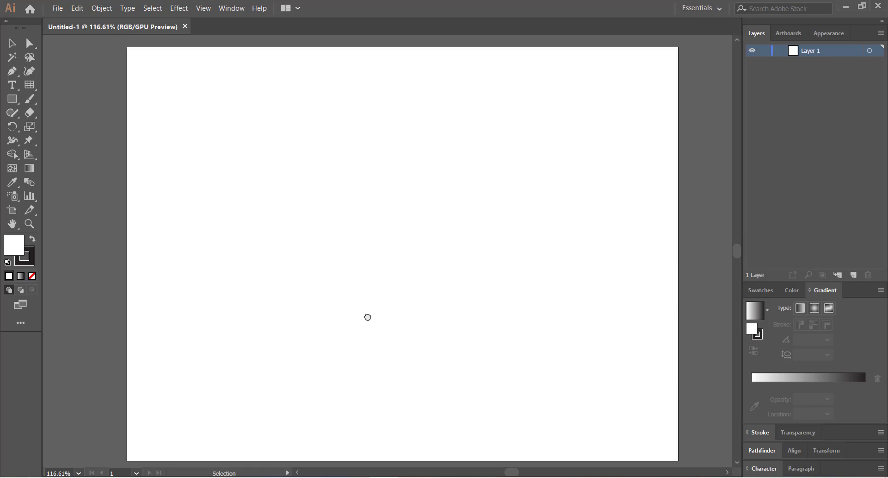
Start opening an existing file and browse to the Modern logo folder inside E:\Ai\Learning logo.
{"action": "left_click", "coordinate": [29, 71]}
{"action": "left_click", "coordinate": [58, 8]}
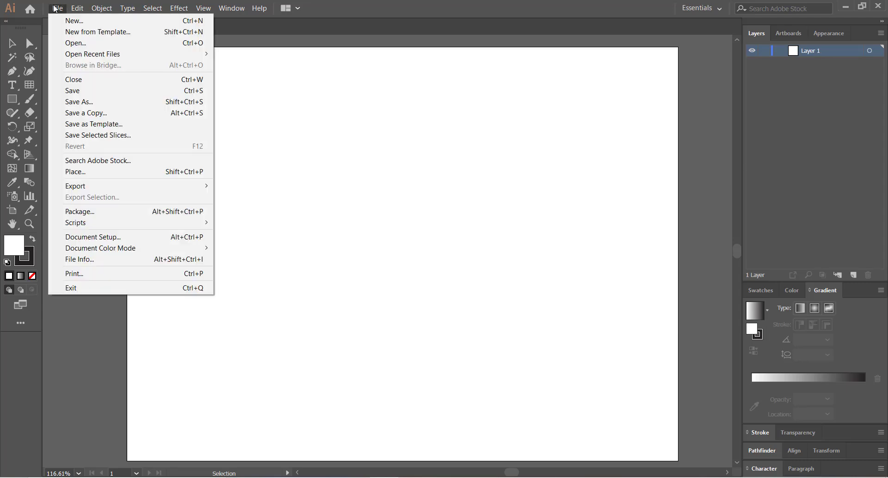
{"action": "left_click", "coordinate": [79, 42]}
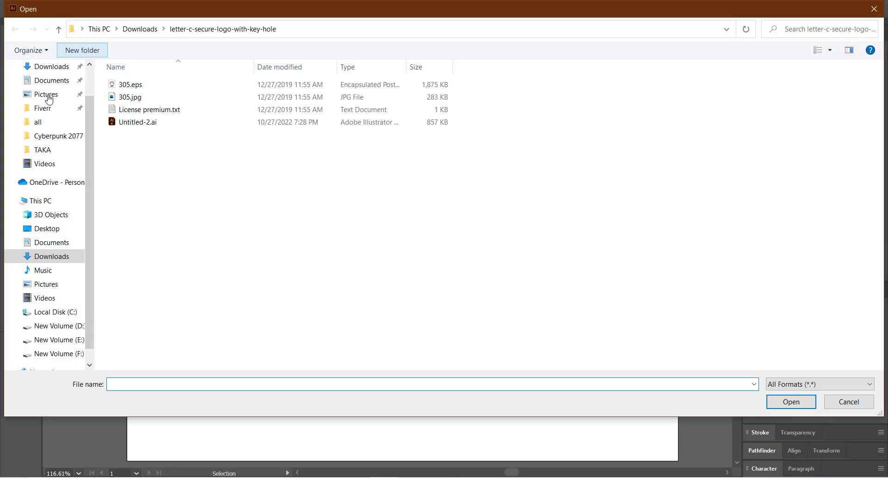
{"action": "scroll", "coordinate": [44, 343], "scroll_direction": "down", "scroll_amount": 1}
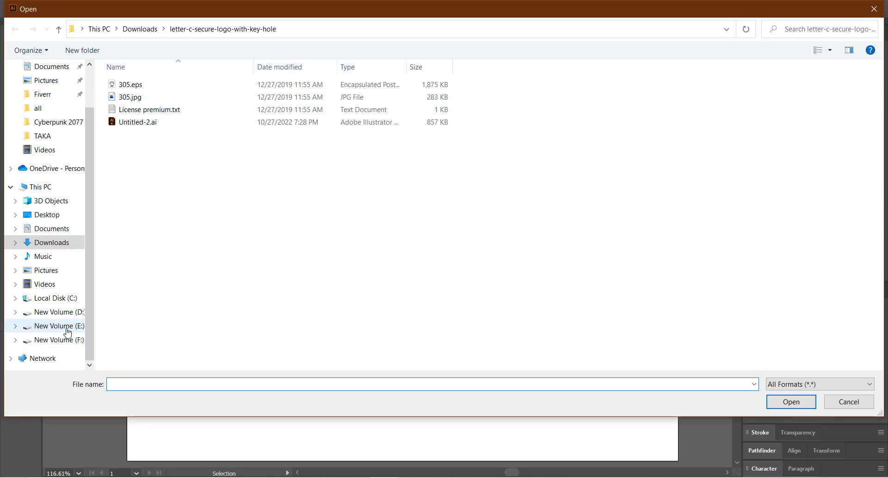
{"action": "left_click", "coordinate": [67, 329]}
{"action": "double_click", "coordinate": [144, 86]}
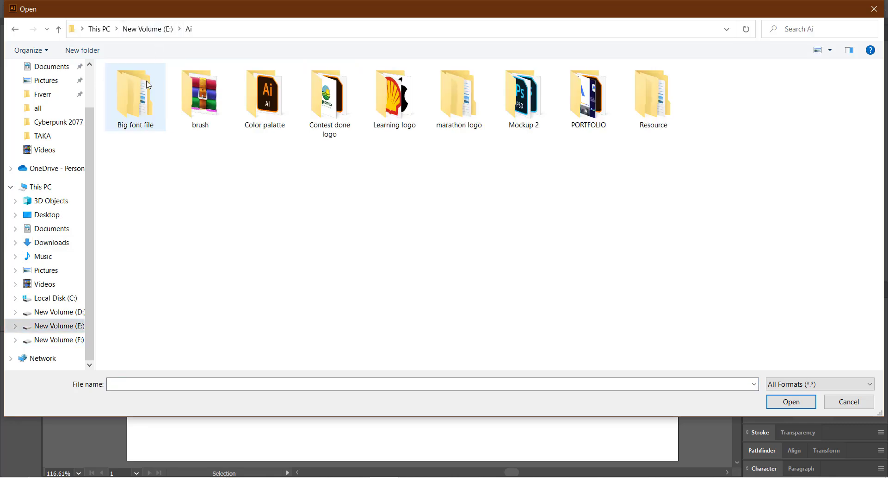
{"action": "double_click", "coordinate": [587, 105]}
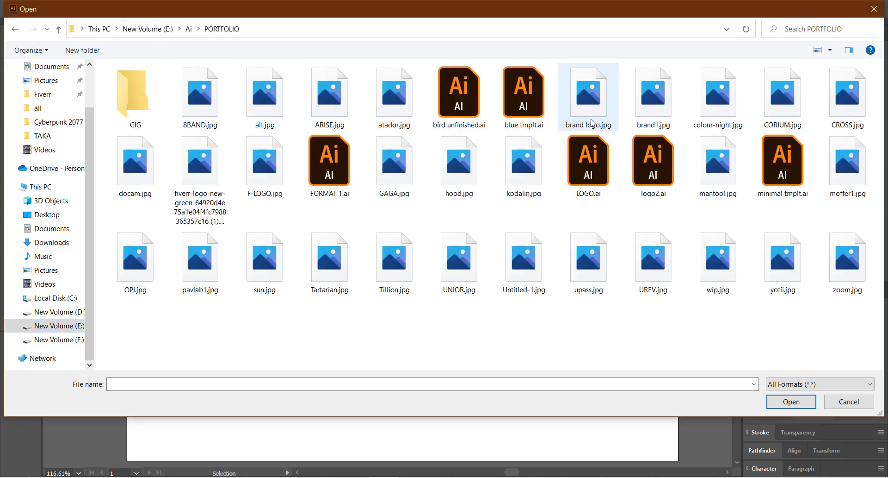
{"action": "left_click", "coordinate": [59, 29]}
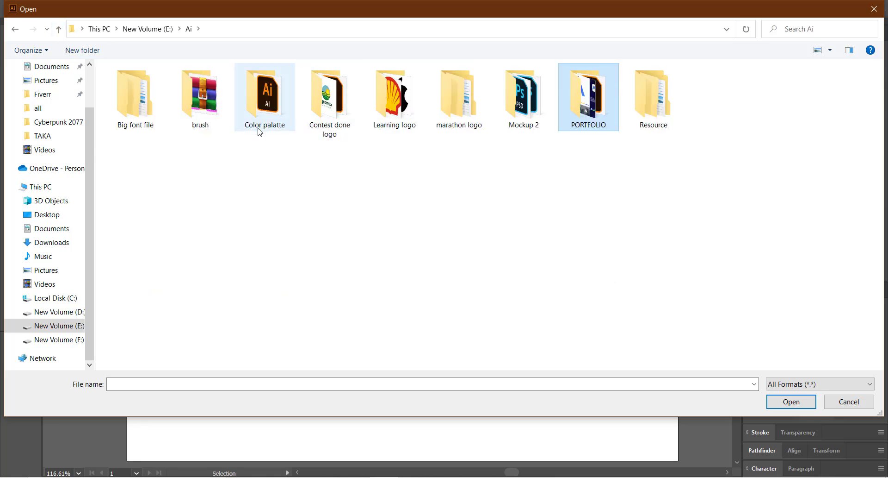
{"action": "double_click", "coordinate": [403, 119]}
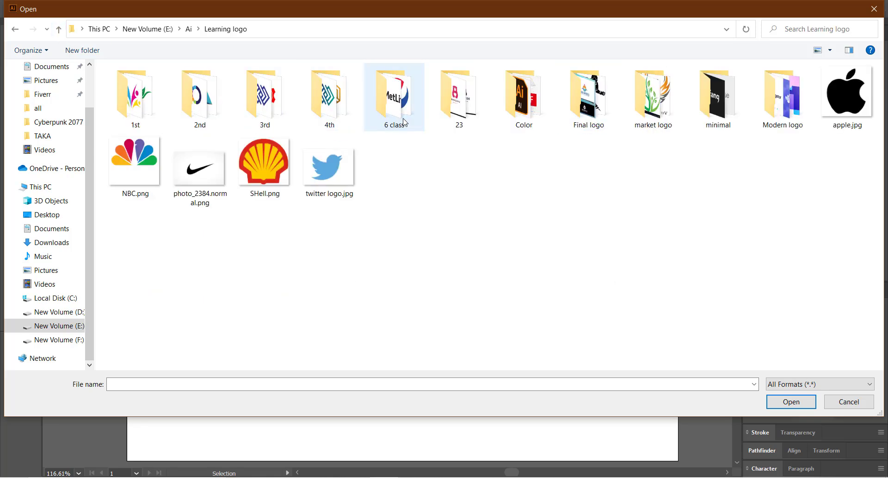
{"action": "left_click", "coordinate": [802, 119]}
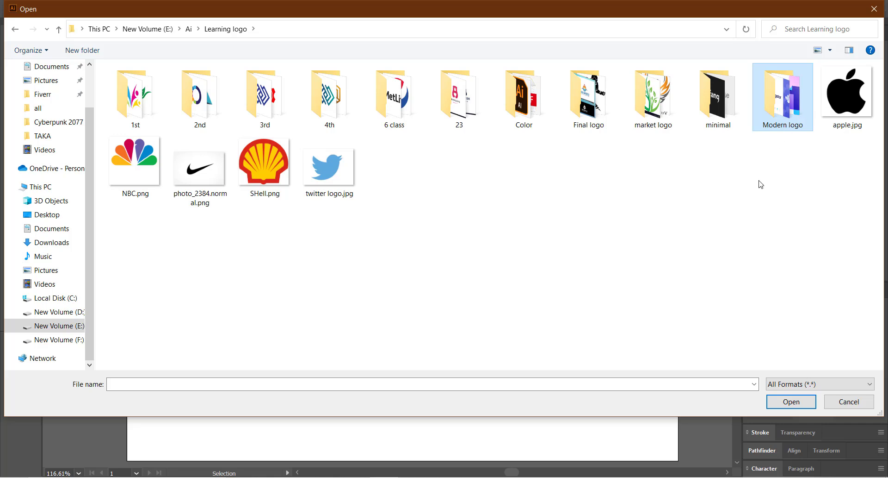
{"action": "key", "text": "Return"}
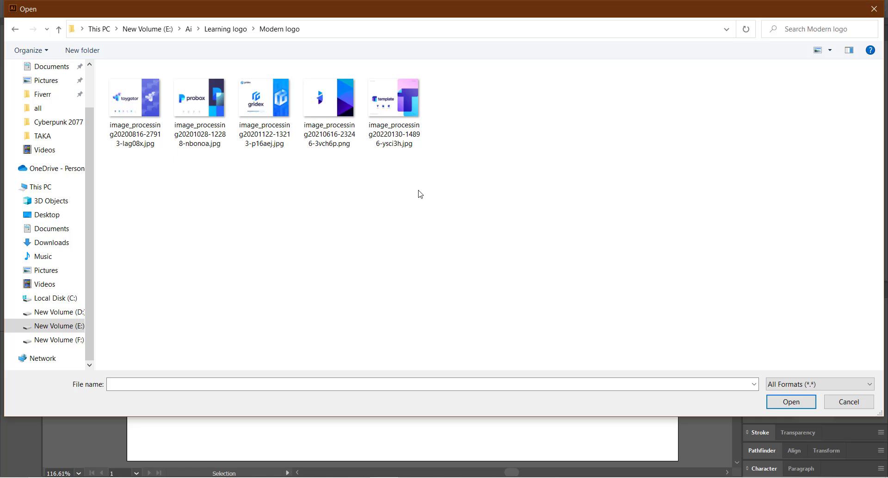
{"action": "right_click", "coordinate": [370, 195]}
{"action": "mouse_move", "coordinate": [419, 204]}
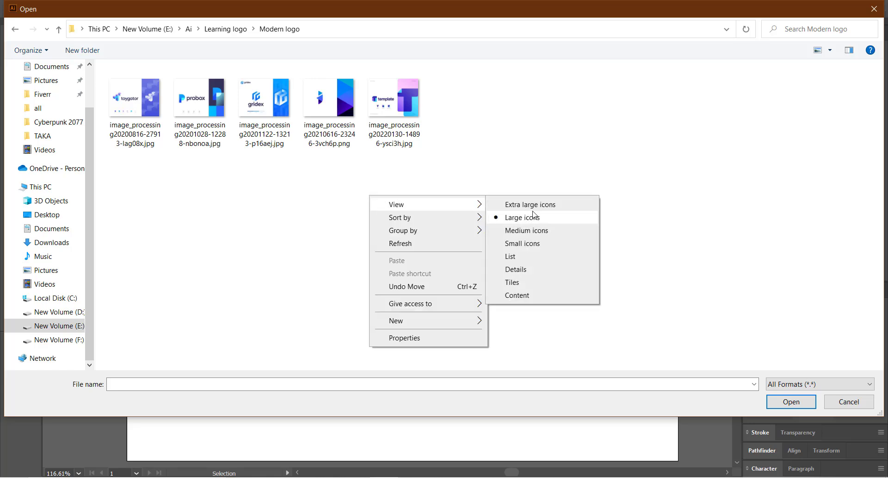
{"action": "left_click", "coordinate": [537, 205]}
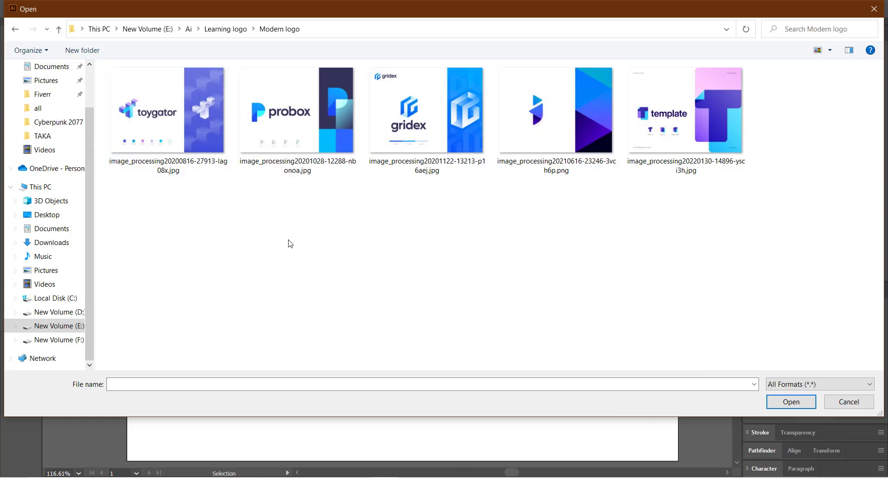
{"action": "left_click", "coordinate": [148, 133]}
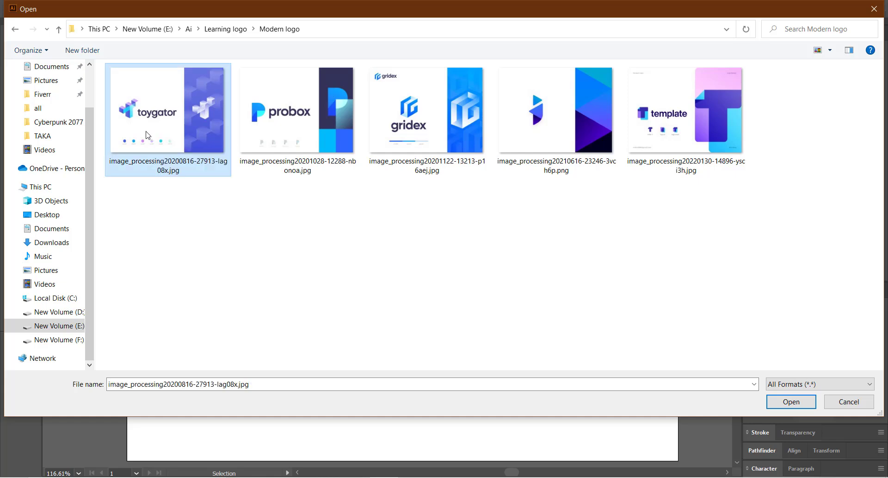
{"action": "left_click", "coordinate": [784, 402]}
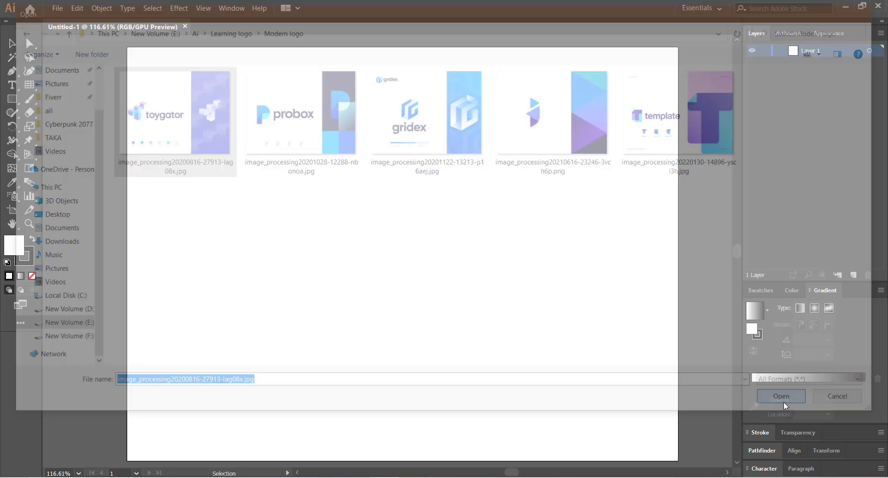
Paste the toygator image into the Untitled-1 document and scale it down to fit the artboard.
{"action": "left_click", "coordinate": [121, 27]}
{"action": "key", "text": "ctrl+v"}
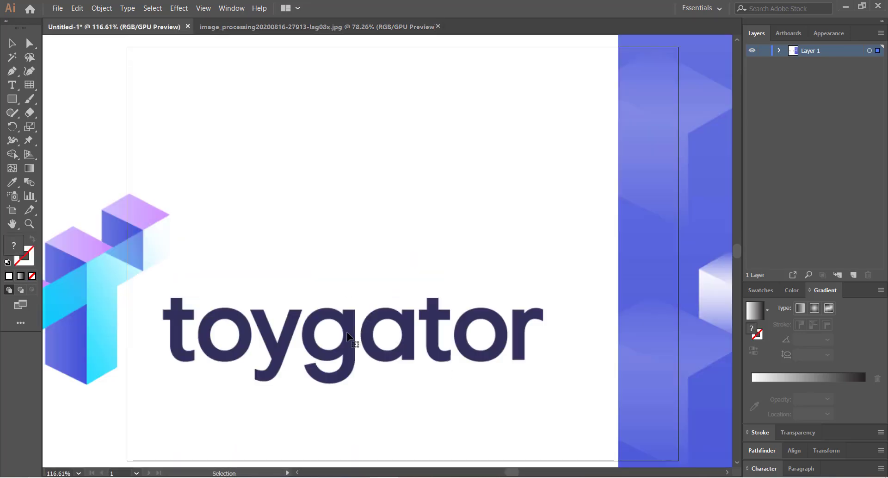
{"action": "key", "text": "ctrl+minus"}
{"action": "key", "text": "ctrl+minus"}
{"action": "key", "text": "ctrl+minus"}
{"action": "key", "text": "ctrl+minus"}
{"action": "left_click_drag", "start_coordinate": [299, 267], "coordinate": [385, 309]}
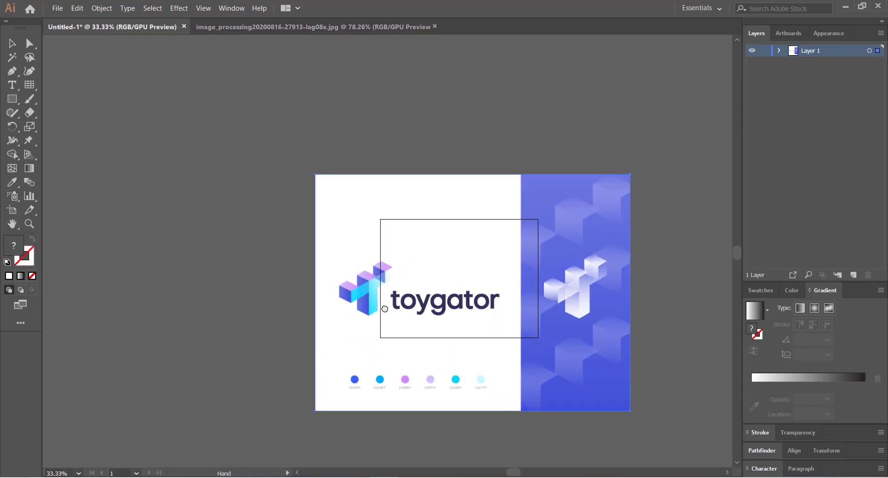
{"action": "left_click_drag", "start_coordinate": [315, 175], "coordinate": [396, 209]}
{"action": "left_click_drag", "start_coordinate": [437, 294], "coordinate": [412, 268]}
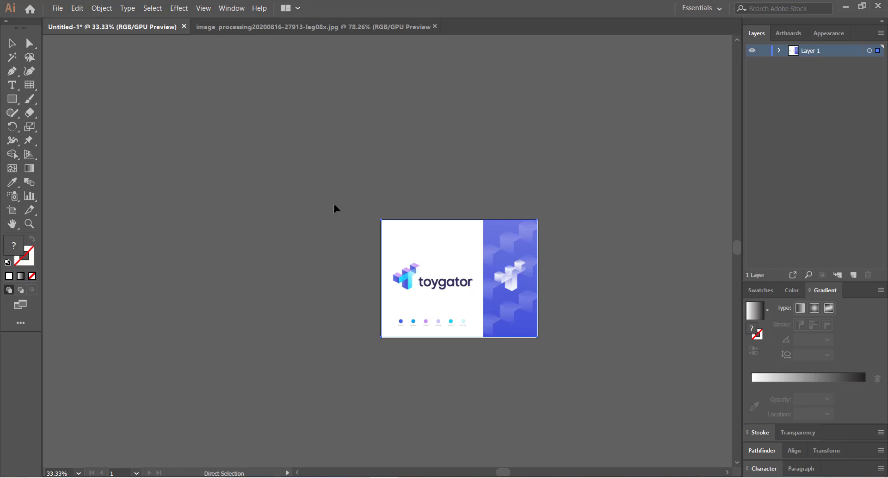
Shift the toygator image sideways so the icon and wordmark sit horizontally centred on the artboard.
{"action": "key", "text": "ctrl+plus"}
{"action": "key", "text": "ctrl+plus"}
{"action": "key", "text": "ctrl+plus"}
{"action": "left_click_drag", "start_coordinate": [246, 254], "coordinate": [360, 266]}
{"action": "left_click_drag", "start_coordinate": [446, 280], "coordinate": [404, 312]}
{"action": "left_click_drag", "start_coordinate": [362, 281], "coordinate": [358, 273]}
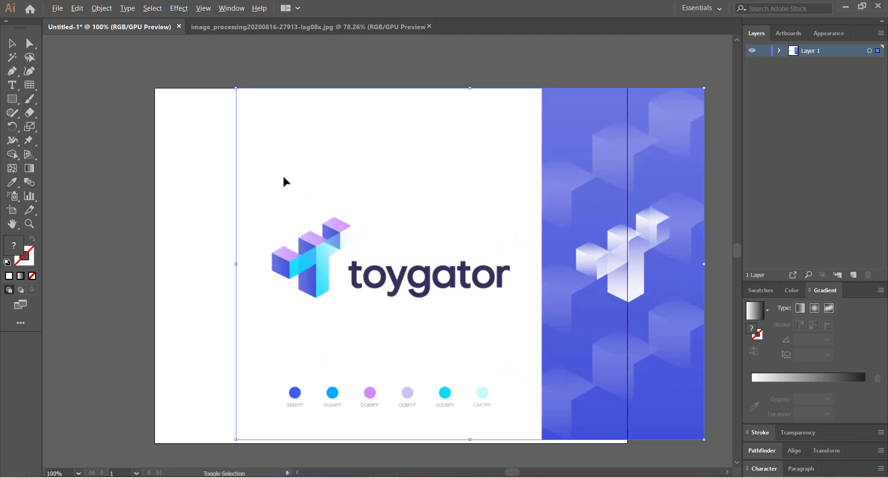
Enlarge the toygator image beyond the artboard edges and reposition it so the logo stays within the artboard.
{"action": "left_click_drag", "start_coordinate": [238, 87], "coordinate": [179, 63]}
{"action": "left_click_drag", "start_coordinate": [278, 191], "coordinate": [456, 183]}
{"action": "left_click_drag", "start_coordinate": [531, 237], "coordinate": [566, 236]}
{"action": "left_click", "coordinate": [235, 246]}
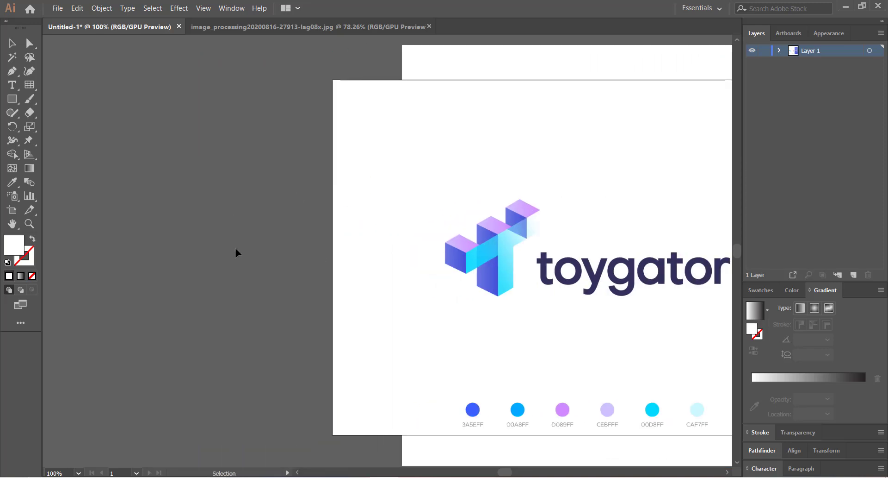
{"action": "left_click_drag", "start_coordinate": [438, 277], "coordinate": [343, 277]}
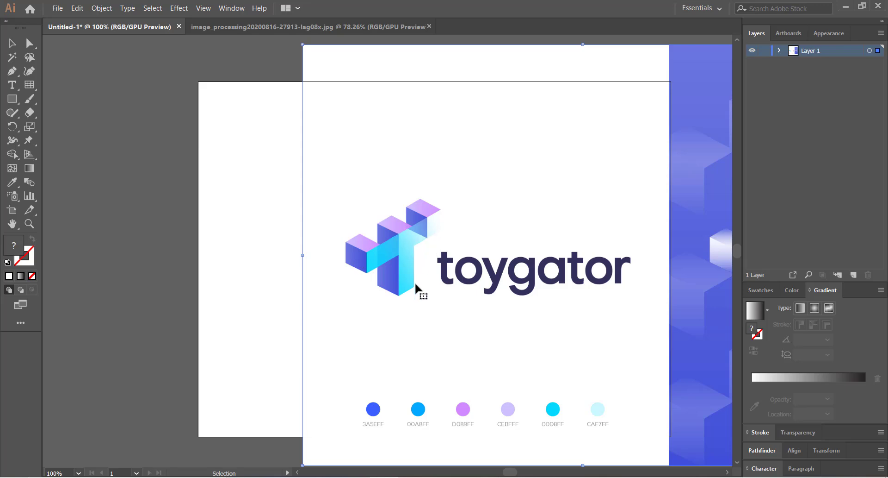
Try Image Trace on the toygator image with the default black-and-white preset, and undo it.
{"action": "left_click", "coordinate": [232, 7]}
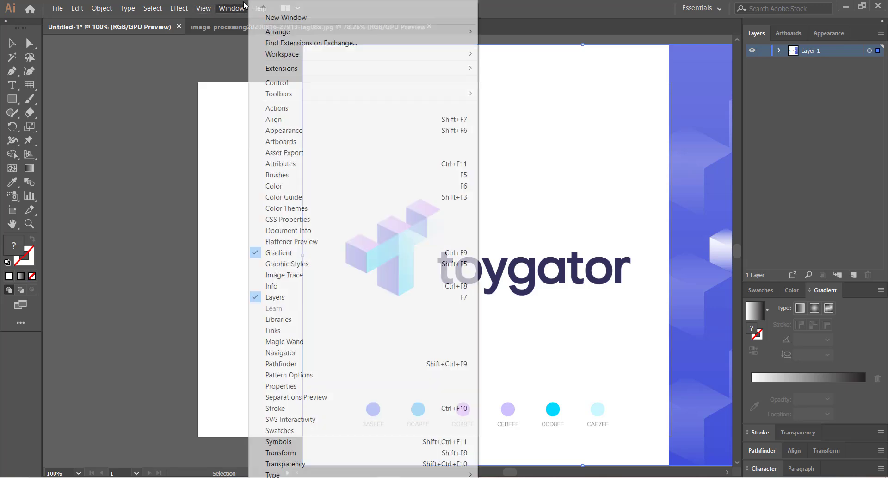
{"action": "left_click", "coordinate": [300, 274]}
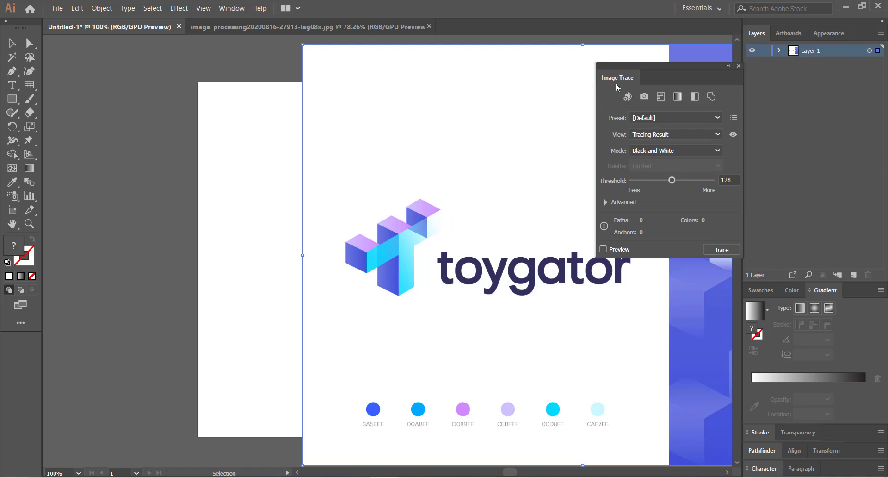
{"action": "left_click", "coordinate": [607, 249]}
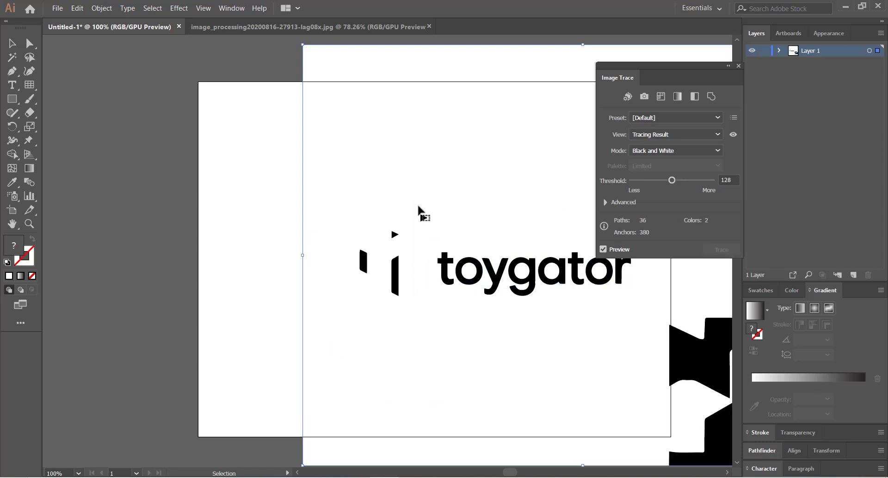
{"action": "key", "text": "ctrl+z"}
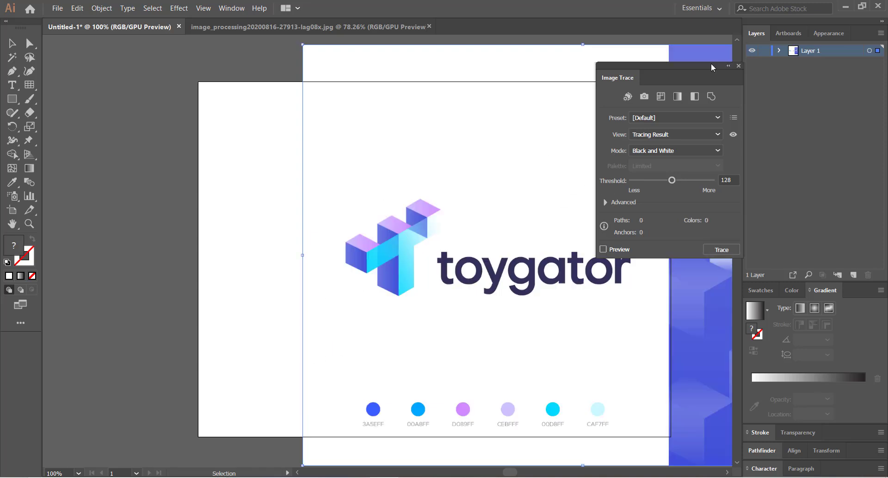
{"action": "left_click", "coordinate": [739, 66]}
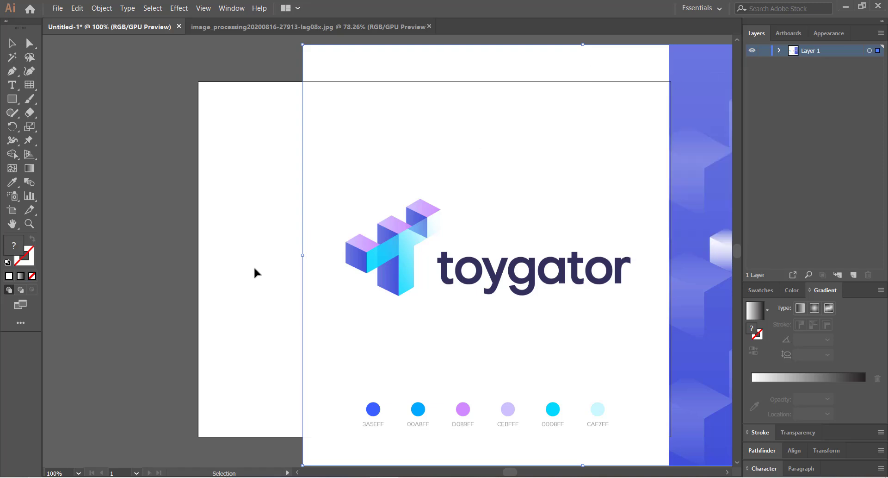
Deselect the toygator image and activate the Pen tool for tracing the cube icon.
{"action": "left_click", "coordinate": [254, 242]}
{"action": "key", "text": "ctrl+plus"}
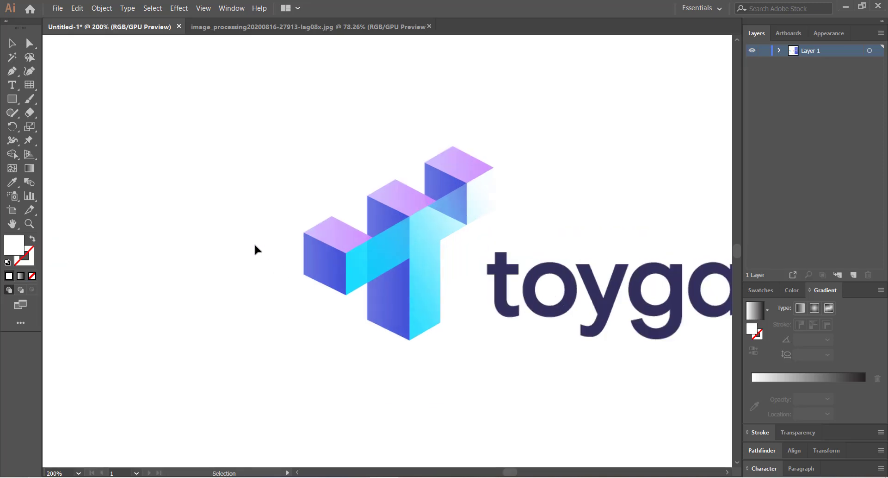
{"action": "left_click_drag", "start_coordinate": [254, 243], "coordinate": [312, 257]}
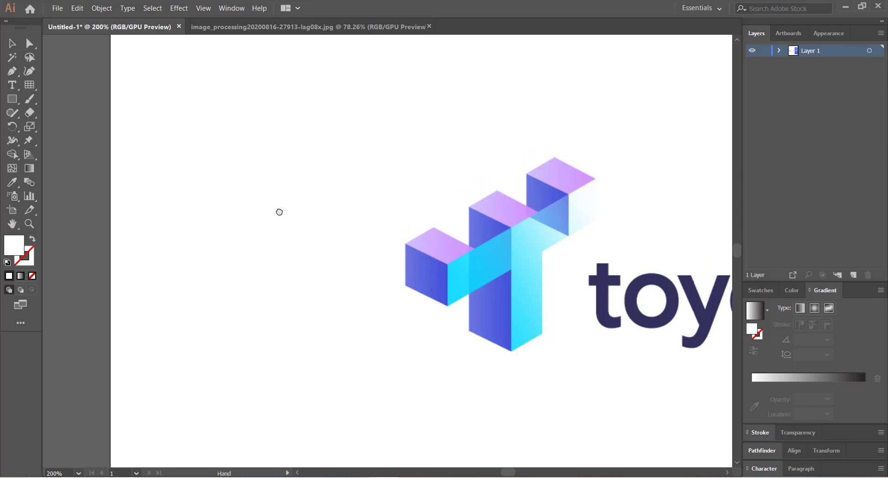
{"action": "key", "text": "p"}
{"action": "key", "text": "ctrl+plus"}
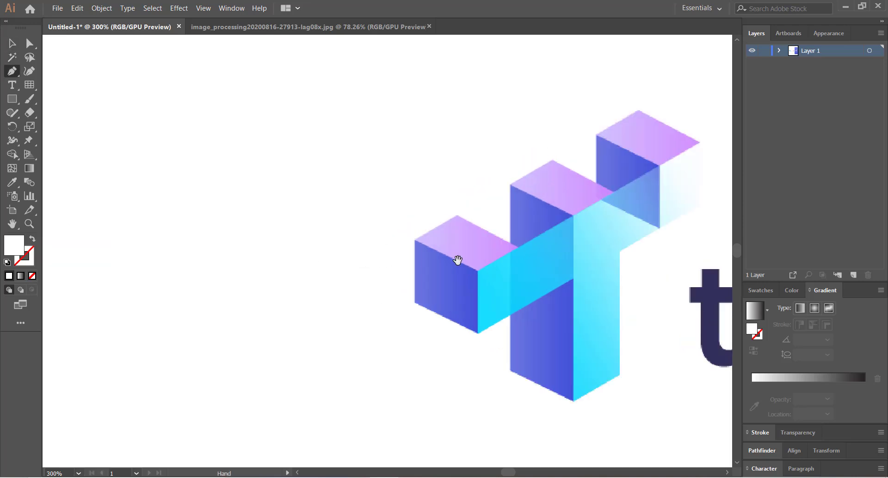
{"action": "left_click_drag", "start_coordinate": [456, 258], "coordinate": [363, 284]}
{"action": "left_click_drag", "start_coordinate": [423, 290], "coordinate": [398, 272]}
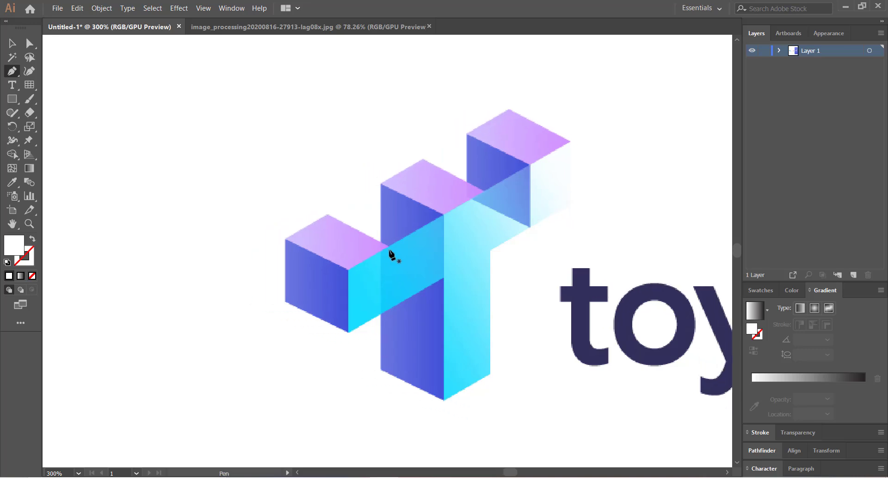
Try to start a Pen path along the outer vertical edge of the leftmost cube, and undo it.
{"action": "left_click", "coordinate": [284, 300]}
{"action": "left_click", "coordinate": [284, 240]}
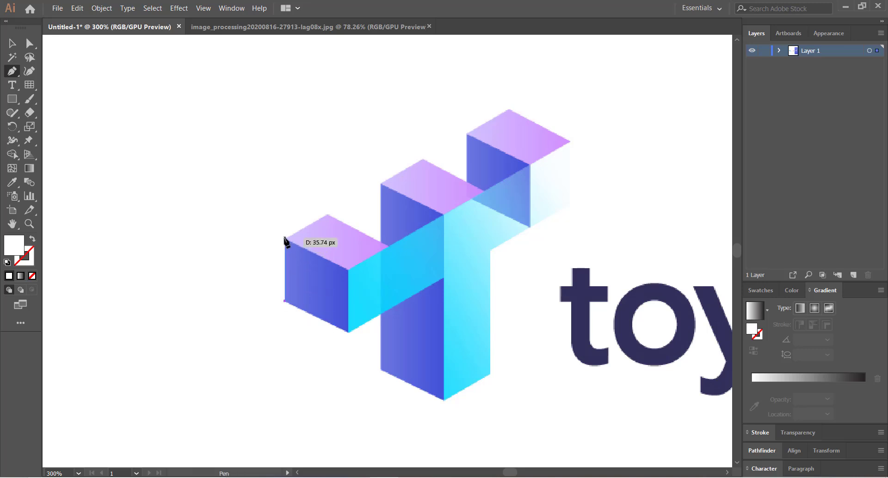
{"action": "key", "text": "ctrl+z"}
{"action": "key", "text": "ctrl+z"}
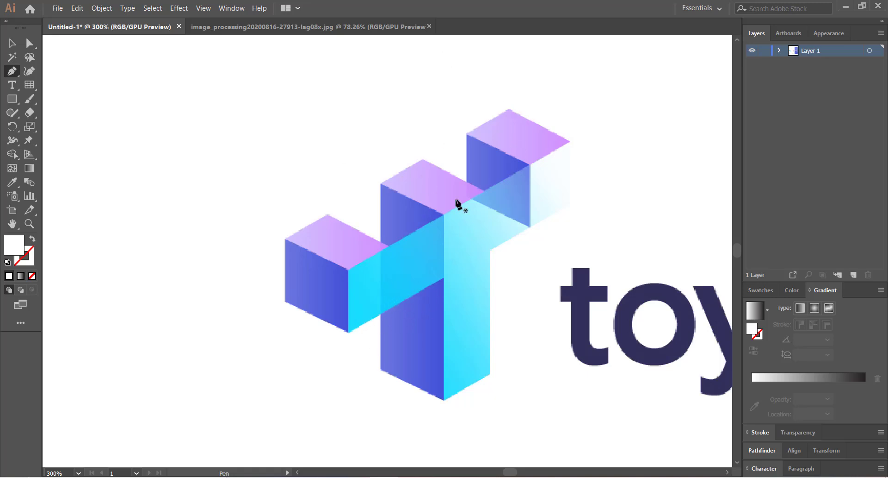
Examine the overlapping faces and edges of the three-cube icon, both up close and within the whole logo.
{"action": "left_click_drag", "start_coordinate": [466, 180], "coordinate": [488, 193]}
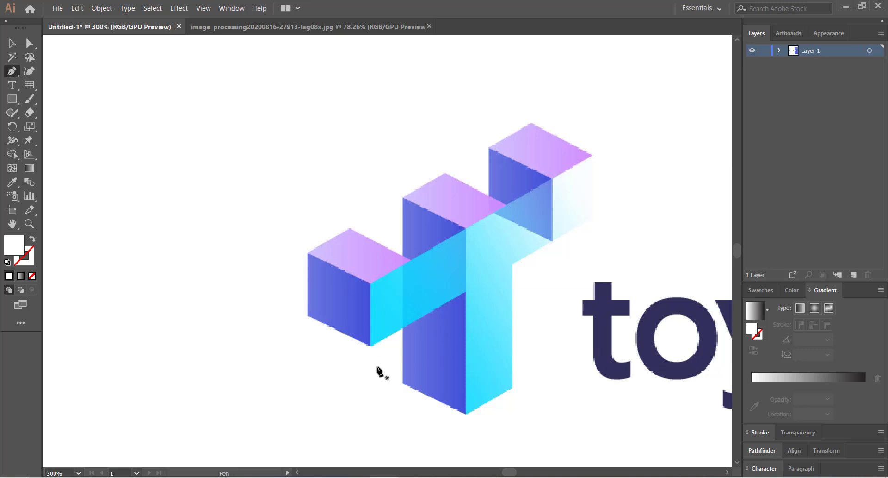
{"action": "key", "text": "ctrl+plus"}
{"action": "mouse_move", "coordinate": [498, 287]}
{"action": "left_mouse_down"}
{"action": "mouse_move", "coordinate": [485, 304]}
{"action": "mouse_move", "coordinate": [489, 285]}
{"action": "left_mouse_up"}
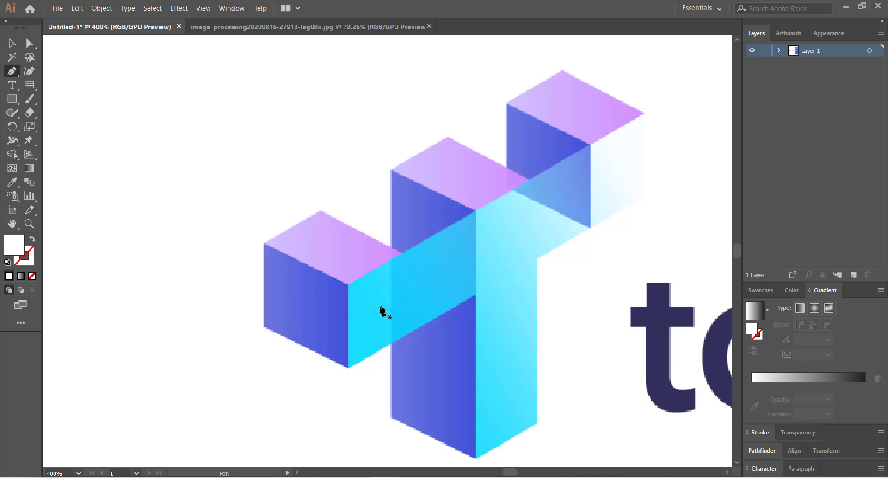
{"action": "key", "text": "ctrl+minus"}
{"action": "key", "text": "ctrl+minus"}
{"action": "key", "text": "ctrl+minus"}
{"action": "key", "text": "ctrl+minus"}
{"action": "key", "text": "ctrl+minus"}
{"action": "key", "text": "ctrl+minus"}
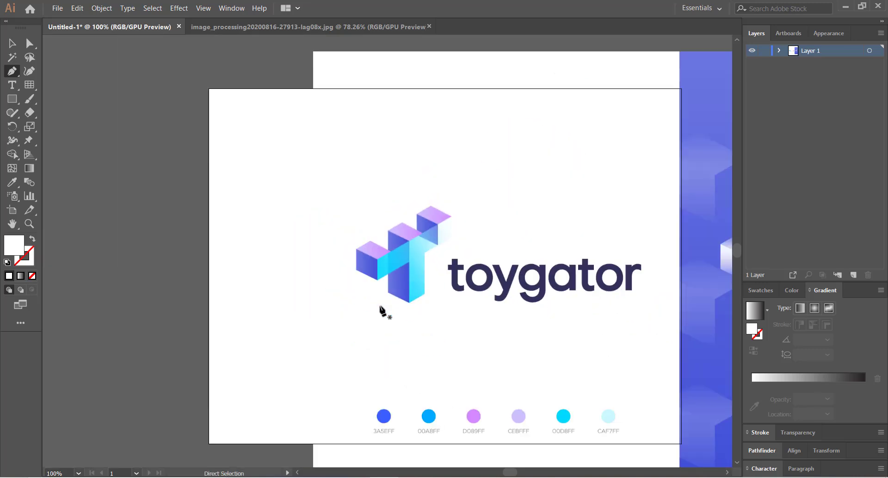
{"action": "key", "text": "ctrl+plus"}
{"action": "key", "text": "ctrl+plus"}
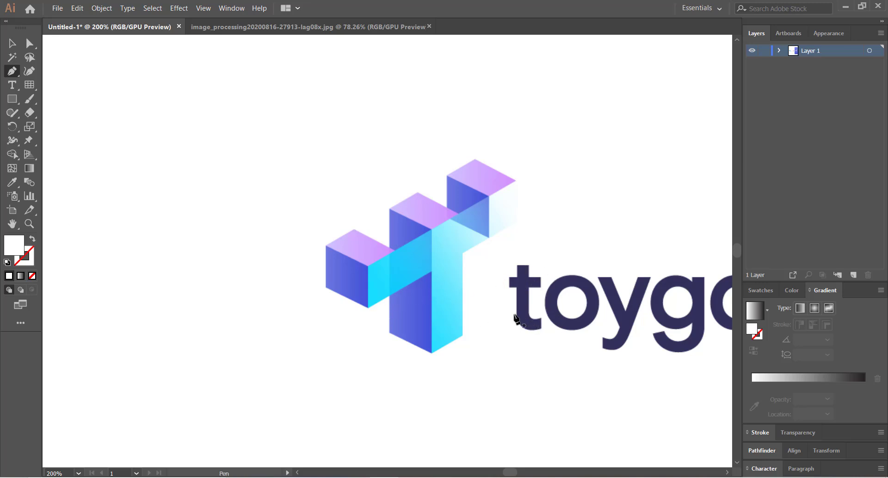
{"action": "key", "text": "ctrl+plus"}
{"action": "key", "text": "space"}
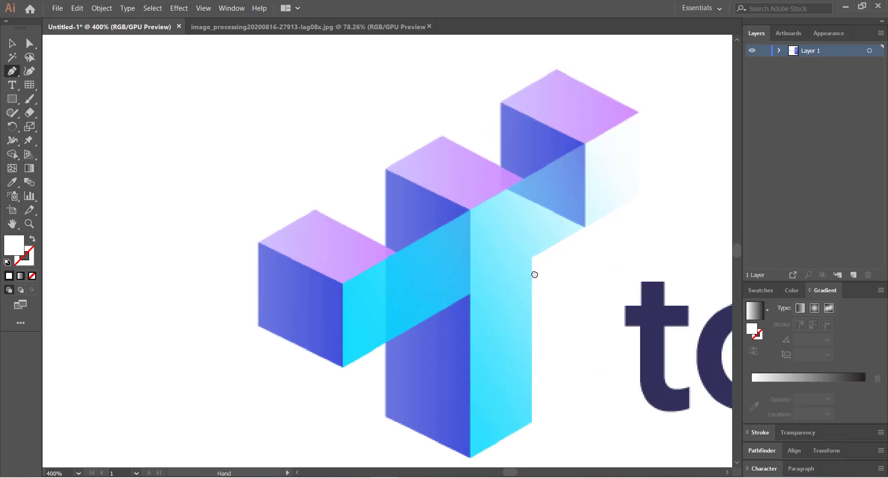
Start a Pen path along the leftmost cube's front vertical edge and give it a red ff0000 stroke with no fill.
{"action": "left_click_drag", "start_coordinate": [535, 274], "coordinate": [575, 267]}
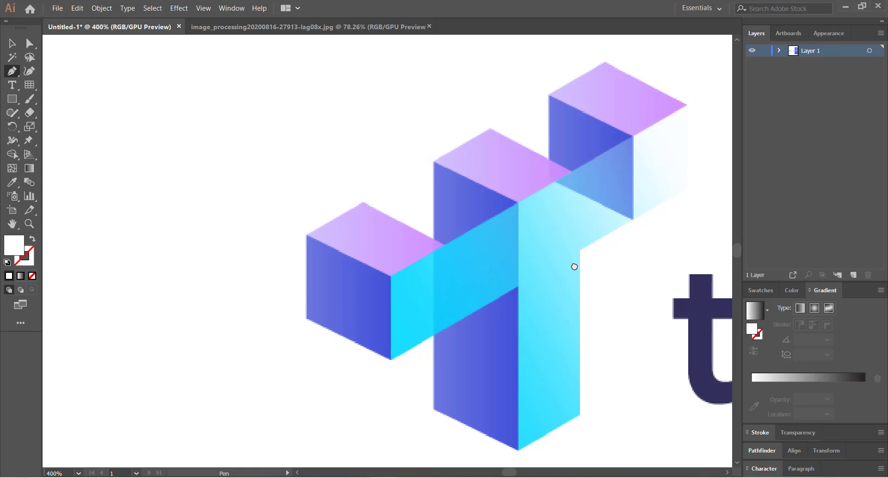
{"action": "key", "text": "ctrl+plus"}
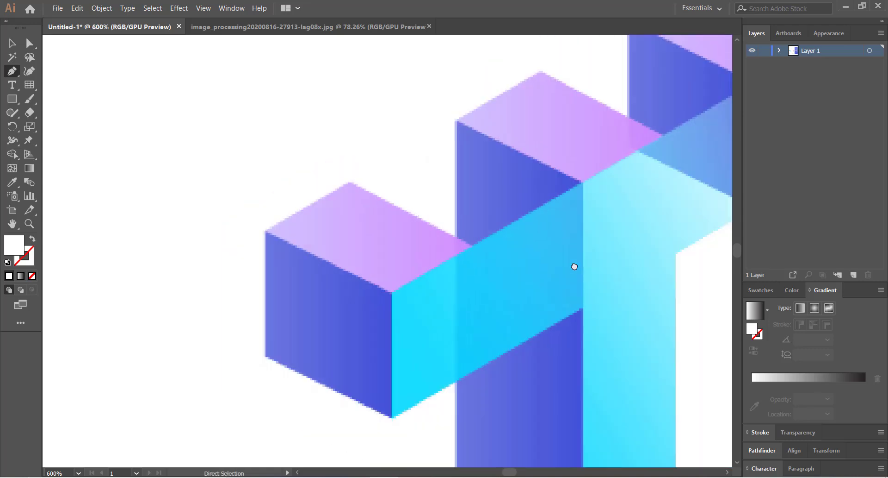
{"action": "key", "text": "ctrl+minus"}
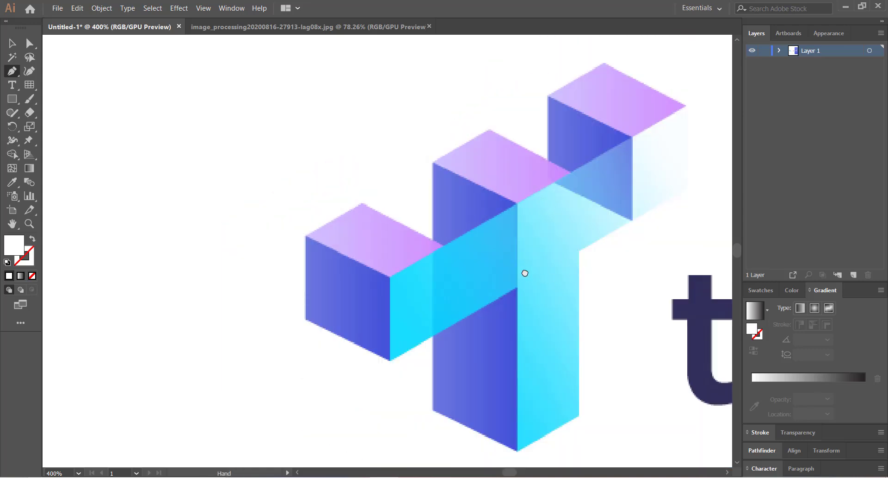
{"action": "mouse_move", "coordinate": [525, 273]}
{"action": "left_mouse_down"}
{"action": "mouse_move", "coordinate": [547, 257]}
{"action": "mouse_move", "coordinate": [529, 262]}
{"action": "left_mouse_up"}
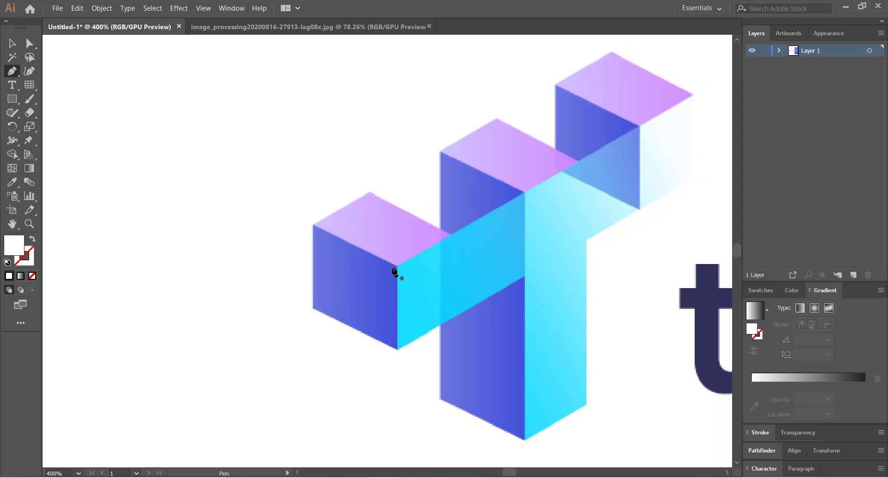
{"action": "left_click_drag", "start_coordinate": [571, 252], "coordinate": [546, 244]}
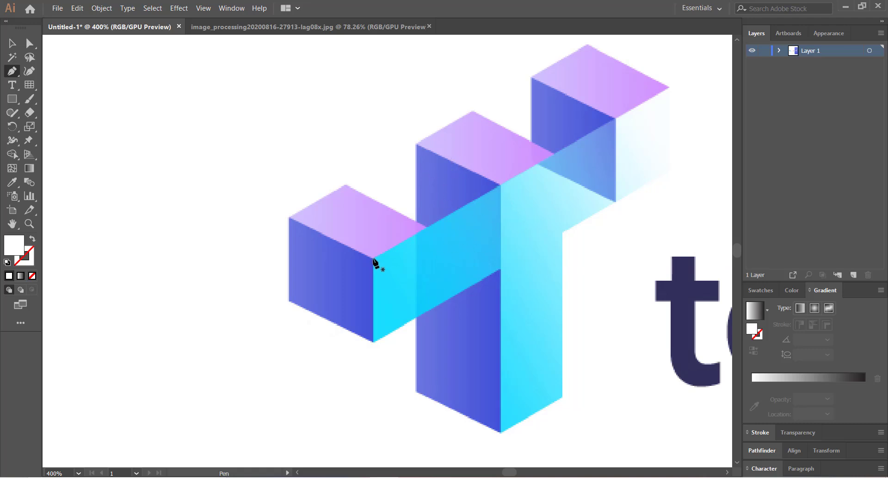
{"action": "left_click", "coordinate": [373, 342]}
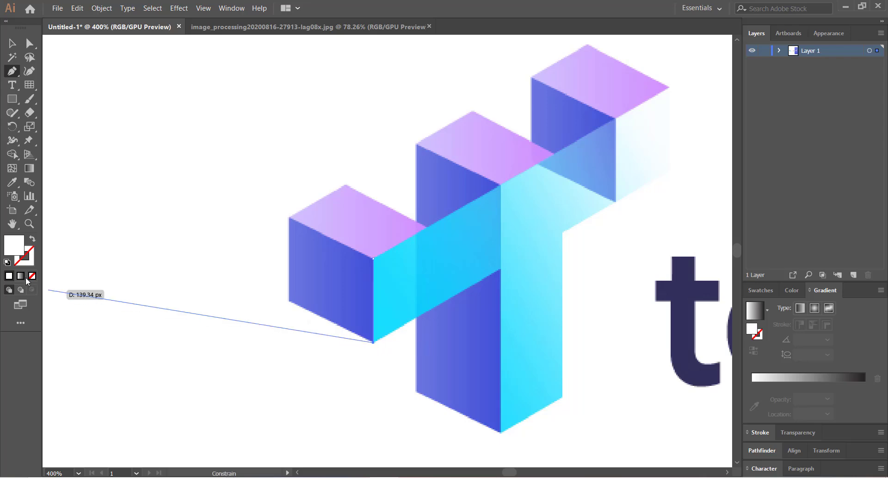
{"action": "left_click", "coordinate": [31, 238]}
{"action": "double_click", "coordinate": [25, 255]}
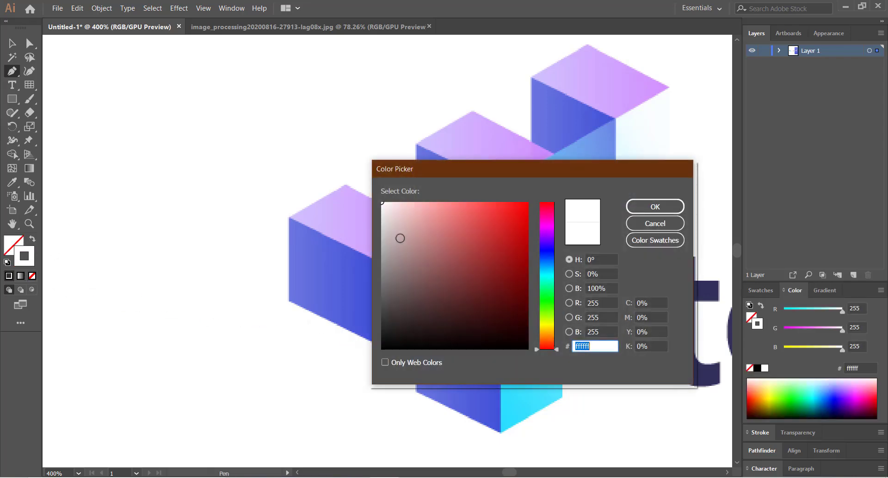
{"action": "type", "text": "ff0000"}
{"action": "left_click", "coordinate": [631, 207]}
Continue the path along the left arm's lower edge, around the bottom of the cyan column and up to the right arm's inner corner.
{"action": "left_click_drag", "start_coordinate": [622, 189], "coordinate": [529, 225]}
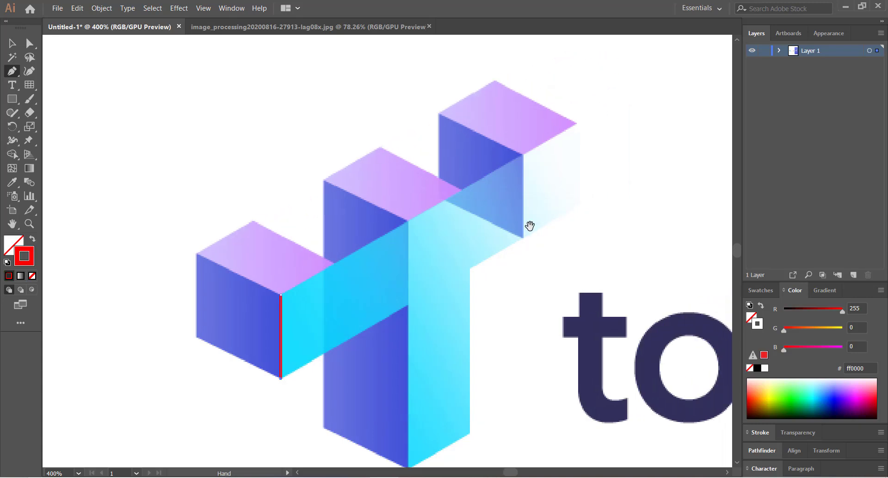
{"action": "left_click", "coordinate": [408, 306]}
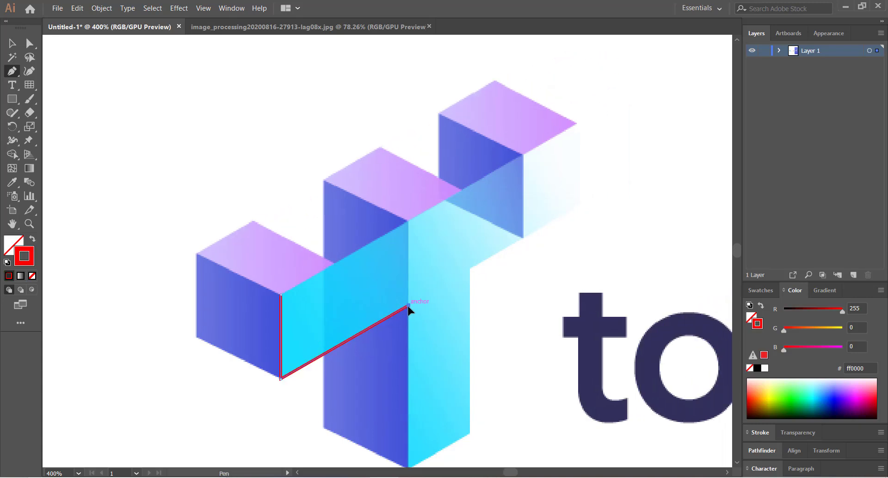
{"action": "left_click_drag", "start_coordinate": [407, 307], "coordinate": [436, 222]}
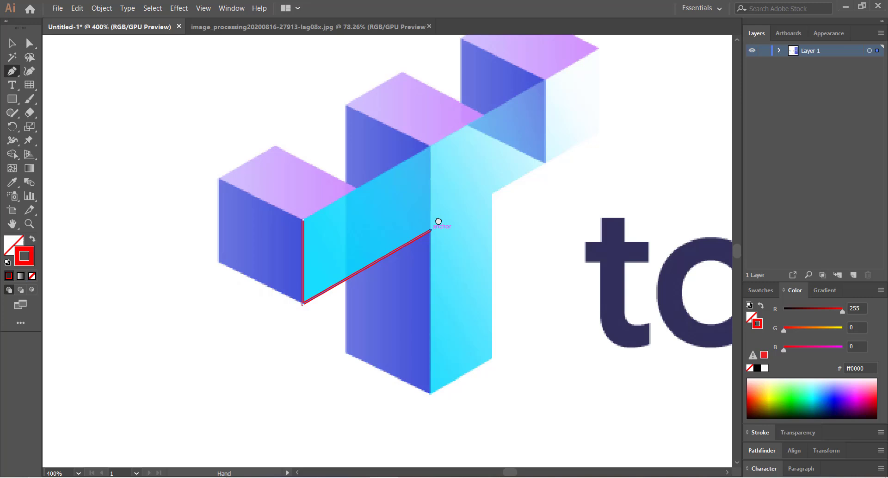
{"action": "left_click", "coordinate": [432, 393]}
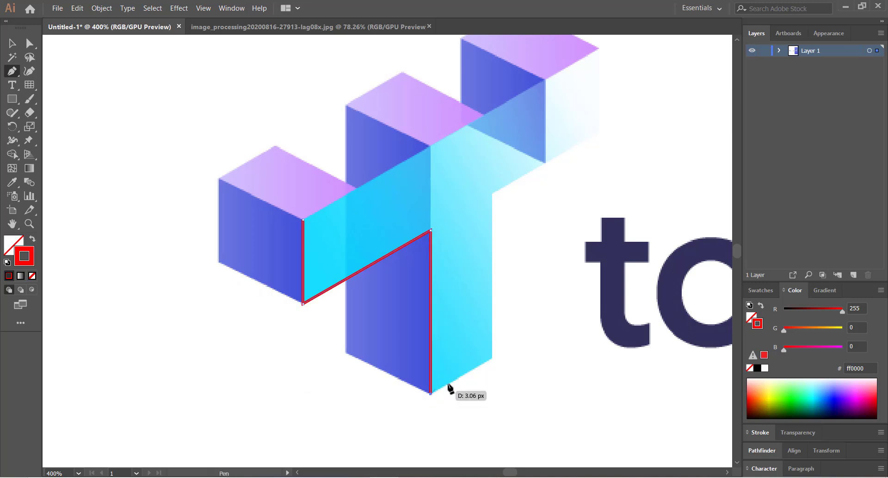
{"action": "left_click", "coordinate": [492, 358]}
{"action": "key", "text": "space"}
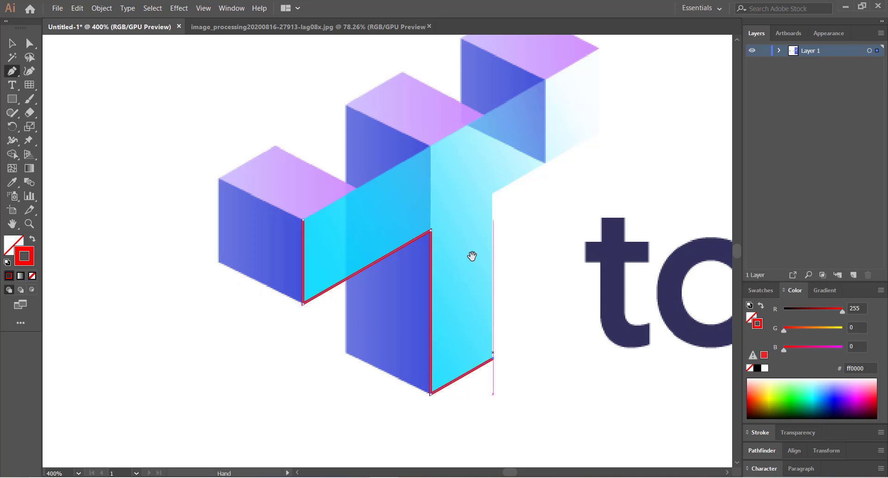
{"action": "left_click_drag", "start_coordinate": [472, 256], "coordinate": [495, 293]}
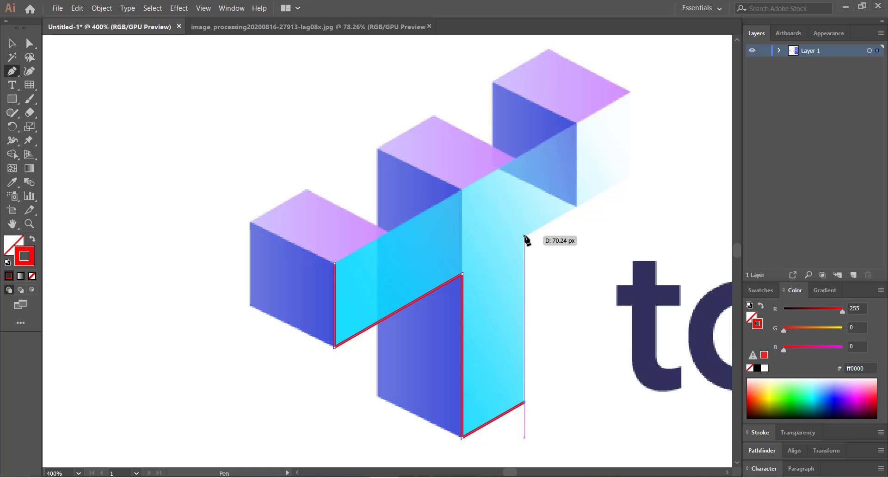
{"action": "left_click", "coordinate": [524, 236]}
Trace the right arm's lower edge and outer end, and close the T-shaped path at the leftmost cube's front upper corner.
{"action": "key", "text": "space"}
{"action": "left_click_drag", "start_coordinate": [576, 205], "coordinate": [549, 234]}
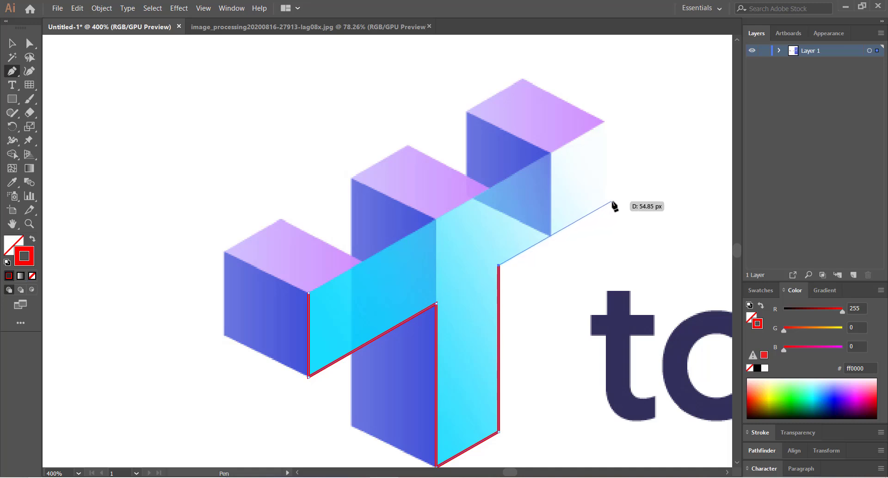
{"action": "left_click", "coordinate": [614, 200]}
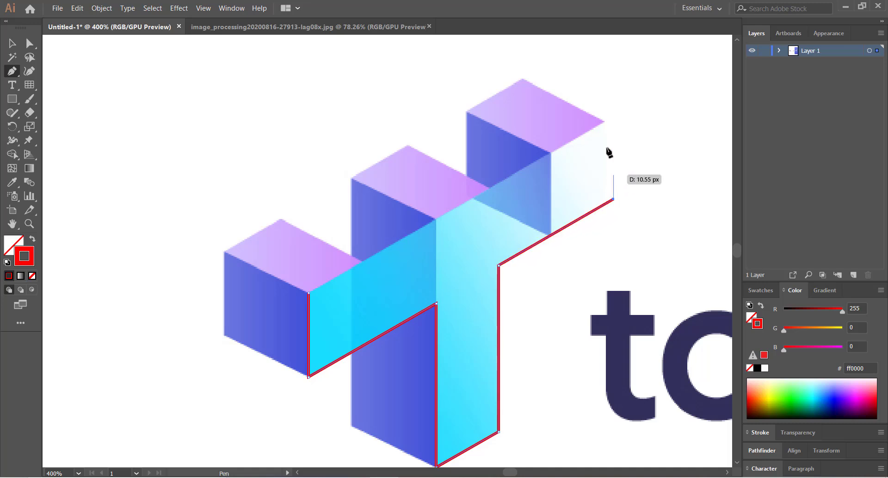
{"action": "key", "text": "ctrl+z"}
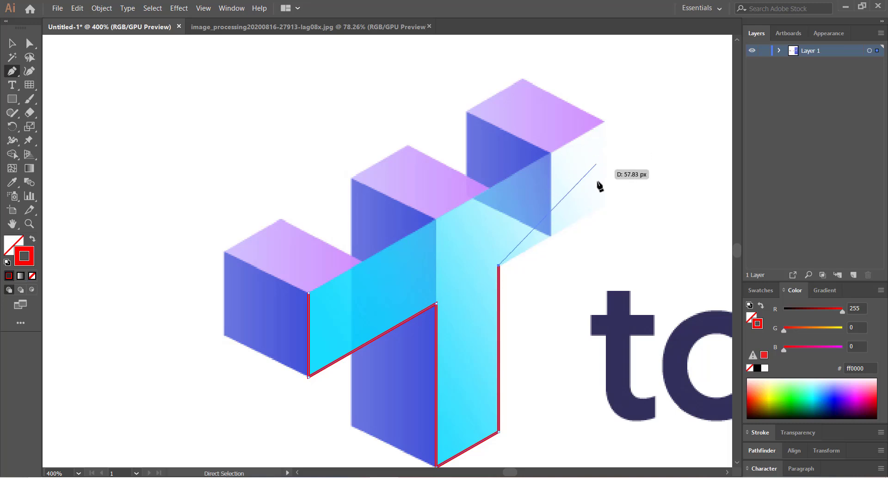
{"action": "left_click", "coordinate": [603, 208]}
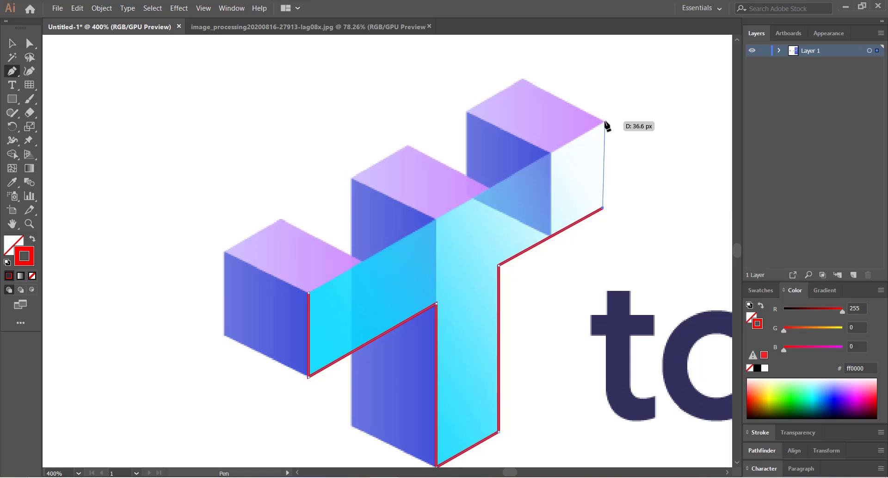
{"action": "left_click", "coordinate": [605, 121]}
{"action": "key", "text": "space"}
{"action": "left_click_drag", "start_coordinate": [359, 216], "coordinate": [392, 189]}
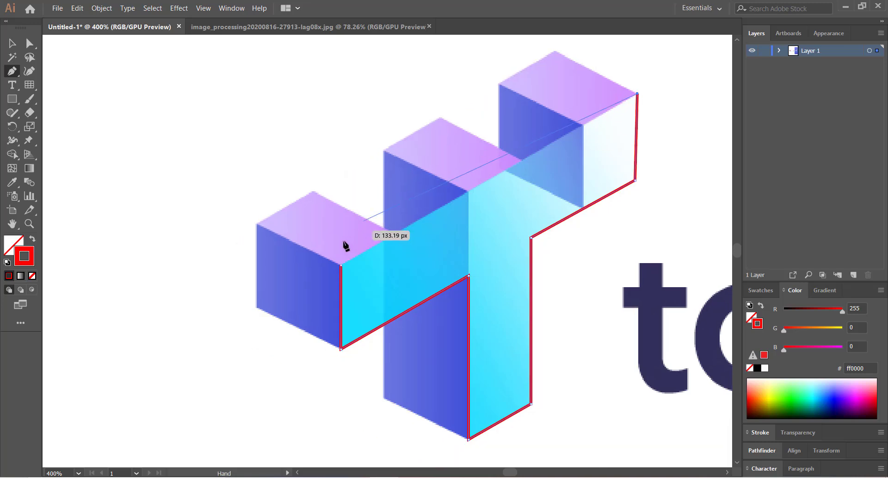
{"action": "left_click", "coordinate": [342, 266]}
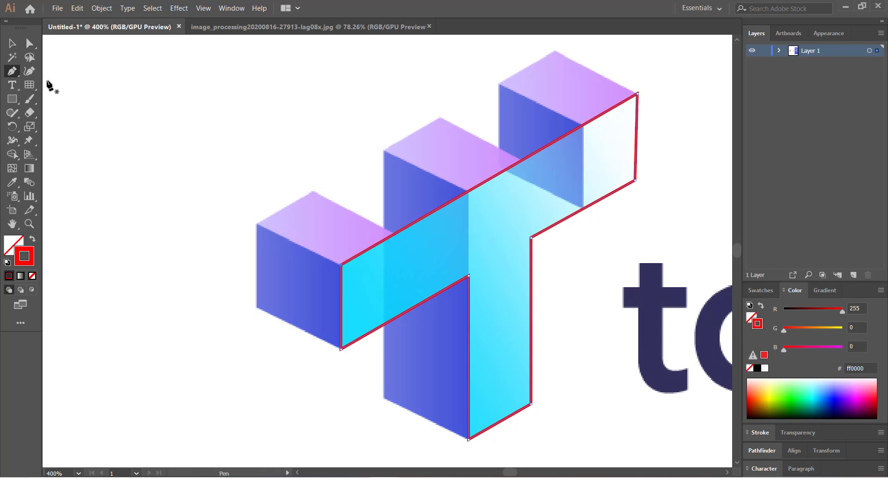
Swap the T-shaped face's fill and stroke so it has a solid red fill, and deselect it.
{"action": "key", "text": "space"}
{"action": "left_click", "coordinate": [32, 238]}
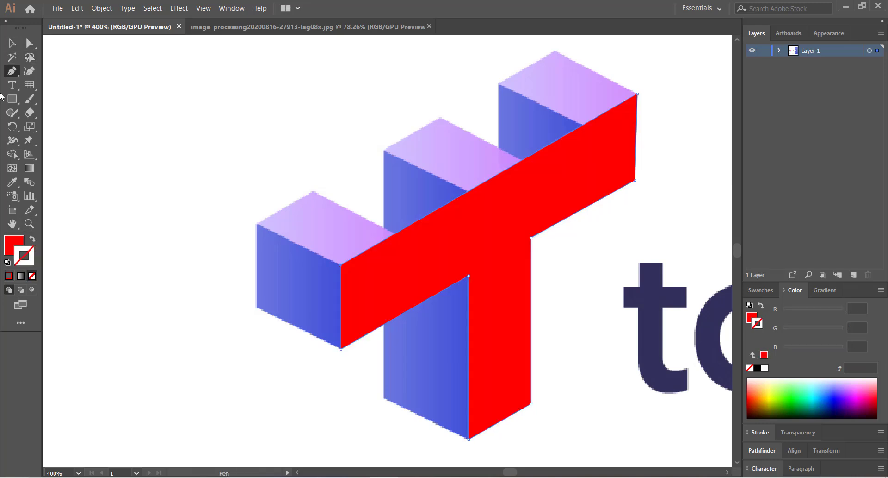
{"action": "left_click", "coordinate": [16, 40]}
{"action": "left_click", "coordinate": [139, 173]}
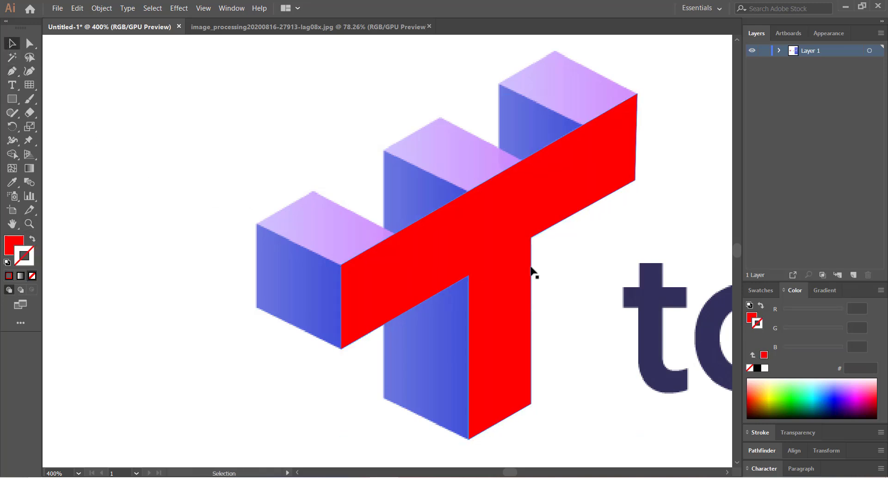
Lower the opacity of the red T-shaped face to 51% and deselect it.
{"action": "left_click", "coordinate": [494, 239]}
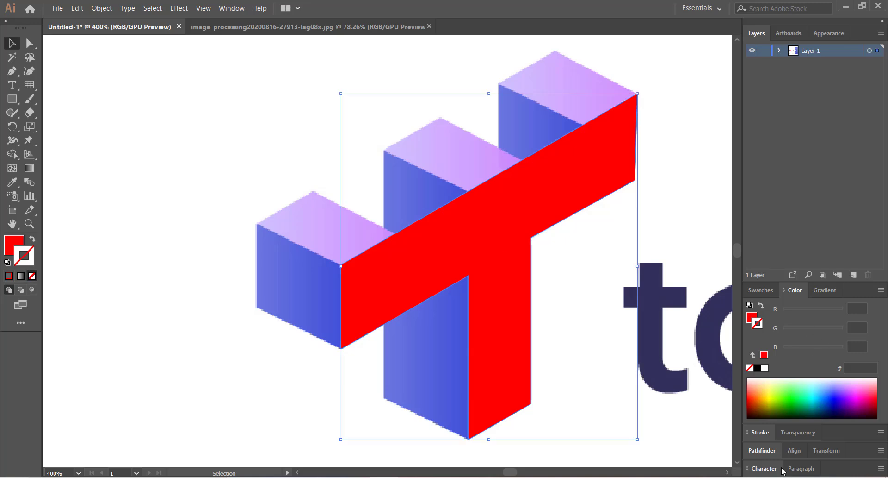
{"action": "left_click", "coordinate": [796, 436]}
{"action": "left_click", "coordinate": [860, 390]}
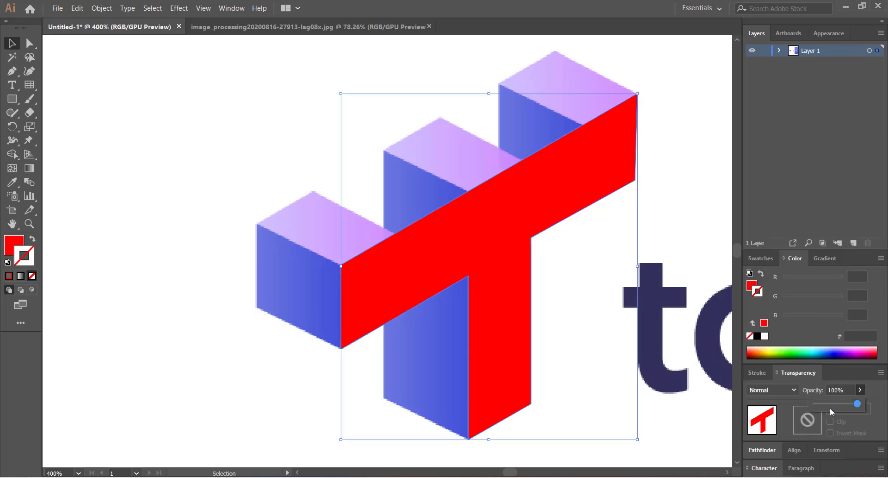
{"action": "left_click_drag", "start_coordinate": [838, 407], "coordinate": [837, 404]}
{"action": "left_click", "coordinate": [380, 197]}
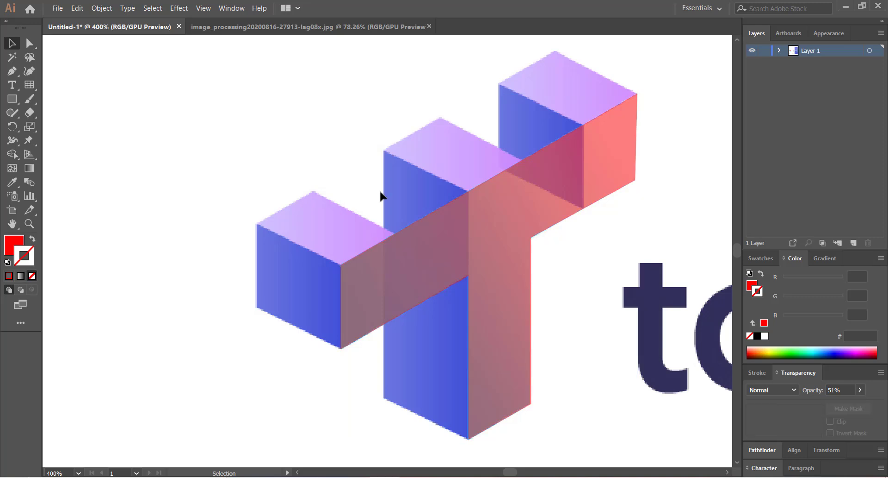
Trace the middle column's full-height blue side face as a closed four-point red shape with the Pen tool, and deselect it.
{"action": "scroll", "coordinate": [341, 169], "scroll_direction": "up", "scroll_amount": 1}
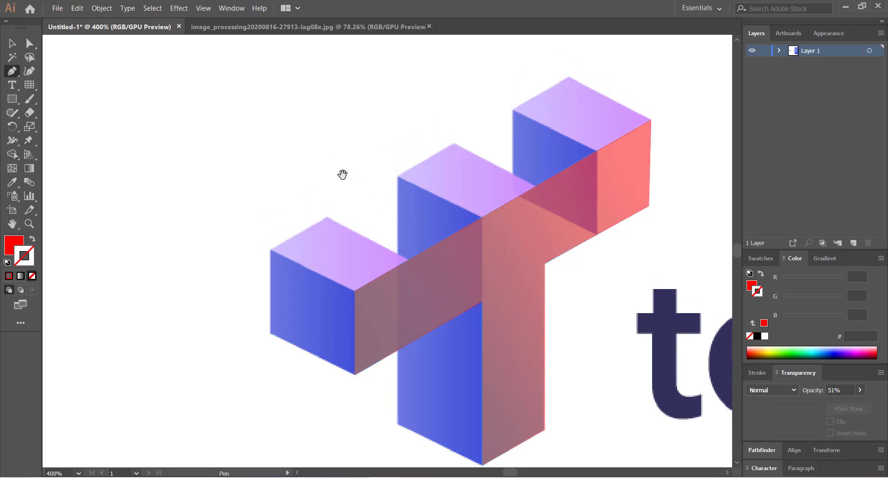
{"action": "key", "text": "p"}
{"action": "left_click", "coordinate": [399, 180]}
{"action": "scroll", "coordinate": [404, 218], "scroll_direction": "down", "scroll_amount": 1}
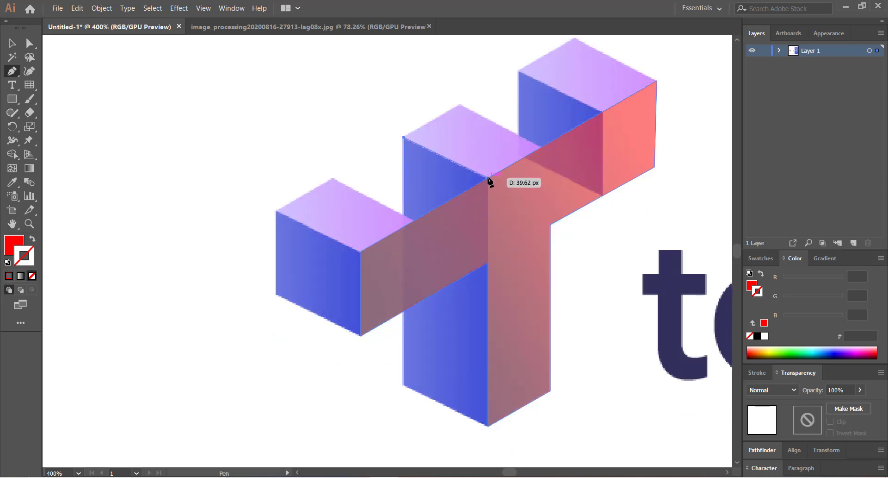
{"action": "left_click", "coordinate": [489, 178]}
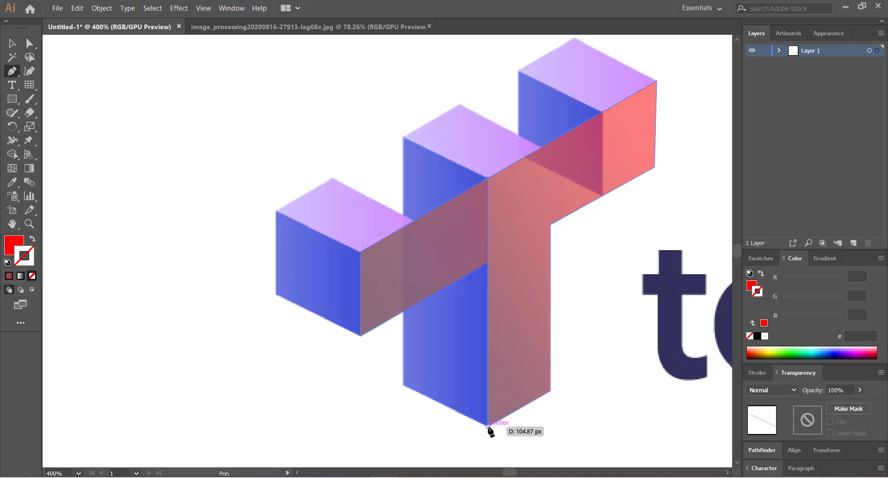
{"action": "left_click", "coordinate": [489, 424]}
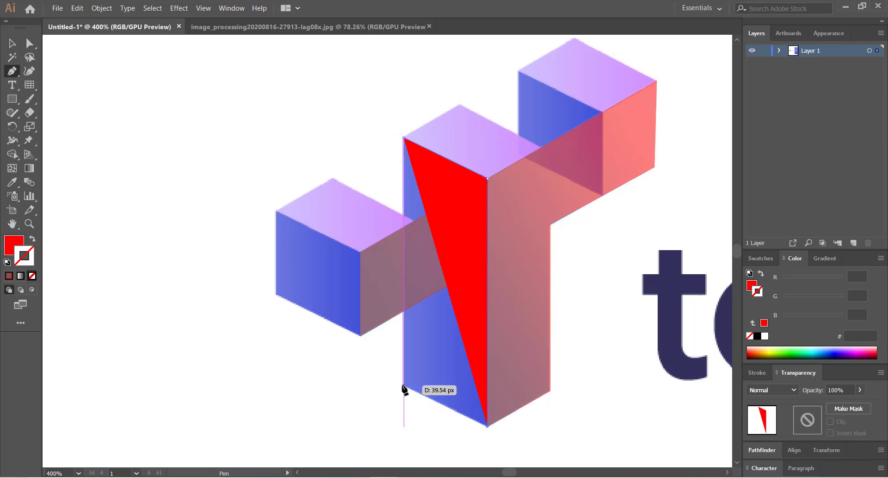
{"action": "left_click", "coordinate": [404, 384]}
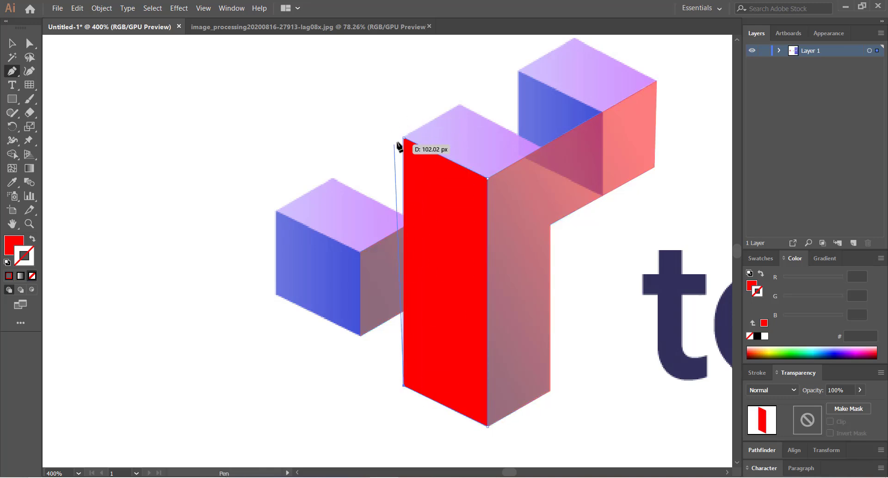
{"action": "left_click", "coordinate": [404, 138]}
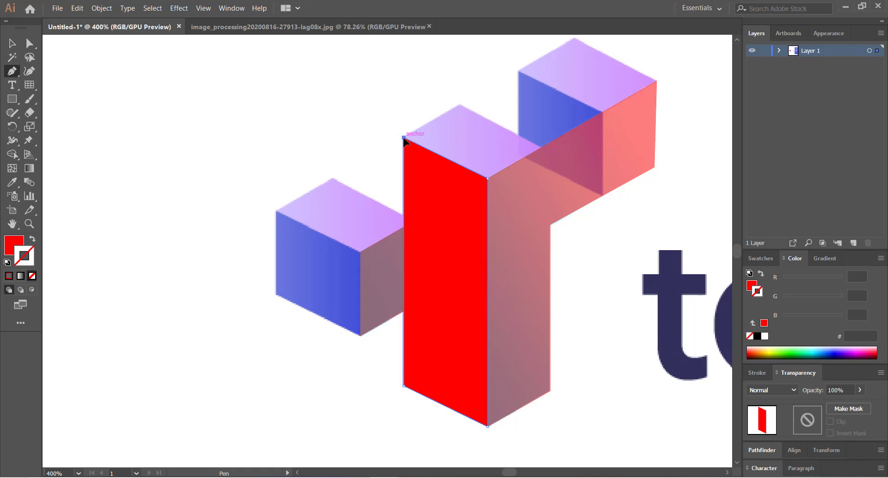
{"action": "left_click", "coordinate": [12, 43]}
{"action": "left_click", "coordinate": [147, 106]}
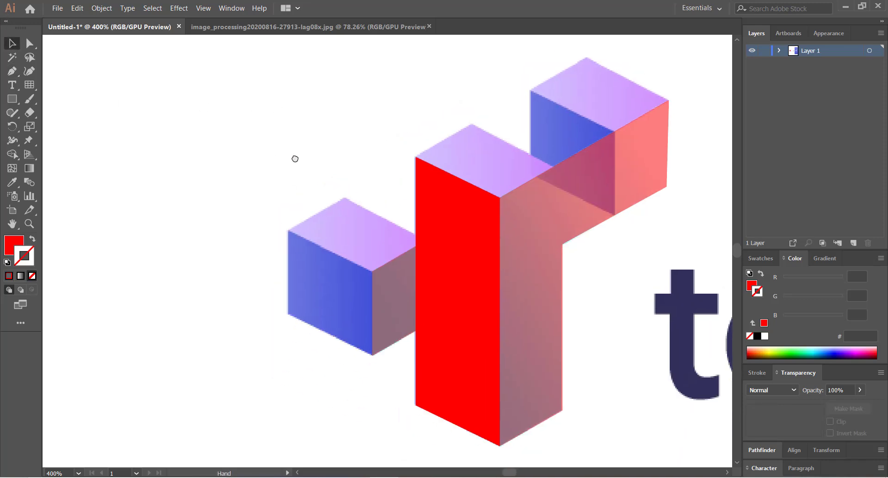
Trace the leftmost cube's blue side face as a closed four-point red shape with the Pen tool, and deselect it.
{"action": "key", "text": "p"}
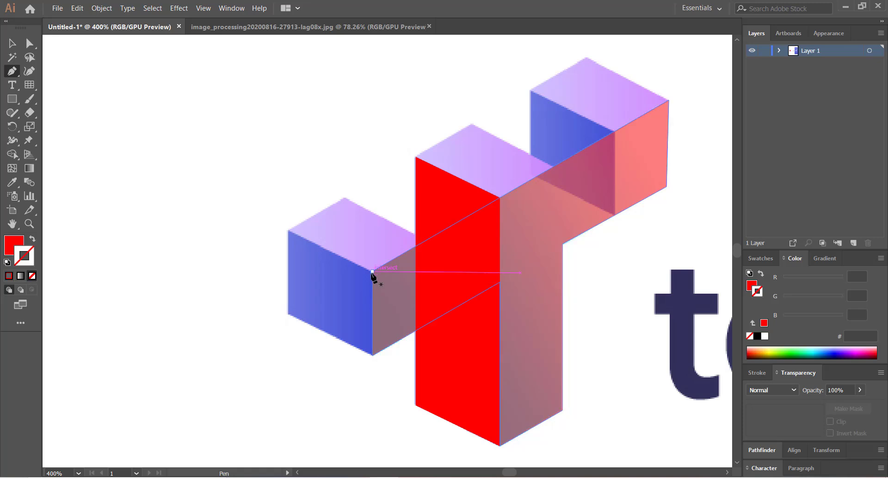
{"action": "left_click", "coordinate": [373, 272]}
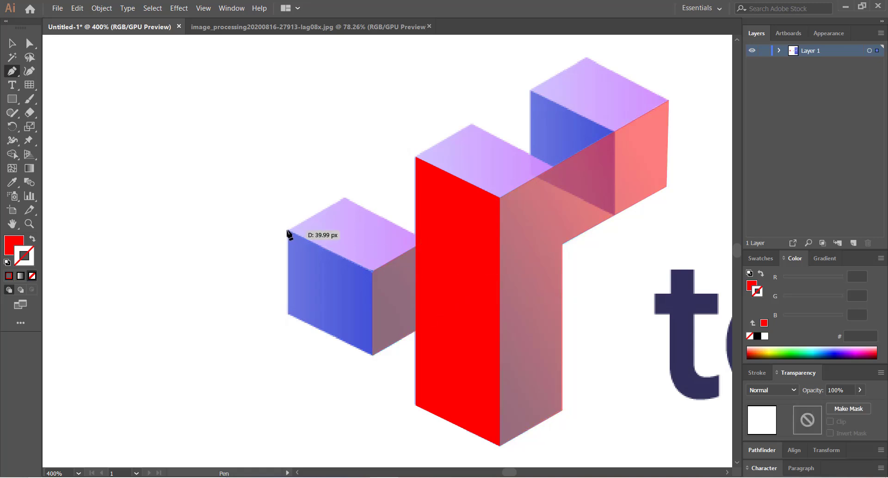
{"action": "left_click", "coordinate": [287, 230]}
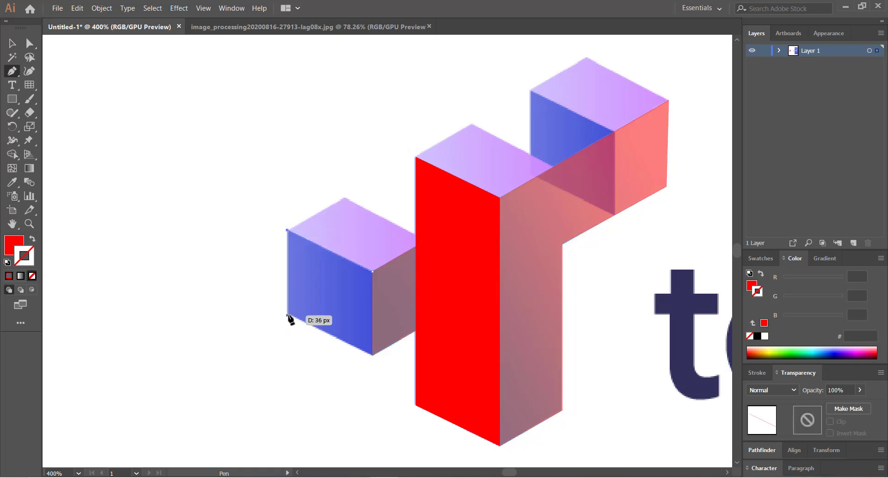
{"action": "left_click", "coordinate": [288, 314]}
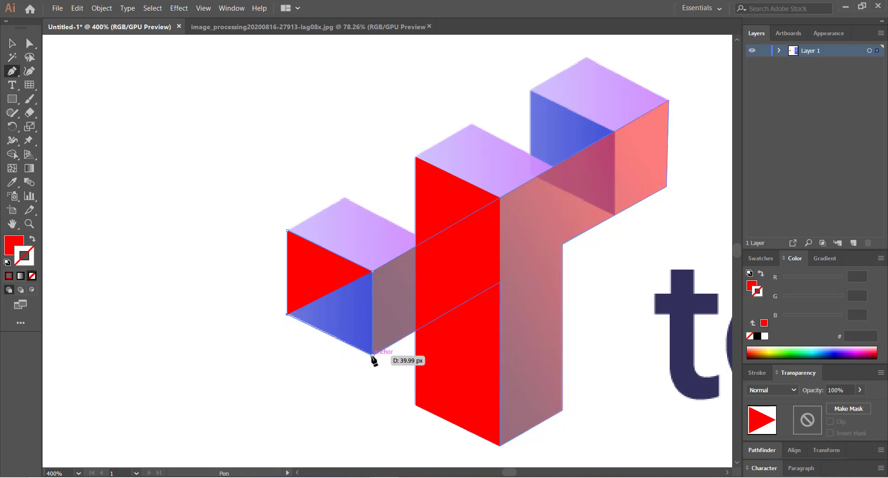
{"action": "left_click", "coordinate": [372, 355]}
{"action": "left_click", "coordinate": [373, 272]}
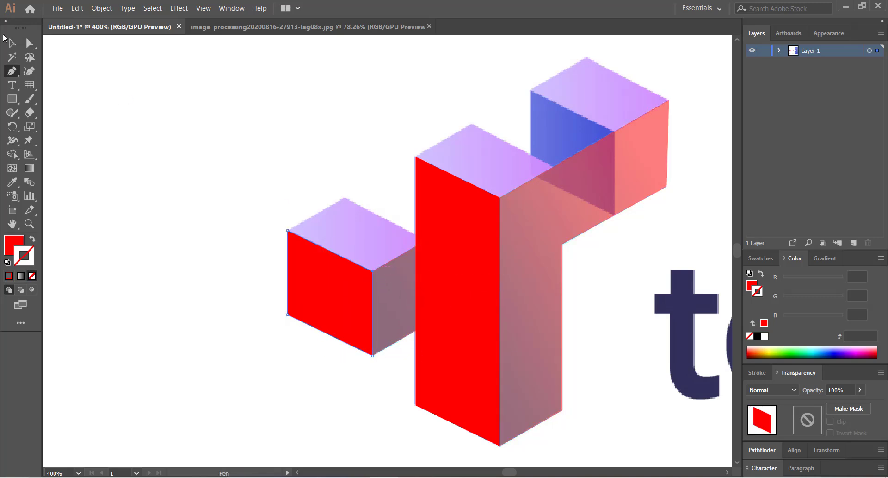
{"action": "left_click", "coordinate": [12, 43]}
{"action": "left_click", "coordinate": [160, 121]}
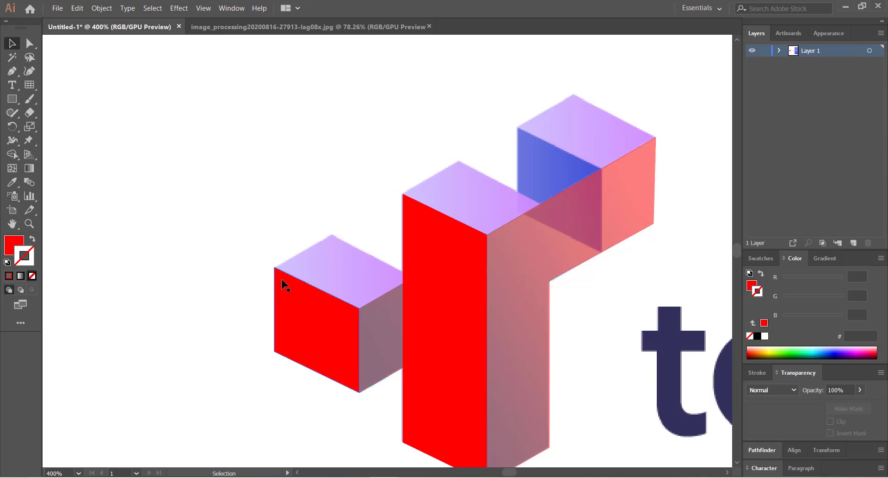
{"action": "key", "text": "p"}
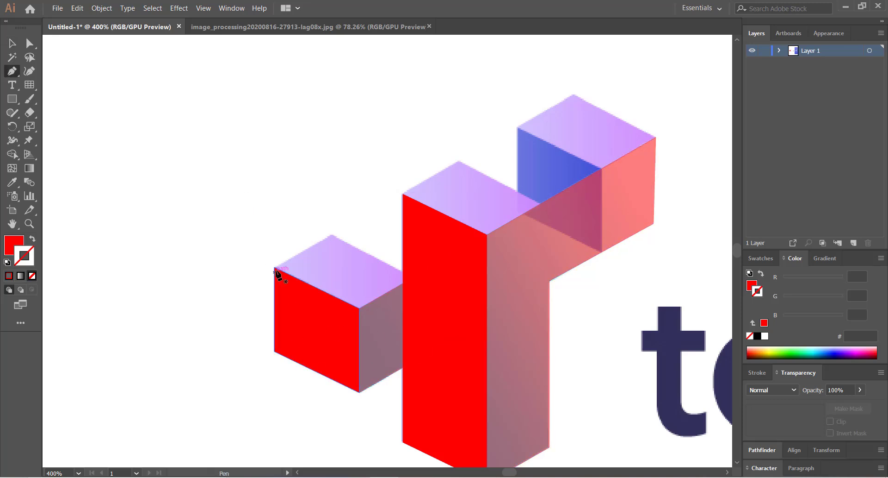
{"action": "left_click", "coordinate": [274, 267]}
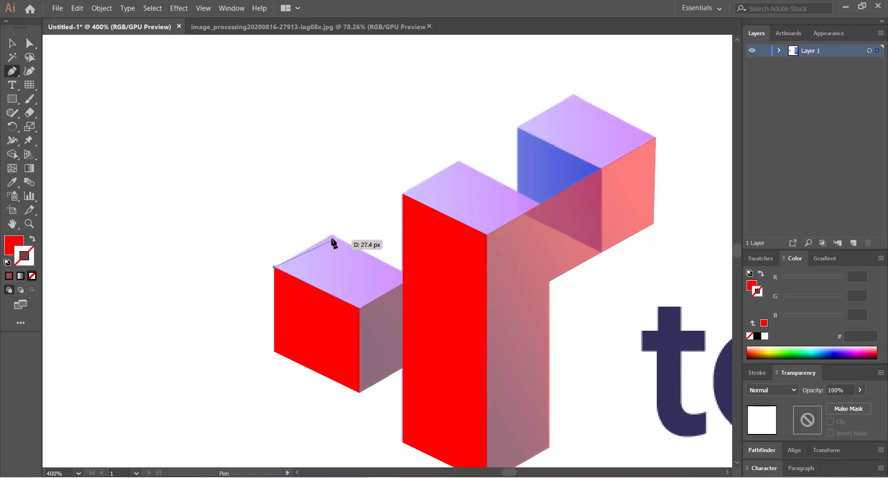
{"action": "left_click", "coordinate": [332, 235]}
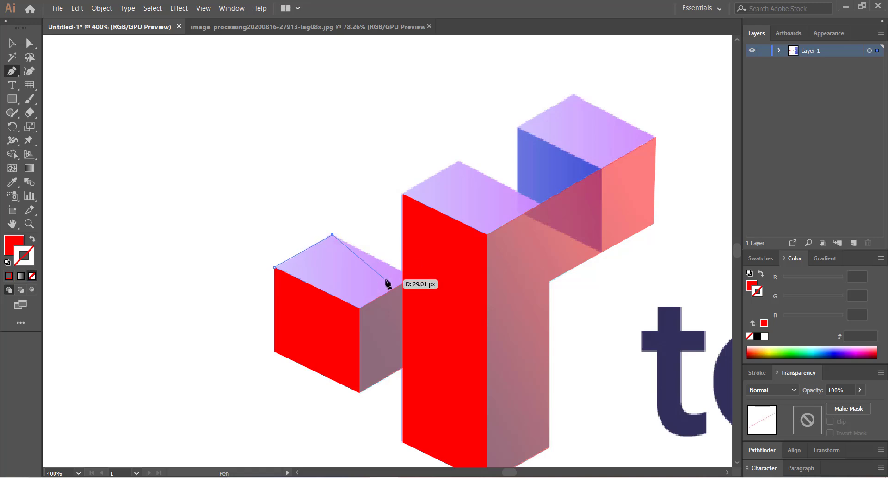
{"action": "key", "text": "space"}
{"action": "left_click_drag", "start_coordinate": [405, 274], "coordinate": [411, 262]}
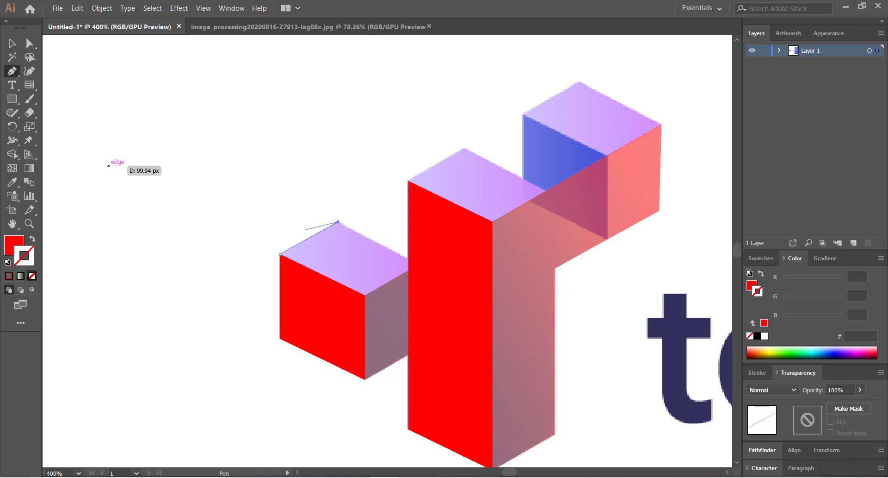
{"action": "key", "text": "v"}
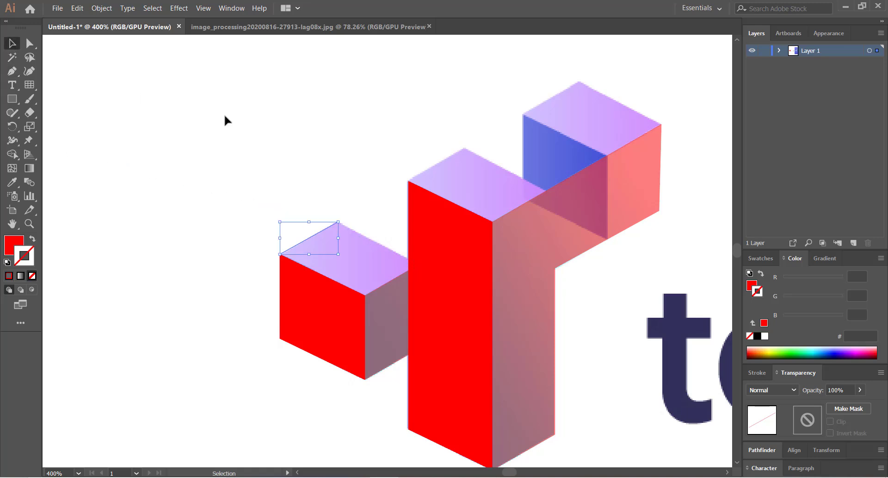
{"action": "left_click", "coordinate": [227, 121]}
Copy the T-shaped face's red fill and 51% opacity onto the middle column's side face with the Eyedropper, and deselect it.
{"action": "left_click", "coordinate": [502, 275]}
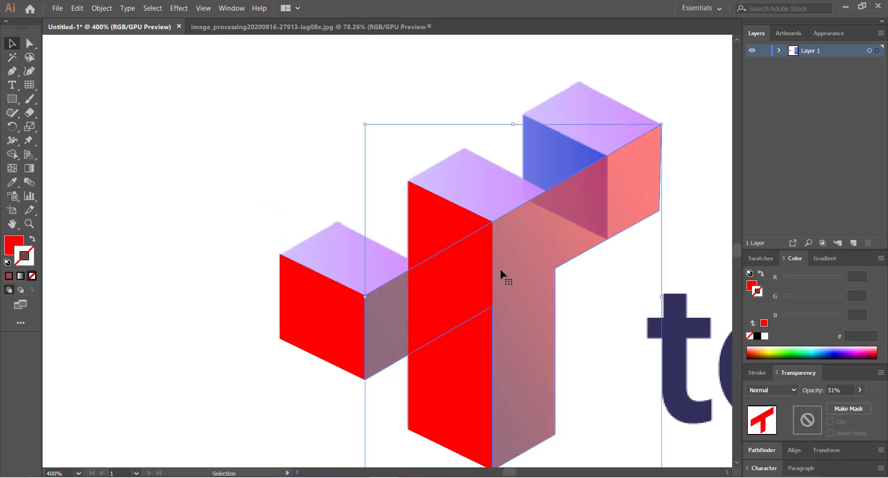
{"action": "left_click", "coordinate": [258, 79]}
{"action": "left_click", "coordinate": [418, 209]}
{"action": "key", "text": "i"}
{"action": "left_click", "coordinate": [570, 255]}
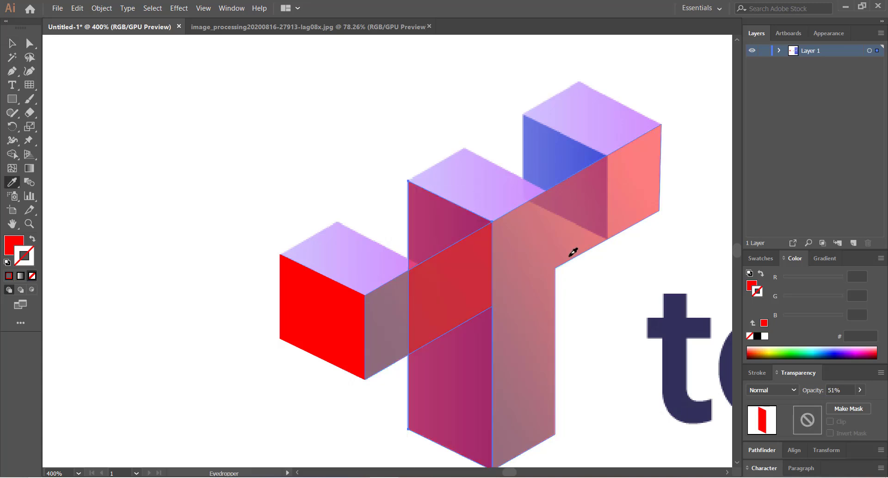
{"action": "key", "text": "v"}
{"action": "left_click", "coordinate": [351, 136]}
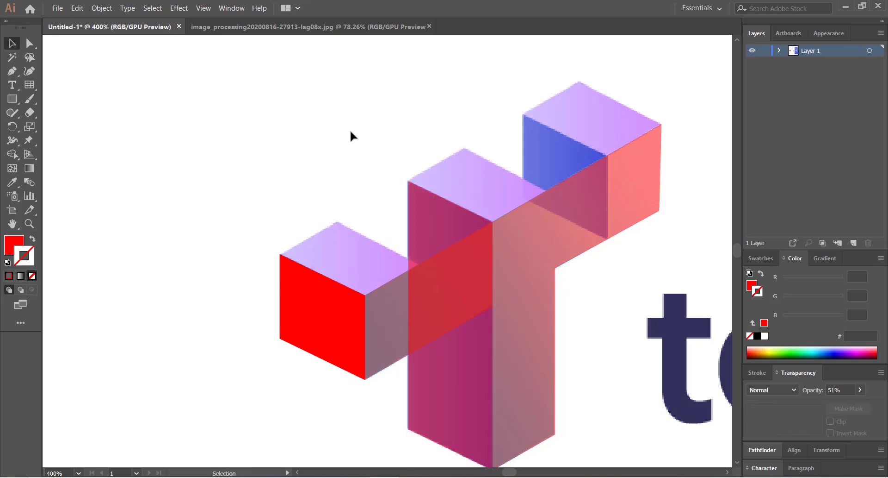
Try moving all the traced red faces aside from the reference image, undo the move, and deselect them.
{"action": "left_click_drag", "start_coordinate": [285, 106], "coordinate": [472, 274]}
{"action": "left_click_drag", "start_coordinate": [427, 274], "coordinate": [528, 299]}
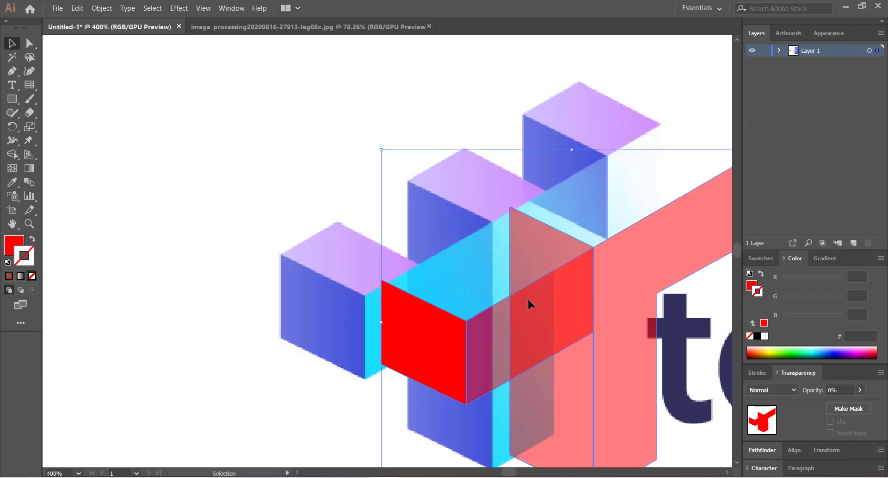
{"action": "key", "text": "ctrl+z"}
{"action": "left_click", "coordinate": [211, 191]}
Trace the leftmost cube's purple top face as a closed four-point red shape with the Pen tool, and deselect it.
{"action": "key", "text": "space"}
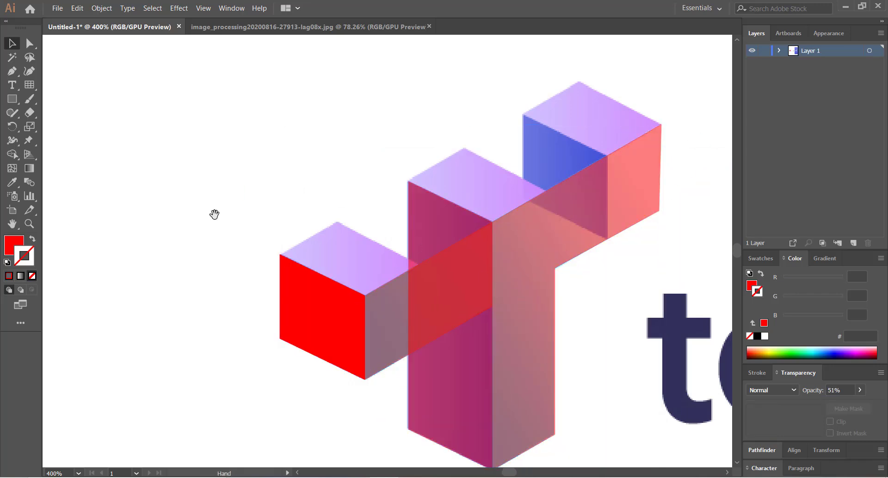
{"action": "left_click_drag", "start_coordinate": [213, 218], "coordinate": [218, 199]}
{"action": "key", "text": "p"}
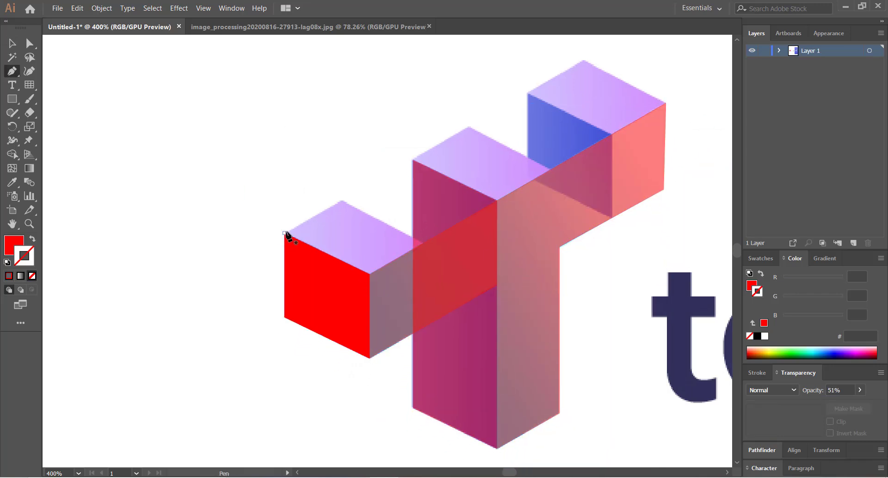
{"action": "left_click", "coordinate": [284, 232]}
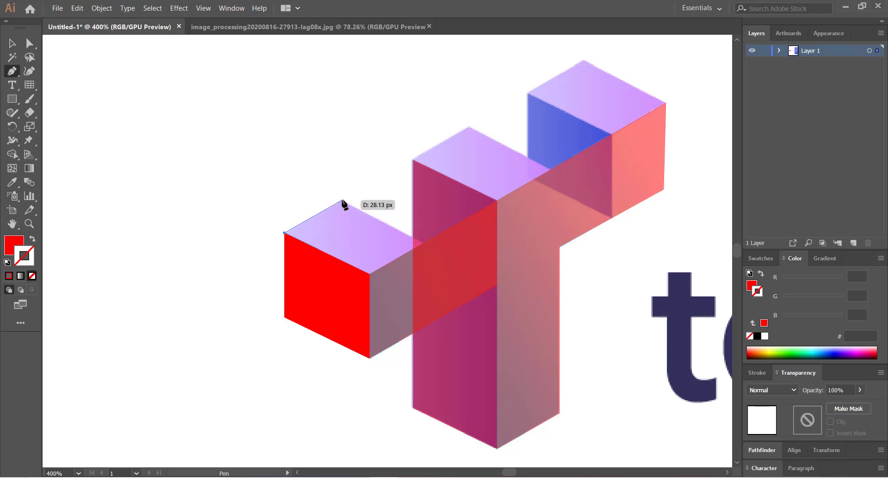
{"action": "left_click", "coordinate": [343, 200]}
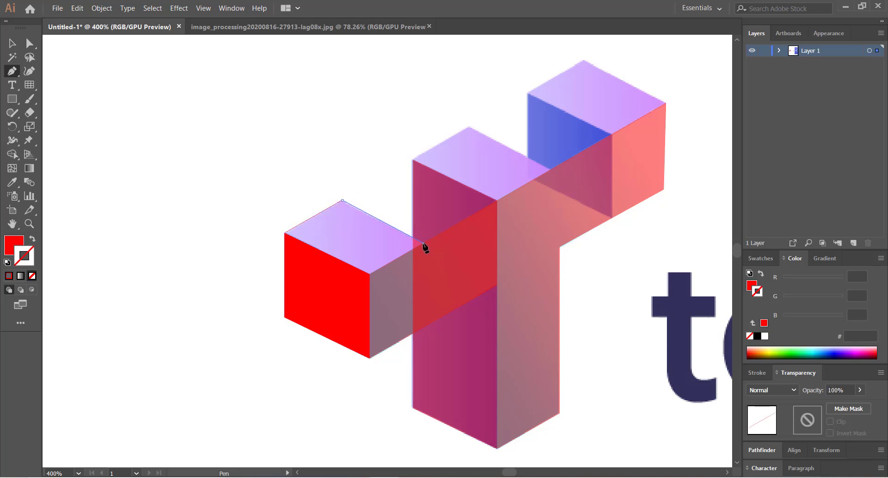
{"action": "left_click", "coordinate": [423, 242]}
{"action": "left_click", "coordinate": [370, 274]}
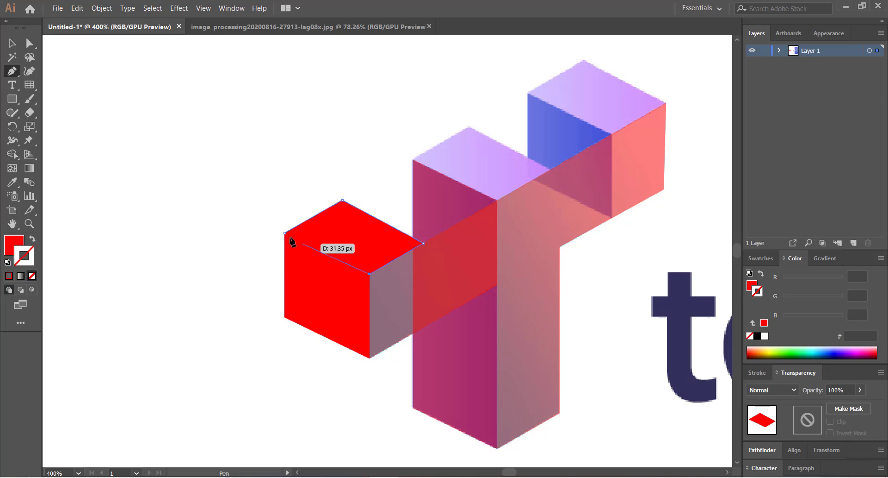
{"action": "left_click", "coordinate": [284, 232]}
{"action": "left_click", "coordinate": [17, 50]}
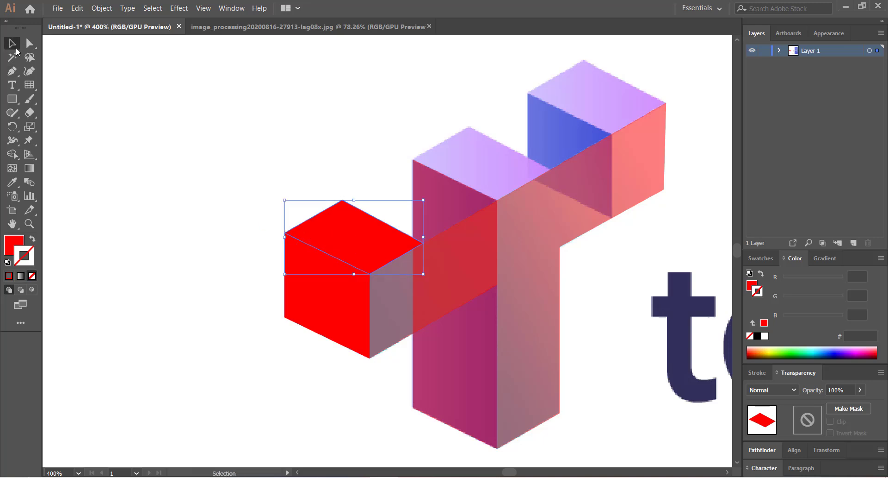
{"action": "left_click", "coordinate": [92, 76]}
Set the fill of the leftmost cube's top face to the darker red db0505, and deselect it.
{"action": "left_click_drag", "start_coordinate": [145, 94], "coordinate": [170, 110]}
{"action": "left_click", "coordinate": [379, 235]}
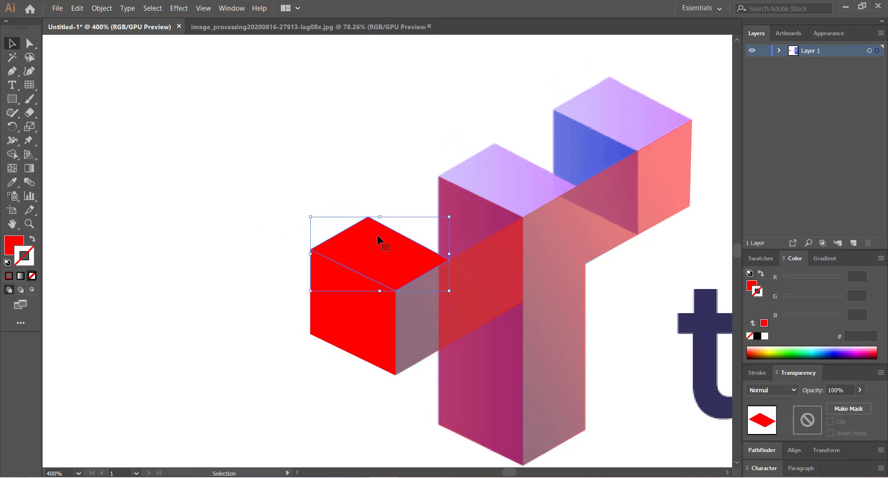
{"action": "double_click", "coordinate": [10, 247]}
{"action": "left_click", "coordinate": [525, 221]}
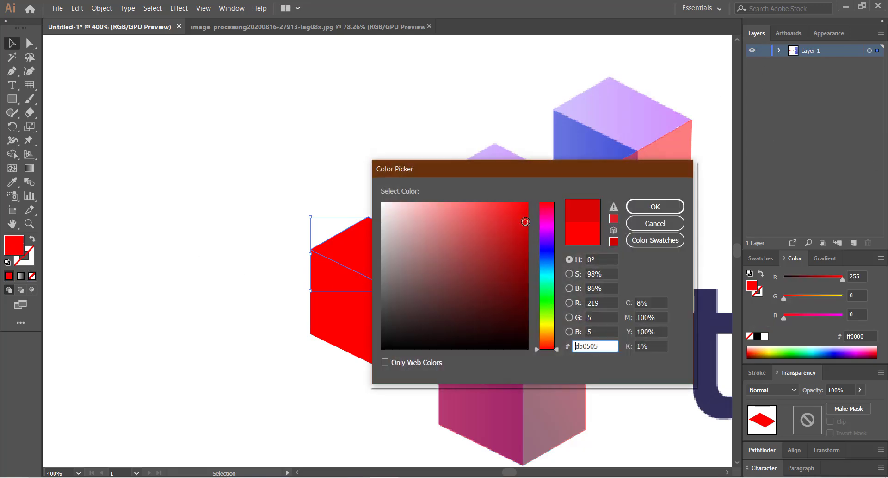
{"action": "left_click", "coordinate": [640, 207]}
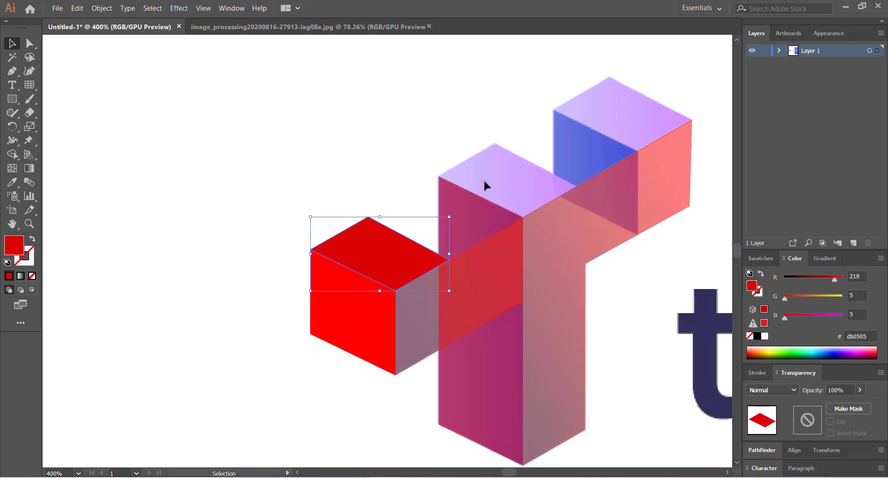
{"action": "left_click", "coordinate": [257, 183]}
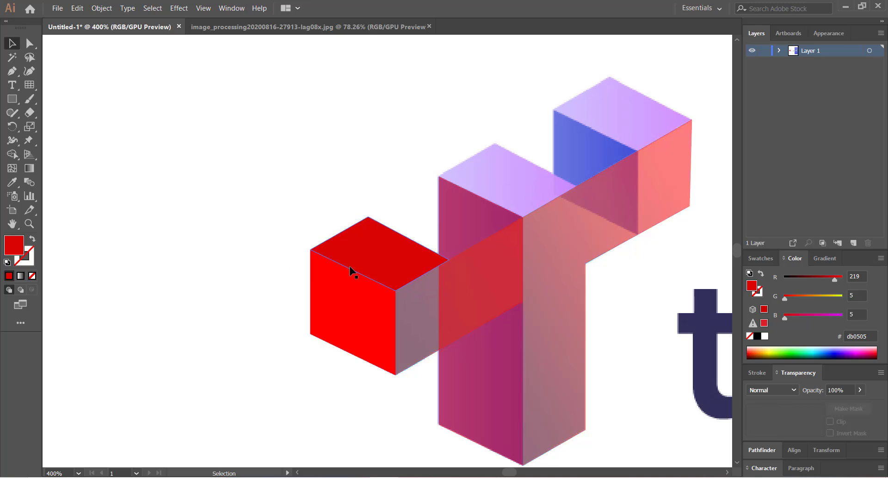
Examine up close how the edges of the leftmost cube's dark red top face meet the adjoining faces.
{"action": "key", "text": "ctrl+plus"}
{"action": "key", "text": "ctrl+plus"}
{"action": "key", "text": "ctrl+plus"}
{"action": "key", "text": "ctrl+plus"}
{"action": "left_click_drag", "start_coordinate": [292, 324], "coordinate": [421, 264]}
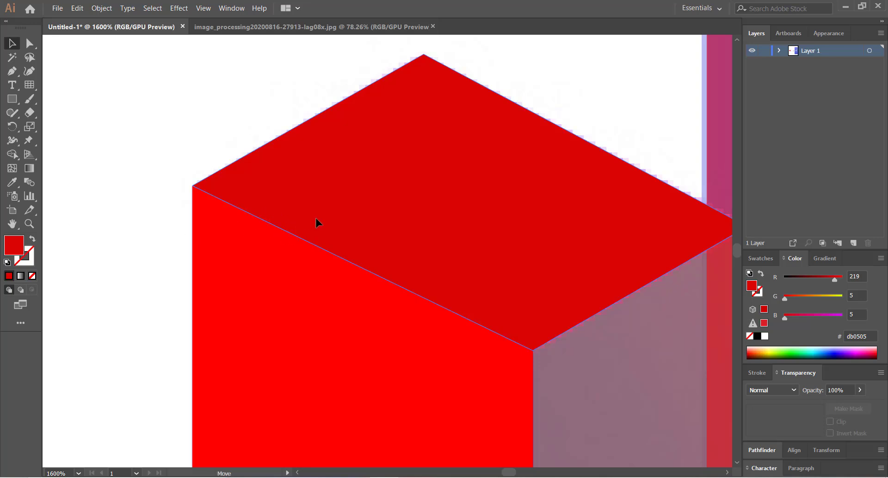
{"action": "mouse_move", "coordinate": [314, 221]}
{"action": "left_mouse_down"}
{"action": "mouse_move", "coordinate": [207, 220]}
{"action": "mouse_move", "coordinate": [302, 224]}
{"action": "left_mouse_up"}
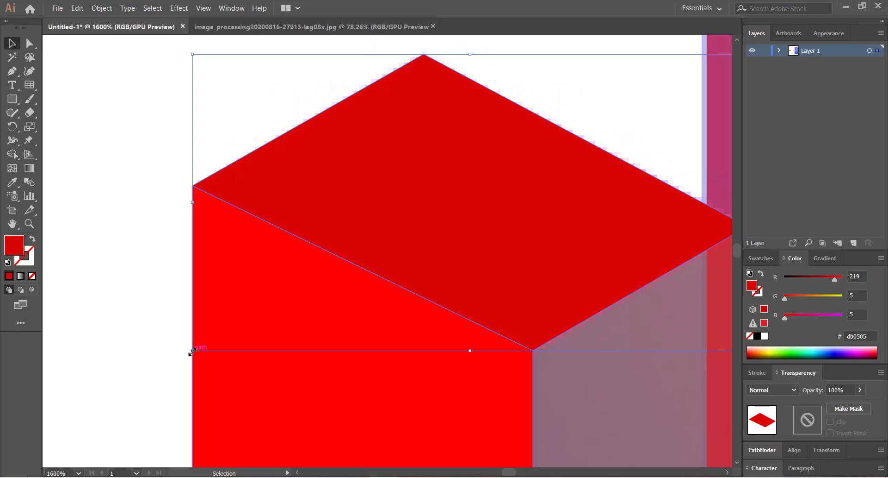
{"action": "left_click", "coordinate": [131, 311]}
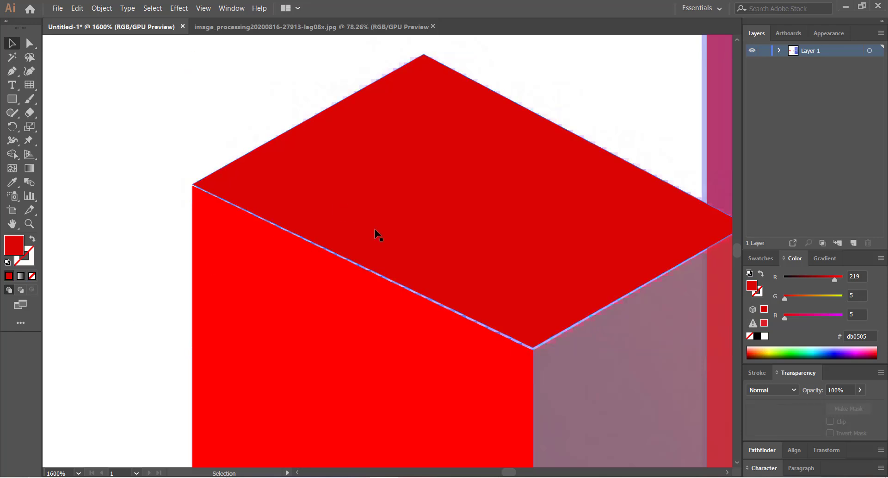
{"action": "left_click", "coordinate": [384, 274]}
{"action": "left_click", "coordinate": [131, 197]}
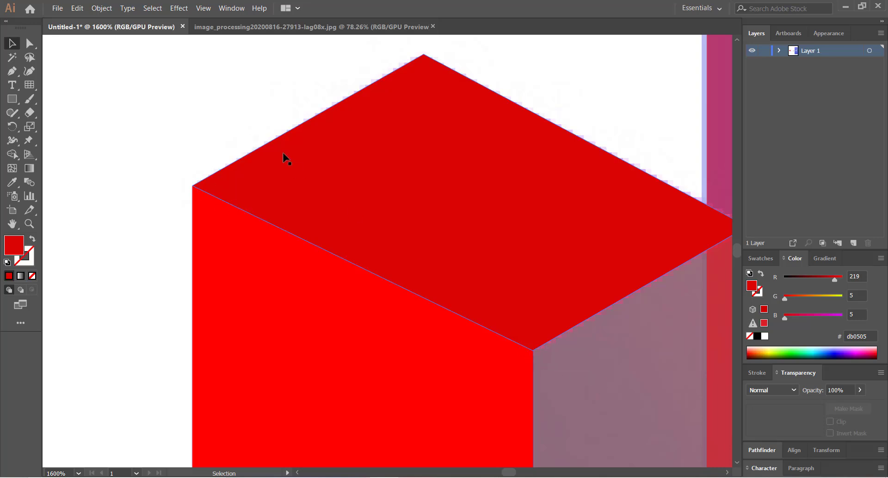
{"action": "key", "text": "ctrl+minus"}
{"action": "key", "text": "ctrl+minus"}
{"action": "key", "text": "ctrl+minus"}
{"action": "key", "text": "ctrl+minus"}
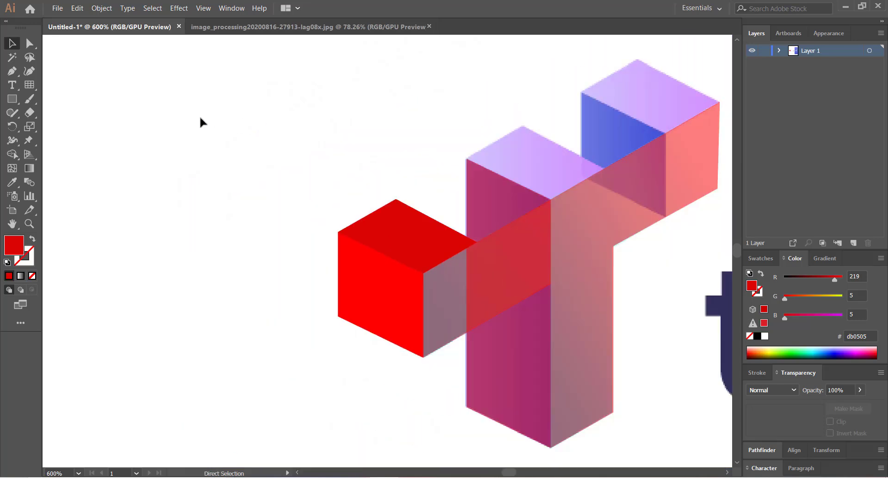
Trace the middle column's purple top face as a closed four-point dark red shape with the Pen tool, and deselect it.
{"action": "left_click_drag", "start_coordinate": [406, 211], "coordinate": [378, 247]}
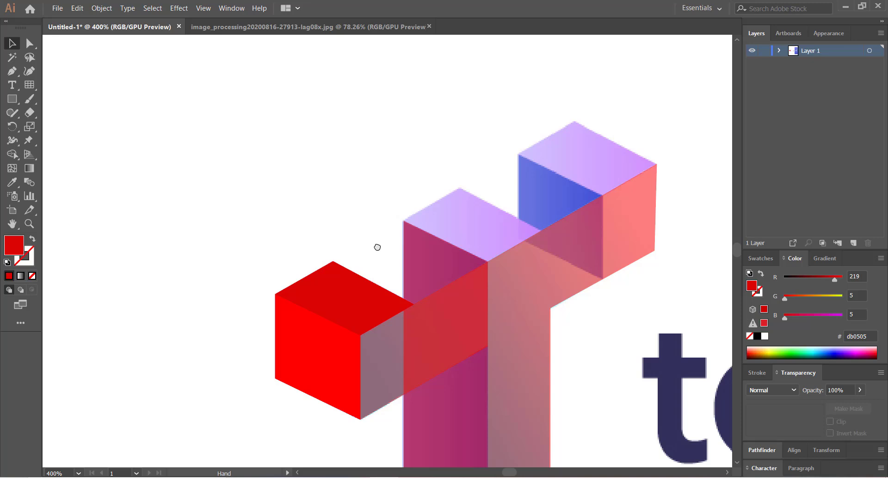
{"action": "key", "text": "p"}
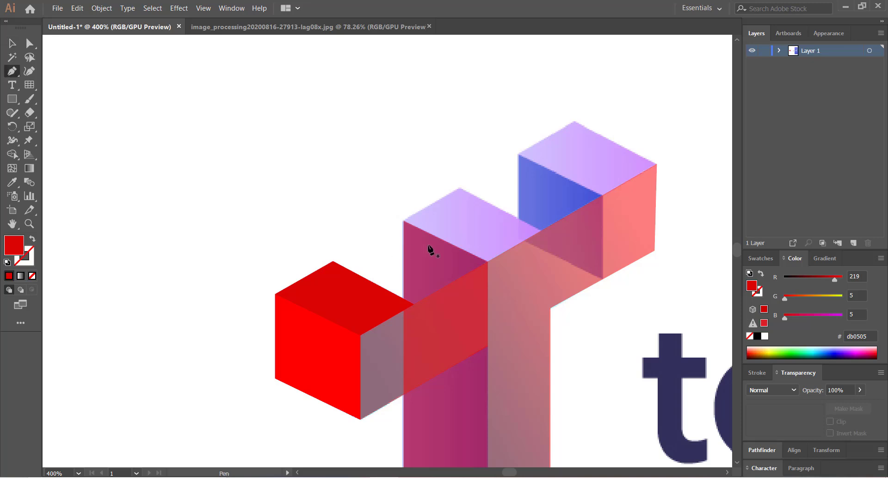
{"action": "left_click", "coordinate": [404, 220]}
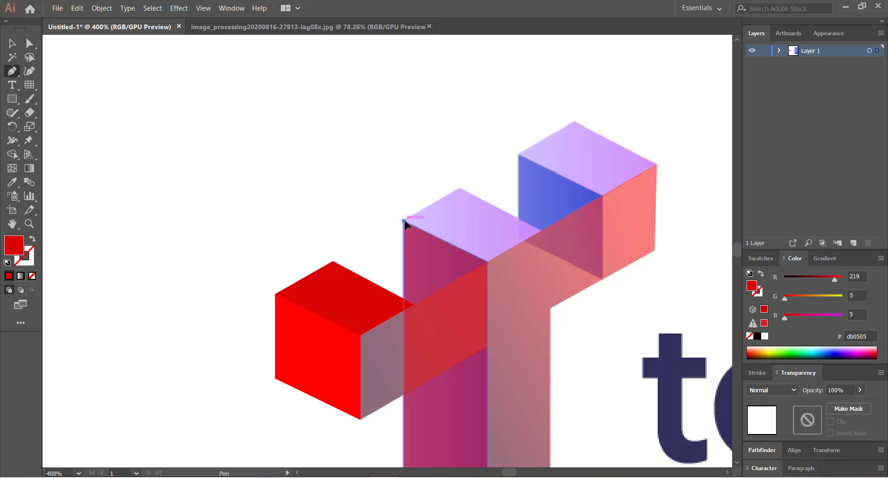
{"action": "left_click", "coordinate": [460, 189]}
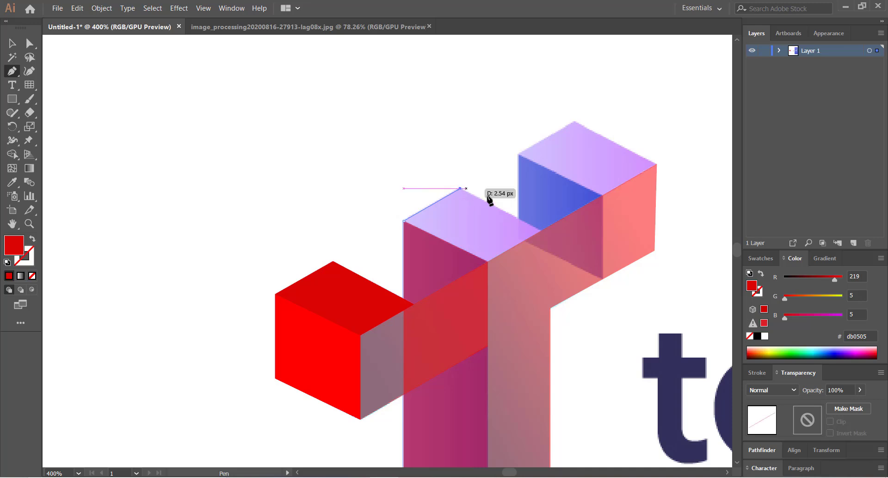
{"action": "left_click", "coordinate": [541, 230]}
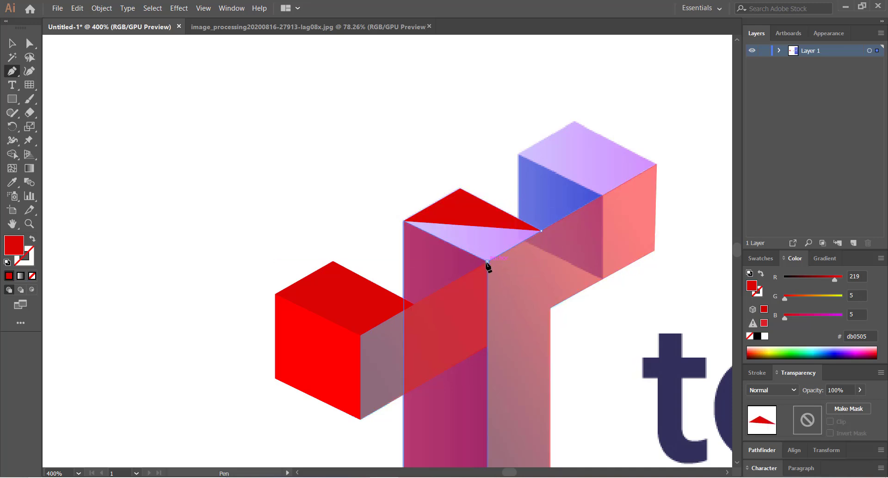
{"action": "left_click", "coordinate": [487, 262]}
{"action": "left_click", "coordinate": [404, 222]}
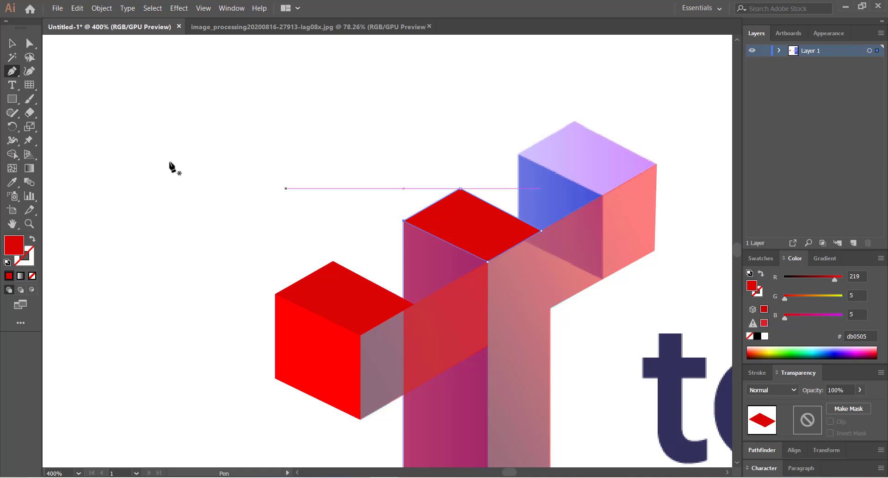
{"action": "key", "text": "v"}
{"action": "left_click", "coordinate": [169, 118]}
Copy the leftmost cube's dark red top face colour db0505 onto the middle column's left face, and deselect it.
{"action": "key", "text": "space"}
{"action": "left_click_drag", "start_coordinate": [281, 143], "coordinate": [244, 153]}
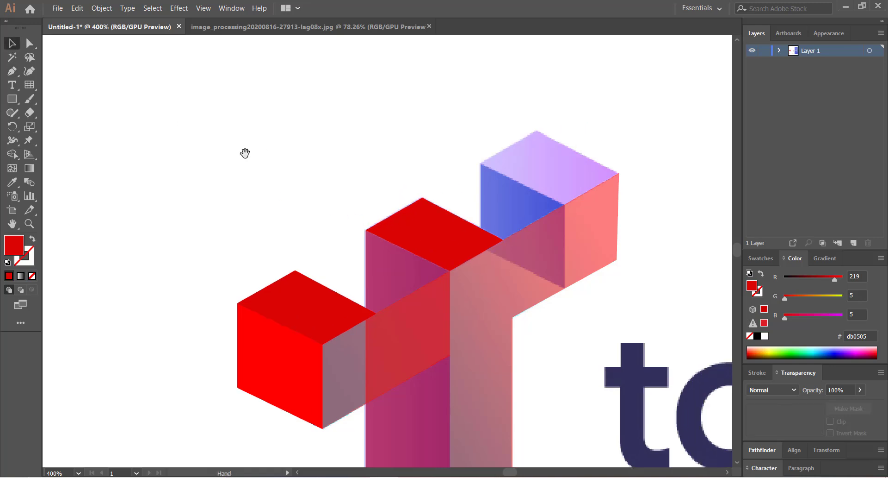
{"action": "left_click", "coordinate": [392, 267]}
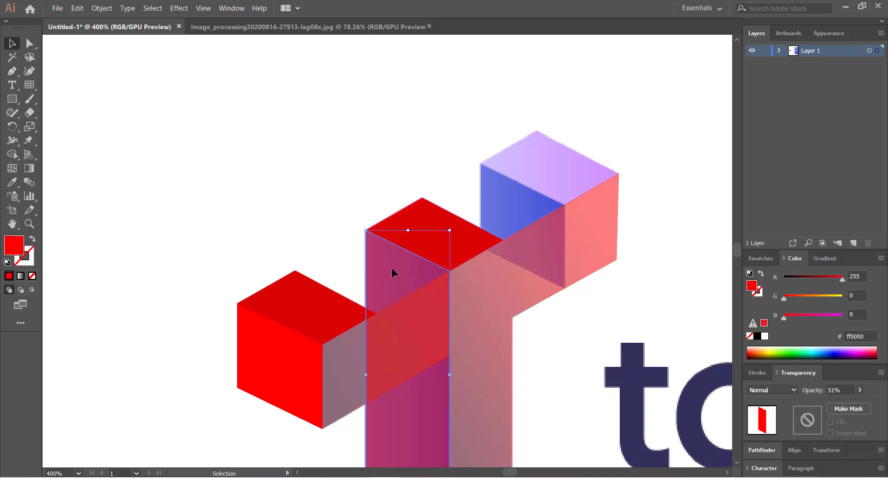
{"action": "key", "text": "ctrl+shift+a"}
{"action": "left_click", "coordinate": [397, 273]}
{"action": "key", "text": "i"}
{"action": "left_click", "coordinate": [313, 297]}
{"action": "key", "text": "v"}
{"action": "left_click", "coordinate": [272, 213]}
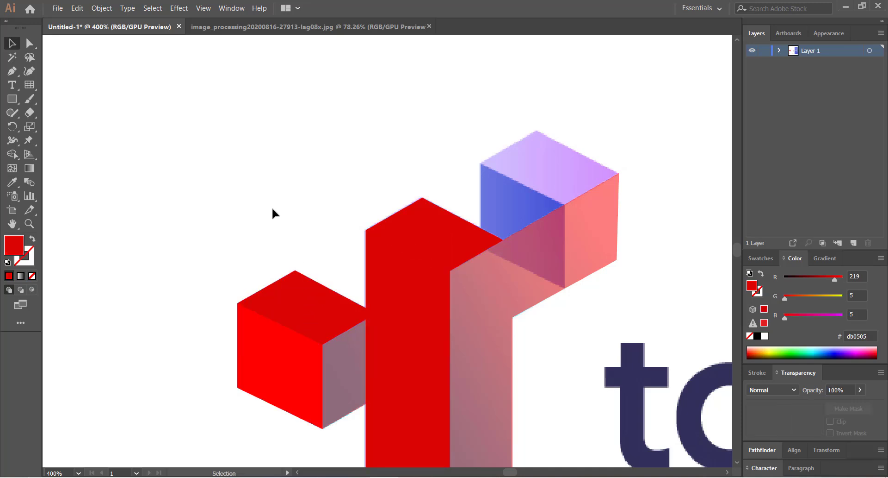
Copy the bright red ff0000 of the leftmost cube's left face onto the middle column's top face, and deselect it.
{"action": "left_click", "coordinate": [424, 236]}
{"action": "key", "text": "i"}
{"action": "left_click", "coordinate": [306, 358]}
{"action": "key", "text": "v"}
{"action": "left_click", "coordinate": [282, 254]}
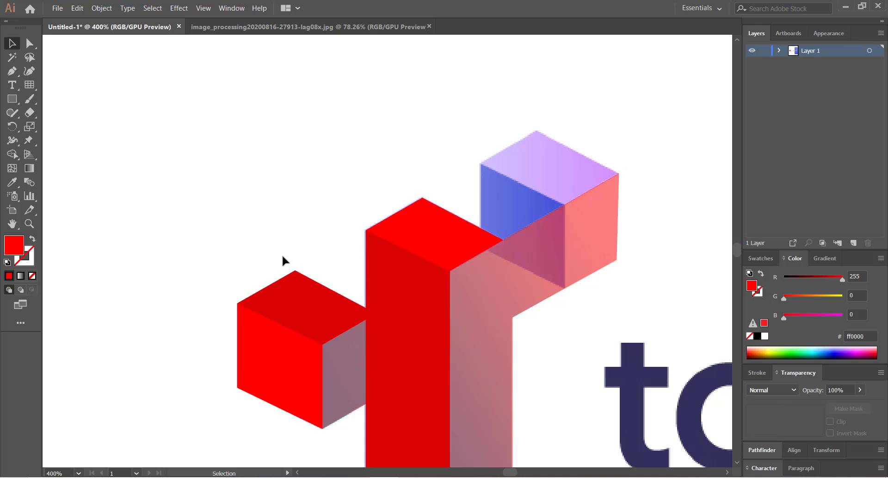
{"action": "scroll", "coordinate": [279, 231], "scroll_direction": "down", "scroll_amount": 1}
{"action": "left_click", "coordinate": [343, 323]}
{"action": "left_click", "coordinate": [300, 172]}
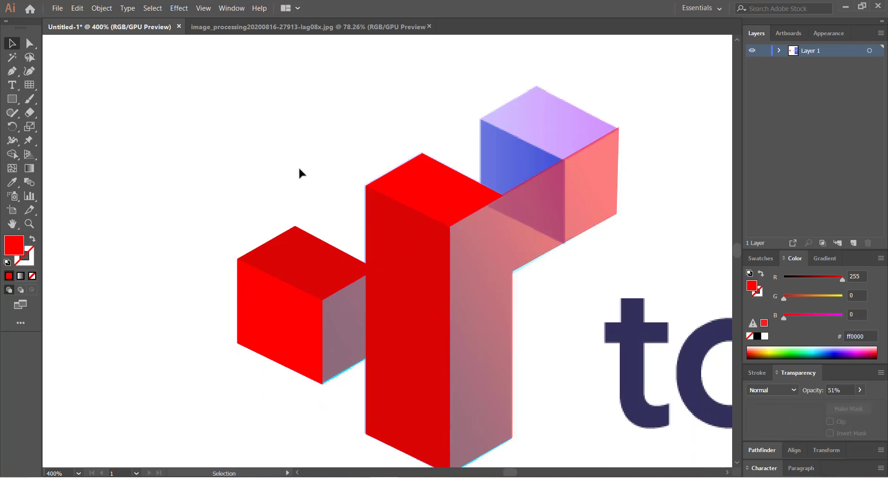
{"action": "key", "text": "space"}
{"action": "left_click_drag", "start_coordinate": [287, 208], "coordinate": [266, 311]}
{"action": "left_click", "coordinate": [296, 157]}
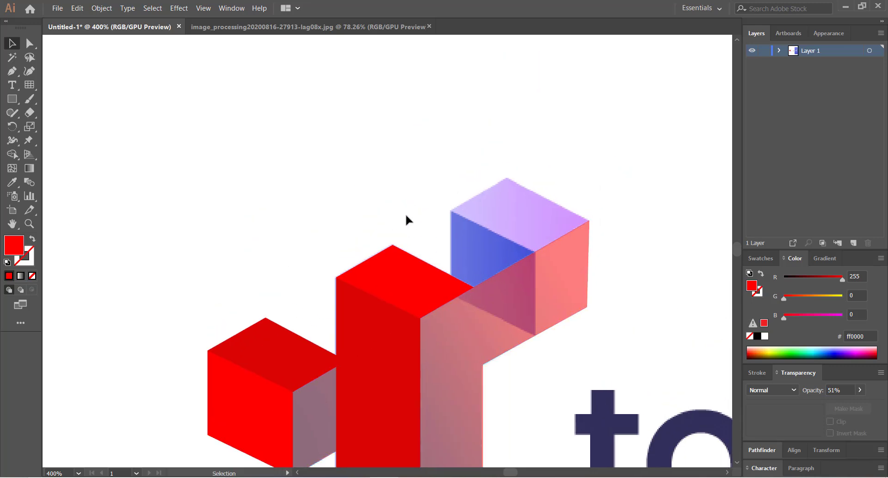
Lower the opacity of the middle column's top face to 29%, and deselect it.
{"action": "left_click", "coordinate": [426, 280]}
{"action": "left_click", "coordinate": [860, 390]}
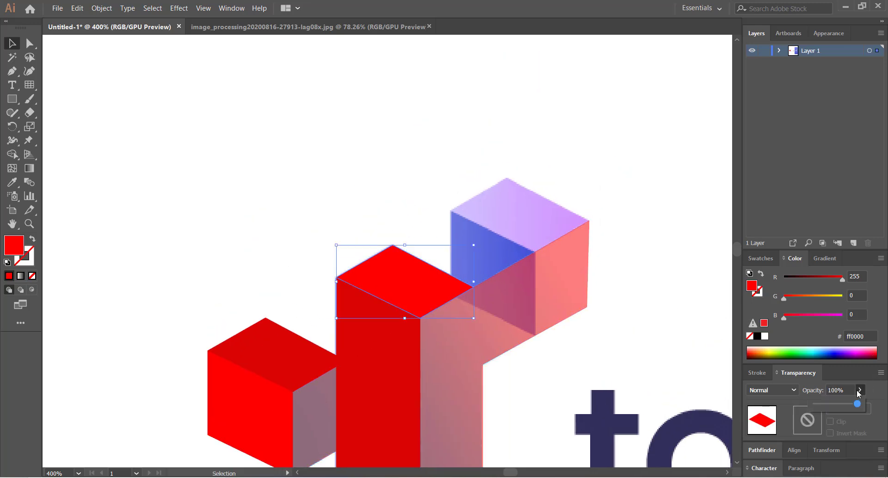
{"action": "left_click", "coordinate": [843, 404]}
{"action": "left_click", "coordinate": [302, 227]}
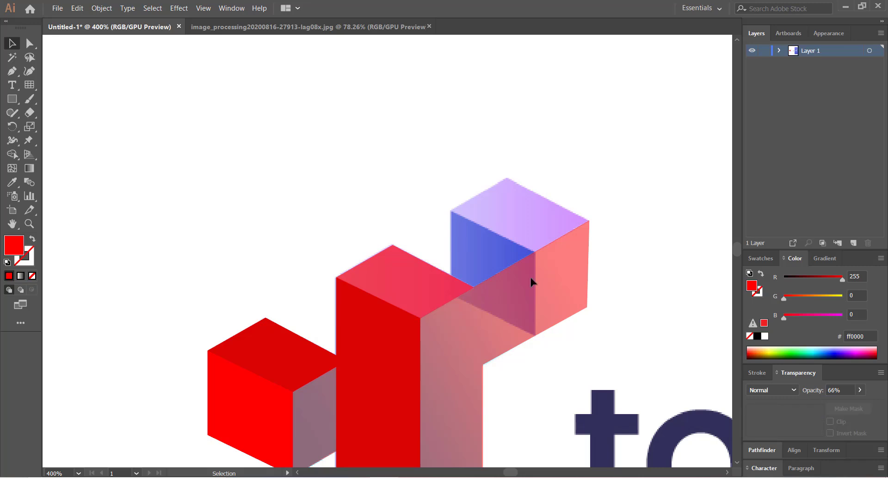
{"action": "left_click", "coordinate": [410, 282]}
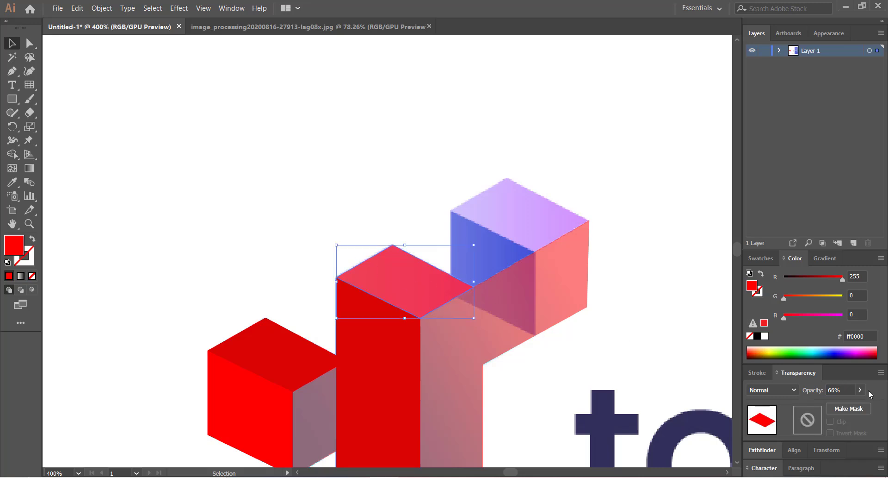
{"action": "left_click", "coordinate": [828, 401]}
{"action": "left_click", "coordinate": [262, 223]}
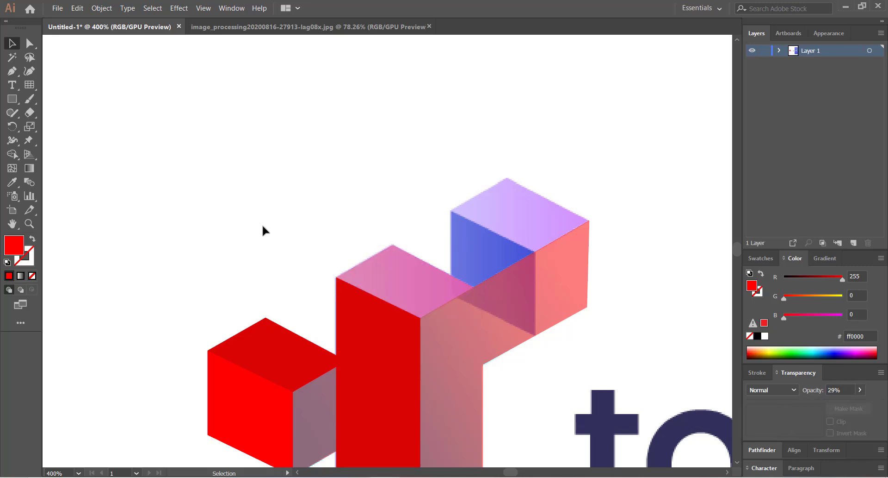
Try moving the middle column's top face away from the reference image, undo the move, and deselect it.
{"action": "left_click_drag", "start_coordinate": [421, 291], "coordinate": [321, 190]}
{"action": "key", "text": "ctrl+z"}
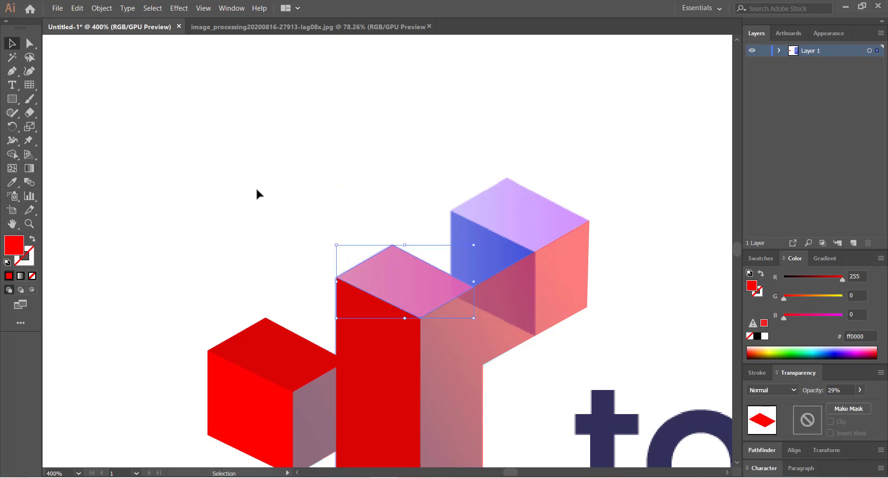
{"action": "left_click", "coordinate": [258, 193]}
Trace the rightmost cube's blue left face as a closed four-point red shape with the Pen tool, and deselect it.
{"action": "key", "text": "p"}
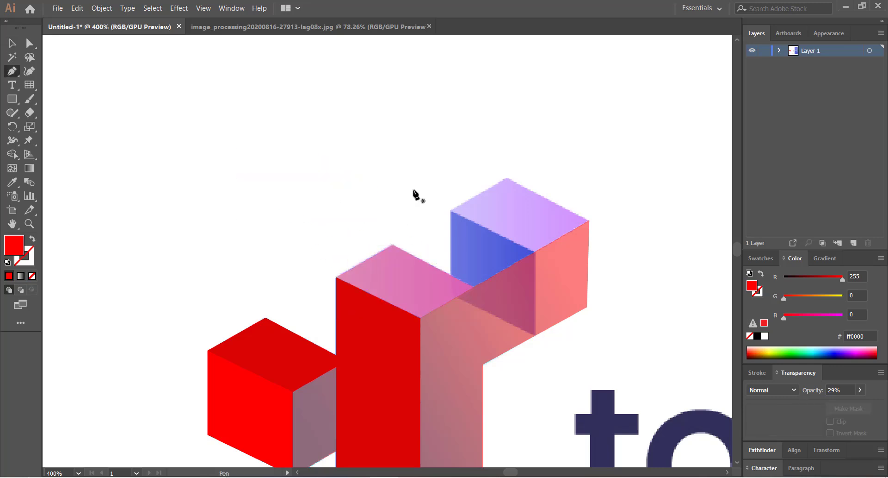
{"action": "left_click", "coordinate": [451, 212]}
{"action": "scroll", "coordinate": [427, 220], "scroll_direction": "down", "scroll_amount": 2}
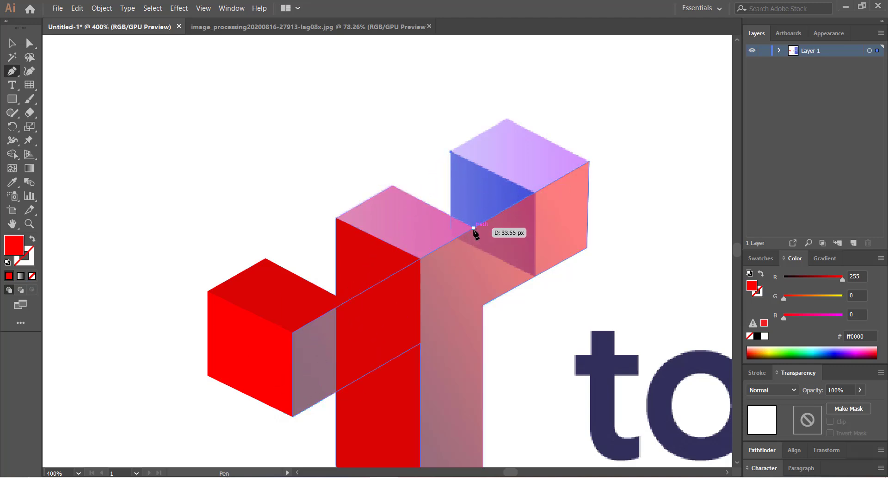
{"action": "left_click", "coordinate": [536, 275]}
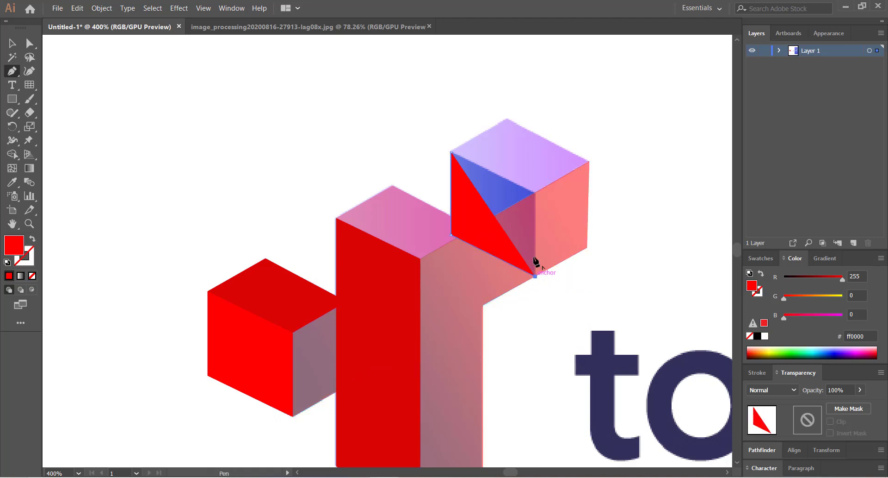
{"action": "left_click", "coordinate": [537, 192]}
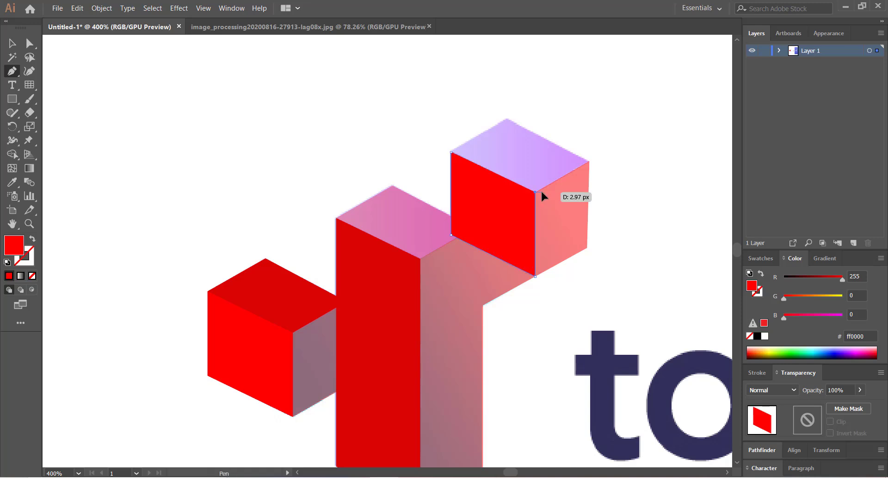
{"action": "left_click", "coordinate": [12, 43]}
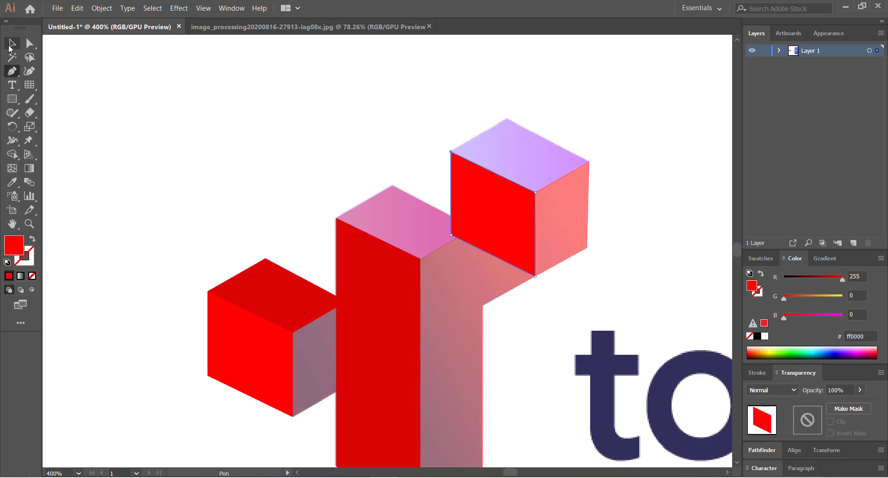
{"action": "left_click", "coordinate": [224, 128]}
Trace the rightmost cube's purple top face as a closed four-point red shape with the Pen tool, and deselect it.
{"action": "scroll", "coordinate": [308, 189], "scroll_direction": "up", "scroll_amount": 3}
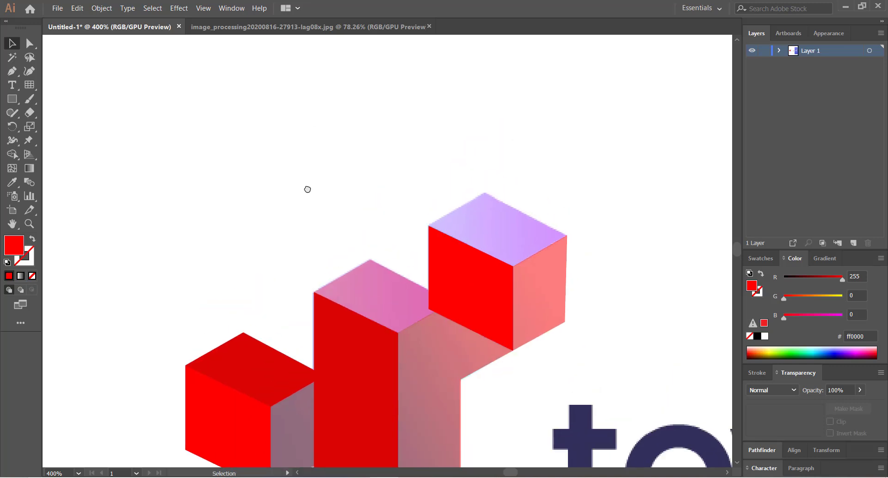
{"action": "key", "text": "p"}
{"action": "left_click", "coordinate": [429, 226]}
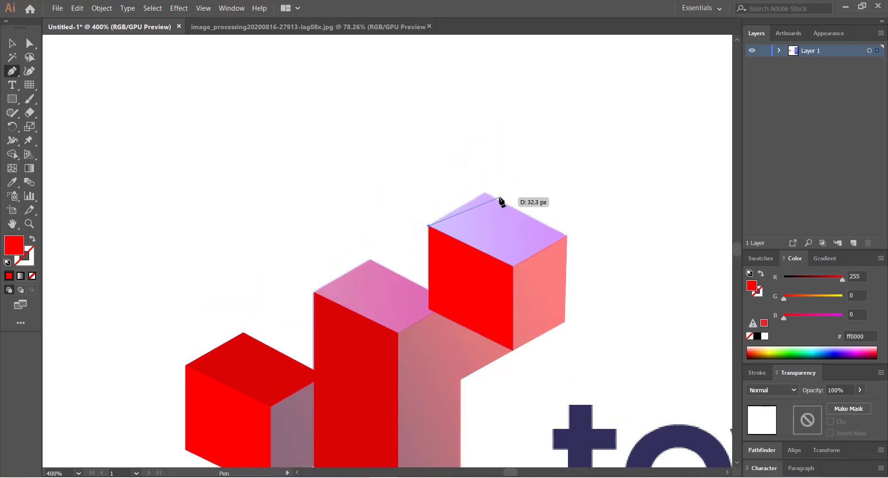
{"action": "left_click", "coordinate": [486, 193]}
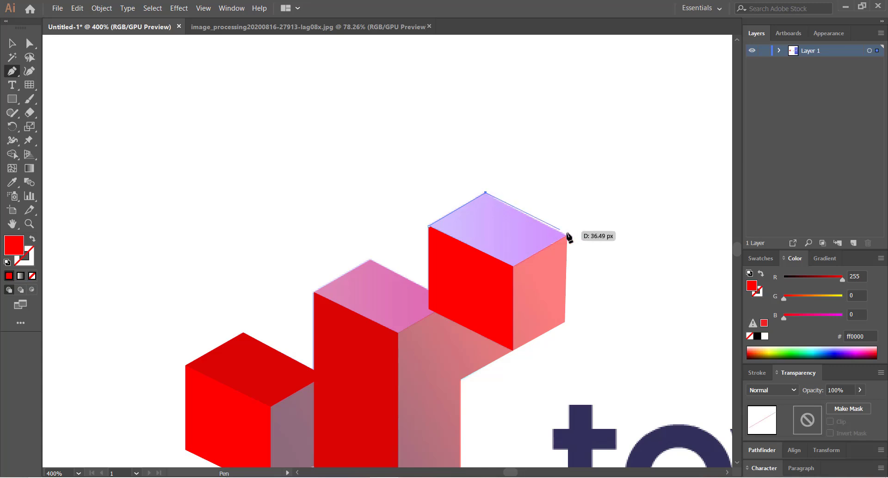
{"action": "left_click", "coordinate": [567, 236]}
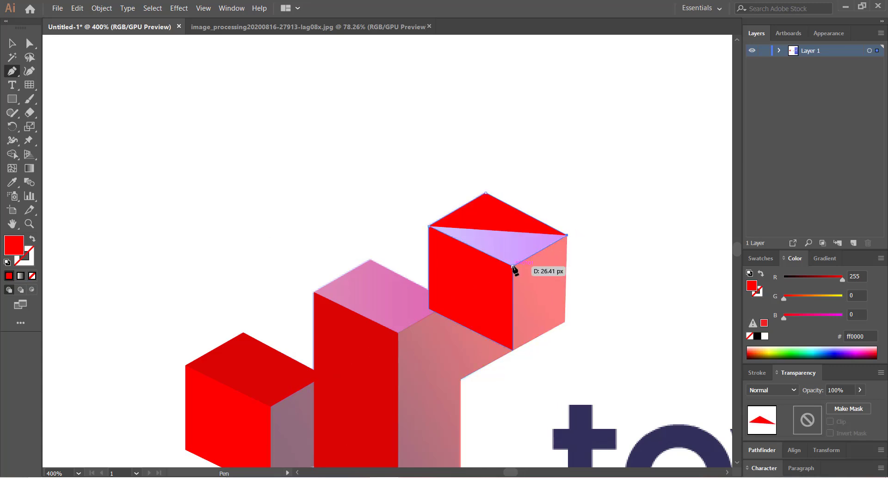
{"action": "left_click", "coordinate": [514, 266]}
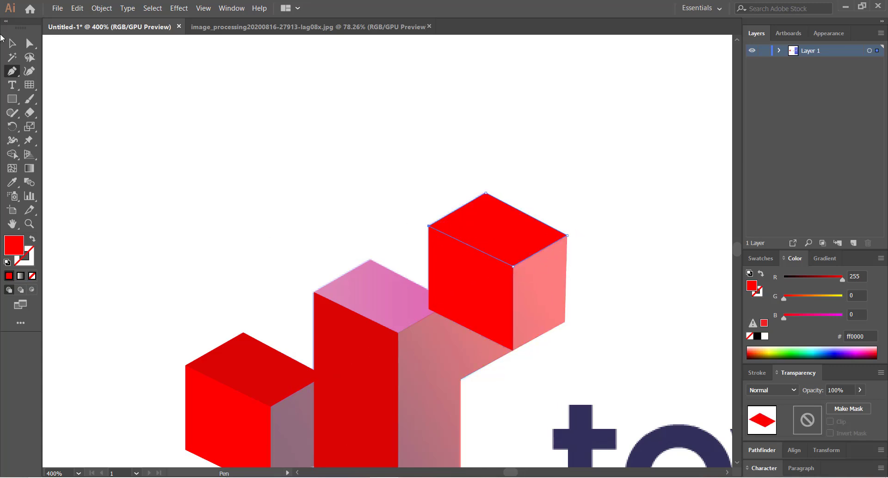
{"action": "left_click", "coordinate": [12, 44]}
{"action": "left_click", "coordinate": [213, 107]}
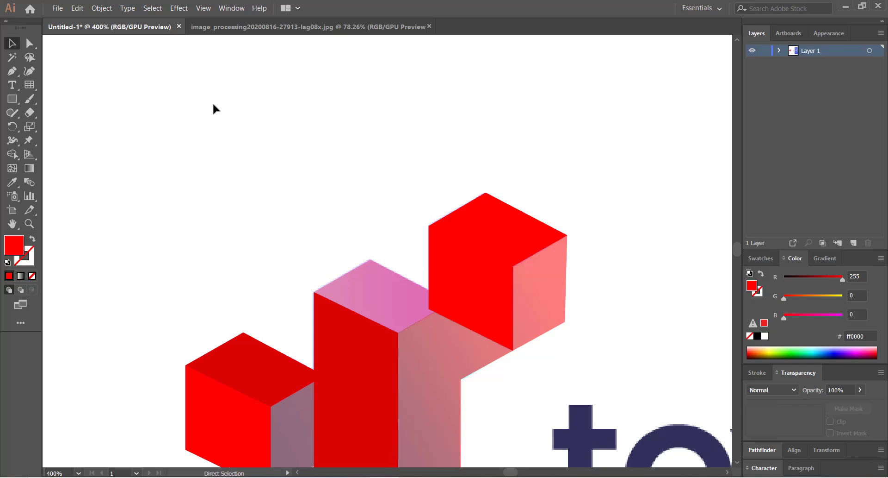
Select all the traced faces, try moving them aside from the reference logo, undo the move, and deselect them.
{"action": "key", "text": "ctrl+minus"}
{"action": "key", "text": "ctrl+minus"}
{"action": "left_click_drag", "start_coordinate": [203, 271], "coordinate": [256, 173]}
{"action": "left_click_drag", "start_coordinate": [326, 128], "coordinate": [533, 300]}
{"action": "left_click_drag", "start_coordinate": [458, 230], "coordinate": [559, 239]}
{"action": "left_click", "coordinate": [358, 278]}
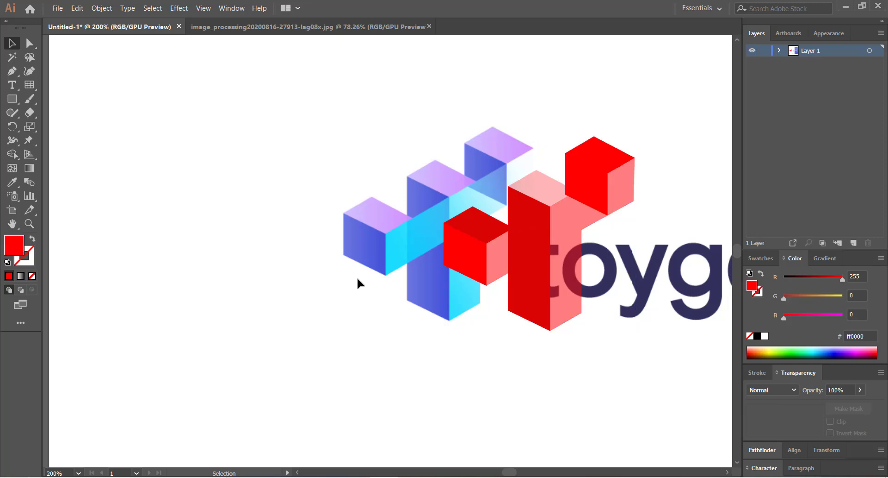
{"action": "key", "text": "ctrl+z"}
{"action": "left_click", "coordinate": [304, 296]}
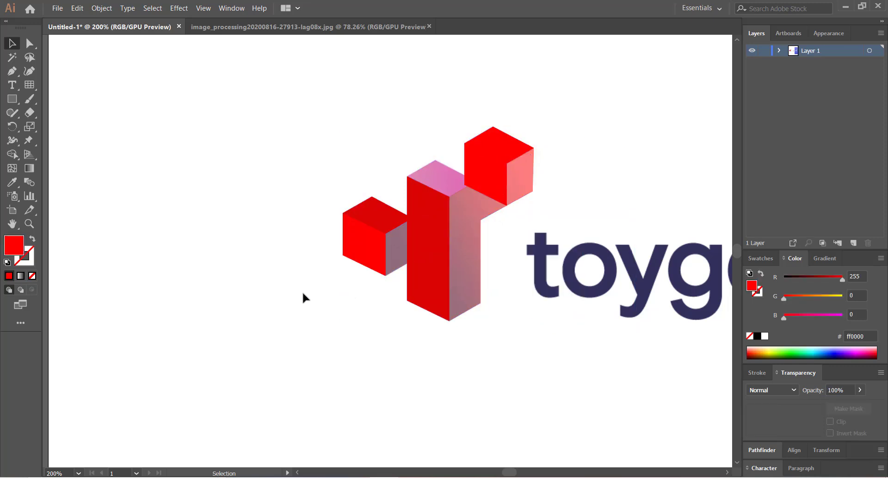
Move the reference image to the right of the traced red logo, with both cube logos side by side at about the same height.
{"action": "key", "text": "ctrl+minus"}
{"action": "key", "text": "ctrl+minus"}
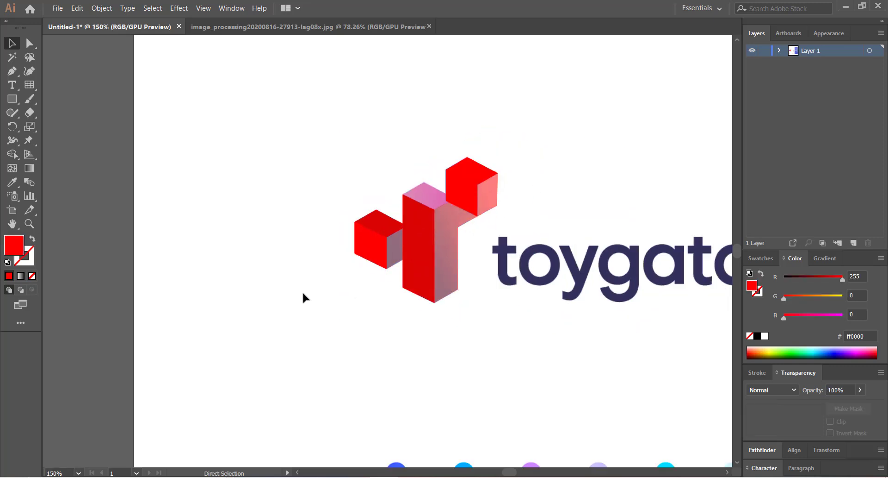
{"action": "left_click_drag", "start_coordinate": [287, 220], "coordinate": [315, 244]}
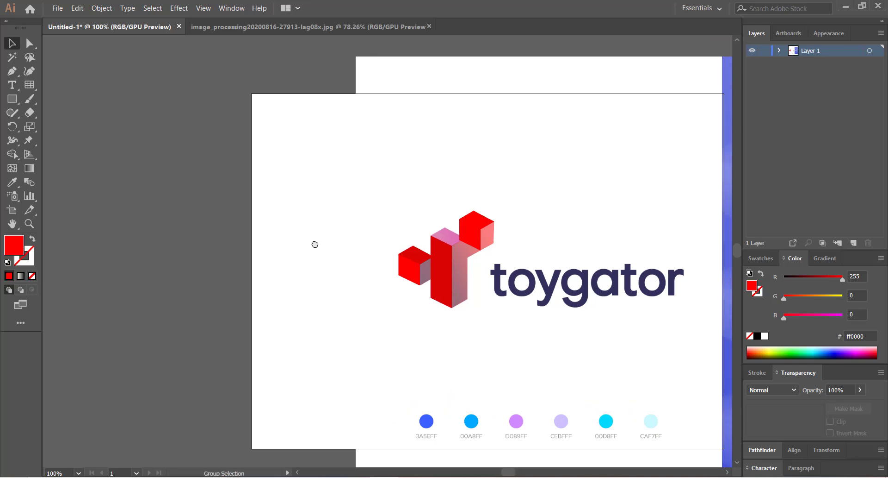
{"action": "key", "text": "ctrl+a"}
{"action": "left_click", "coordinate": [297, 238]}
{"action": "left_click_drag", "start_coordinate": [458, 137], "coordinate": [605, 155]}
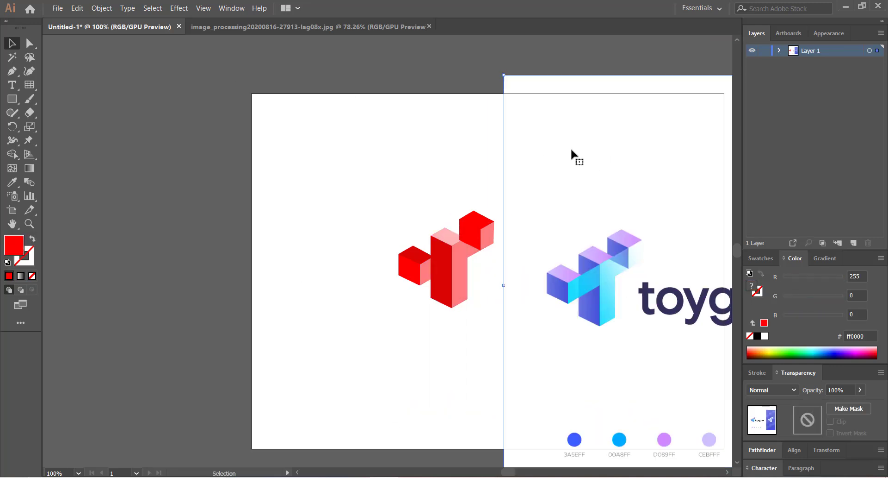
{"action": "left_click_drag", "start_coordinate": [613, 230], "coordinate": [610, 209]}
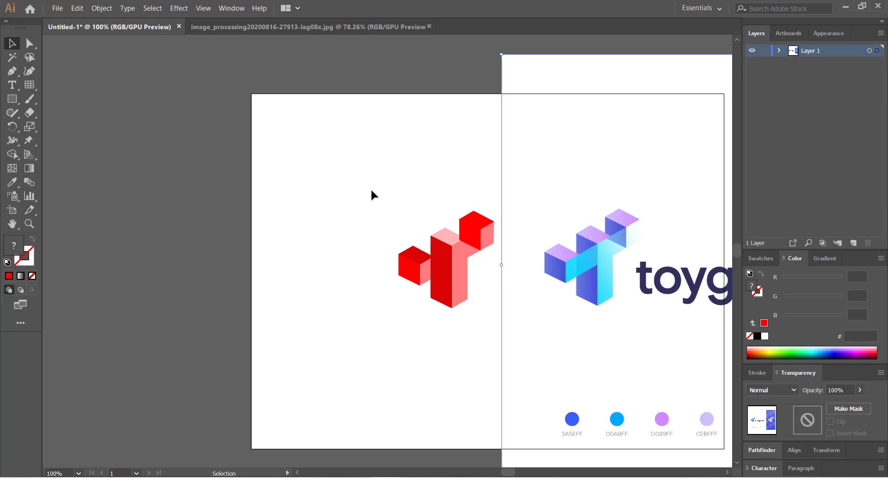
{"action": "key", "text": "ctrl+plus"}
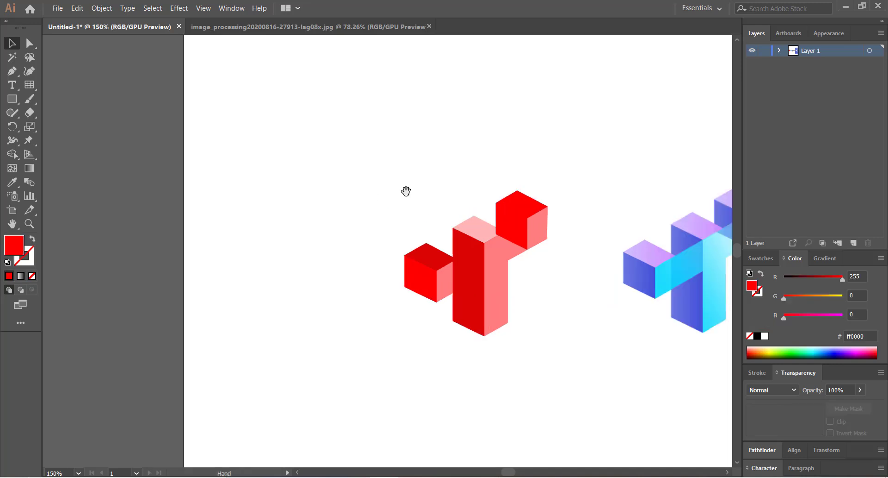
Fill the T-shaped front face with the light blue #2bc2f7 sampled from the reference logo, and deselect it.
{"action": "left_click_drag", "start_coordinate": [405, 190], "coordinate": [307, 187]}
{"action": "left_click", "coordinate": [389, 241]}
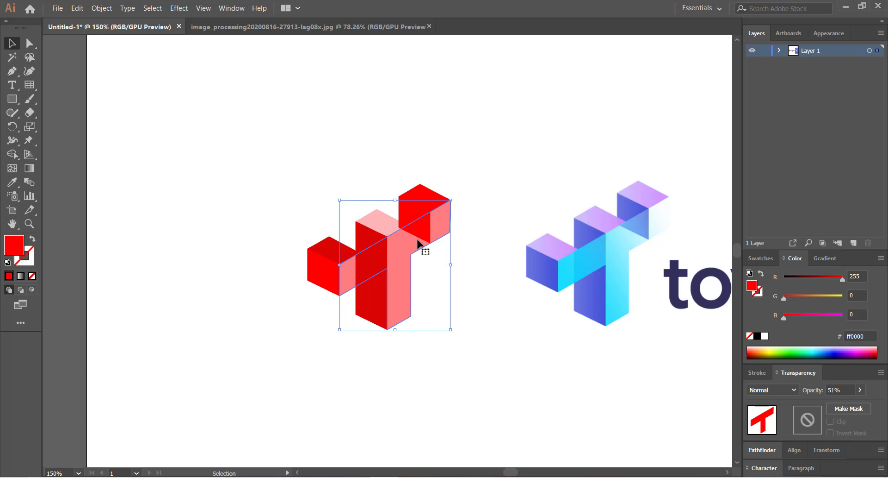
{"action": "key", "text": "i"}
{"action": "left_click", "coordinate": [597, 257]}
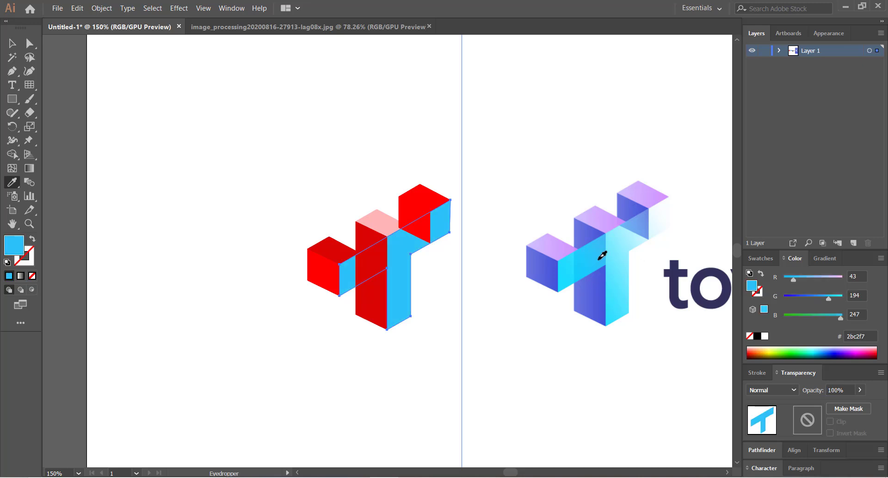
{"action": "key", "text": "v"}
{"action": "left_click", "coordinate": [372, 337]}
Fill the central pillar's left face with the blue #5a66de sampled from the reference logo, and deselect it.
{"action": "left_click", "coordinate": [363, 299]}
{"action": "key", "text": "i"}
{"action": "left_click", "coordinate": [589, 301]}
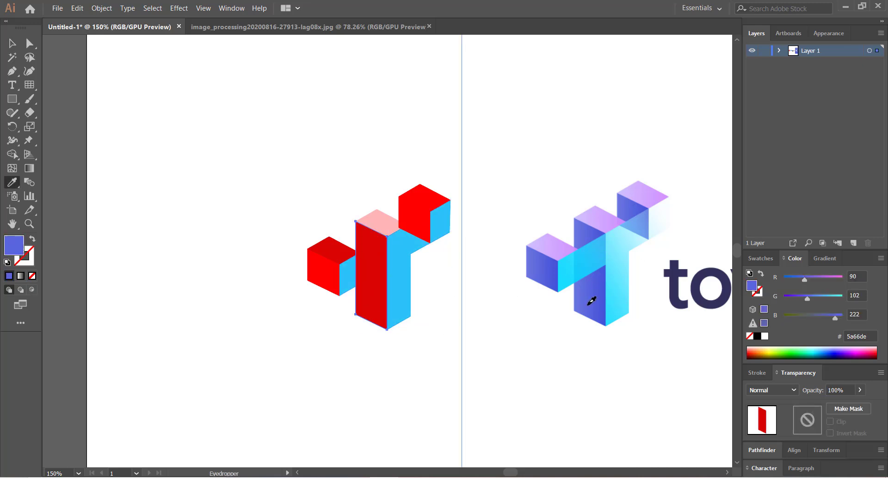
{"action": "key", "text": "v"}
{"action": "left_click", "coordinate": [244, 357]}
Fill the leftmost cube's top face with the pillar's blue and its left face with purple #d2a2ff sampled from the reference logo.
{"action": "left_click", "coordinate": [320, 255]}
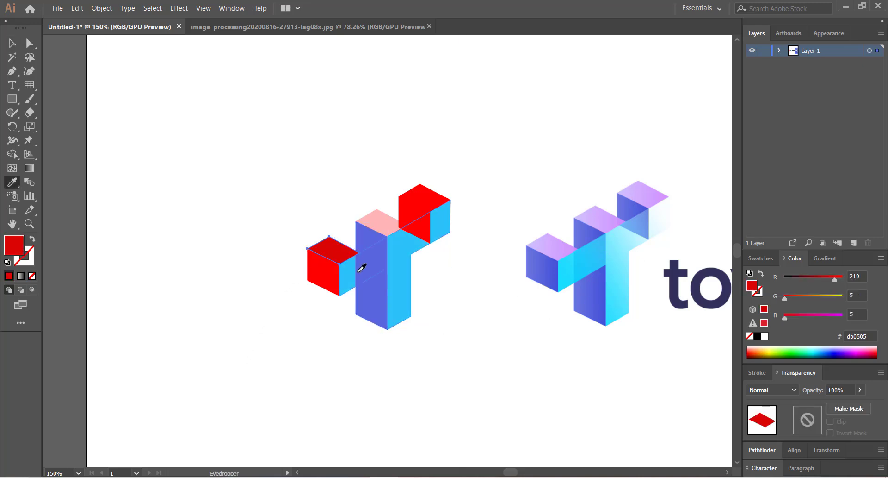
{"action": "key", "text": "i"}
{"action": "left_click", "coordinate": [365, 273]}
{"action": "left_click", "coordinate": [327, 277], "text": "ctrl"}
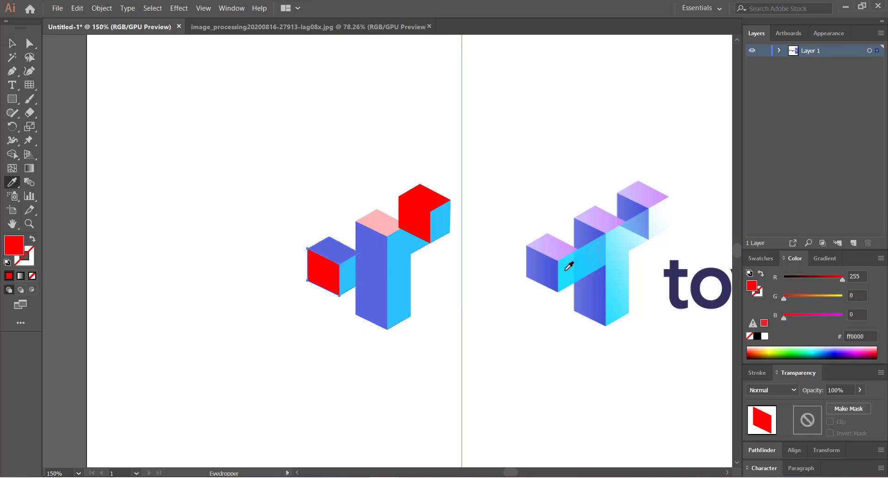
{"action": "left_click", "coordinate": [547, 266]}
{"action": "left_click", "coordinate": [535, 241]}
{"action": "key", "text": "v"}
{"action": "left_click", "coordinate": [270, 319]}
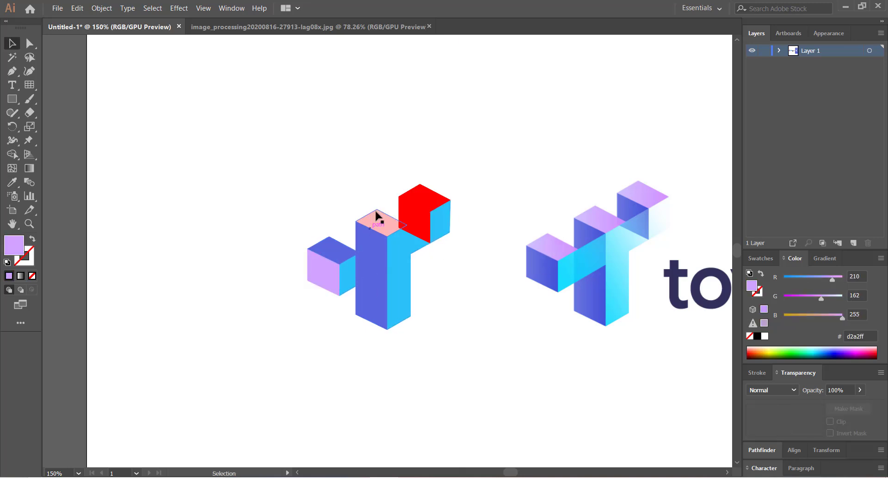
Fill the central pillar's top face with the purple sampled from the leftmost cube's left face, and deselect it.
{"action": "left_click", "coordinate": [375, 212]}
{"action": "key", "text": "i"}
{"action": "left_click", "coordinate": [324, 266]}
{"action": "key", "text": "v"}
{"action": "left_click", "coordinate": [291, 218]}
Fill the rightmost cube's top face with the blue #5a66de sampled from the leftmost cube, and deselect it.
{"action": "left_click", "coordinate": [422, 197]}
{"action": "key", "text": "i"}
{"action": "left_click", "coordinate": [350, 241]}
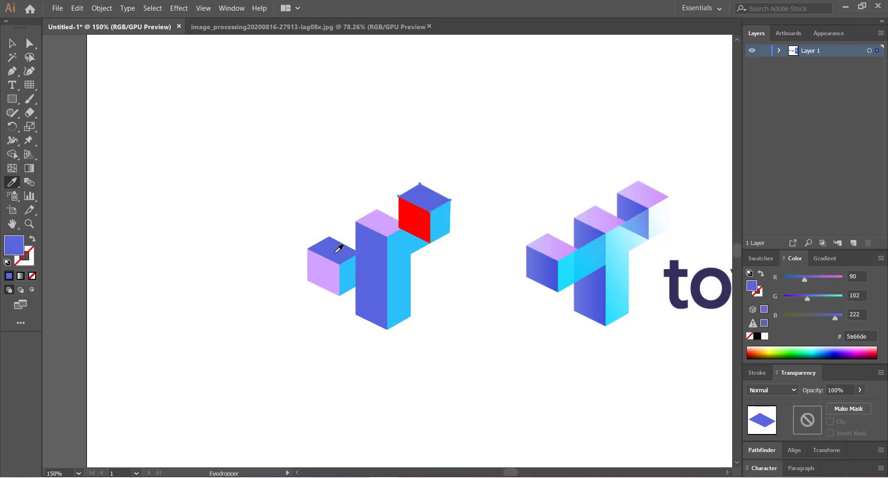
{"action": "key", "text": "v"}
{"action": "left_click", "coordinate": [361, 208]}
Try filling the central pillar's top face with blue #5a66de and with the light blue #2bc2f7.
{"action": "left_click", "coordinate": [378, 211]}
{"action": "key", "text": "i"}
{"action": "left_click", "coordinate": [334, 245]}
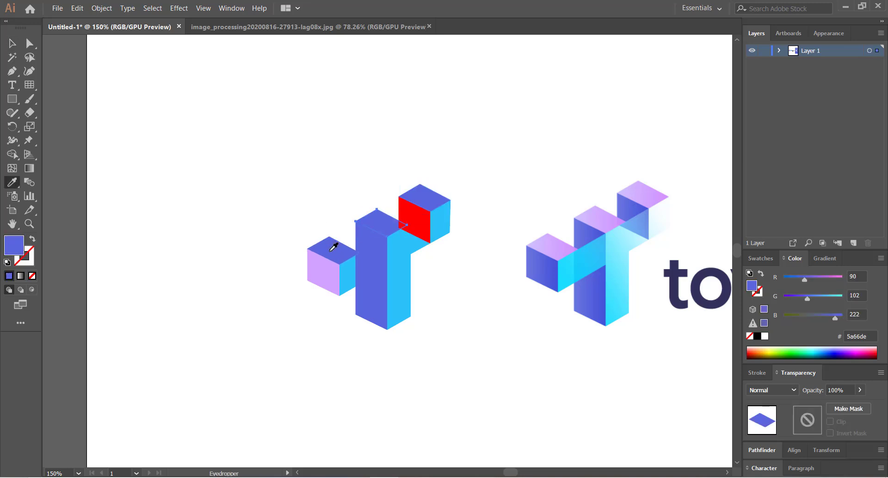
{"action": "left_click", "coordinate": [346, 275]}
{"action": "key", "text": "v"}
{"action": "left_click", "coordinate": [316, 194]}
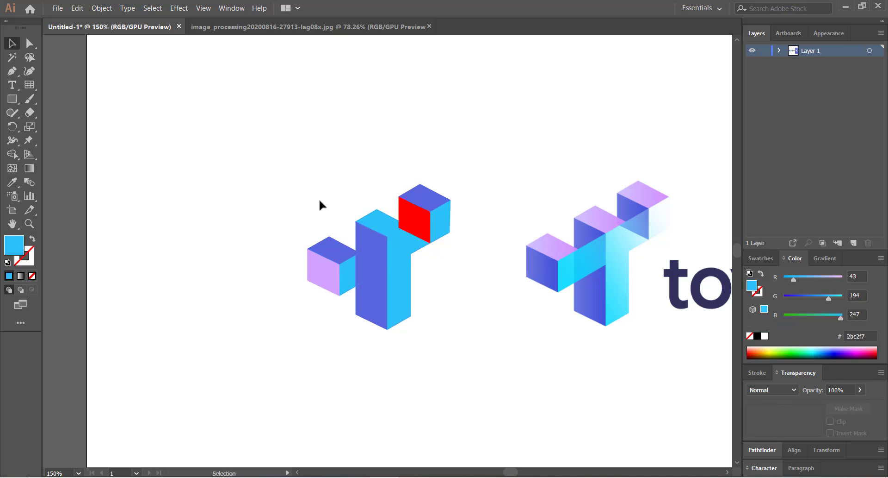
{"action": "left_click", "coordinate": [371, 214]}
{"action": "key", "text": "i"}
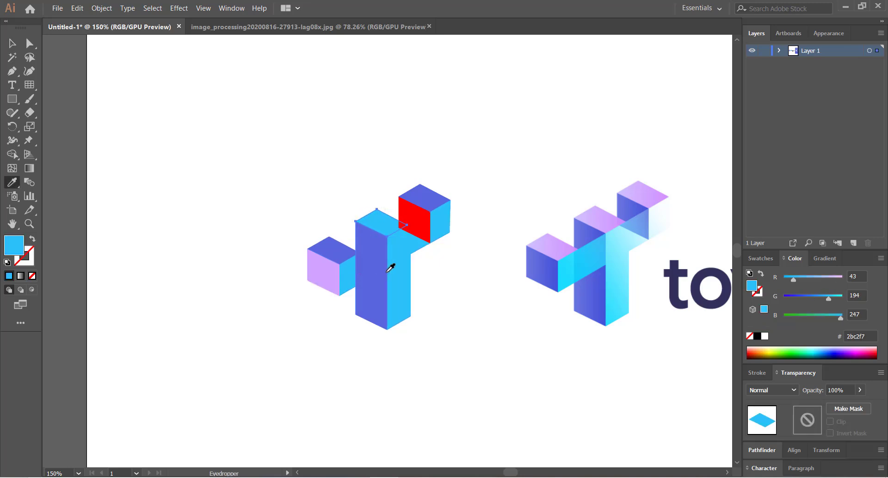
Fill the leftmost cube's left face with the blue #5a66de sampled from the cube's top face.
{"action": "key", "text": "v"}
{"action": "left_click", "coordinate": [315, 273]}
{"action": "key", "text": "i"}
{"action": "left_click", "coordinate": [298, 255]}
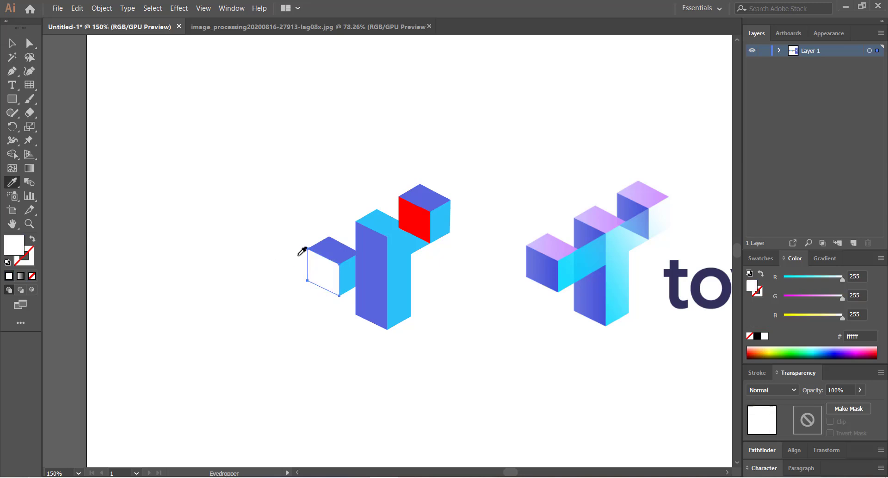
{"action": "key", "text": "v"}
{"action": "key", "text": "i"}
{"action": "left_click", "coordinate": [345, 253]}
Fill the leftmost cube's top face with the purple #d397ff sampled from the matching face of the reference logo.
{"action": "key", "text": "v"}
{"action": "left_click", "coordinate": [327, 256]}
{"action": "key", "text": "i"}
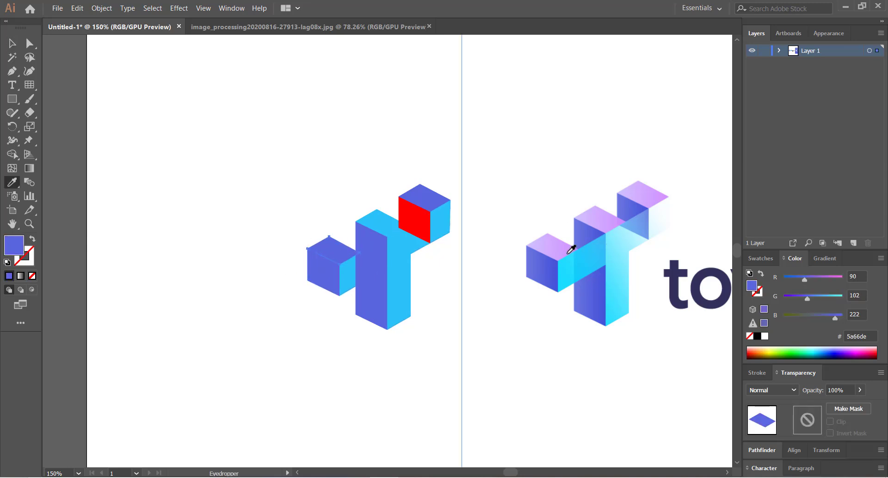
{"action": "left_click", "coordinate": [575, 245]}
Fill the central pillar's top face with the purple #d397ff sampled from the leftmost cube's top face.
{"action": "key", "text": "v"}
{"action": "left_click", "coordinate": [384, 223]}
{"action": "key", "text": "i"}
{"action": "left_click", "coordinate": [353, 259]}
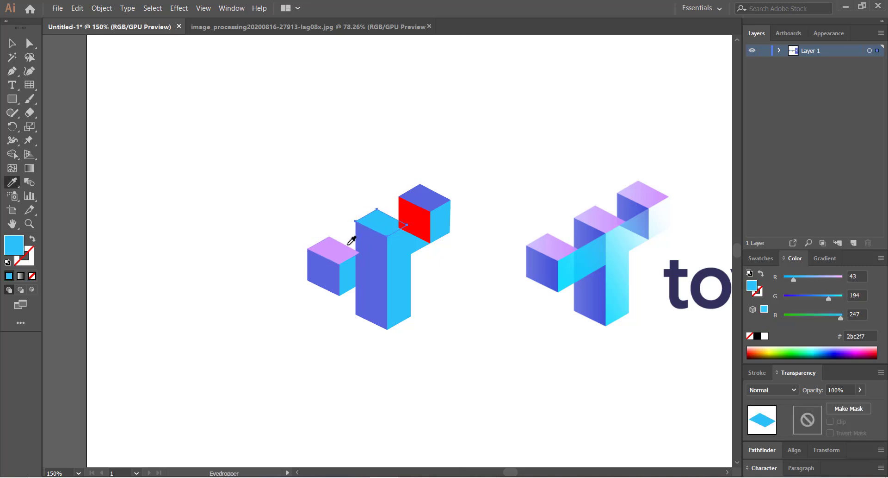
{"action": "left_click", "coordinate": [335, 250]}
Fill the rightmost cube's top face with the purple #d397ff sampled from the central pillar's top face, and deselect it.
{"action": "key", "text": "v"}
{"action": "left_click", "coordinate": [421, 204]}
{"action": "left_click", "coordinate": [425, 204]}
{"action": "key", "text": "i"}
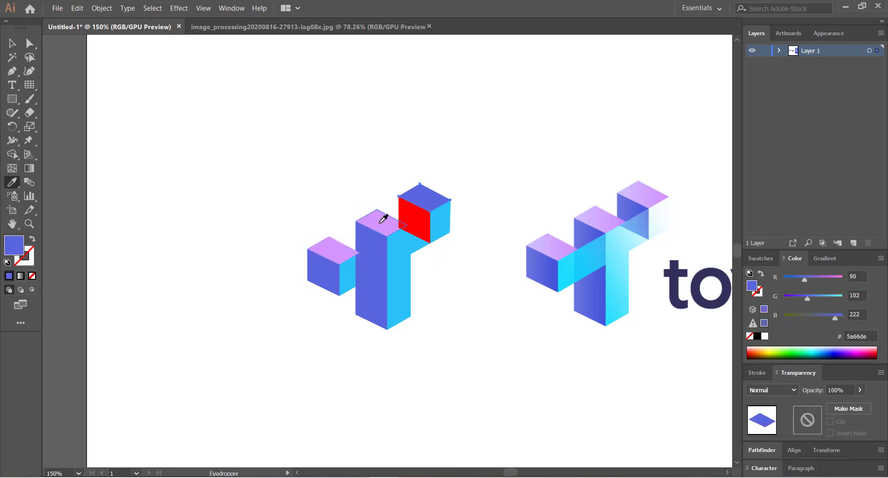
{"action": "left_click", "coordinate": [384, 218]}
{"action": "key", "text": "v"}
{"action": "left_click", "coordinate": [367, 183]}
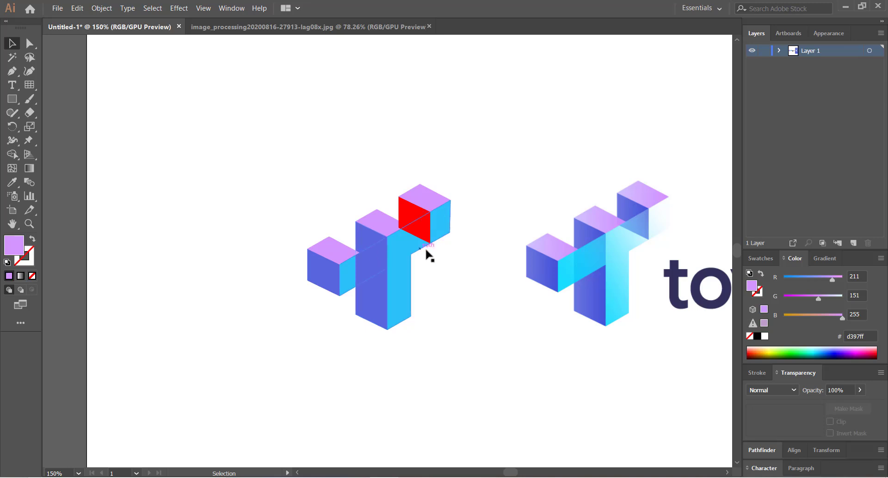
Bring the light blue T-shaped front face to the front of all the other faces, and deselect it.
{"action": "right_click", "coordinate": [405, 254]}
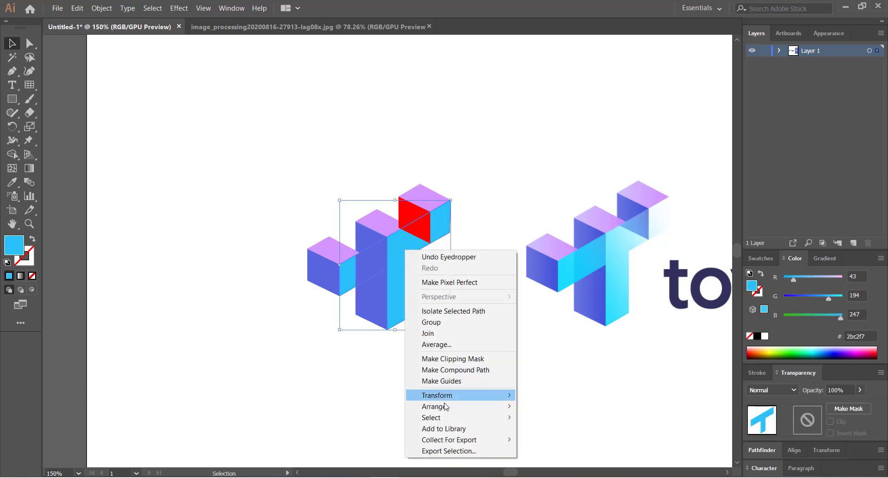
{"action": "mouse_move", "coordinate": [435, 406]}
{"action": "left_click", "coordinate": [561, 407]}
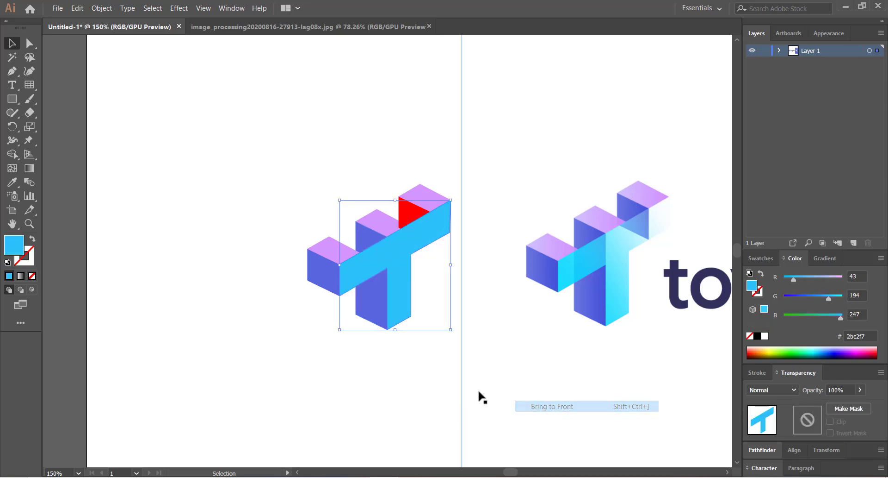
{"action": "left_click", "coordinate": [281, 296]}
{"action": "left_click", "coordinate": [383, 227]}
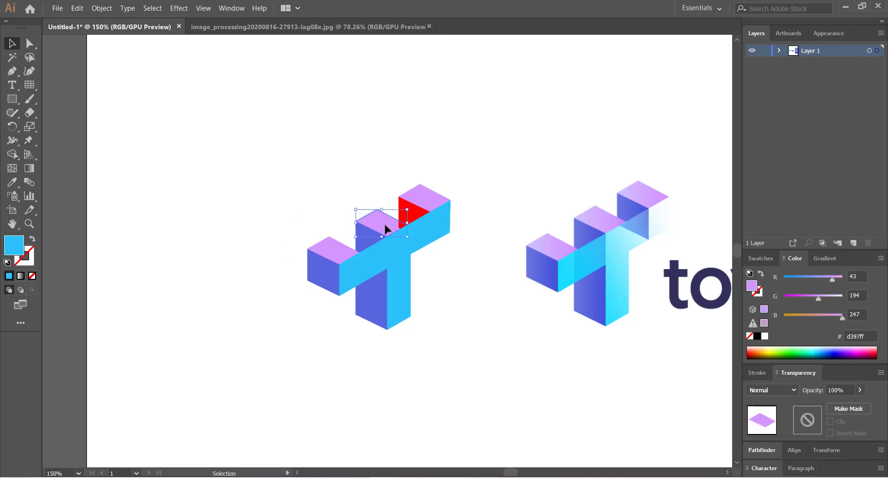
{"action": "left_click", "coordinate": [347, 186]}
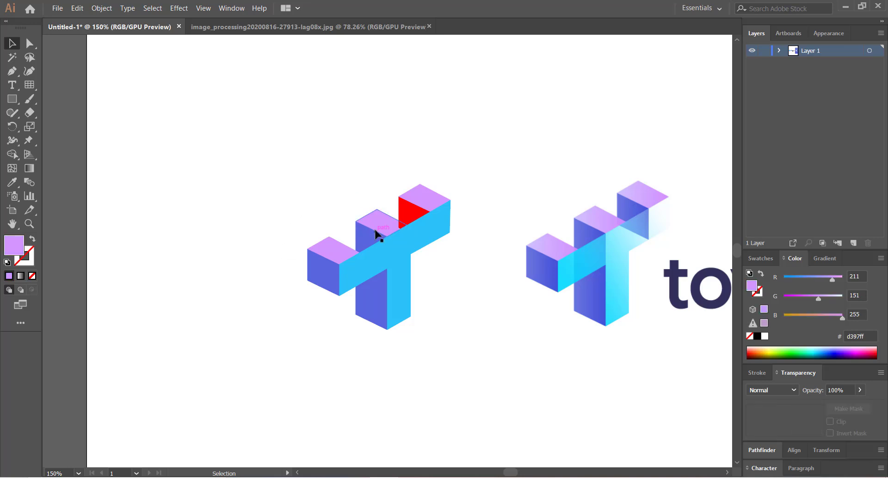
{"action": "left_click", "coordinate": [378, 234]}
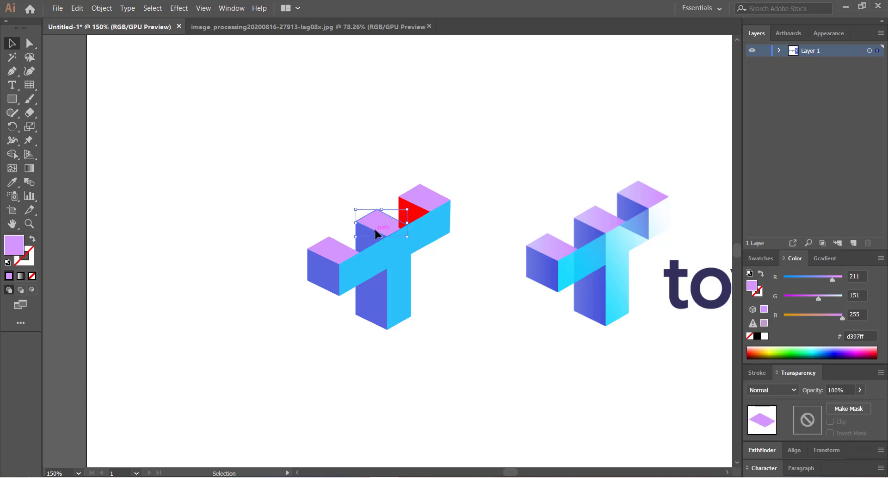
{"action": "key", "text": "a"}
{"action": "key", "text": "v"}
{"action": "left_click", "coordinate": [319, 203]}
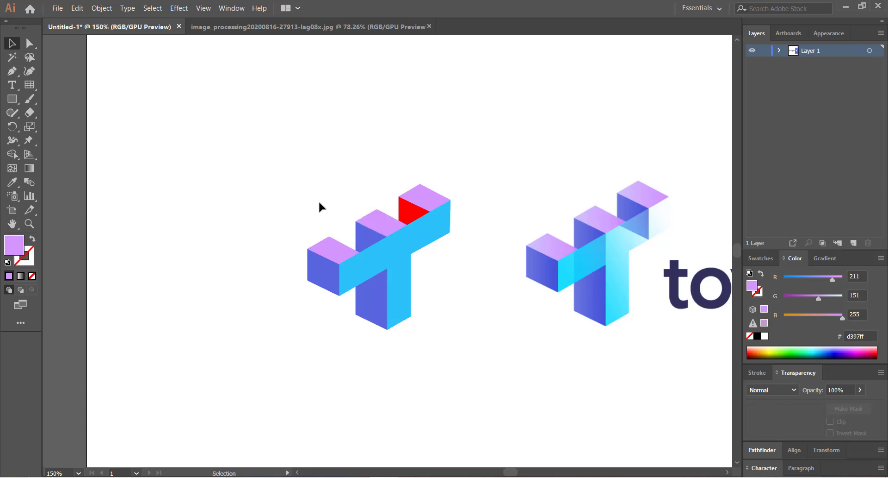
Fill the rightmost cube's remaining red left face with the blue #5a66de sampled from the central pillar, and deselect it.
{"action": "left_click_drag", "start_coordinate": [314, 197], "coordinate": [286, 178]}
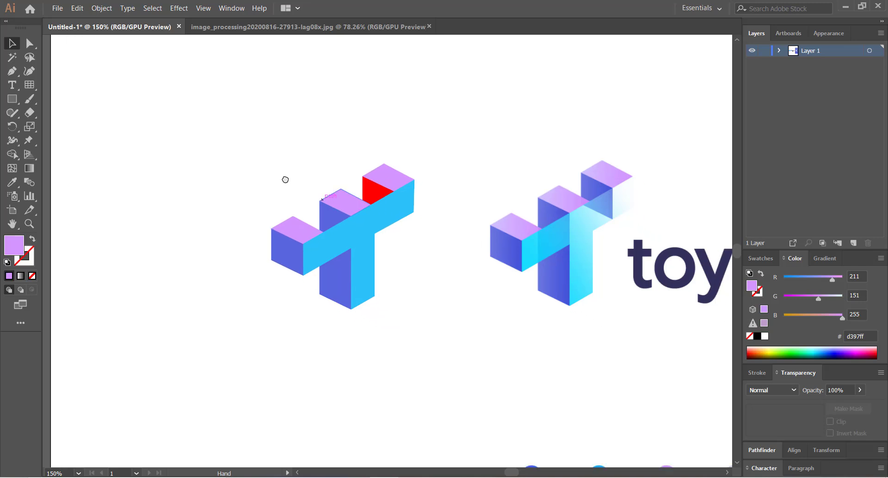
{"action": "left_click", "coordinate": [377, 199]}
{"action": "key", "text": "i"}
{"action": "left_click", "coordinate": [346, 197]}
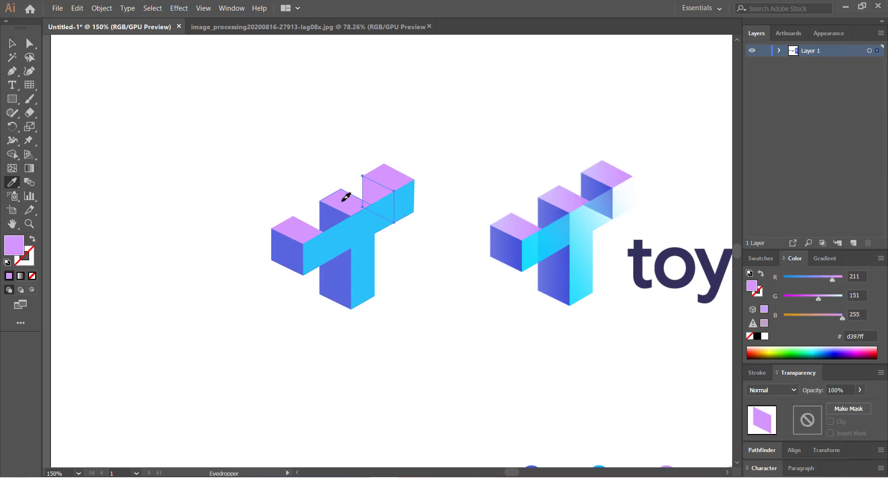
{"action": "left_click", "coordinate": [343, 209]}
{"action": "key", "text": "v"}
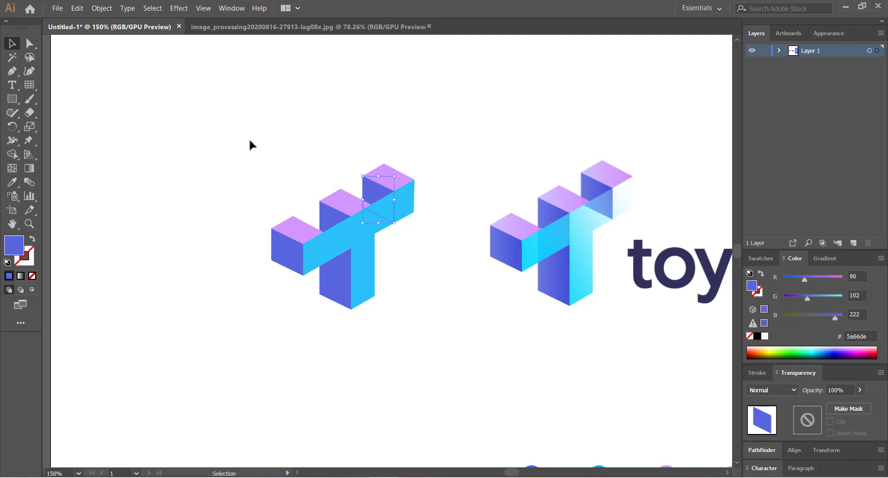
{"action": "left_click", "coordinate": [249, 140]}
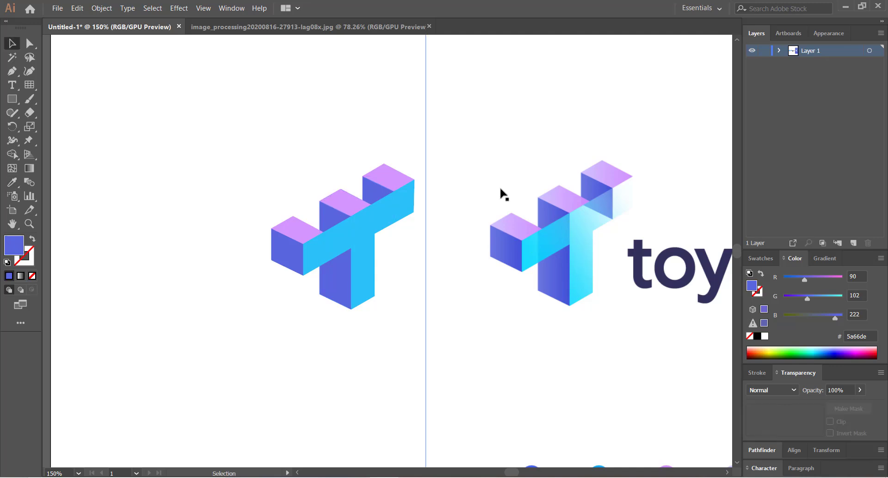
{"action": "key", "text": "a"}
{"action": "key", "text": "ctrl+minus"}
{"action": "key", "text": "ctrl+minus"}
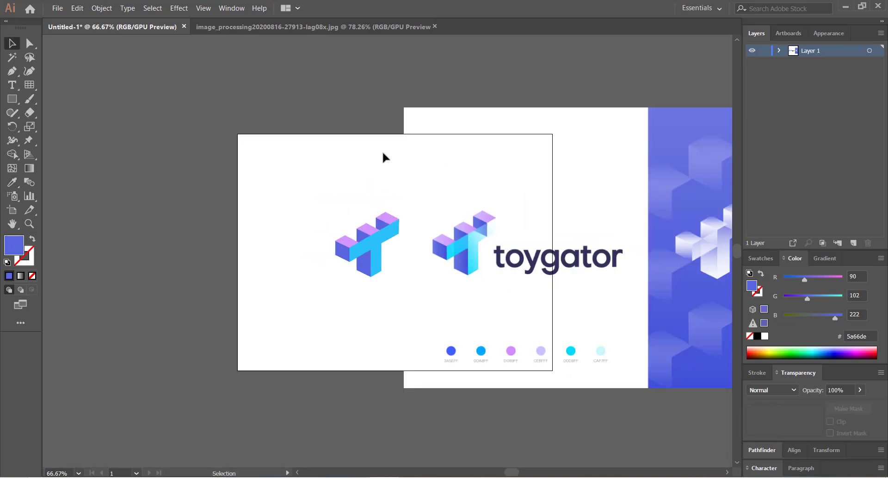
{"action": "left_click_drag", "start_coordinate": [383, 157], "coordinate": [455, 170]}
{"action": "left_click", "coordinate": [284, 26]}
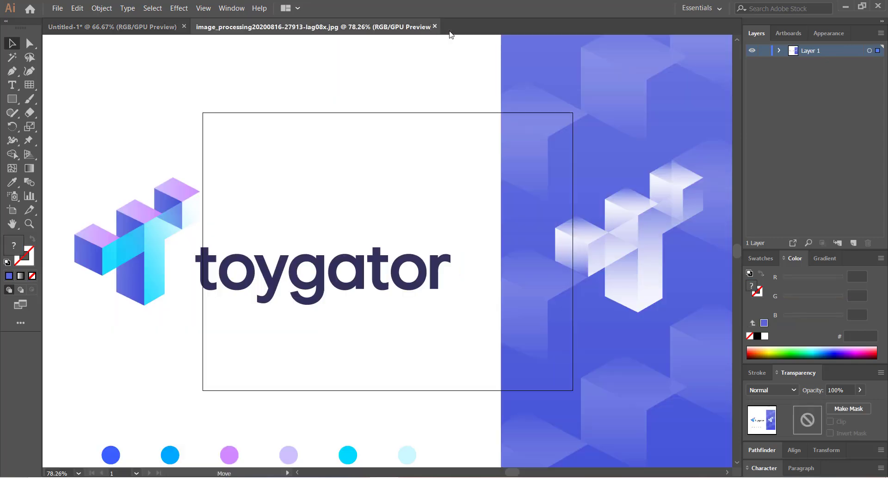
{"action": "left_click", "coordinate": [435, 27]}
{"action": "left_click", "coordinate": [458, 357]}
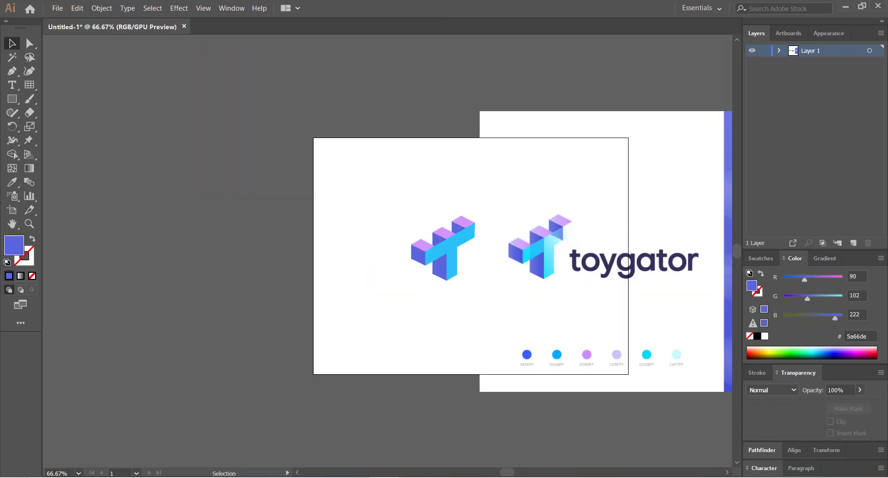
Switch to Chrome, view the Freepik home page, and return to the Illustrator logo document.
{"action": "key", "text": "alt+Tab"}
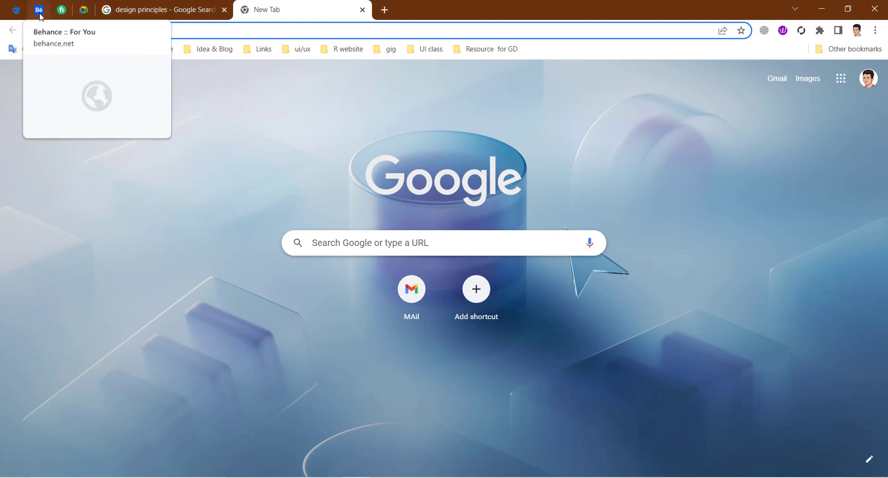
{"action": "left_click", "coordinate": [19, 13]}
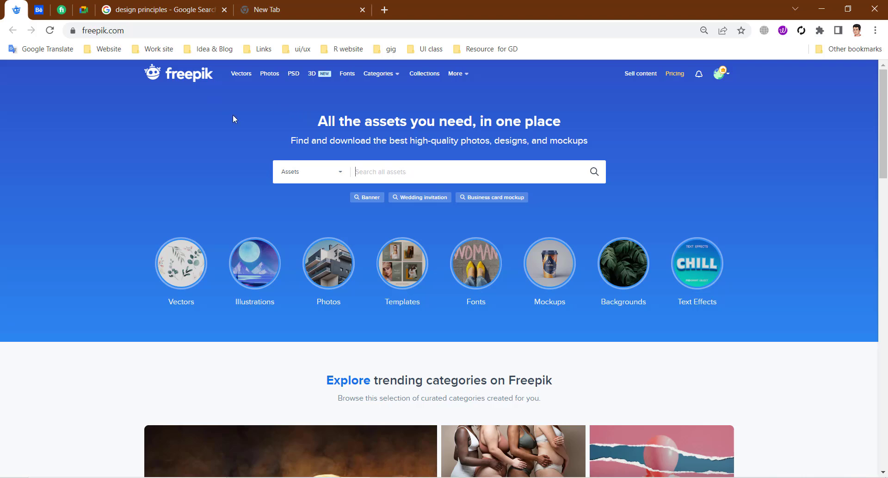
{"action": "left_click", "coordinate": [386, 475]}
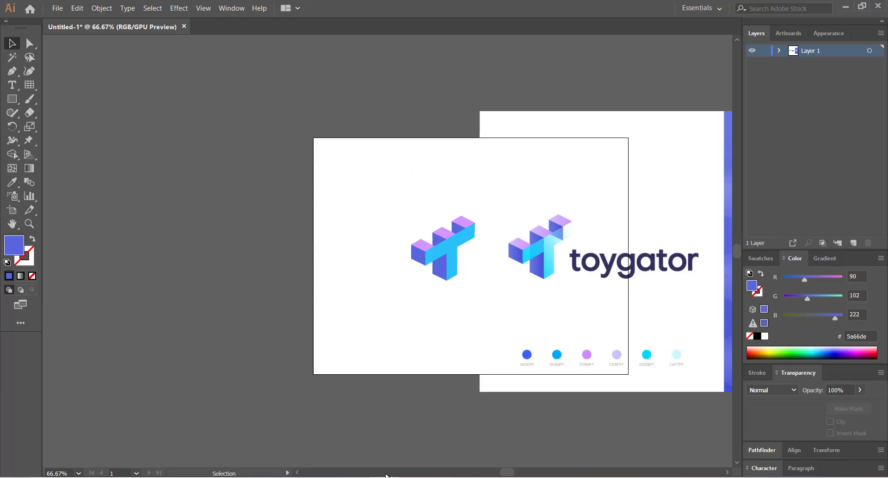
{"action": "left_click", "coordinate": [456, 250]}
{"action": "left_click", "coordinate": [361, 196]}
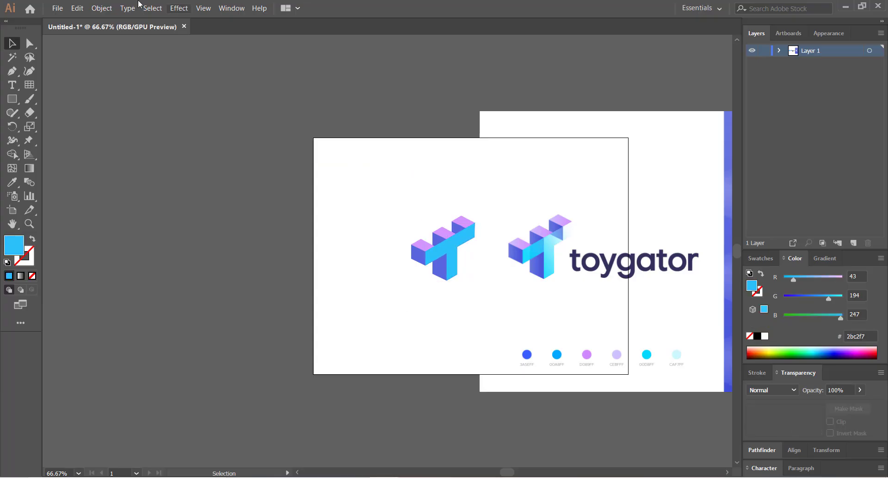
{"action": "left_click", "coordinate": [57, 8]}
{"action": "left_click", "coordinate": [75, 42]}
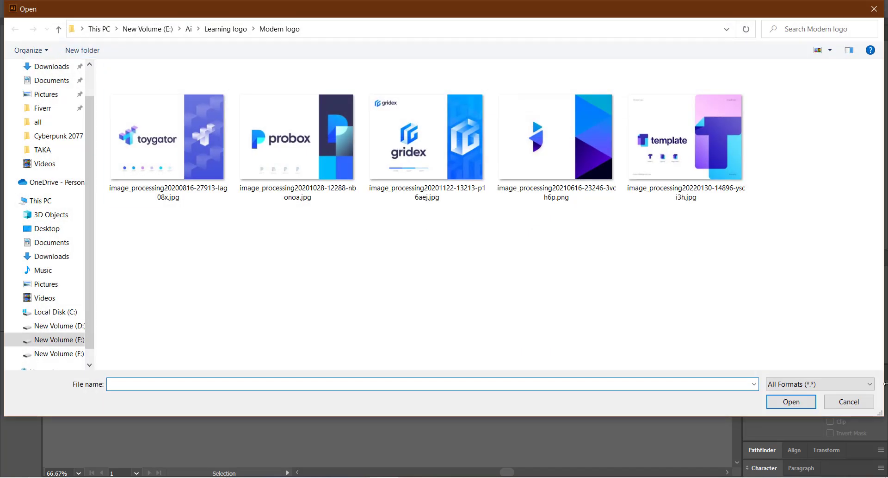
{"action": "left_click", "coordinate": [849, 402]}
{"action": "left_click", "coordinate": [435, 257]}
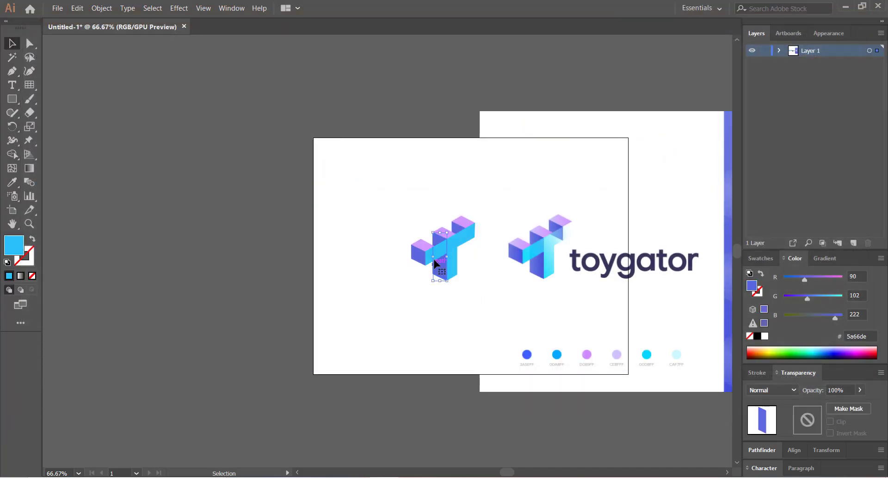
{"action": "left_click", "coordinate": [462, 245]}
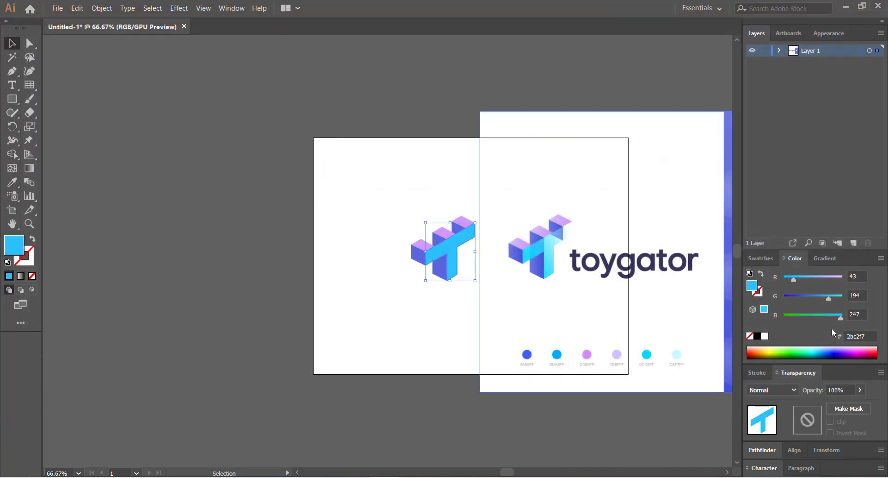
{"action": "left_click", "coordinate": [288, 274]}
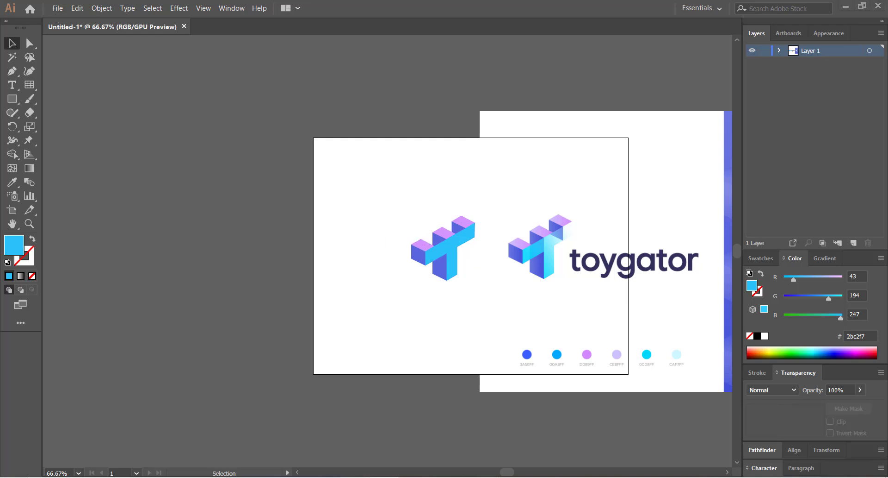
{"action": "key", "text": "alt+Tab"}
{"action": "key", "text": "alt+Tab"}
{"action": "left_click", "coordinate": [58, 8]}
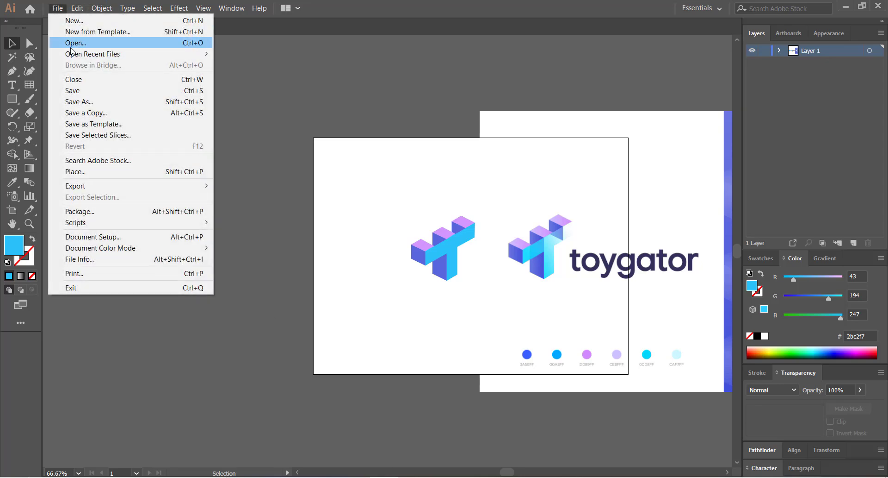
{"action": "left_click", "coordinate": [238, 110]}
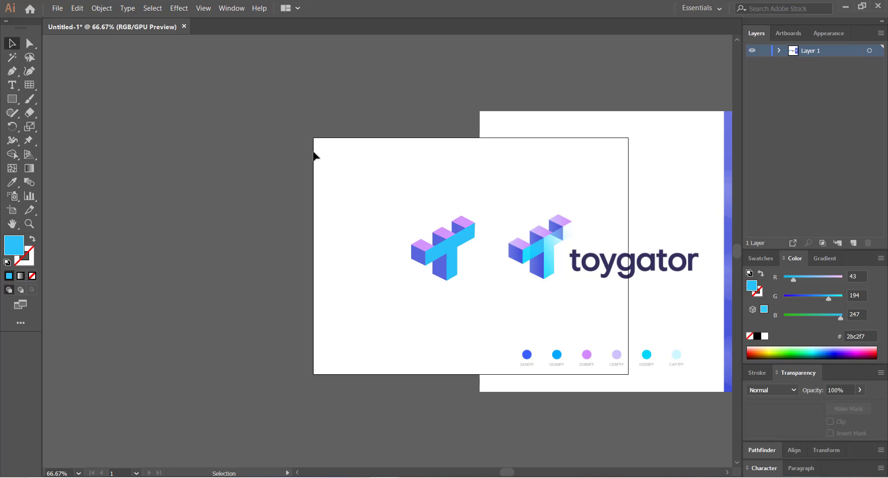
{"action": "left_click", "coordinate": [447, 239]}
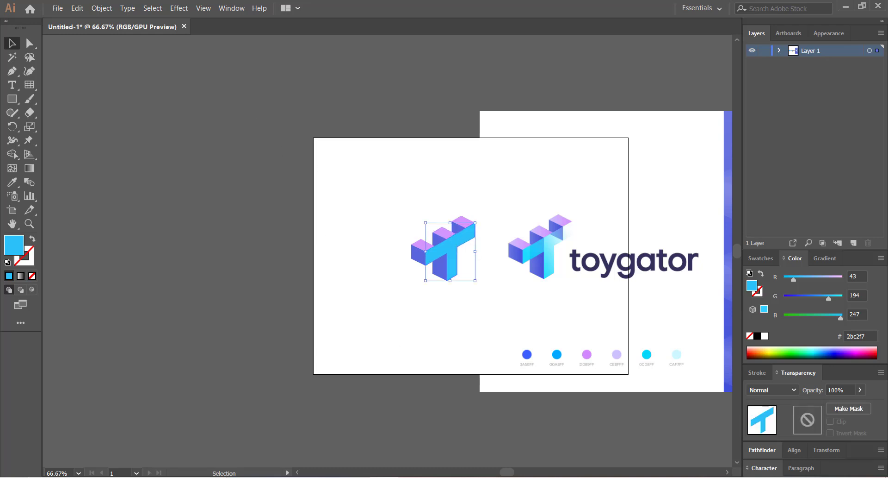
{"action": "left_click", "coordinate": [308, 267]}
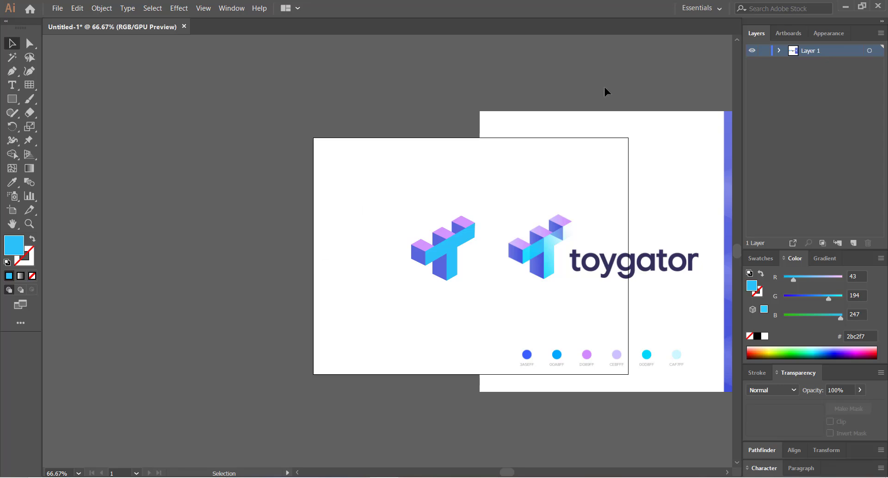
Move the toygator reference image slightly right, farther from the traced logo, and deselect it.
{"action": "left_click_drag", "start_coordinate": [552, 127], "coordinate": [575, 131]}
{"action": "left_click", "coordinate": [456, 117]}
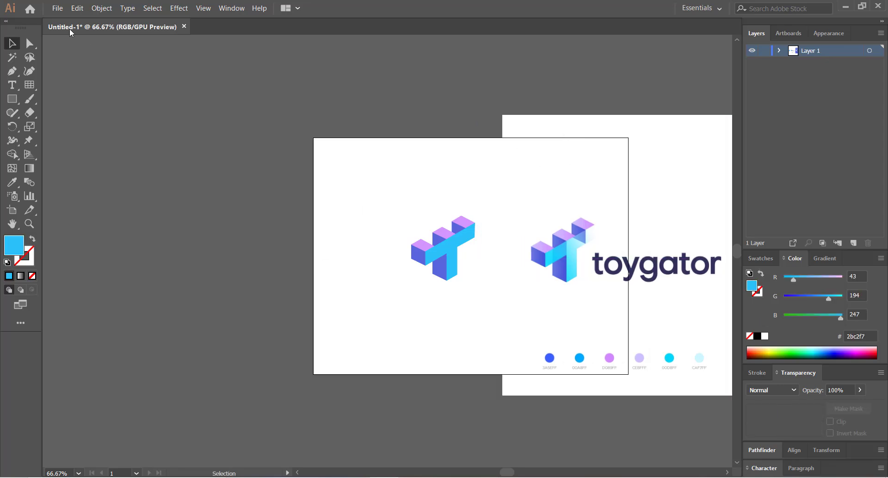
Open the gradient swatch file 17663.eps from Ai > Color palatte > Color palate > vibrant-colorful-gradients-swatches-set.
{"action": "left_click", "coordinate": [57, 8]}
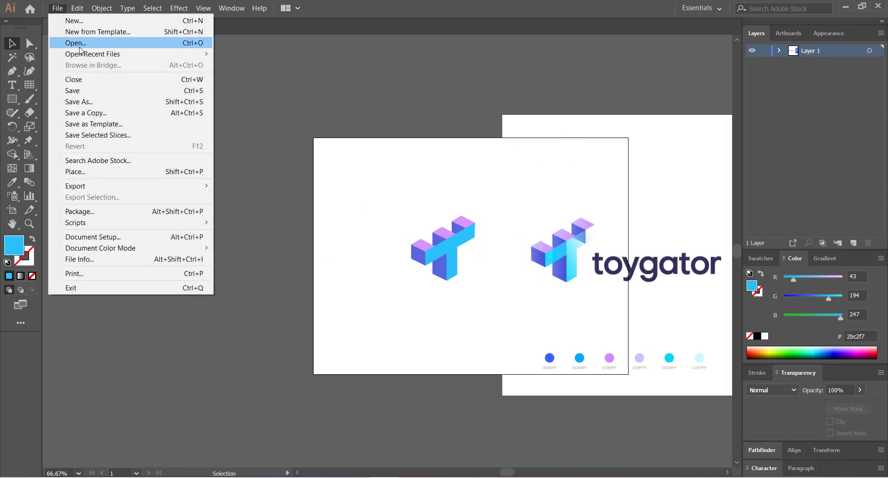
{"action": "mouse_move", "coordinate": [81, 52]}
{"action": "left_click", "coordinate": [83, 46]}
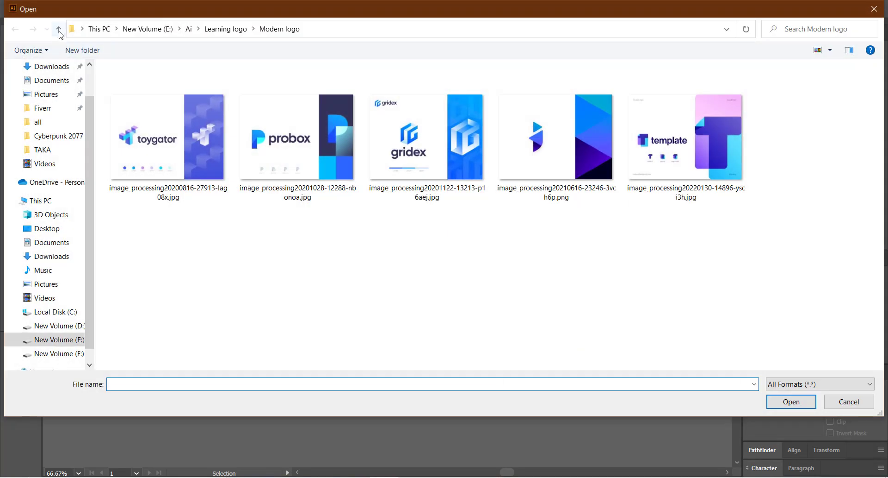
{"action": "left_click", "coordinate": [59, 31]}
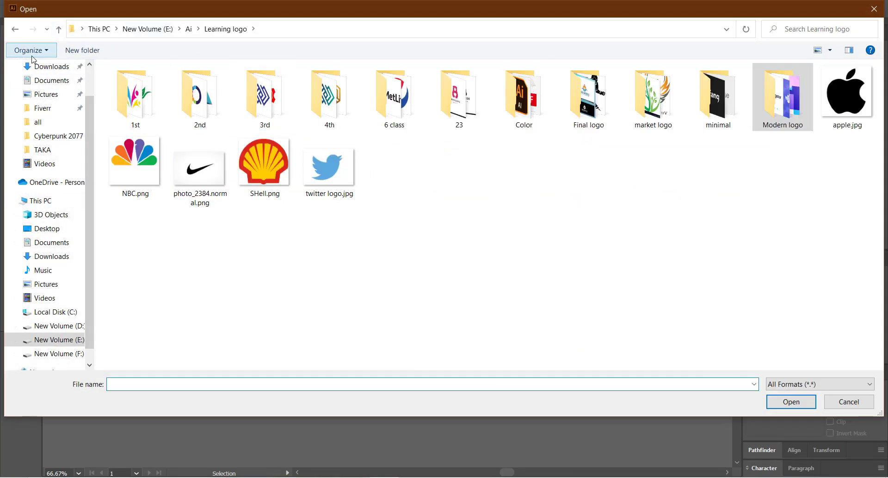
{"action": "left_click", "coordinate": [59, 30]}
{"action": "double_click", "coordinate": [267, 124]}
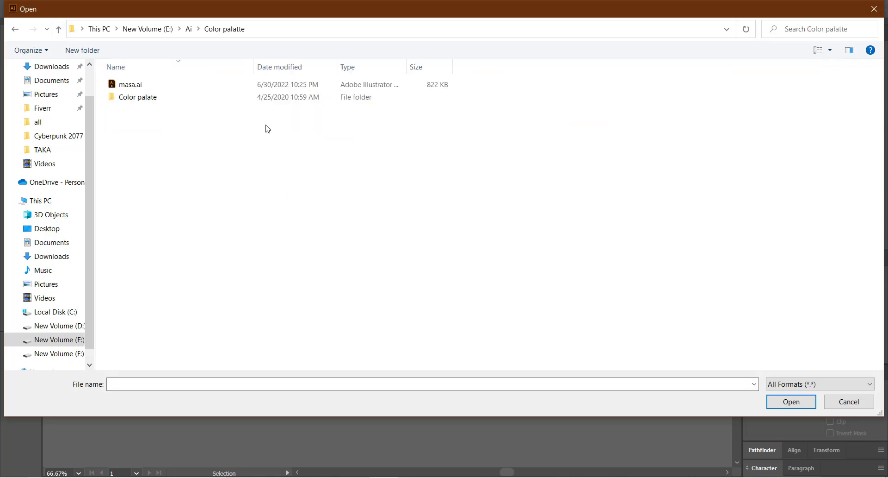
{"action": "double_click", "coordinate": [165, 97]}
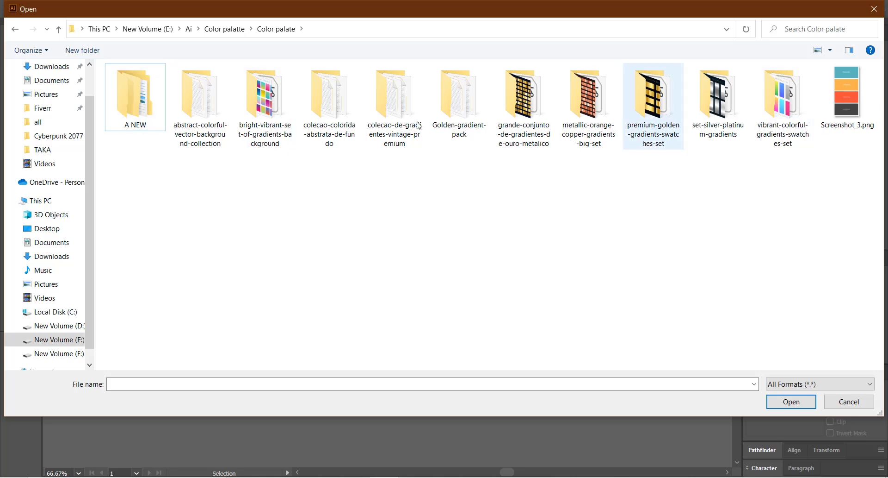
{"action": "right_click", "coordinate": [505, 217]}
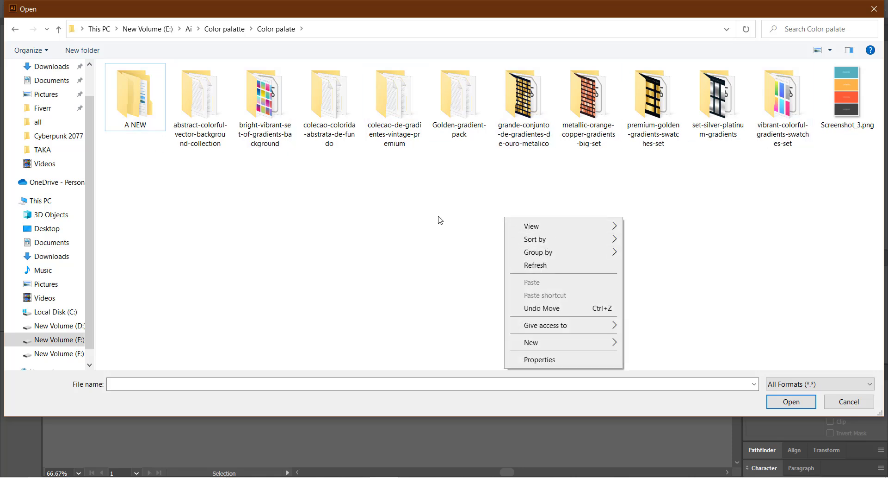
{"action": "left_click", "coordinate": [784, 97]}
{"action": "double_click", "coordinate": [784, 97]}
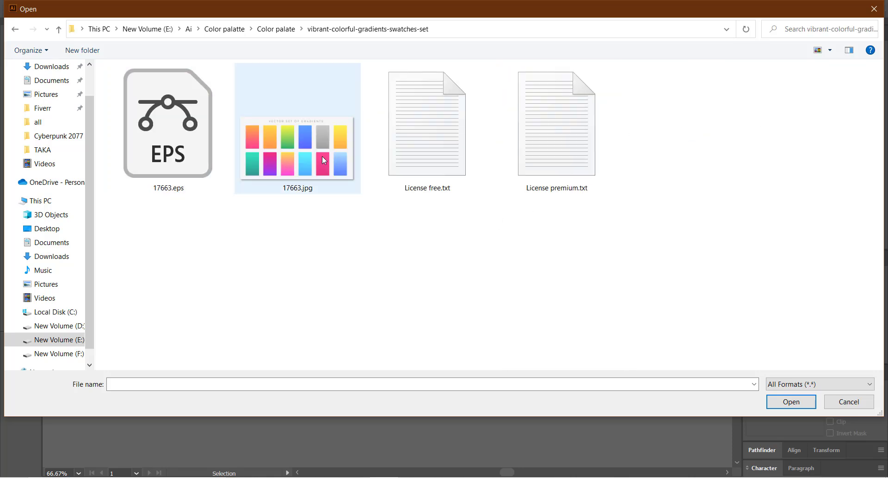
{"action": "left_click", "coordinate": [199, 163]}
{"action": "double_click", "coordinate": [199, 163]}
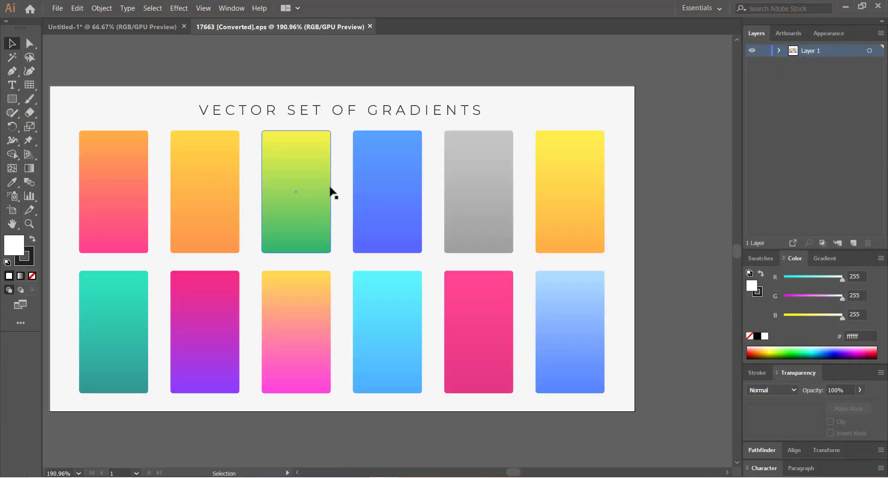
Copy the Vector Set of Gradients artwork into the Untitled-1 document, place it left of the artboard, and deselect it.
{"action": "left_click_drag", "start_coordinate": [296, 153], "coordinate": [206, 206]}
{"action": "left_click", "coordinate": [341, 172]}
{"action": "left_click", "coordinate": [251, 113]}
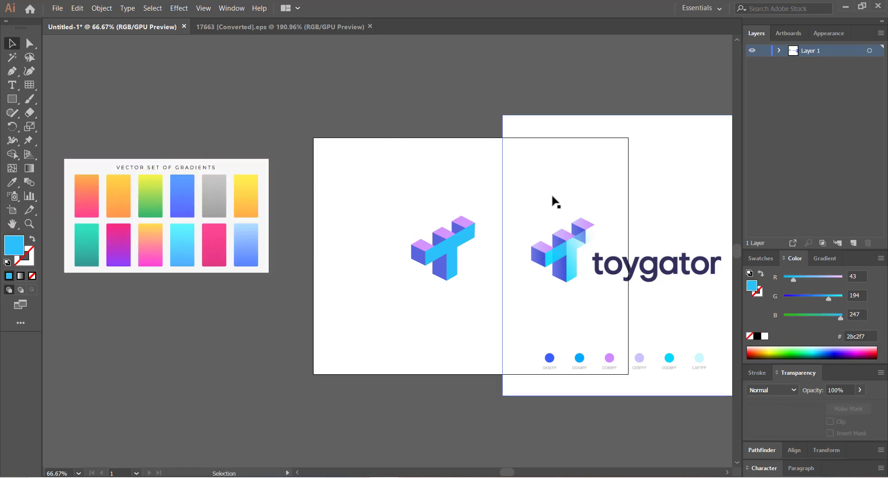
Nudge the toygator reference image a little farther right of the traced logo and deselect it.
{"action": "left_click_drag", "start_coordinate": [556, 201], "coordinate": [562, 202]}
{"action": "left_click", "coordinate": [379, 121]}
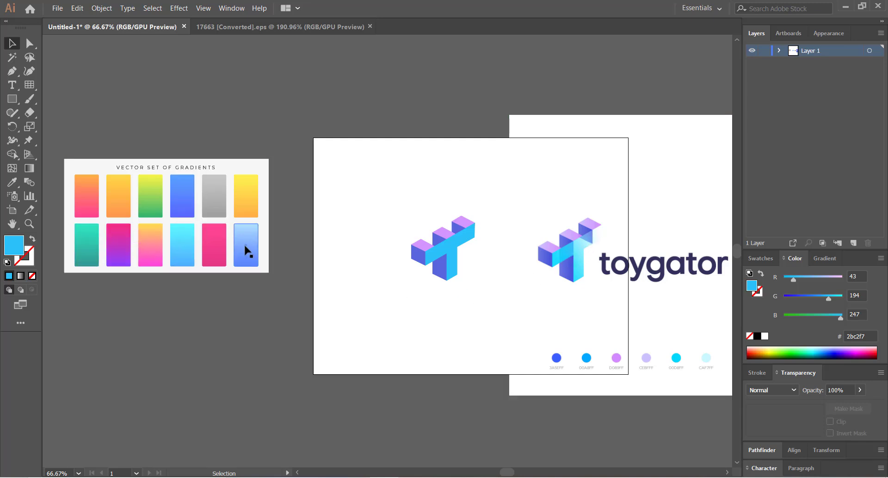
{"action": "left_click_drag", "start_coordinate": [230, 108], "coordinate": [270, 137]}
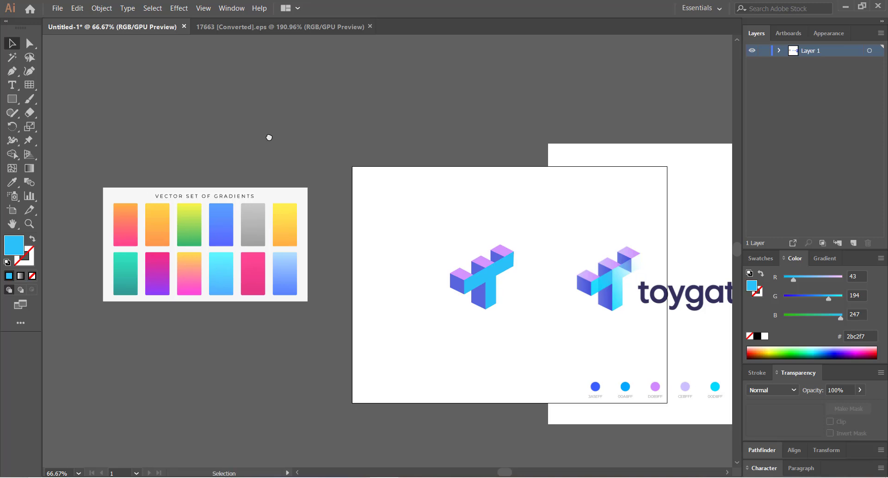
{"action": "left_click", "coordinate": [500, 268]}
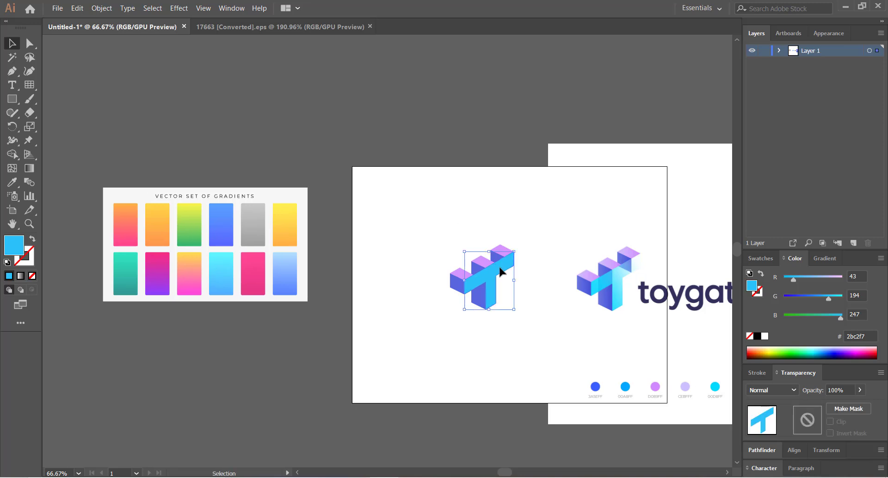
{"action": "left_click", "coordinate": [428, 216]}
{"action": "left_click", "coordinate": [502, 271]}
{"action": "key", "text": "i"}
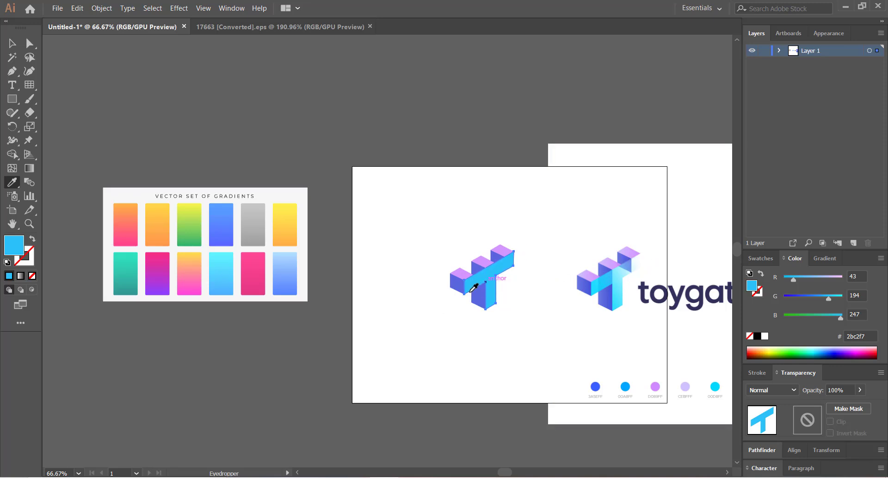
{"action": "left_click", "coordinate": [12, 43]}
{"action": "left_click", "coordinate": [409, 178]}
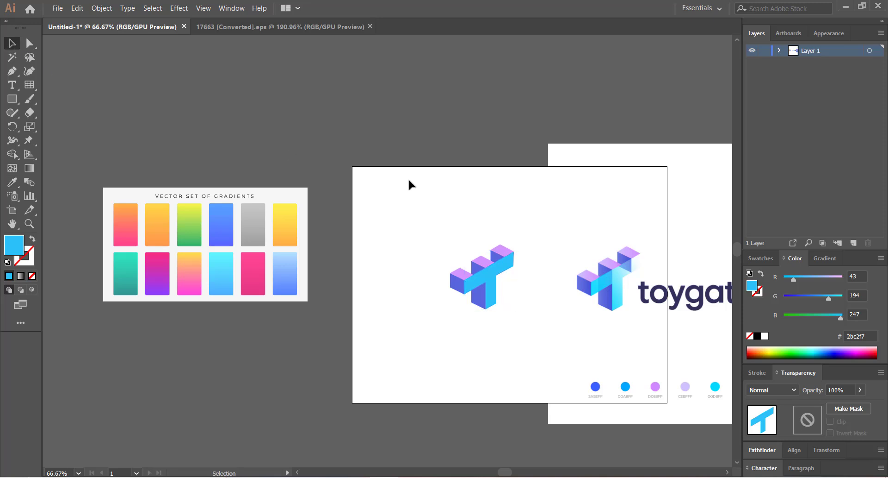
Draw an open Pen path left of the logo: a vertical line down, continued by a diagonal down to the right beneath the logo.
{"action": "key", "text": "ctrl+equal"}
{"action": "key", "text": "ctrl+equal"}
{"action": "key", "text": "ctrl+equal"}
{"action": "key", "text": "space"}
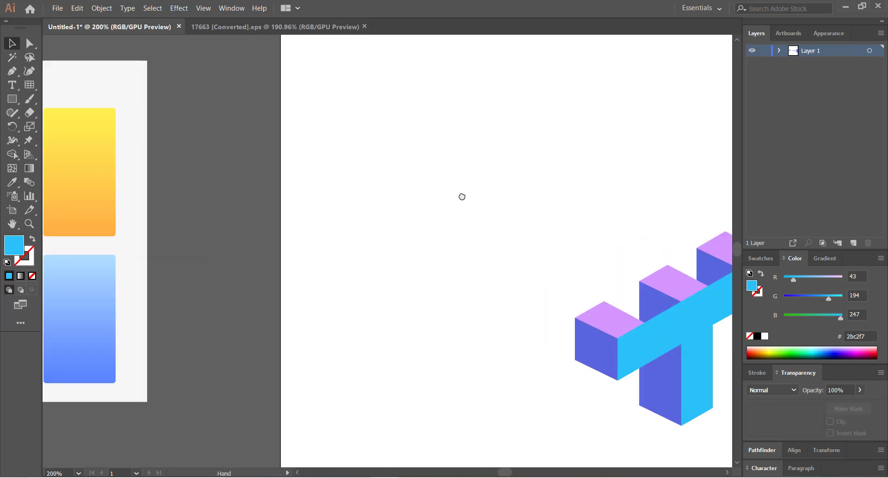
{"action": "left_click_drag", "start_coordinate": [500, 208], "coordinate": [321, 171]}
{"action": "left_click", "coordinate": [13, 72]}
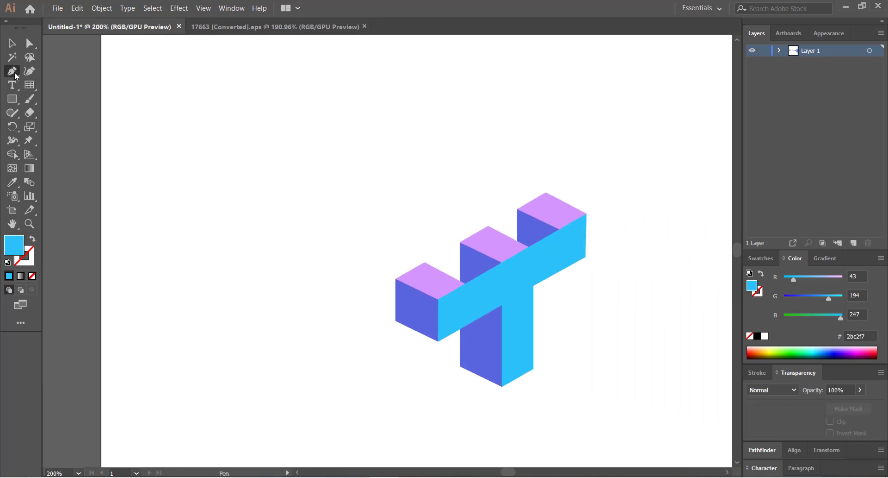
{"action": "left_click", "coordinate": [341, 129]}
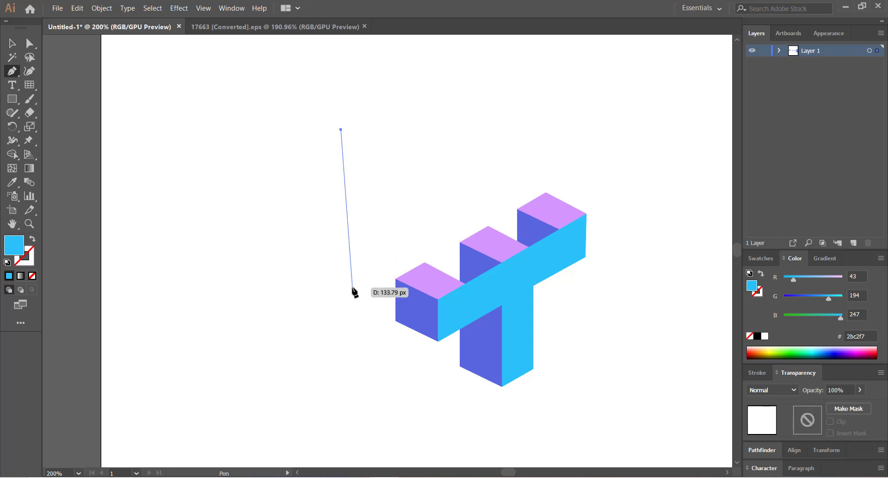
{"action": "left_click", "coordinate": [342, 303], "text": "shift"}
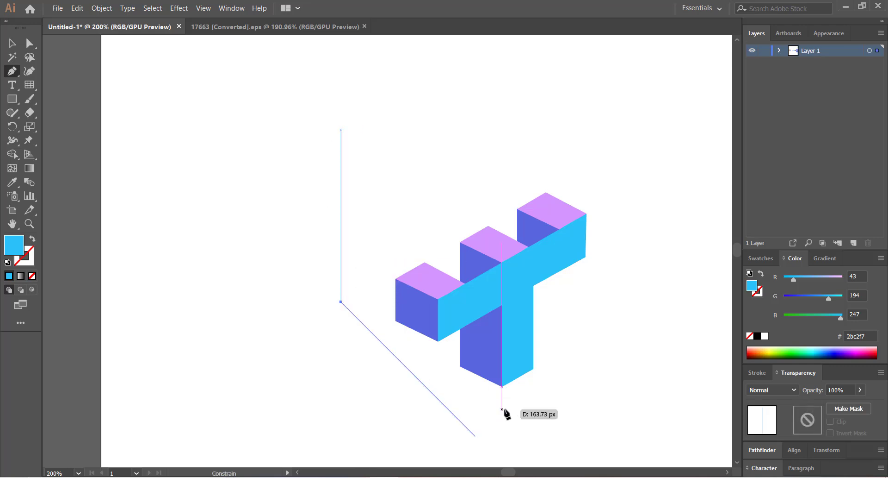
{"action": "left_click", "coordinate": [585, 430]}
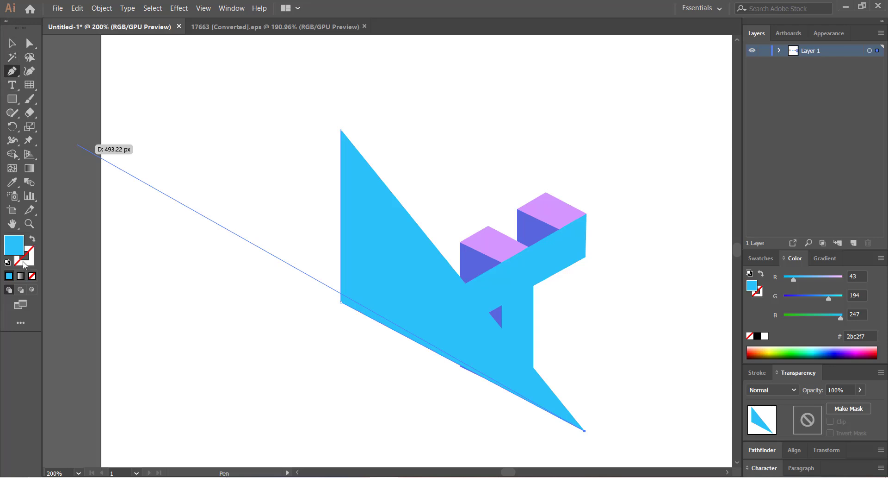
Swap the fill and stroke of the angled guide path so it has only a light blue outline, and deselect it.
{"action": "left_click", "coordinate": [31, 238]}
{"action": "left_click", "coordinate": [12, 43]}
{"action": "left_click", "coordinate": [217, 225]}
Draw a second guide line with the Pen tool from the path's corner diagonally down to the left, and deselect it.
{"action": "key", "text": "space"}
{"action": "left_click_drag", "start_coordinate": [230, 235], "coordinate": [274, 209]}
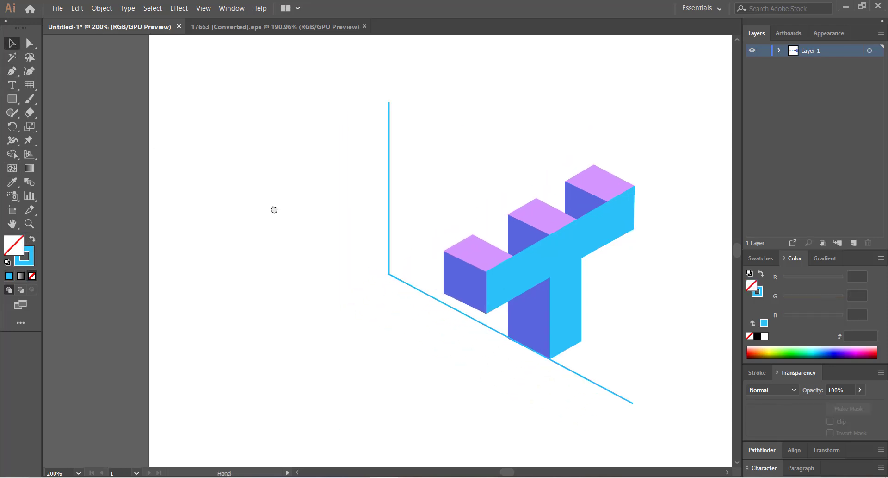
{"action": "key", "text": "p"}
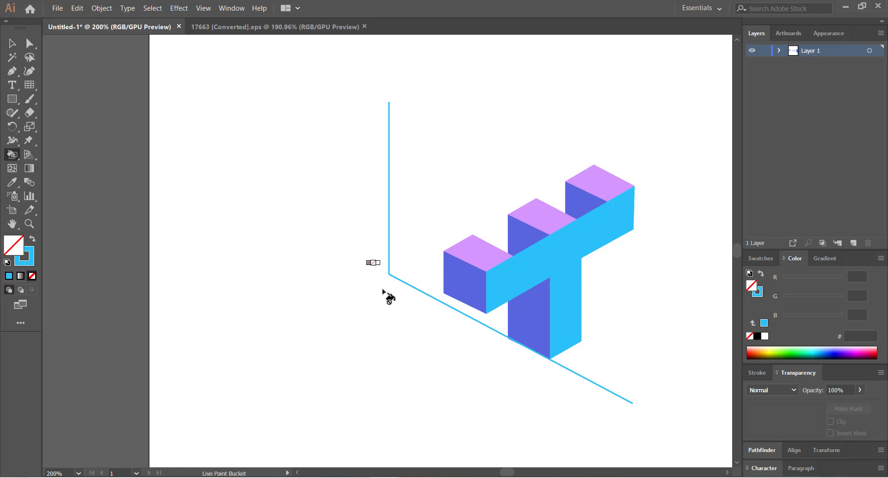
{"action": "left_click", "coordinate": [389, 274]}
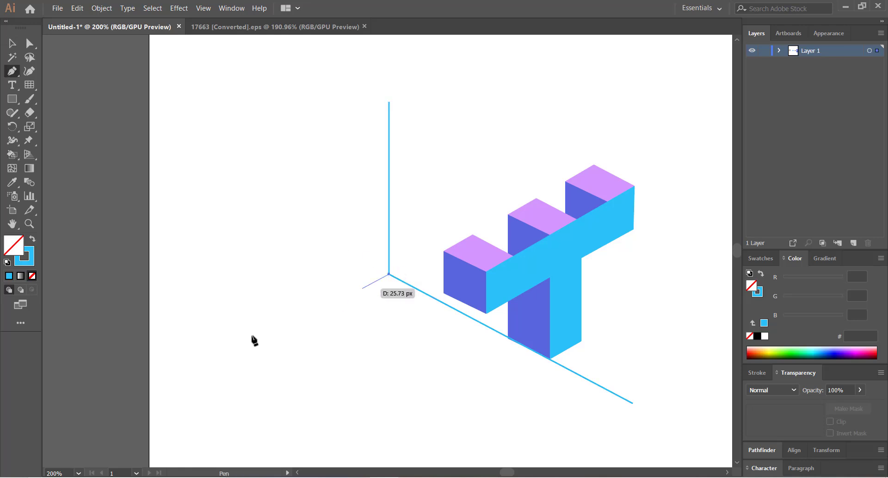
{"action": "left_click", "coordinate": [178, 388]}
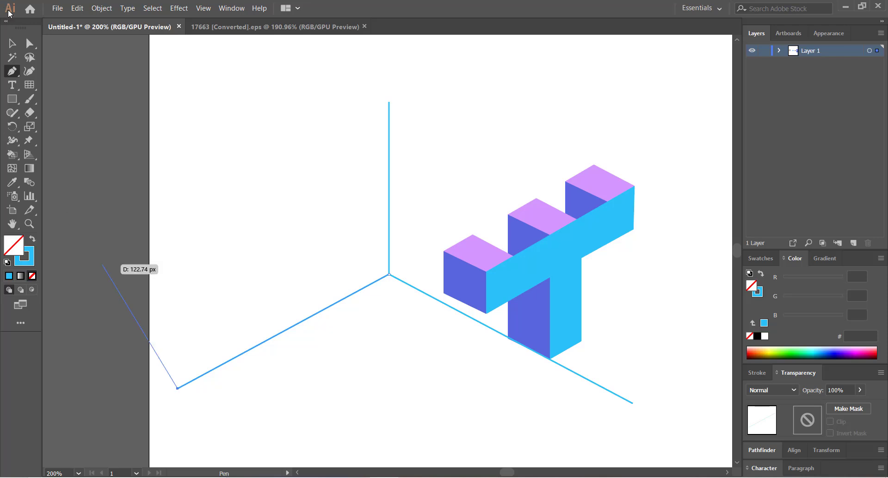
{"action": "key", "text": "v"}
{"action": "left_click", "coordinate": [252, 168]}
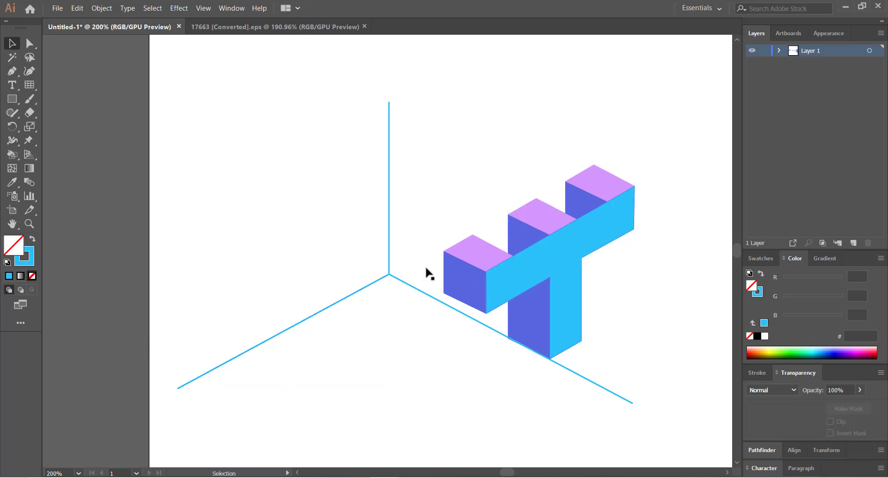
Undo the move of the lower-left guide line, shift all the guide lines slightly down together, and deselect them.
{"action": "left_click_drag", "start_coordinate": [387, 279], "coordinate": [395, 311]}
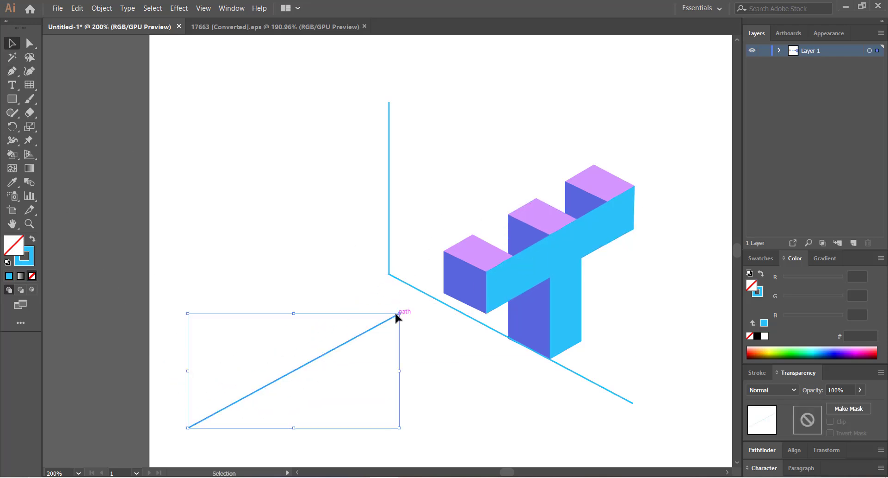
{"action": "key", "text": "ctrl+z"}
{"action": "left_click_drag", "start_coordinate": [357, 226], "coordinate": [401, 299]}
{"action": "left_click", "coordinate": [146, 244]}
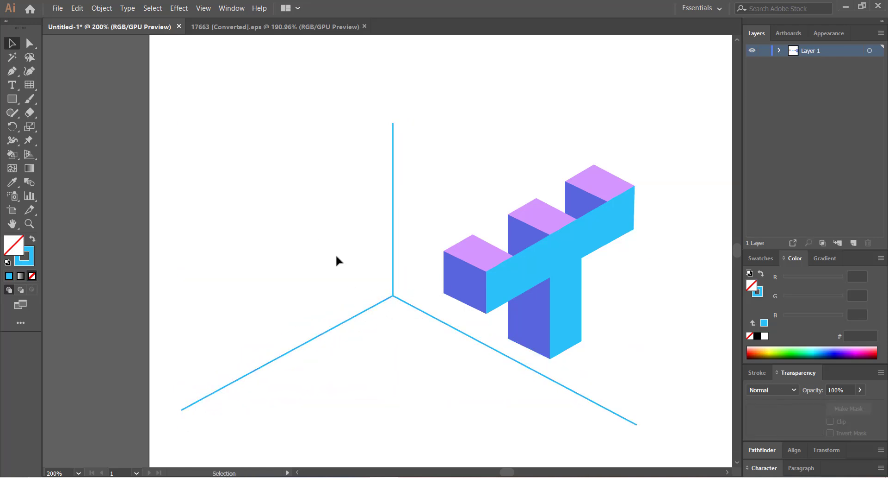
Select all the light blue guide lines around the logo and delete them.
{"action": "left_click_drag", "start_coordinate": [241, 161], "coordinate": [330, 240]}
{"action": "mouse_move", "coordinate": [213, 169]}
{"action": "left_mouse_down"}
{"action": "mouse_move", "coordinate": [255, 221]}
{"action": "mouse_move", "coordinate": [266, 204]}
{"action": "left_mouse_up"}
{"action": "left_click_drag", "start_coordinate": [439, 138], "coordinate": [470, 197]}
{"action": "left_click_drag", "start_coordinate": [321, 173], "coordinate": [398, 337]}
{"action": "key", "text": "Delete"}
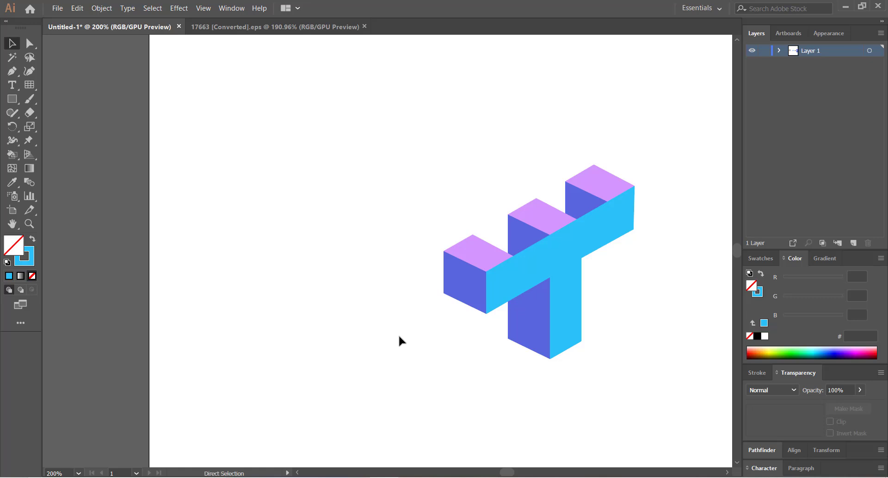
Try the pink-to-violet, yellow-orange and orange-to-pink gradient swatches on the T-shaped front face of the traced logo, and deselect it.
{"action": "key", "text": "ctrl+minus"}
{"action": "key", "text": "ctrl+minus"}
{"action": "key", "text": "ctrl+minus"}
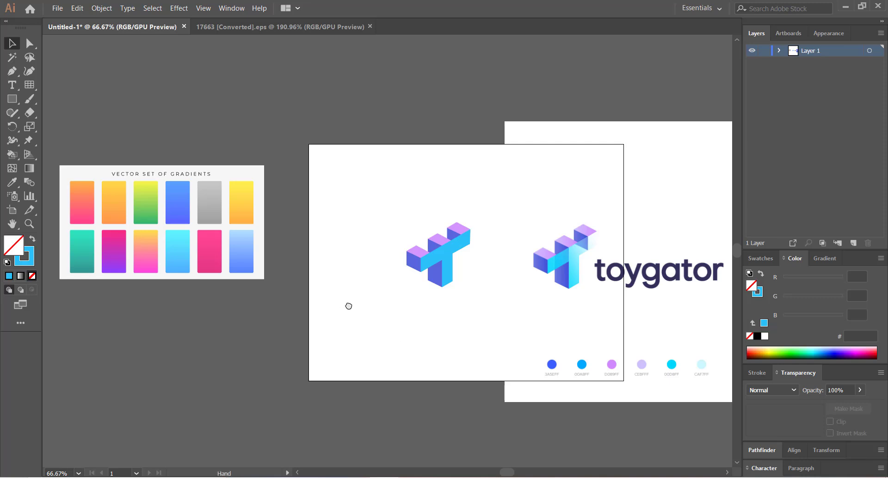
{"action": "left_click_drag", "start_coordinate": [320, 331], "coordinate": [363, 341]}
{"action": "left_click_drag", "start_coordinate": [421, 224], "coordinate": [455, 249]}
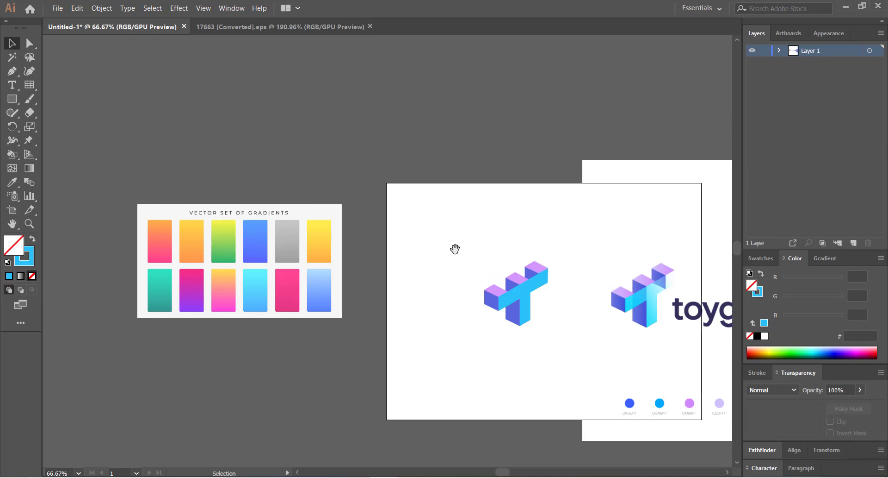
{"action": "left_click", "coordinate": [531, 287]}
{"action": "key", "text": "i"}
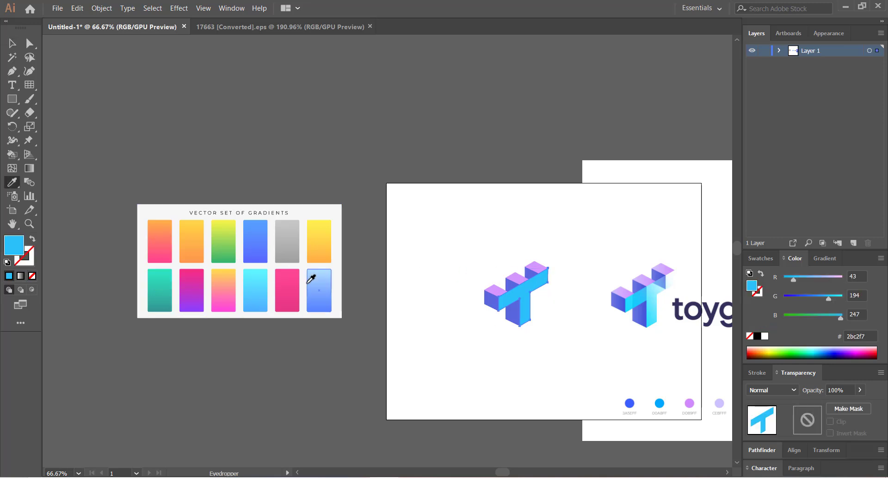
{"action": "left_click", "coordinate": [193, 282]}
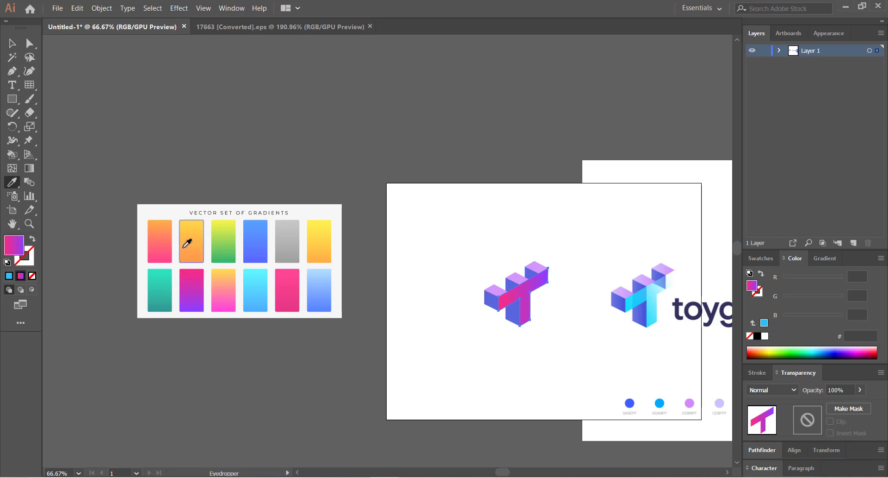
{"action": "left_click", "coordinate": [190, 239]}
{"action": "left_click", "coordinate": [166, 228]}
{"action": "key", "text": "v"}
{"action": "left_click", "coordinate": [434, 339]}
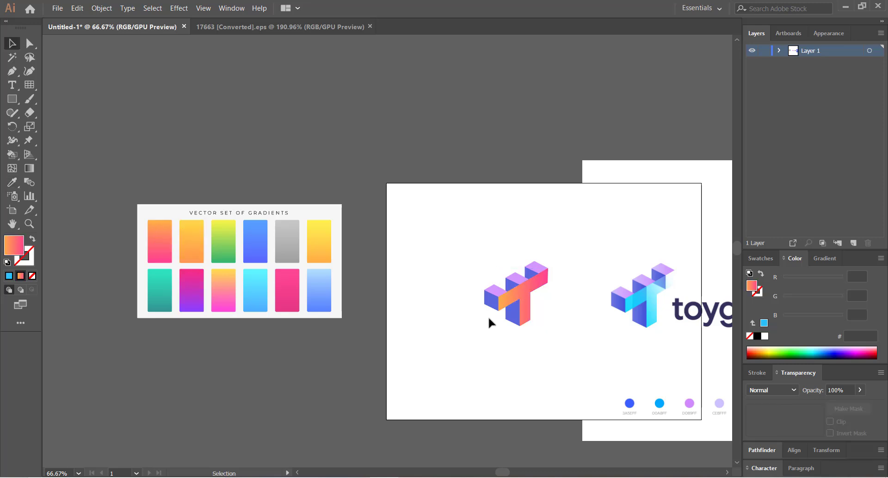
Sample the light blue swatch and then the teal-green gradient swatch onto the T-shaped front face, and deselect it.
{"action": "left_click", "coordinate": [520, 297]}
{"action": "key", "text": "i"}
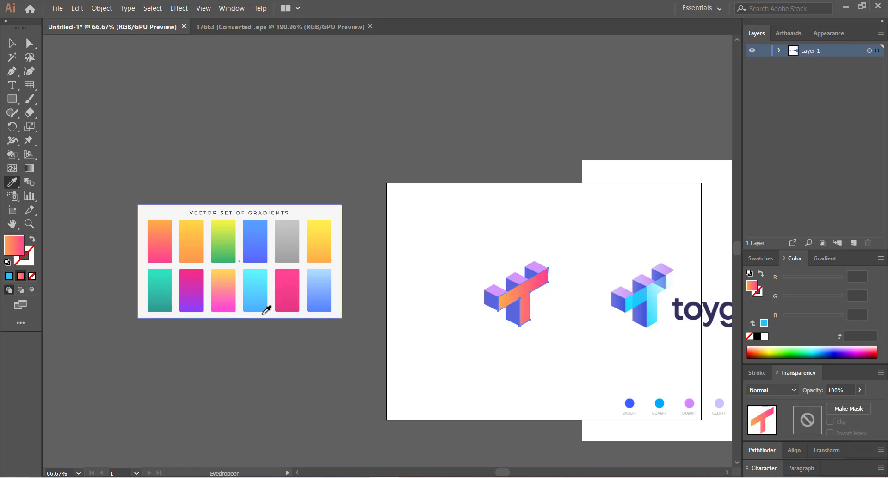
{"action": "left_click", "coordinate": [261, 300]}
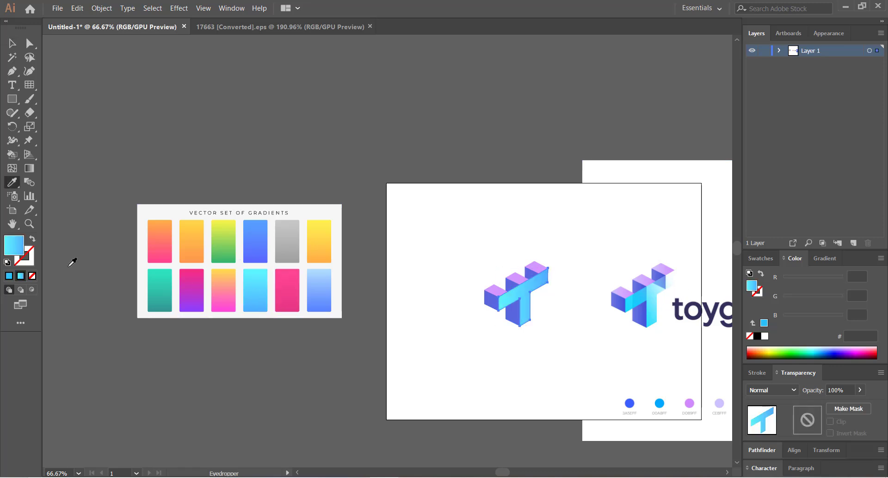
{"action": "left_click", "coordinate": [166, 287]}
{"action": "key", "text": "v"}
{"action": "left_click", "coordinate": [443, 358]}
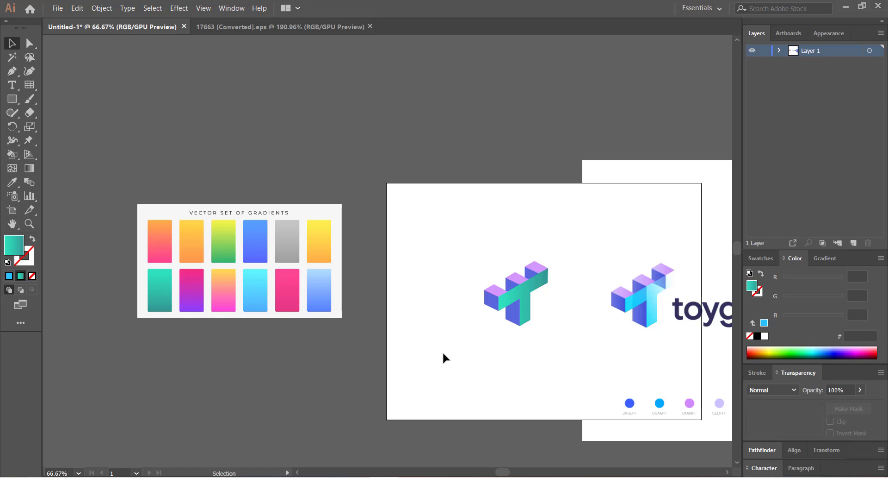
Redirect the T-shaped face's teal gradient diagonally so its light end lies at the bar's upper-right tip, and deselect it.
{"action": "key", "text": "ctrl+plus"}
{"action": "key", "text": "space"}
{"action": "left_click_drag", "start_coordinate": [465, 341], "coordinate": [325, 282]}
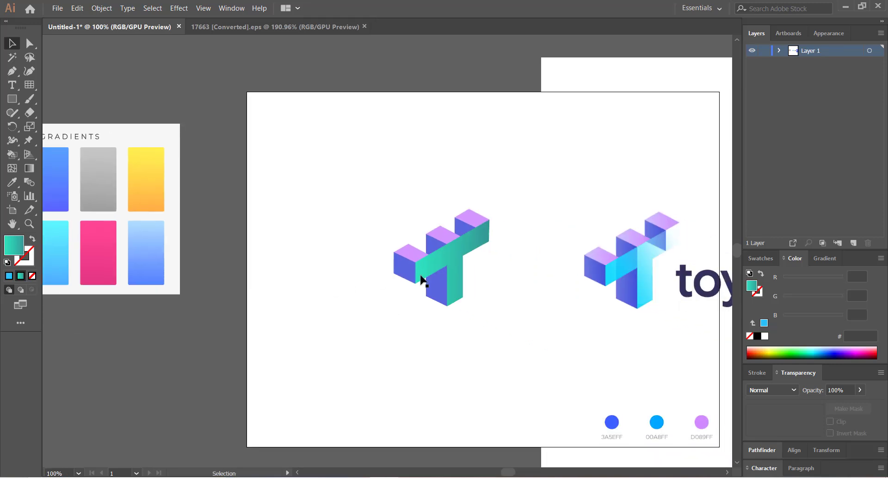
{"action": "left_click", "coordinate": [439, 264]}
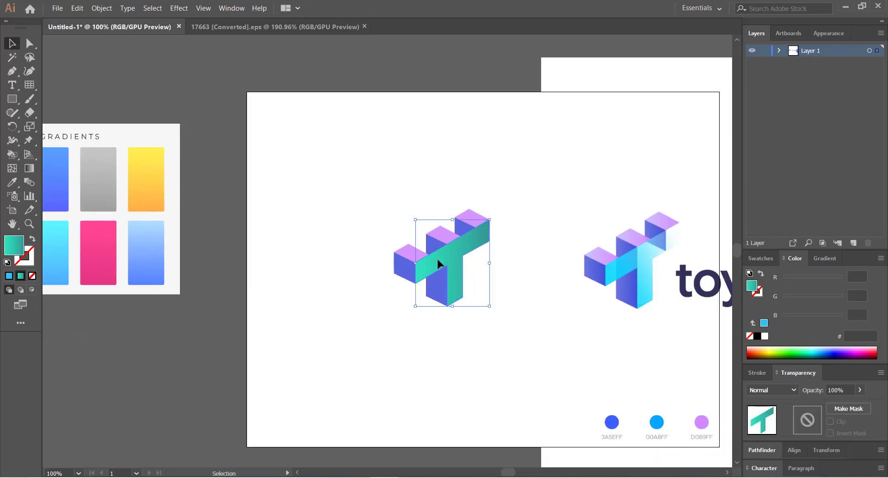
{"action": "key", "text": "g"}
{"action": "mouse_move", "coordinate": [411, 305]}
{"action": "left_mouse_down"}
{"action": "mouse_move", "coordinate": [494, 226]}
{"action": "mouse_move", "coordinate": [453, 276]}
{"action": "mouse_move", "coordinate": [418, 294]}
{"action": "left_mouse_up"}
{"action": "key", "text": "v"}
{"action": "left_click", "coordinate": [382, 325]}
{"action": "left_click_drag", "start_coordinate": [362, 305], "coordinate": [385, 312]}
{"action": "left_click_drag", "start_coordinate": [552, 265], "coordinate": [537, 277]}
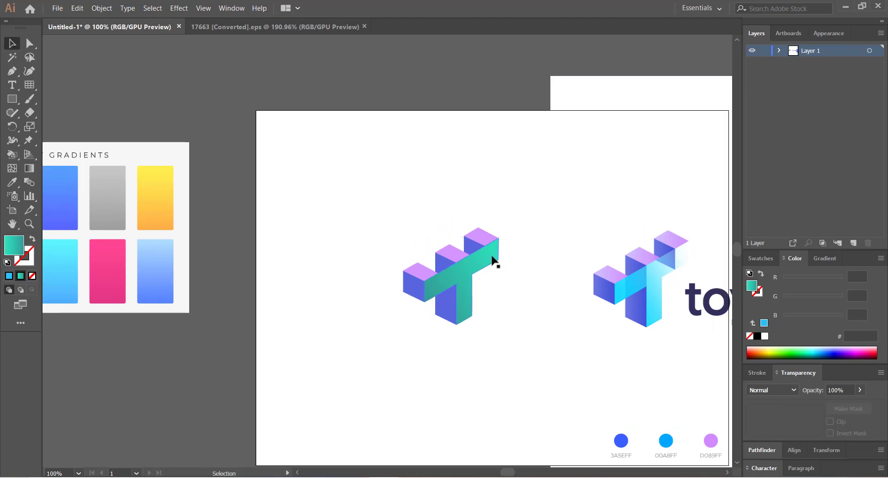
Set the opacity of the light teal gradient stop on the T-shaped face to 0%.
{"action": "left_click", "coordinate": [493, 259]}
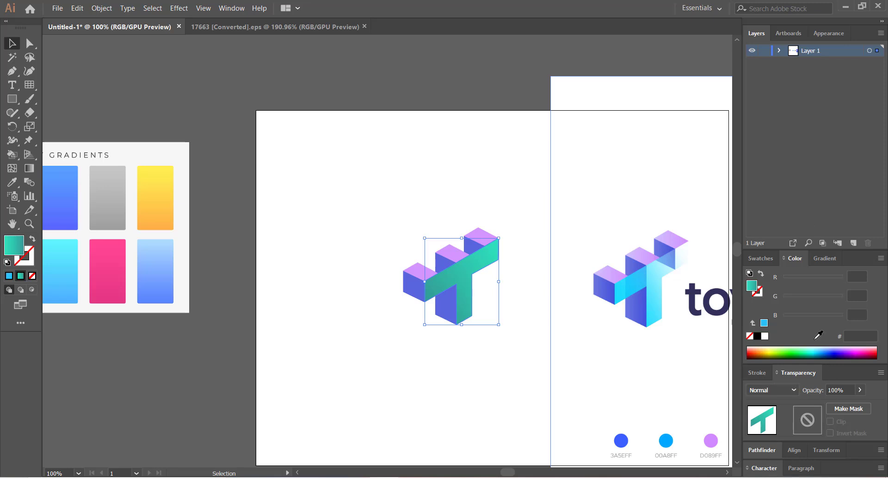
{"action": "left_click", "coordinate": [828, 259]}
{"action": "left_click", "coordinate": [865, 325]}
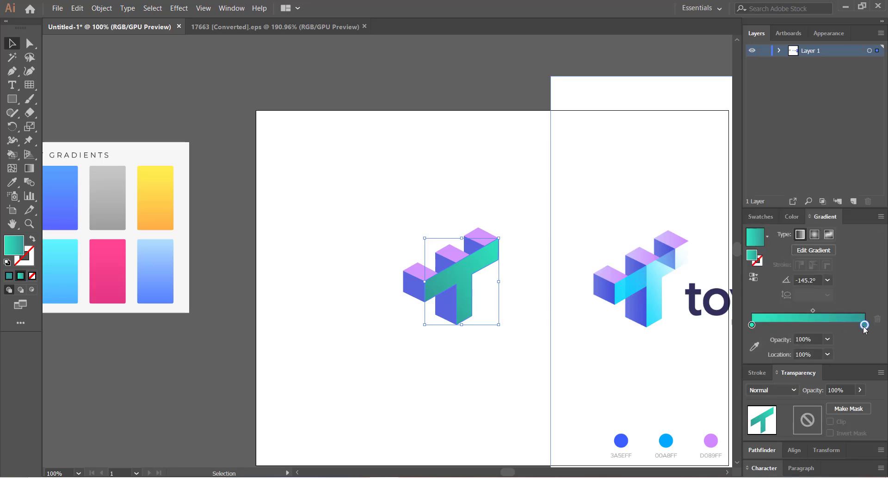
{"action": "left_click", "coordinate": [753, 324]}
{"action": "left_click", "coordinate": [831, 339]}
{"action": "left_click", "coordinate": [833, 313]}
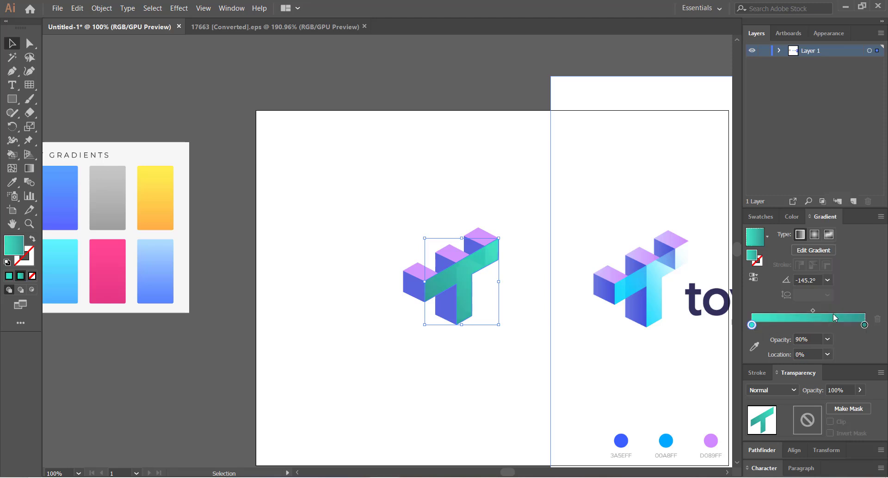
{"action": "left_click", "coordinate": [828, 339]}
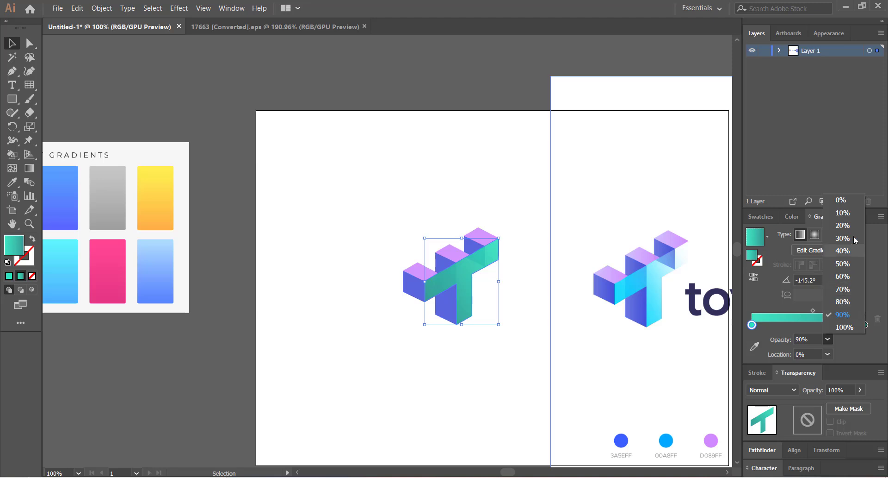
{"action": "left_click", "coordinate": [848, 201]}
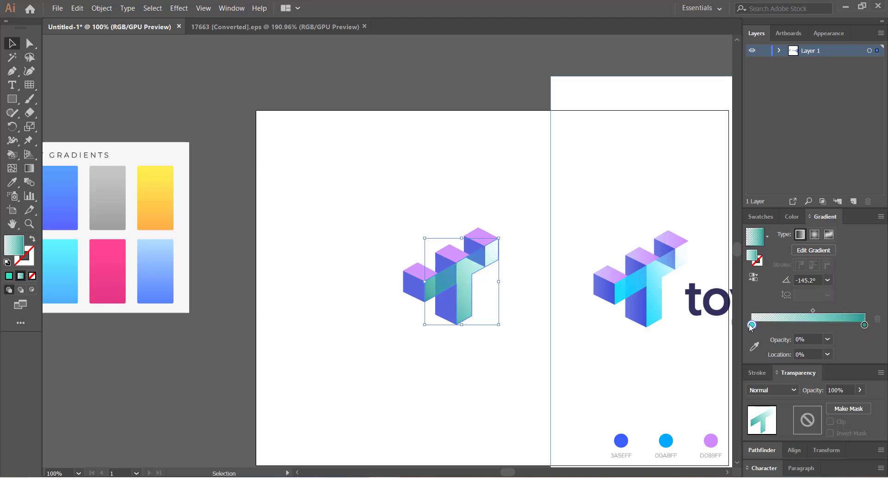
Shorten the T face's transparent fade by adjusting its gradient stops with a midpoint at 21.23%, and make the end stop a brighter green.
{"action": "left_click_drag", "start_coordinate": [753, 324], "coordinate": [774, 326]}
{"action": "left_click_drag", "start_coordinate": [822, 311], "coordinate": [791, 315]}
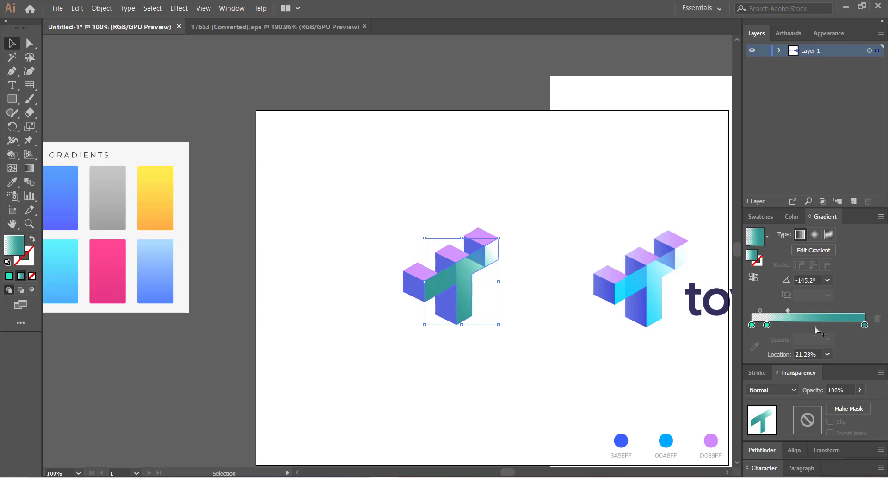
{"action": "left_click", "coordinate": [864, 325]}
{"action": "double_click", "coordinate": [865, 325]}
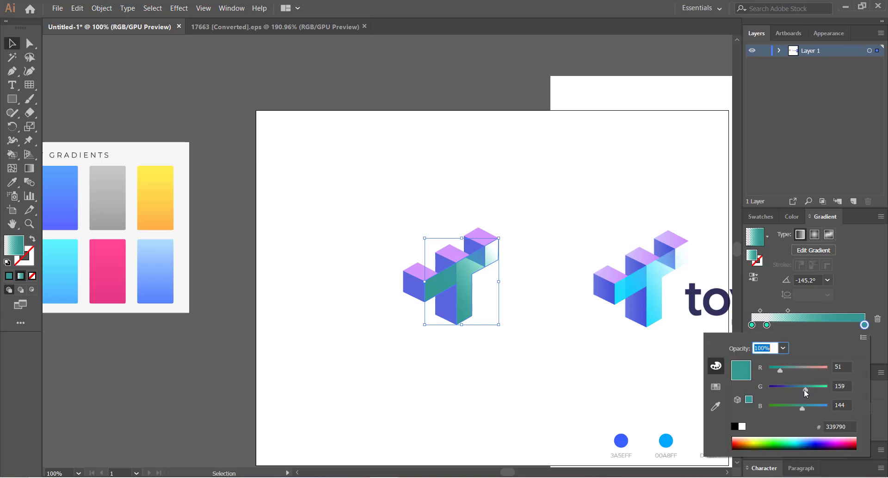
{"action": "left_click_drag", "start_coordinate": [806, 393], "coordinate": [813, 393]}
{"action": "left_click", "coordinate": [375, 326]}
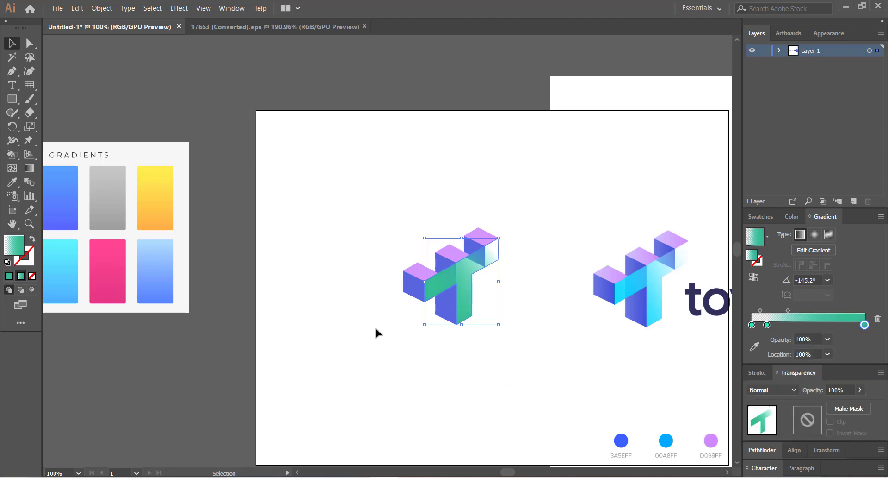
{"action": "left_click", "coordinate": [374, 325]}
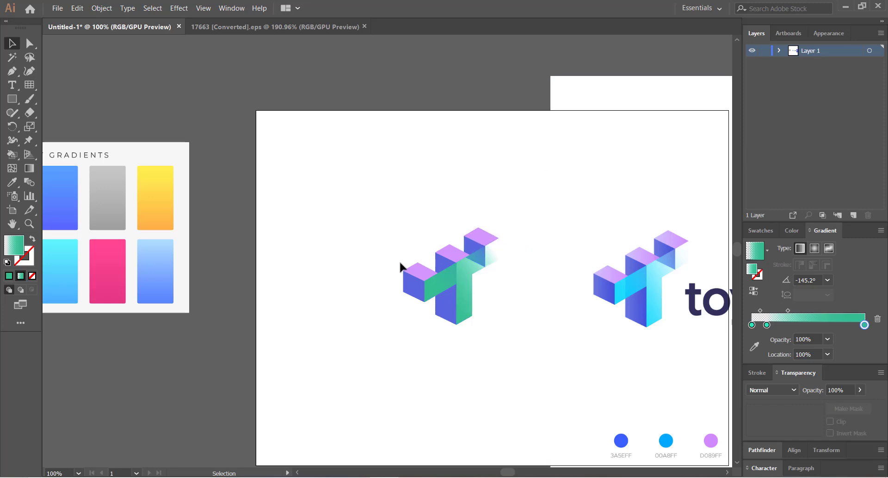
Apply the yellow-to-orange gradient swatch to the left face of the tall column, and deselect it.
{"action": "left_click_drag", "start_coordinate": [405, 358], "coordinate": [495, 371]}
{"action": "key", "text": "ctrl+minus"}
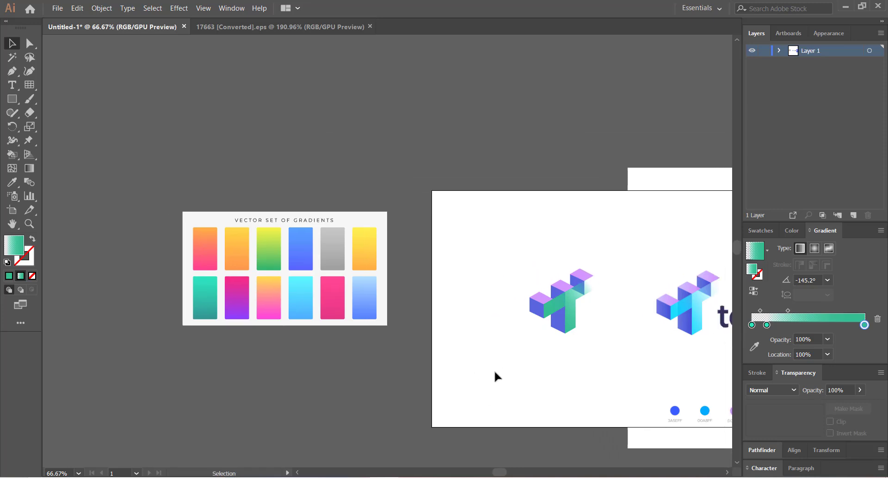
{"action": "left_click", "coordinate": [559, 325]}
{"action": "key", "text": "i"}
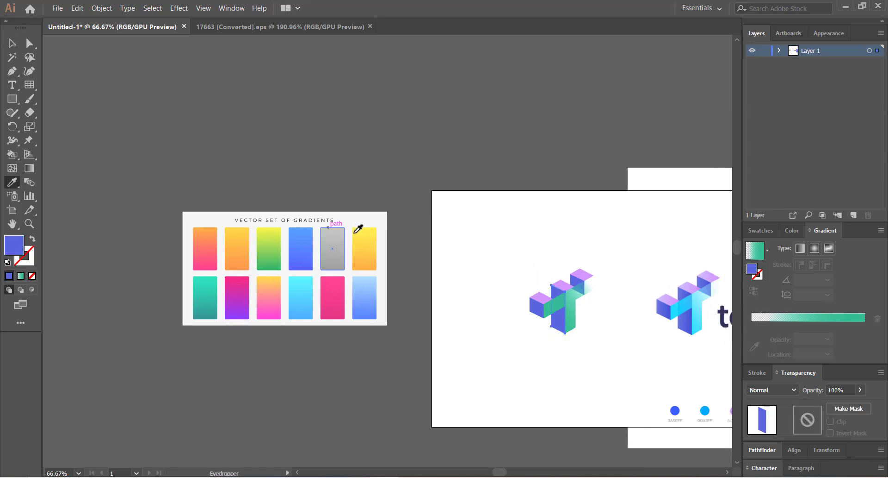
{"action": "left_click", "coordinate": [355, 232]}
{"action": "key", "text": "v"}
{"action": "left_click", "coordinate": [359, 147]}
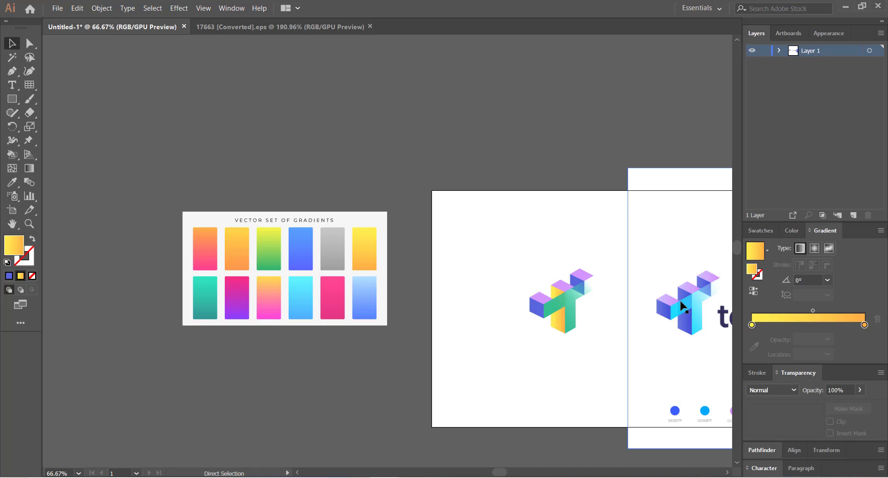
Compare the recoloured logo's face shading with the toygator reference logo up close.
{"action": "key", "text": "ctrl+equal"}
{"action": "key", "text": "ctrl+equal"}
{"action": "left_click_drag", "start_coordinate": [682, 306], "coordinate": [361, 248]}
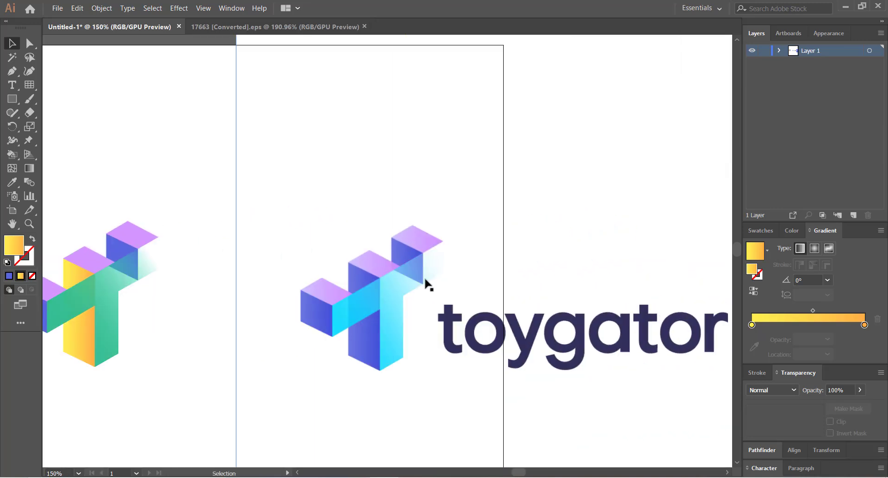
{"action": "left_click_drag", "start_coordinate": [175, 331], "coordinate": [236, 324]}
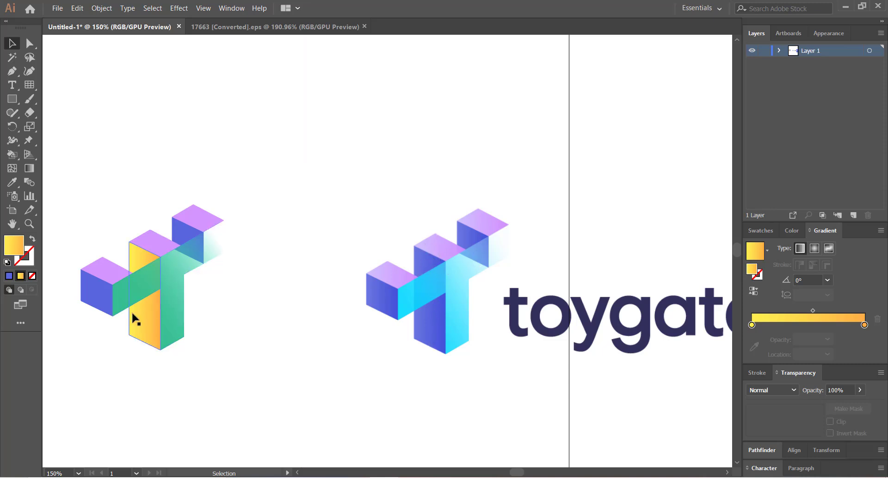
{"action": "key", "text": "ctrl+minus"}
{"action": "key", "text": "ctrl+minus"}
{"action": "key", "text": "ctrl+minus"}
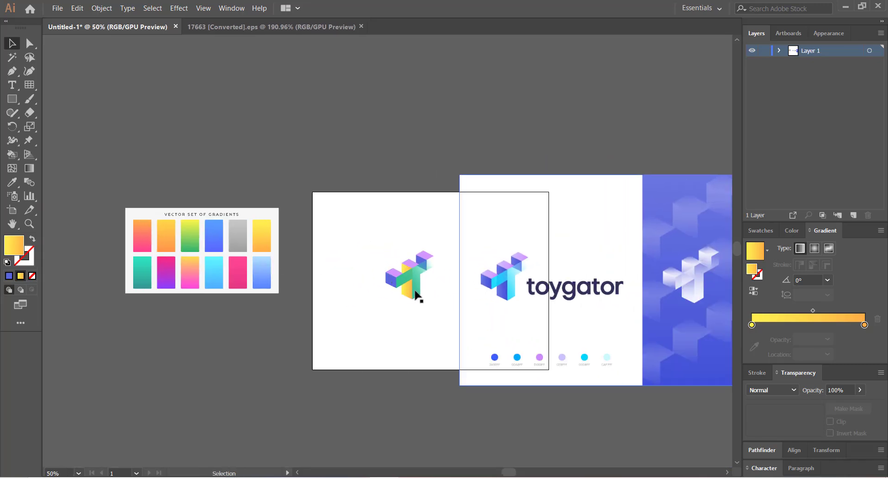
Apply the pink-to-violet gradient swatch to the left face of the tall column, and deselect it.
{"action": "key", "text": "ctrl+plus"}
{"action": "key", "text": "ctrl+plus"}
{"action": "left_click_drag", "start_coordinate": [407, 293], "coordinate": [544, 257]}
{"action": "left_click", "coordinate": [621, 284]}
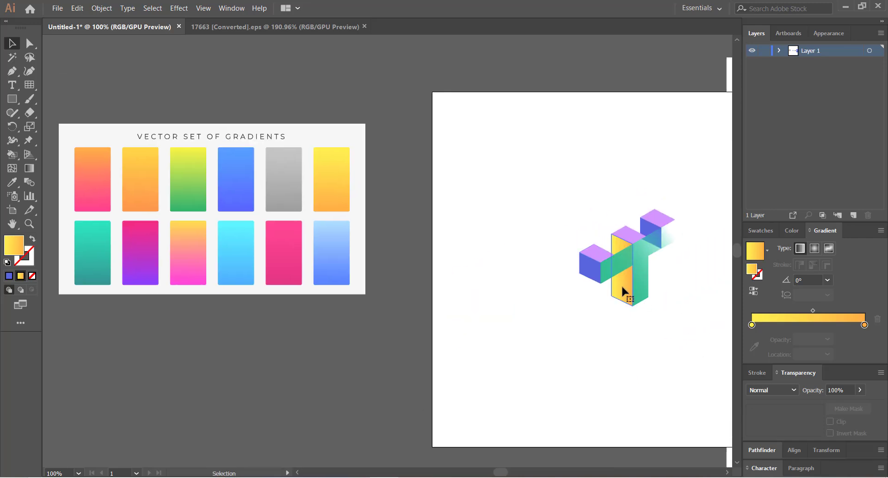
{"action": "key", "text": "i"}
{"action": "left_click", "coordinate": [148, 262]}
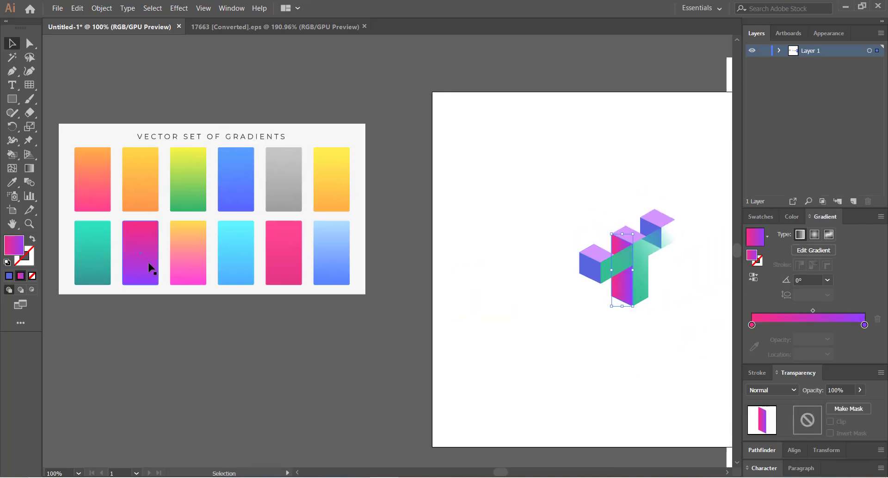
{"action": "key", "text": "v"}
{"action": "left_click", "coordinate": [485, 393]}
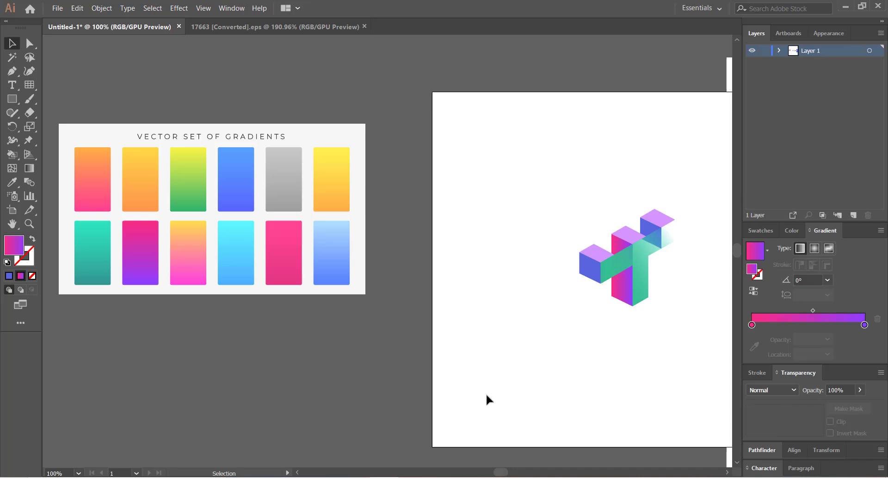
Redirect the column face's gradient to run from pink at the top down to violet at the base, at about -74.2°.
{"action": "left_click", "coordinate": [621, 292]}
{"action": "mouse_move", "coordinate": [620, 292]}
{"action": "left_mouse_down"}
{"action": "mouse_move", "coordinate": [333, 353]}
{"action": "mouse_move", "coordinate": [481, 324]}
{"action": "mouse_move", "coordinate": [543, 329]}
{"action": "left_mouse_up"}
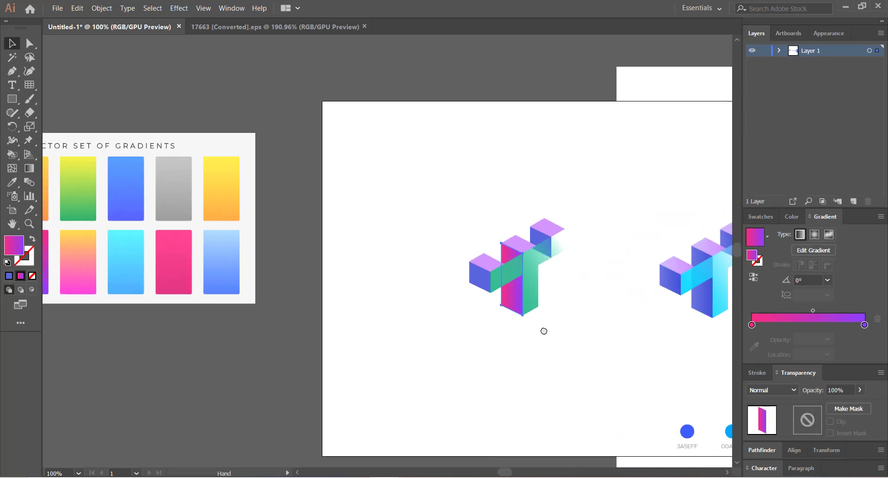
{"action": "key", "text": "g"}
{"action": "left_click_drag", "start_coordinate": [500, 255], "coordinate": [521, 295]}
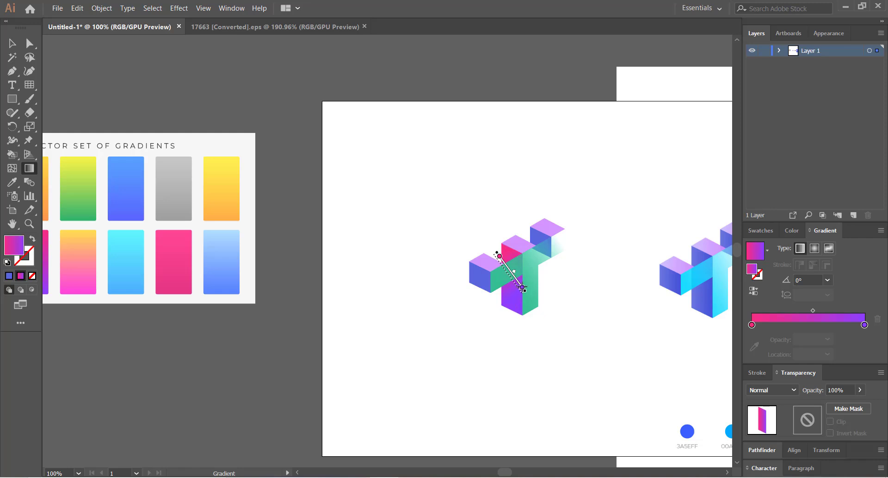
{"action": "left_click_drag", "start_coordinate": [498, 231], "coordinate": [521, 308]}
{"action": "key", "text": "v"}
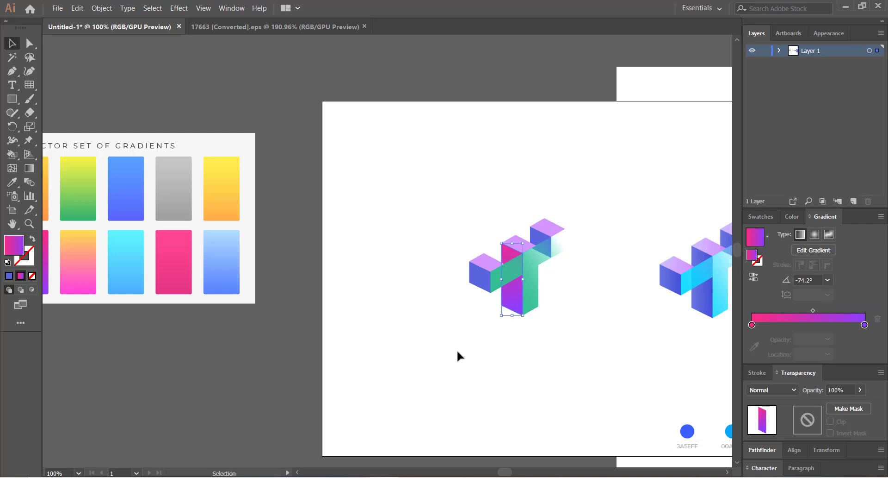
{"action": "left_click", "coordinate": [456, 349]}
Copy the column face's pink-to-violet gradient onto the left face of the lower-left cube, and deselect it.
{"action": "left_click", "coordinate": [477, 282]}
{"action": "key", "text": "i"}
{"action": "left_click", "coordinate": [512, 252]}
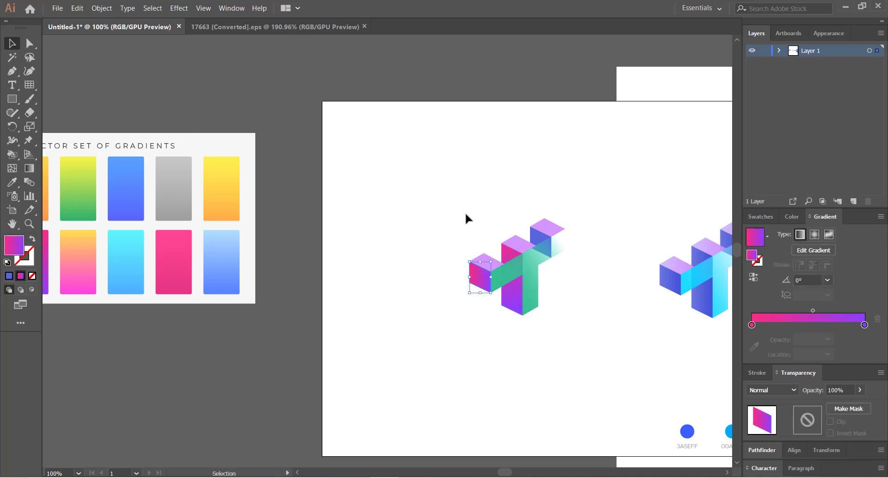
{"action": "key", "text": "v"}
{"action": "left_click", "coordinate": [480, 230]}
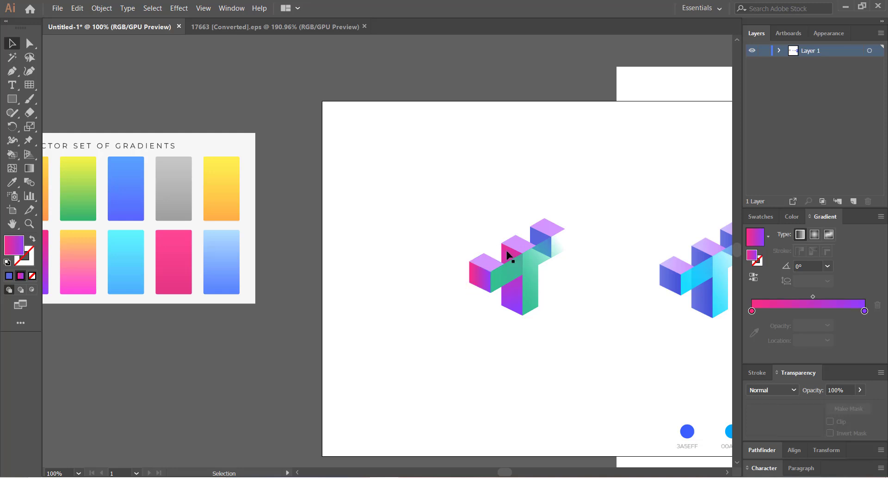
Copy the pink-to-violet gradient from the column onto the left face of the upper-right cube.
{"action": "left_click", "coordinate": [540, 232]}
{"action": "key", "text": "i"}
{"action": "left_click", "coordinate": [513, 250]}
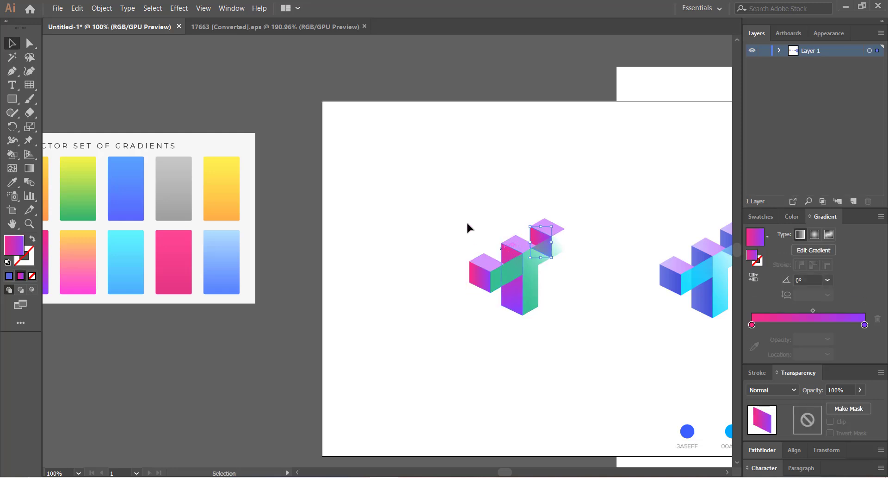
Apply the light-blue-to-blue gradient swatch to the top faces of all three cubes.
{"action": "key", "text": "v"}
{"action": "left_click", "coordinate": [486, 260]}
{"action": "left_click", "coordinate": [519, 246], "text": "shift"}
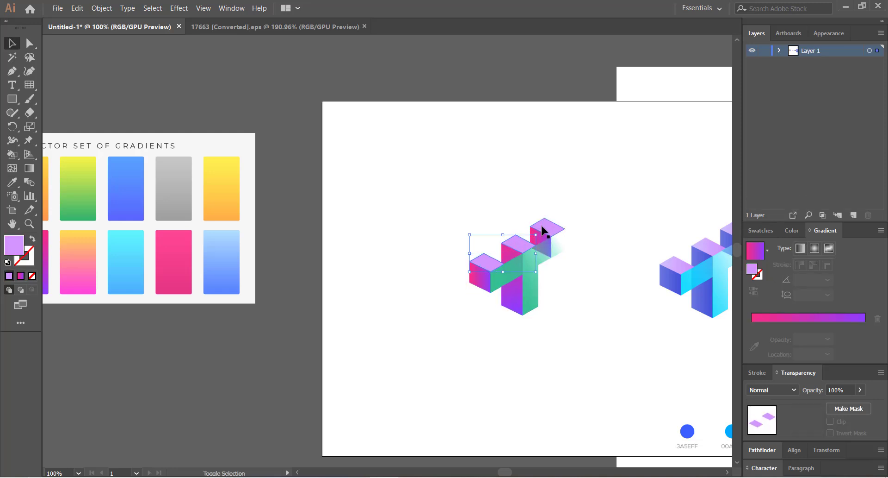
{"action": "left_click", "coordinate": [536, 228], "text": "shift"}
{"action": "left_click_drag", "start_coordinate": [422, 239], "coordinate": [454, 234]}
{"action": "key", "text": "i"}
{"action": "left_click", "coordinate": [269, 244]}
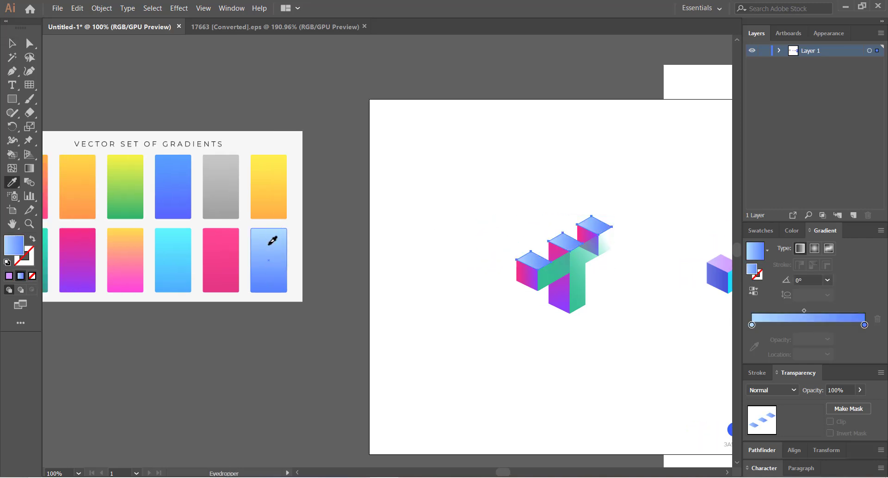
Redirect the three top faces' gradient into one shared diagonal run at about -51.5°, and deselect them.
{"action": "key", "text": "g"}
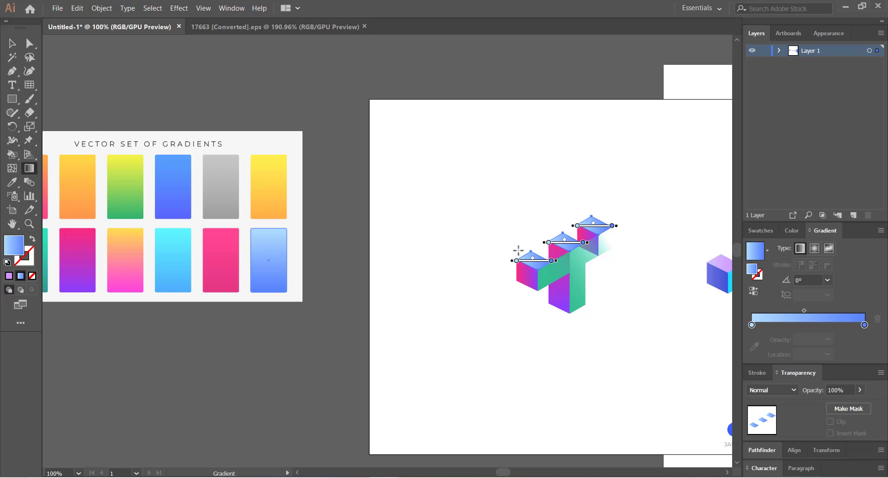
{"action": "left_click_drag", "start_coordinate": [510, 249], "coordinate": [570, 284]}
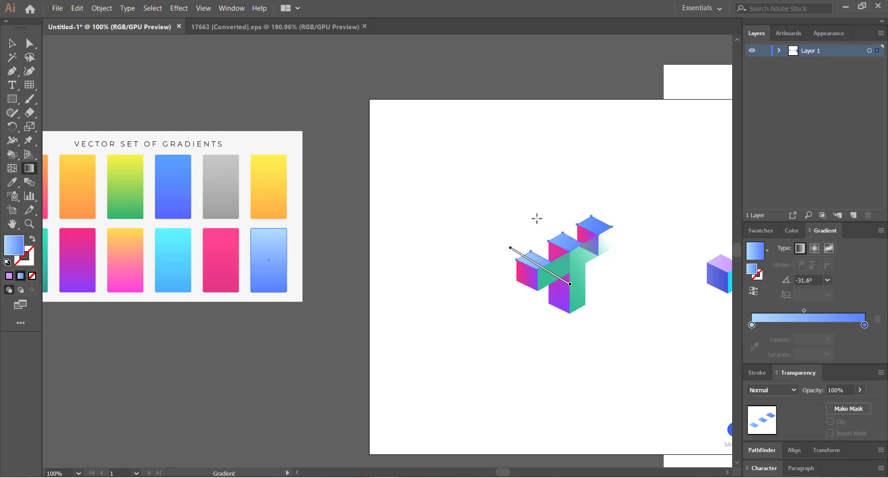
{"action": "left_click_drag", "start_coordinate": [533, 219], "coordinate": [575, 273]}
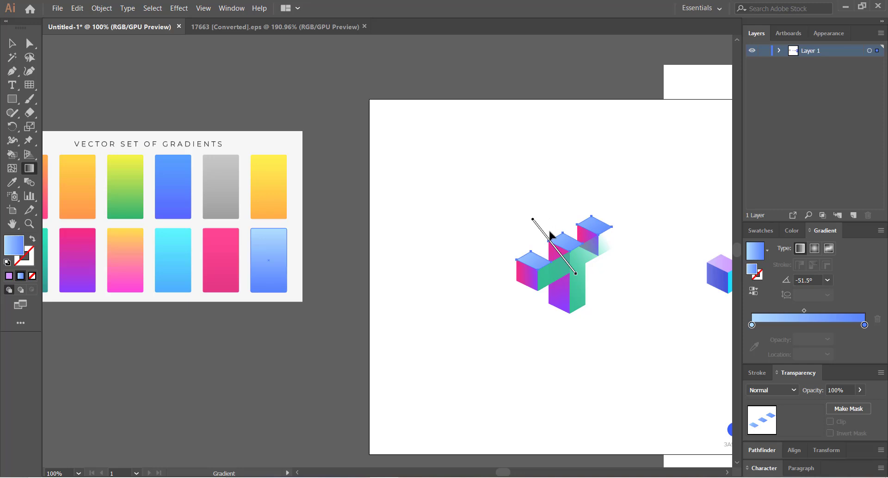
{"action": "left_click_drag", "start_coordinate": [549, 217], "coordinate": [575, 251]}
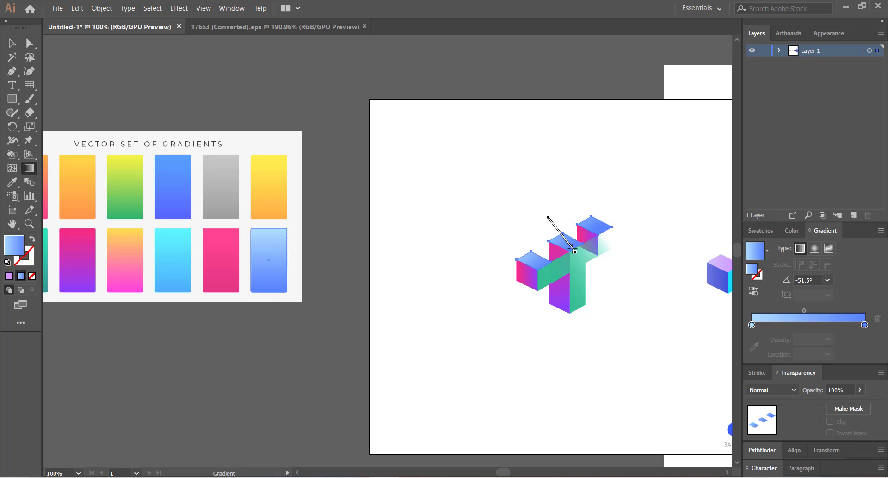
{"action": "key", "text": "i"}
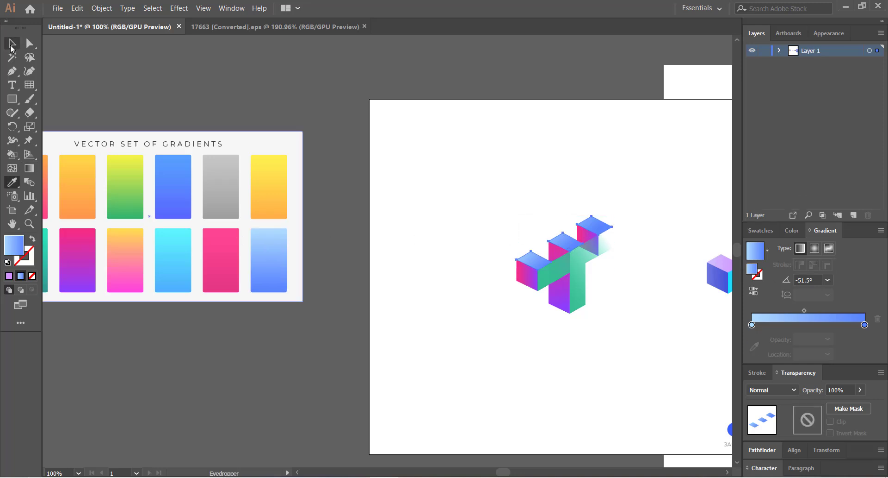
{"action": "left_click", "coordinate": [12, 43]}
{"action": "left_click", "coordinate": [466, 177]}
{"action": "key", "text": "space"}
{"action": "left_click_drag", "start_coordinate": [477, 210], "coordinate": [514, 204]}
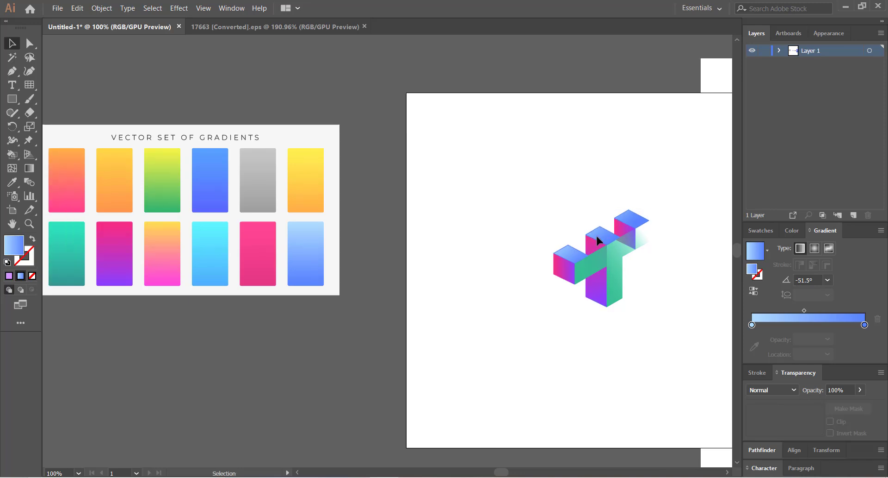
Try the yellow-to-orange and then the orange-to-pink gradient swatch on the three top faces, and deselect them.
{"action": "left_click", "coordinate": [598, 240]}
{"action": "key", "text": "i"}
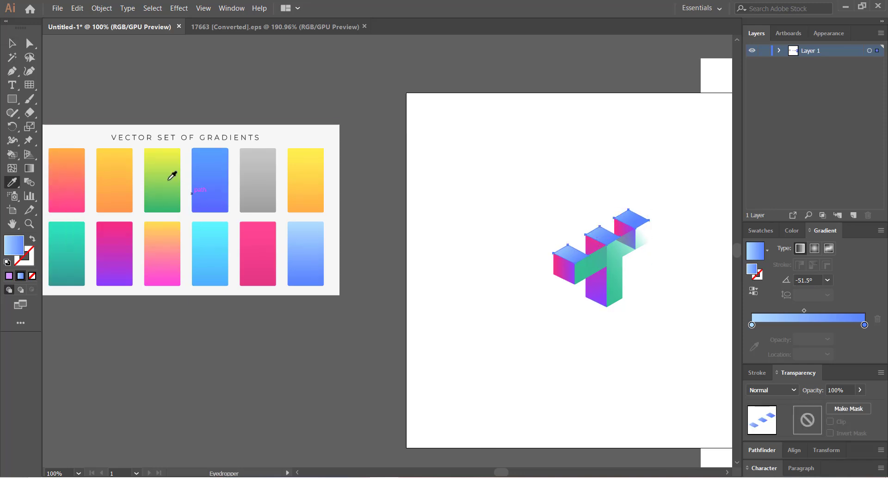
{"action": "left_click", "coordinate": [75, 169]}
{"action": "left_click", "coordinate": [112, 182]}
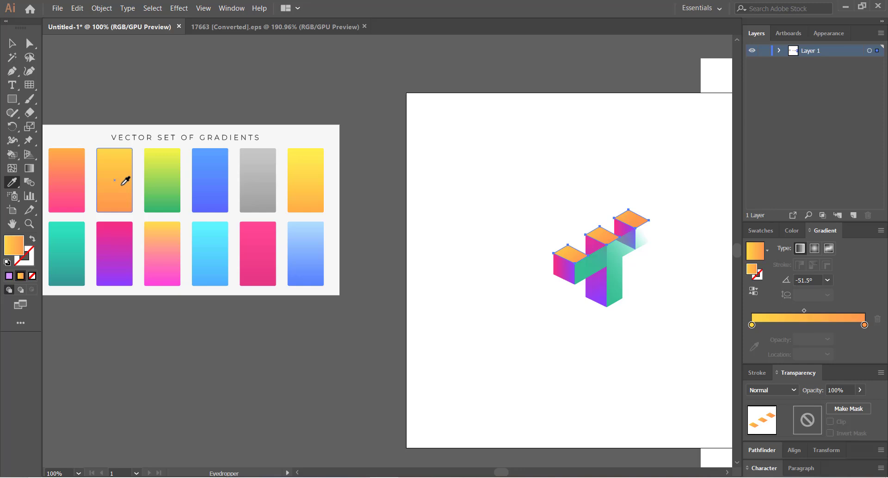
{"action": "left_click", "coordinate": [82, 171]}
{"action": "key", "text": "v"}
{"action": "left_click", "coordinate": [482, 284]}
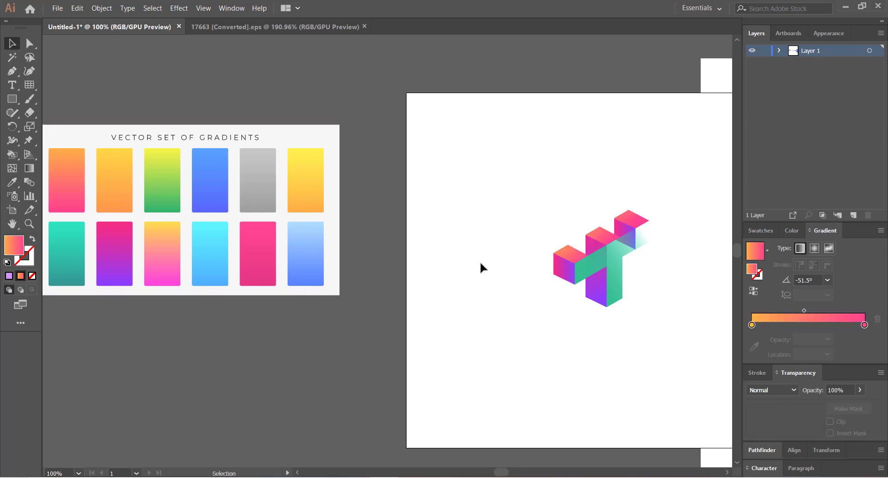
Try the bright yellow-to-orange gradient swatch on the three top faces, and deselect them.
{"action": "left_click", "coordinate": [569, 253]}
{"action": "key", "text": "i"}
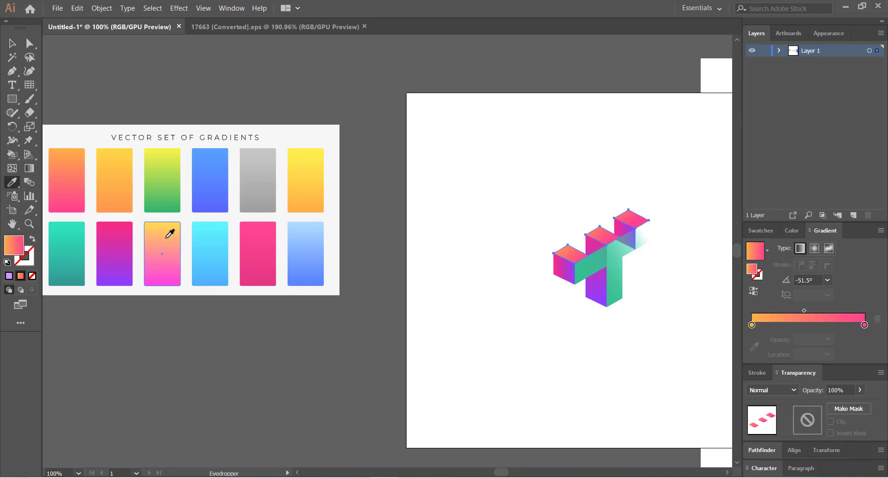
{"action": "left_click", "coordinate": [169, 230]}
{"action": "left_click", "coordinate": [301, 180]}
{"action": "key", "text": "v"}
{"action": "left_click", "coordinate": [481, 304]}
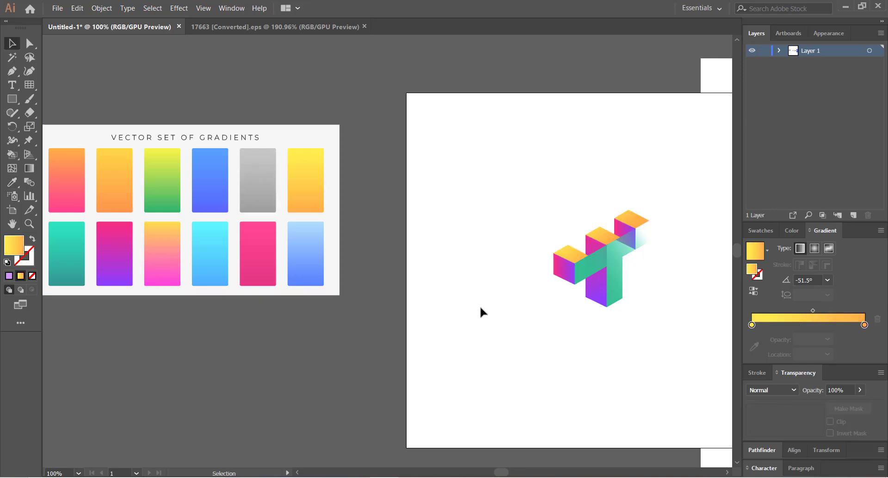
Apply the yellow-to-magenta gradient swatch to the three top faces, and deselect them.
{"action": "left_click", "coordinate": [565, 249]}
{"action": "key", "text": "i"}
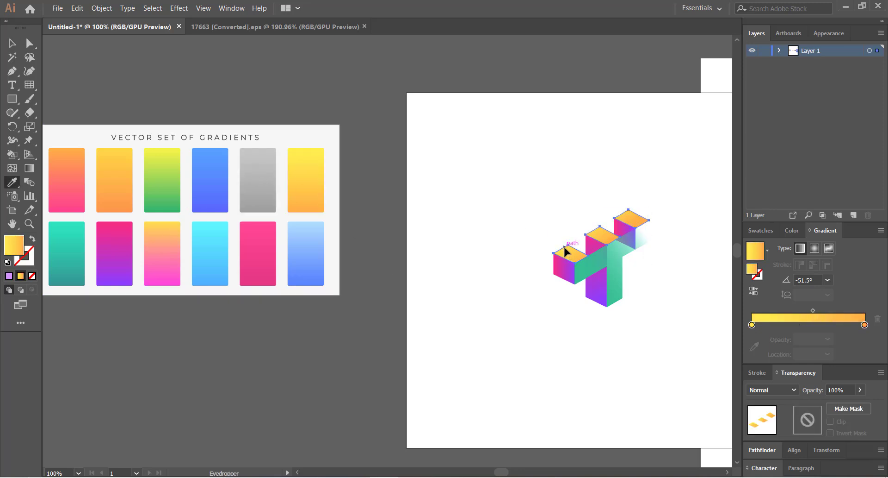
{"action": "left_click", "coordinate": [163, 256]}
{"action": "key", "text": "v"}
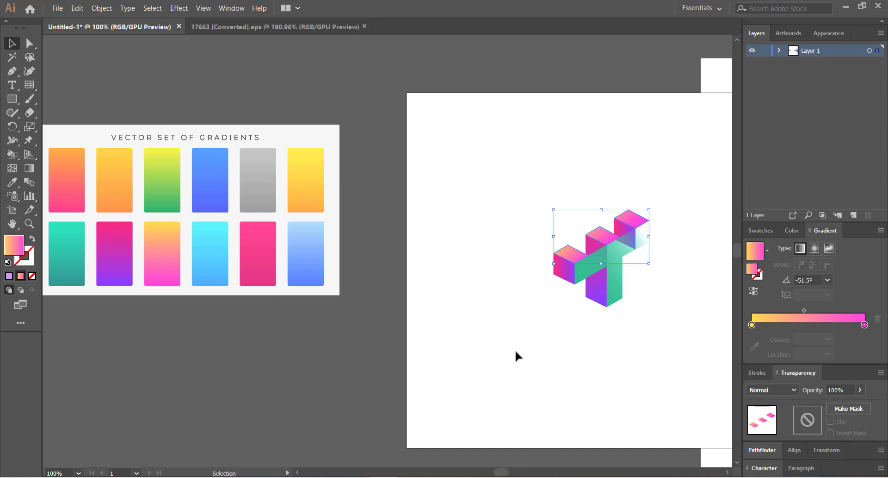
{"action": "left_click", "coordinate": [501, 331]}
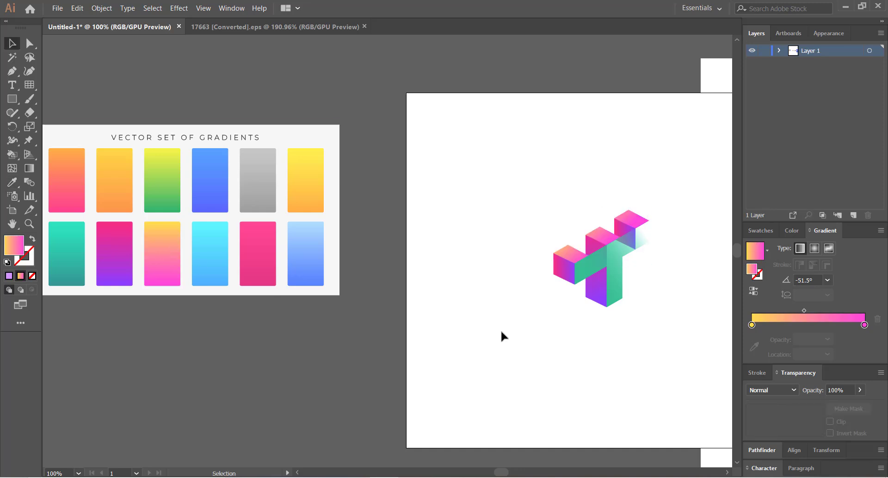
{"action": "left_click", "coordinate": [569, 250]}
{"action": "left_click", "coordinate": [565, 295]}
Try a solid violet fill on the tall column's left face, undo it, and deselect the face.
{"action": "left_click", "coordinate": [601, 296]}
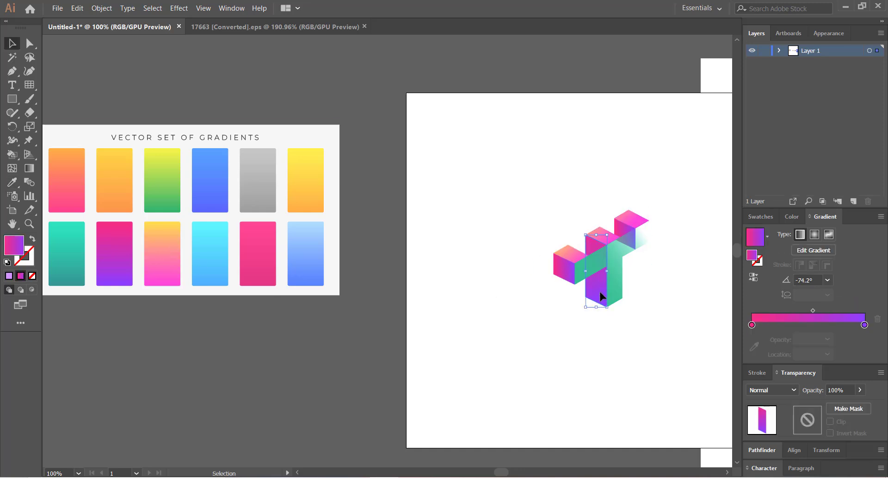
{"action": "left_click", "coordinate": [753, 325]}
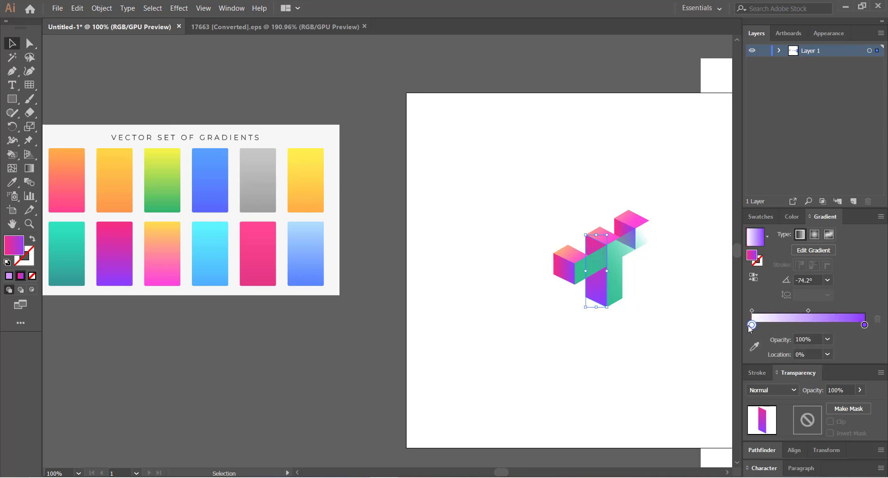
{"action": "key", "text": "ctrl+z"}
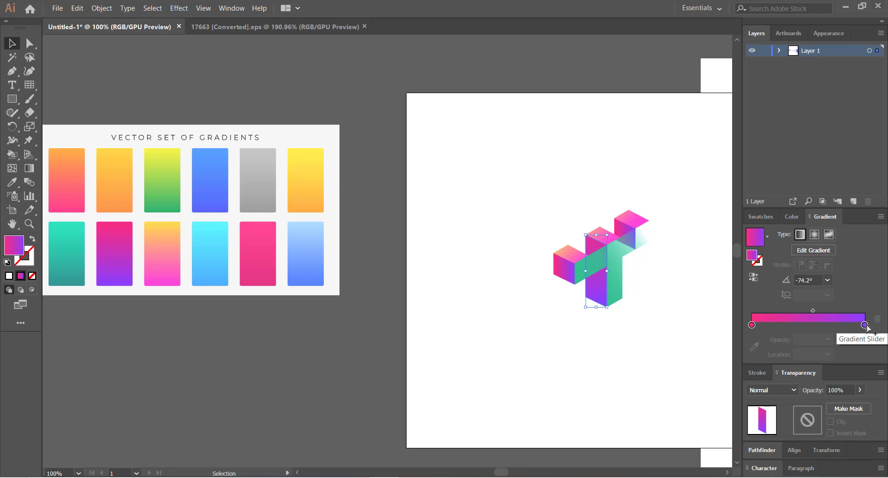
{"action": "double_click", "coordinate": [865, 324]}
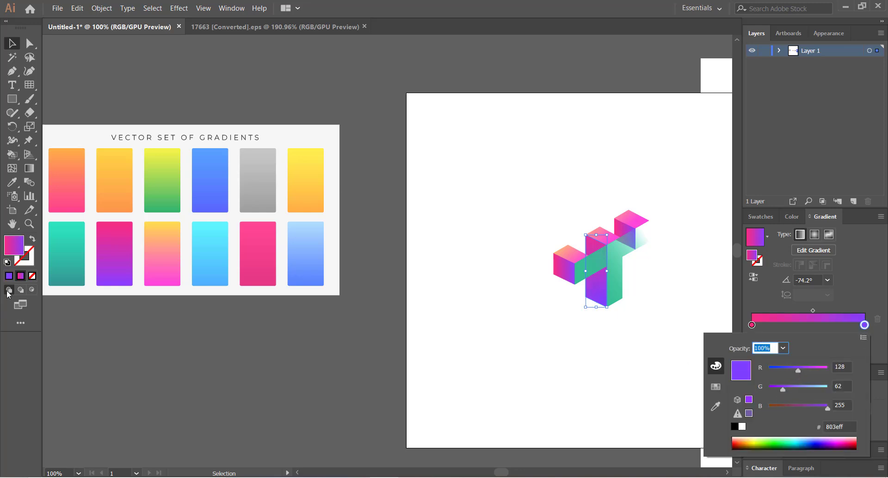
{"action": "left_click", "coordinate": [11, 246]}
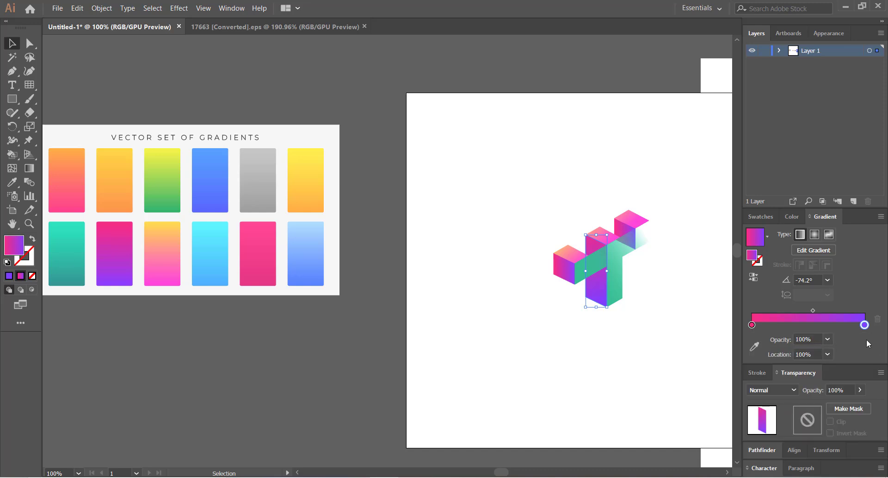
{"action": "left_click", "coordinate": [12, 277]}
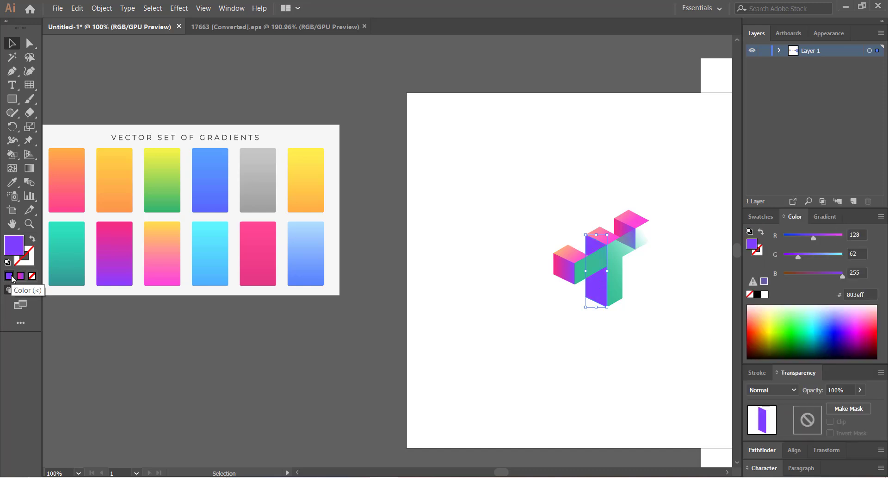
{"action": "key", "text": "ctrl+z"}
{"action": "left_click", "coordinate": [477, 363]}
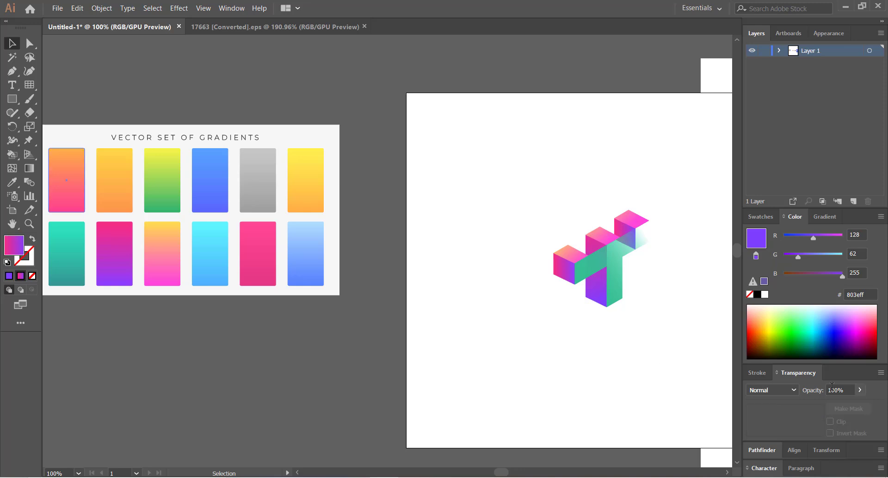
Try to change the pink-to-violet gradient's end stop to dark blue with nothing selected.
{"action": "left_click", "coordinate": [824, 216]}
{"action": "left_click_drag", "start_coordinate": [868, 313], "coordinate": [860, 312]}
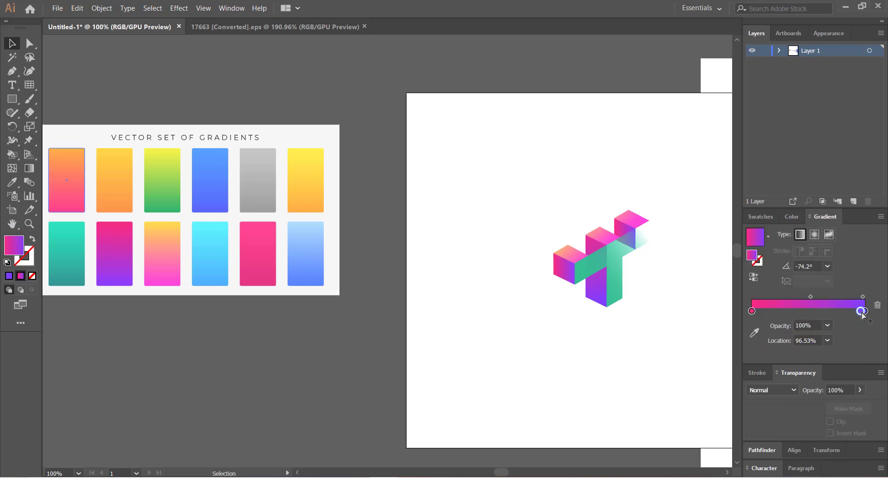
{"action": "key", "text": "ctrl+z"}
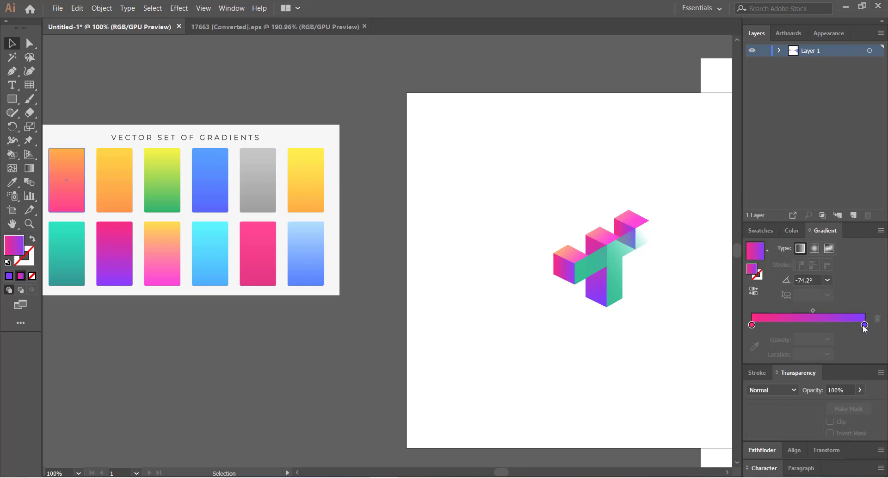
{"action": "left_click", "coordinate": [864, 325]}
{"action": "left_click", "coordinate": [752, 325]}
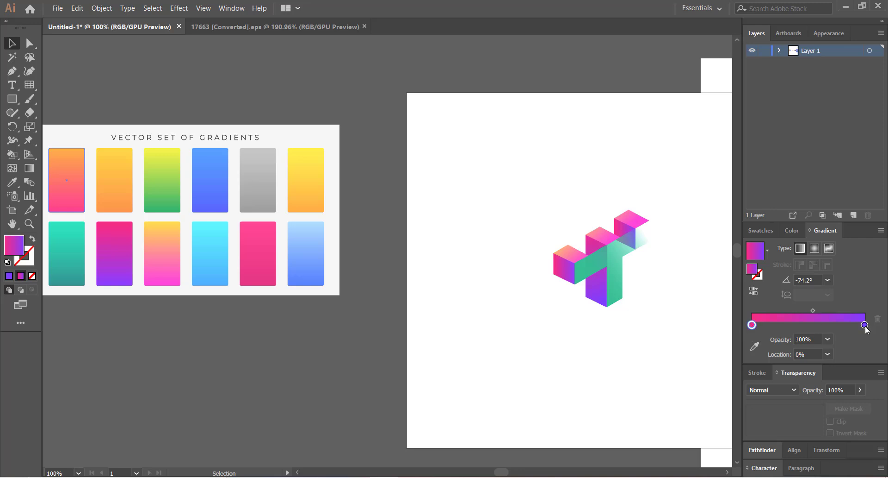
{"action": "left_click", "coordinate": [865, 325]}
{"action": "double_click", "coordinate": [19, 254]}
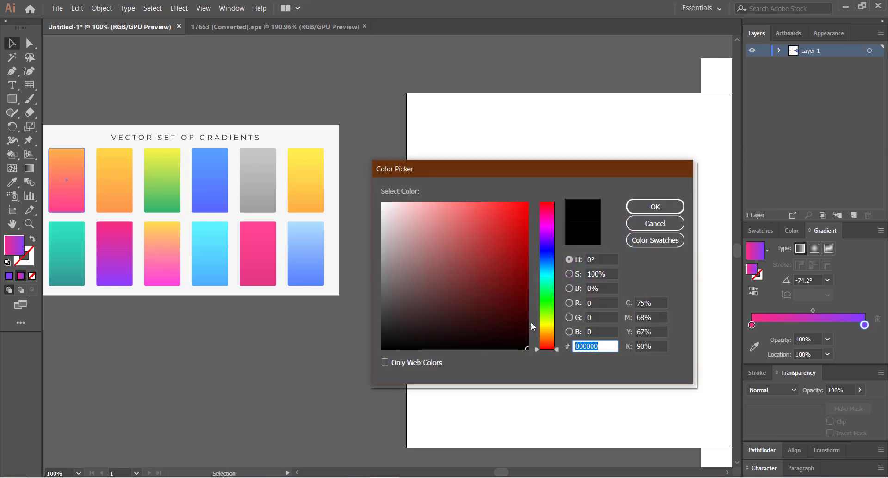
{"action": "left_click", "coordinate": [546, 250]}
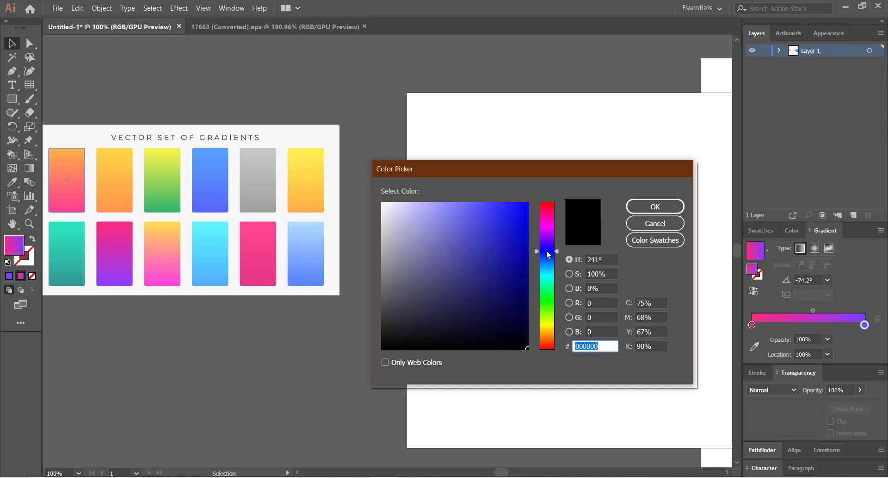
{"action": "left_click", "coordinate": [509, 267]}
{"action": "left_click", "coordinate": [648, 206]}
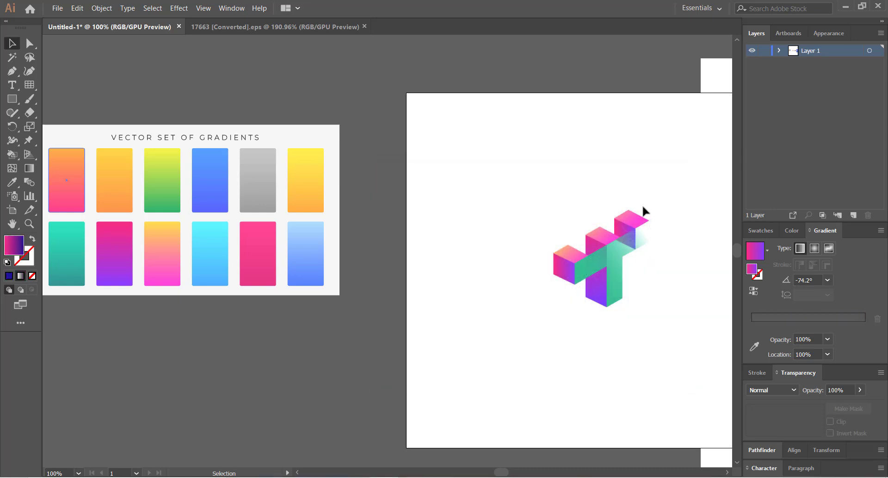
Darken the violet end stop of the column's left-face gradient to R 88, G 2, B 187 (5802bb).
{"action": "left_click", "coordinate": [604, 291]}
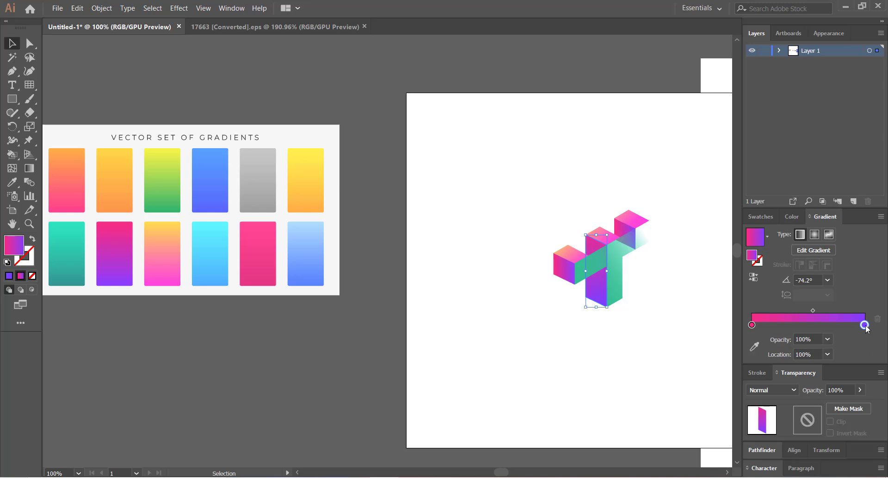
{"action": "double_click", "coordinate": [865, 325]}
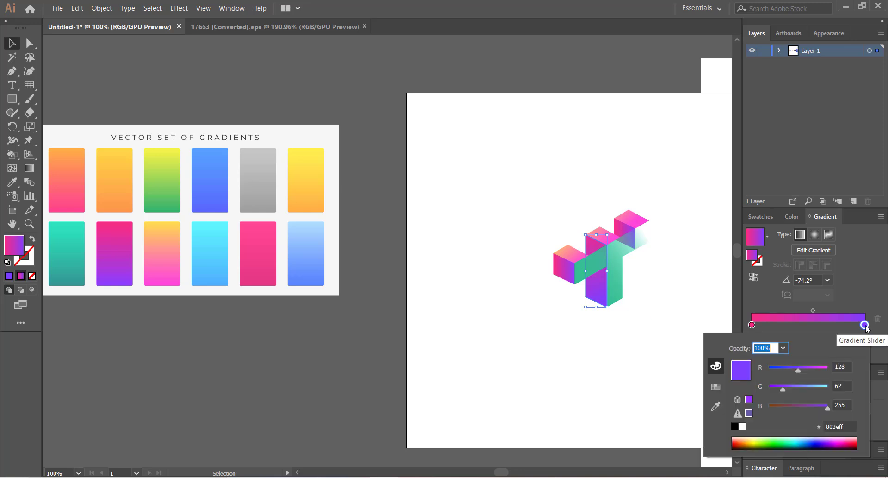
{"action": "left_click", "coordinate": [796, 369]}
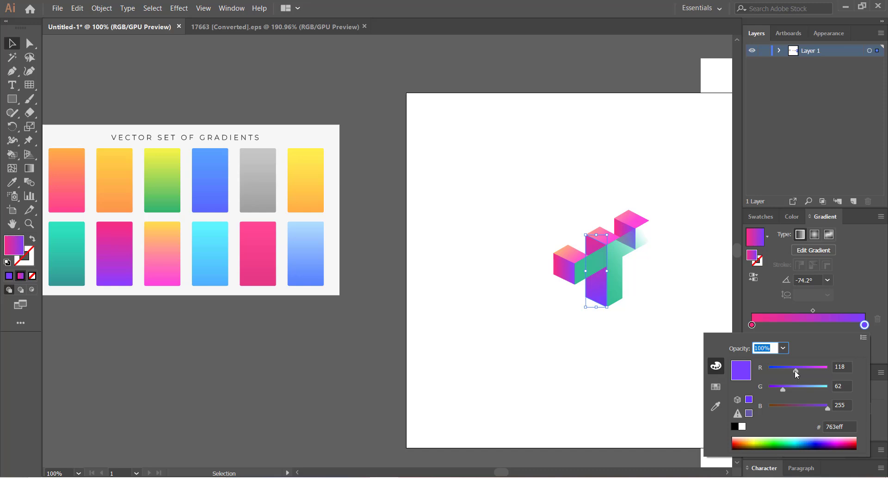
{"action": "left_click", "coordinate": [793, 370]}
{"action": "left_click_drag", "start_coordinate": [785, 392], "coordinate": [782, 391]}
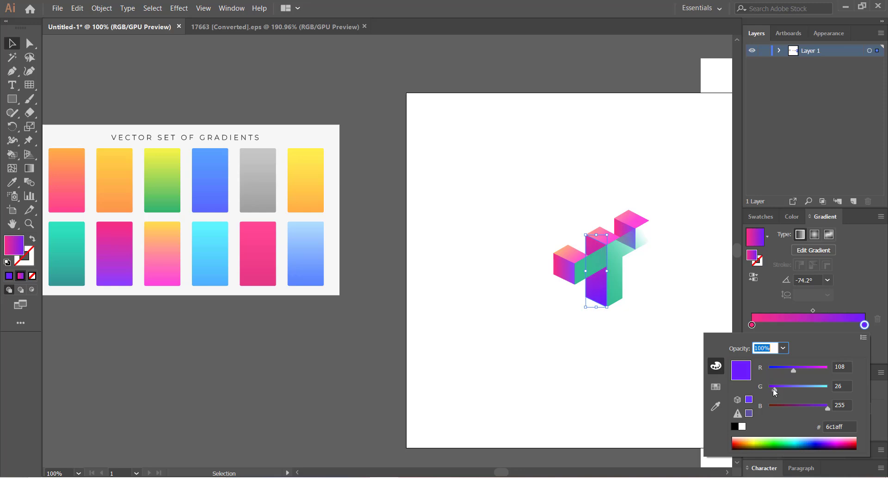
{"action": "left_click_drag", "start_coordinate": [776, 392], "coordinate": [770, 391]}
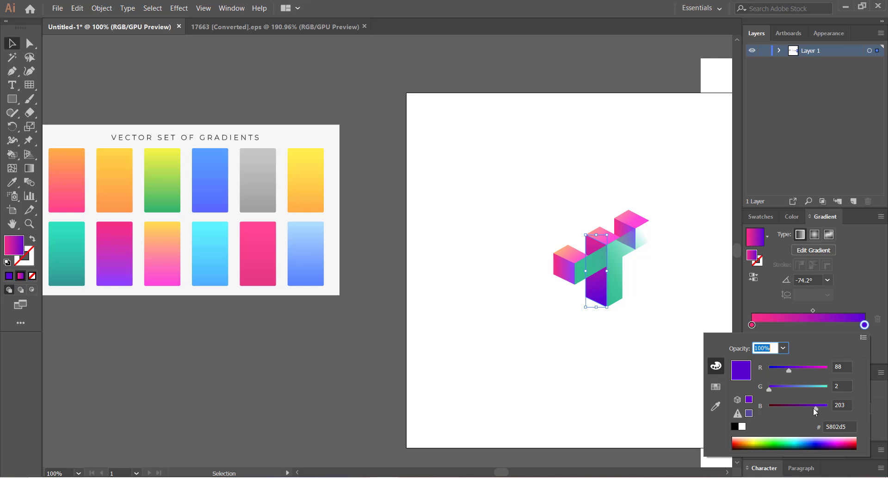
{"action": "left_click_drag", "start_coordinate": [813, 407], "coordinate": [812, 407]}
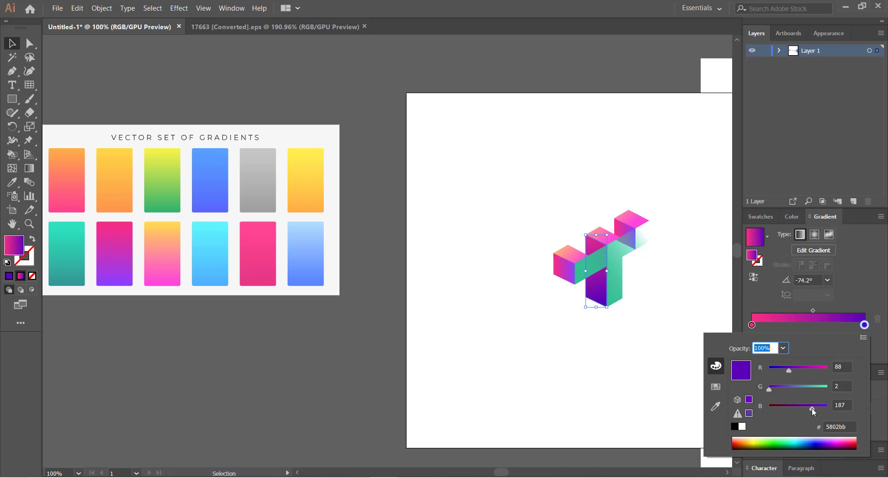
Copy the darkened pink-to-violet gradient from the column's left face to the left faces of the left and upper-right cubes.
{"action": "left_click", "coordinate": [668, 365]}
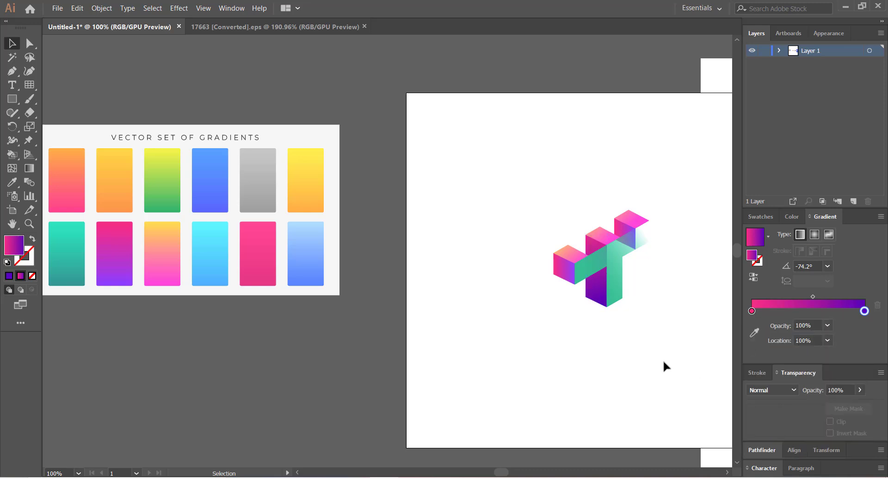
{"action": "left_click_drag", "start_coordinate": [699, 347], "coordinate": [659, 347]}
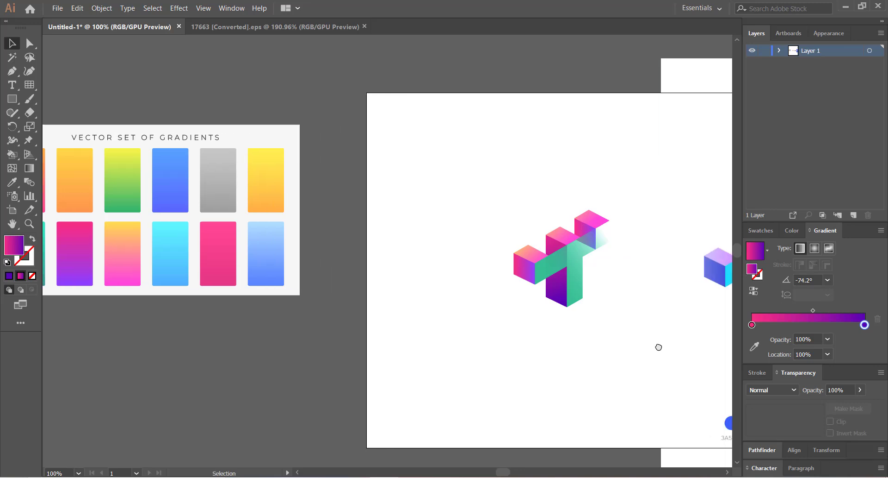
{"action": "left_click", "coordinate": [521, 272]}
{"action": "key", "text": "i"}
{"action": "left_click", "coordinate": [558, 276]}
{"action": "key", "text": "v"}
{"action": "left_click", "coordinate": [584, 232]}
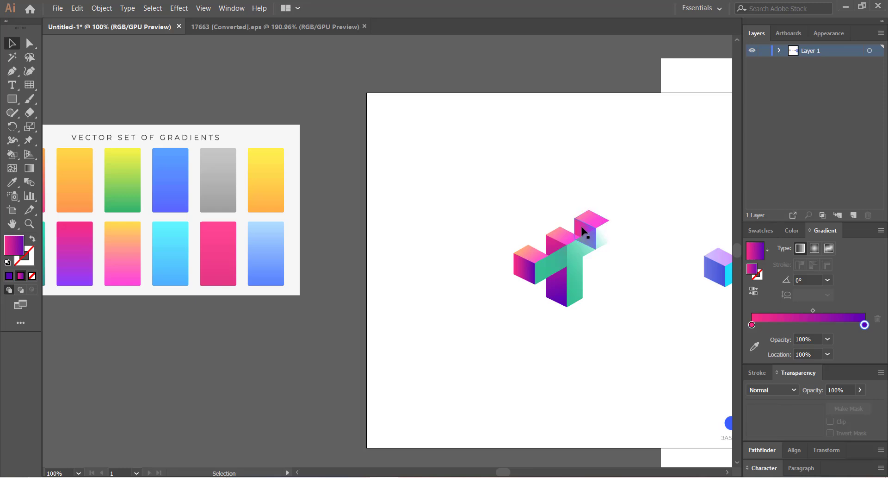
{"action": "left_click", "coordinate": [512, 226]}
Redraw the left cube's left-face gradient diagonally at -40° and shift its midpoint towards the pink stop.
{"action": "left_click_drag", "start_coordinate": [578, 192], "coordinate": [465, 210]}
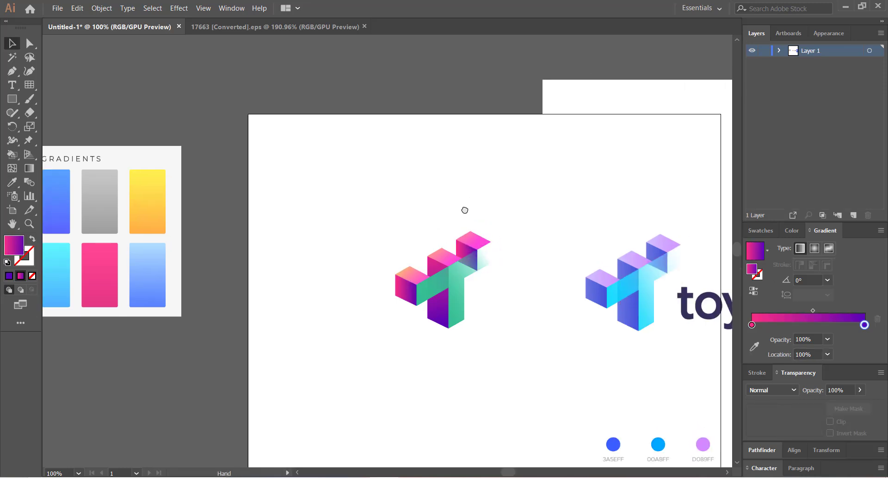
{"action": "left_click", "coordinate": [402, 289]}
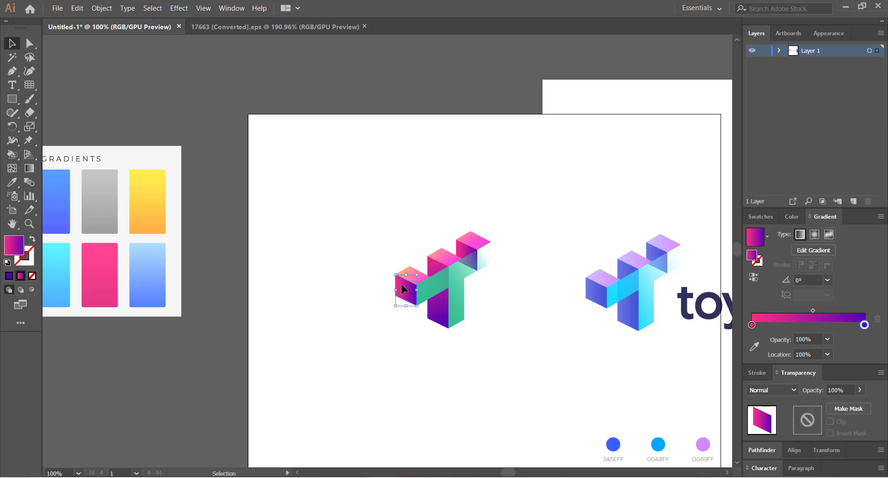
{"action": "key", "text": "g"}
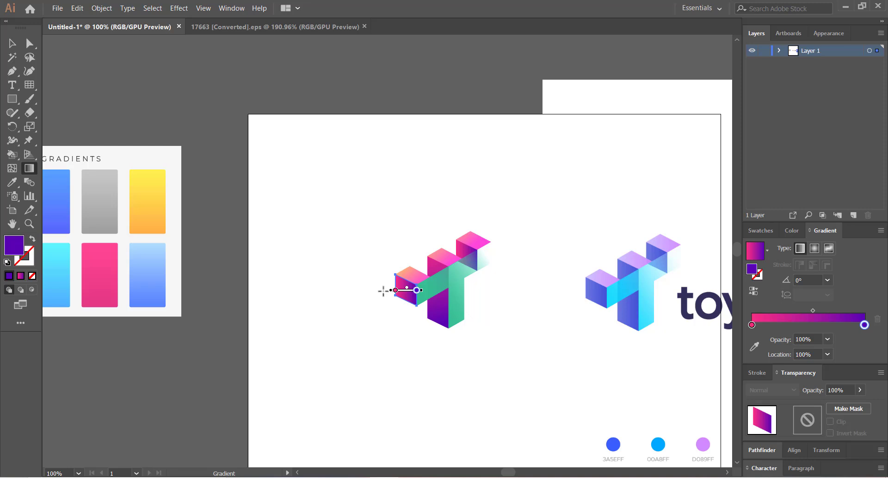
{"action": "left_click_drag", "start_coordinate": [383, 290], "coordinate": [422, 307]}
{"action": "left_click_drag", "start_coordinate": [381, 273], "coordinate": [416, 303]}
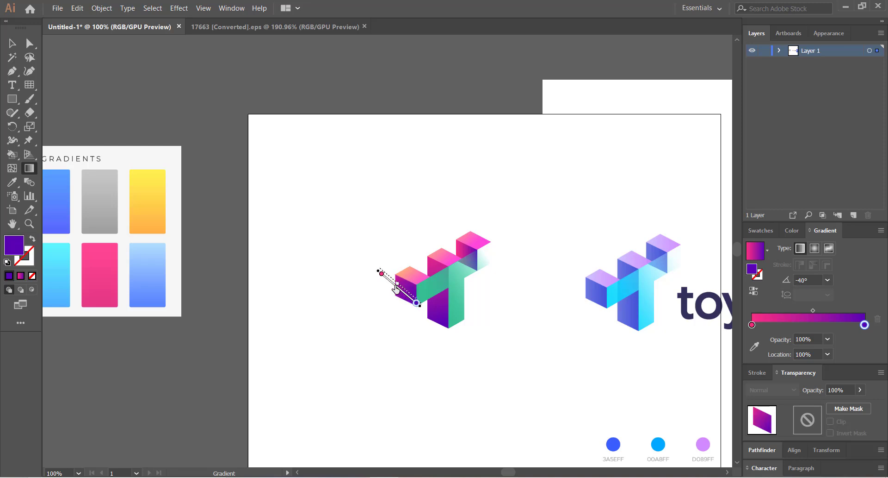
{"action": "key", "text": "v"}
{"action": "left_click", "coordinate": [366, 313]}
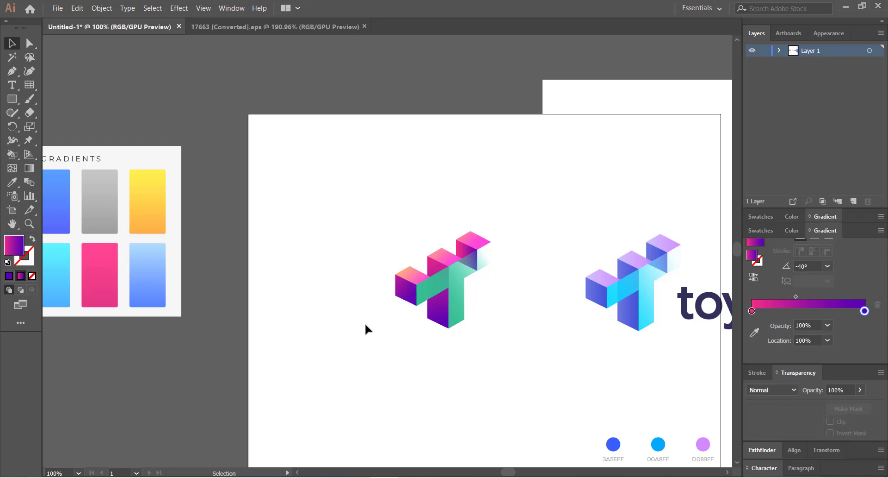
Copy the left cube's left-face gradient to the left face of the upper-right cube, and deselect it.
{"action": "key", "text": "ctrl+="}
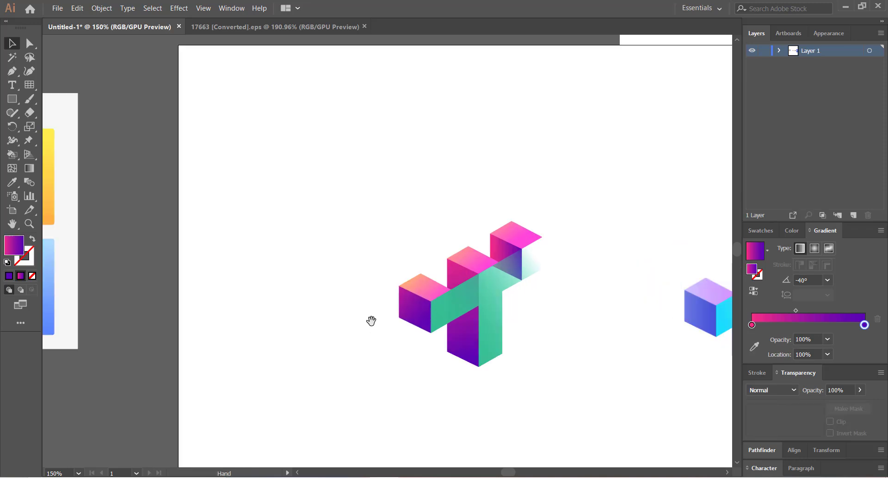
{"action": "left_click_drag", "start_coordinate": [371, 320], "coordinate": [364, 345]}
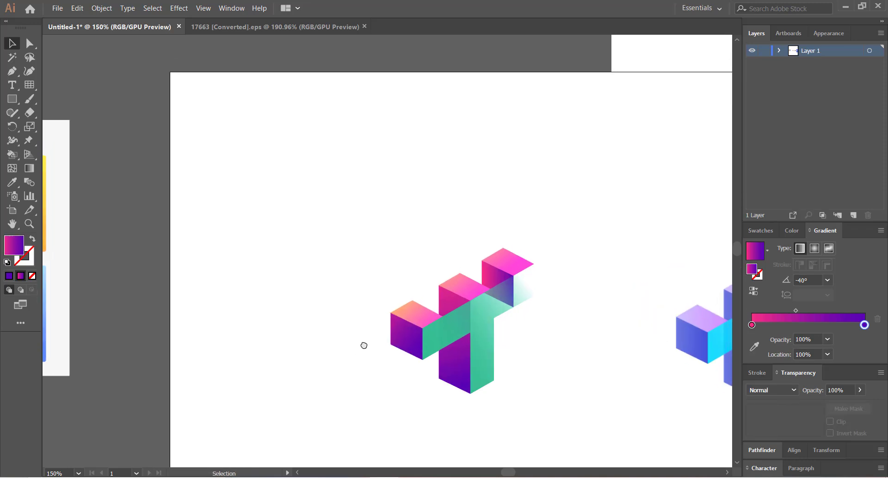
{"action": "left_click", "coordinate": [495, 278]}
{"action": "key", "text": "i"}
{"action": "left_click", "coordinate": [410, 331]}
{"action": "key", "text": "v"}
{"action": "left_click", "coordinate": [398, 267]}
Redraw the upper-right cube's left-face gradient diagonally at -26.7° with its midpoint closer to the pink stop.
{"action": "left_click", "coordinate": [492, 268]}
{"action": "key", "text": "ctrl+="}
{"action": "key", "text": "ctrl+="}
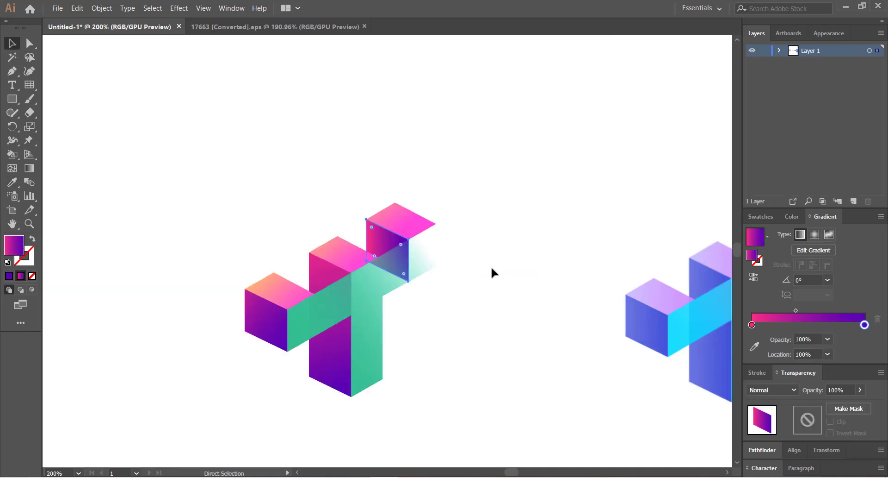
{"action": "left_click_drag", "start_coordinate": [368, 282], "coordinate": [505, 324]}
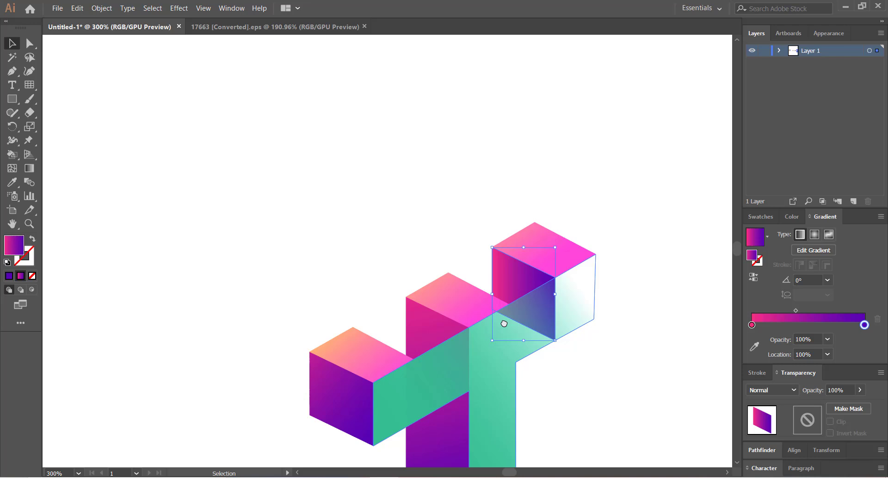
{"action": "key", "text": "g"}
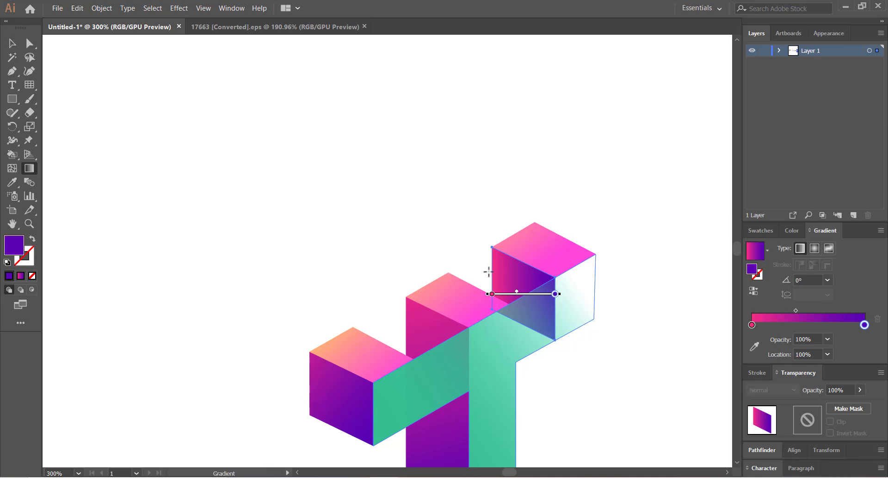
{"action": "left_click_drag", "start_coordinate": [475, 255], "coordinate": [551, 302]}
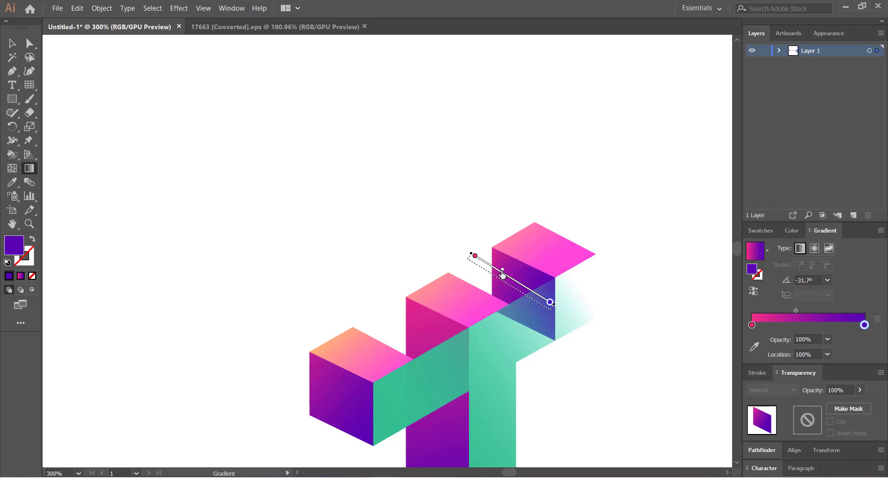
{"action": "left_click_drag", "start_coordinate": [493, 266], "coordinate": [498, 268]}
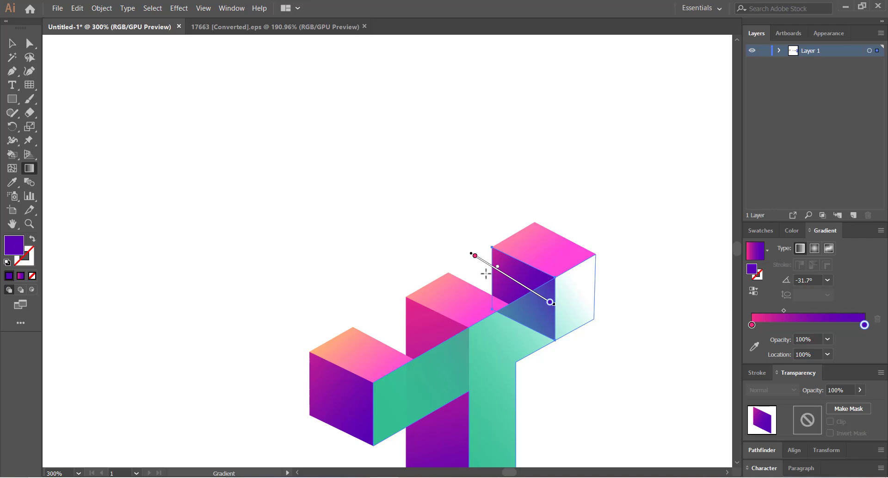
{"action": "mouse_move", "coordinate": [479, 271]}
{"action": "left_mouse_down"}
{"action": "mouse_move", "coordinate": [552, 308]}
{"action": "mouse_move", "coordinate": [490, 275]}
{"action": "left_mouse_up"}
{"action": "left_click_drag", "start_coordinate": [491, 278], "coordinate": [486, 275]}
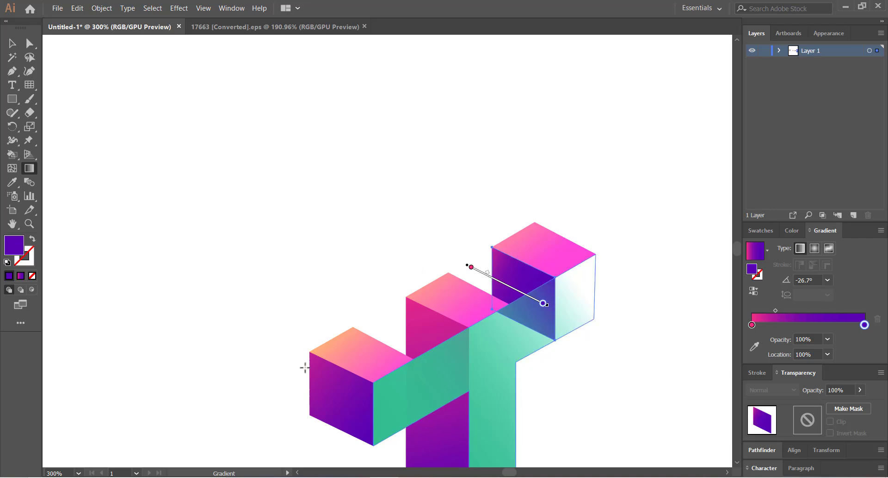
{"action": "key", "text": "v"}
{"action": "left_click", "coordinate": [342, 399]}
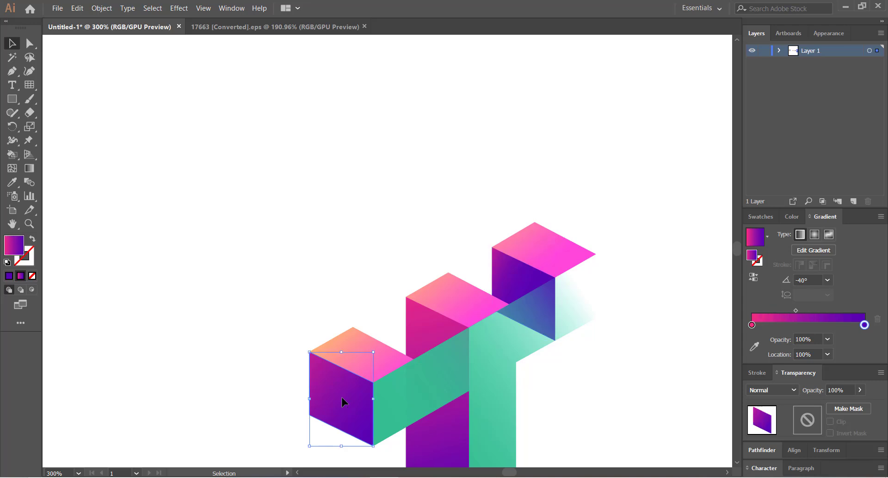
{"action": "key", "text": "g"}
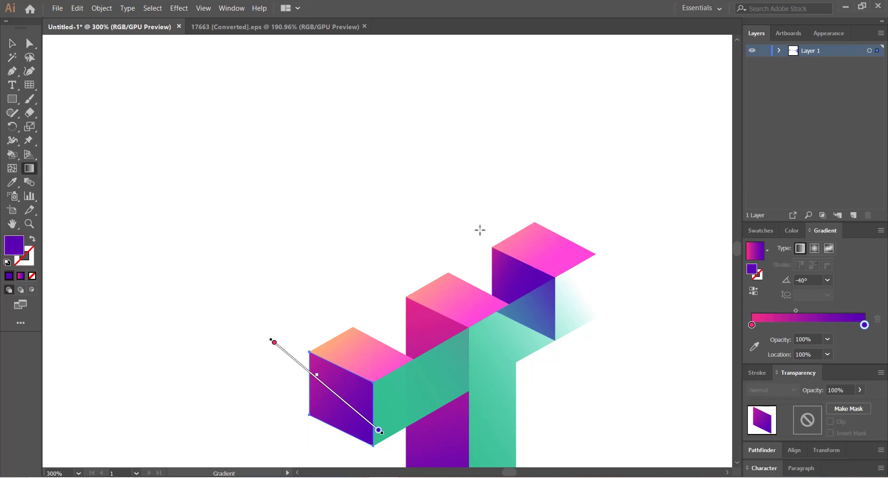
{"action": "left_click_drag", "start_coordinate": [473, 220], "coordinate": [506, 235]}
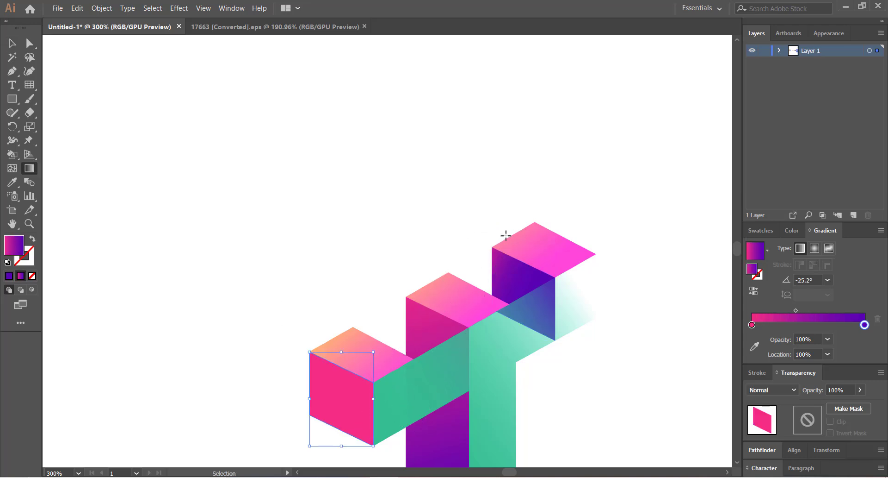
{"action": "key", "text": "ctrl+z"}
{"action": "key", "text": "v"}
{"action": "left_click", "coordinate": [307, 284]}
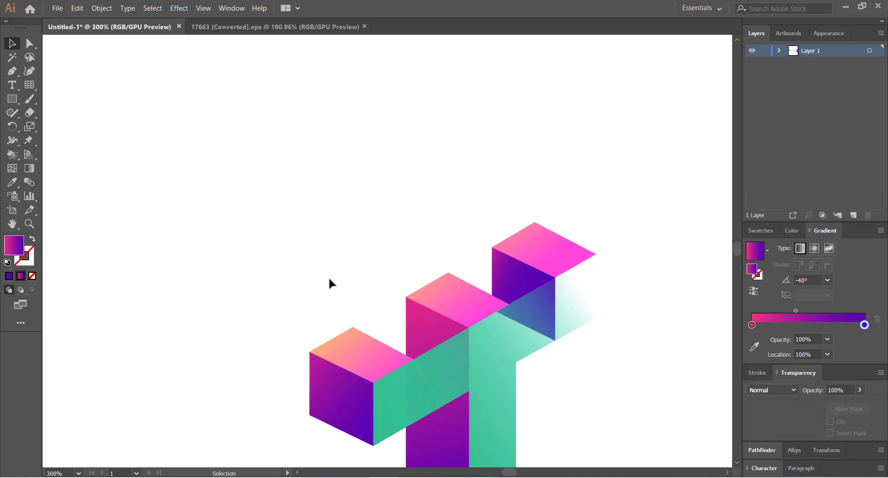
Redraw the upper-right cube's left-face gradient as a longer diagonal at -33.8° extending past both sides of the face.
{"action": "left_click", "coordinate": [525, 282]}
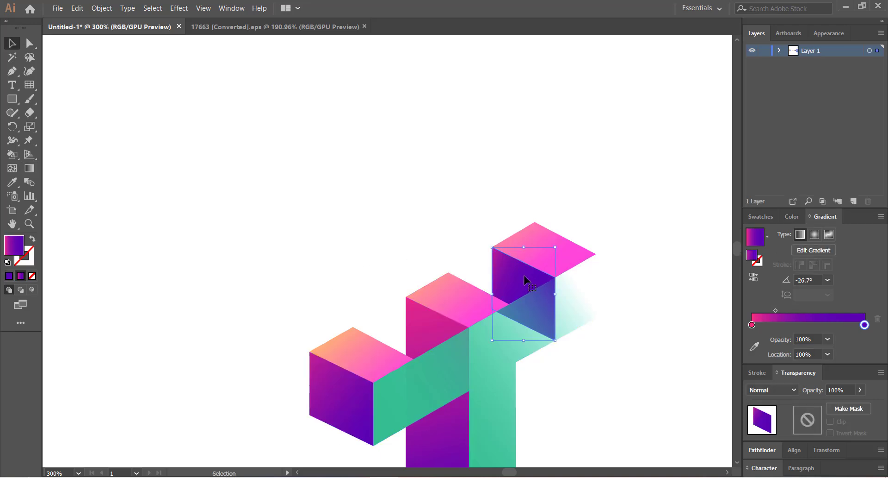
{"action": "key", "text": "g"}
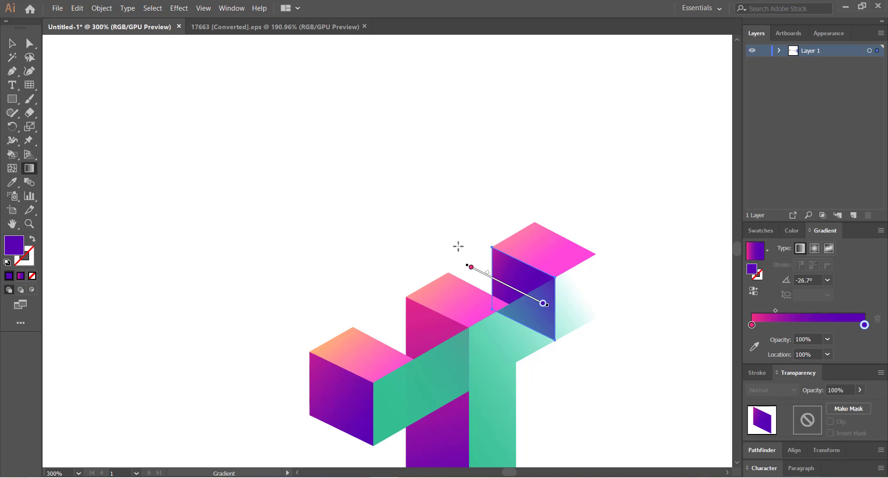
{"action": "left_click_drag", "start_coordinate": [458, 247], "coordinate": [595, 337]}
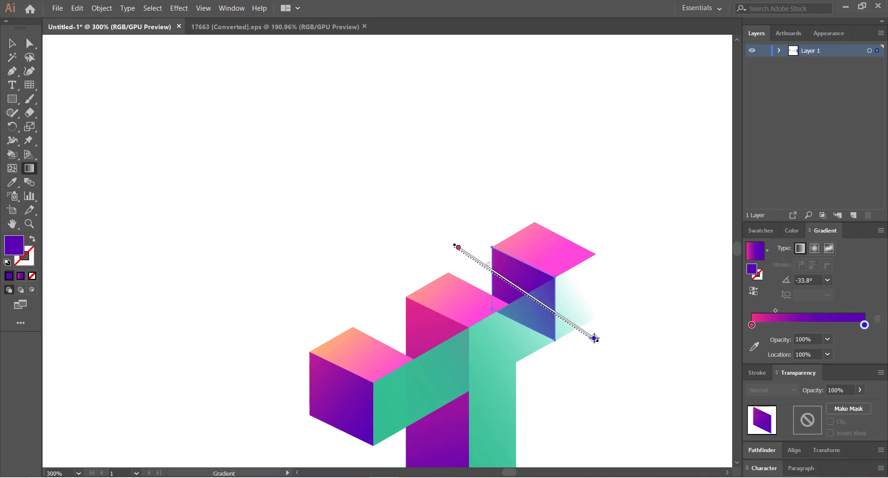
{"action": "key", "text": "v"}
{"action": "left_click", "coordinate": [300, 290]}
Copy the left cube's left-face gradient to the tall column's left face, and deselect it.
{"action": "left_click_drag", "start_coordinate": [319, 291], "coordinate": [332, 200]}
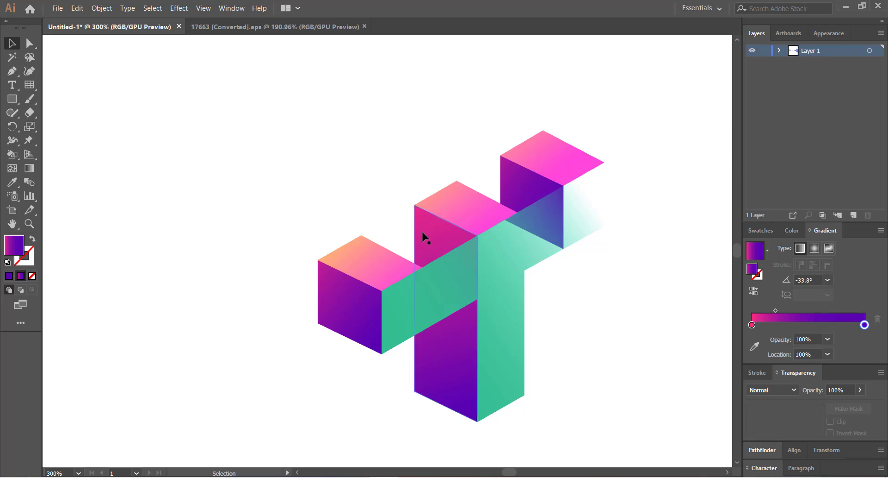
{"action": "left_click", "coordinate": [420, 236]}
{"action": "key", "text": "i"}
{"action": "left_click", "coordinate": [352, 303]}
{"action": "key", "text": "v"}
{"action": "left_click", "coordinate": [313, 195]}
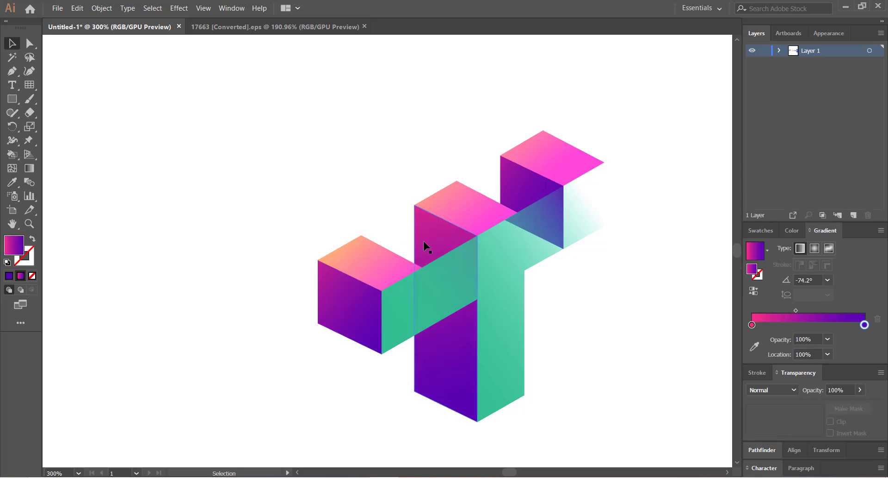
Redraw the column's left-face gradient at 135° so pink starts at the lower right and violet ends at the upper left.
{"action": "left_click", "coordinate": [432, 243]}
{"action": "key", "text": "g"}
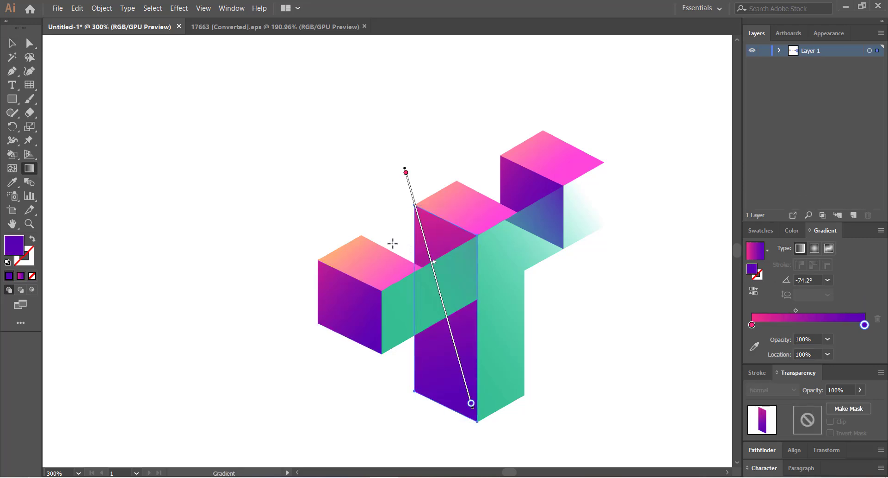
{"action": "mouse_move", "coordinate": [456, 211]}
{"action": "left_mouse_down"}
{"action": "mouse_move", "coordinate": [440, 251]}
{"action": "mouse_move", "coordinate": [417, 434]}
{"action": "mouse_move", "coordinate": [432, 391]}
{"action": "left_mouse_up"}
{"action": "left_click_drag", "start_coordinate": [408, 420], "coordinate": [359, 232]}
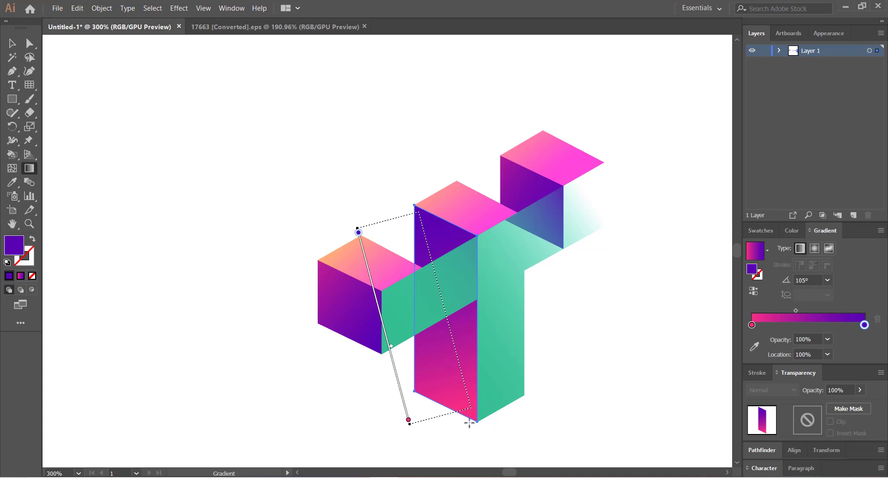
{"action": "mouse_move", "coordinate": [562, 398]}
{"action": "left_mouse_down"}
{"action": "mouse_move", "coordinate": [303, 273]}
{"action": "mouse_move", "coordinate": [407, 309]}
{"action": "mouse_move", "coordinate": [389, 302]}
{"action": "left_mouse_up"}
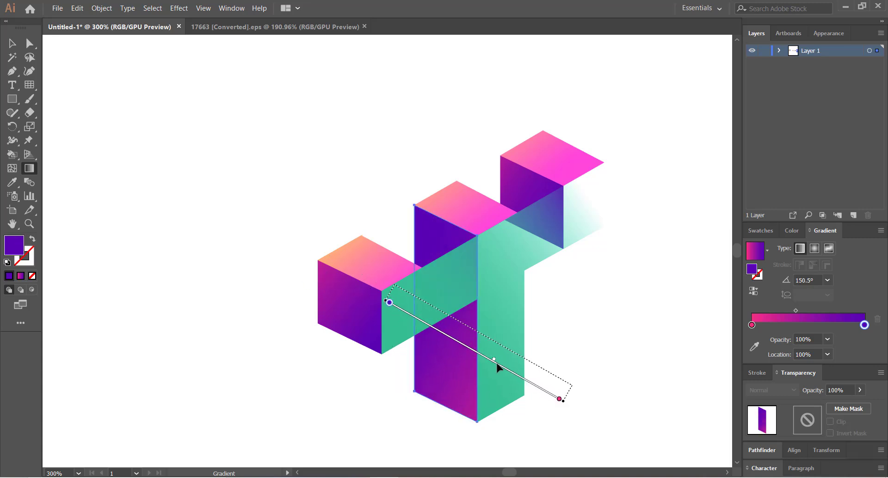
{"action": "mouse_move", "coordinate": [514, 430]}
{"action": "left_mouse_down"}
{"action": "mouse_move", "coordinate": [338, 208]}
{"action": "mouse_move", "coordinate": [395, 284]}
{"action": "mouse_move", "coordinate": [311, 248]}
{"action": "mouse_move", "coordinate": [334, 249]}
{"action": "left_mouse_up"}
{"action": "key", "text": "v"}
{"action": "left_click", "coordinate": [272, 203]}
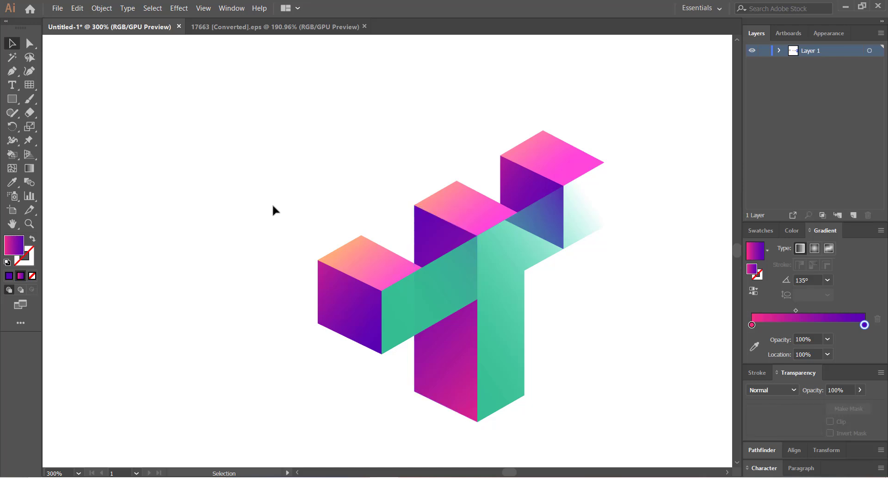
Shift the midpoint of the column's left-face gradient towards the pink stop.
{"action": "left_click", "coordinate": [457, 355]}
{"action": "key", "text": "g"}
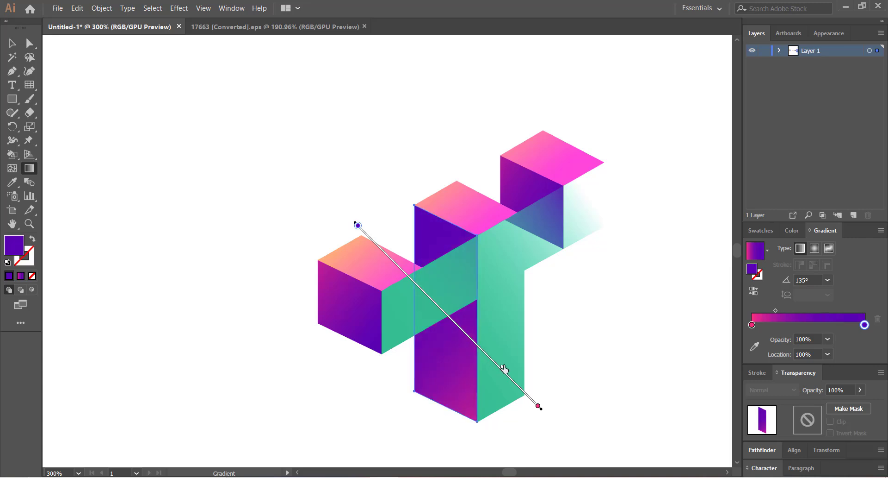
{"action": "key", "text": "v"}
Swap the left cube's left-face gradient stops to violet at 0% and pink at 100%, and redraw it downwards at -83.9°.
{"action": "left_click", "coordinate": [353, 314]}
{"action": "key", "text": "g"}
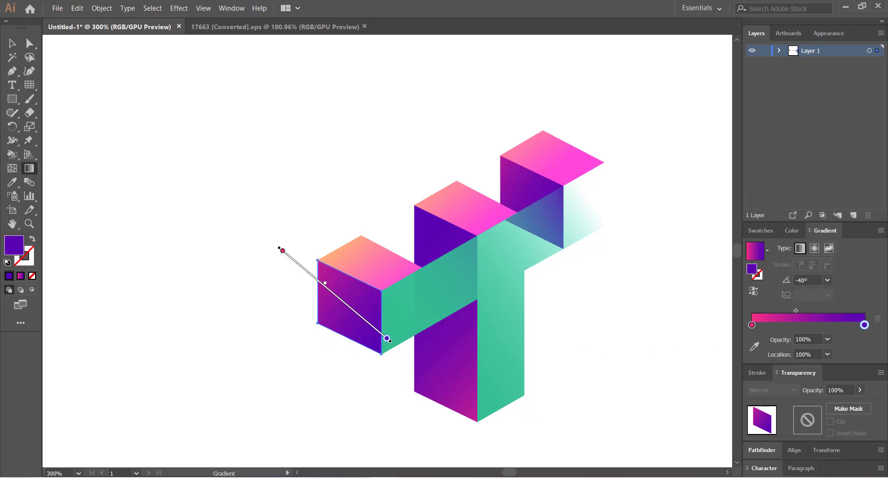
{"action": "mouse_move", "coordinate": [865, 324]}
{"action": "left_mouse_down"}
{"action": "mouse_move", "coordinate": [751, 324]}
{"action": "mouse_move", "coordinate": [849, 324]}
{"action": "left_mouse_up"}
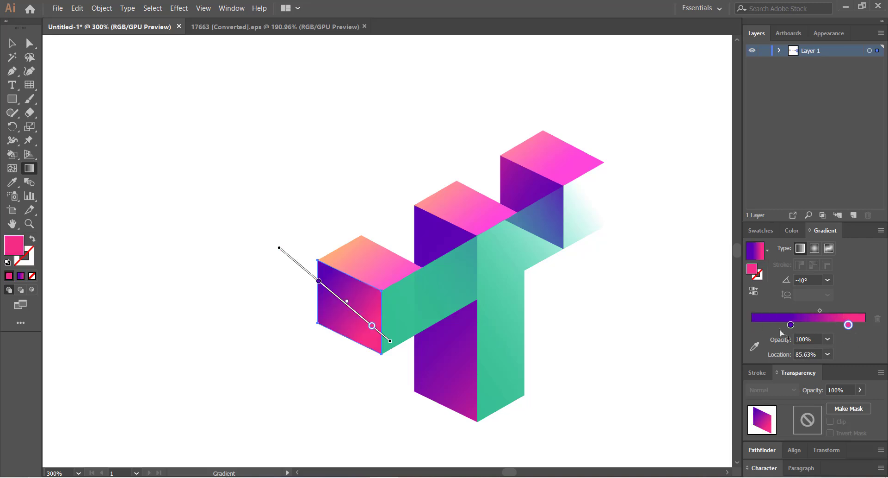
{"action": "left_click_drag", "start_coordinate": [792, 329], "coordinate": [728, 326]}
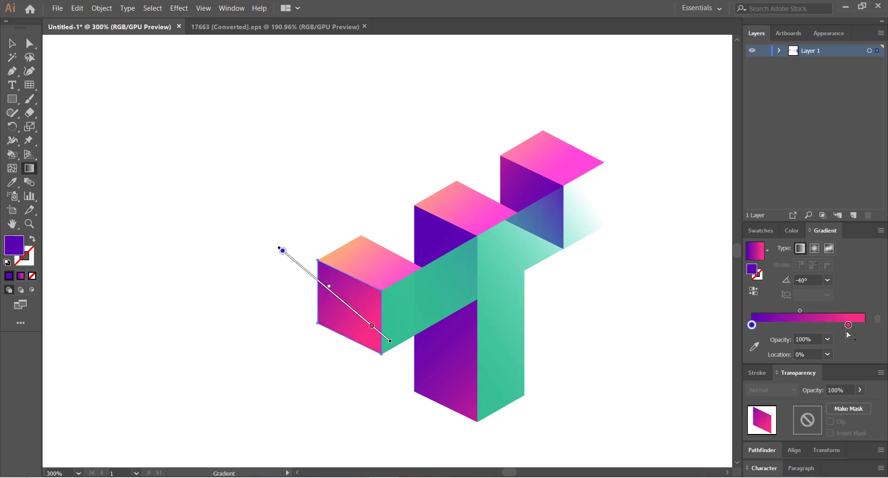
{"action": "left_click_drag", "start_coordinate": [849, 325], "coordinate": [864, 324]}
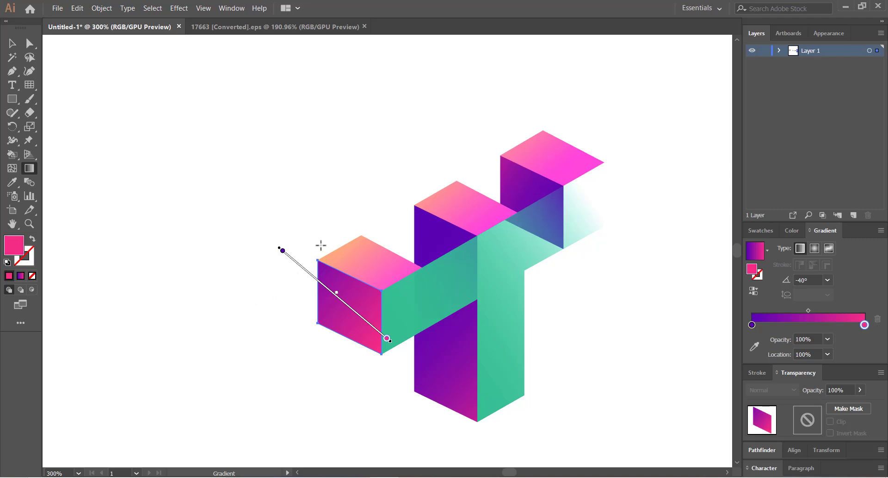
{"action": "left_click_drag", "start_coordinate": [321, 243], "coordinate": [344, 457]}
{"action": "scroll", "coordinate": [366, 261], "scroll_direction": "down", "scroll_amount": 1}
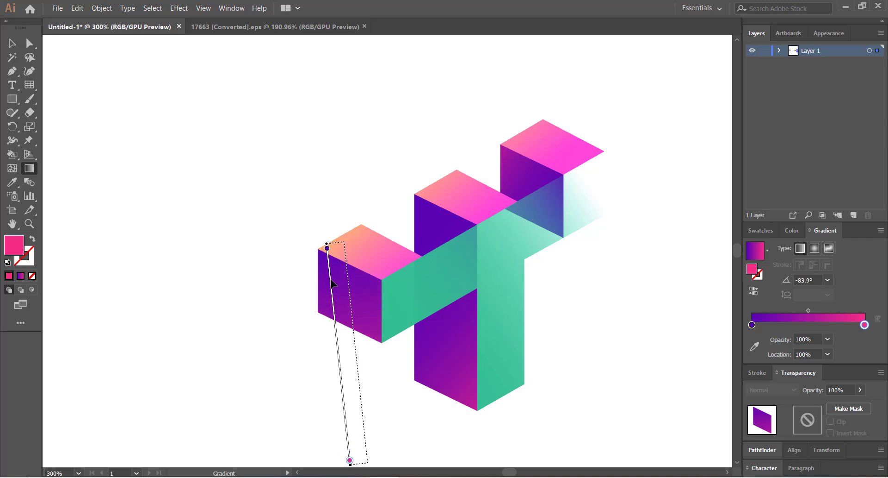
Redraw the right cube's left-face gradient at 95.6° so it runs from pink at the base up to violet, and deselect it.
{"action": "key", "text": "v"}
{"action": "left_click", "coordinate": [244, 232]}
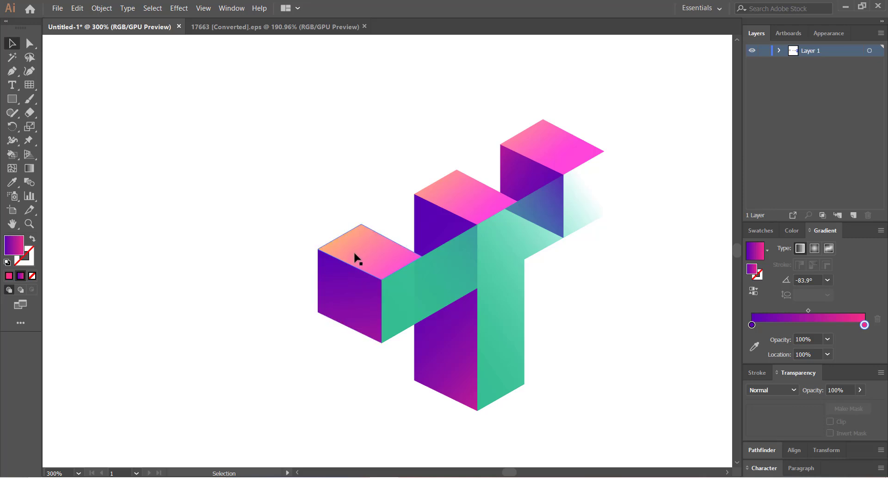
{"action": "left_click", "coordinate": [510, 161]}
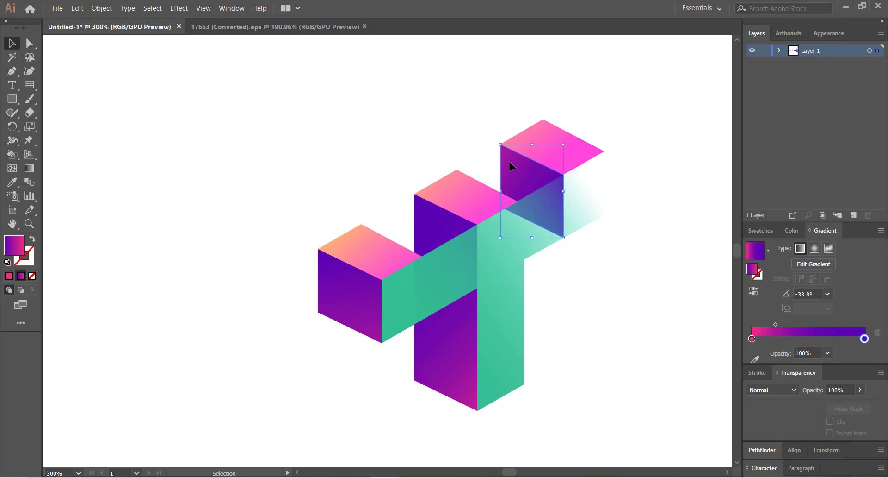
{"action": "key", "text": "g"}
{"action": "left_click_drag", "start_coordinate": [508, 134], "coordinate": [523, 270]}
{"action": "mouse_move", "coordinate": [551, 302]}
{"action": "left_mouse_down"}
{"action": "mouse_move", "coordinate": [509, 110]}
{"action": "mouse_move", "coordinate": [527, 111]}
{"action": "left_mouse_up"}
{"action": "left_click_drag", "start_coordinate": [522, 253], "coordinate": [504, 82]}
{"action": "key", "text": "v"}
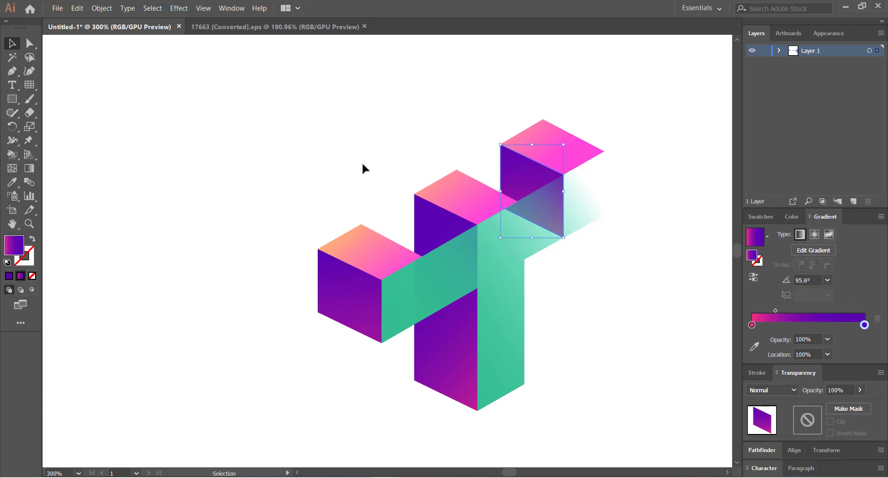
{"action": "left_click", "coordinate": [363, 163]}
Try the solid-looking pink gradient from the swatch set on the logo's top faces.
{"action": "key", "text": "ctrl+minus"}
{"action": "key", "text": "ctrl+minus"}
{"action": "key", "text": "ctrl+minus"}
{"action": "key", "text": "ctrl+minus"}
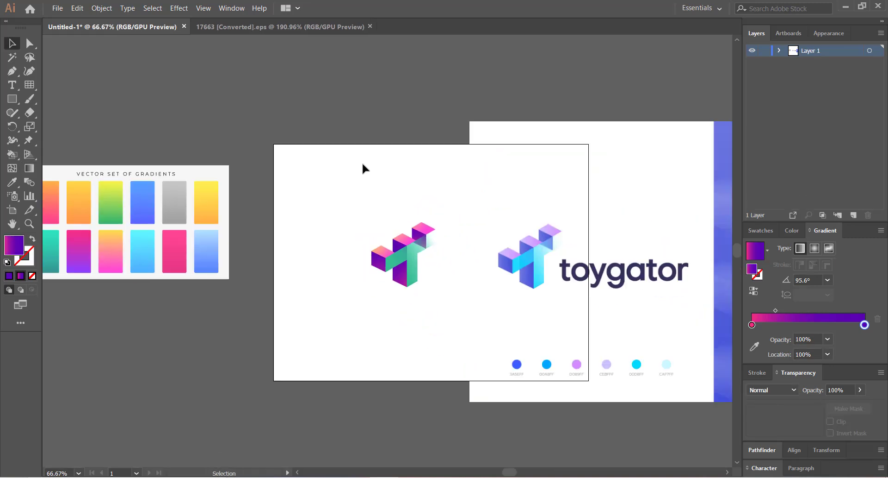
{"action": "left_click_drag", "start_coordinate": [363, 164], "coordinate": [399, 163]}
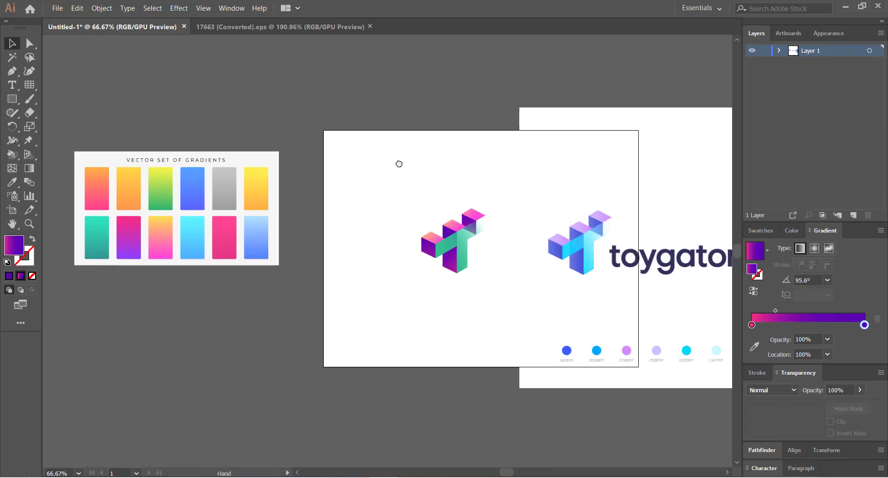
{"action": "left_click_drag", "start_coordinate": [385, 208], "coordinate": [431, 216]}
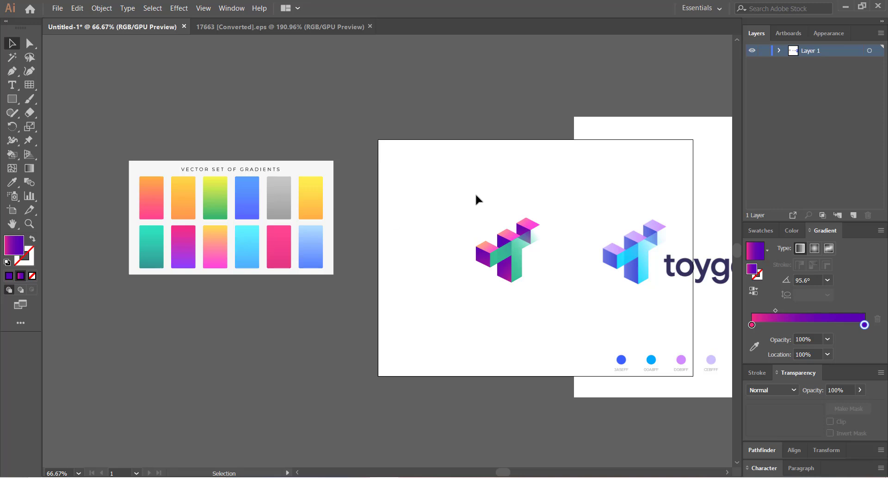
{"action": "left_click", "coordinate": [487, 248]}
{"action": "key", "text": "i"}
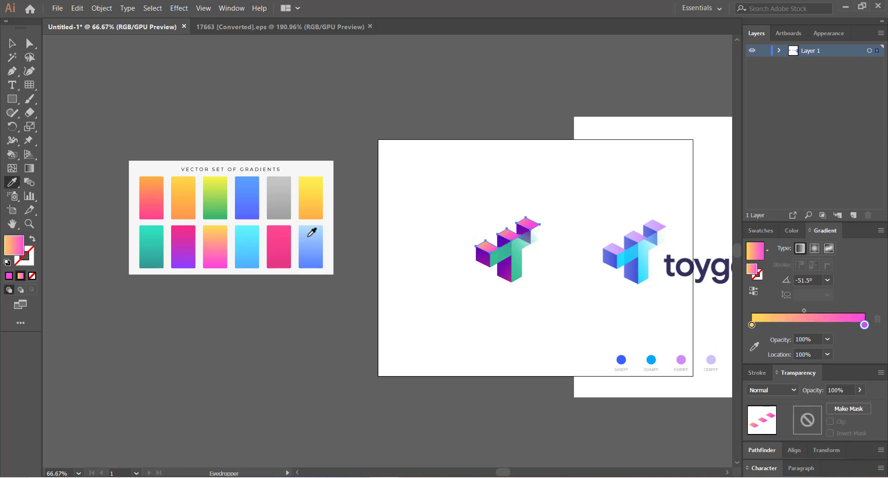
{"action": "left_click", "coordinate": [279, 236]}
{"action": "key", "text": "v"}
{"action": "left_click", "coordinate": [456, 288]}
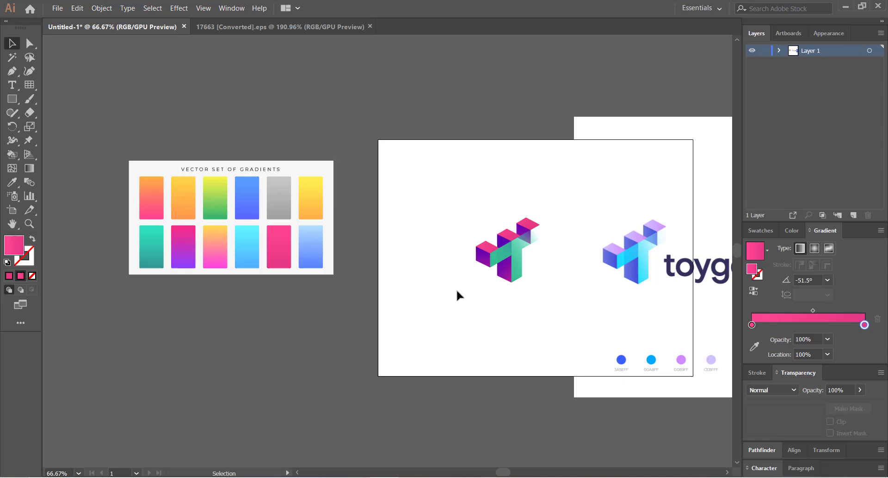
Apply the yellow-to-magenta gradient from the swatch set to the logo's top faces.
{"action": "left_click", "coordinate": [488, 248]}
{"action": "key", "text": "i"}
{"action": "left_click", "coordinate": [227, 245]}
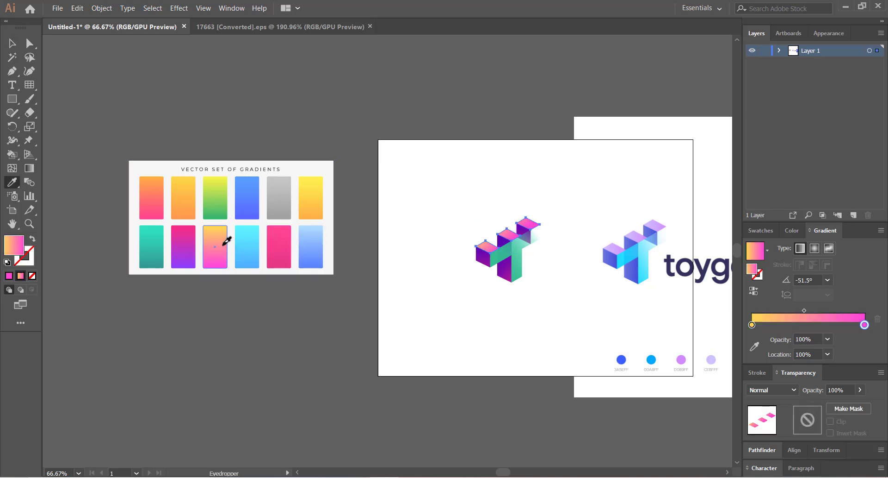
{"action": "key", "text": "v"}
{"action": "left_click", "coordinate": [346, 308]}
Try the yellow-to-orange gradient from the swatch set on the logo's top faces.
{"action": "left_click", "coordinate": [487, 247]}
{"action": "key", "text": "i"}
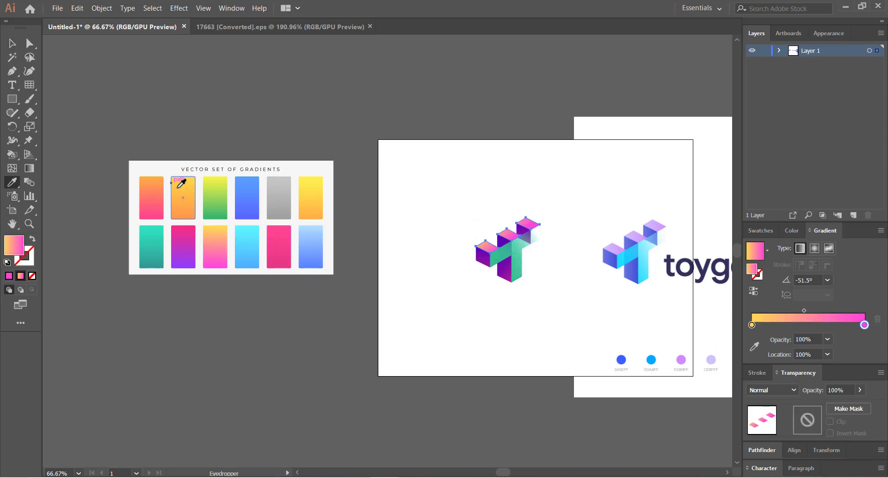
{"action": "left_click", "coordinate": [183, 184]}
{"action": "key", "text": "v"}
{"action": "left_click", "coordinate": [407, 301]}
Try the light-blue-to-blue gradient from the swatch set on the logo's top faces.
{"action": "left_click", "coordinate": [483, 252]}
{"action": "key", "text": "i"}
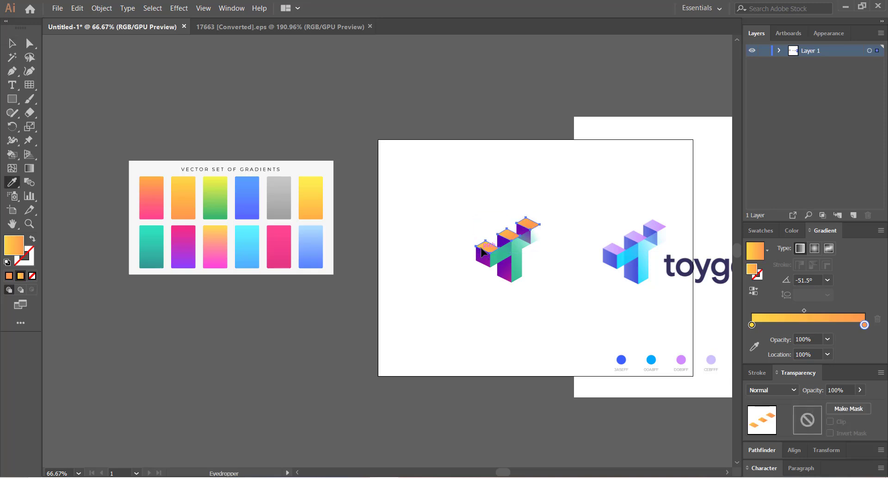
{"action": "left_click", "coordinate": [302, 246]}
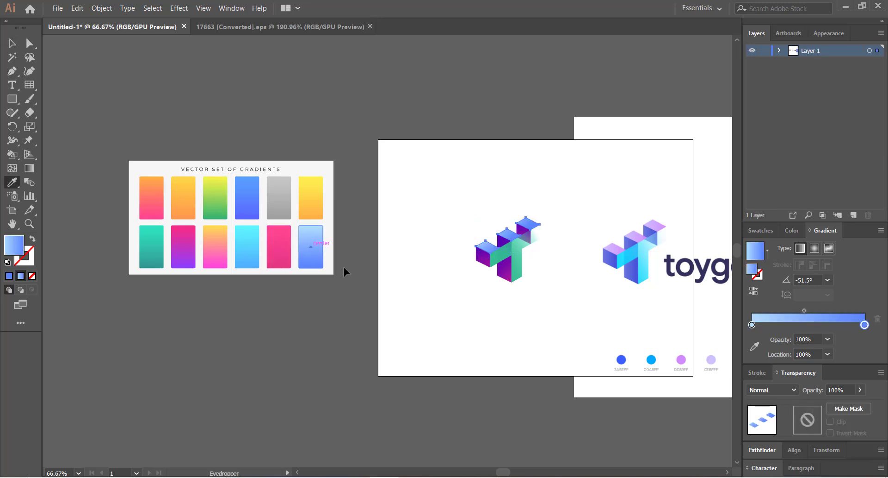
{"action": "key", "text": "v"}
{"action": "left_click", "coordinate": [421, 295]}
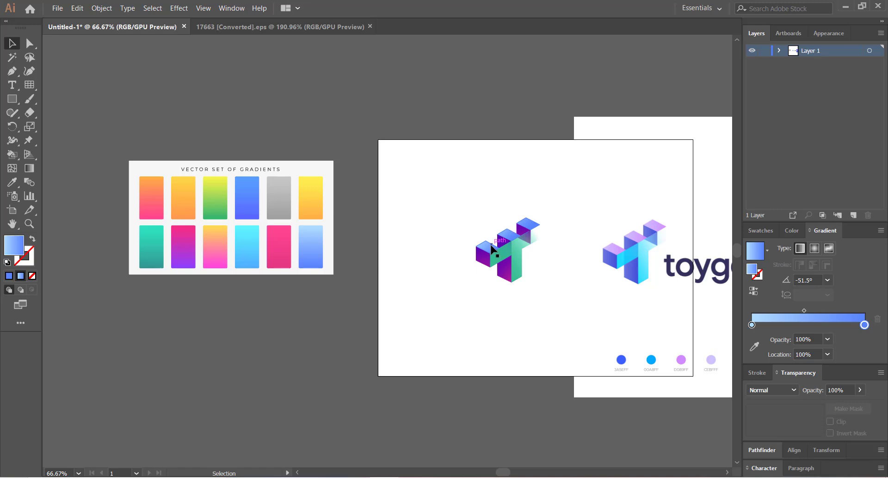
Try the grey, blue and yellow-to-green gradients from the swatch set on the logo's top faces.
{"action": "left_click", "coordinate": [495, 250]}
{"action": "key", "text": "i"}
{"action": "left_click", "coordinate": [280, 193]}
{"action": "left_click", "coordinate": [254, 191]}
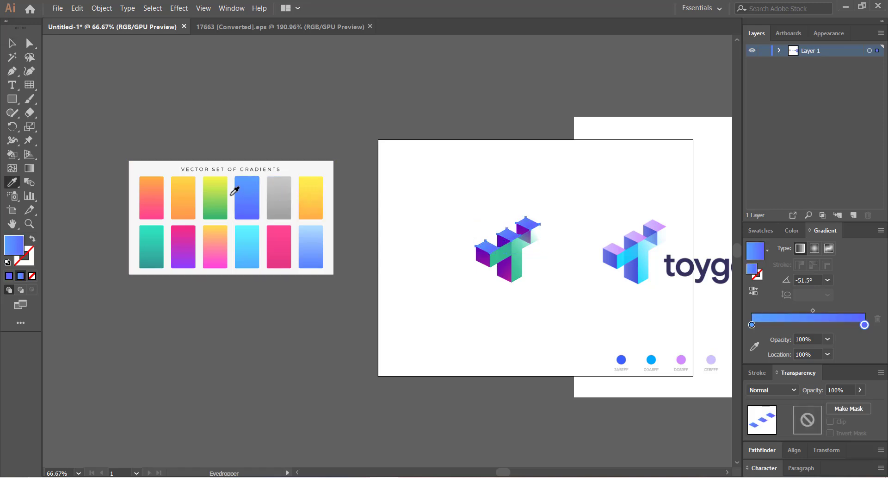
{"action": "left_click", "coordinate": [224, 193]}
{"action": "key", "text": "v"}
{"action": "left_click", "coordinate": [482, 297]}
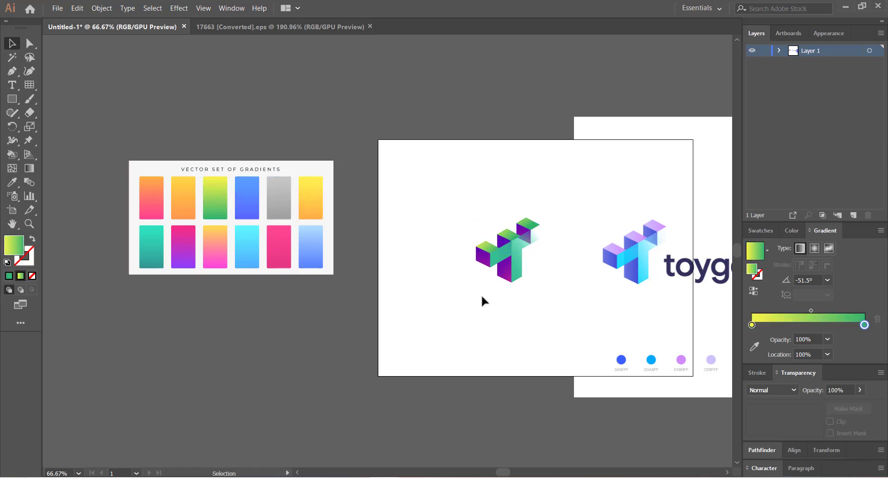
Apply the orange-to-pink gradient from the swatch set to the logo's top faces, and deselect them.
{"action": "left_click", "coordinate": [491, 248]}
{"action": "key", "text": "i"}
{"action": "left_click", "coordinate": [154, 203]}
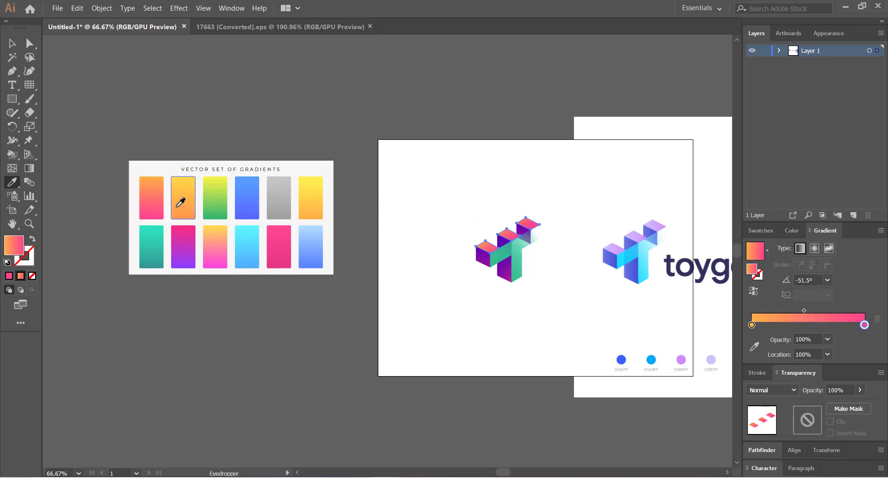
{"action": "key", "text": "v"}
{"action": "left_click", "coordinate": [484, 343]}
Examine the recoloured logo beside the toygator reference at several magnifications.
{"action": "left_click_drag", "start_coordinate": [484, 344], "coordinate": [409, 335]}
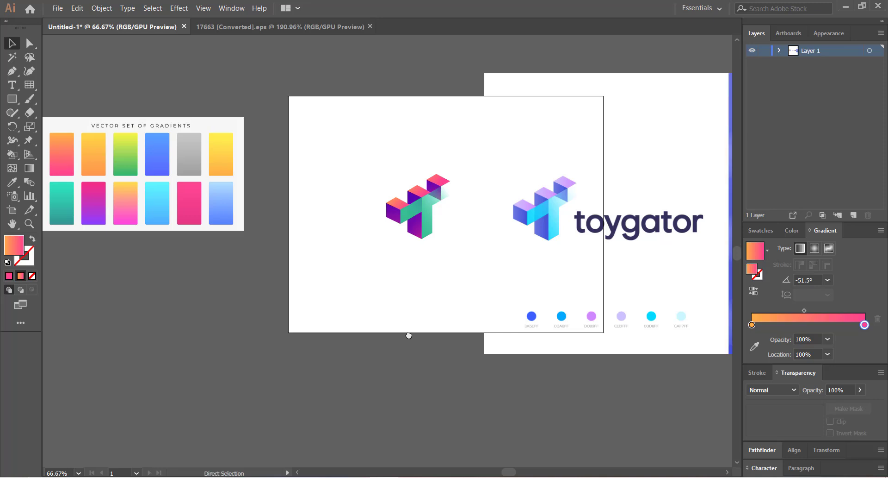
{"action": "key", "text": "ctrl+minus"}
{"action": "left_click_drag", "start_coordinate": [389, 267], "coordinate": [418, 293]}
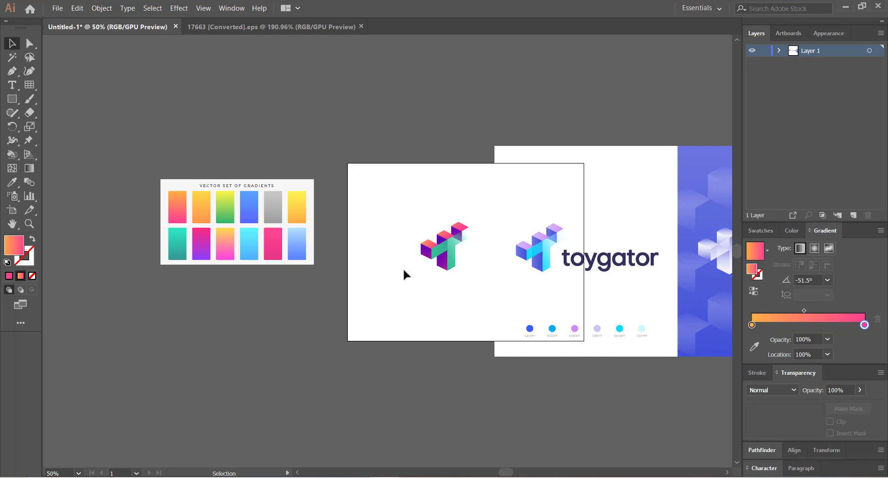
{"action": "key", "text": "ctrl+plus"}
{"action": "key", "text": "ctrl+plus"}
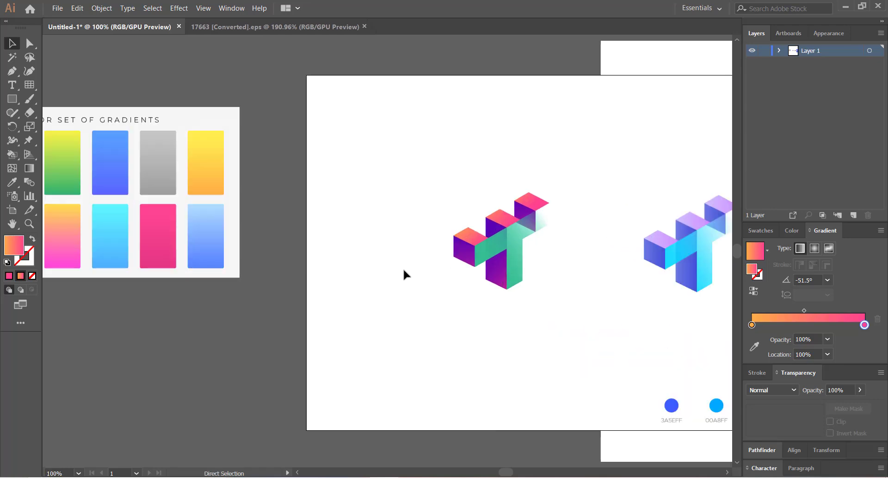
{"action": "key", "text": "ctrl+plus"}
{"action": "key", "text": "ctrl+minus"}
{"action": "key", "text": "ctrl"}
{"action": "key", "text": "ctrl+minus"}
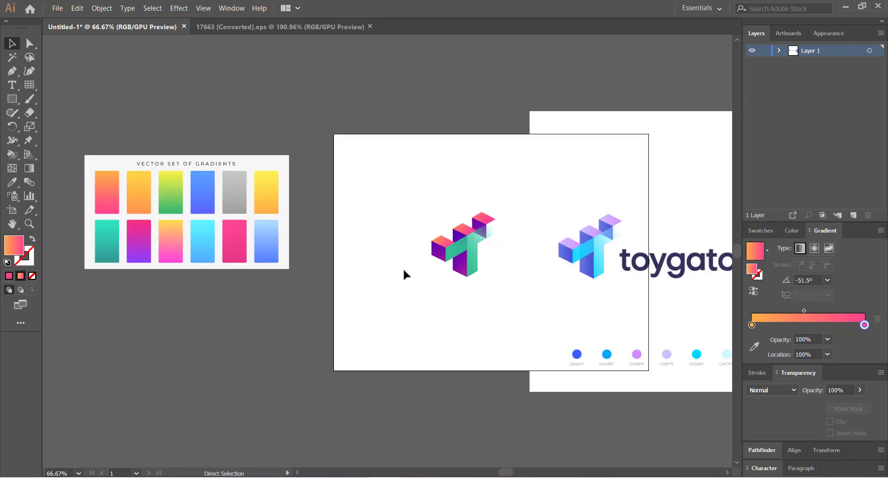
Try the yellow-to-green gradient from the swatch set on the tall column's left face.
{"action": "key", "text": "space"}
{"action": "left_click_drag", "start_coordinate": [407, 268], "coordinate": [449, 290]}
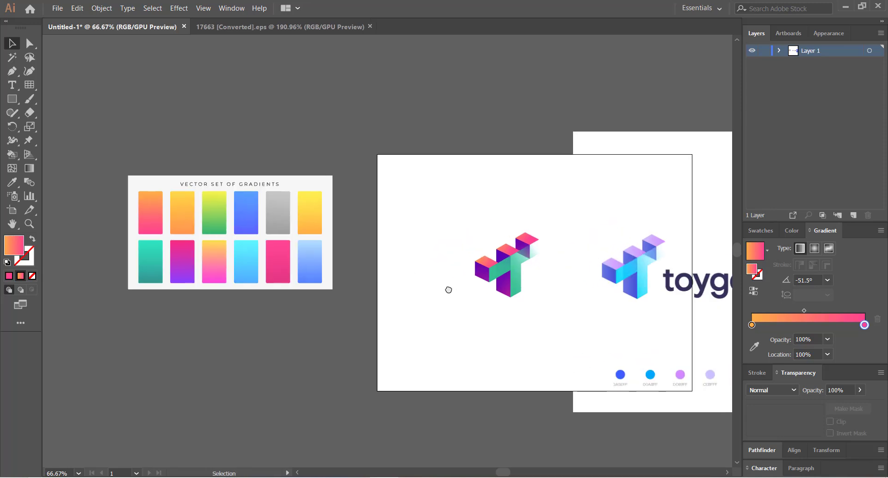
{"action": "left_click", "coordinate": [502, 294]}
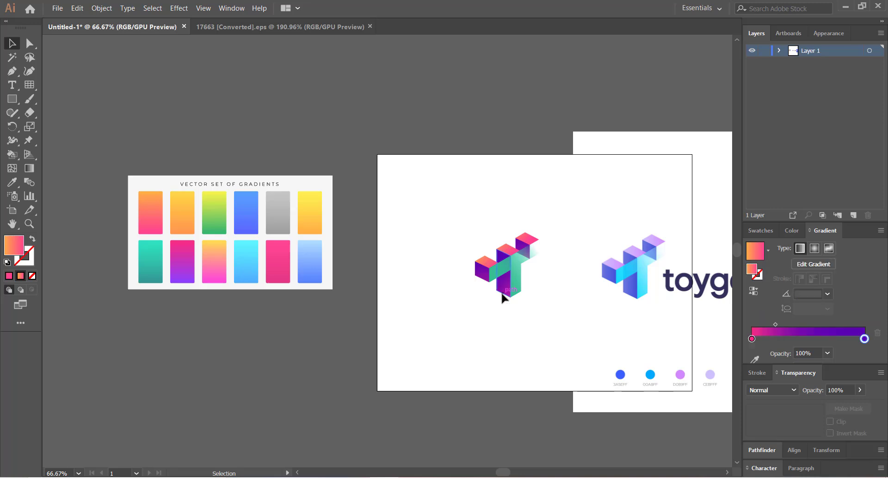
{"action": "key", "text": "i"}
{"action": "left_click", "coordinate": [224, 204]}
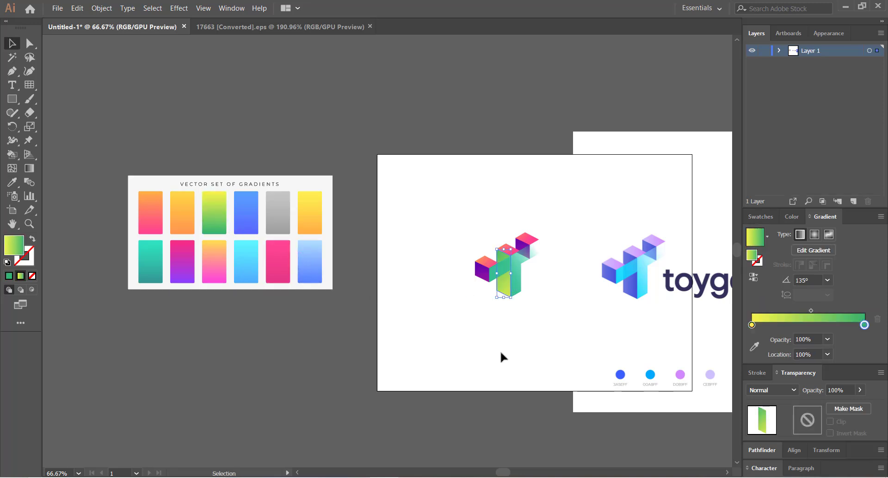
{"action": "left_click", "coordinate": [501, 350]}
Apply the teal gradient from the swatch set to the tall column's left face, and deselect it.
{"action": "left_click", "coordinate": [501, 289]}
{"action": "key", "text": "i"}
{"action": "left_click", "coordinate": [151, 262]}
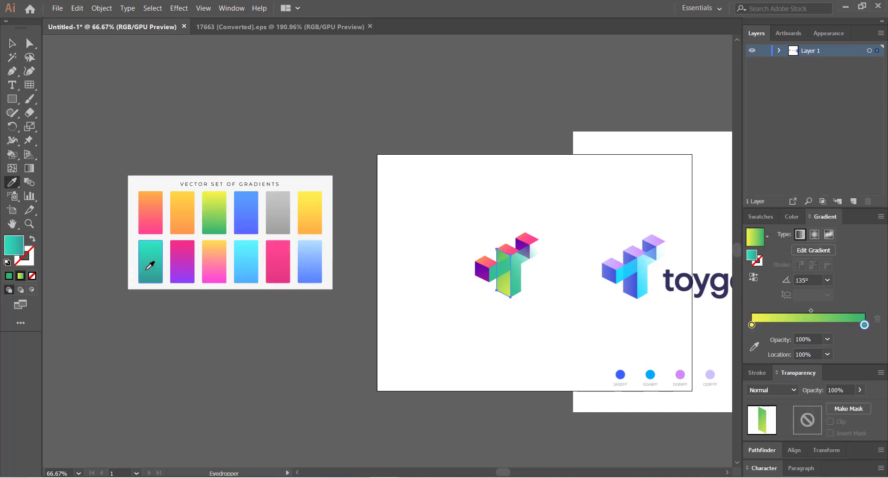
{"action": "key", "text": "v"}
{"action": "left_click", "coordinate": [454, 356]}
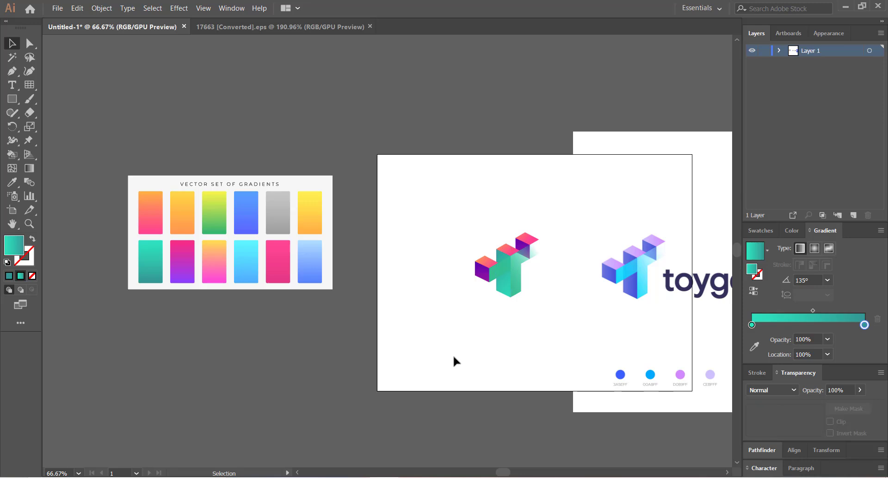
Lower the green value of the dark end stop in the column's left-face gradient to make it deep indigo.
{"action": "left_click", "coordinate": [500, 295]}
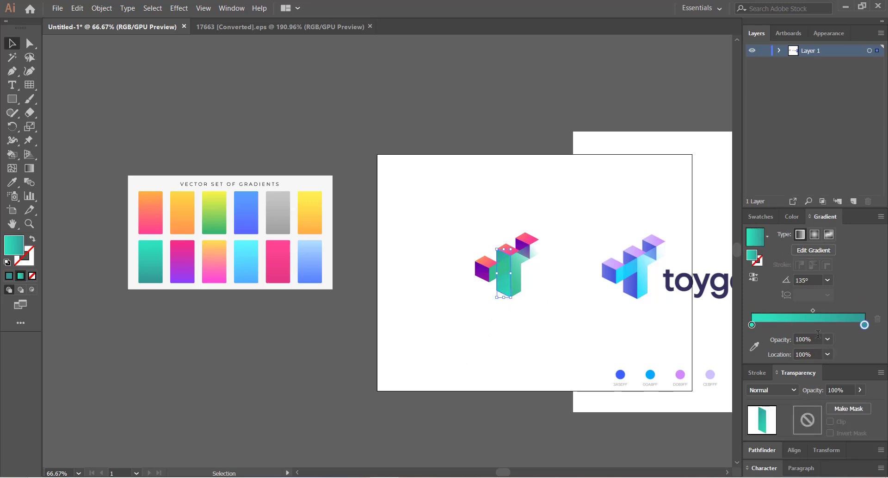
{"action": "double_click", "coordinate": [865, 325]}
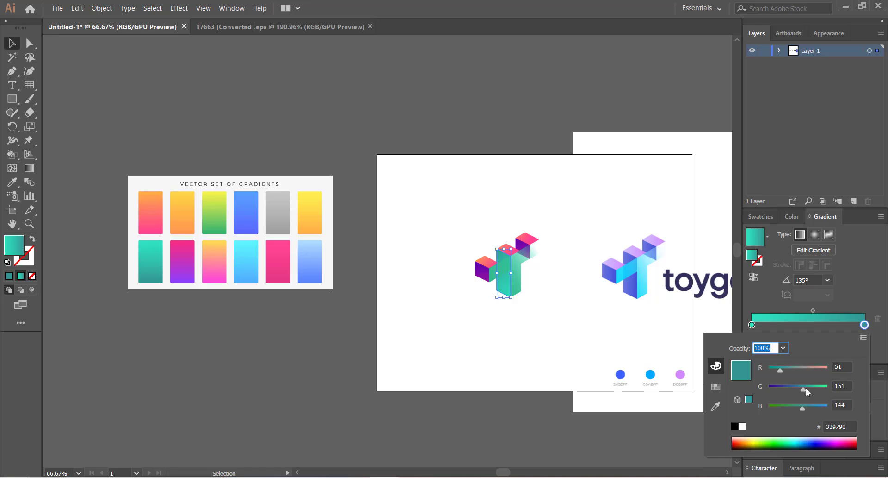
{"action": "left_click_drag", "start_coordinate": [807, 391], "coordinate": [776, 389]}
{"action": "left_click", "coordinate": [444, 345]}
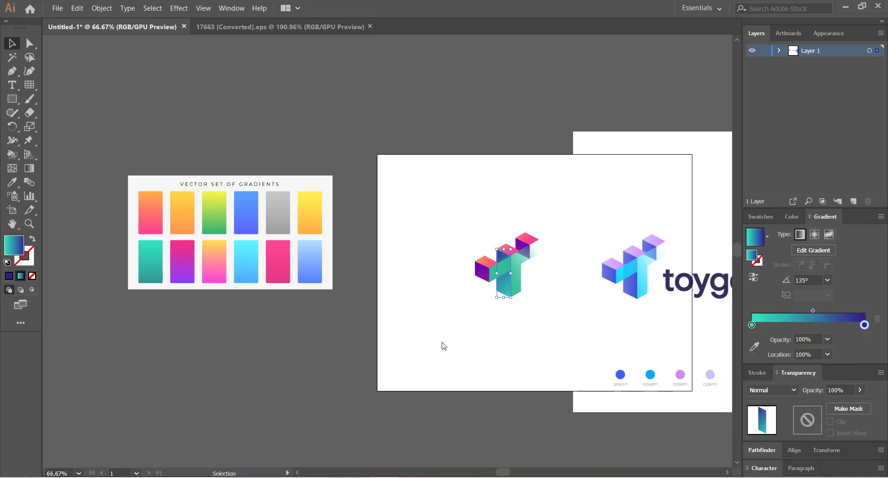
Redraw the column's left-face gradient at -14.6° so teal starts at the left and indigo ends at the right.
{"action": "left_click", "coordinate": [499, 294]}
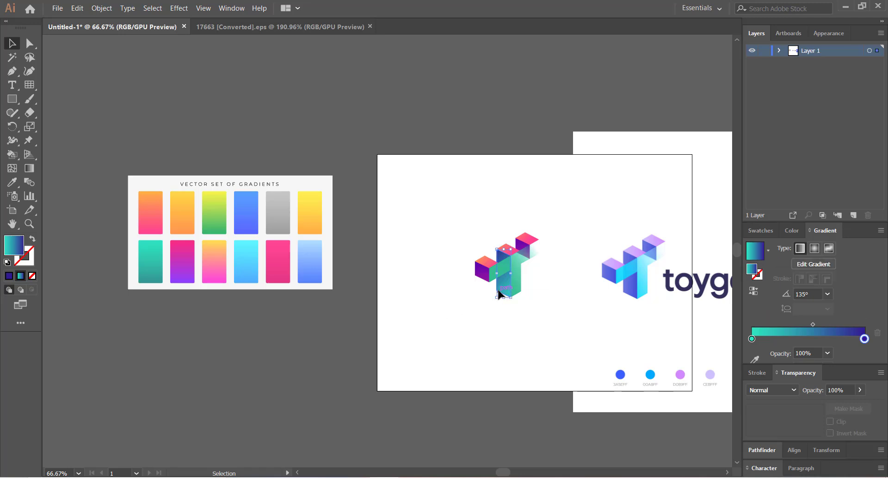
{"action": "key", "text": "g"}
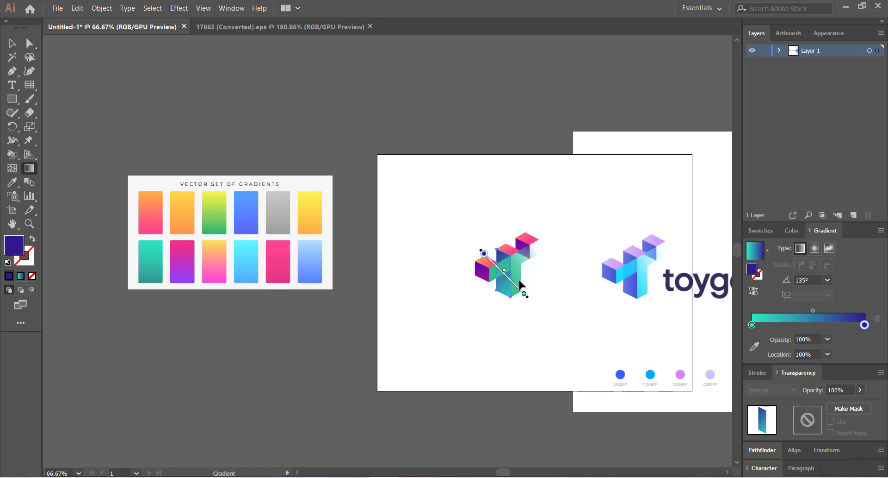
{"action": "mouse_move", "coordinate": [498, 276]}
{"action": "left_mouse_down"}
{"action": "mouse_move", "coordinate": [523, 278]}
{"action": "mouse_move", "coordinate": [513, 298]}
{"action": "left_mouse_up"}
{"action": "mouse_move", "coordinate": [474, 261]}
{"action": "left_mouse_down"}
{"action": "mouse_move", "coordinate": [524, 284]}
{"action": "mouse_move", "coordinate": [518, 273]}
{"action": "left_mouse_up"}
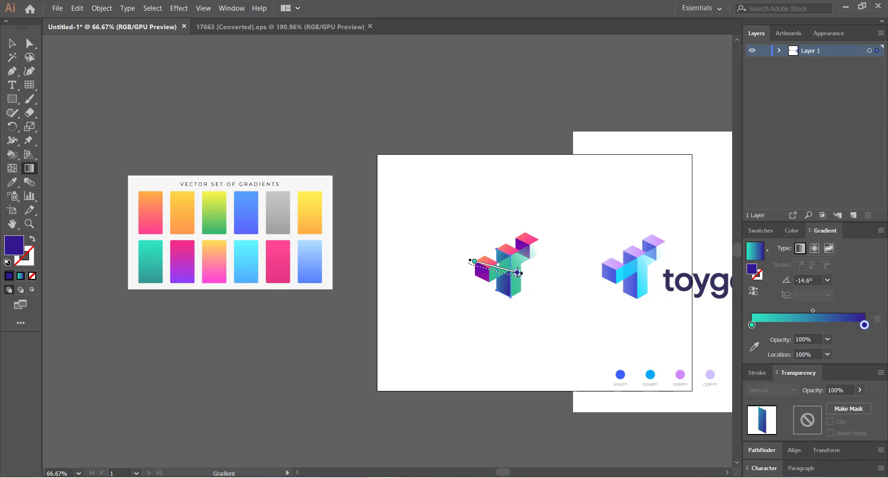
{"action": "key", "text": "v"}
{"action": "left_click", "coordinate": [500, 360]}
Copy the tall column's teal-to-indigo gradient to the left cube's left face.
{"action": "scroll", "coordinate": [497, 356], "scroll_direction": "up", "scroll_amount": 2}
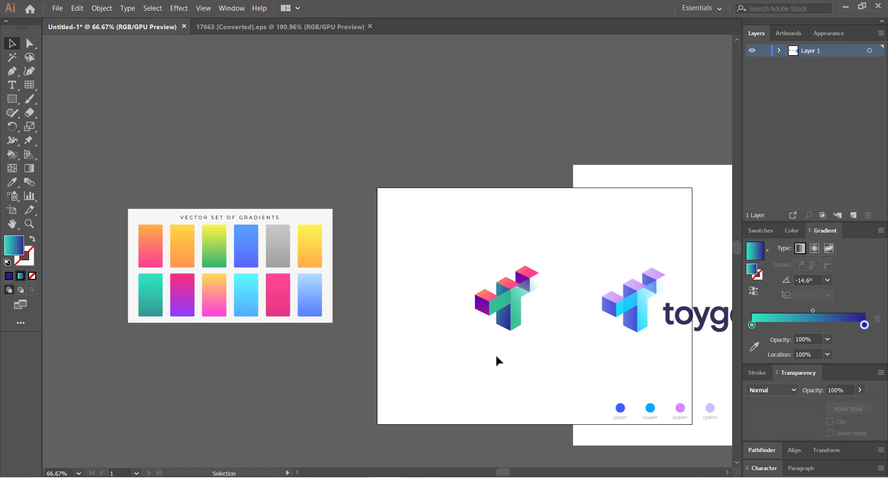
{"action": "key", "text": "ctrl+plus"}
{"action": "scroll", "coordinate": [497, 356], "scroll_direction": "up", "scroll_amount": 1}
{"action": "left_click_drag", "start_coordinate": [532, 375], "coordinate": [375, 278]}
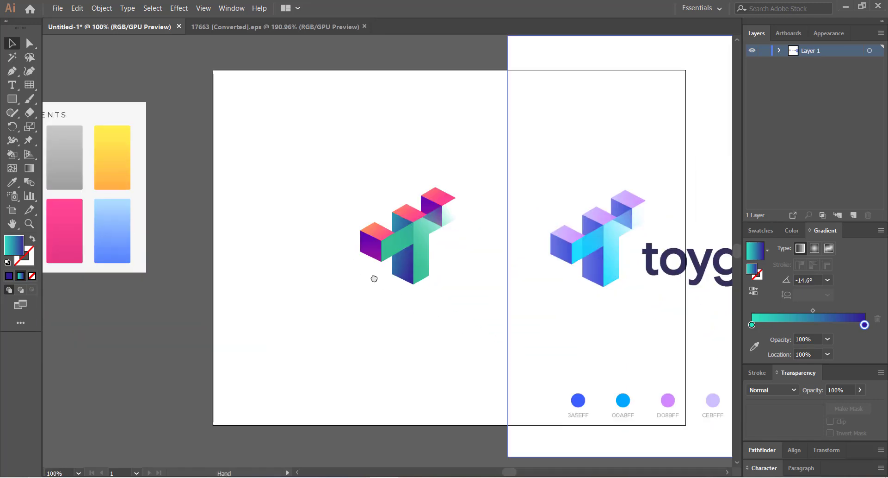
{"action": "left_click", "coordinate": [376, 257]}
{"action": "key", "text": "i"}
{"action": "left_click", "coordinate": [405, 270]}
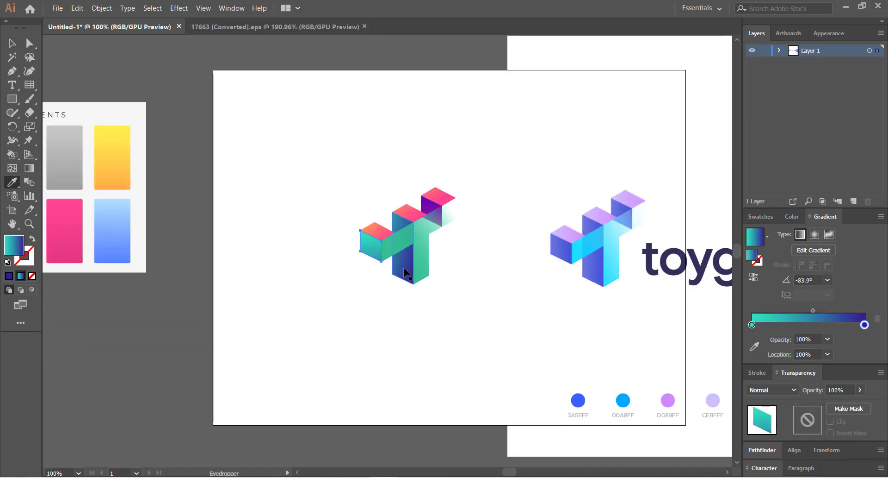
Copy the left cube's teal-to-indigo gradient to the right cube's left face.
{"action": "key", "text": "v"}
{"action": "left_click", "coordinate": [430, 210]}
{"action": "key", "text": "i"}
{"action": "left_click", "coordinate": [372, 243]}
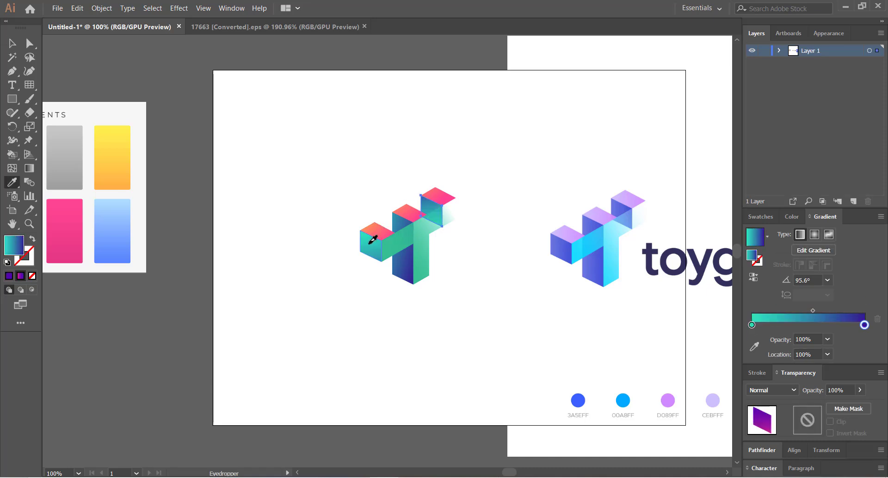
Redraw the left cube's left-face gradient at -26.3° so teal starts at the left and indigo ends at the right.
{"action": "key", "text": "v"}
{"action": "left_click", "coordinate": [371, 250]}
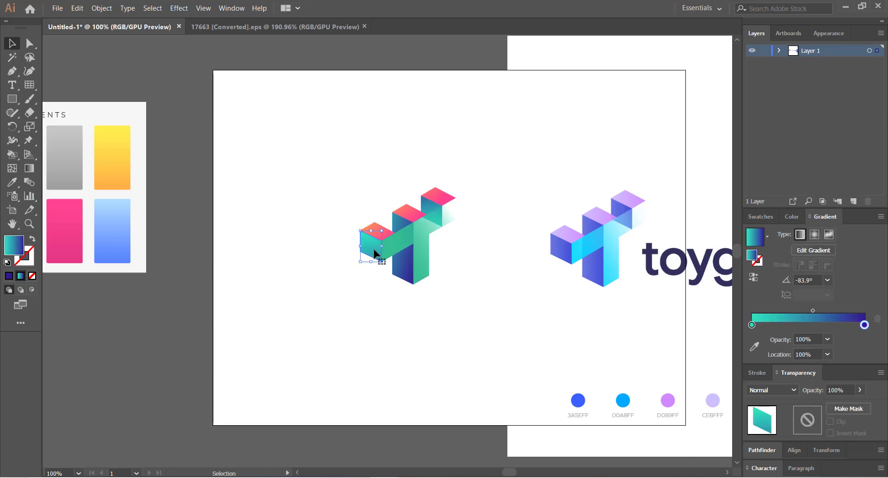
{"action": "key", "text": "g"}
{"action": "left_click_drag", "start_coordinate": [353, 245], "coordinate": [380, 253]}
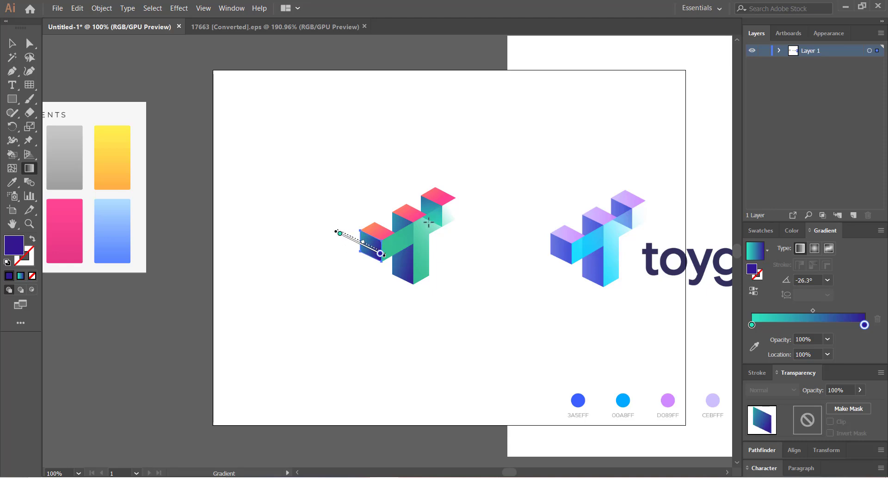
{"action": "key", "text": "v"}
{"action": "left_click", "coordinate": [373, 326]}
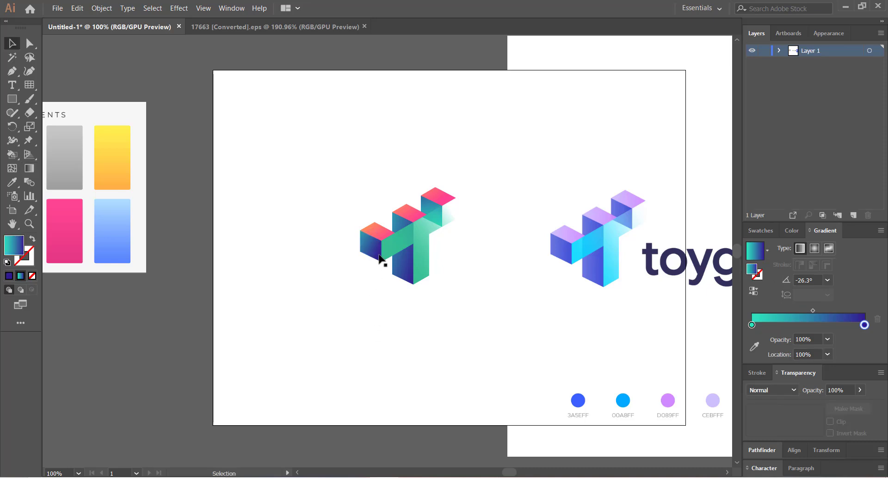
Redraw the right cube's left-face gradient at -22.9° so it runs from teal on the left to indigo on the right.
{"action": "left_click", "coordinate": [428, 202]}
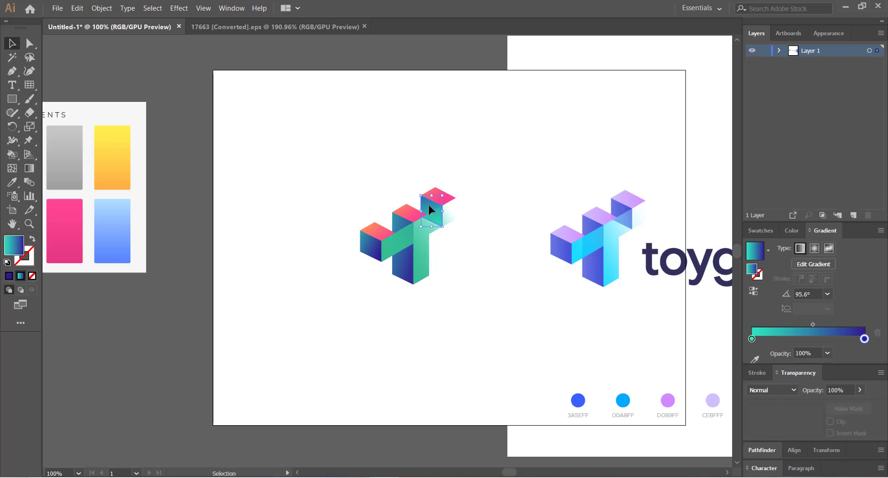
{"action": "key", "text": "i"}
{"action": "key", "text": "v"}
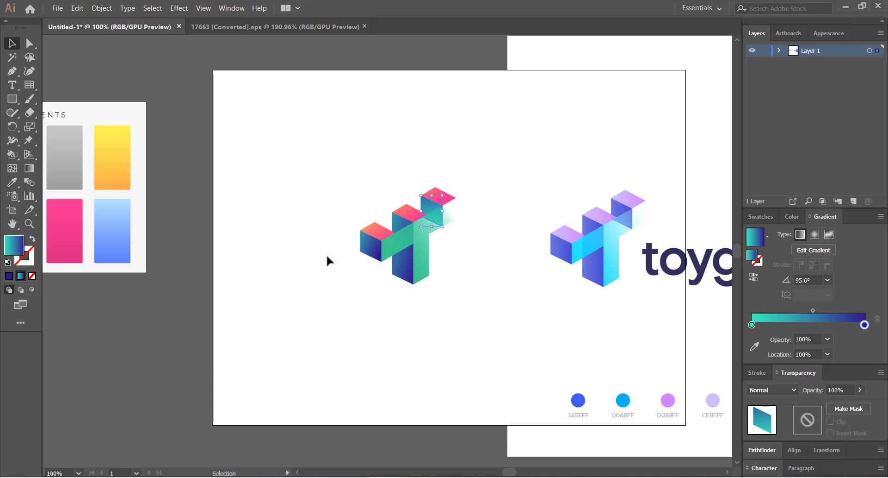
{"action": "left_click", "coordinate": [427, 211]}
{"action": "key", "text": "g"}
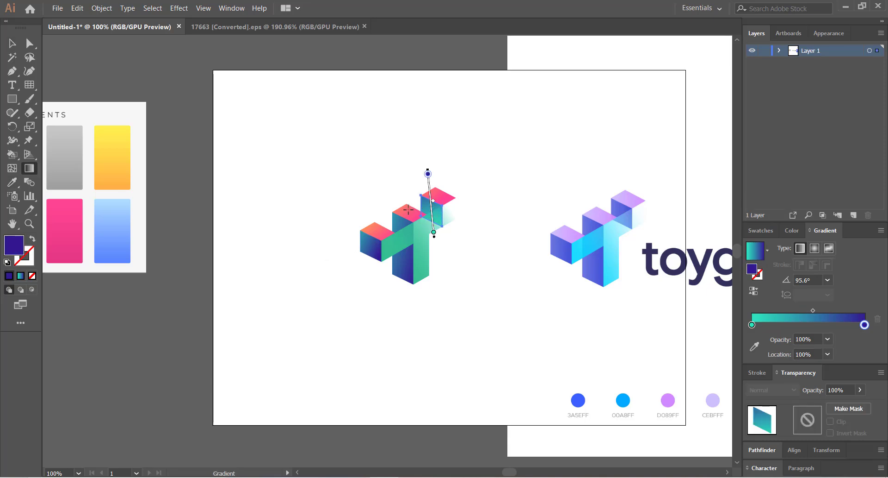
{"action": "mouse_move", "coordinate": [405, 199]}
{"action": "left_mouse_down"}
{"action": "mouse_move", "coordinate": [446, 216]}
{"action": "mouse_move", "coordinate": [415, 208]}
{"action": "left_mouse_up"}
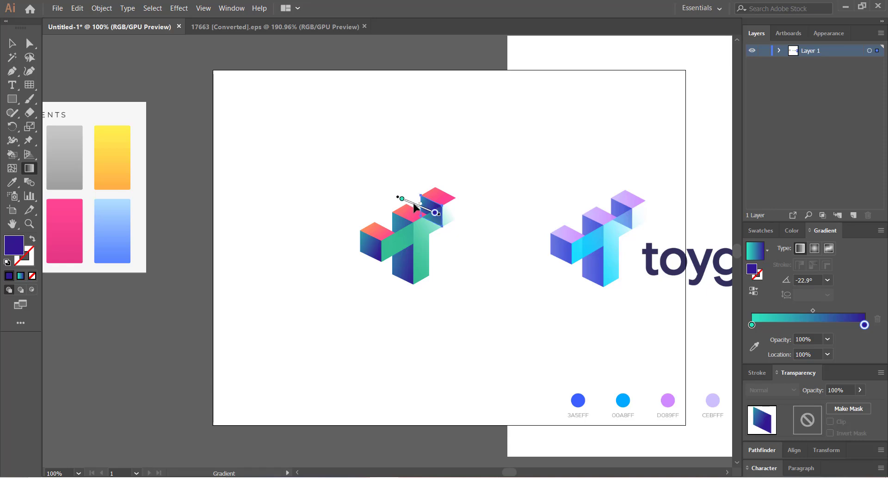
{"action": "key", "text": "v"}
{"action": "left_click", "coordinate": [323, 241]}
Apply the teal gradient sampled from the gradient swatch sheet to the logo's three top faces.
{"action": "key", "text": "ctrl+minus"}
{"action": "key", "text": "ctrl+minus"}
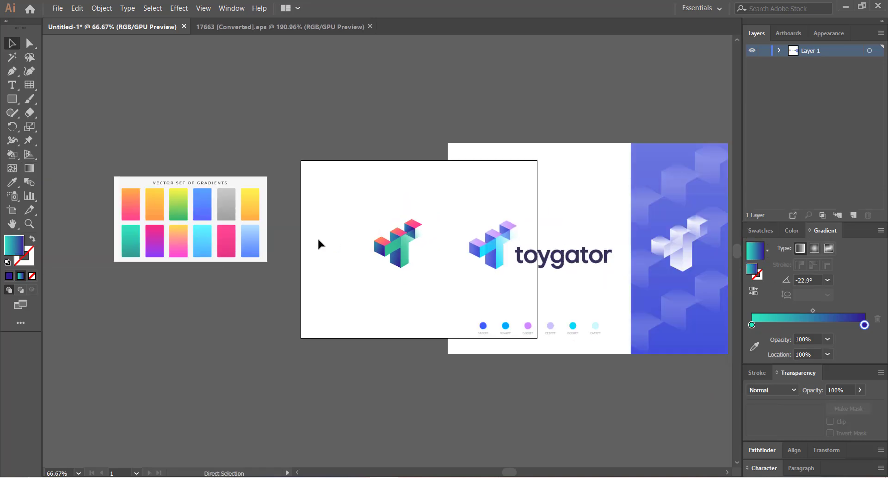
{"action": "left_click_drag", "start_coordinate": [318, 240], "coordinate": [388, 275]}
{"action": "key", "text": "ctrl+plus"}
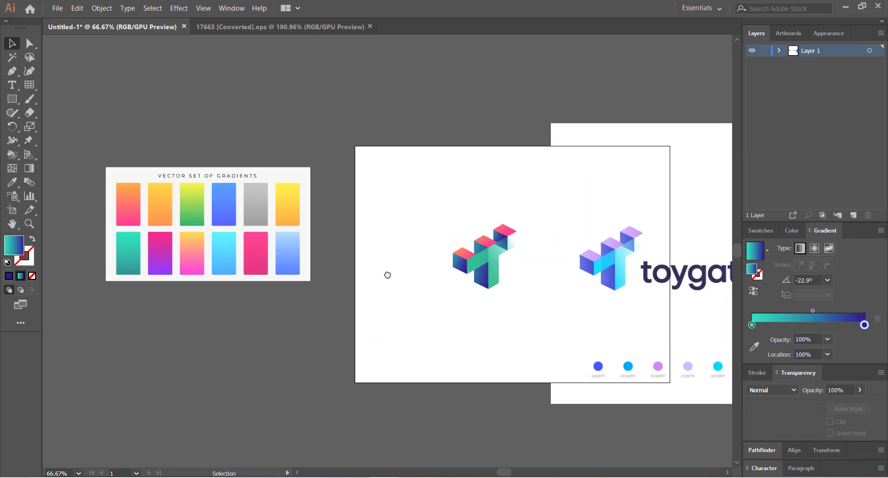
{"action": "left_click", "coordinate": [458, 253]}
{"action": "key", "text": "i"}
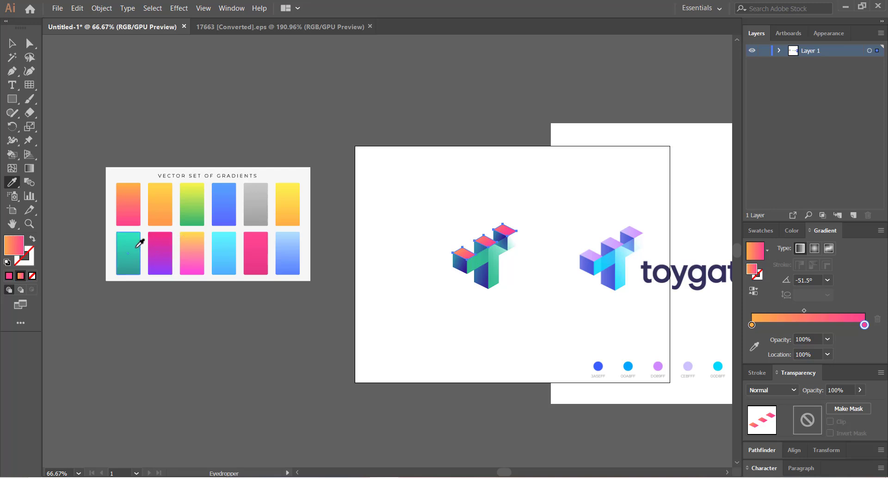
{"action": "left_click", "coordinate": [137, 245]}
{"action": "key", "text": "v"}
{"action": "left_click", "coordinate": [418, 344]}
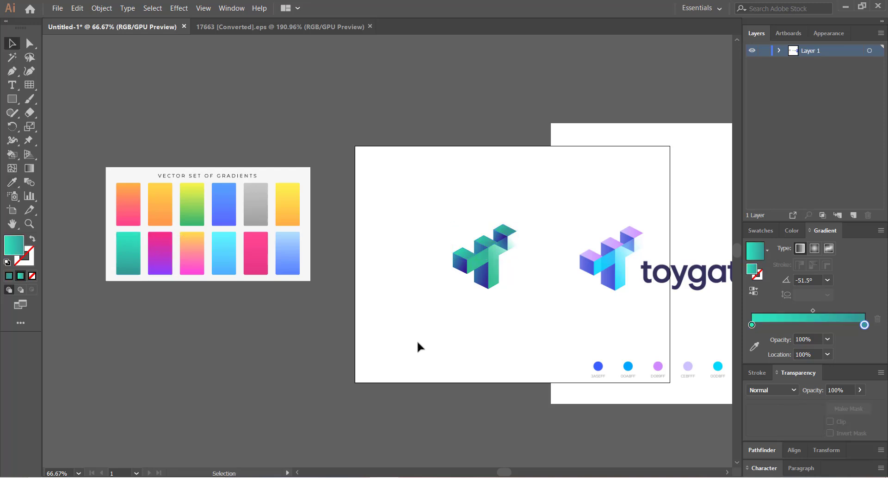
Raise the green and red values of the light start stop in the top faces' teal gradient.
{"action": "left_click", "coordinate": [461, 249]}
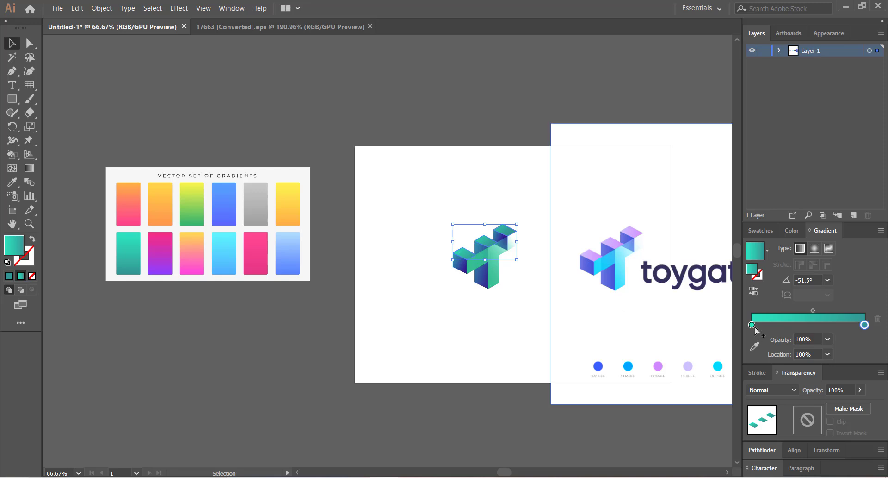
{"action": "key", "text": "g"}
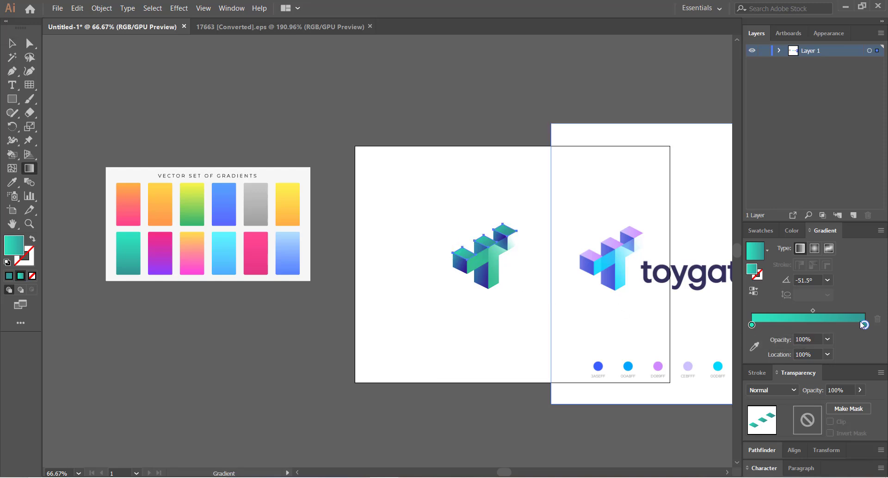
{"action": "double_click", "coordinate": [753, 324]}
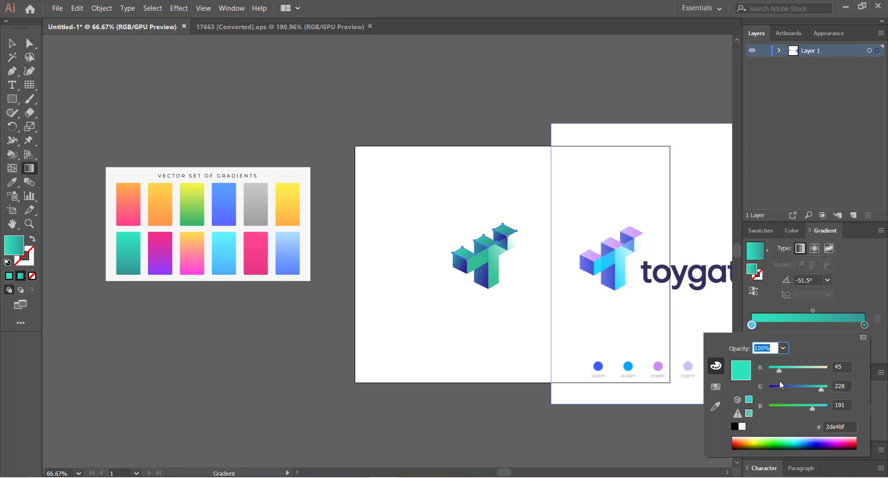
{"action": "left_click_drag", "start_coordinate": [822, 392], "coordinate": [824, 393]}
{"action": "left_click_drag", "start_coordinate": [780, 369], "coordinate": [782, 369]}
Recolour the dark end stop of the top faces' gradient to R 67, G 177, B 184 (43b1b8).
{"action": "left_click", "coordinate": [864, 324]}
{"action": "double_click", "coordinate": [865, 325]}
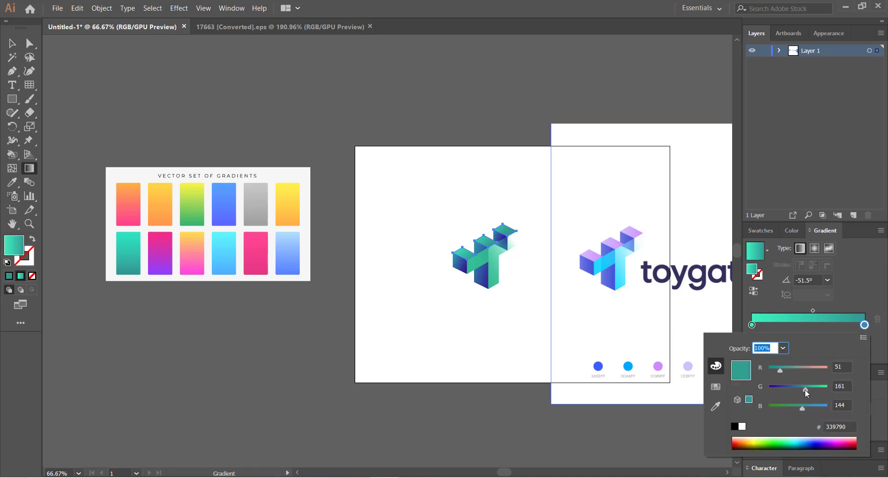
{"action": "left_click_drag", "start_coordinate": [782, 370], "coordinate": [786, 369]}
{"action": "left_click_drag", "start_coordinate": [802, 408], "coordinate": [811, 389]}
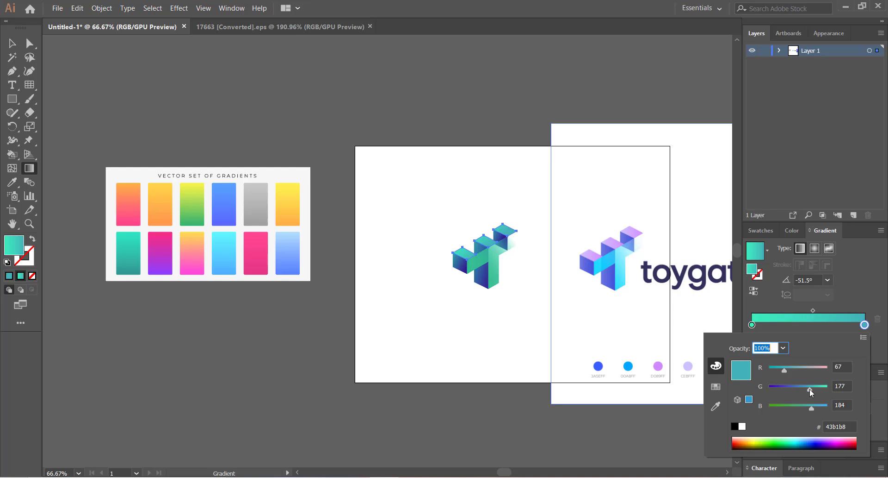
{"action": "left_click", "coordinate": [472, 326]}
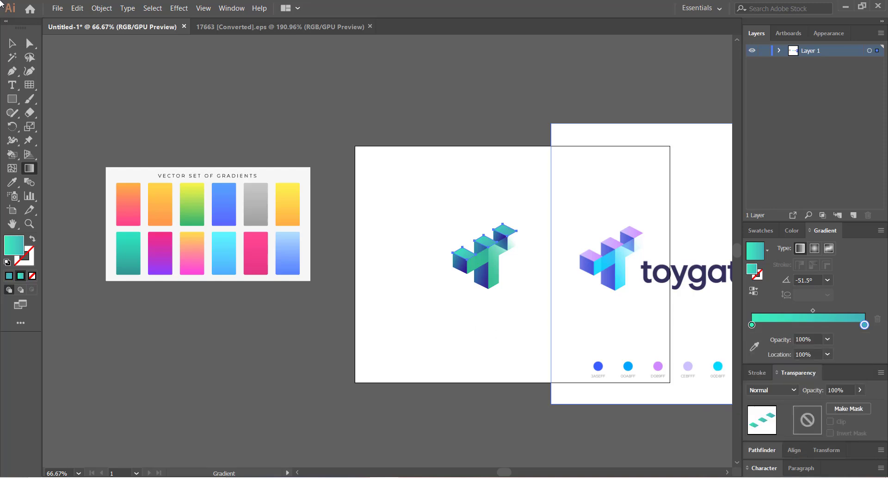
{"action": "left_click", "coordinate": [12, 43]}
{"action": "left_click", "coordinate": [333, 141]}
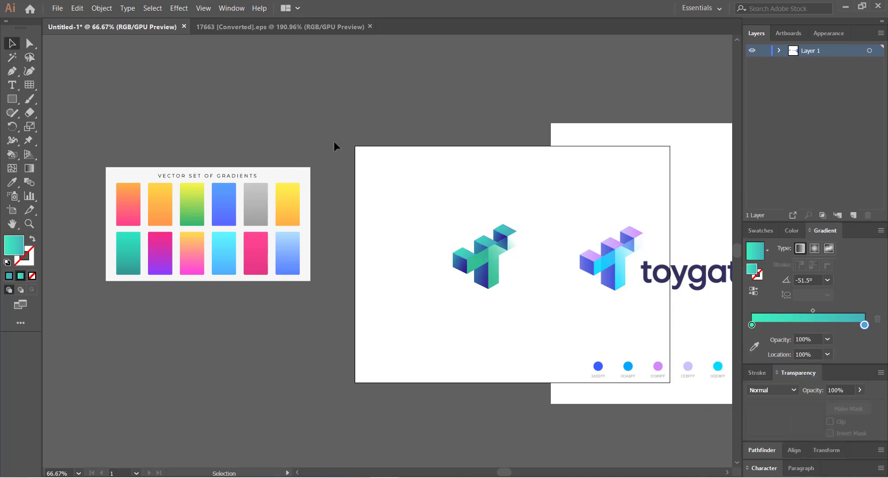
Redraw the gradient across the logo's three top faces at -99.9°.
{"action": "left_click", "coordinate": [494, 241]}
{"action": "key", "text": "g"}
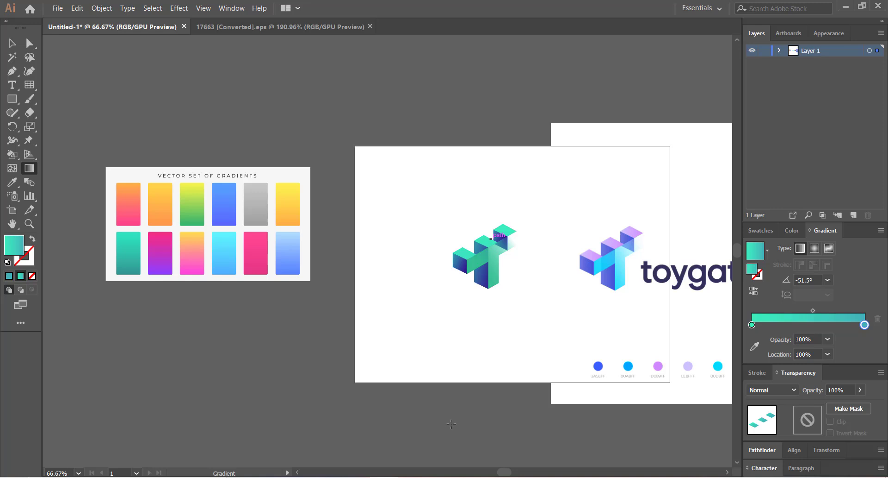
{"action": "left_click_drag", "start_coordinate": [451, 423], "coordinate": [458, 423]}
{"action": "left_click", "coordinate": [12, 44]}
{"action": "left_click", "coordinate": [298, 109]}
Move the toygator reference artwork to the right so it sits clear of the artboard.
{"action": "key", "text": "space"}
{"action": "left_click_drag", "start_coordinate": [514, 174], "coordinate": [487, 167]}
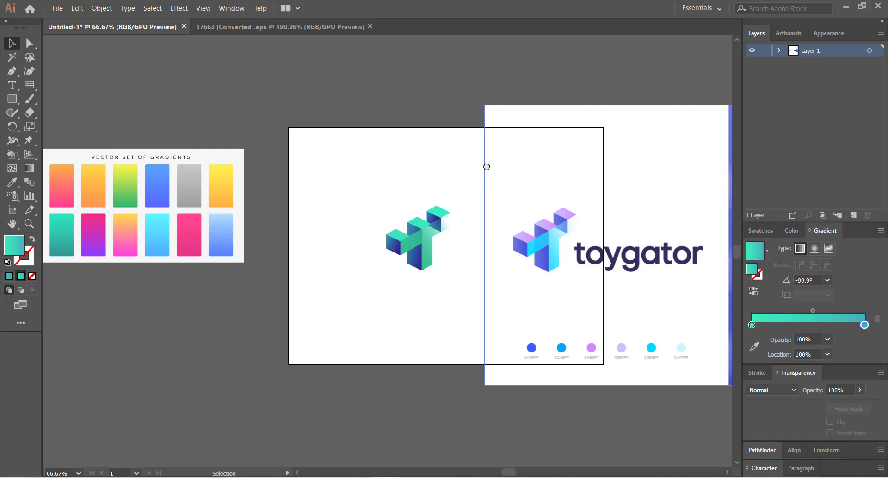
{"action": "left_click_drag", "start_coordinate": [487, 167], "coordinate": [534, 168]}
{"action": "left_click_drag", "start_coordinate": [417, 199], "coordinate": [485, 258]}
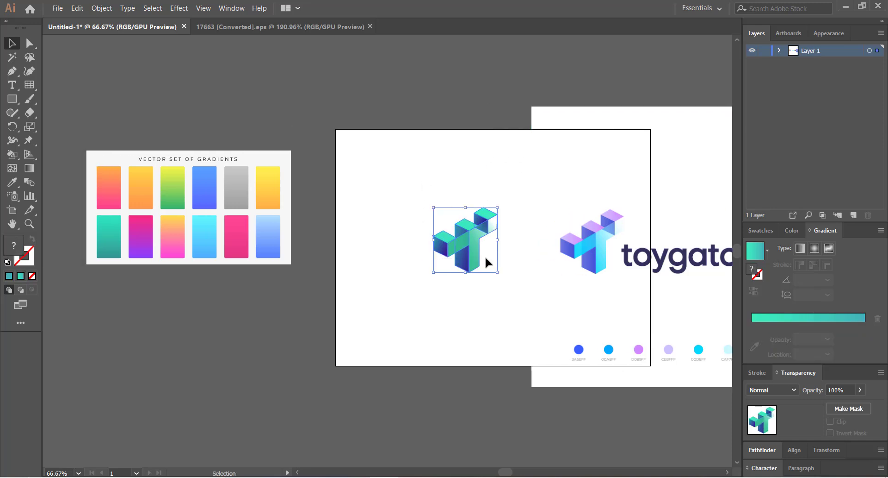
{"action": "left_click", "coordinate": [461, 338]}
{"action": "key", "text": "ctrl+minus"}
{"action": "left_click_drag", "start_coordinate": [461, 340], "coordinate": [307, 344]}
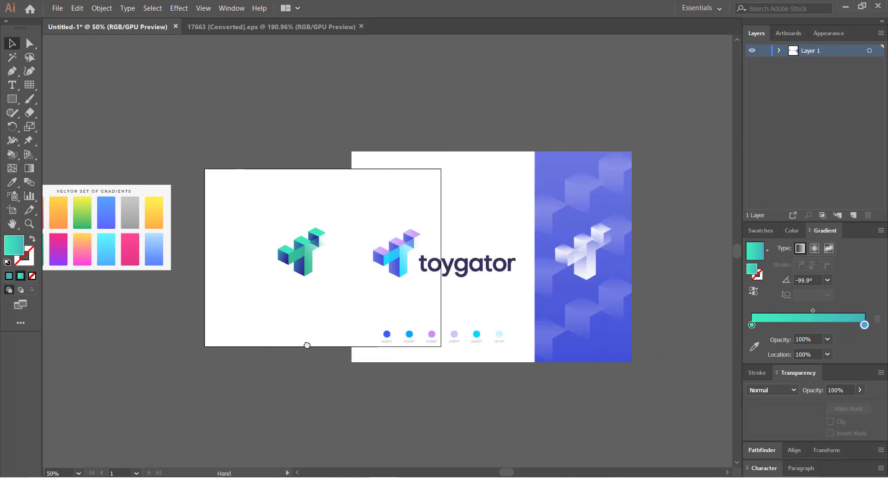
{"action": "left_click_drag", "start_coordinate": [440, 277], "coordinate": [546, 264]}
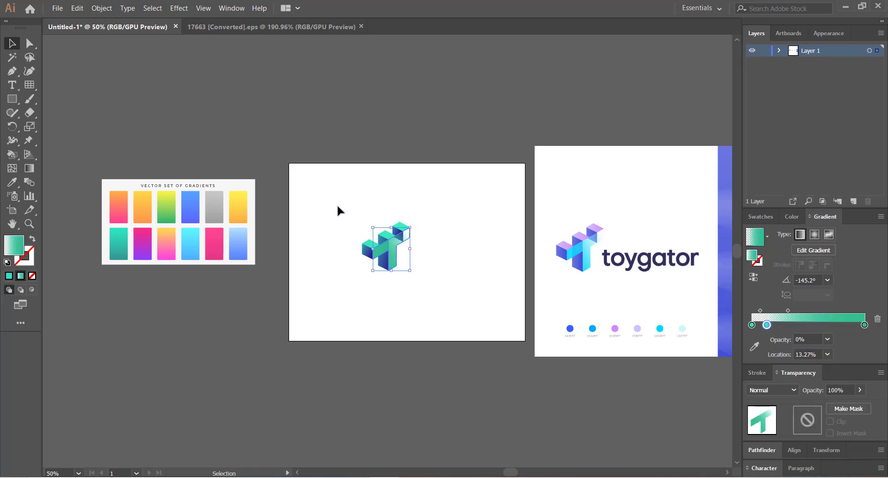
Enlarge the whole recoloured logo and place it in the left part of the artboard.
{"action": "left_click_drag", "start_coordinate": [334, 194], "coordinate": [435, 286]}
{"action": "key", "text": "space"}
{"action": "left_click_drag", "start_coordinate": [380, 258], "coordinate": [494, 267]}
{"action": "left_click", "coordinate": [469, 265]}
{"action": "key", "text": "space"}
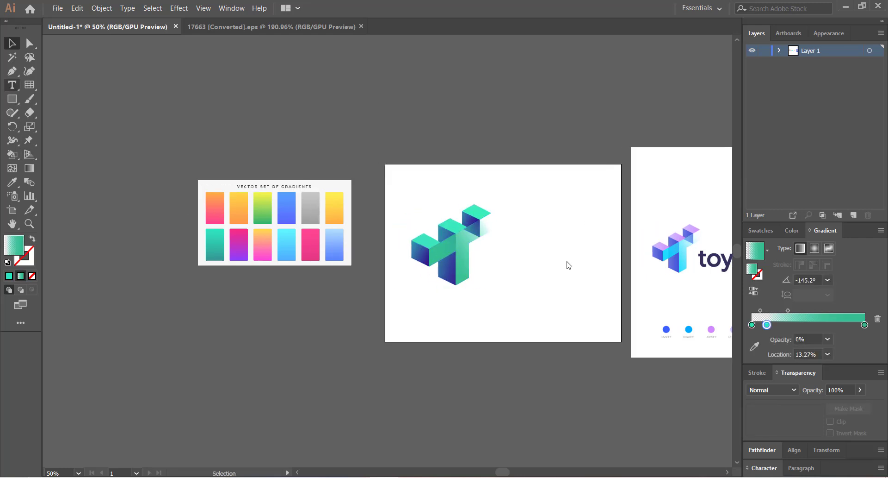
{"action": "left_click", "coordinate": [10, 44]}
{"action": "left_click", "coordinate": [437, 231]}
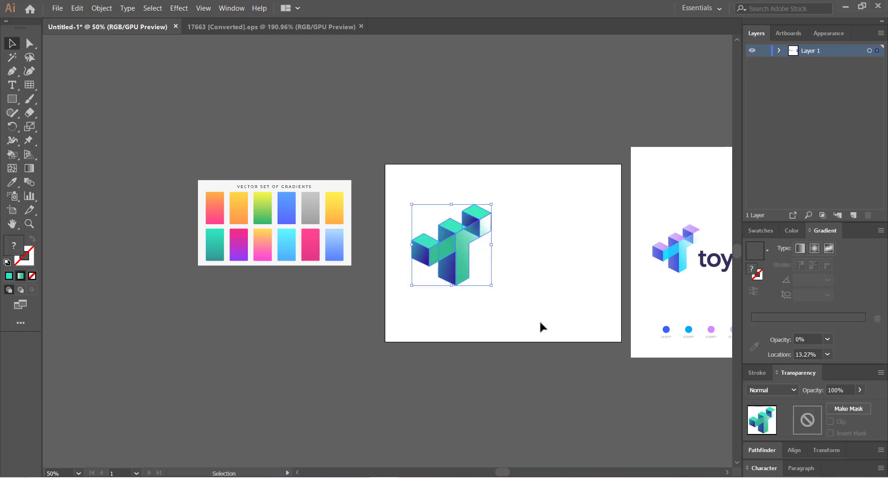
{"action": "left_click", "coordinate": [540, 320]}
Add the text "Toxicity" to the right of the logo and enlarge it to wordmark size.
{"action": "left_click", "coordinate": [6, 83]}
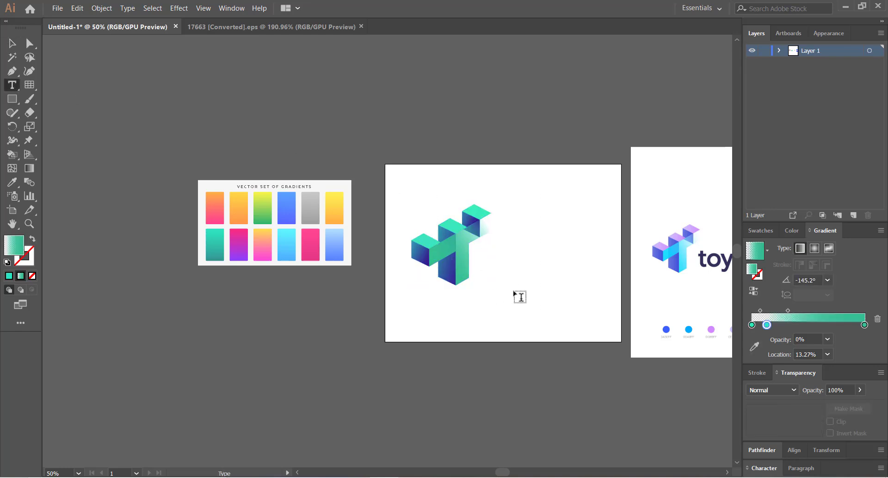
{"action": "left_click", "coordinate": [509, 265]}
{"action": "key", "text": "BackSpace"}
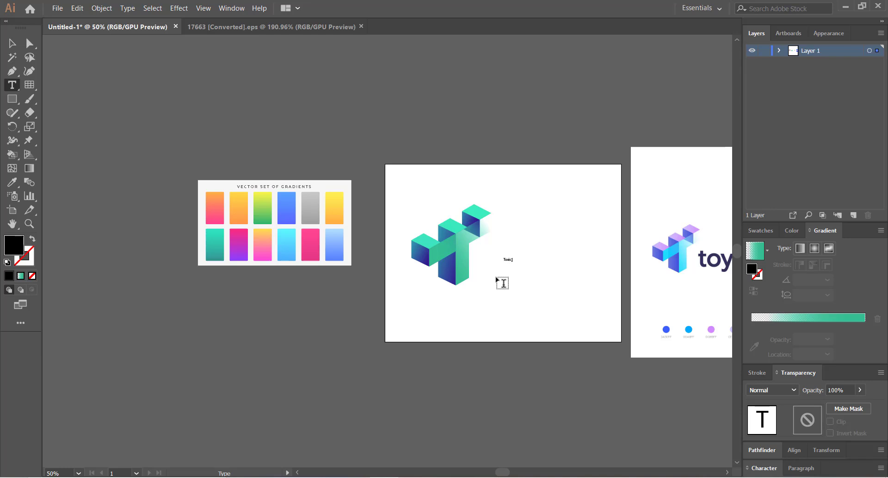
{"action": "left_click", "coordinate": [11, 44]}
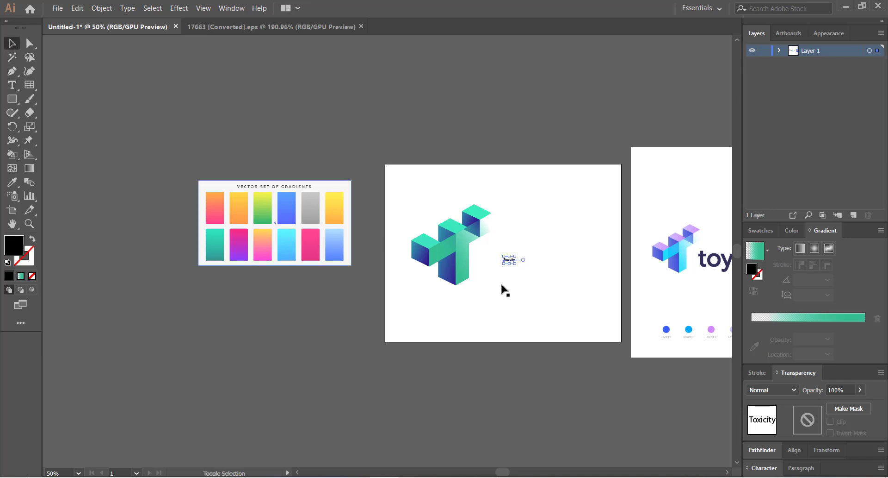
{"action": "mouse_move", "coordinate": [518, 265]}
{"action": "left_mouse_down"}
{"action": "mouse_move", "coordinate": [568, 294]}
{"action": "mouse_move", "coordinate": [555, 278]}
{"action": "mouse_move", "coordinate": [515, 267]}
{"action": "left_mouse_up"}
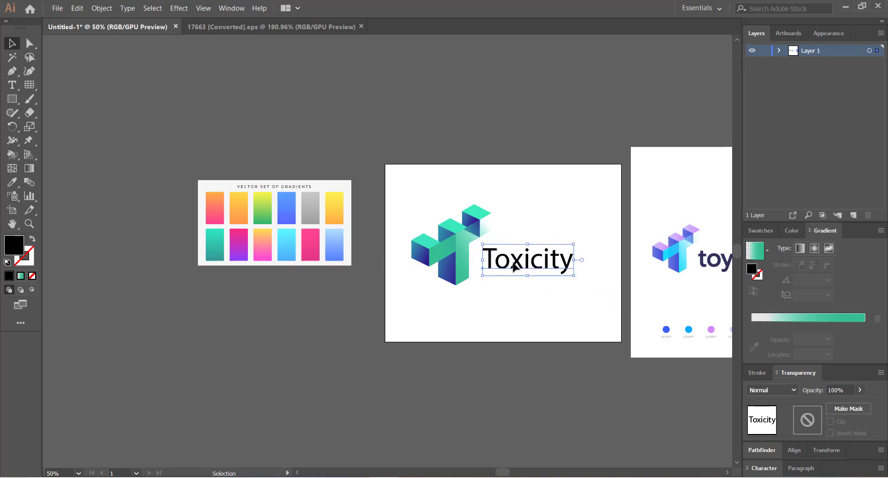
Change the wordmark text beside the logo to "Troncity".
{"action": "key", "text": "t"}
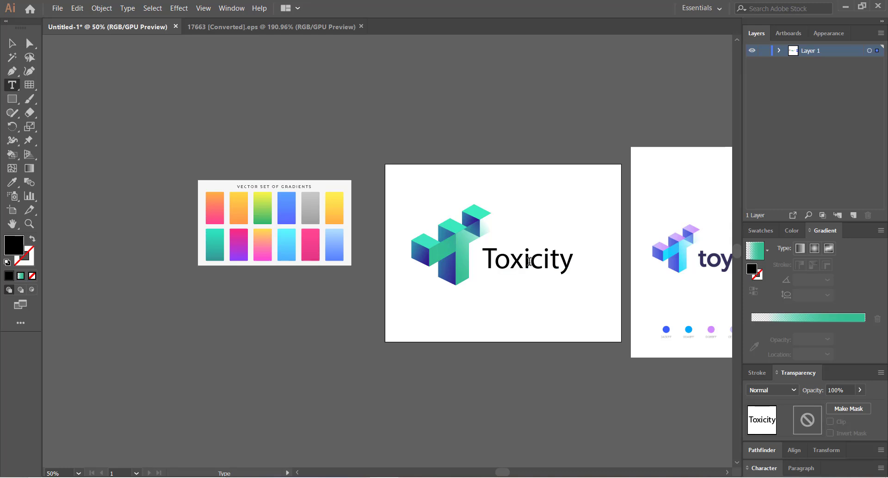
{"action": "key", "text": "BackSpace"}
{"action": "key", "text": "BackSpace"}
{"action": "key", "text": "BackSpace"}
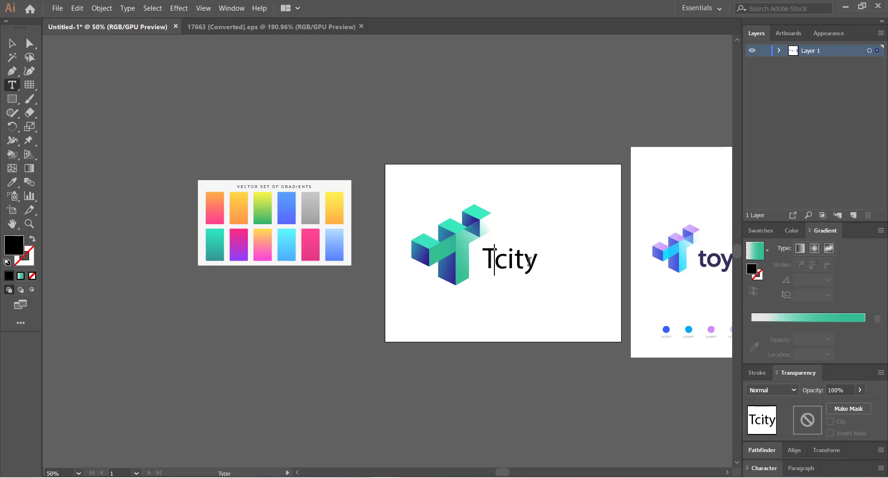
{"action": "type", "text": "ron"}
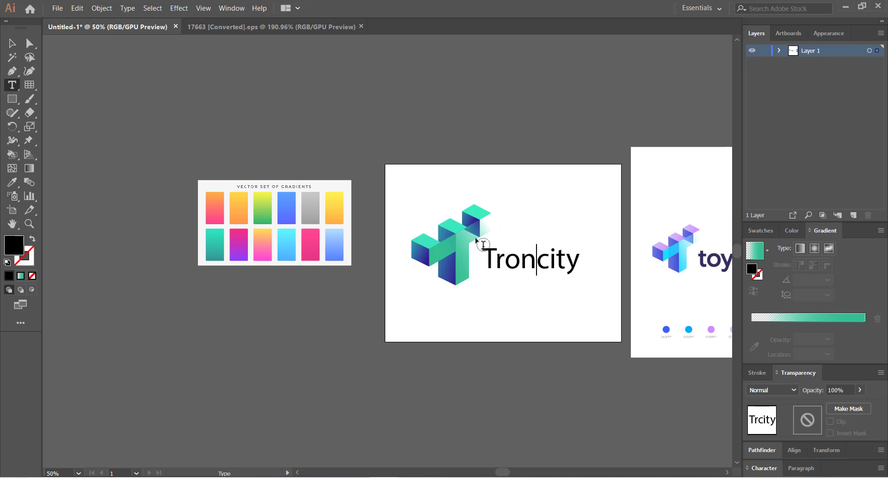
{"action": "key", "text": "Escape"}
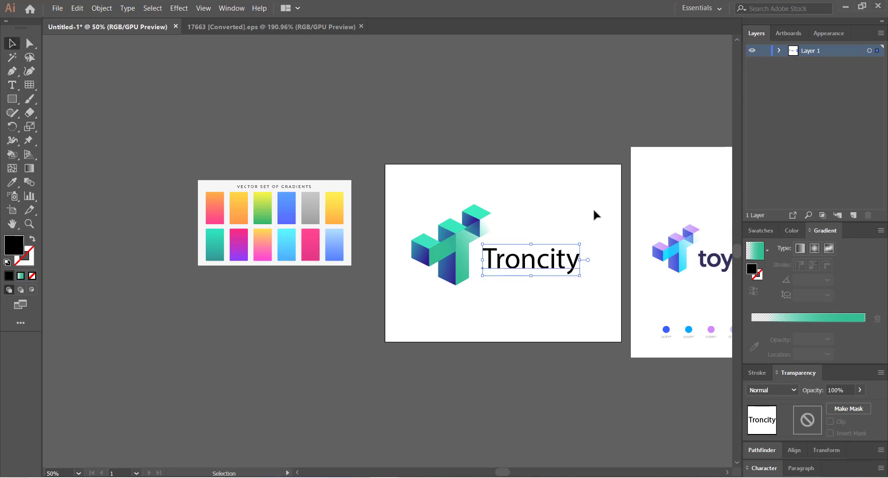
{"action": "left_click", "coordinate": [594, 210]}
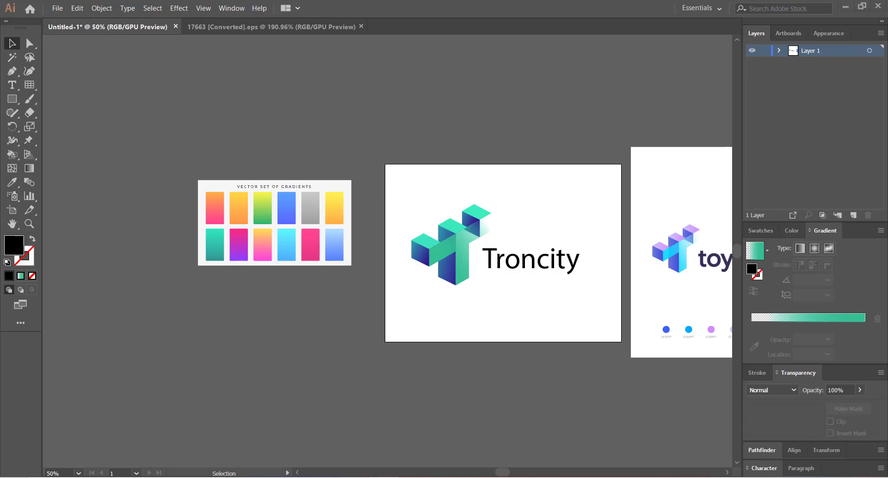
Switch to the Chrome browser and look up "neom city" in Google Images.
{"action": "key", "text": "alt+Tab"}
{"action": "left_click", "coordinate": [285, 4]}
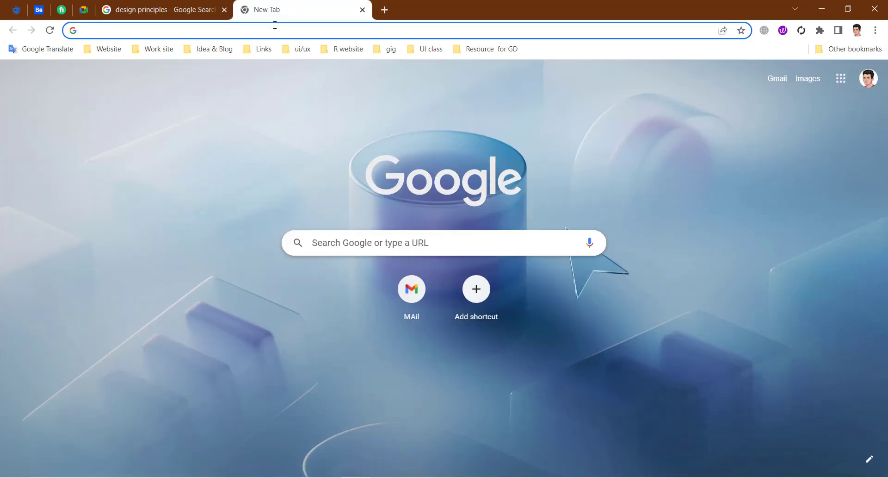
{"action": "type", "text": "neom"}
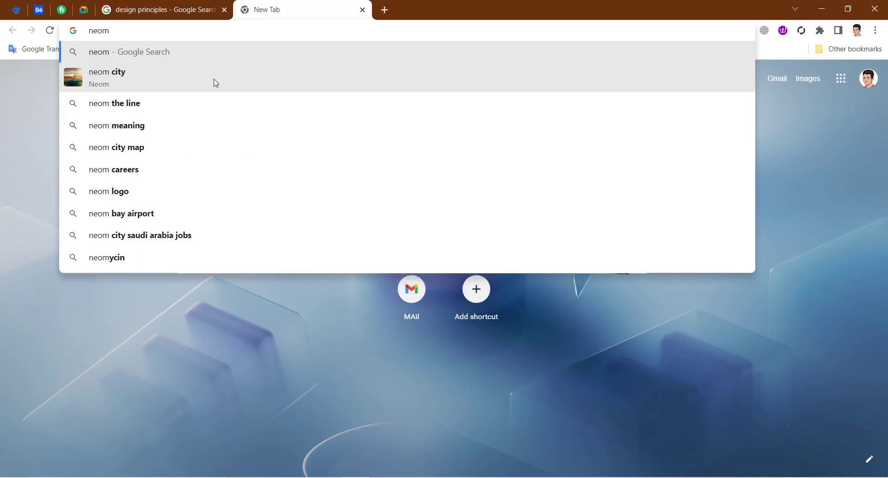
{"action": "left_click", "coordinate": [214, 80]}
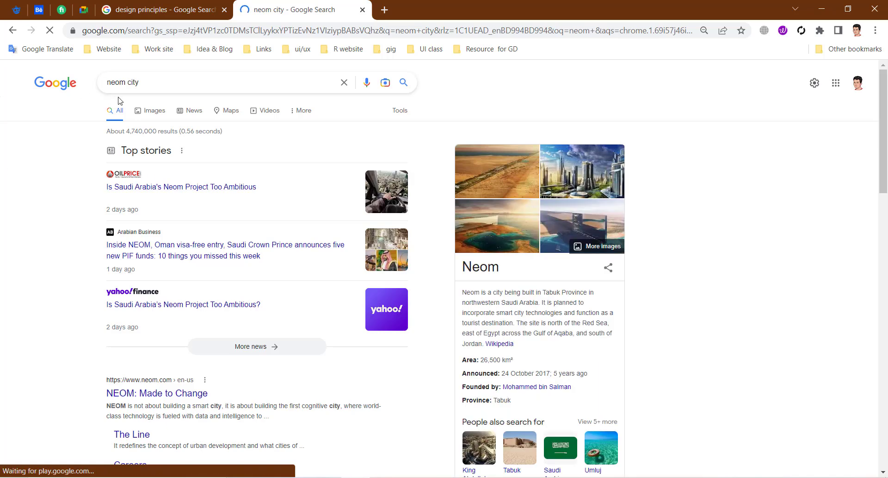
{"action": "left_click", "coordinate": [159, 113]}
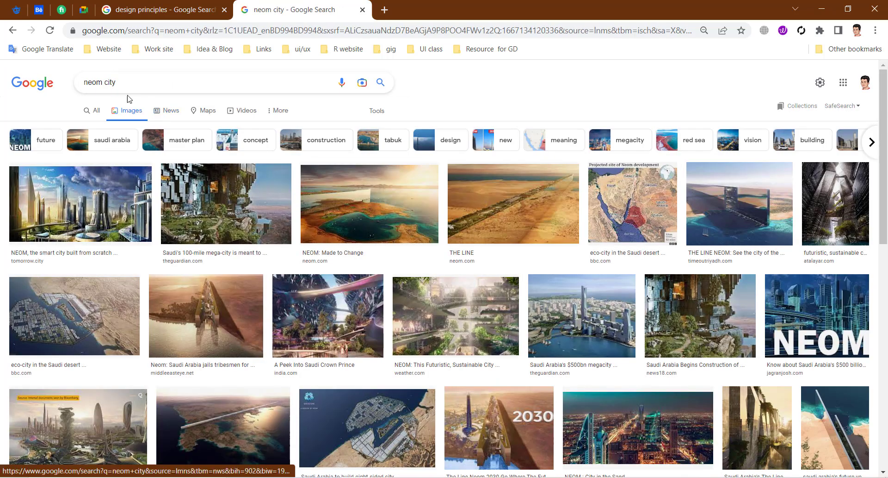
Refine the image search to "neom city logo", preview the "Pin on Neom" logo, and return to Illustrator.
{"action": "left_click", "coordinate": [135, 78]}
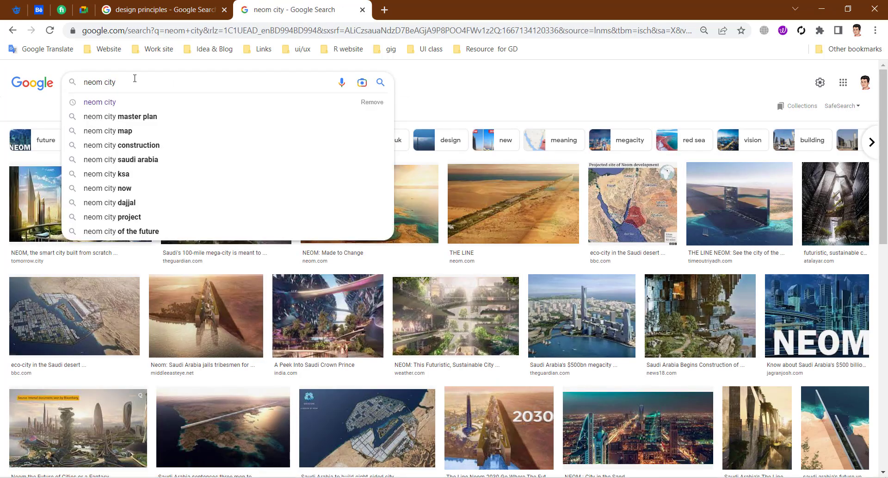
{"action": "type", "text": "logo"}
{"action": "key", "text": "Return"}
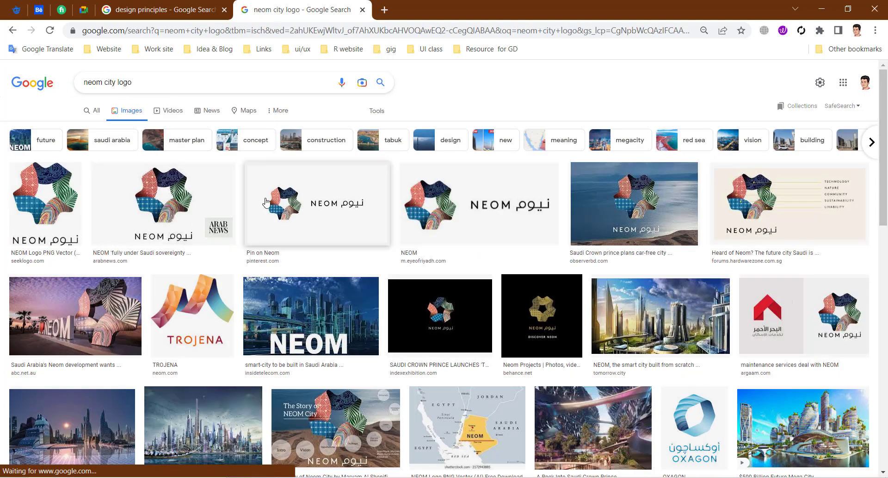
{"action": "left_click", "coordinate": [270, 199]}
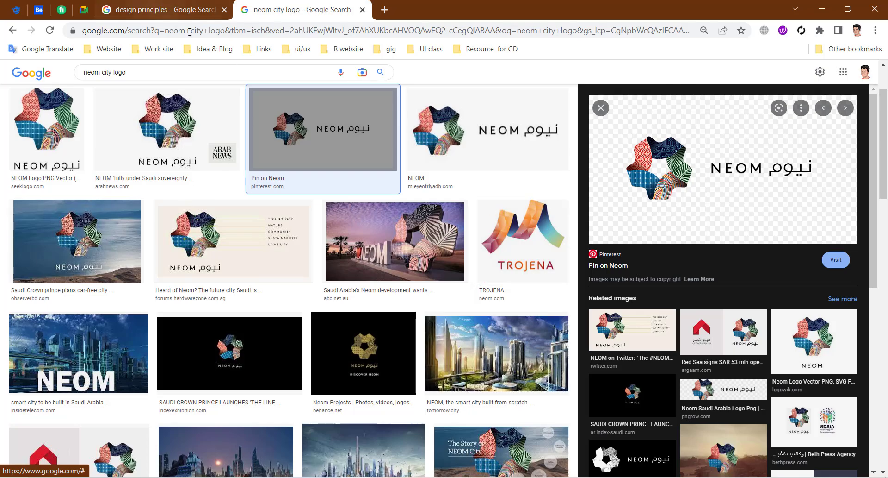
{"action": "left_click", "coordinate": [162, 9]}
{"action": "key", "text": "alt+Tab"}
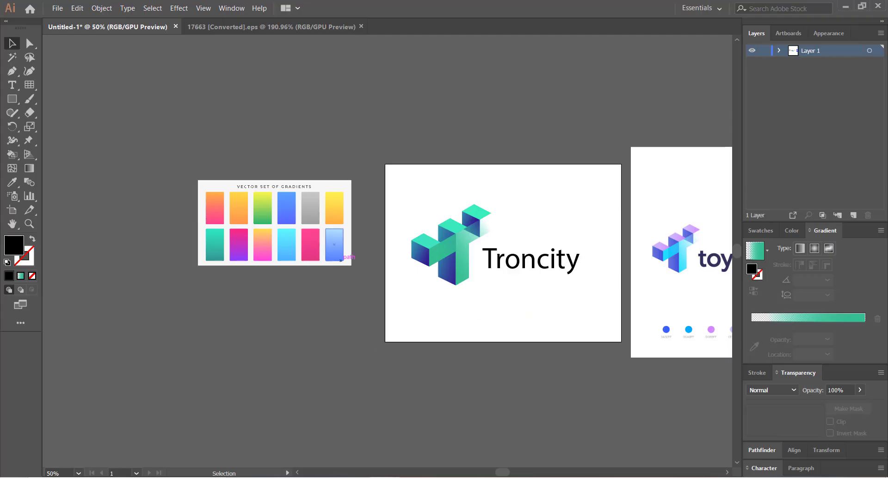
Set the font of the "Troncity" wordmark to Cocogoose.
{"action": "left_click", "coordinate": [539, 278]}
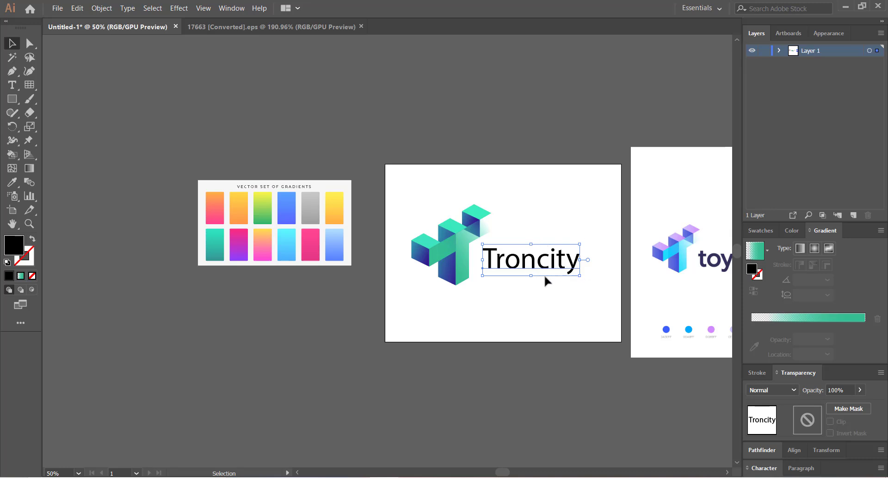
{"action": "left_click_drag", "start_coordinate": [619, 316], "coordinate": [508, 328]}
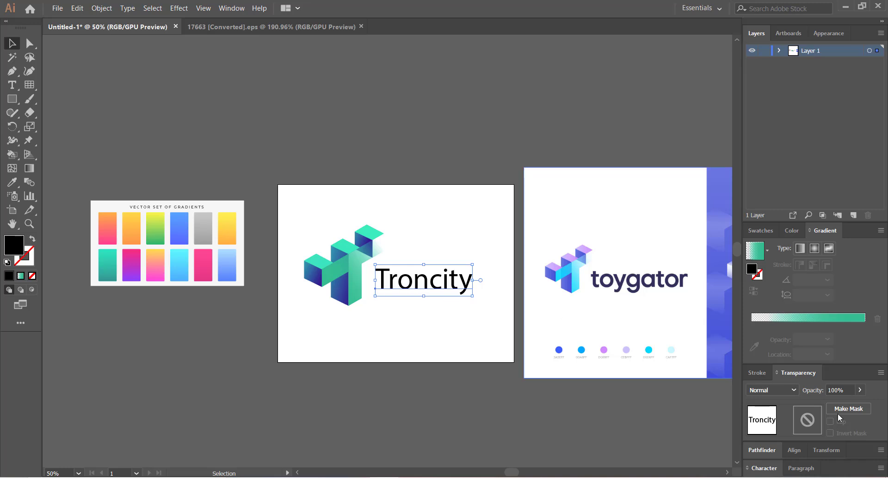
{"action": "left_click", "coordinate": [768, 467]}
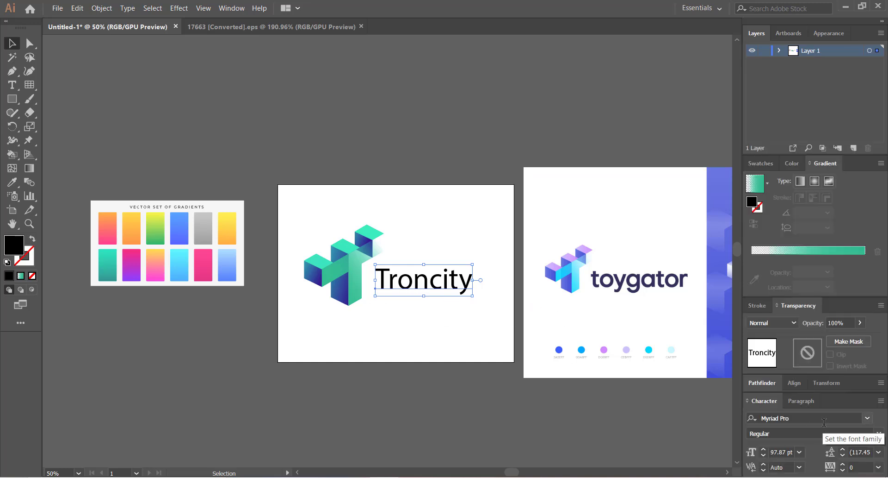
{"action": "left_click", "coordinate": [874, 420]}
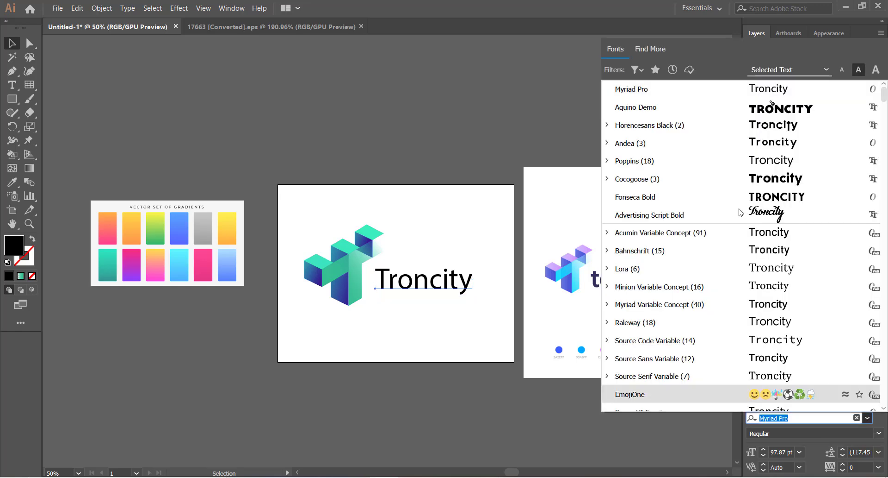
{"action": "left_click", "coordinate": [688, 180]}
{"action": "left_click", "coordinate": [453, 202]}
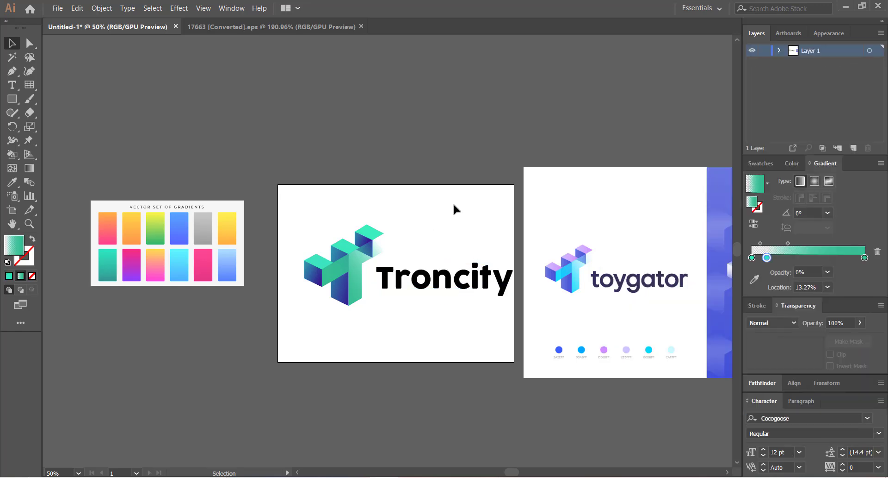
Examine the cube logo's gradient faces and its spacing to the "Troncity" wordmark up close.
{"action": "left_click", "coordinate": [433, 282]}
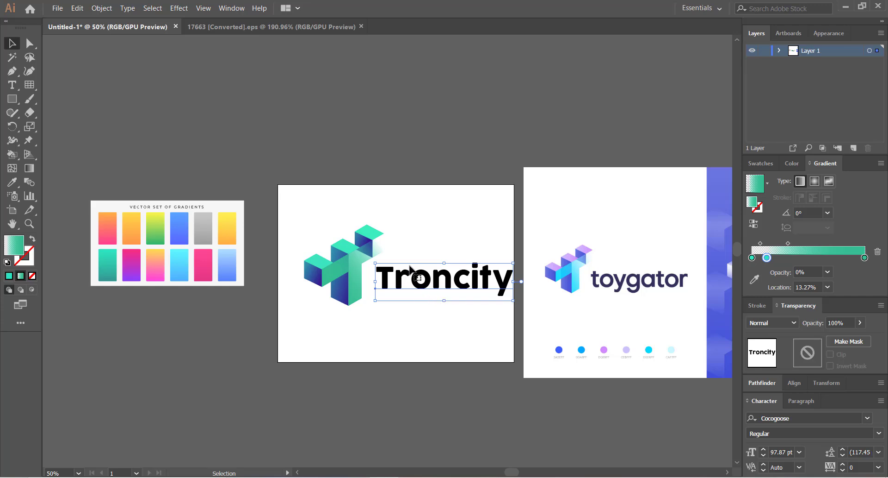
{"action": "left_click", "coordinate": [409, 238]}
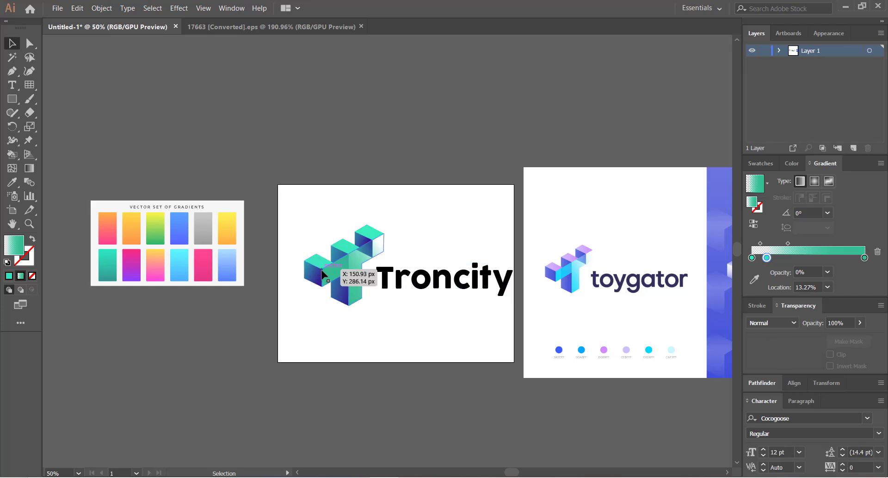
{"action": "key", "text": "ctrl+plus"}
{"action": "key", "text": "ctrl+plus"}
{"action": "key", "text": "ctrl+plus"}
{"action": "key", "text": "ctrl+plus"}
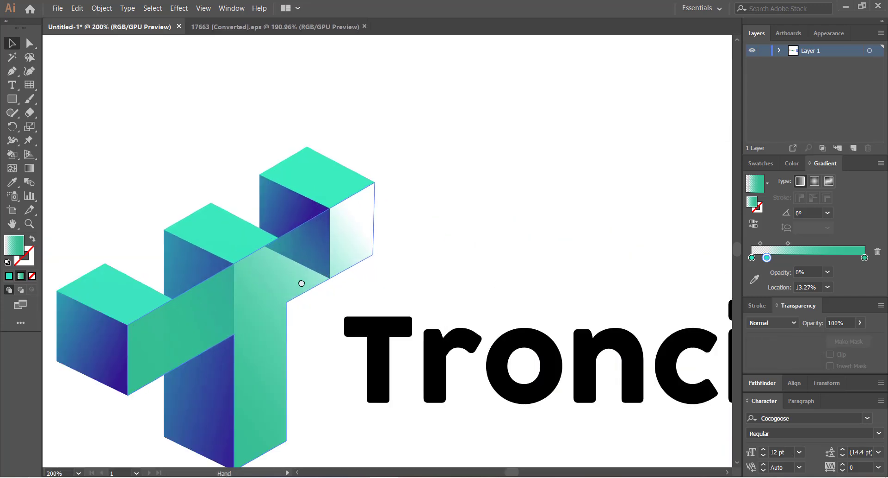
{"action": "left_click_drag", "start_coordinate": [301, 283], "coordinate": [334, 325]}
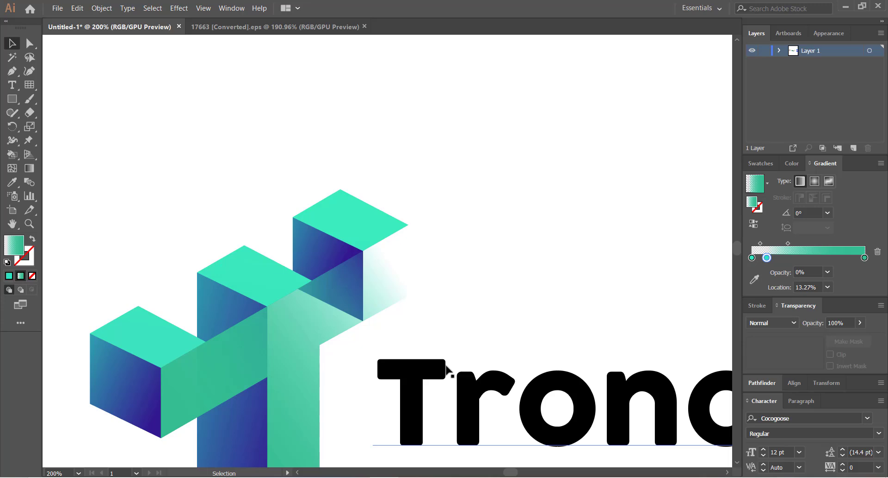
{"action": "key", "text": "ctrl+minus"}
{"action": "key", "text": "ctrl+minus"}
{"action": "key", "text": "ctrl+minus"}
{"action": "key", "text": "ctrl+minus"}
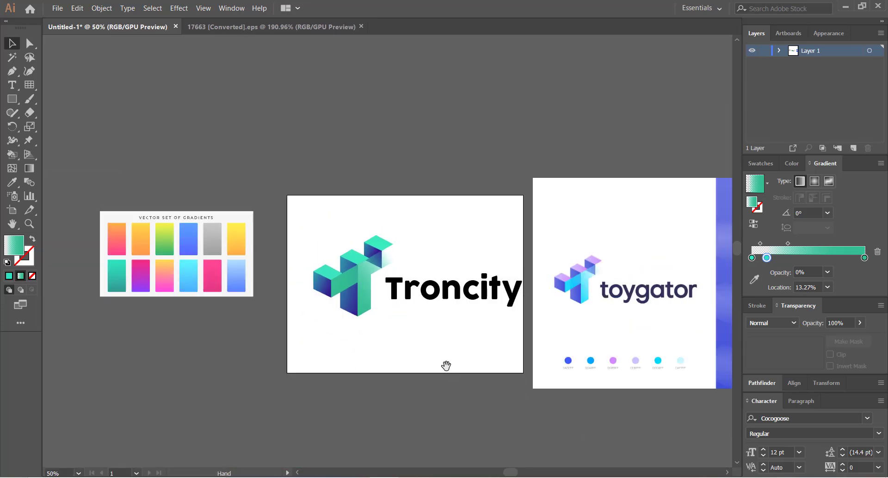
{"action": "left_click_drag", "start_coordinate": [446, 365], "coordinate": [479, 345]}
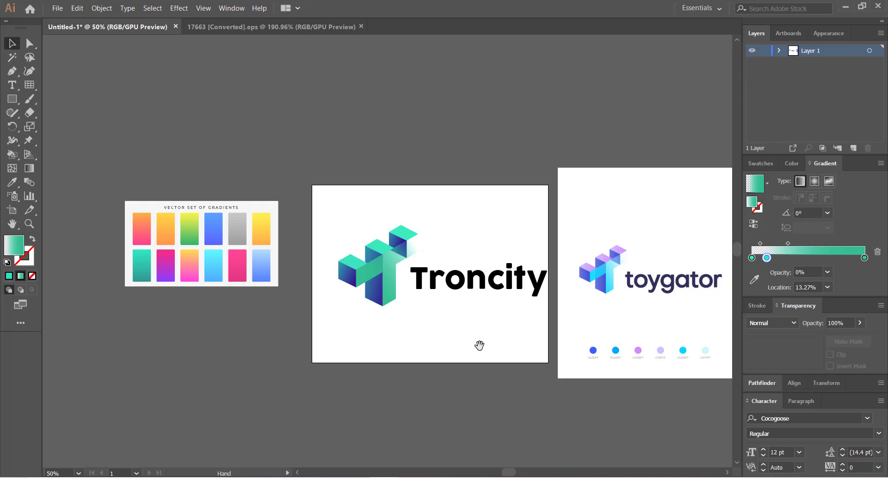
Change the font of the "Troncity" wordmark to Florencesans Black.
{"action": "left_click", "coordinate": [453, 291]}
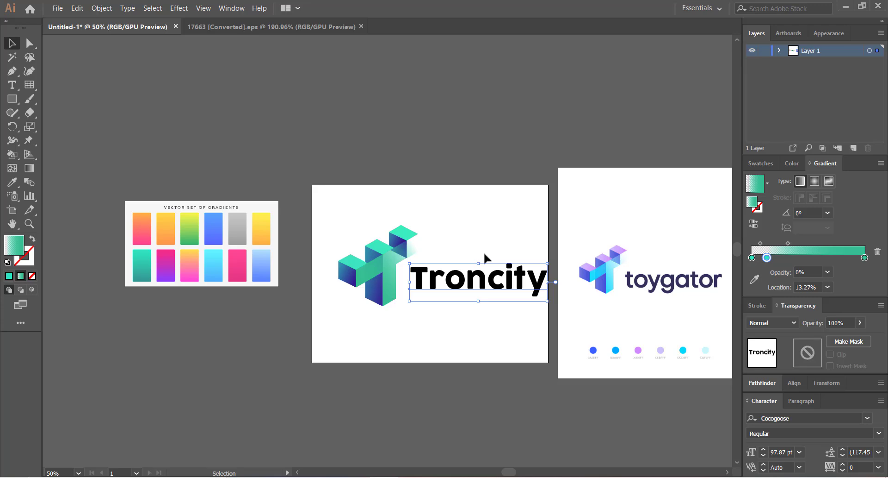
{"action": "left_click", "coordinate": [868, 418]}
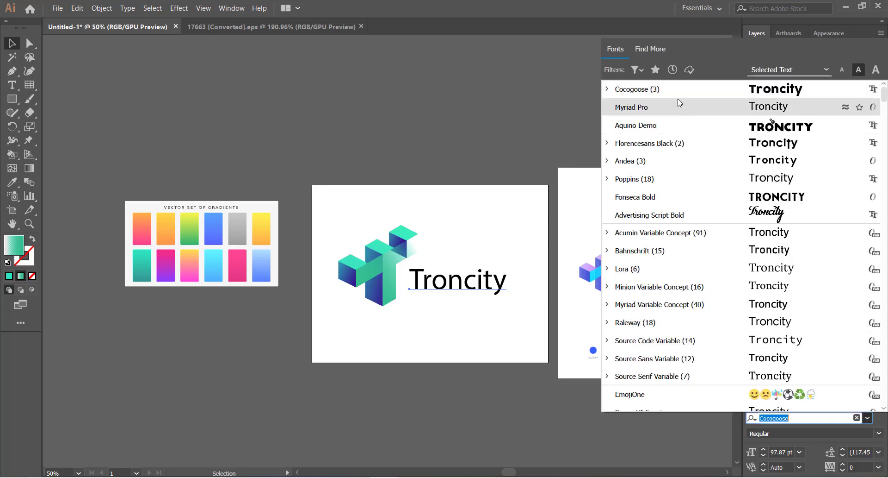
{"action": "left_click", "coordinate": [608, 90]}
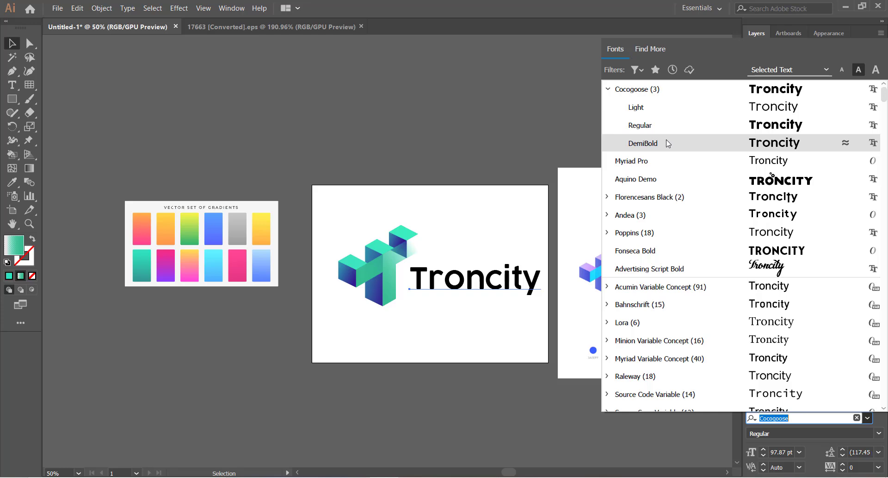
{"action": "left_click", "coordinate": [669, 198]}
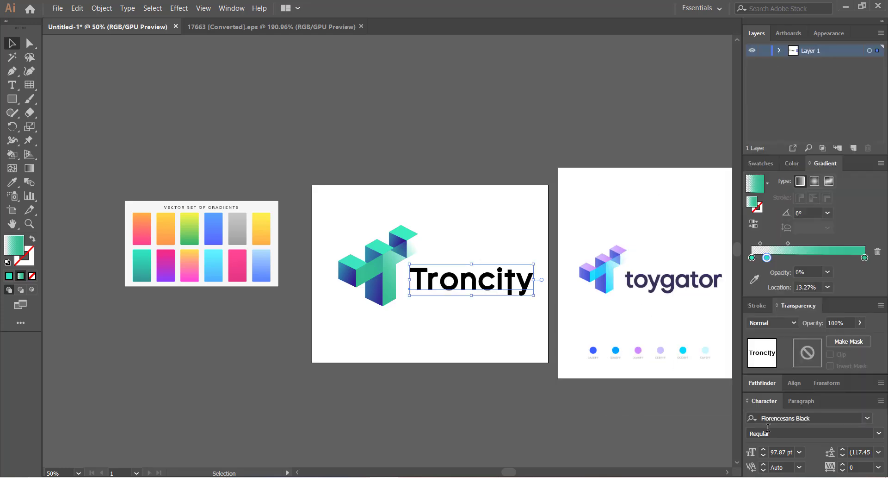
Reduce the "Troncity" wordmark's font size to 82 pt and deselect it.
{"action": "left_click", "coordinate": [763, 455]}
{"action": "left_click", "coordinate": [764, 455]}
{"action": "left_click", "coordinate": [763, 455]}
{"action": "left_click", "coordinate": [764, 455]}
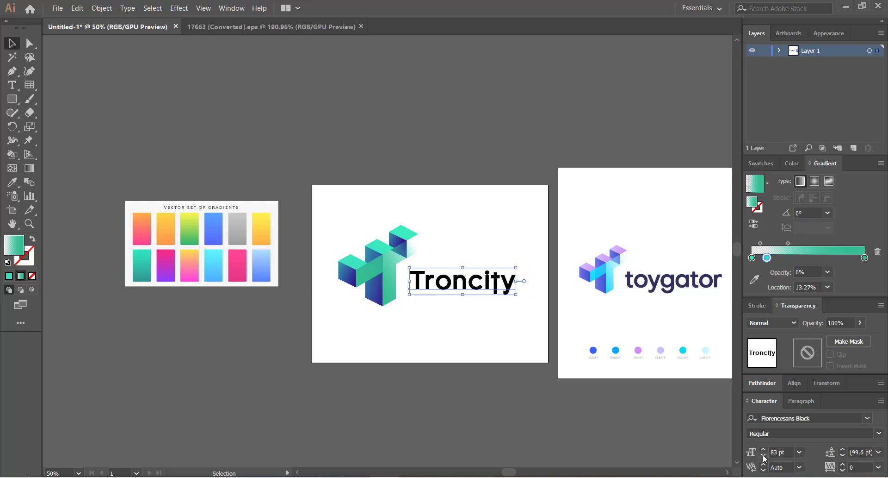
{"action": "left_click", "coordinate": [763, 455]}
{"action": "left_click", "coordinate": [763, 455]}
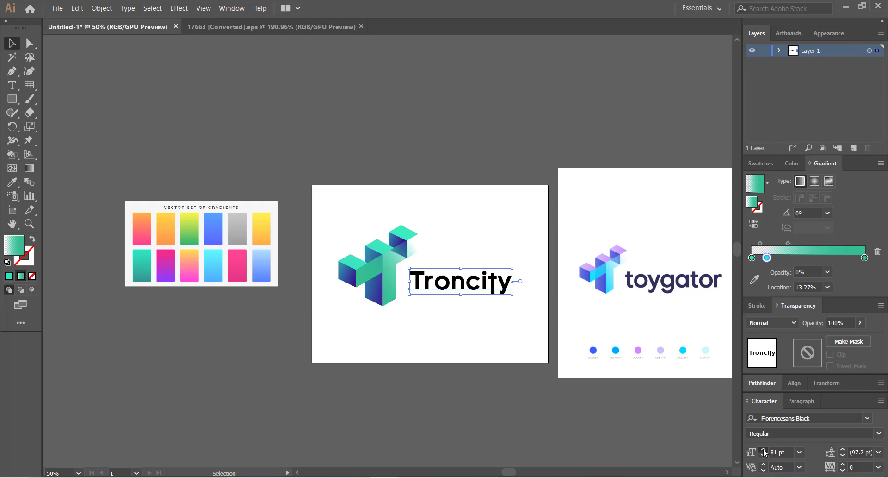
{"action": "left_click", "coordinate": [764, 449]}
{"action": "left_click", "coordinate": [310, 319]}
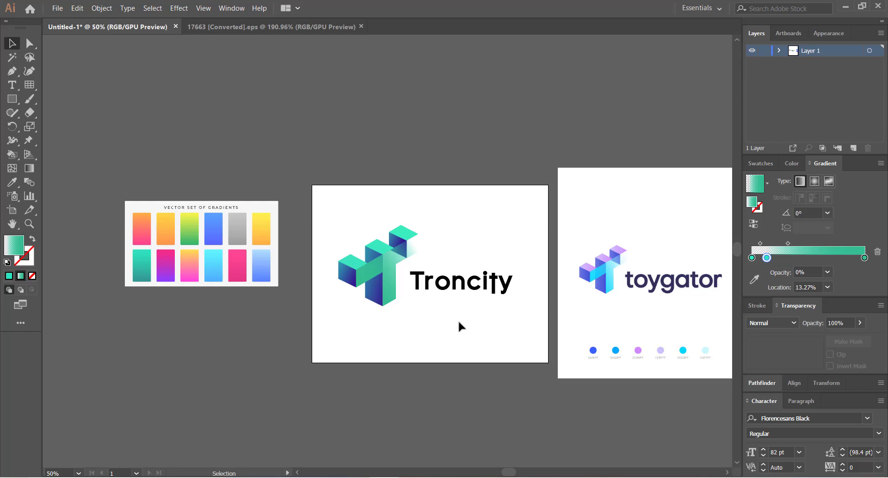
Set the tracking of the Troncity wordmark to -24.
{"action": "scroll", "coordinate": [458, 326], "scroll_direction": "up", "scroll_amount": 1}
{"action": "left_click", "coordinate": [457, 298]}
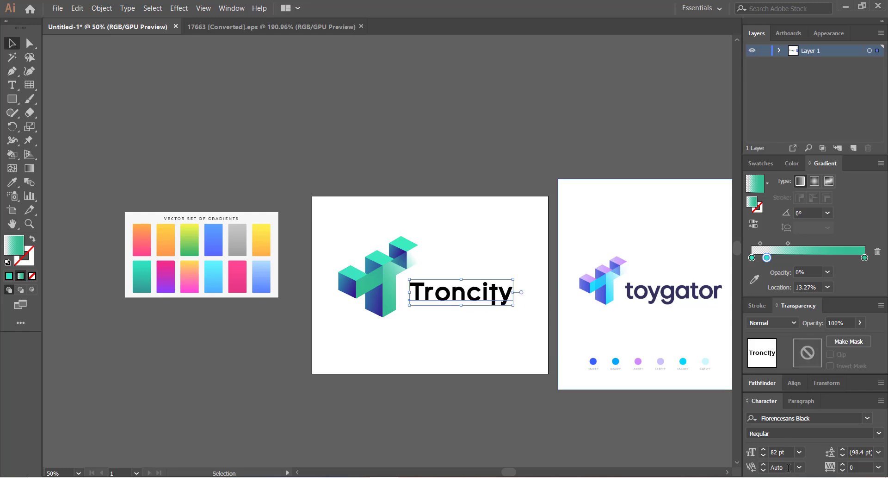
{"action": "left_click", "coordinate": [879, 467]}
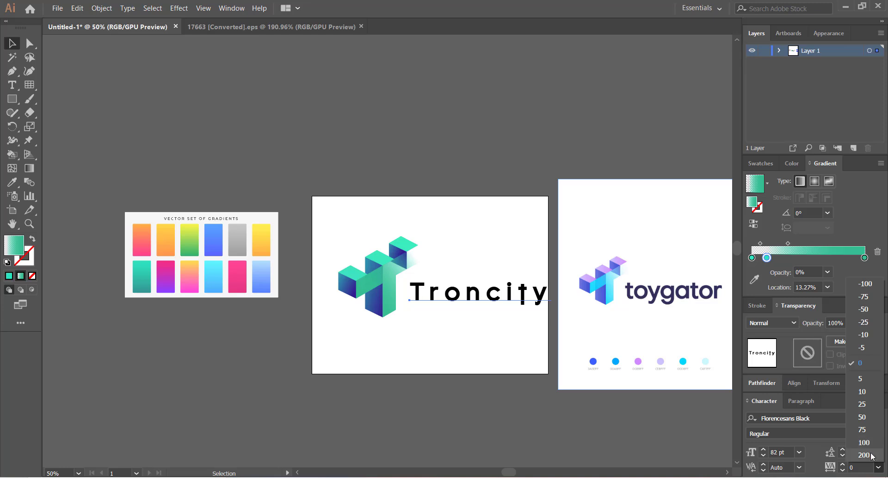
{"action": "key", "text": "Escape"}
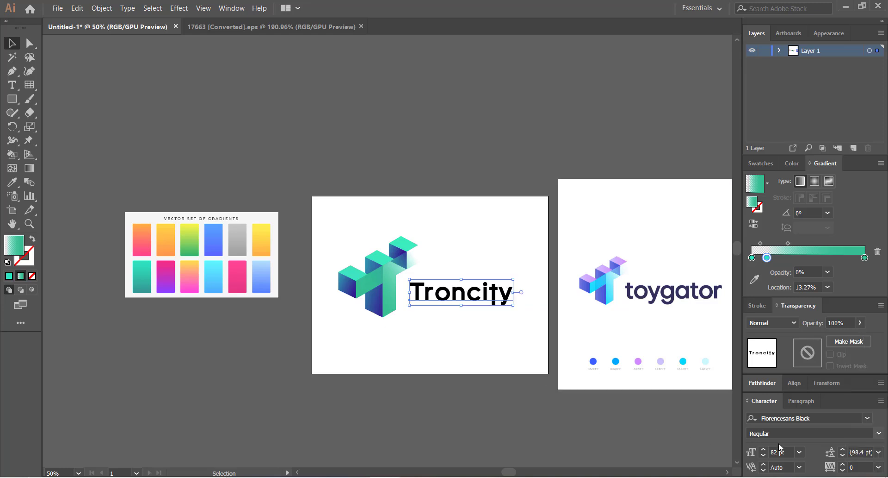
{"action": "left_click", "coordinate": [842, 470]}
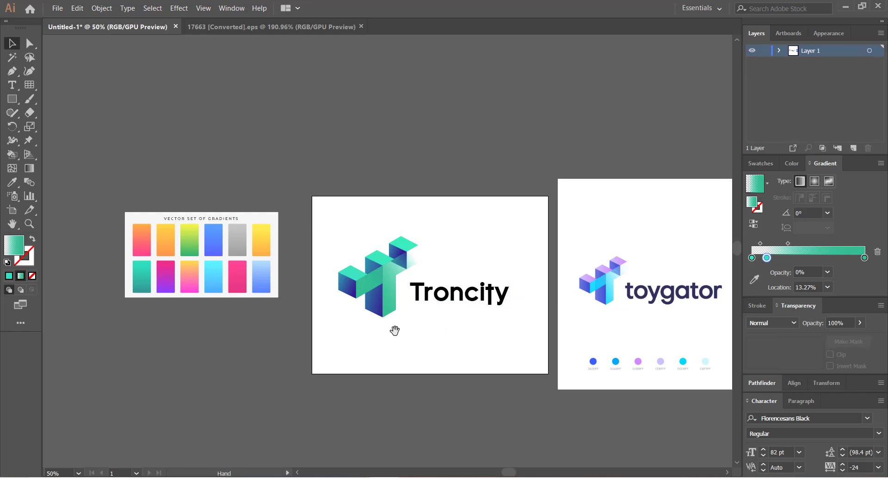
Recolour the Troncity wordmark with the dark purple sampled from the toygator reference text.
{"action": "left_click_drag", "start_coordinate": [394, 330], "coordinate": [434, 332]}
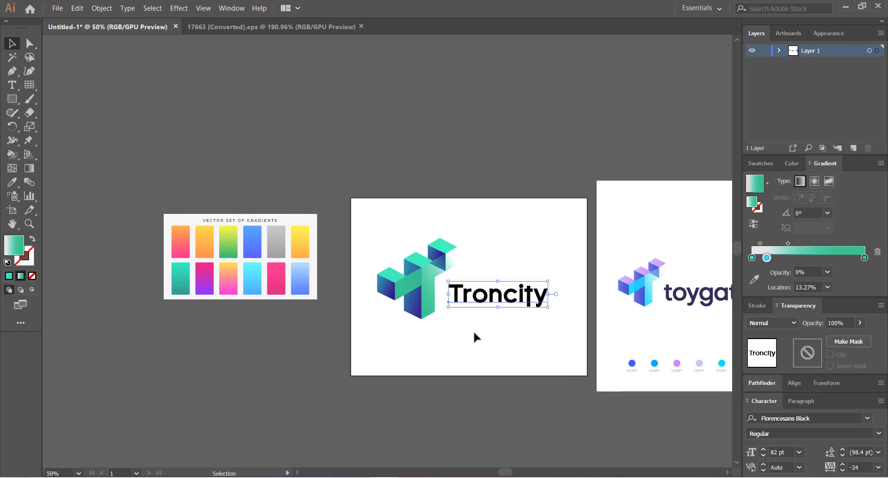
{"action": "key", "text": "i"}
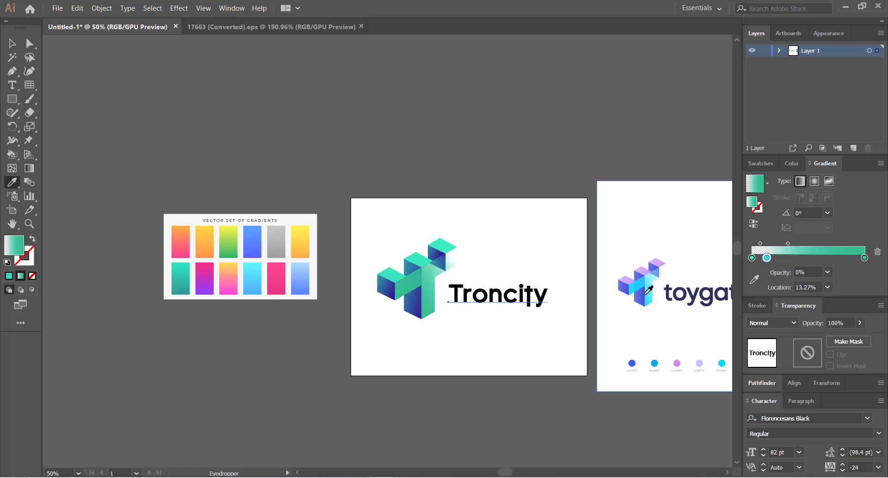
{"action": "left_click", "coordinate": [684, 290]}
{"action": "key", "text": "v"}
{"action": "left_click", "coordinate": [477, 334]}
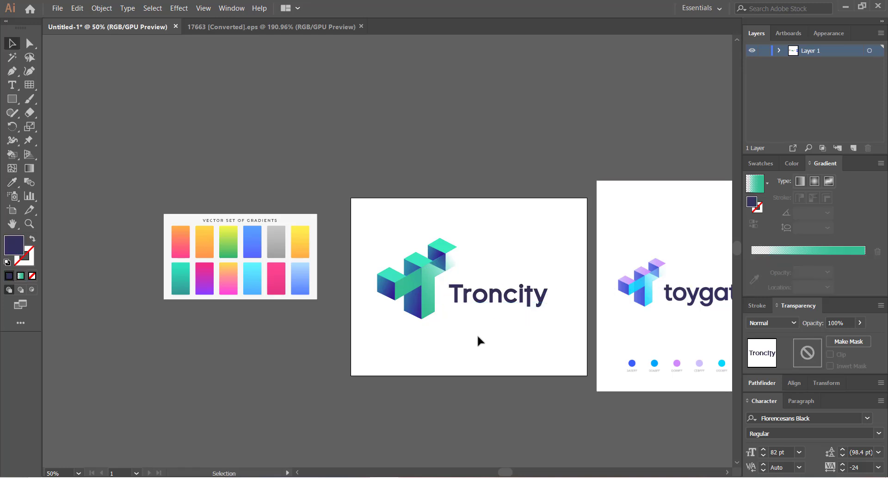
{"action": "left_click", "coordinate": [420, 269]}
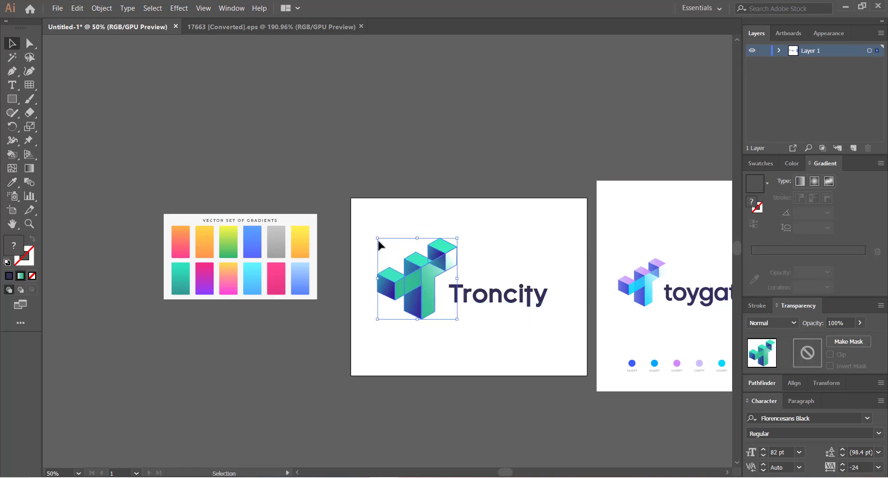
{"action": "left_click", "coordinate": [500, 269]}
{"action": "key", "text": "space"}
{"action": "left_click_drag", "start_coordinate": [501, 270], "coordinate": [487, 245]}
{"action": "key", "text": "space"}
{"action": "left_click", "coordinate": [419, 253]}
{"action": "left_click", "coordinate": [476, 265]}
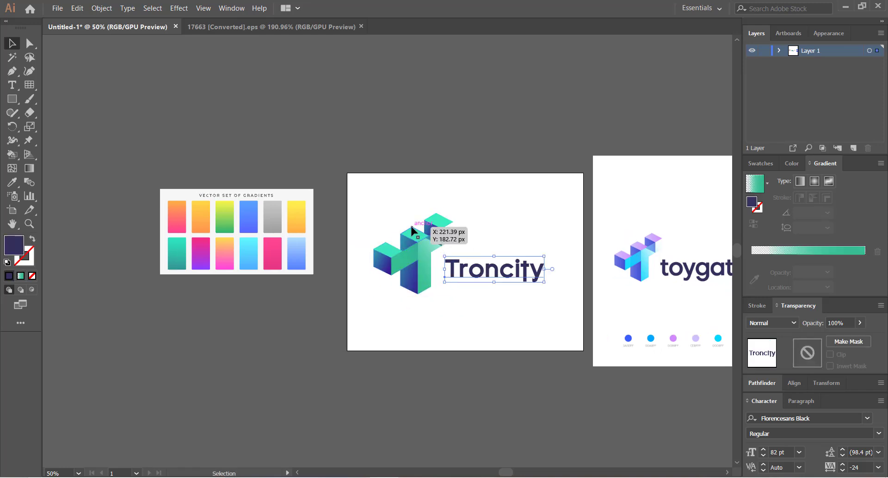
{"action": "left_click", "coordinate": [426, 239]}
{"action": "left_click", "coordinate": [402, 199]}
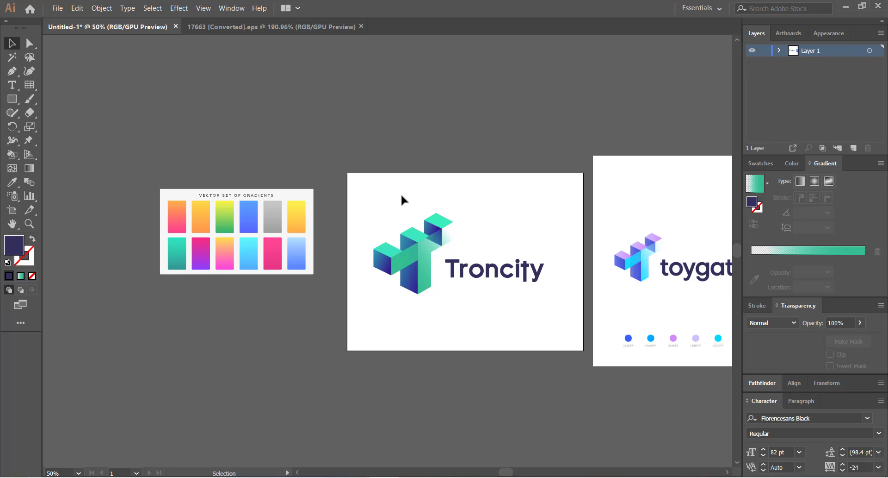
Stack the logo by moving the T icon to the upper middle of the artboard and the Troncity text directly below it.
{"action": "left_click_drag", "start_coordinate": [432, 240], "coordinate": [494, 211]}
{"action": "left_click_drag", "start_coordinate": [399, 210], "coordinate": [526, 273]}
{"action": "left_click_drag", "start_coordinate": [487, 216], "coordinate": [462, 242]}
{"action": "left_click", "coordinate": [399, 319]}
{"action": "left_click", "coordinate": [487, 299]}
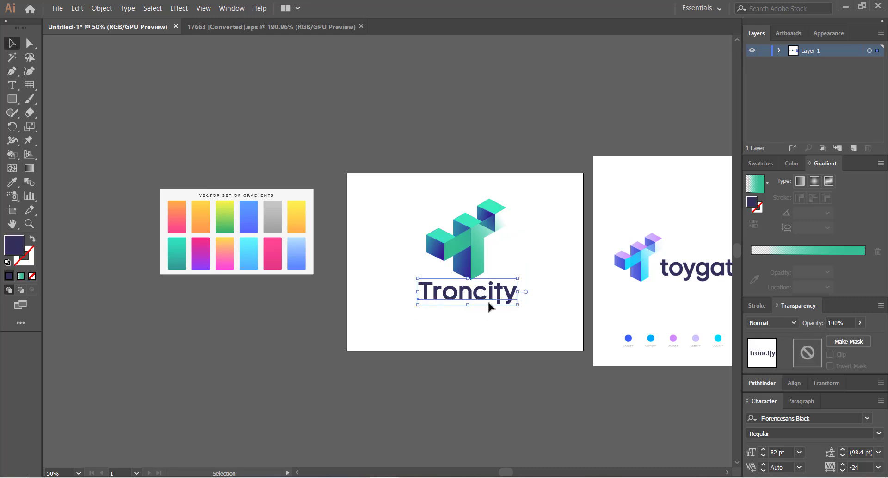
Move the icon and the Troncity text together slightly down and left to the middle of the artboard.
{"action": "left_click", "coordinate": [465, 249]}
{"action": "left_click_drag", "start_coordinate": [404, 200], "coordinate": [486, 300]}
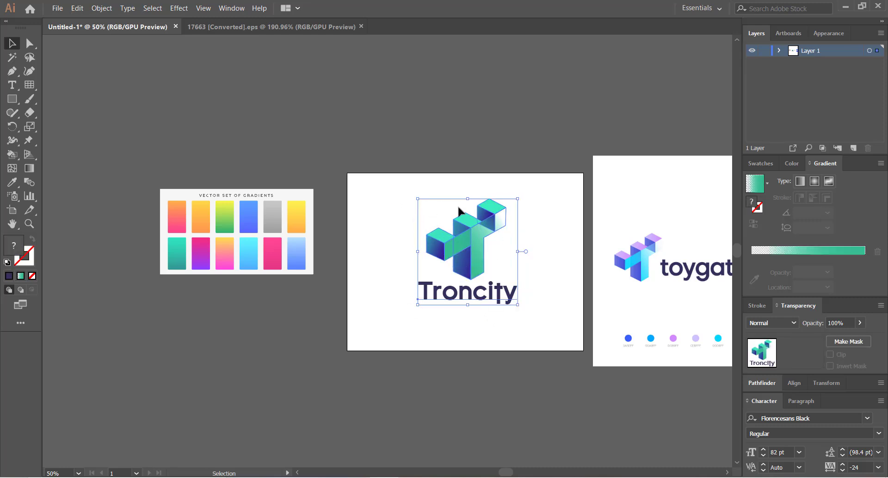
{"action": "left_click_drag", "start_coordinate": [462, 237], "coordinate": [455, 240]}
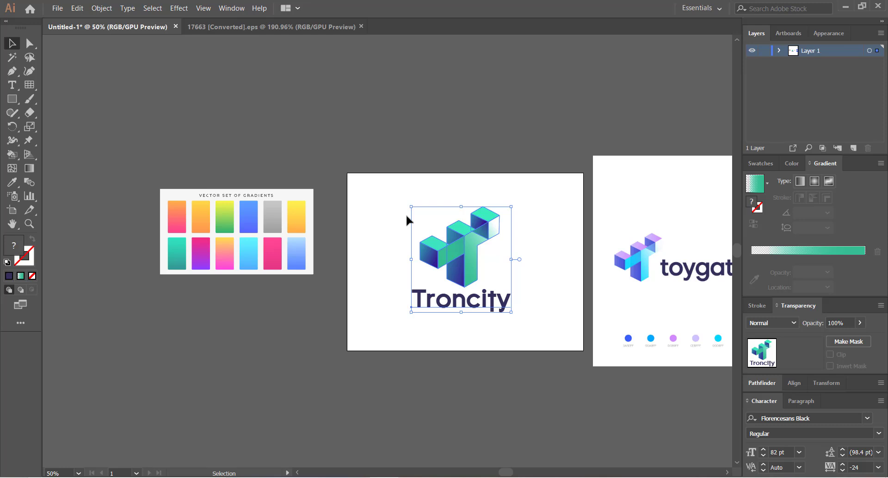
{"action": "left_click", "coordinate": [464, 197]}
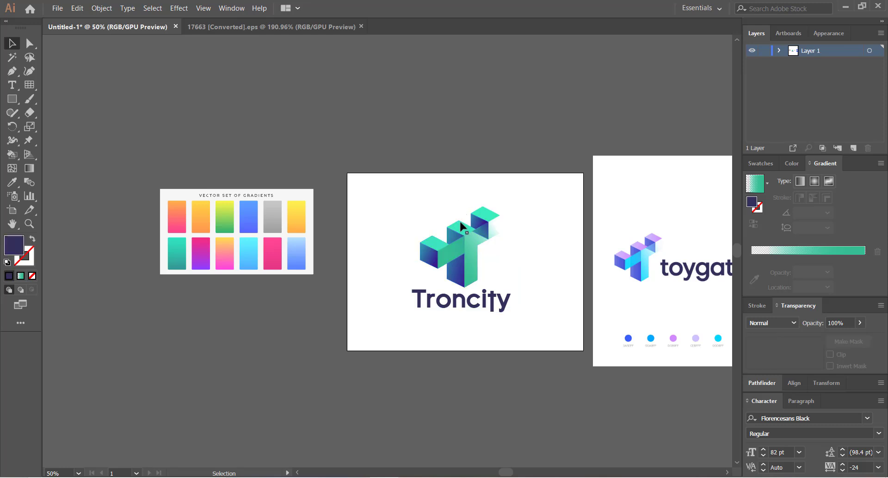
Try placing the icon to the left of the Troncity text and undo the move.
{"action": "left_click", "coordinate": [462, 230]}
{"action": "left_click_drag", "start_coordinate": [461, 249], "coordinate": [393, 285]}
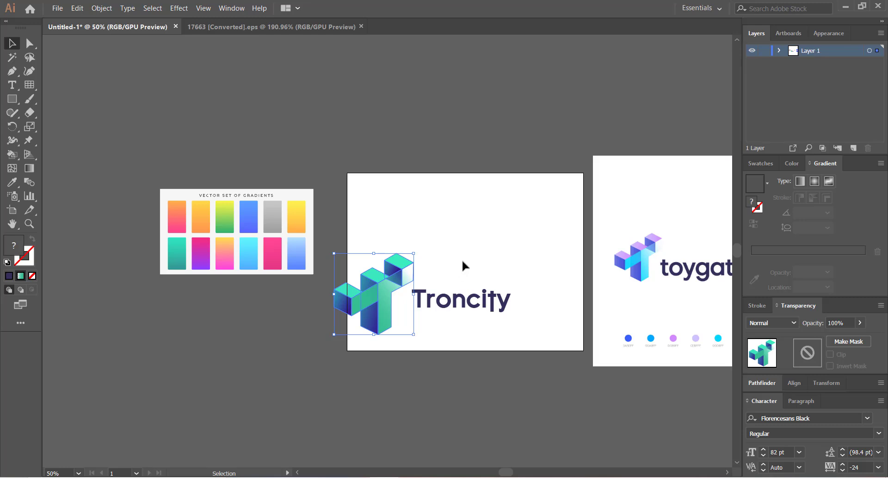
{"action": "key", "text": "ctrl+z"}
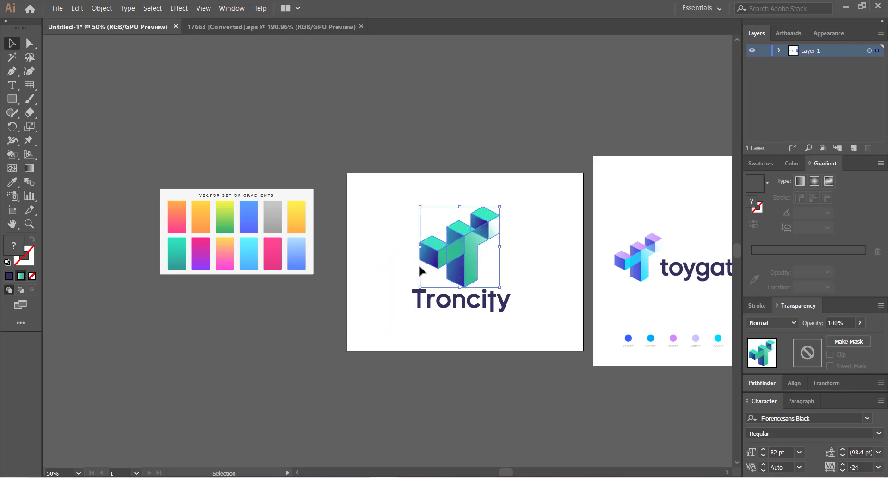
Scale the T icon down slightly and proportionally about its centre above the Troncity text.
{"action": "left_click", "coordinate": [372, 188]}
{"action": "left_click_drag", "start_coordinate": [372, 187], "coordinate": [501, 324]}
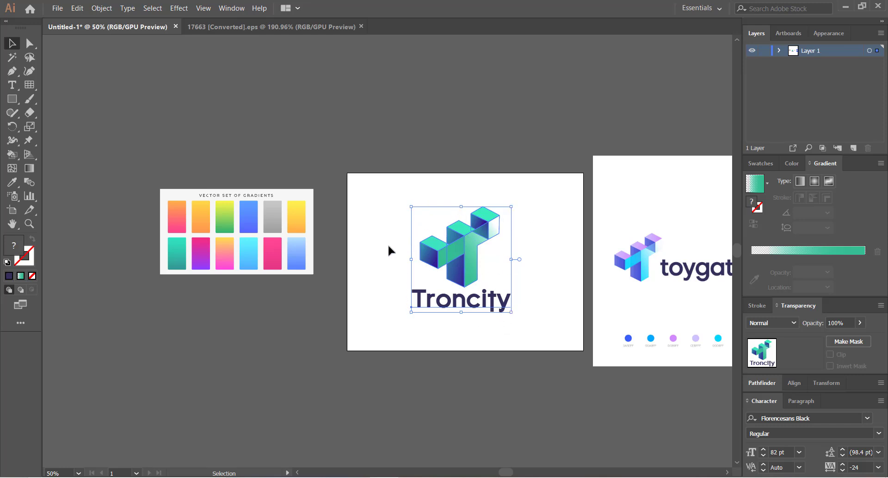
{"action": "left_click", "coordinate": [446, 243]}
{"action": "left_click_drag", "start_coordinate": [421, 207], "coordinate": [427, 213]}
{"action": "left_click", "coordinate": [437, 223]}
{"action": "left_click", "coordinate": [457, 240]}
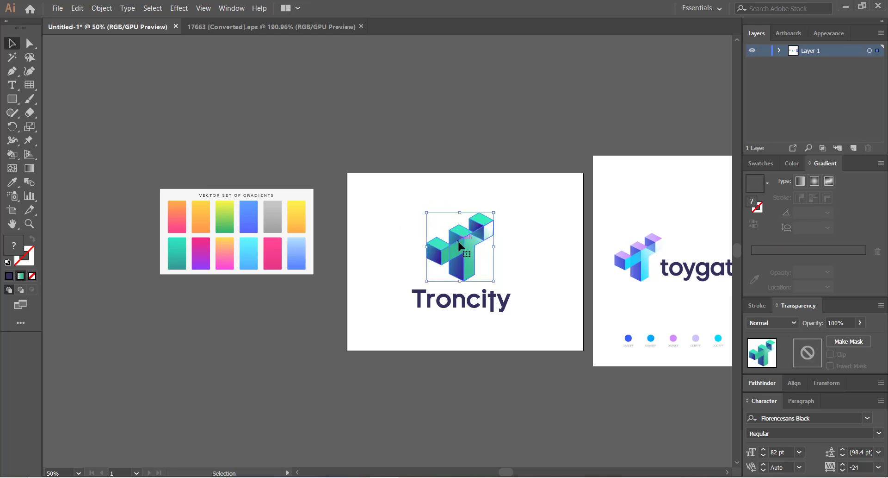
Nudge the icon down in small steps so it sits closer to the Troncity text.
{"action": "key", "text": "Down"}
{"action": "key", "text": "Down"}
{"action": "key", "text": "Down"}
{"action": "key", "text": "Down"}
{"action": "key", "text": "Down"}
{"action": "key", "text": "Down"}
{"action": "key", "text": "Down"}
{"action": "key", "text": "Down"}
{"action": "key", "text": "Down"}
{"action": "key", "text": "Down"}
{"action": "key", "text": "Down"}
{"action": "key", "text": "Down"}
{"action": "key", "text": "Down"}
{"action": "key", "text": "Down"}
{"action": "key", "text": "Down"}
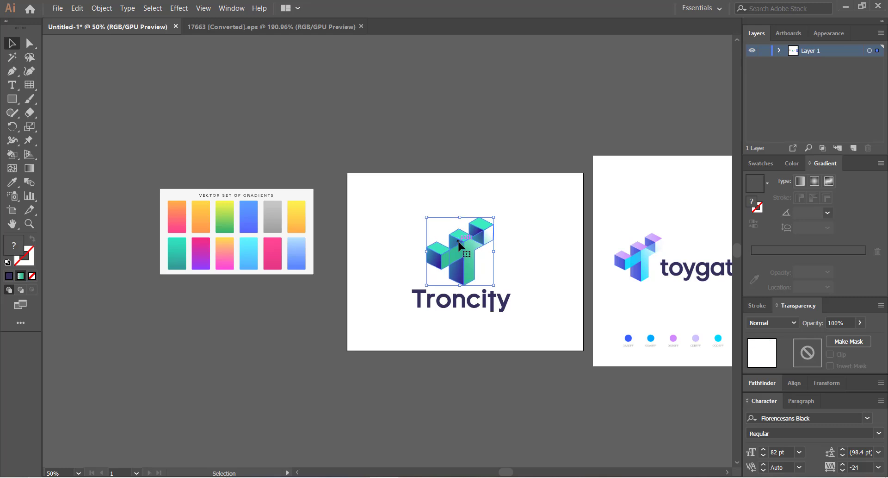
Align the icon and the Troncity text to each other on their horizontal centres.
{"action": "left_click_drag", "start_coordinate": [389, 232], "coordinate": [507, 317]}
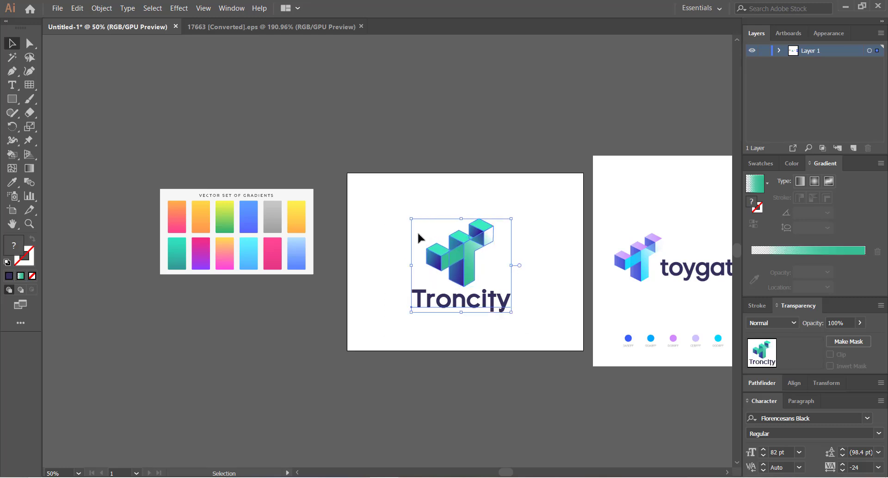
{"action": "left_click", "coordinate": [795, 383]}
{"action": "left_click", "coordinate": [775, 381]}
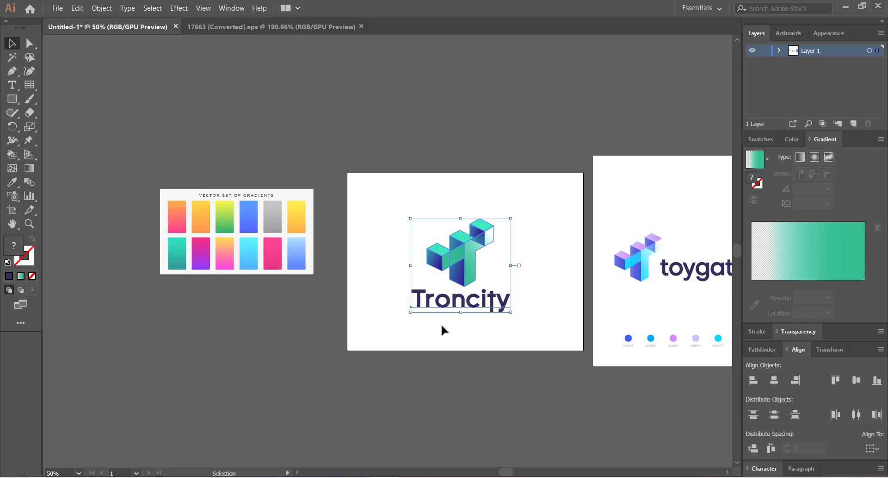
{"action": "key", "text": "ctrl+equal"}
{"action": "left_click_drag", "start_coordinate": [303, 224], "coordinate": [379, 231]}
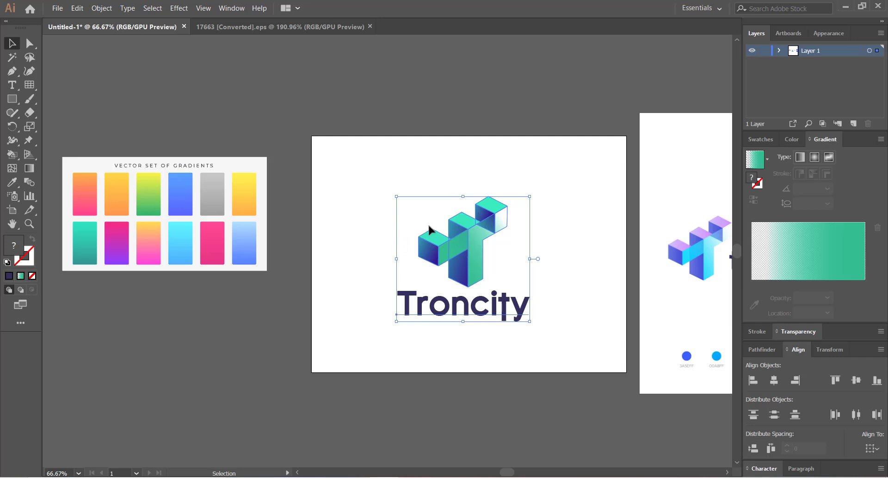
{"action": "left_click", "coordinate": [422, 169]}
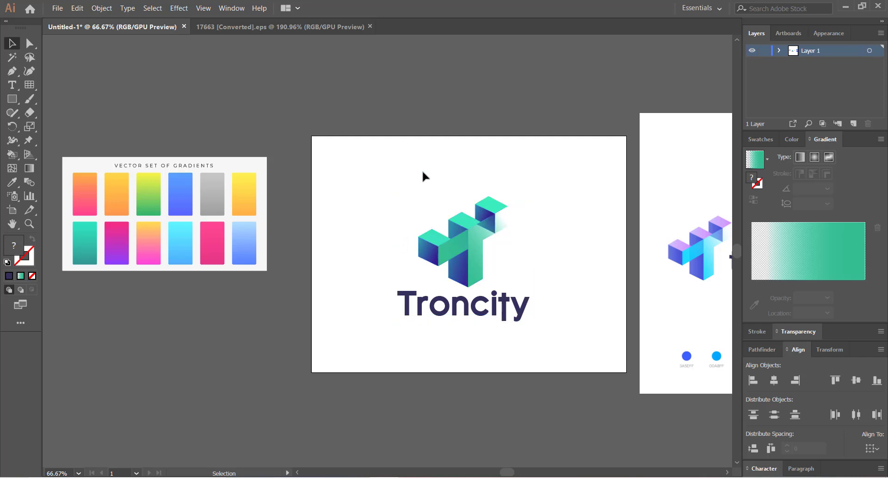
Try enlarging the icon to about the width of the Troncity text and raising it, and undo both changes.
{"action": "left_click", "coordinate": [457, 230]}
{"action": "left_click_drag", "start_coordinate": [419, 197], "coordinate": [397, 177]}
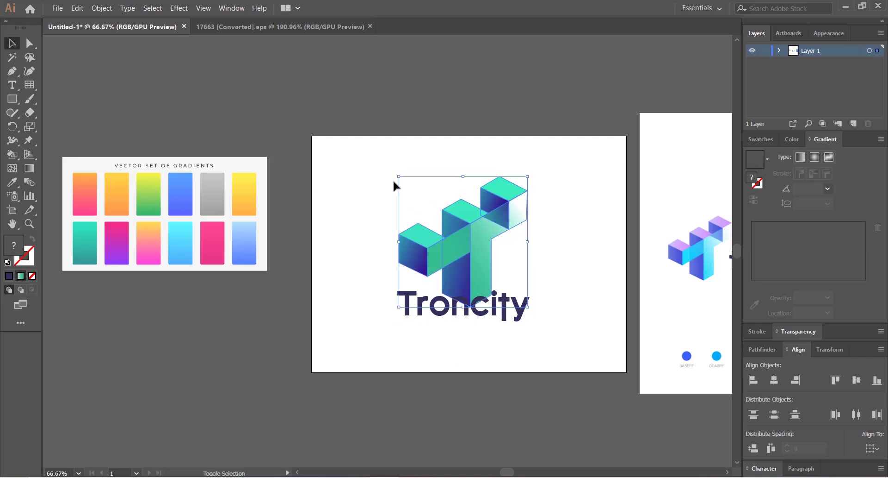
{"action": "mouse_move", "coordinate": [452, 247]}
{"action": "left_mouse_down"}
{"action": "mouse_move", "coordinate": [447, 225]}
{"action": "mouse_move", "coordinate": [454, 235]}
{"action": "left_mouse_up"}
{"action": "left_click", "coordinate": [378, 249]}
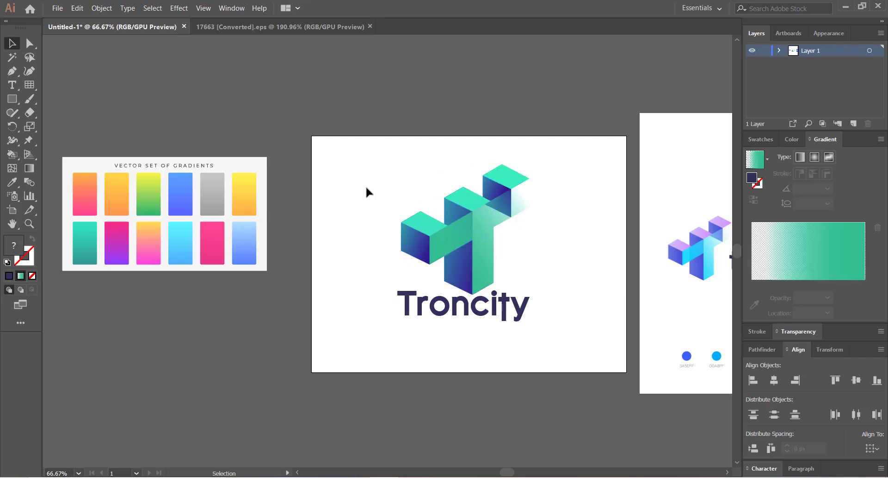
{"action": "left_click_drag", "start_coordinate": [367, 192], "coordinate": [531, 342]}
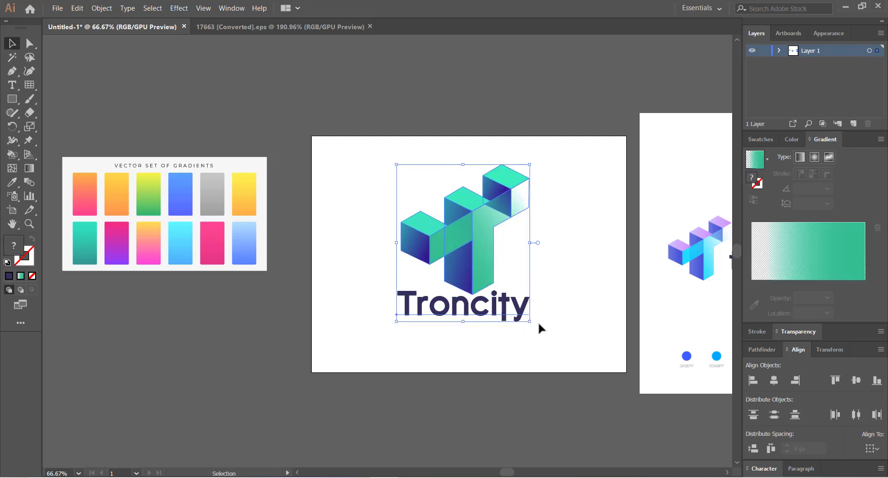
{"action": "left_click", "coordinate": [385, 187]}
{"action": "left_click_drag", "start_coordinate": [370, 175], "coordinate": [460, 315]}
{"action": "key", "text": "a"}
{"action": "key", "text": "ctrl+z"}
{"action": "key", "text": "ctrl+z"}
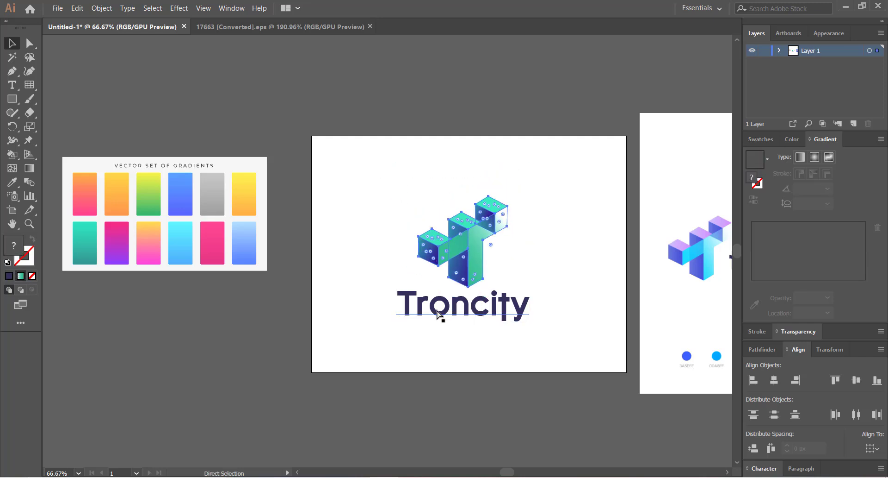
{"action": "left_click", "coordinate": [381, 262]}
Draw a square around the stacked logo and swap its fill and stroke to leave only a dark purple outline.
{"action": "left_click", "coordinate": [69, 82]}
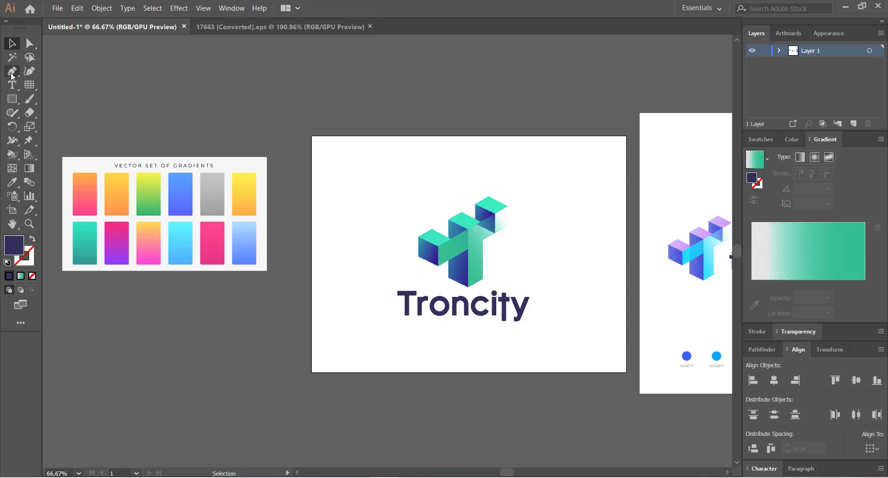
{"action": "left_click", "coordinate": [12, 99]}
{"action": "left_click_drag", "start_coordinate": [473, 251], "coordinate": [550, 327]}
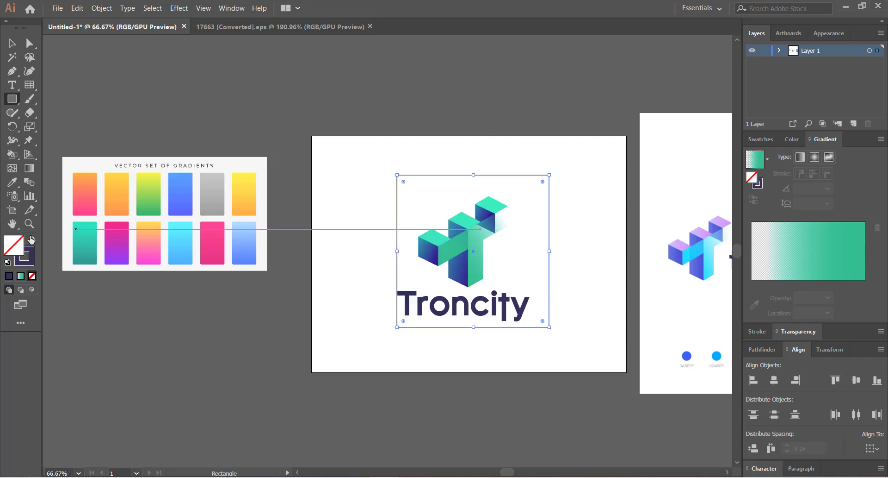
{"action": "left_click", "coordinate": [32, 239]}
{"action": "left_click", "coordinate": [12, 44]}
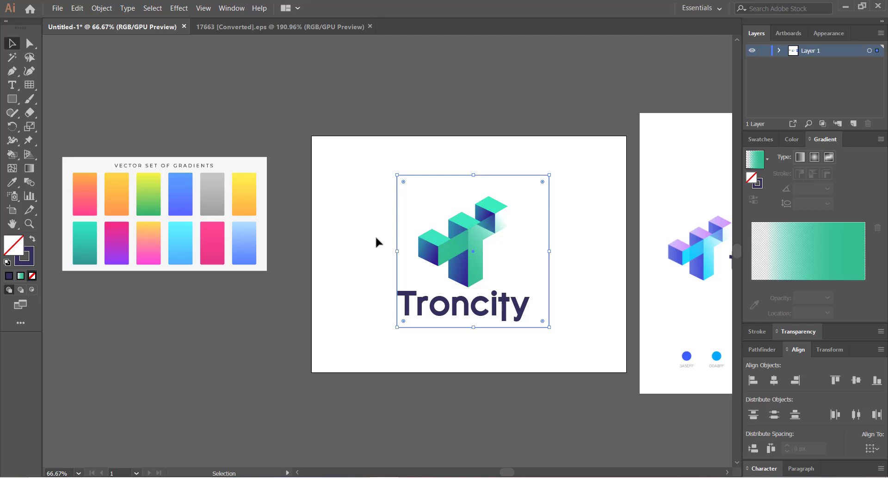
Nudge the outlined square left to centre it around the logo, and shrink it to fit closely around the icon and text.
{"action": "key", "text": "Left"}
{"action": "key", "text": "Left"}
{"action": "key", "text": "Left"}
{"action": "key", "text": "Left"}
{"action": "key", "text": "Left"}
{"action": "key", "text": "Left"}
{"action": "key", "text": "Left"}
{"action": "key", "text": "Left"}
{"action": "key", "text": "Left"}
{"action": "key", "text": "Left"}
{"action": "key", "text": "Left"}
{"action": "key", "text": "Left"}
{"action": "key", "text": "Left"}
{"action": "key", "text": "Left"}
{"action": "key", "text": "Left"}
{"action": "key", "text": "Left"}
{"action": "key", "text": "Left"}
{"action": "key", "text": "Left"}
{"action": "key", "text": "Left"}
{"action": "key", "text": "Left"}
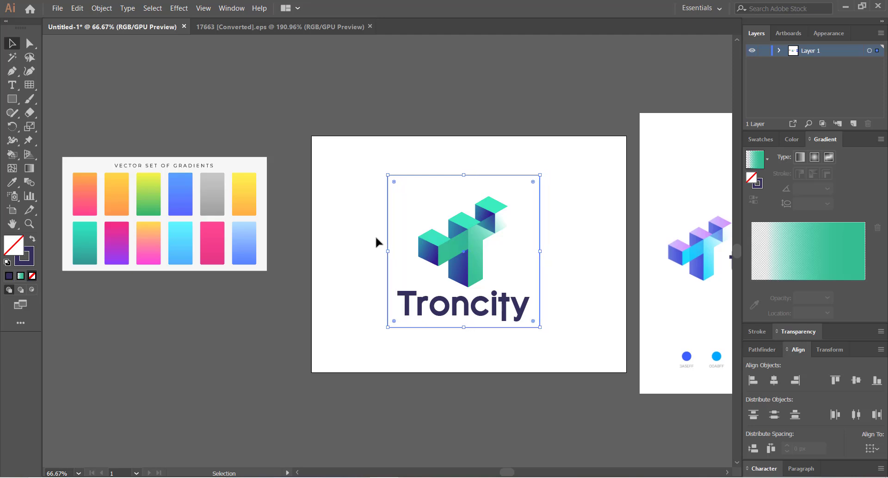
{"action": "left_click_drag", "start_coordinate": [388, 175], "coordinate": [396, 177]}
{"action": "left_click", "coordinate": [348, 233]}
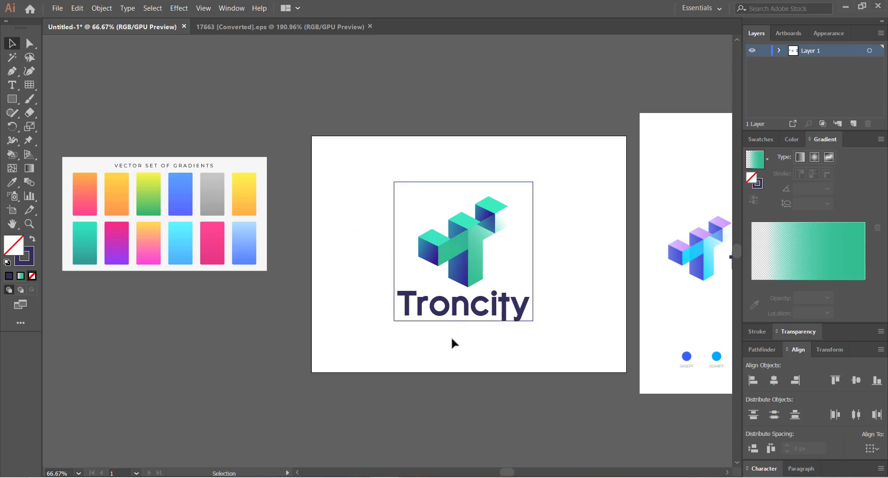
Enlarge the T icon slightly about its centre, keeping its proportions, inside the square frame.
{"action": "scroll", "coordinate": [453, 342], "scroll_direction": "left", "scroll_amount": 2}
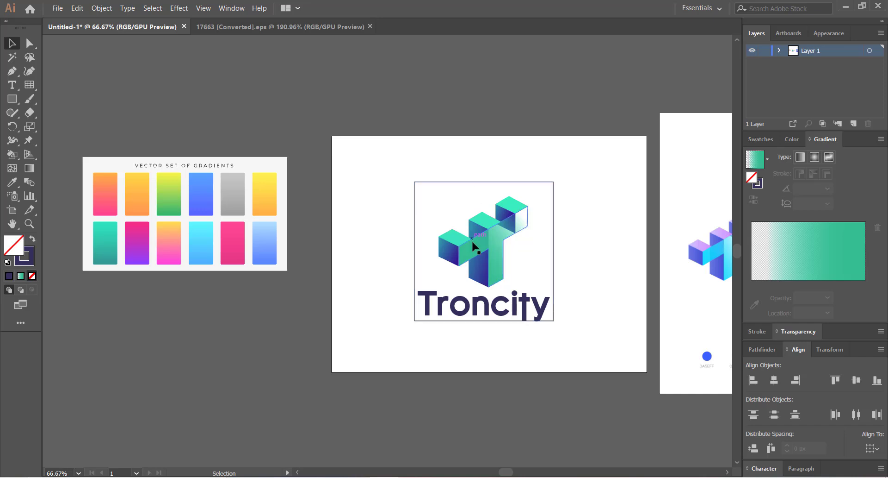
{"action": "left_click", "coordinate": [433, 182]}
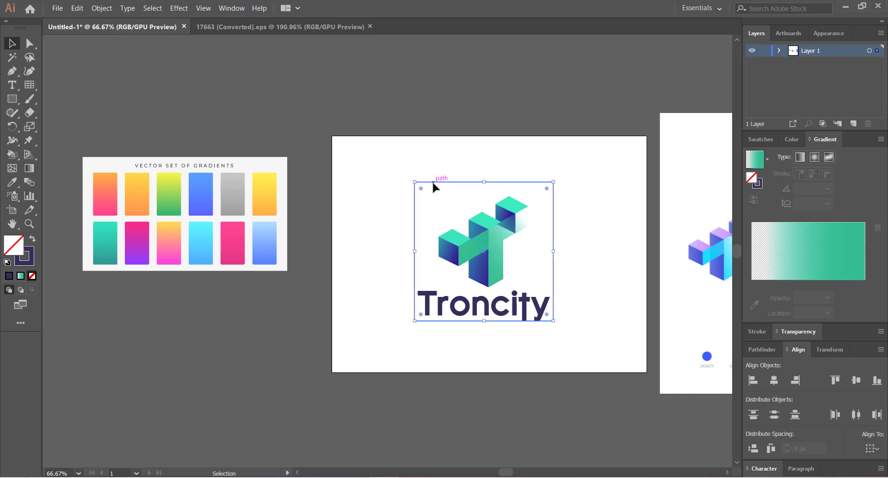
{"action": "left_click", "coordinate": [363, 263]}
{"action": "left_click", "coordinate": [473, 234]}
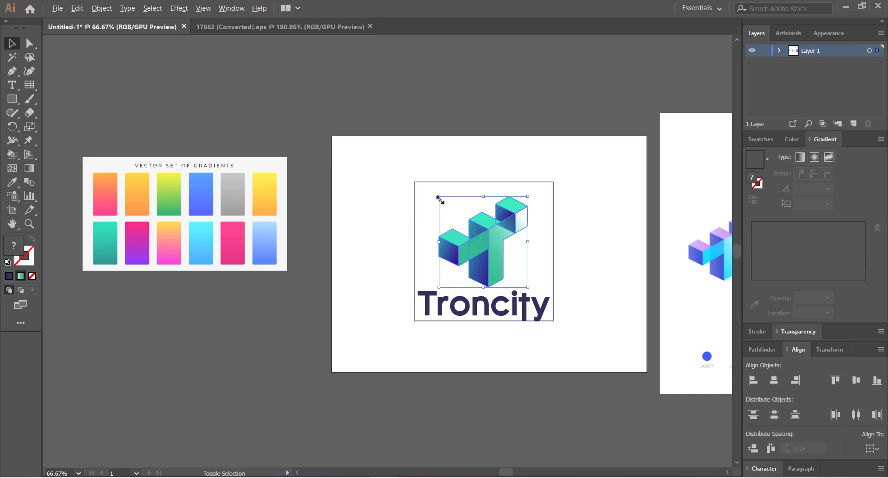
{"action": "left_click_drag", "start_coordinate": [440, 199], "coordinate": [433, 192]}
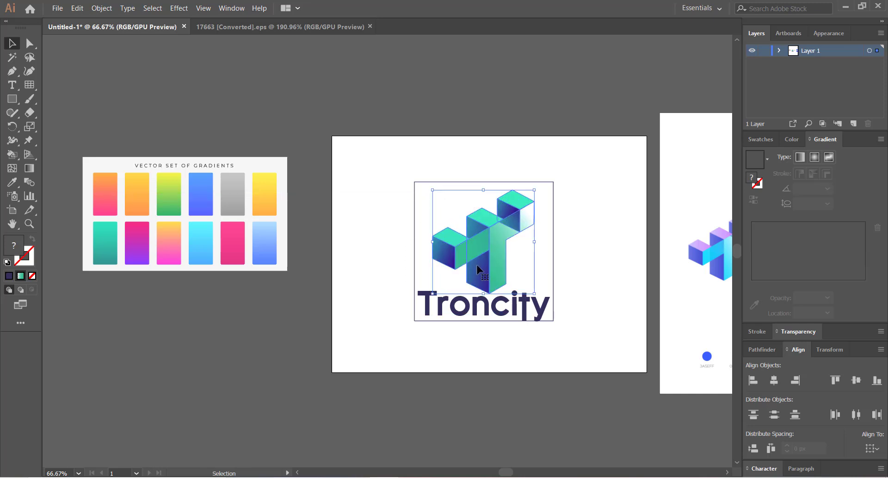
Nudge the T icon up until its base clears the Troncity text and its tip sits just inside the frame.
{"action": "key", "text": "Up"}
{"action": "key", "text": "Up"}
{"action": "key", "text": "Up"}
{"action": "key", "text": "Up"}
{"action": "key", "text": "Up"}
{"action": "key", "text": "Up"}
{"action": "key", "text": "Up"}
{"action": "key", "text": "Up"}
{"action": "key", "text": "Up"}
{"action": "key", "text": "Up"}
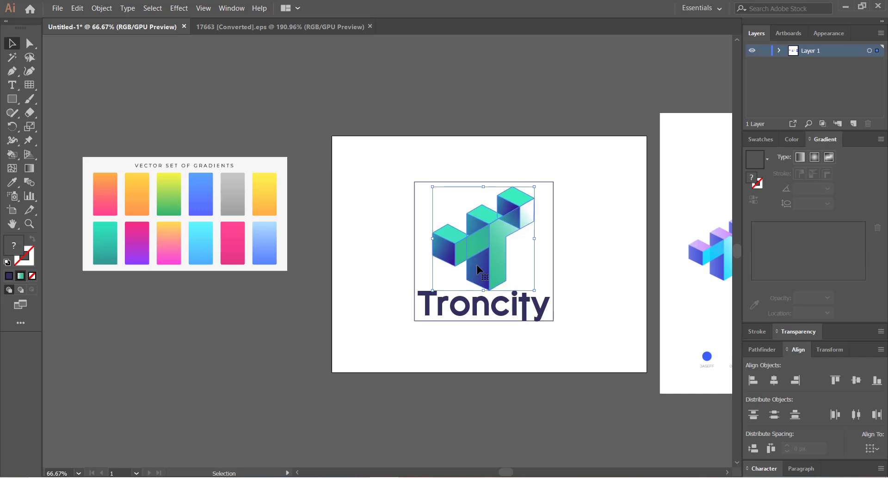
{"action": "key", "text": "Up"}
{"action": "key", "text": "Up"}
{"action": "key", "text": "Up"}
{"action": "key", "text": "Up"}
{"action": "key", "text": "Up"}
{"action": "key", "text": "Up"}
{"action": "key", "text": "Up"}
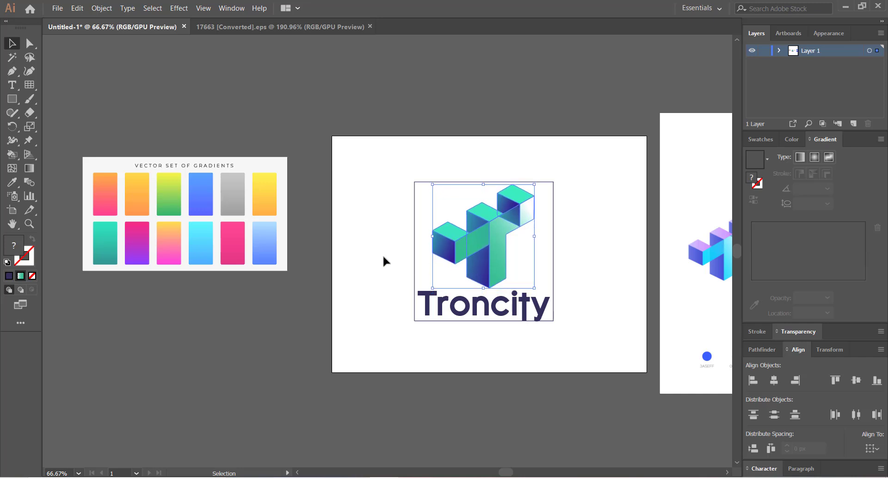
Delete the square outline around the stacked logo and show the rulers.
{"action": "left_click", "coordinate": [383, 261]}
{"action": "left_click", "coordinate": [413, 263]}
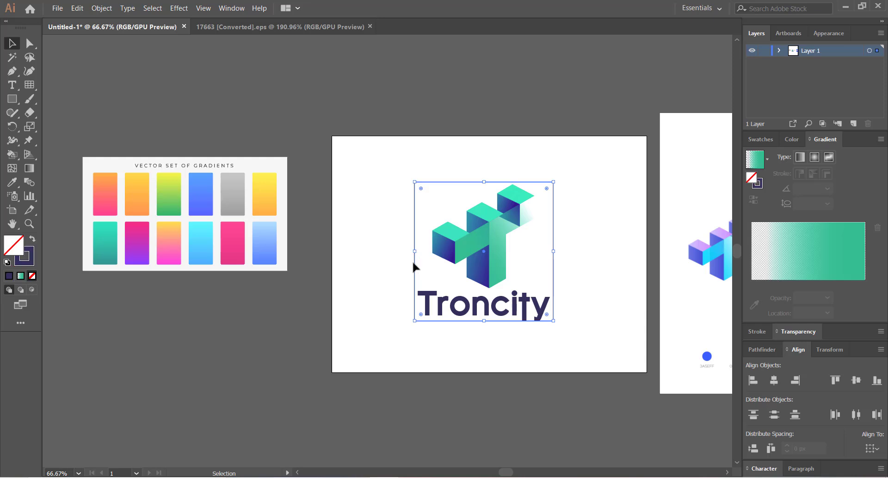
{"action": "left_click", "coordinate": [413, 263]}
{"action": "key", "text": "ctrl+minus"}
{"action": "key", "text": "ctrl+minus"}
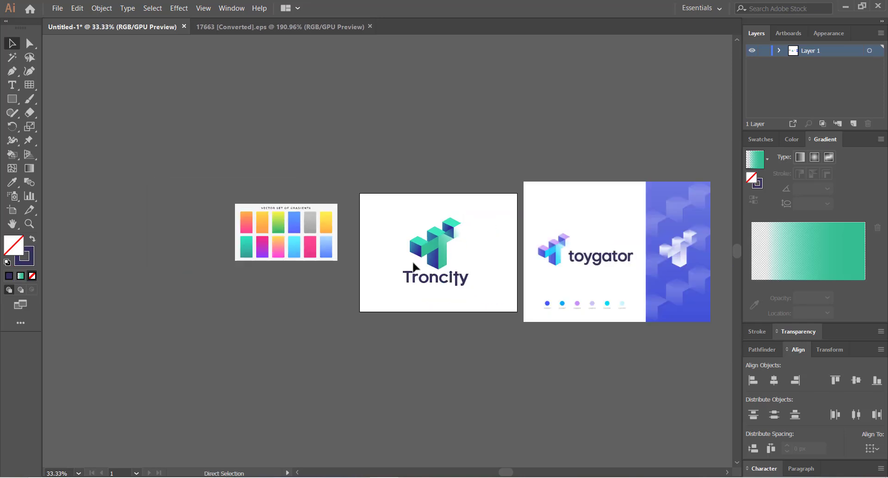
{"action": "key", "text": "ctrl+plus"}
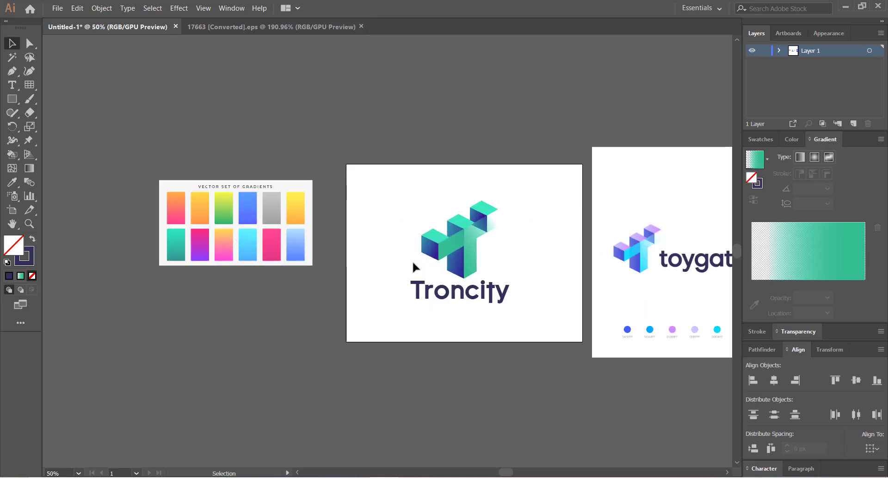
{"action": "left_click_drag", "start_coordinate": [412, 260], "coordinate": [445, 293]}
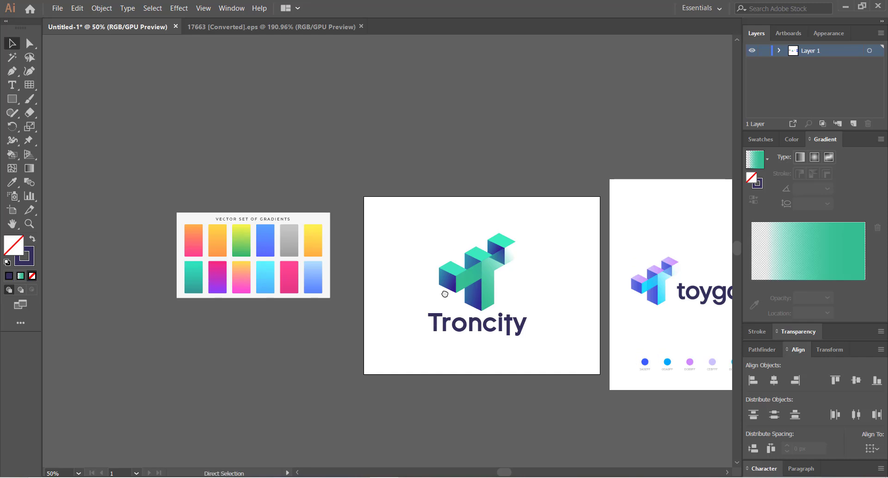
{"action": "key", "text": "ctrl+r"}
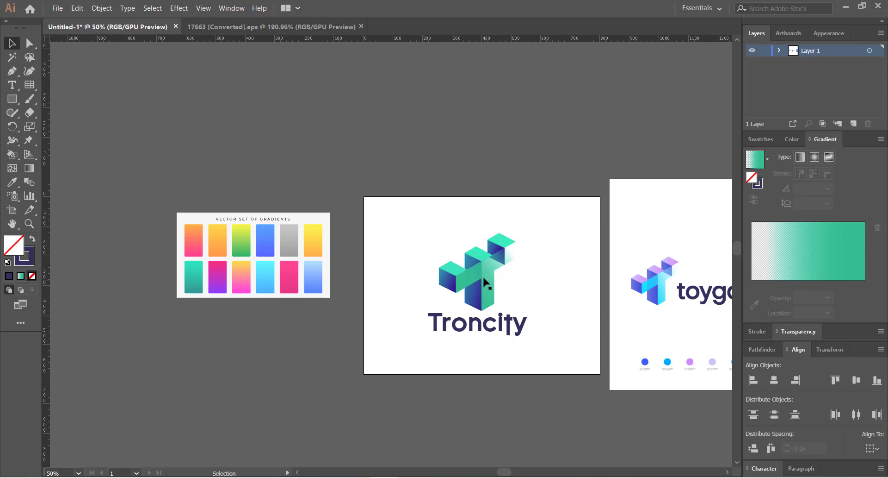
Try the icon on either side of the Troncity text with two text copies stacked above, and delete both copies.
{"action": "left_click_drag", "start_coordinate": [484, 279], "coordinate": [545, 305]}
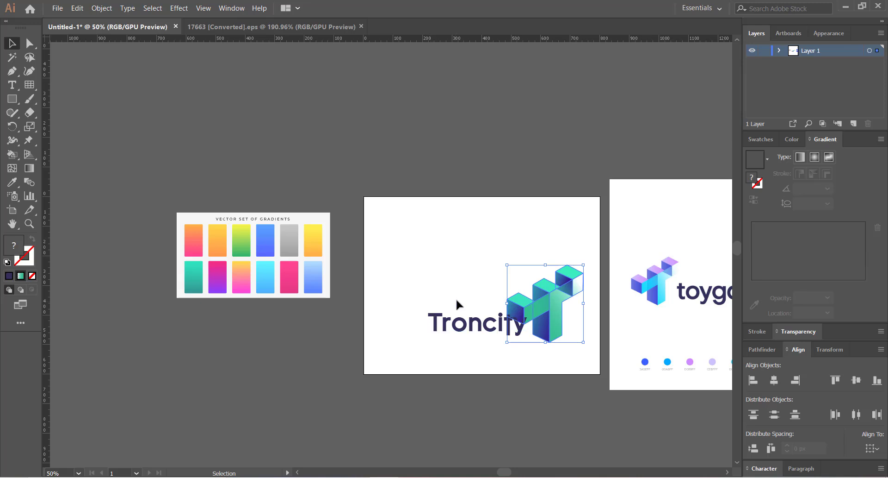
{"action": "left_click_drag", "start_coordinate": [541, 303], "coordinate": [542, 297]}
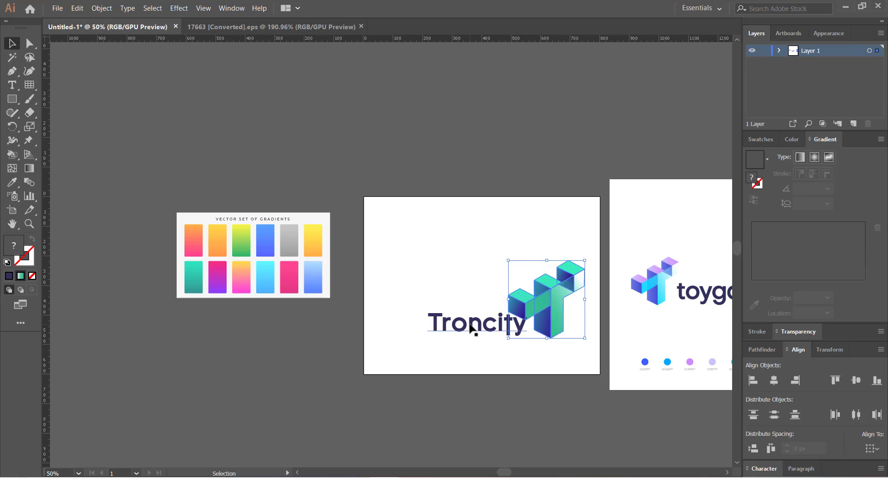
{"action": "left_click_drag", "start_coordinate": [471, 328], "coordinate": [467, 282]}
{"action": "left_click", "coordinate": [440, 260]}
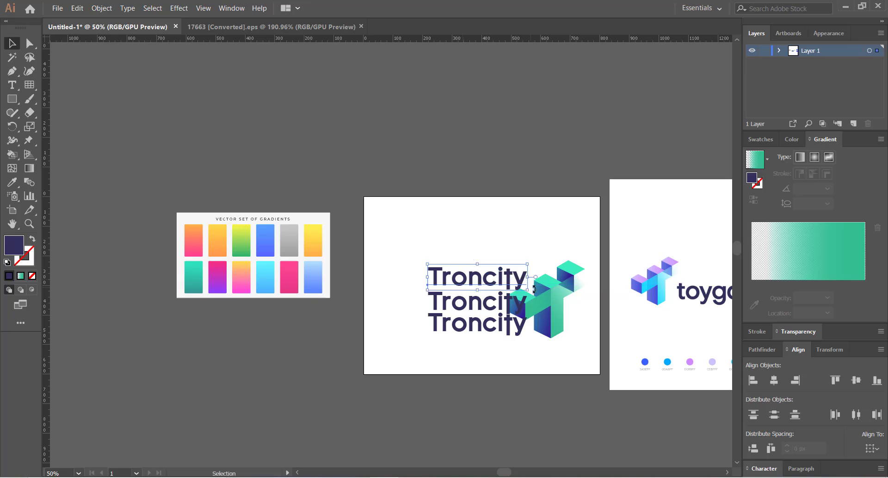
{"action": "left_click_drag", "start_coordinate": [531, 297], "coordinate": [403, 295]}
{"action": "left_click", "coordinate": [457, 227]}
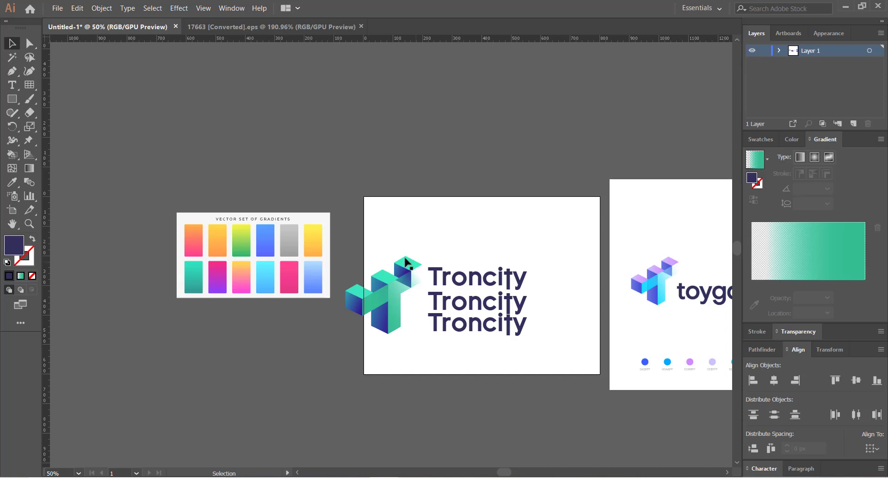
{"action": "left_click", "coordinate": [444, 278]}
{"action": "key", "text": "Delete"}
{"action": "left_click", "coordinate": [494, 309]}
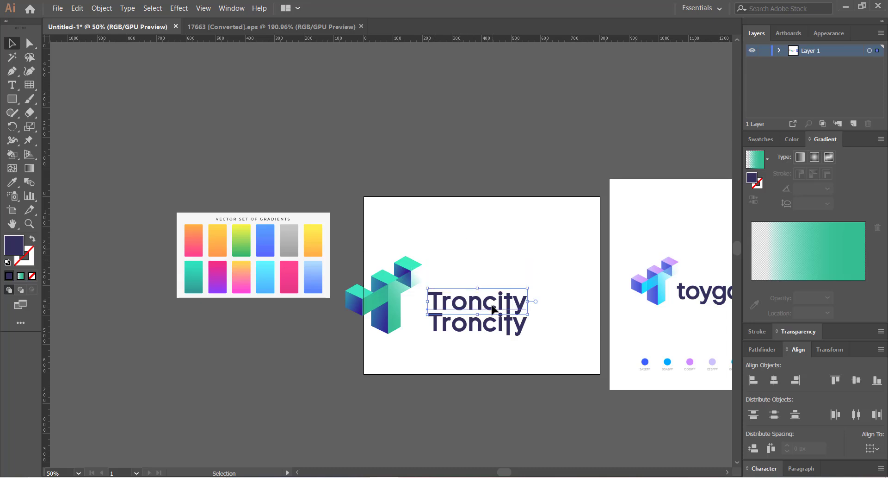
{"action": "key", "text": "Delete"}
Place the icon back above the Troncity text at a slightly smaller size and shift the stacked logo slightly up.
{"action": "left_click_drag", "start_coordinate": [382, 288], "coordinate": [474, 262]}
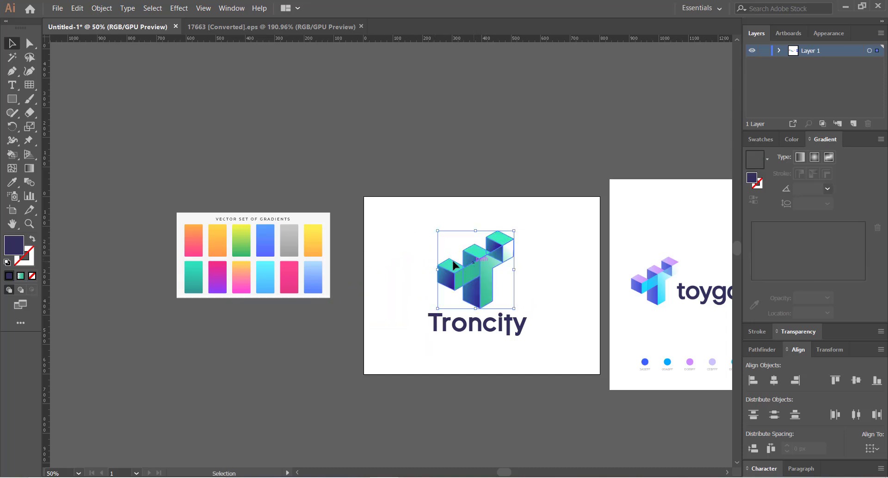
{"action": "left_click_drag", "start_coordinate": [438, 230], "coordinate": [442, 235]}
{"action": "left_click", "coordinate": [503, 263]}
{"action": "left_click_drag", "start_coordinate": [484, 262], "coordinate": [488, 268]}
{"action": "left_click_drag", "start_coordinate": [413, 252], "coordinate": [528, 336]}
{"action": "left_click_drag", "start_coordinate": [485, 275], "coordinate": [484, 266]}
{"action": "left_click", "coordinate": [492, 344]}
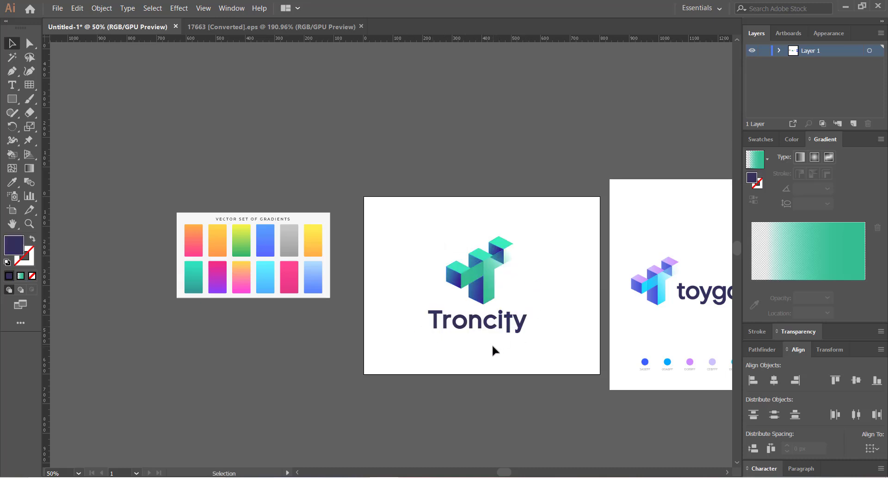
Arrange the icon to the left of the Troncity text and align both on their vertical centres.
{"action": "left_click_drag", "start_coordinate": [440, 293], "coordinate": [403, 249]}
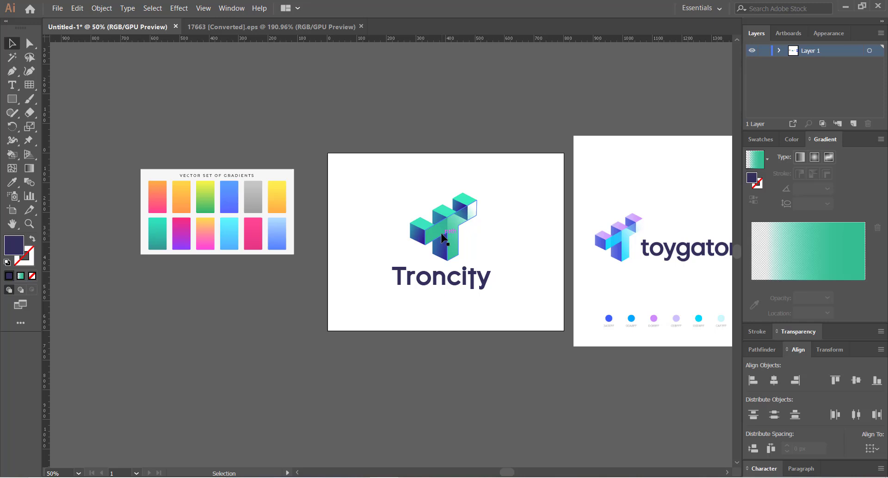
{"action": "left_click_drag", "start_coordinate": [448, 235], "coordinate": [377, 254]}
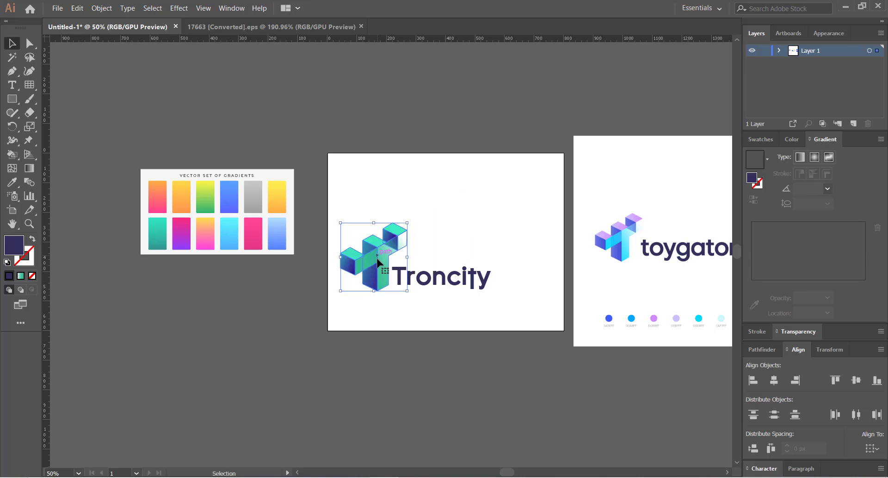
{"action": "left_click_drag", "start_coordinate": [372, 313], "coordinate": [454, 249]}
{"action": "left_click_drag", "start_coordinate": [365, 277], "coordinate": [378, 257]}
{"action": "left_click", "coordinate": [862, 385]}
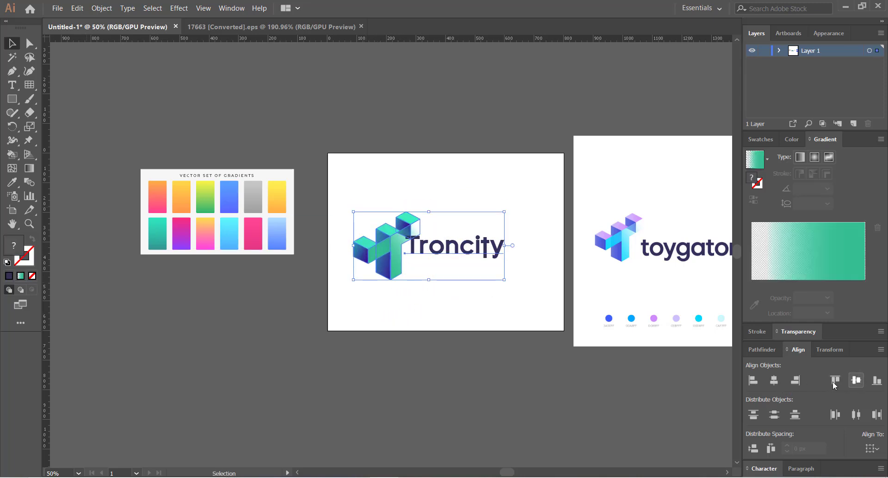
{"action": "left_click", "coordinate": [411, 303]}
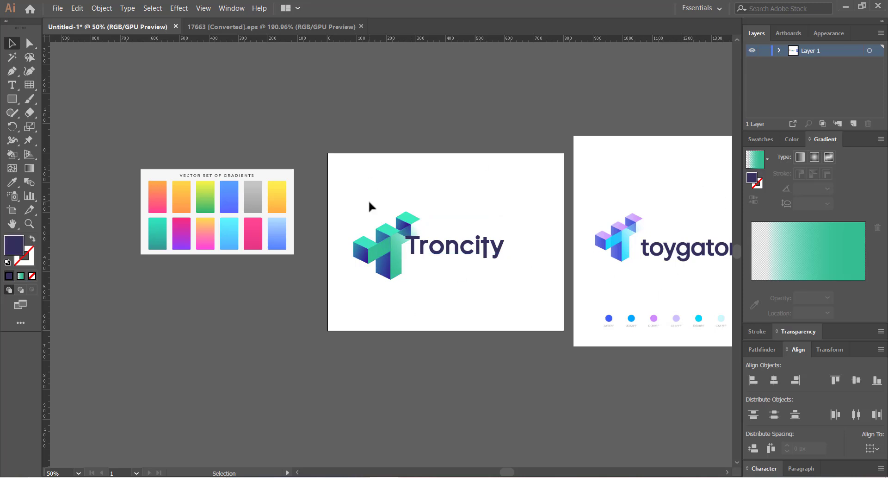
{"action": "left_click_drag", "start_coordinate": [377, 193], "coordinate": [453, 263]}
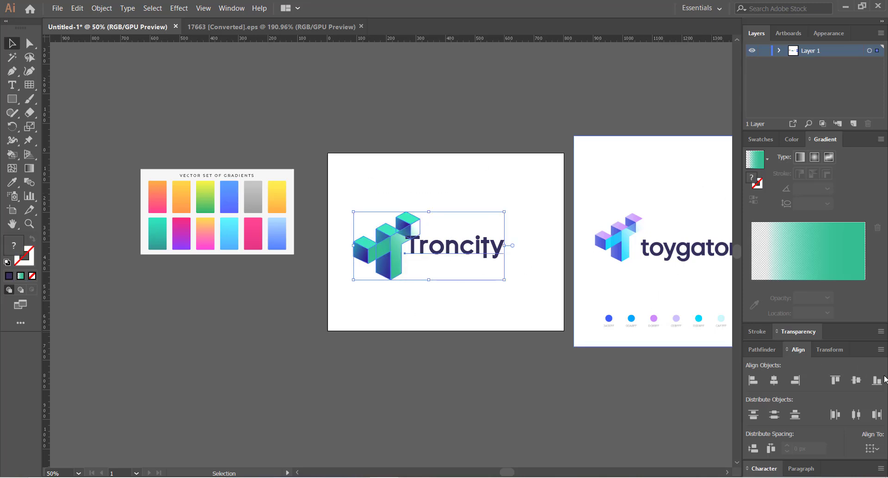
{"action": "left_click", "coordinate": [390, 296]}
Nudge the Troncity text down and slightly right so it sits beside the lower part of the icon's stem.
{"action": "left_click", "coordinate": [450, 247]}
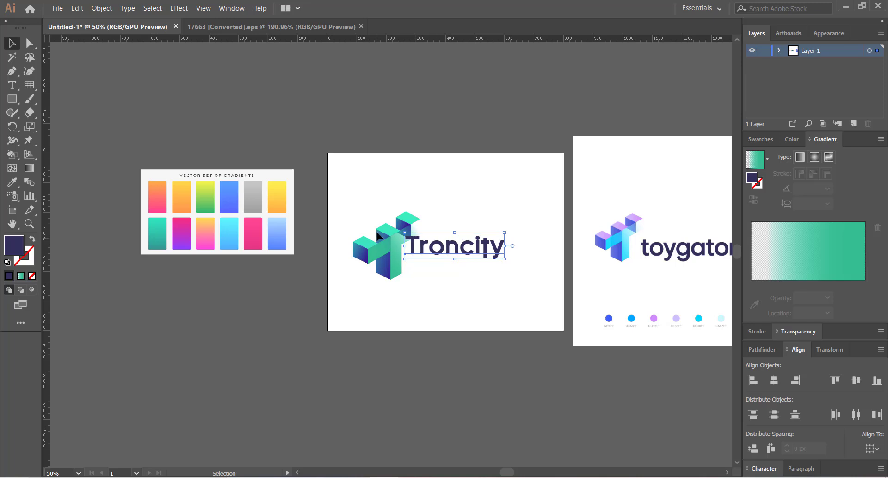
{"action": "key", "text": "Down"}
{"action": "key", "text": "Down"}
{"action": "key", "text": "Down"}
{"action": "key", "text": "Down"}
{"action": "key", "text": "Down"}
{"action": "key", "text": "Down"}
{"action": "key", "text": "Down"}
{"action": "key", "text": "Down"}
{"action": "key", "text": "Down"}
{"action": "key", "text": "Down"}
{"action": "key", "text": "Down"}
{"action": "key", "text": "Down"}
{"action": "key", "text": "Down"}
{"action": "key", "text": "Down"}
{"action": "key", "text": "Down"}
{"action": "key", "text": "Down"}
{"action": "key", "text": "Down"}
{"action": "key", "text": "Down"}
{"action": "key", "text": "Down"}
{"action": "key", "text": "Down"}
{"action": "key", "text": "Down"}
{"action": "key", "text": "Down"}
{"action": "key", "text": "Down"}
{"action": "key", "text": "Down"}
{"action": "key", "text": "Down"}
{"action": "key", "text": "Down"}
{"action": "key", "text": "Down"}
{"action": "key", "text": "Down"}
{"action": "key", "text": "Down"}
{"action": "key", "text": "Down"}
{"action": "key", "text": "Down"}
{"action": "key", "text": "Down"}
{"action": "key", "text": "Down"}
{"action": "key", "text": "Down"}
{"action": "key", "text": "Down"}
{"action": "key", "text": "Down"}
{"action": "key", "text": "Down"}
{"action": "key", "text": "Down"}
{"action": "key", "text": "Down"}
{"action": "key", "text": "Down"}
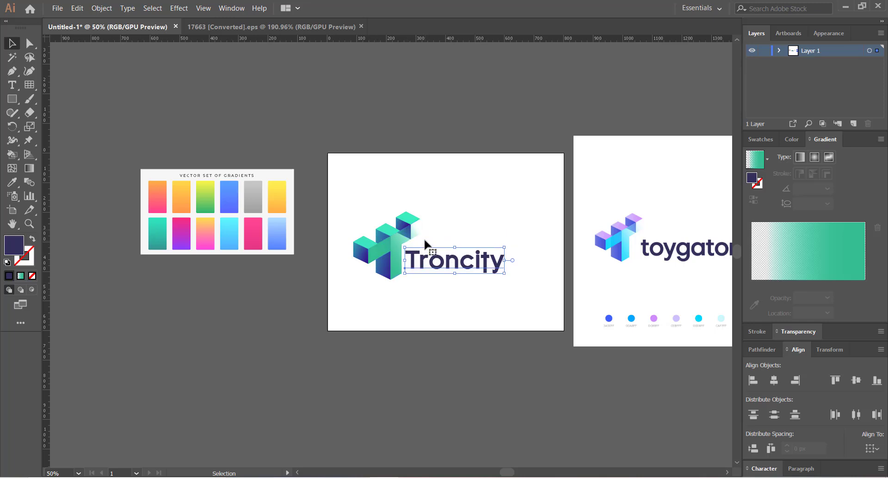
{"action": "key", "text": "Right"}
{"action": "key", "text": "Right"}
{"action": "key", "text": "Right"}
{"action": "key", "text": "Right"}
{"action": "key", "text": "Right"}
{"action": "key", "text": "Right"}
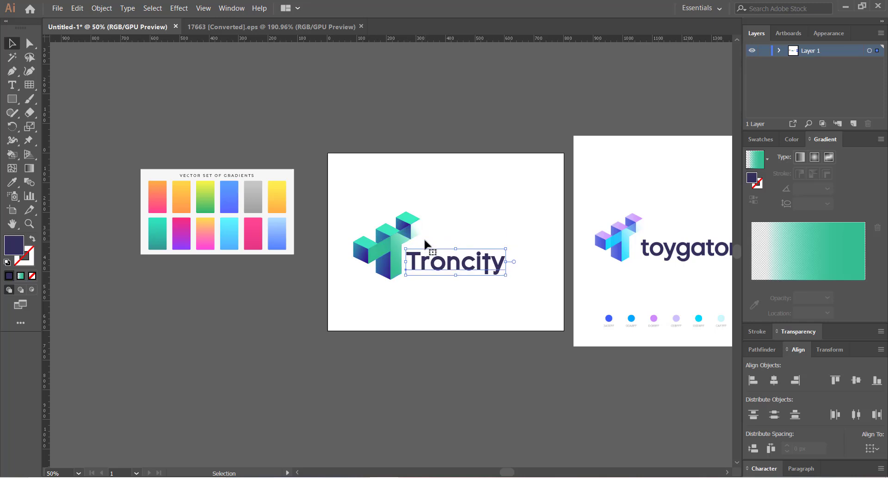
{"action": "key", "text": "Right"}
{"action": "key", "text": "Right"}
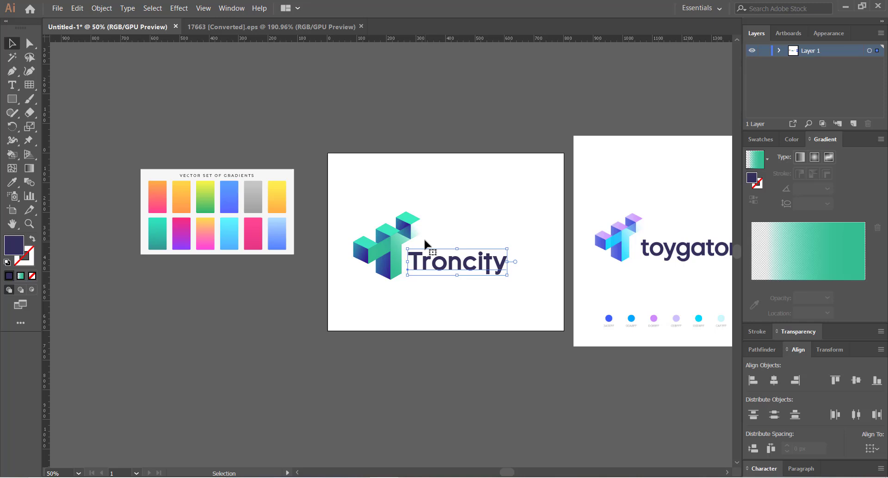
Shrink the icon slightly beside the Troncity text and move the horizontal logo a little up.
{"action": "left_click", "coordinate": [394, 238]}
{"action": "left_click_drag", "start_coordinate": [352, 211], "coordinate": [450, 300]}
{"action": "left_click", "coordinate": [344, 197]}
{"action": "left_click", "coordinate": [388, 250]}
{"action": "left_click", "coordinate": [359, 199]}
{"action": "left_click_drag", "start_coordinate": [392, 264], "coordinate": [392, 256]}
{"action": "left_click", "coordinate": [377, 307]}
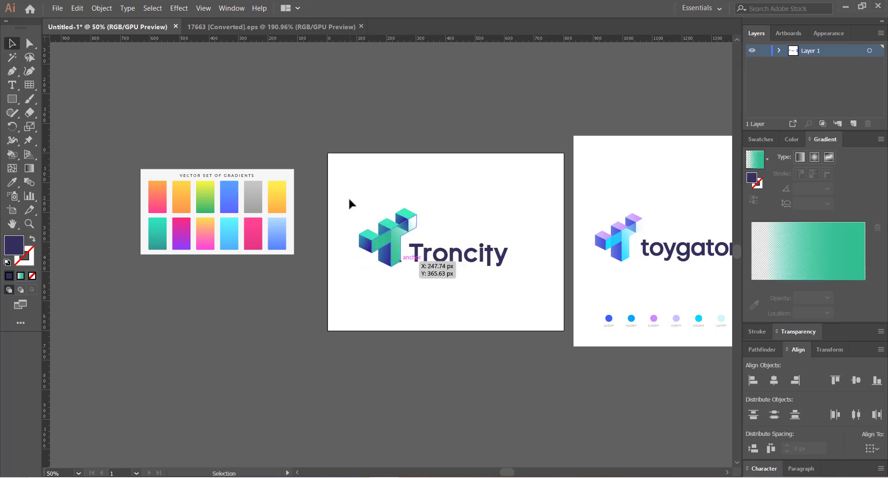
Move the icon and the Troncity text together to about the centre of the artboard.
{"action": "left_click_drag", "start_coordinate": [348, 201], "coordinate": [501, 299]}
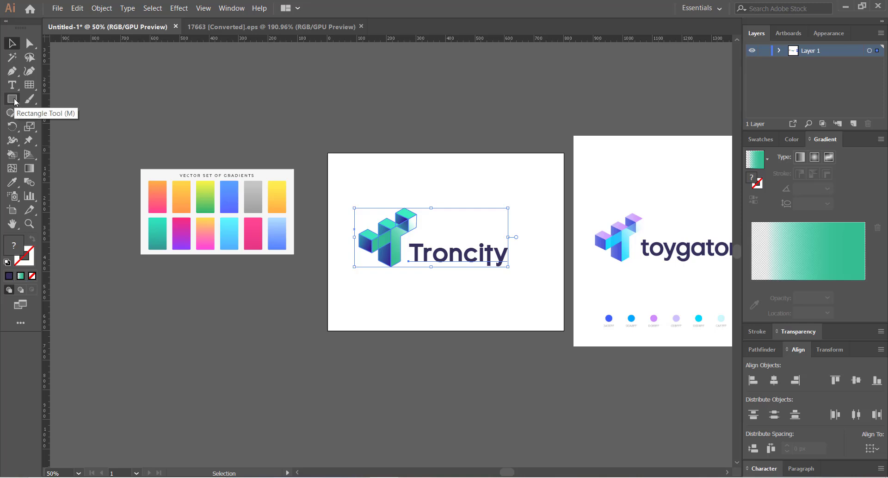
{"action": "left_click_drag", "start_coordinate": [12, 99], "coordinate": [65, 99]}
{"action": "left_click", "coordinate": [12, 44]}
{"action": "left_click", "coordinate": [403, 224]}
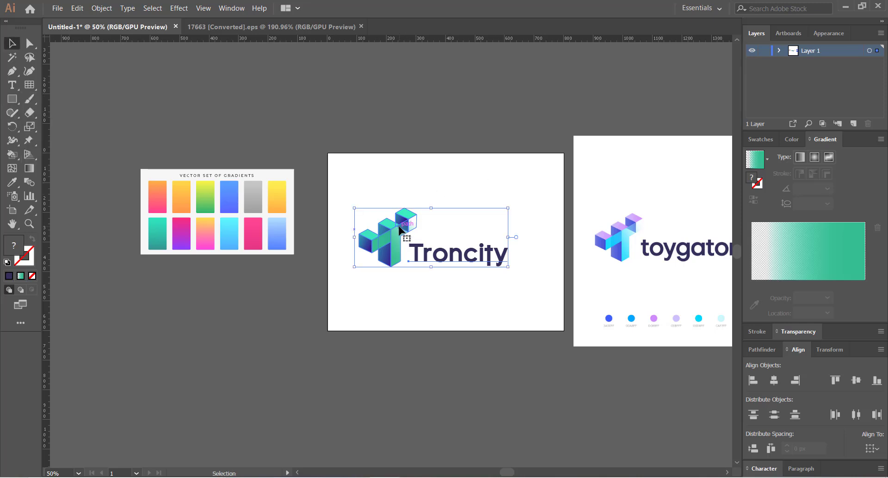
{"action": "left_click_drag", "start_coordinate": [394, 239], "coordinate": [403, 243]}
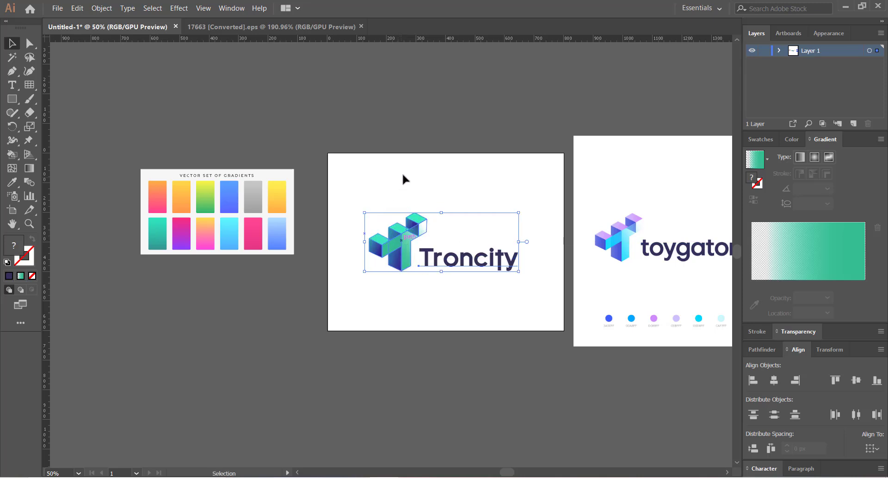
{"action": "left_click", "coordinate": [382, 204]}
{"action": "left_click", "coordinate": [397, 259]}
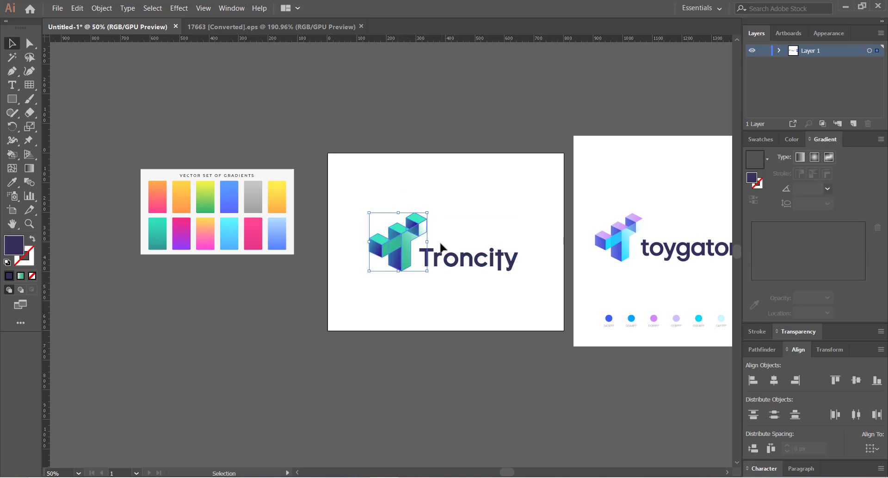
{"action": "left_click", "coordinate": [456, 266]}
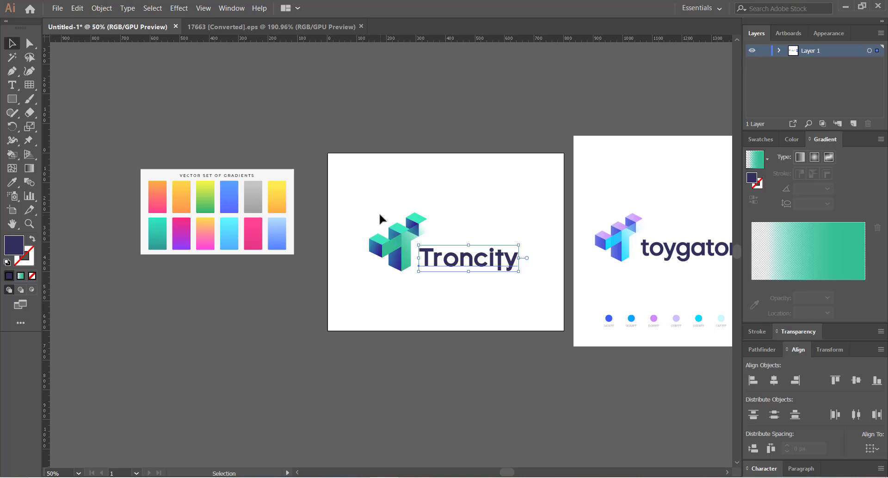
{"action": "left_click_drag", "start_coordinate": [380, 214], "coordinate": [476, 328]}
{"action": "key", "text": "ctrl+equal"}
{"action": "key", "text": "space"}
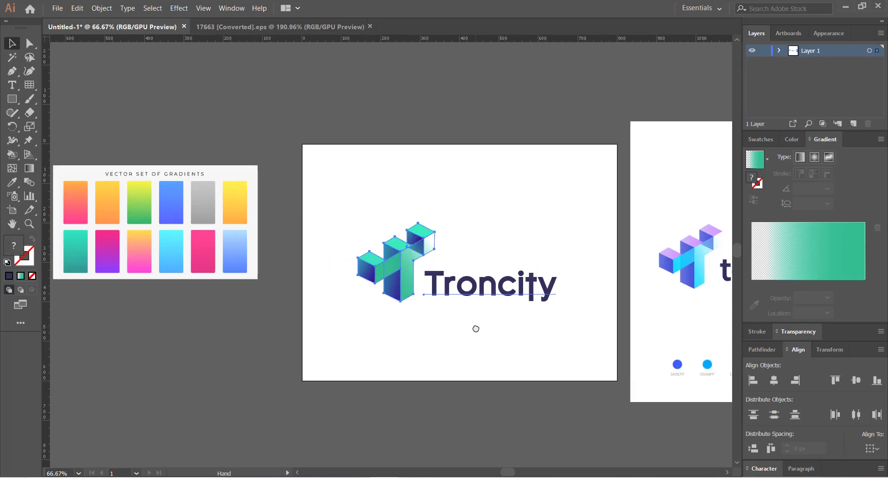
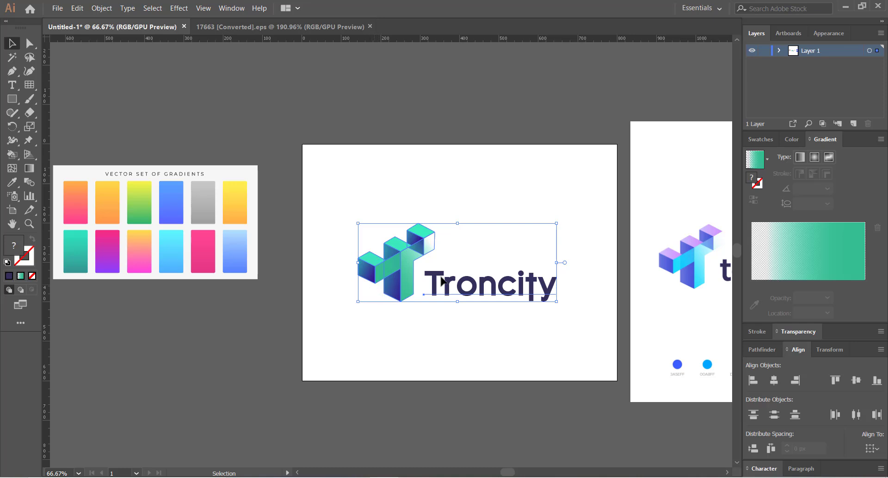
{"action": "left_click", "coordinate": [447, 158]}
{"action": "left_click", "coordinate": [457, 284]}
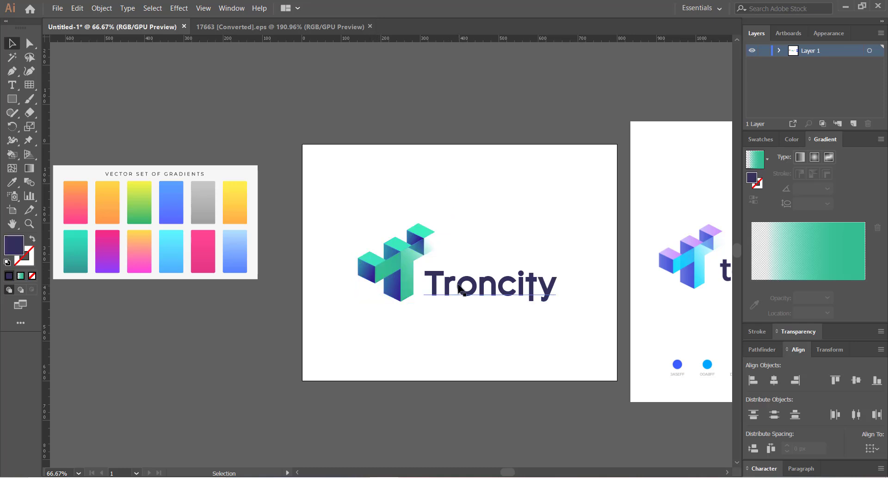
{"action": "left_click", "coordinate": [397, 264]}
{"action": "left_click", "coordinate": [457, 288]}
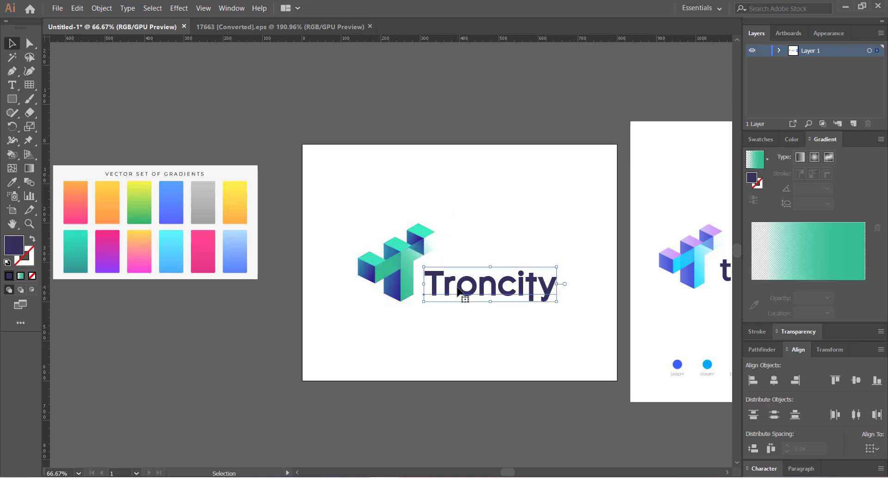
Try a duplicate of the Troncity text directly above the original, and delete the copy.
{"action": "left_click_drag", "start_coordinate": [458, 290], "coordinate": [458, 261]}
{"action": "left_click", "coordinate": [447, 213]}
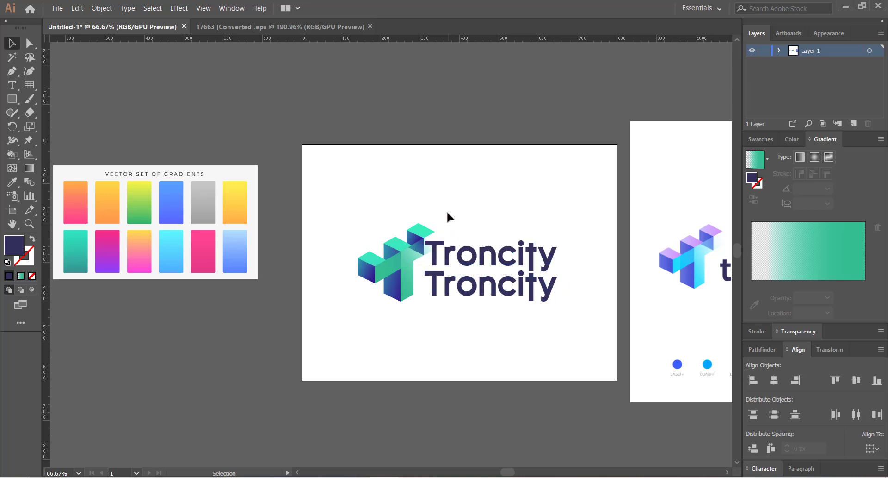
{"action": "left_click", "coordinate": [439, 260]}
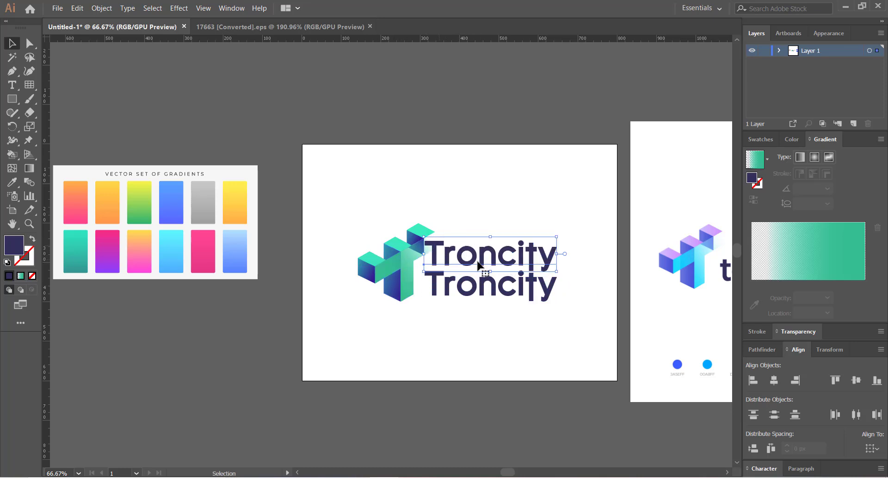
{"action": "left_click", "coordinate": [377, 263]}
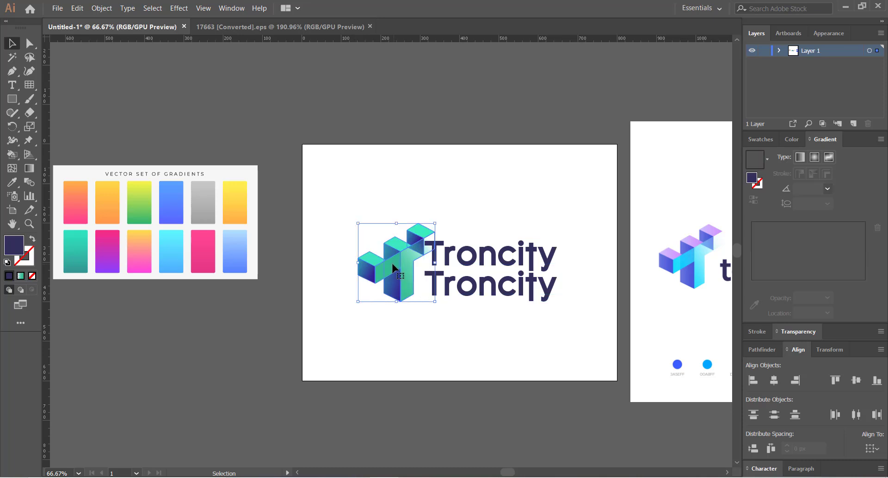
{"action": "left_click", "coordinate": [534, 213]}
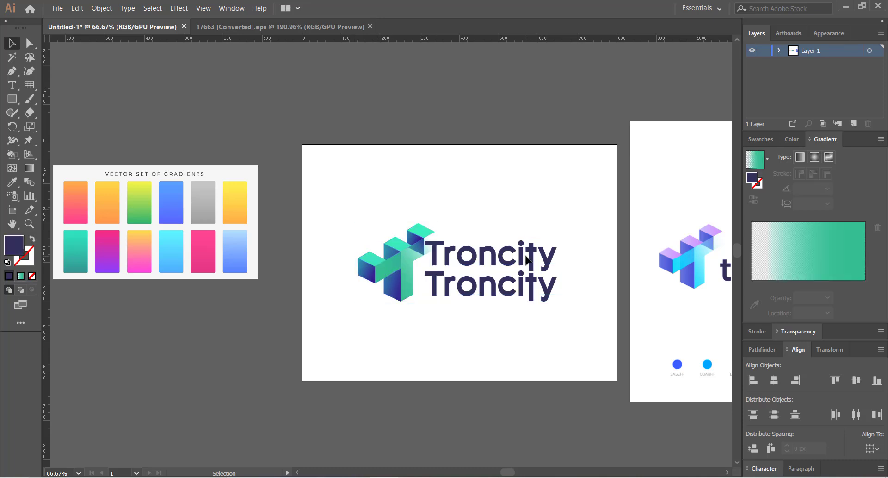
{"action": "left_click", "coordinate": [390, 254]}
{"action": "left_click", "coordinate": [428, 254]}
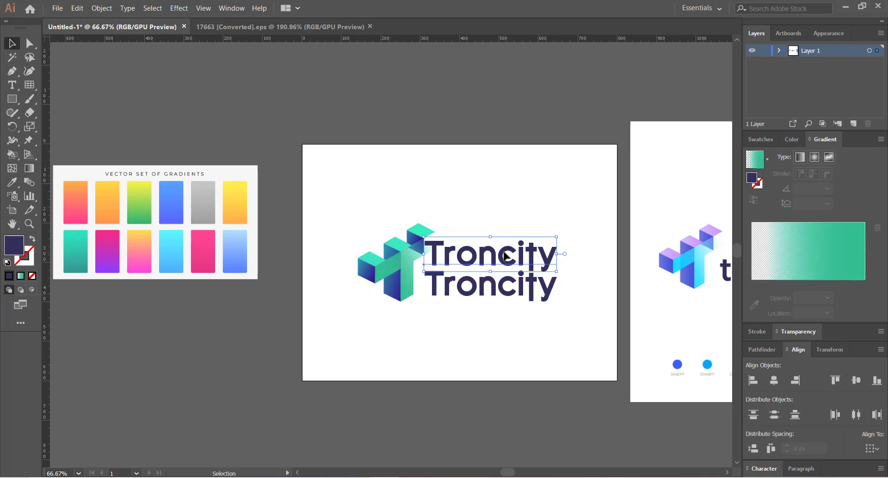
{"action": "key", "text": "Delete"}
Try enlarging the icon to nearly twice its size and raising it above the Troncity text.
{"action": "left_click", "coordinate": [409, 254]}
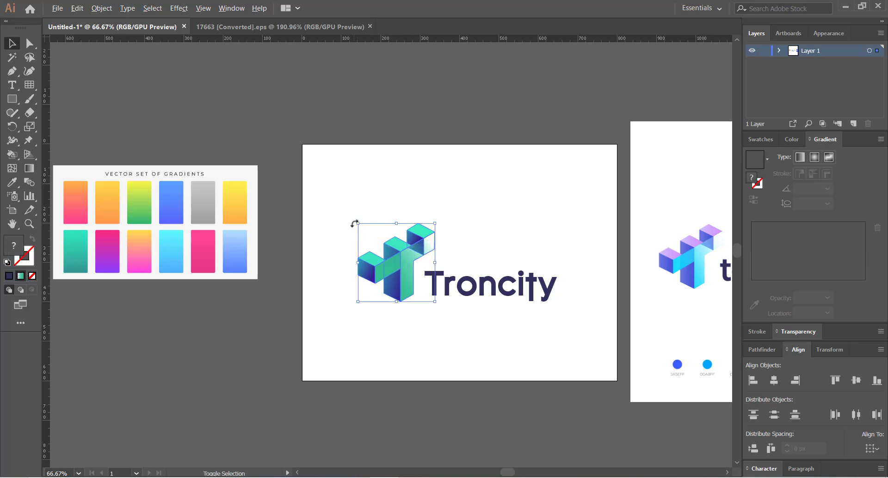
{"action": "left_click_drag", "start_coordinate": [358, 223], "coordinate": [323, 188]}
{"action": "left_click_drag", "start_coordinate": [404, 268], "coordinate": [412, 230]}
{"action": "left_click", "coordinate": [446, 333]}
{"action": "left_click", "coordinate": [470, 289]}
{"action": "left_click", "coordinate": [429, 252]}
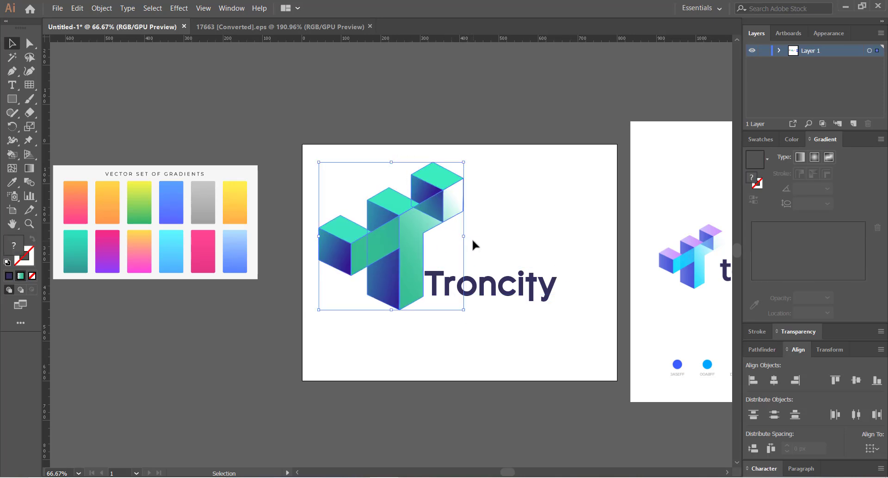
Undo the icon's enlargement and repositioning, restoring the lockup with the small icon beside the text.
{"action": "left_click", "coordinate": [472, 239]}
{"action": "key", "text": "ctrl+z"}
{"action": "key", "text": "ctrl+z"}
{"action": "key", "text": "ctrl+z"}
{"action": "key", "text": "ctrl+z"}
{"action": "key", "text": "ctrl+z"}
{"action": "key", "text": "ctrl+z"}
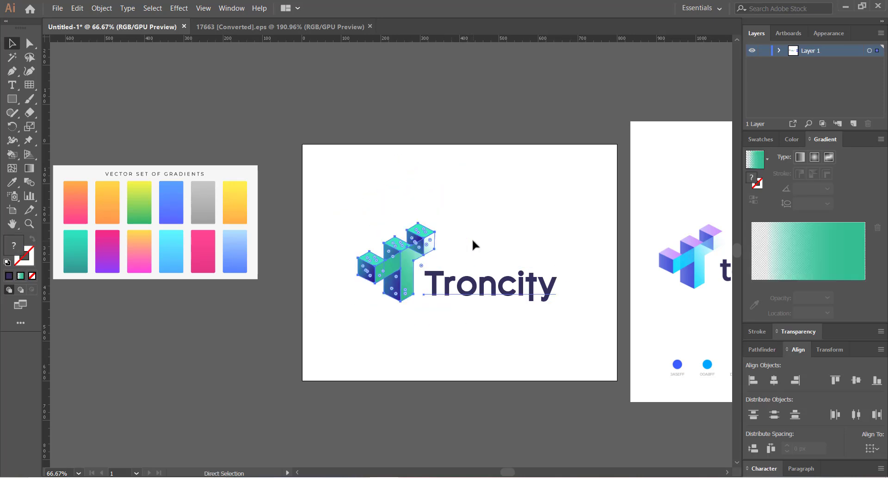
{"action": "left_click", "coordinate": [454, 190]}
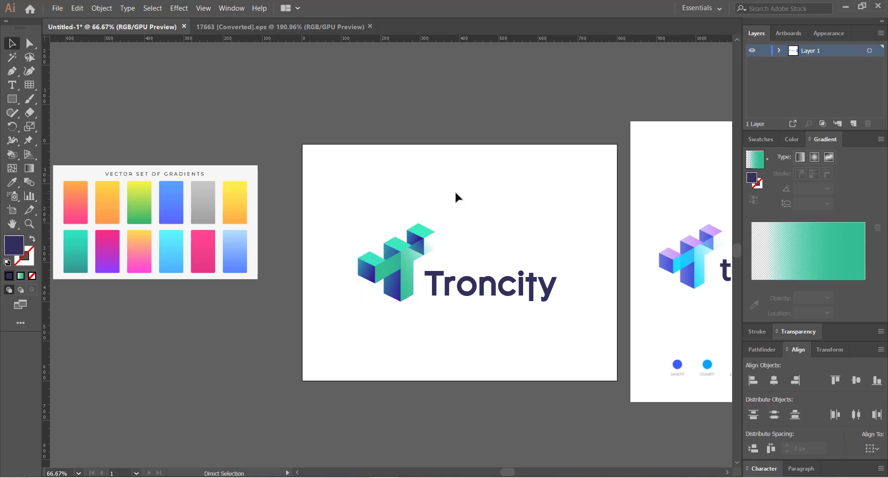
Shrink the icon slightly and place it close beside the first letter of the Troncity text.
{"action": "key", "text": "ctrl+minus"}
{"action": "left_click_drag", "start_coordinate": [437, 227], "coordinate": [459, 229]}
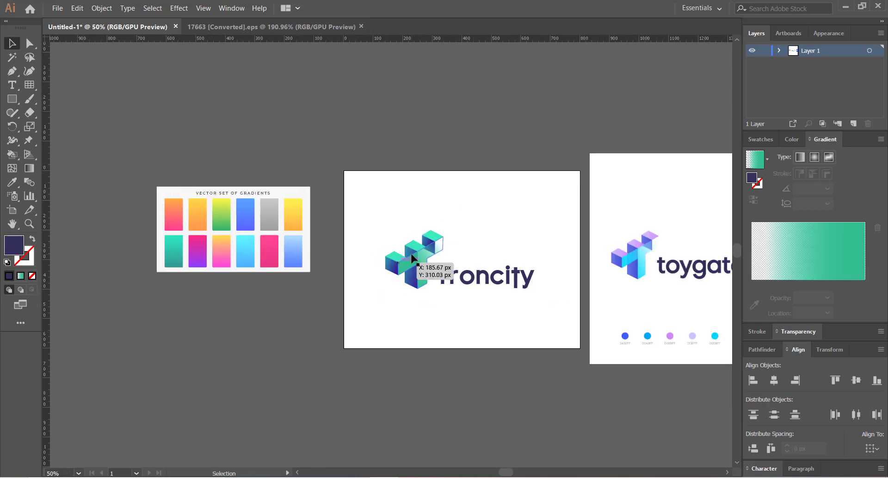
{"action": "left_click", "coordinate": [388, 256]}
{"action": "left_click_drag", "start_coordinate": [385, 230], "coordinate": [389, 235]}
{"action": "left_click", "coordinate": [382, 219]}
{"action": "left_click_drag", "start_coordinate": [412, 280], "coordinate": [415, 276]}
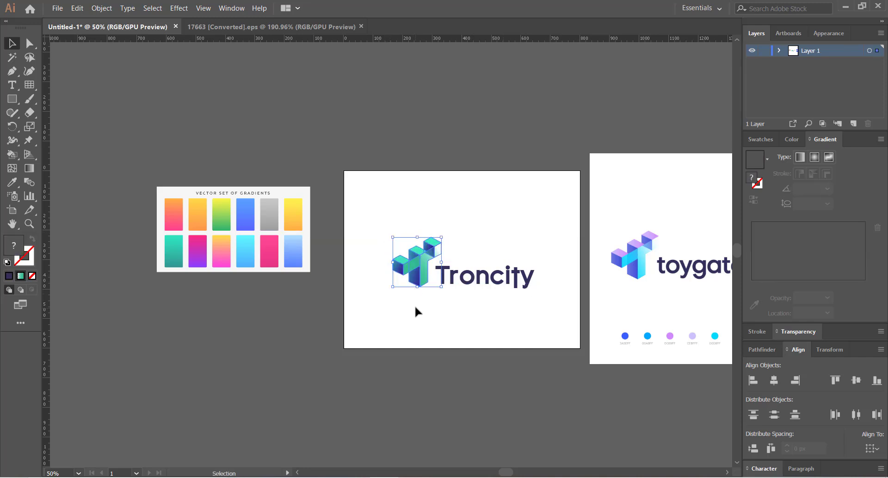
{"action": "left_click", "coordinate": [415, 304]}
Scale the icon and Troncity text down together slightly and move them toward the left side of the artboard.
{"action": "left_click_drag", "start_coordinate": [398, 215], "coordinate": [524, 297]}
{"action": "left_click_drag", "start_coordinate": [475, 279], "coordinate": [467, 272]}
{"action": "left_click_drag", "start_coordinate": [527, 286], "coordinate": [526, 285]}
{"action": "left_click_drag", "start_coordinate": [478, 269], "coordinate": [457, 269]}
{"action": "left_click", "coordinate": [455, 304]}
{"action": "left_click_drag", "start_coordinate": [570, 315], "coordinate": [414, 335]}
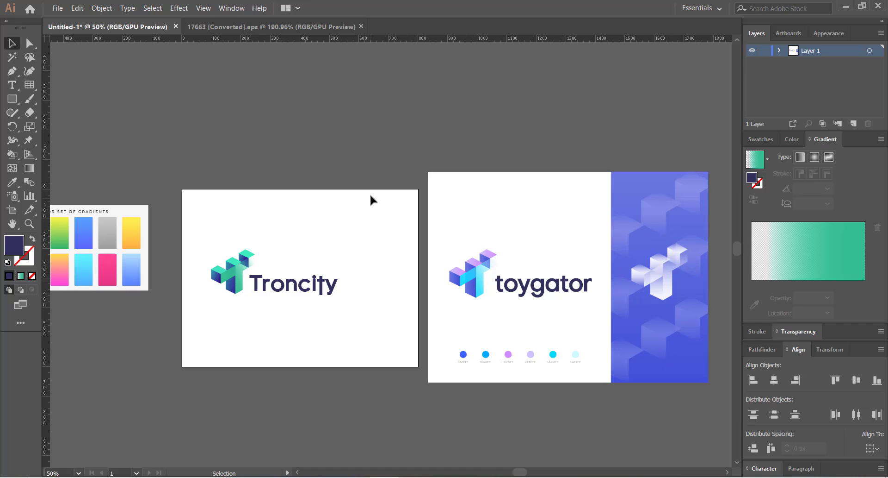
Draw a full-height dark navy rectangle covering about the right third of the Troncity artboard.
{"action": "left_click_drag", "start_coordinate": [347, 193], "coordinate": [418, 366]}
{"action": "left_click_drag", "start_coordinate": [359, 189], "coordinate": [396, 356]}
{"action": "left_click_drag", "start_coordinate": [396, 234], "coordinate": [398, 202]}
{"action": "key", "text": "m"}
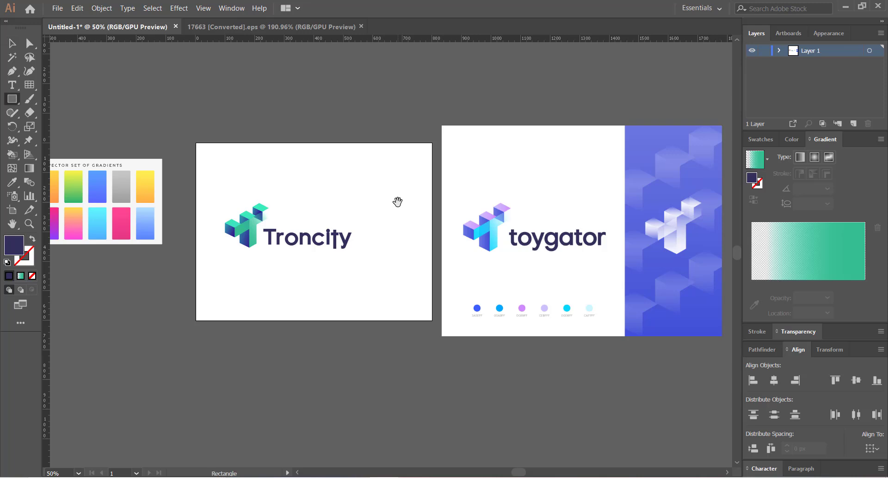
{"action": "left_click_drag", "start_coordinate": [431, 143], "coordinate": [353, 320]}
{"action": "left_click", "coordinate": [12, 43]}
{"action": "left_click", "coordinate": [200, 88]}
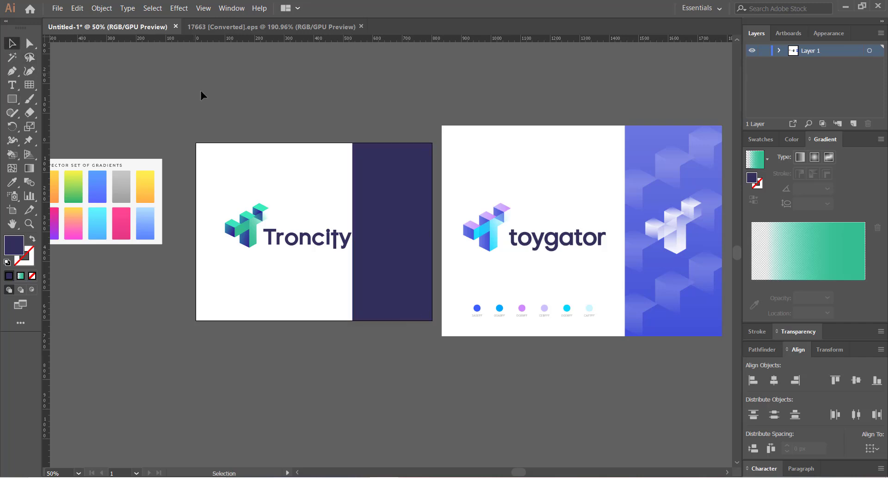
Move the icon and Troncity text slightly left, away from the edge of the navy rectangle.
{"action": "left_click", "coordinate": [273, 237]}
{"action": "left_click_drag", "start_coordinate": [273, 237], "coordinate": [266, 237]}
{"action": "left_click", "coordinate": [280, 129]}
{"action": "left_click_drag", "start_coordinate": [261, 128], "coordinate": [300, 123]}
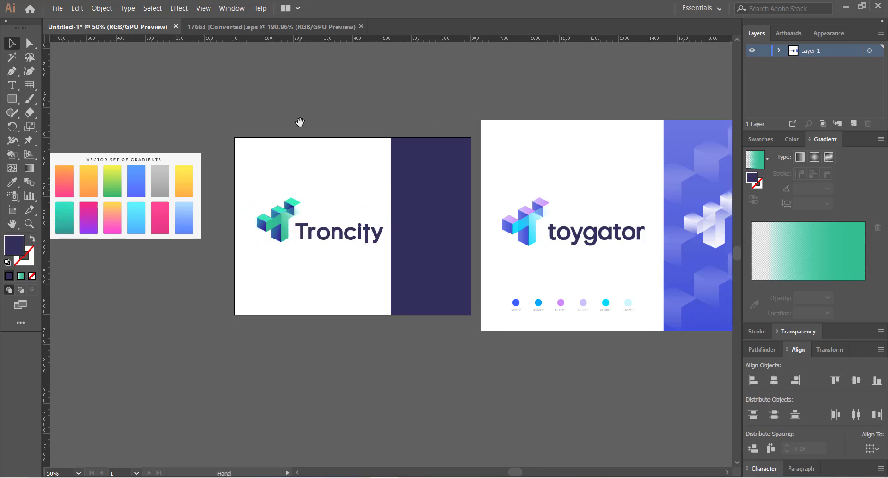
{"action": "left_click", "coordinate": [321, 231]}
{"action": "left_click", "coordinate": [287, 195]}
{"action": "left_click", "coordinate": [287, 195]}
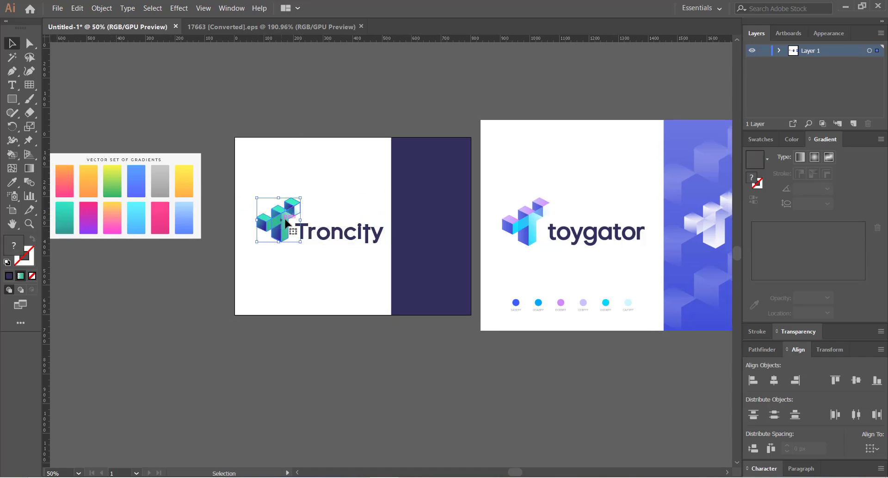
{"action": "left_click", "coordinate": [309, 186]}
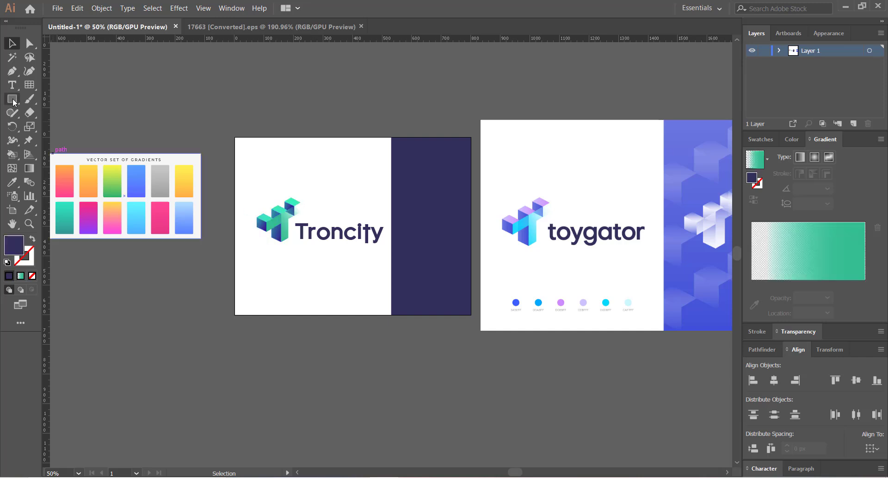
Draw a small rectangle above the artboard and fill it with the icon's turquoise-to-purple gradient sampled by Eyedropper.
{"action": "left_click", "coordinate": [12, 99]}
{"action": "left_click_drag", "start_coordinate": [257, 101], "coordinate": [333, 120]}
{"action": "key", "text": "i"}
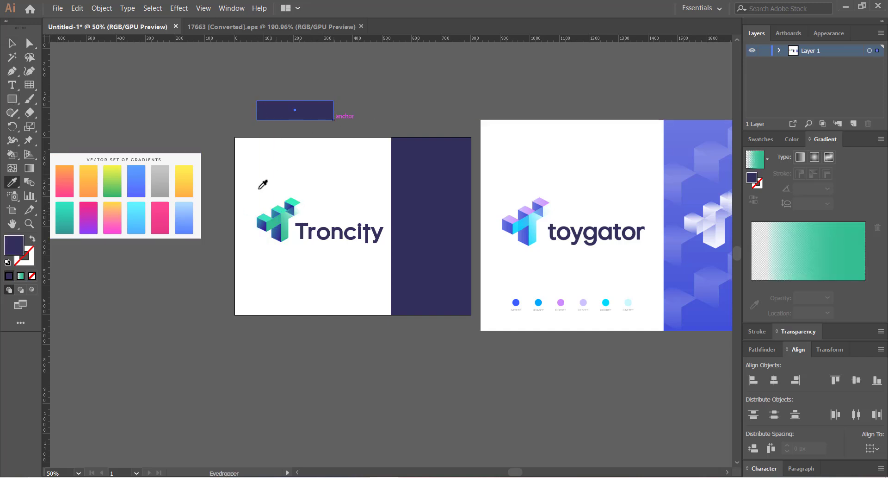
{"action": "left_click", "coordinate": [277, 230]}
{"action": "key", "text": "v"}
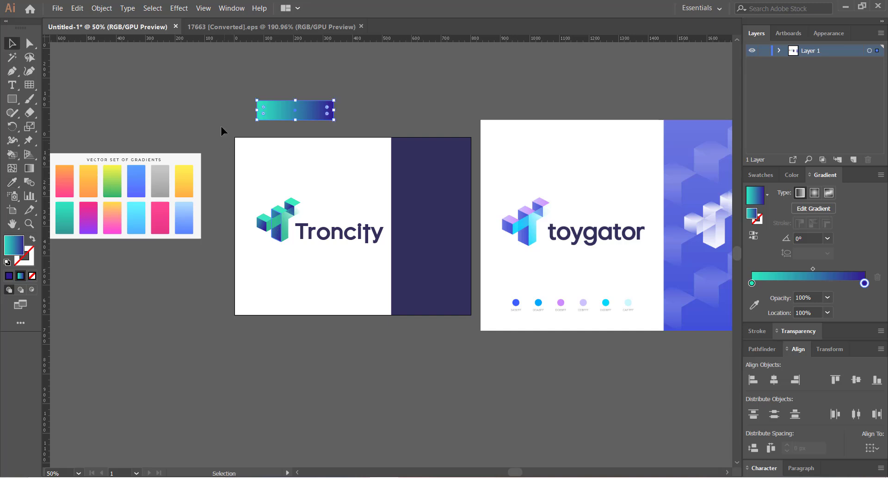
Copy the hex code 331990 from the sample gradient's purple stop and apply it as the Troncity text's fill.
{"action": "left_click", "coordinate": [865, 296]}
{"action": "double_click", "coordinate": [865, 283]}
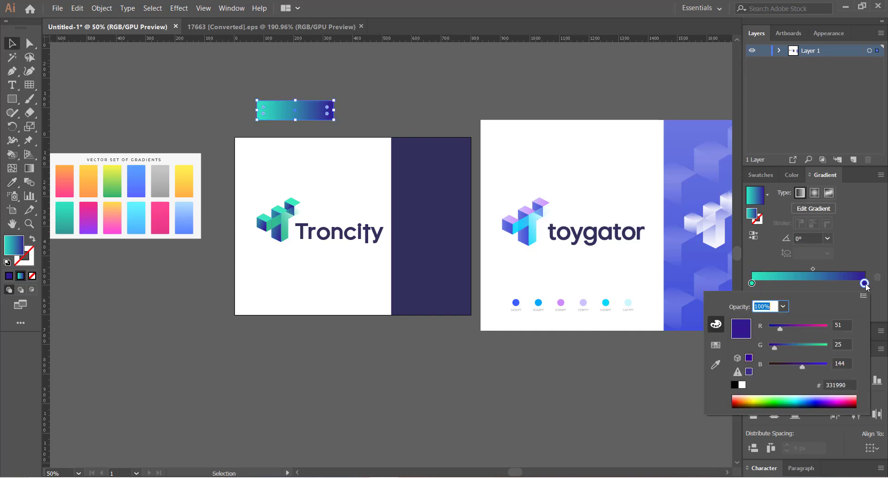
{"action": "left_click", "coordinate": [848, 384]}
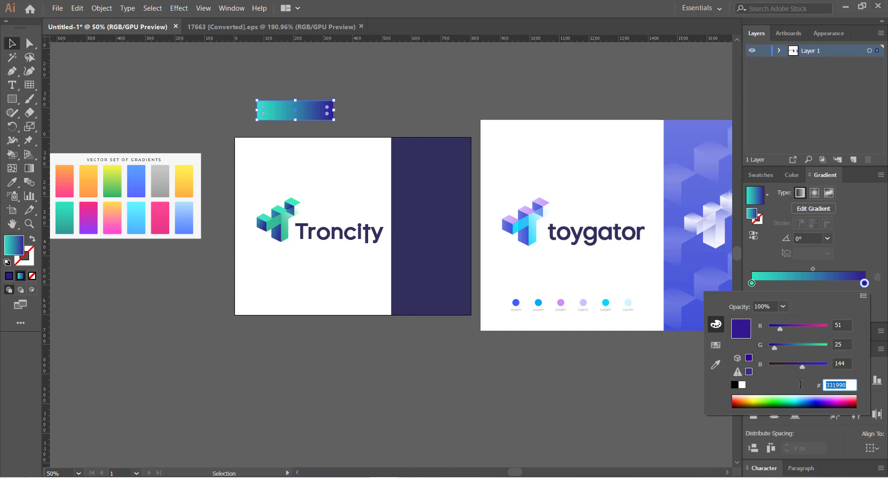
{"action": "left_click", "coordinate": [288, 153]}
{"action": "left_click", "coordinate": [361, 230]}
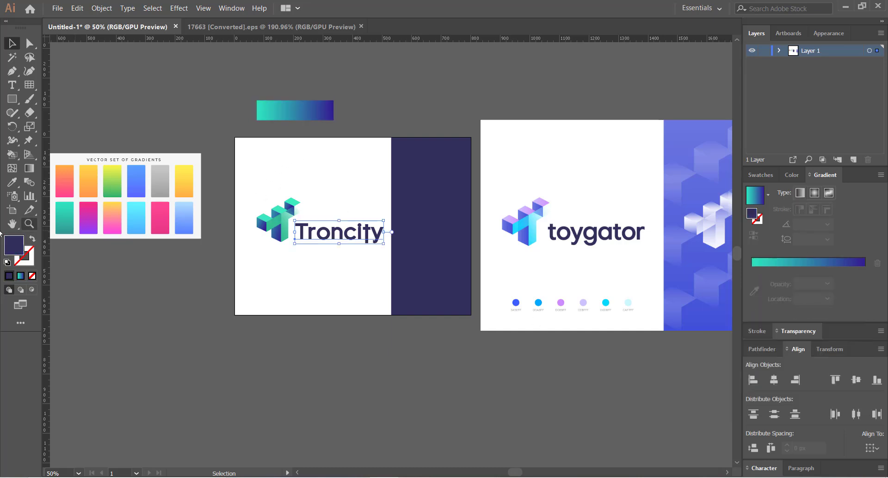
{"action": "double_click", "coordinate": [17, 255]}
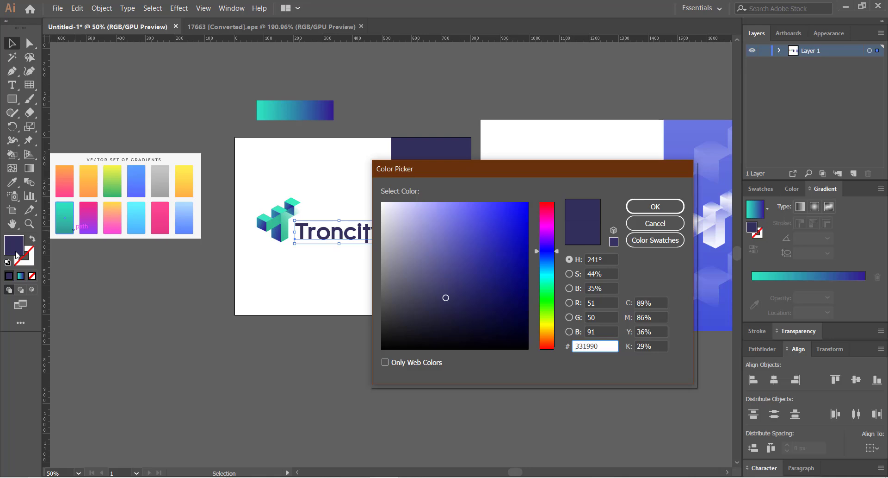
{"action": "key", "text": "Return"}
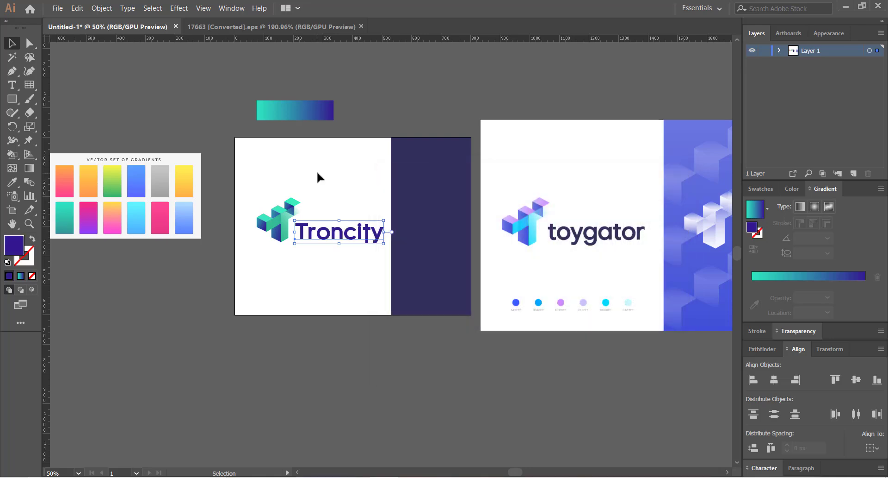
{"action": "left_click", "coordinate": [318, 176]}
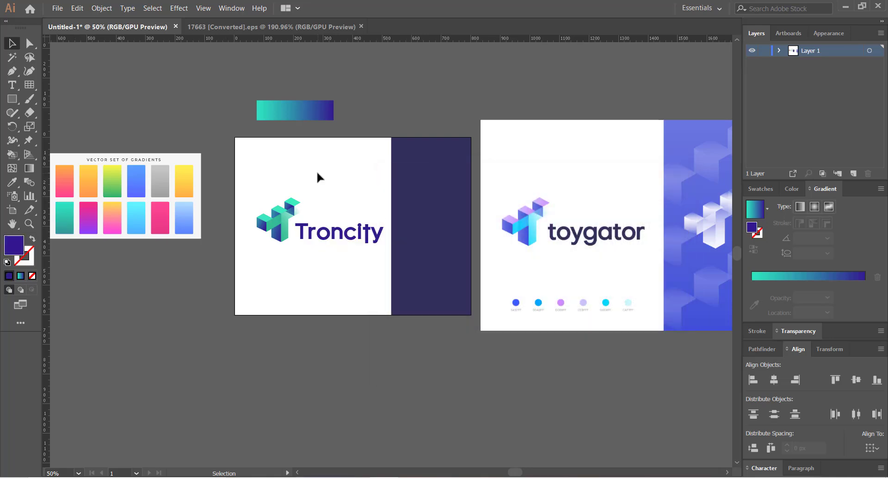
Copy the hex code 2de4bf from the turquoise stop of the sample gradient above the artboard.
{"action": "left_click", "coordinate": [288, 109]}
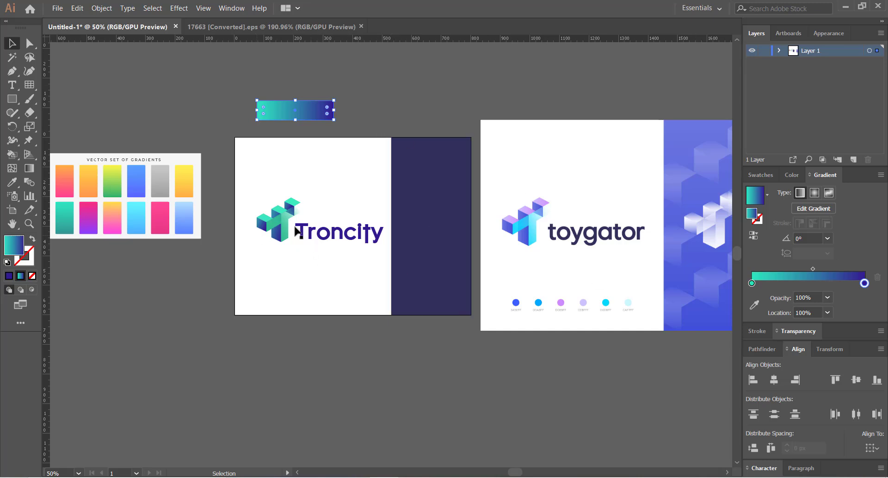
{"action": "left_click", "coordinate": [334, 238]}
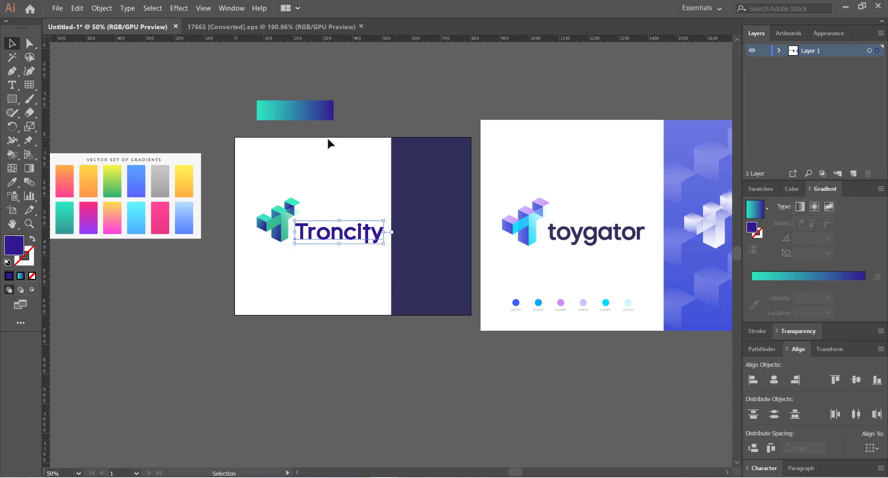
{"action": "left_click", "coordinate": [288, 118]}
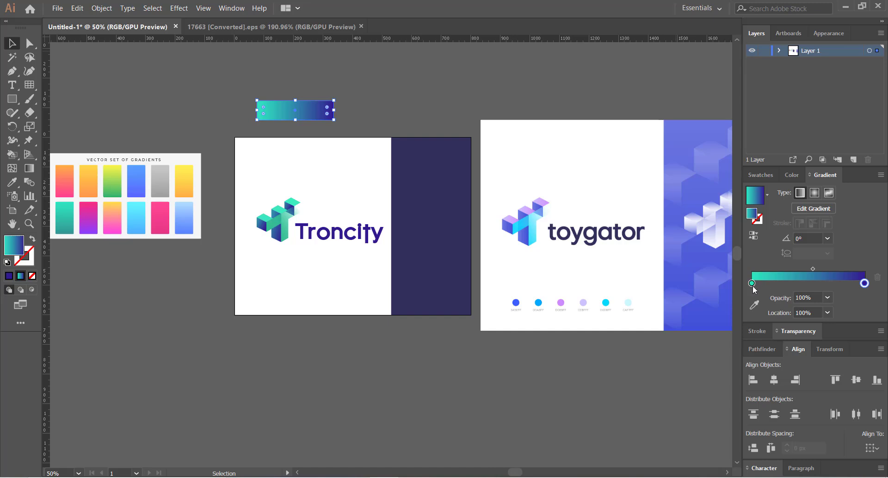
{"action": "double_click", "coordinate": [753, 283]}
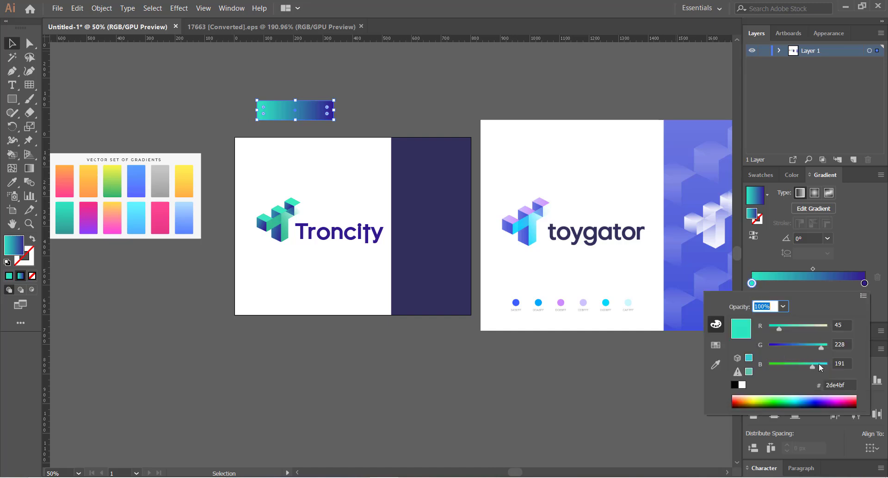
{"action": "left_click", "coordinate": [850, 382]}
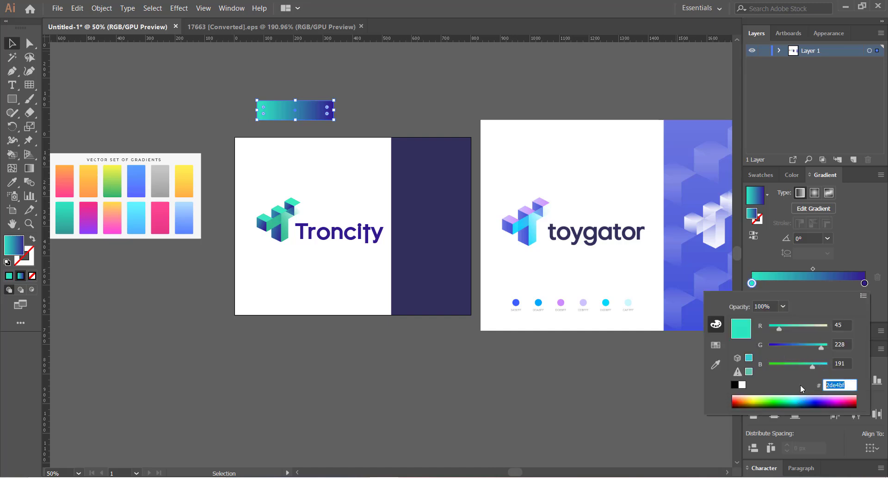
{"action": "left_click", "coordinate": [336, 193]}
Change the Troncity text's fill to the more muted purple 3b2e7c.
{"action": "left_click", "coordinate": [343, 245]}
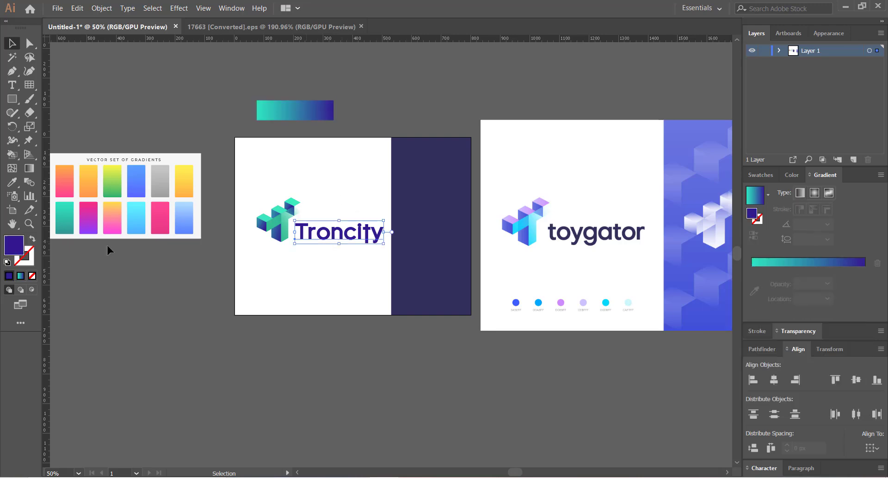
{"action": "double_click", "coordinate": [12, 252]}
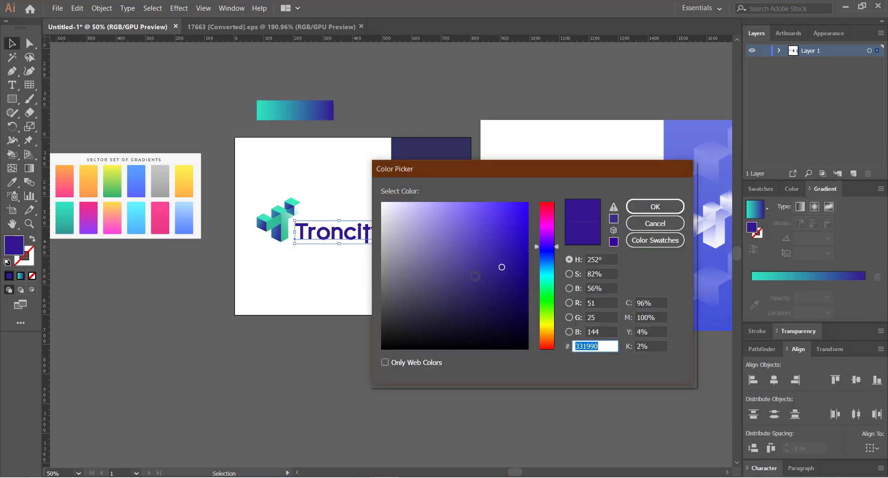
{"action": "left_click", "coordinate": [655, 207]}
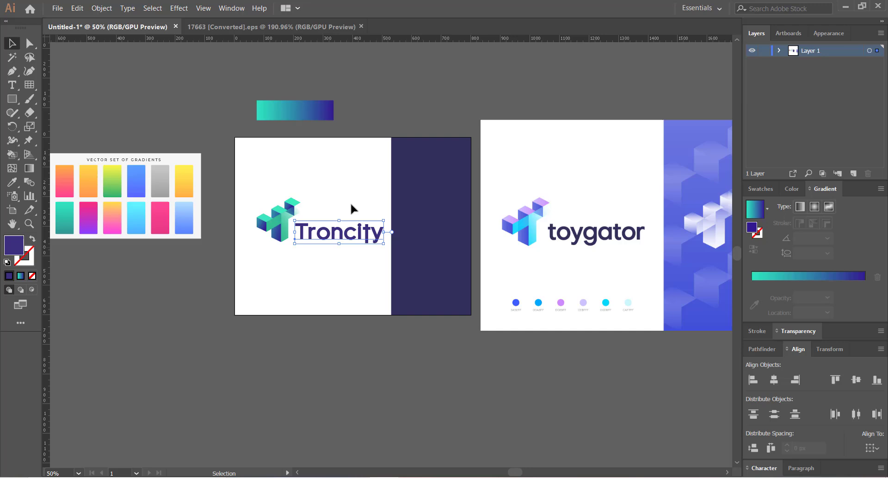
Apply the copied turquoise 2de4bf as the Troncity text's fill.
{"action": "left_click", "coordinate": [346, 234]}
{"action": "double_click", "coordinate": [12, 245]}
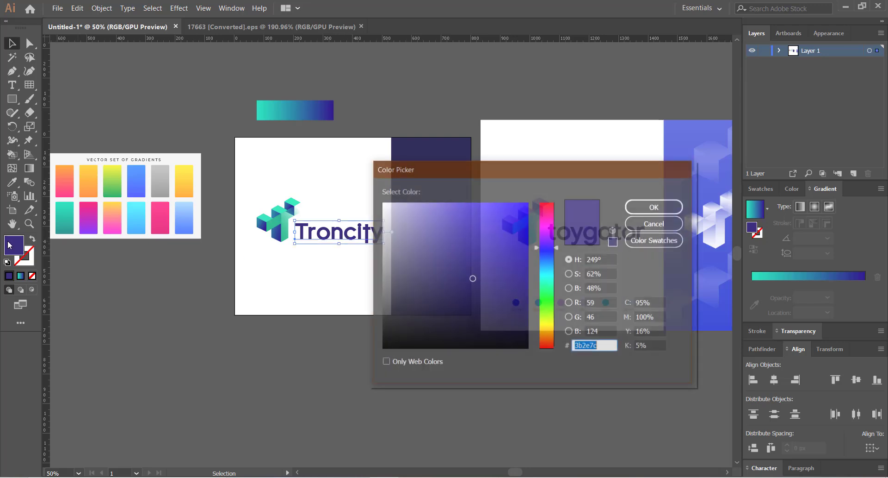
{"action": "key", "text": "Escape"}
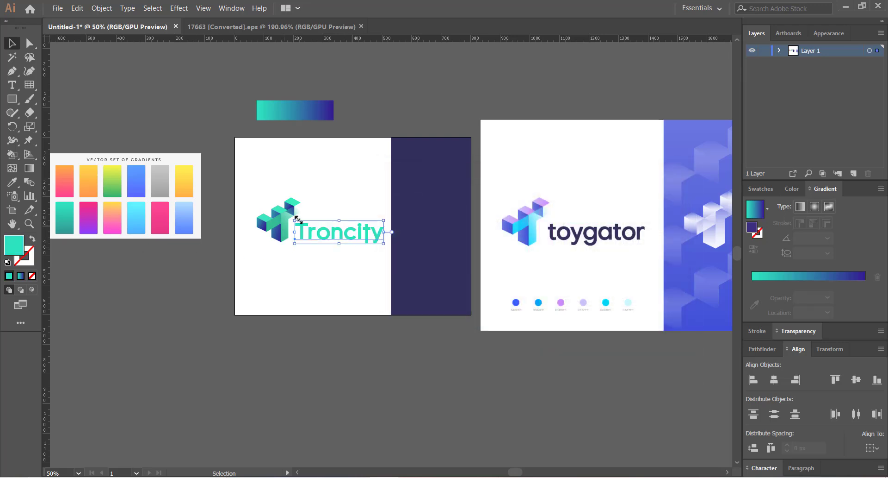
Darken the Troncity text's fill to the deep green 02513e.
{"action": "double_click", "coordinate": [19, 252]}
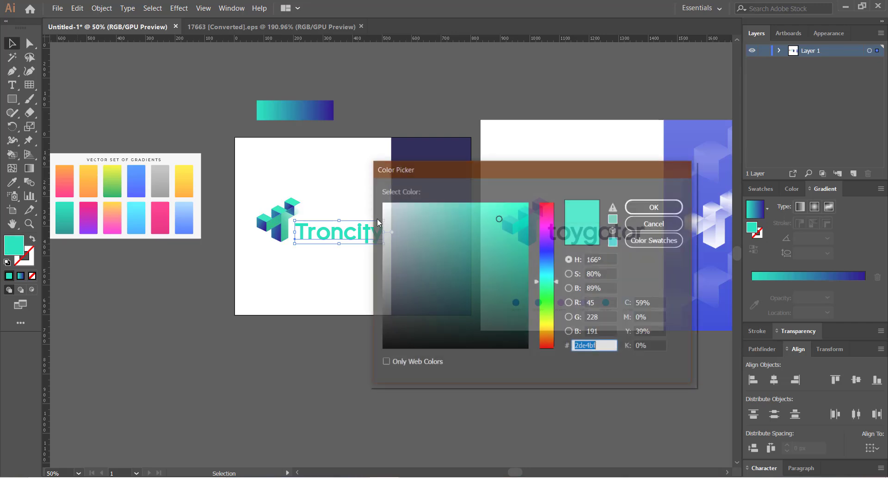
{"action": "left_click_drag", "start_coordinate": [512, 262], "coordinate": [525, 301]}
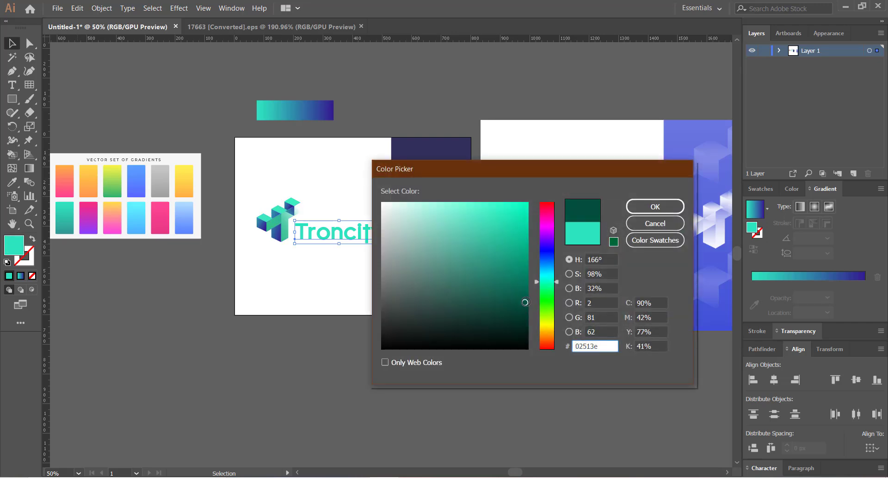
{"action": "left_click", "coordinate": [655, 207]}
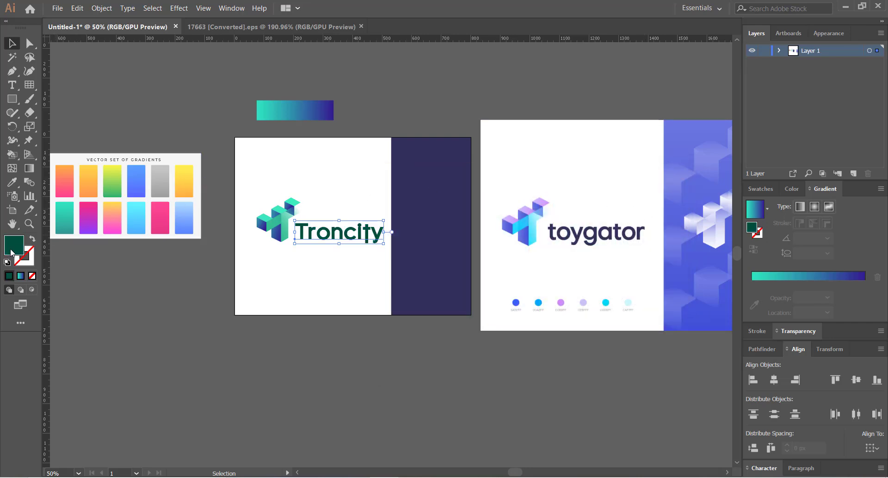
Shift the Troncity text's fill from green to the dark teal 074351.
{"action": "double_click", "coordinate": [12, 253]}
{"action": "left_click_drag", "start_coordinate": [524, 309], "coordinate": [524, 317]}
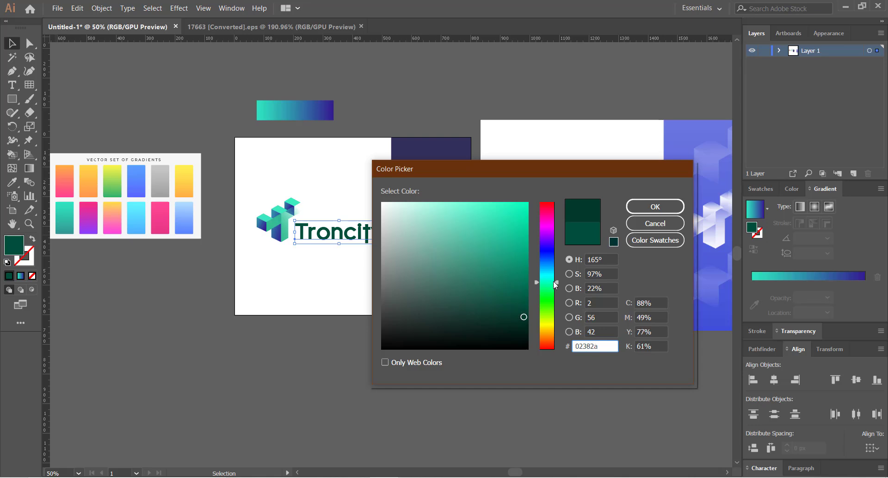
{"action": "left_click_drag", "start_coordinate": [556, 282], "coordinate": [556, 270]}
{"action": "left_click_drag", "start_coordinate": [507, 313], "coordinate": [512, 302]}
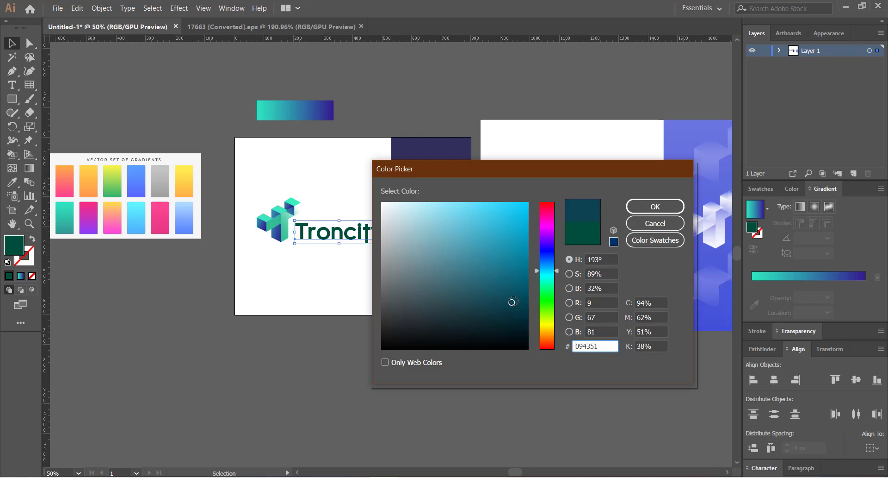
{"action": "left_click", "coordinate": [659, 206]}
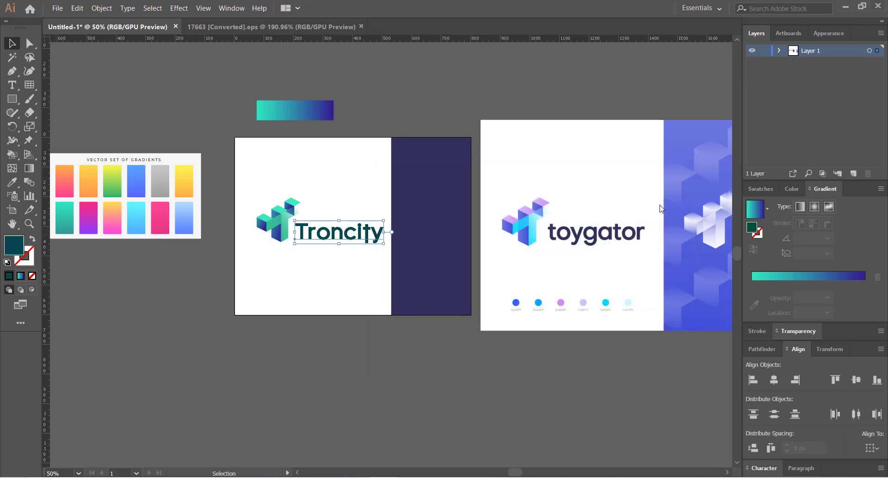
Make the Troncity text's dark teal fill slightly lighter and bluer.
{"action": "double_click", "coordinate": [14, 245]}
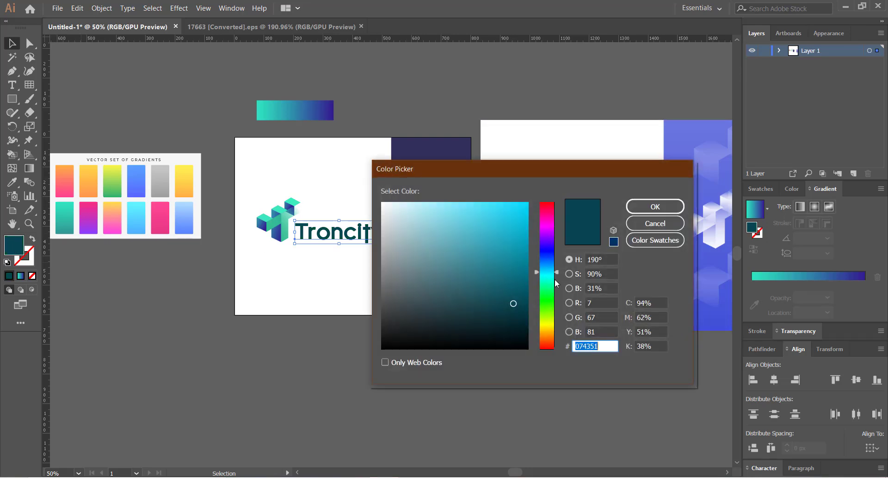
{"action": "mouse_move", "coordinate": [537, 276]}
{"action": "left_mouse_down"}
{"action": "mouse_move", "coordinate": [504, 289]}
{"action": "mouse_move", "coordinate": [557, 269]}
{"action": "mouse_move", "coordinate": [551, 270]}
{"action": "left_mouse_up"}
{"action": "left_click", "coordinate": [496, 285]}
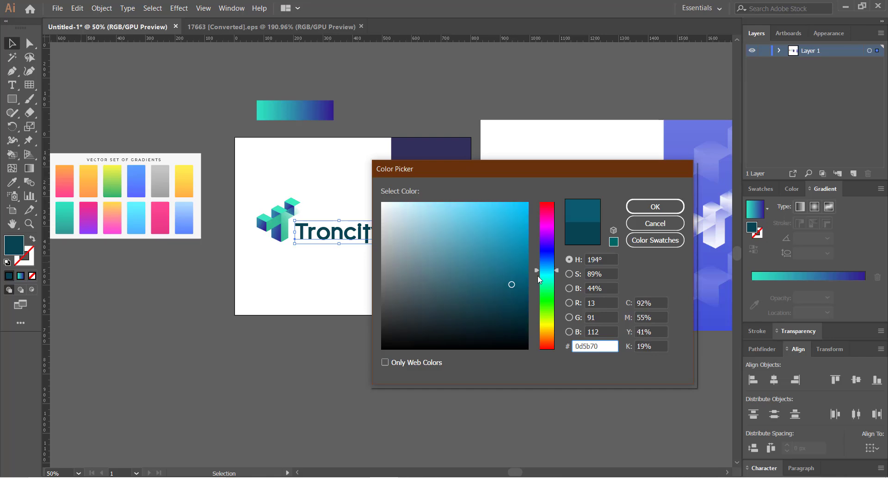
{"action": "left_click", "coordinate": [641, 210]}
{"action": "left_click", "coordinate": [123, 98]}
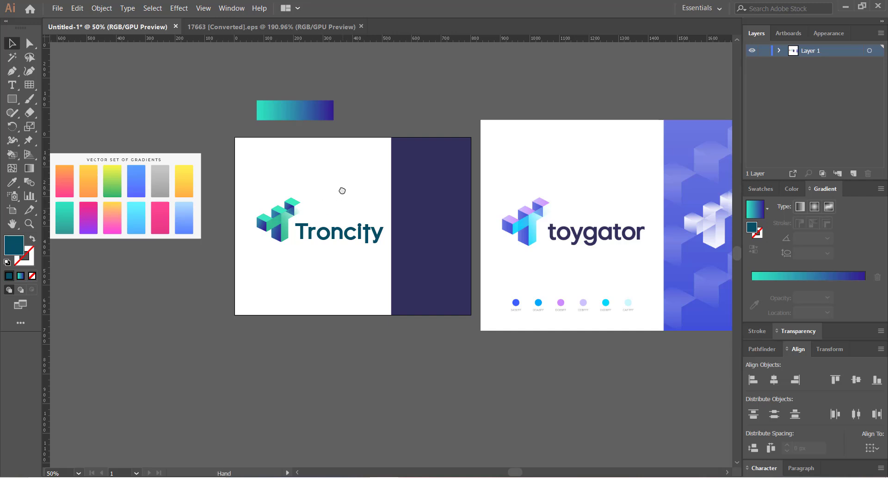
Fill the navy side panel with the icon's turquoise-to-purple gradient and redirect it almost vertically, turquoise at the top.
{"action": "left_click_drag", "start_coordinate": [341, 190], "coordinate": [302, 202]}
{"action": "left_click", "coordinate": [381, 225]}
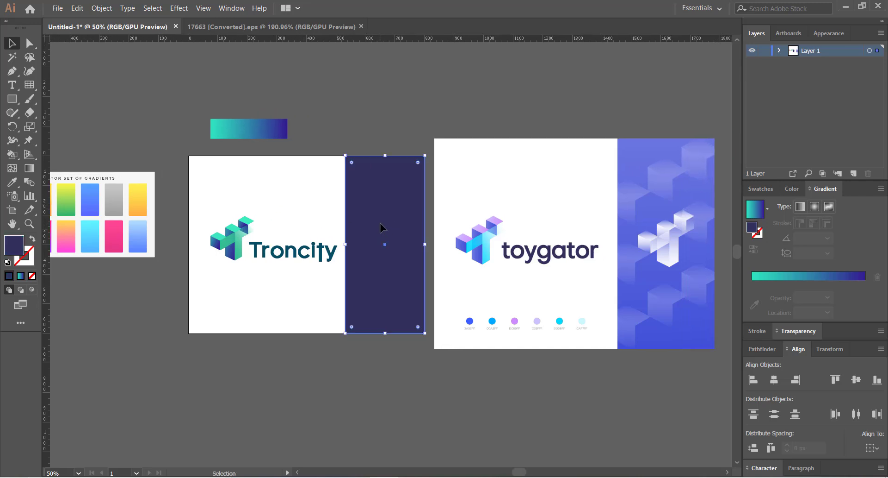
{"action": "key", "text": "i"}
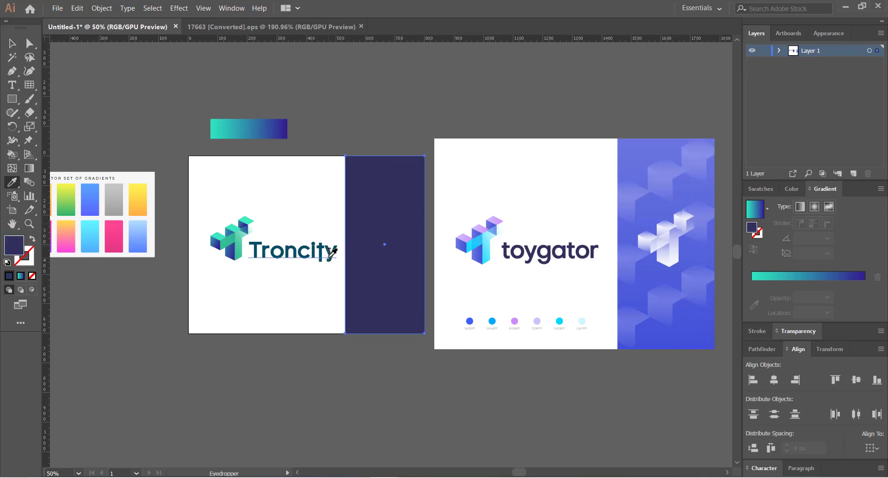
{"action": "left_click", "coordinate": [234, 251]}
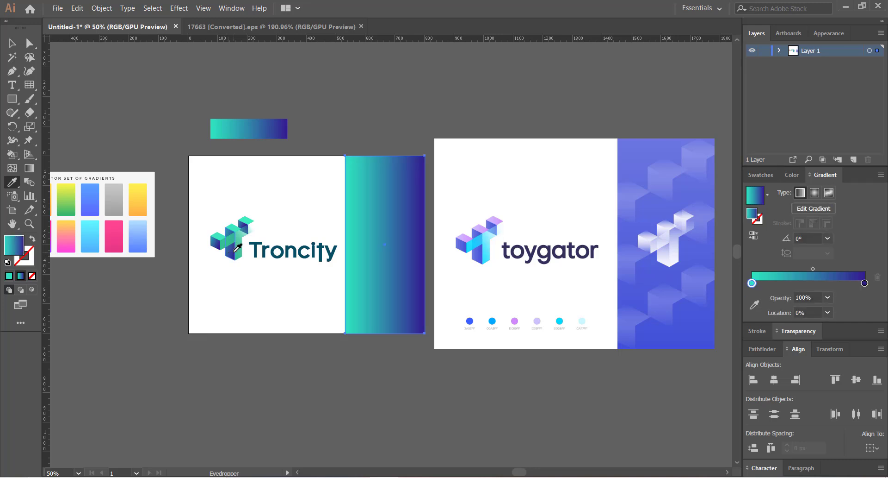
{"action": "key", "text": "g"}
{"action": "left_click_drag", "start_coordinate": [371, 140], "coordinate": [350, 376]}
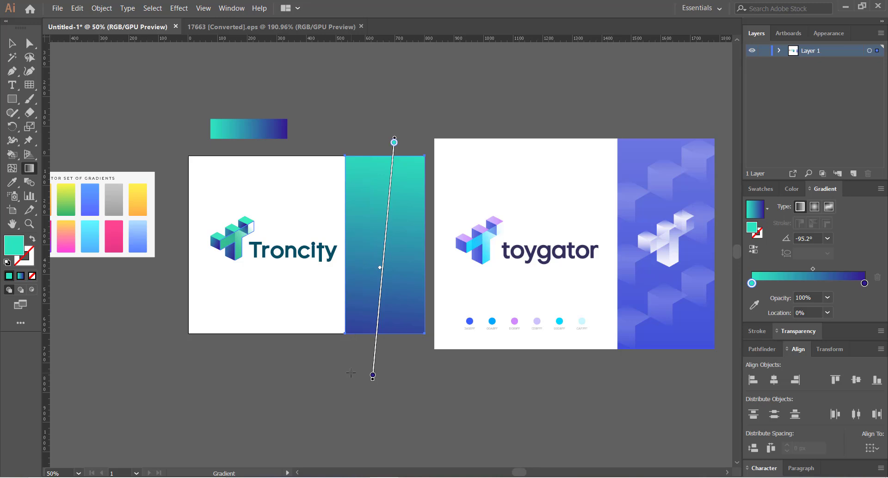
Fill the side panel with the Troncity text's dark teal, sampled by Eyedropper.
{"action": "key", "text": "v"}
{"action": "left_click", "coordinate": [277, 361]}
{"action": "left_click", "coordinate": [374, 260]}
{"action": "key", "text": "i"}
{"action": "left_click", "coordinate": [326, 250]}
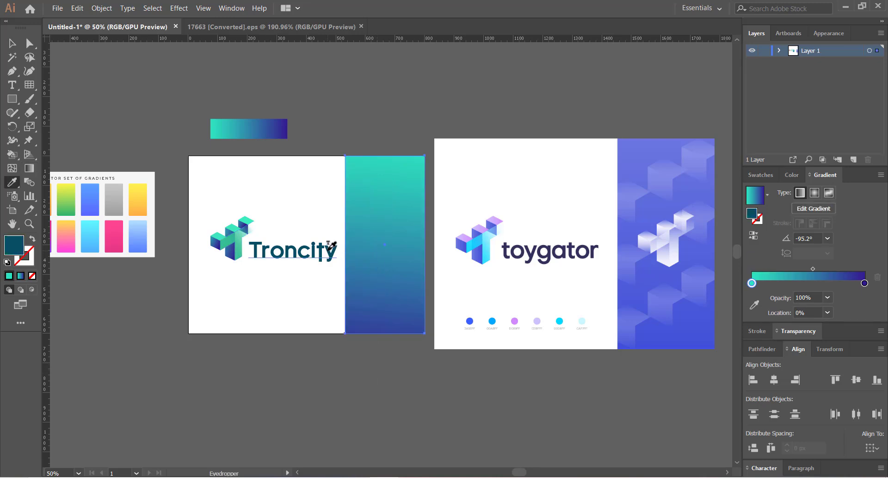
{"action": "key", "text": "v"}
{"action": "left_click", "coordinate": [306, 209]}
{"action": "key", "text": "space"}
{"action": "left_click_drag", "start_coordinate": [305, 207], "coordinate": [319, 226]}
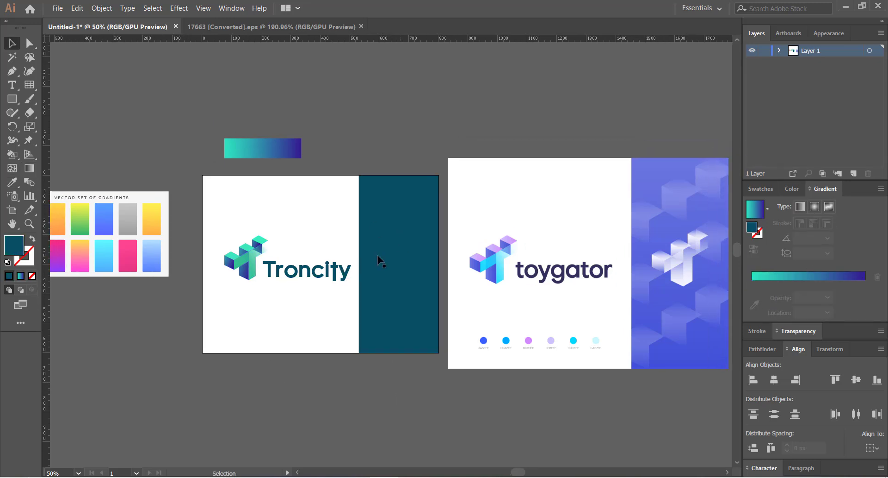
Duplicate the icon onto the teal side panel and fill the copy with white sampled from the artboard.
{"action": "left_click_drag", "start_coordinate": [245, 220], "coordinate": [295, 276]}
{"action": "left_click", "coordinate": [279, 201]}
{"action": "left_click", "coordinate": [250, 255]}
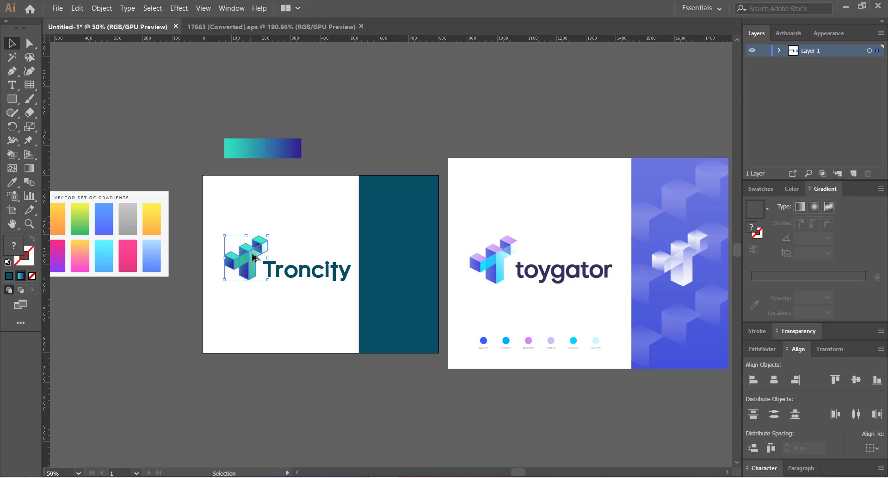
{"action": "left_click_drag", "start_coordinate": [254, 257], "coordinate": [403, 291]}
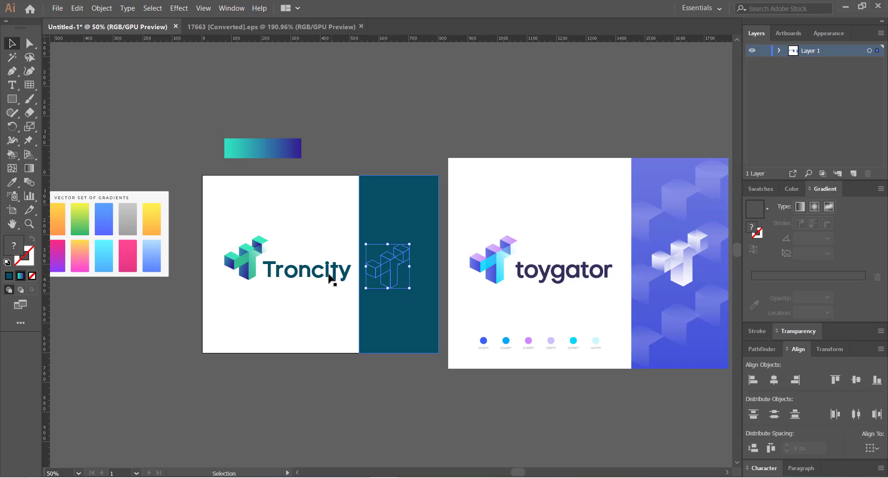
{"action": "key", "text": "i"}
{"action": "left_click", "coordinate": [313, 229]}
{"action": "right_click", "coordinate": [389, 258]}
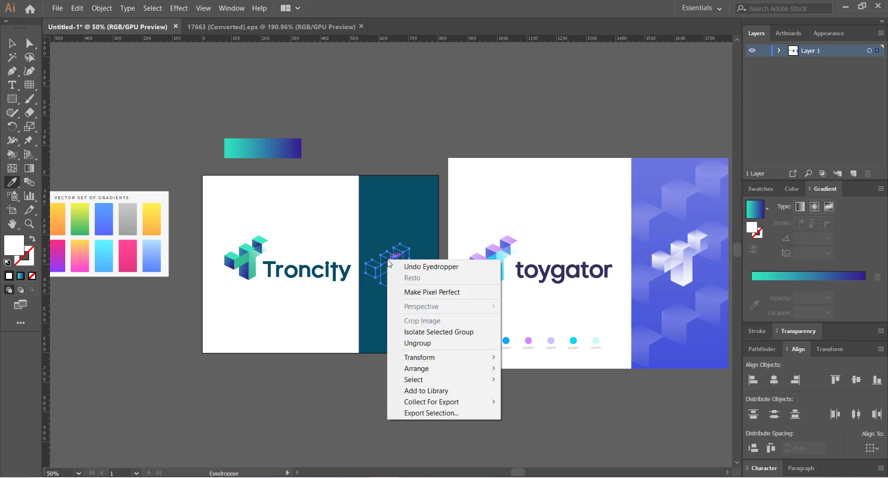
{"action": "mouse_move", "coordinate": [430, 370]}
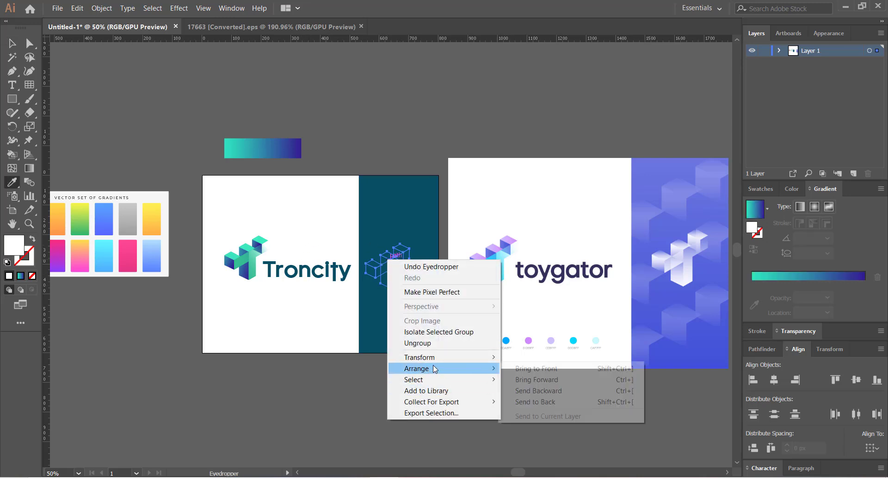
{"action": "left_click", "coordinate": [338, 334]}
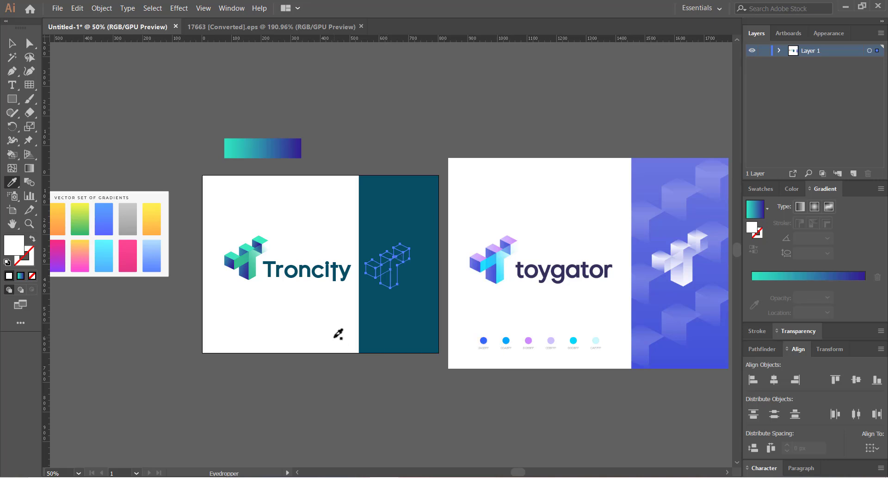
{"action": "key", "text": "ctrl+shift+a"}
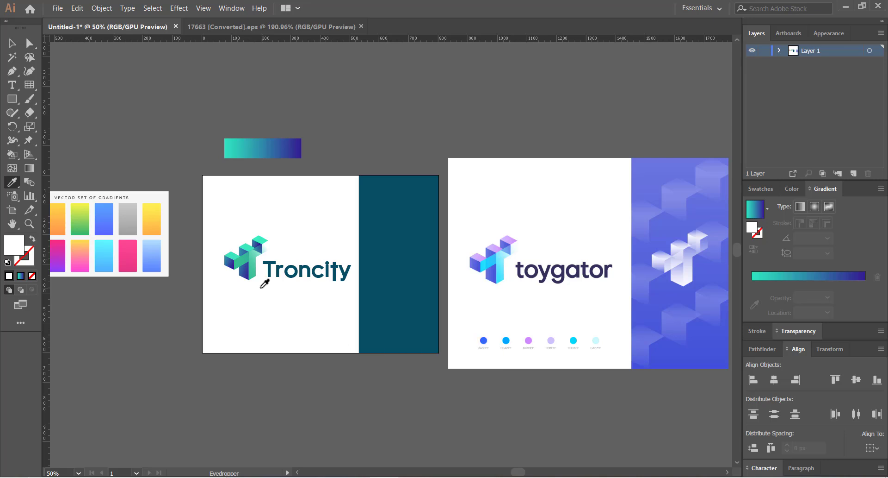
Try to move the original icon onto the teal side panel and bring it to the front.
{"action": "key", "text": "v"}
{"action": "left_click_drag", "start_coordinate": [245, 265], "coordinate": [390, 262]}
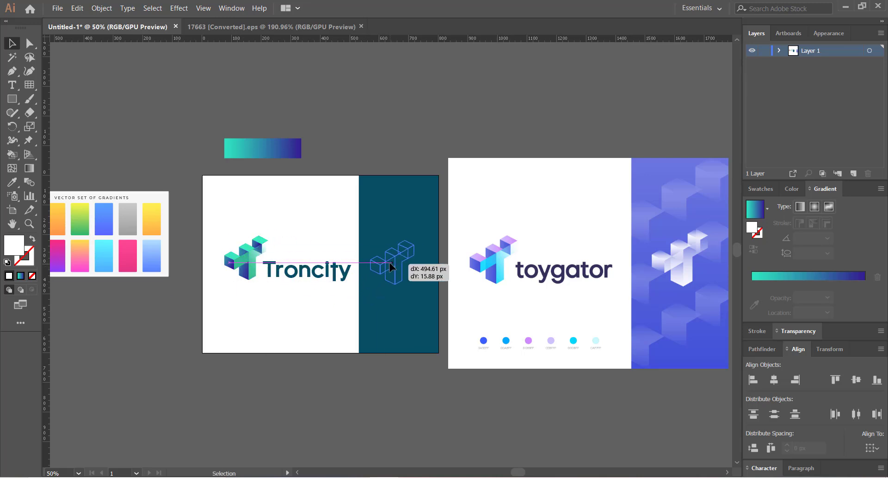
{"action": "right_click", "coordinate": [390, 262]}
{"action": "mouse_move", "coordinate": [429, 372]}
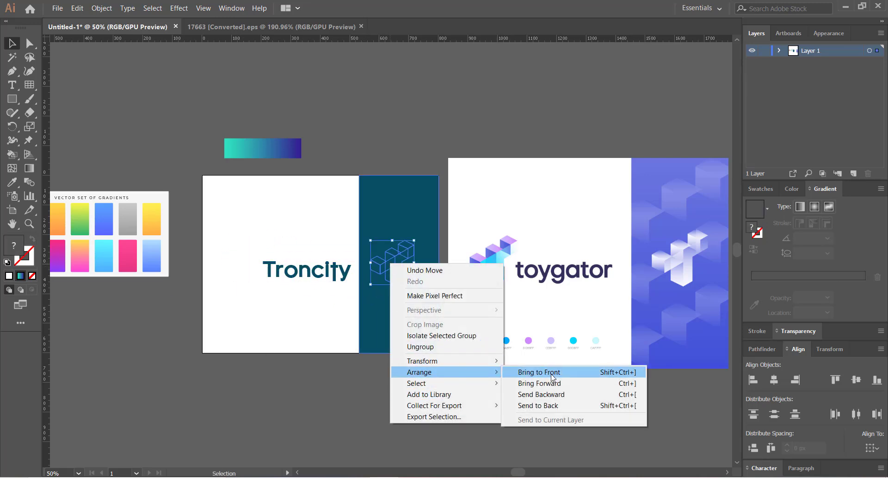
{"action": "left_click", "coordinate": [552, 376]}
{"action": "left_click", "coordinate": [348, 302]}
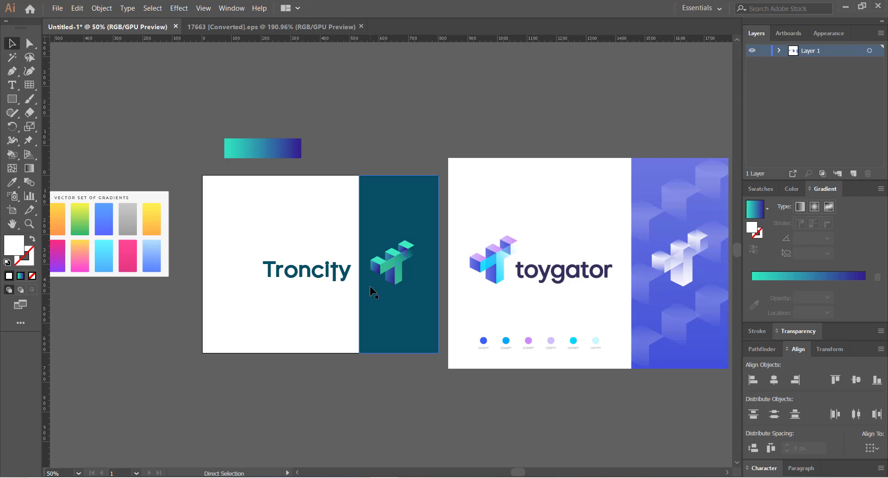
{"action": "key", "text": "ctrl+z"}
{"action": "key", "text": "ctrl+z"}
{"action": "key", "text": "ctrl+z"}
Duplicate the original icon onto the teal side panel and bring the copy to the front.
{"action": "left_click_drag", "start_coordinate": [266, 263], "coordinate": [397, 268]}
{"action": "right_click", "coordinate": [397, 268]}
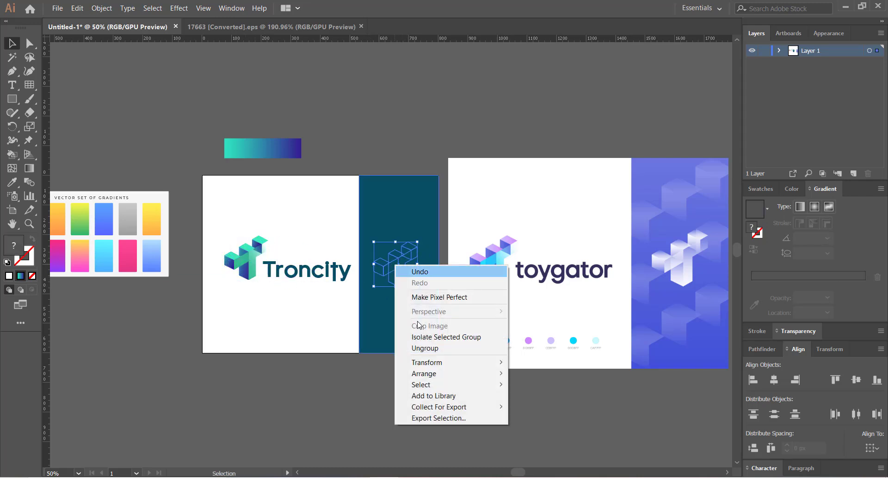
{"action": "mouse_move", "coordinate": [435, 372]}
{"action": "left_click", "coordinate": [532, 372]}
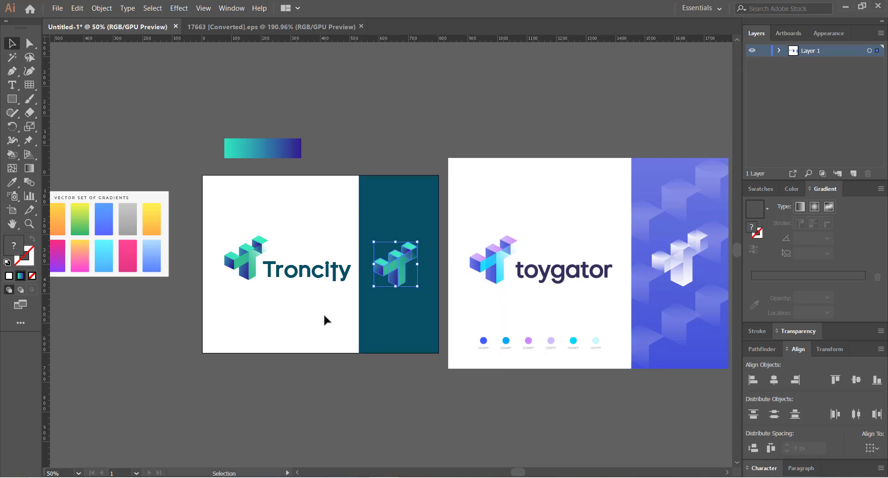
Enlarge the icon copy and center it on the teal side panel.
{"action": "left_click_drag", "start_coordinate": [398, 271], "coordinate": [429, 258]}
{"action": "left_click", "coordinate": [363, 148]}
{"action": "scroll", "coordinate": [360, 145], "scroll_direction": "left", "scroll_amount": 2}
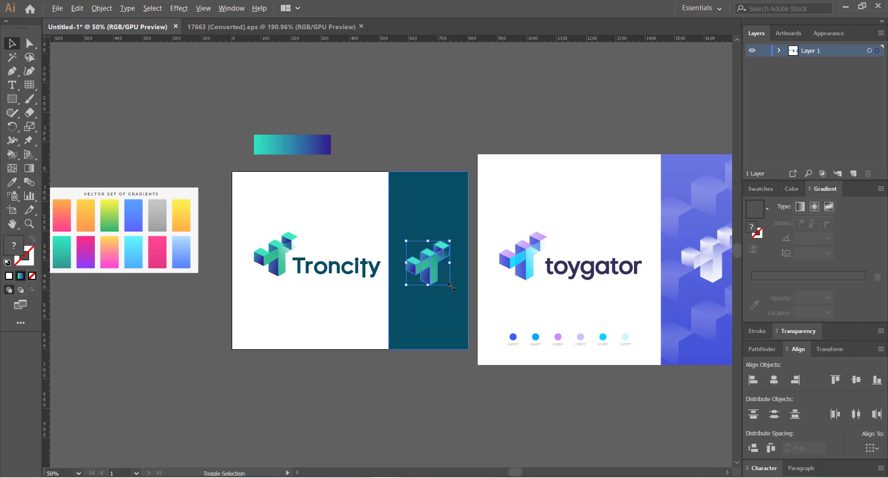
{"action": "left_click_drag", "start_coordinate": [452, 284], "coordinate": [457, 294]}
{"action": "left_click_drag", "start_coordinate": [422, 269], "coordinate": [422, 267]}
{"action": "left_click", "coordinate": [343, 208]}
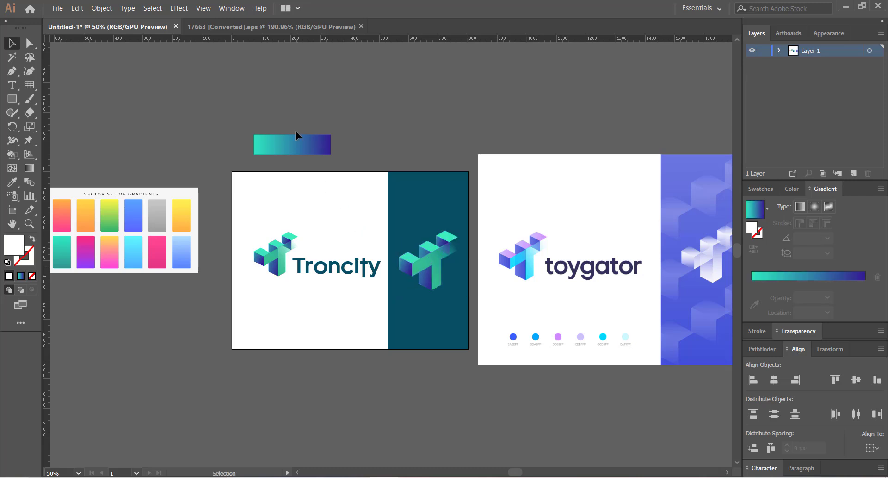
Recolor the turquoise stop of the gradient bar above the artboard to the white swatch, after trying a red value of 233.
{"action": "left_click", "coordinate": [301, 146]}
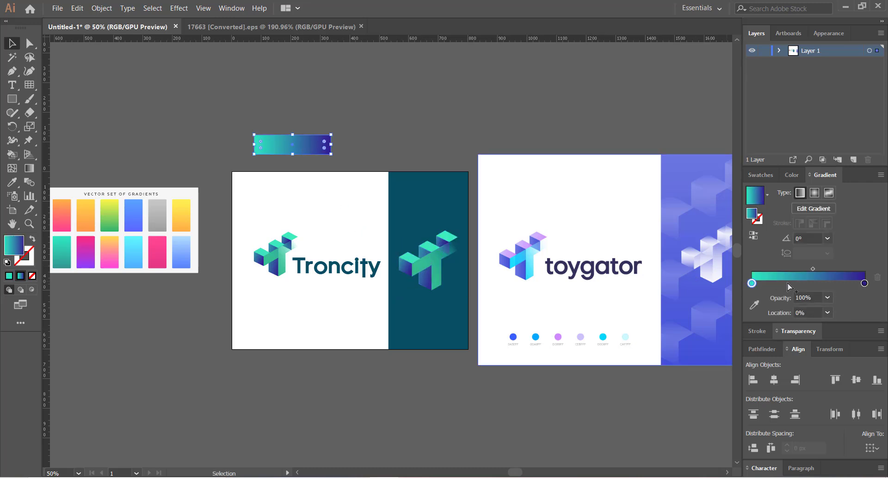
{"action": "double_click", "coordinate": [752, 283]}
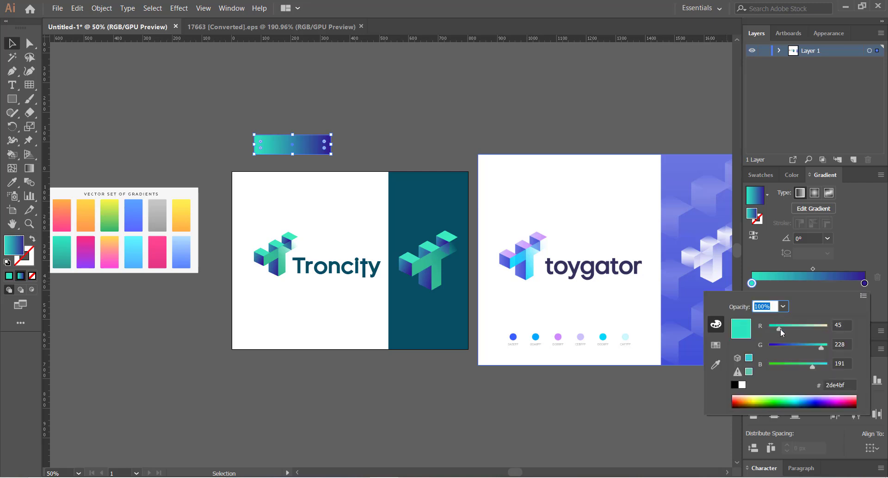
{"action": "left_click_drag", "start_coordinate": [781, 328], "coordinate": [823, 333]}
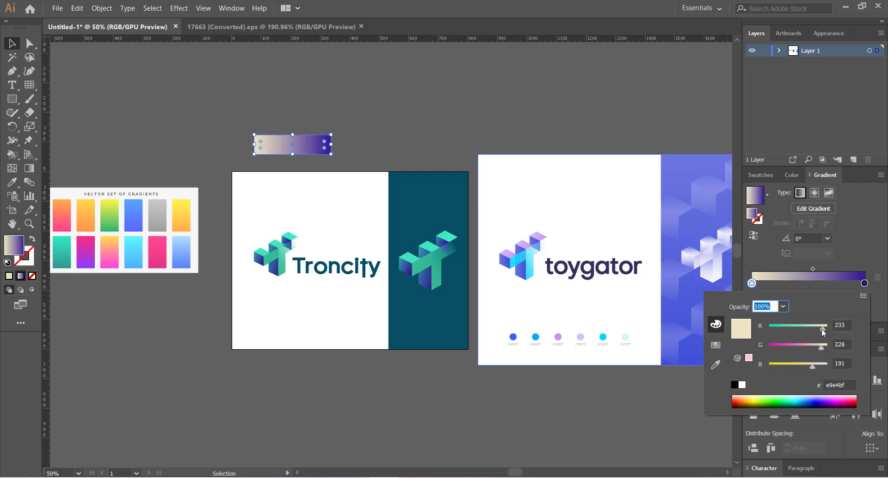
{"action": "left_click", "coordinate": [579, 142]}
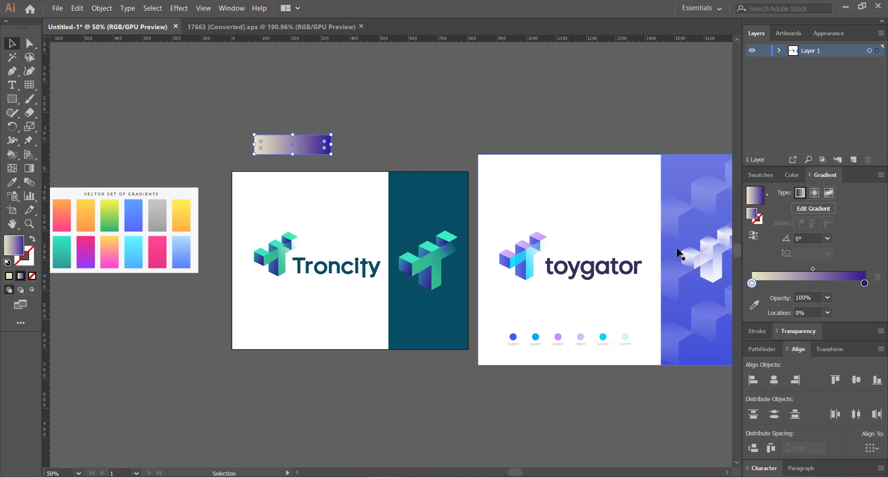
{"action": "double_click", "coordinate": [752, 283]}
{"action": "left_click", "coordinate": [715, 345]}
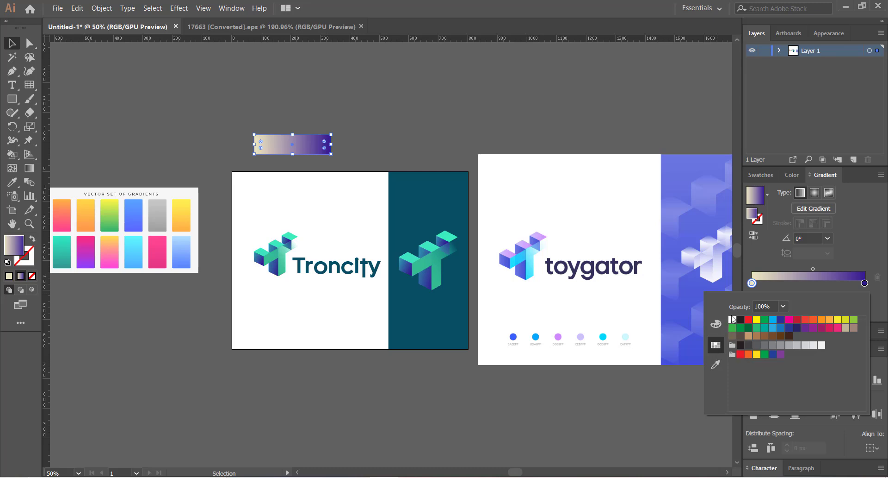
{"action": "left_click", "coordinate": [731, 320]}
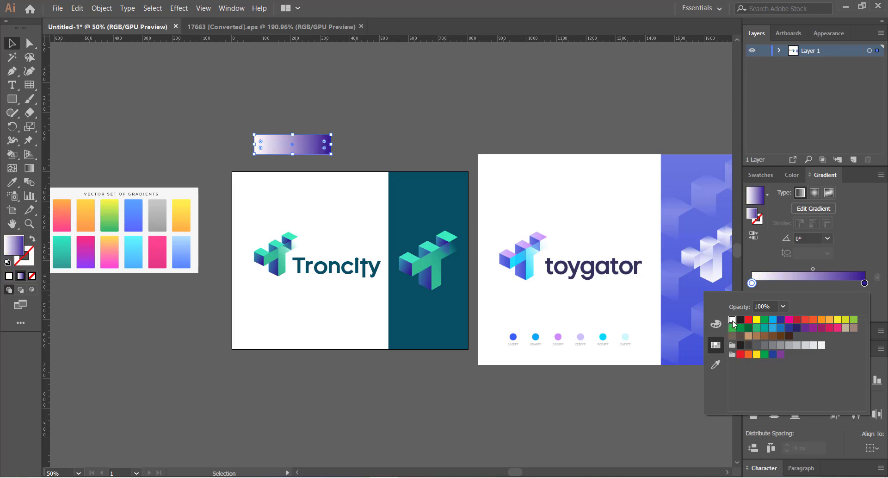
{"action": "left_click", "coordinate": [451, 110]}
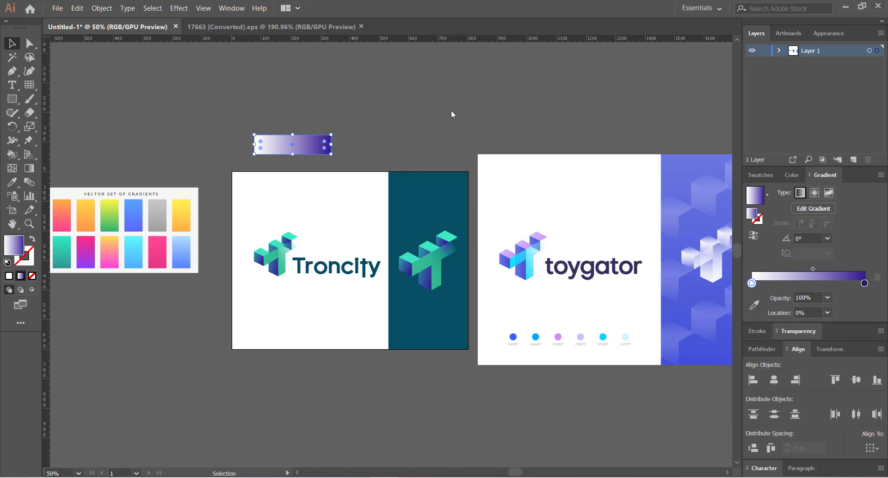
{"action": "left_click", "coordinate": [449, 106]}
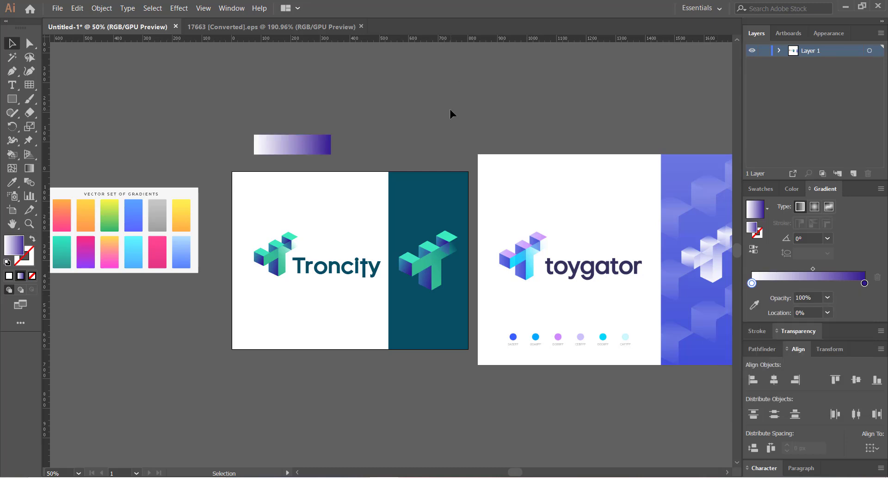
Ungroup the icon copy on the teal side panel.
{"action": "left_click", "coordinate": [411, 301]}
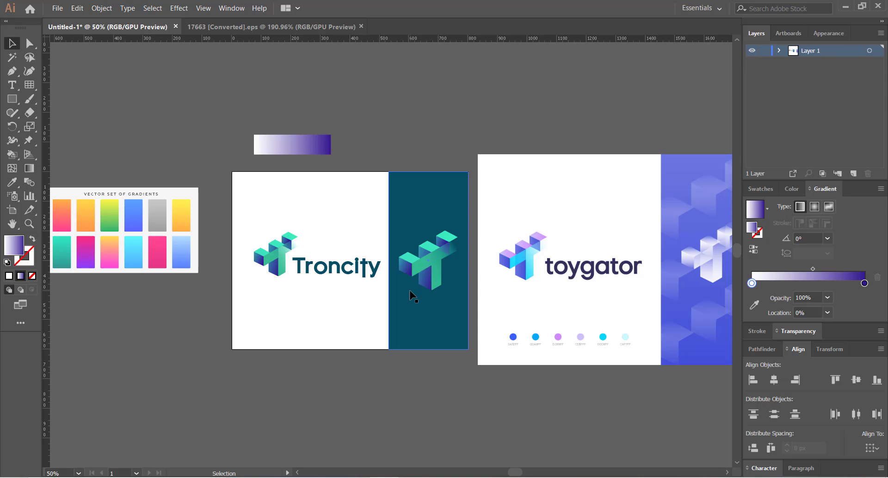
{"action": "left_click", "coordinate": [428, 261]}
{"action": "right_click", "coordinate": [428, 262]}
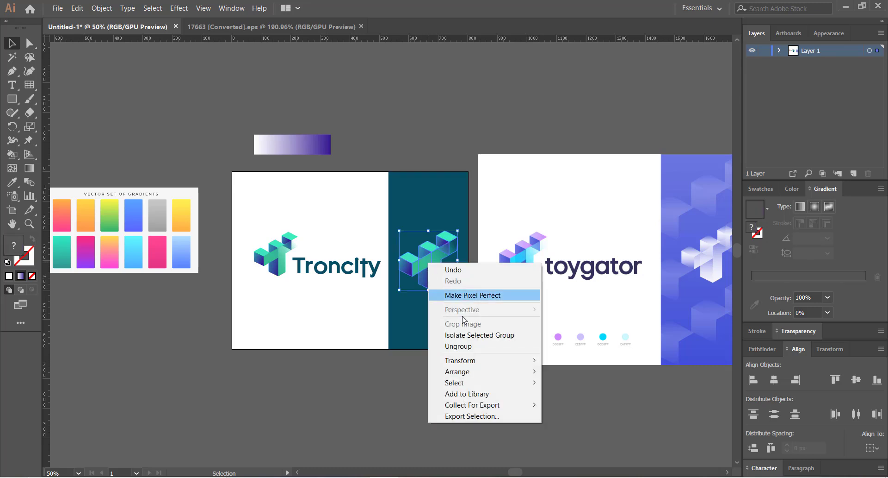
{"action": "left_click", "coordinate": [468, 351]}
Fill the left face of the icon copy's leftmost cube with the white-to-purple gradient sampled from the bar.
{"action": "left_click", "coordinate": [405, 266]}
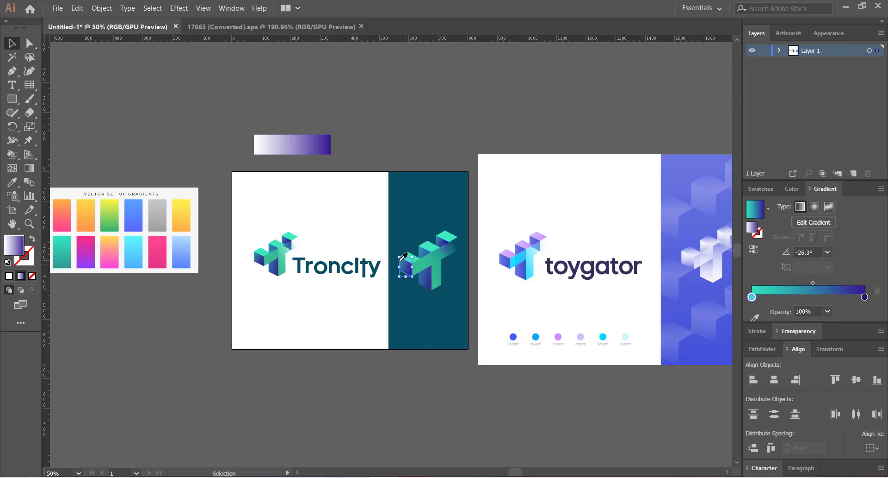
{"action": "key", "text": "i"}
{"action": "left_click", "coordinate": [300, 136]}
{"action": "key", "text": "ctrl+shift+a"}
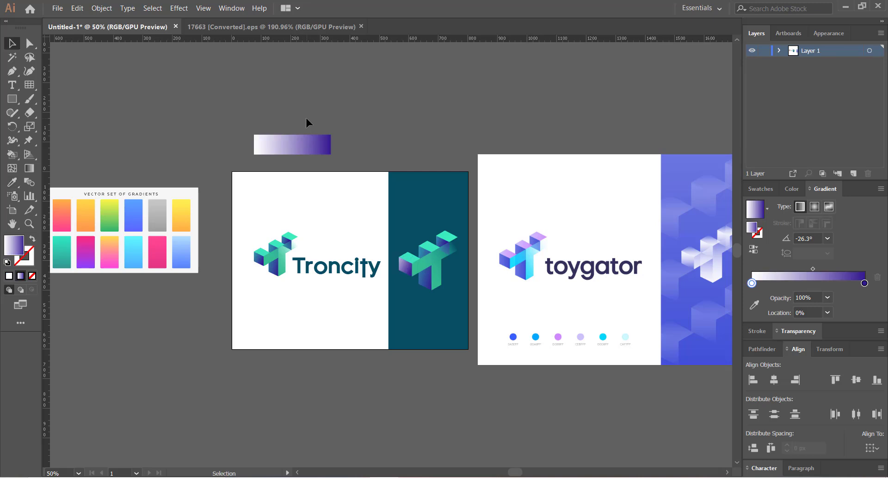
{"action": "key", "text": "v"}
Set the opacity of the purple stop in the gradient bar above the artboard to 0%.
{"action": "left_click", "coordinate": [325, 149]}
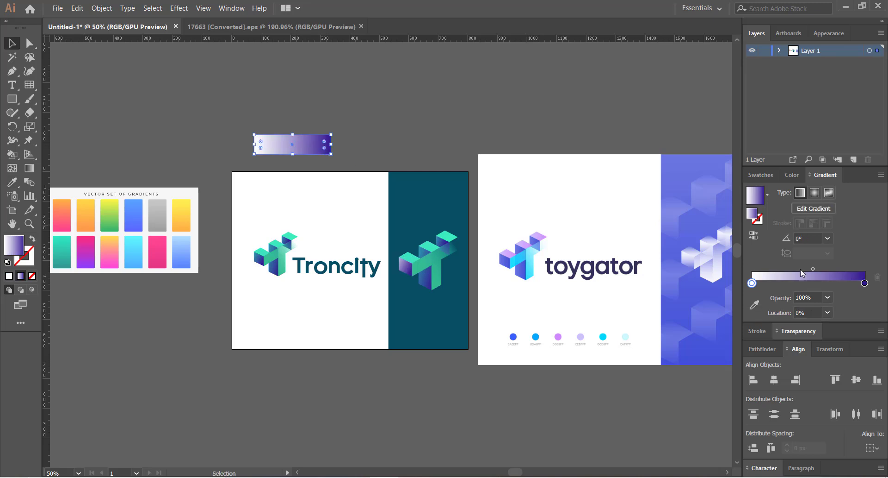
{"action": "left_click", "coordinate": [865, 284]}
{"action": "double_click", "coordinate": [864, 283]}
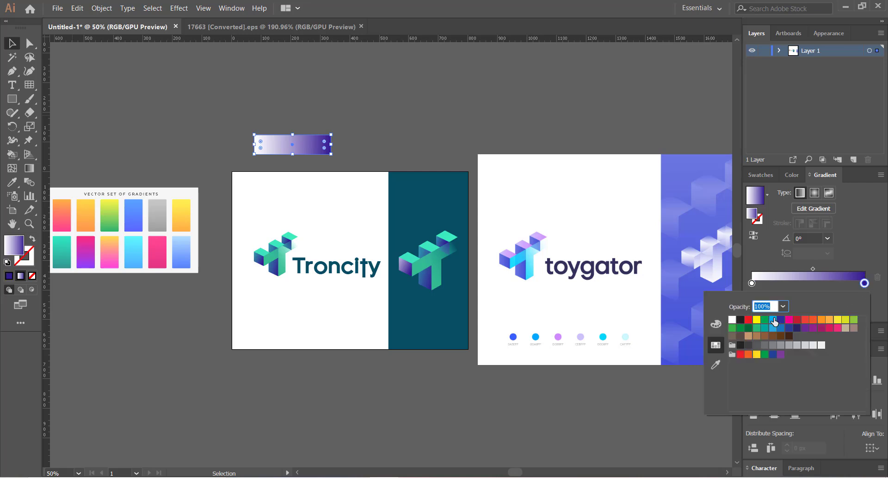
{"action": "left_click", "coordinate": [789, 259]}
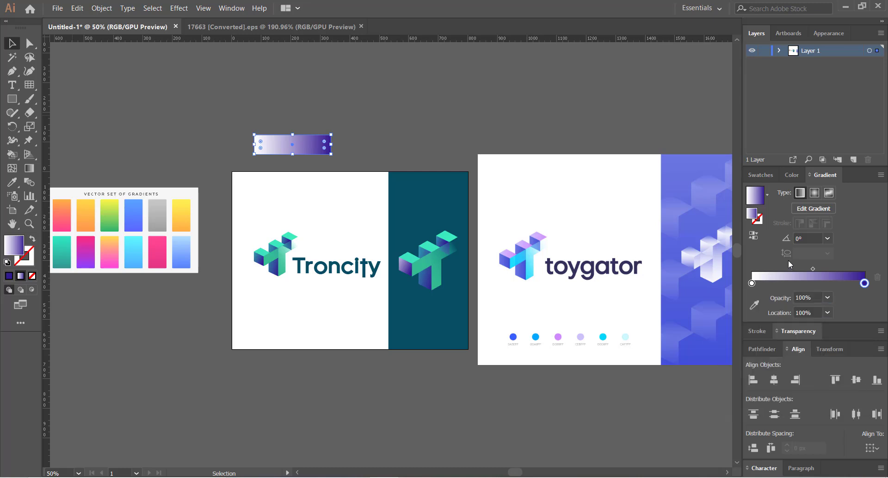
{"action": "left_click", "coordinate": [827, 298]}
{"action": "left_click", "coordinate": [846, 308]}
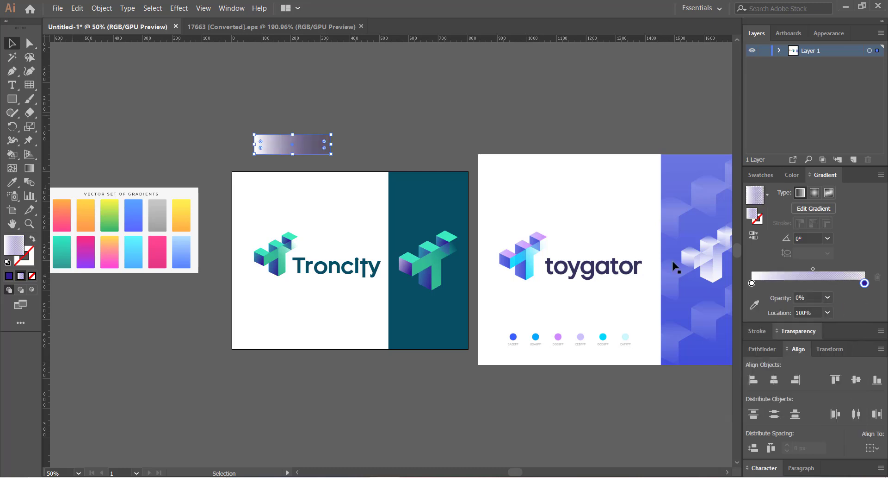
Fill the leftmost cube's left face with the fading white gradient sampled from the bar.
{"action": "left_click", "coordinate": [376, 120]}
{"action": "left_click", "coordinate": [405, 271]}
{"action": "key", "text": "i"}
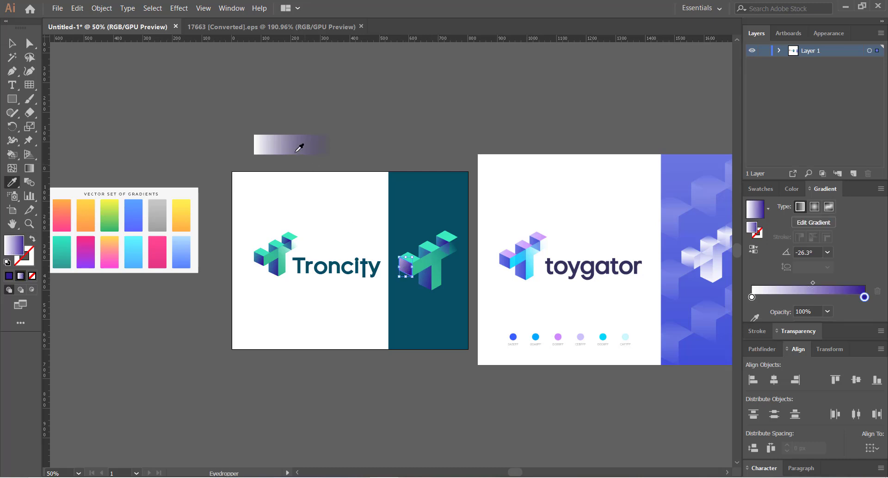
{"action": "left_click", "coordinate": [301, 145]}
{"action": "key", "text": "v"}
{"action": "left_click", "coordinate": [374, 156]}
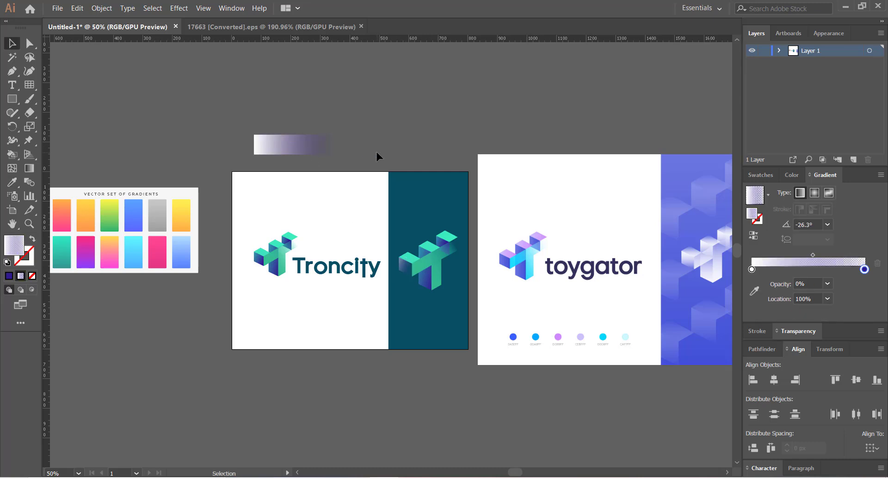
Fill the icon copy's top faces with the fading white gradient sampled from its left face.
{"action": "left_click", "coordinate": [409, 258]}
{"action": "key", "text": "i"}
{"action": "left_click", "coordinate": [403, 267]}
{"action": "key", "text": "v"}
{"action": "left_click", "coordinate": [352, 230]}
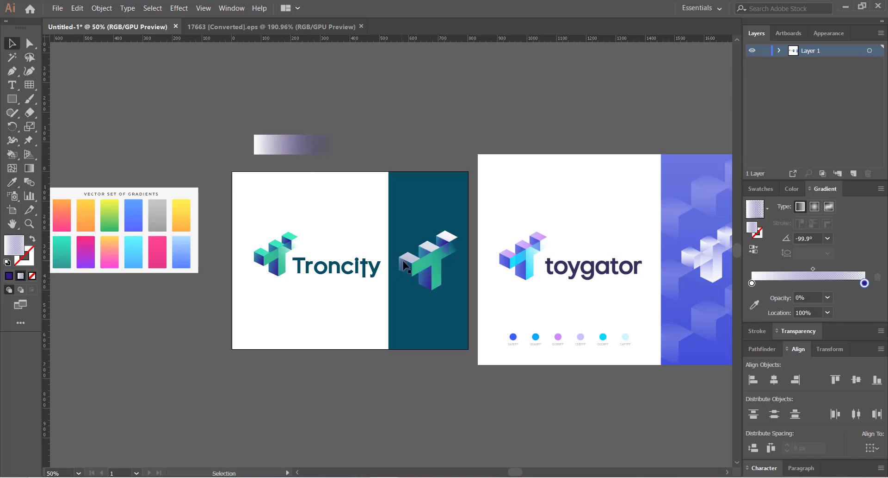
Fill the icon copy's right-hand faces with the same fading white gradient by Eyedropper.
{"action": "left_click", "coordinate": [435, 268]}
{"action": "key", "text": "i"}
{"action": "left_click", "coordinate": [407, 264]}
{"action": "key", "text": "v"}
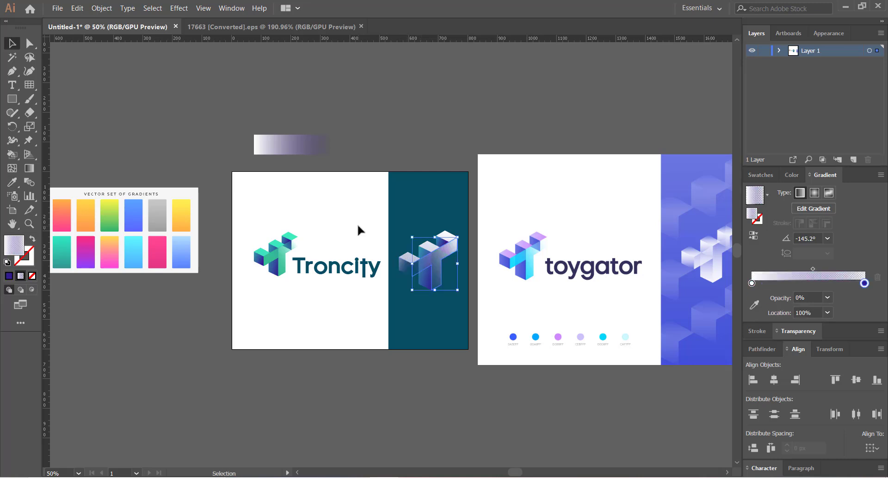
{"action": "left_click", "coordinate": [357, 226]}
Fill the left face of the icon copy's tall stem with the fading white gradient sampled from the bar.
{"action": "left_click", "coordinate": [426, 285]}
{"action": "key", "text": "i"}
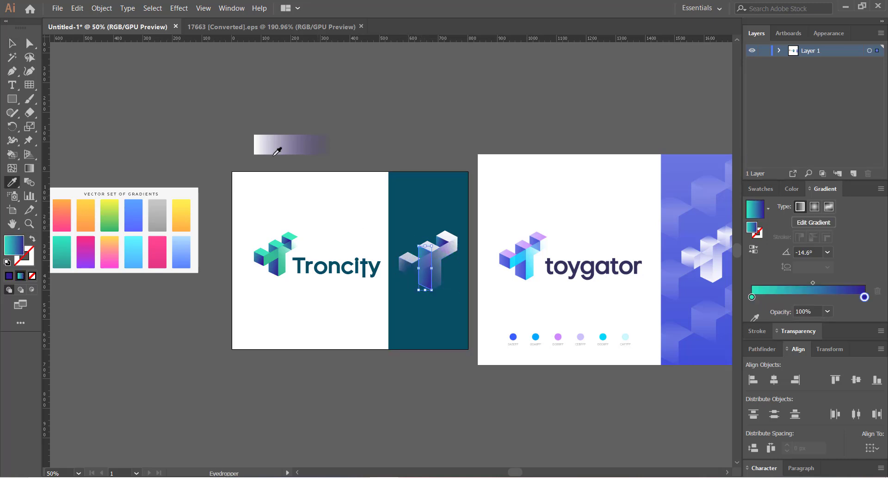
{"action": "left_click", "coordinate": [264, 139]}
{"action": "key", "text": "v"}
{"action": "left_click", "coordinate": [410, 235]}
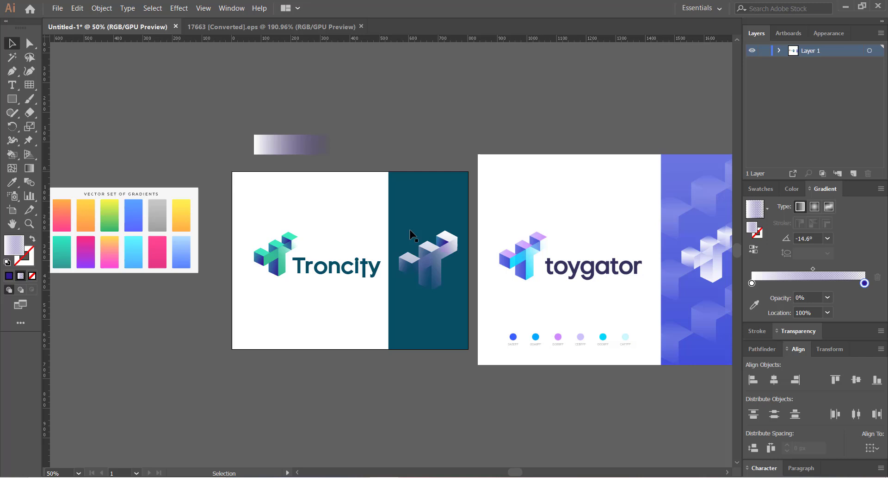
Redirect the stem's left-face gradient almost vertically, about 95°, with white at the bottom.
{"action": "left_click", "coordinate": [426, 287]}
{"action": "key", "text": "g"}
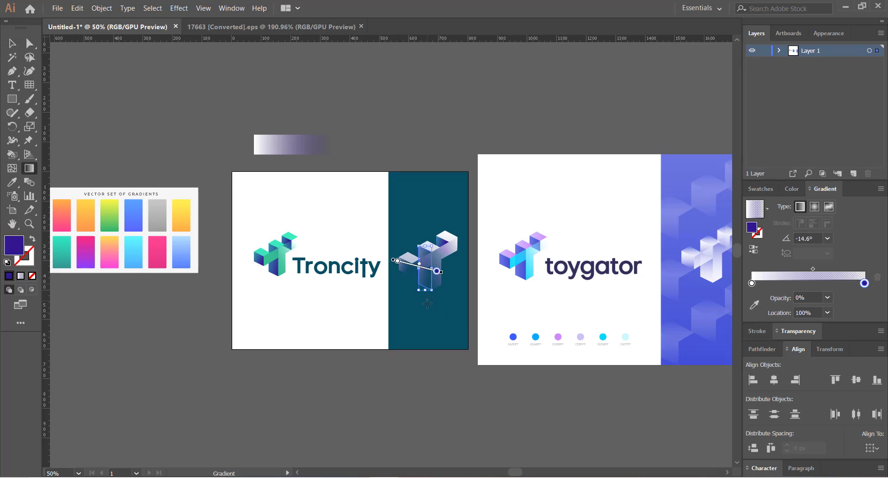
{"action": "left_click_drag", "start_coordinate": [429, 305], "coordinate": [421, 215]}
{"action": "key", "text": "v"}
Redirect the gradient on the icon copy's right-hand faces diagonally, about -129°, from white at the upper right to transparent at the lower left.
{"action": "left_click", "coordinate": [436, 280]}
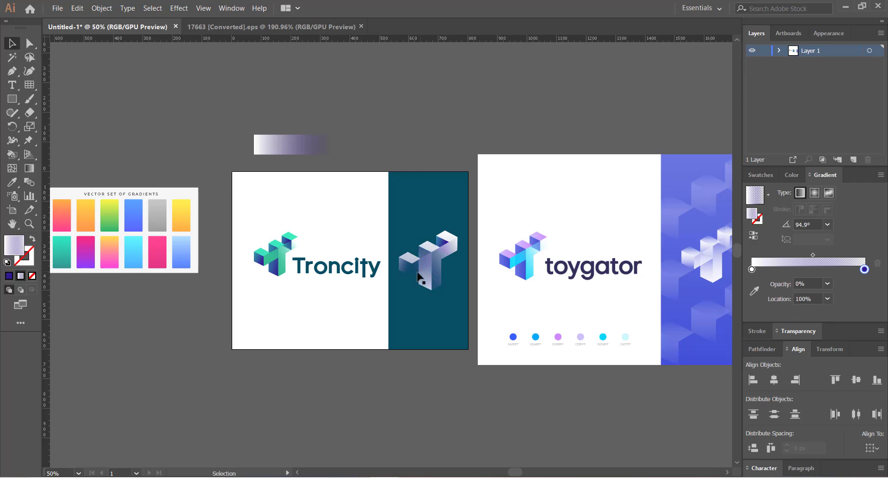
{"action": "key", "text": "g"}
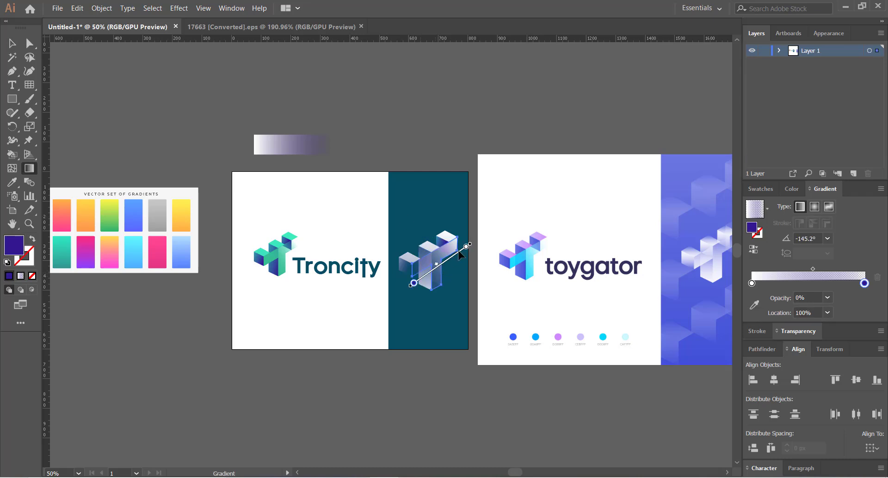
{"action": "mouse_move", "coordinate": [461, 230]}
{"action": "left_mouse_down"}
{"action": "mouse_move", "coordinate": [381, 341]}
{"action": "mouse_move", "coordinate": [398, 306]}
{"action": "left_mouse_up"}
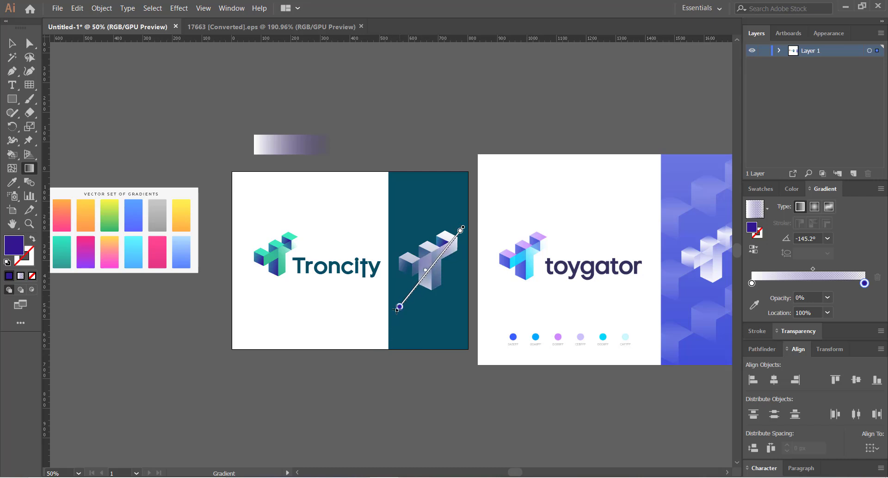
{"action": "key", "text": "v"}
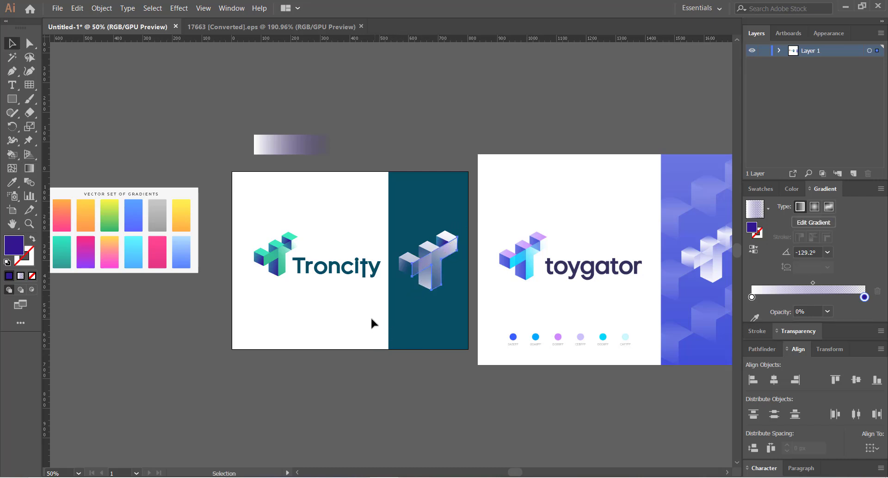
{"action": "left_click", "coordinate": [373, 323]}
Resample the fading white gradient for the icon copy's top faces and redirect it almost vertically, about -100°, with white at the top.
{"action": "key", "text": "space"}
{"action": "left_click_drag", "start_coordinate": [353, 317], "coordinate": [341, 321]}
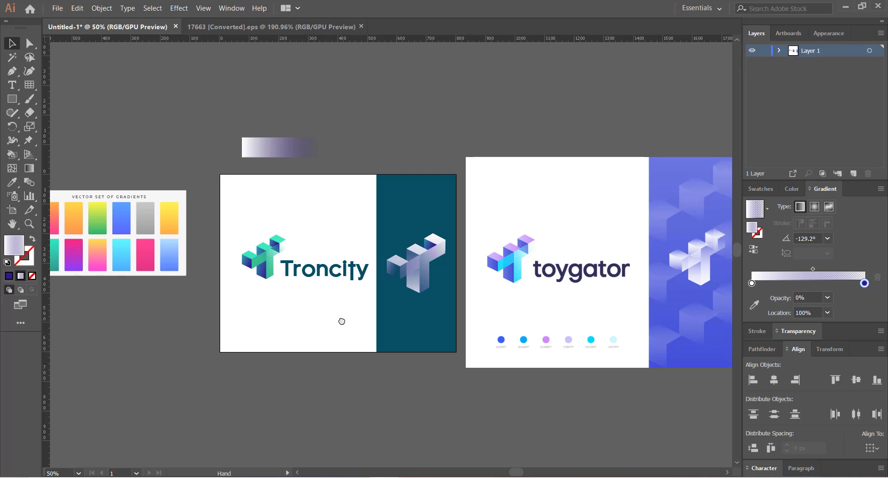
{"action": "left_click", "coordinate": [416, 255]}
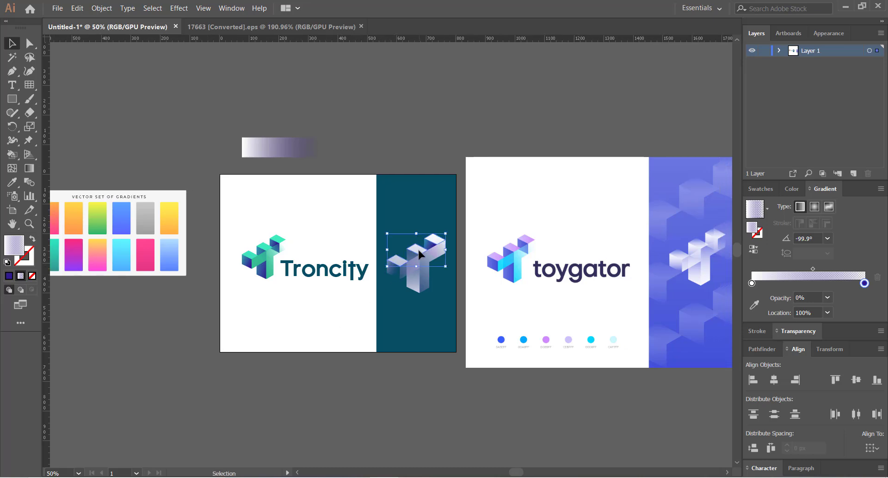
{"action": "key", "text": "i"}
{"action": "left_click", "coordinate": [270, 149]}
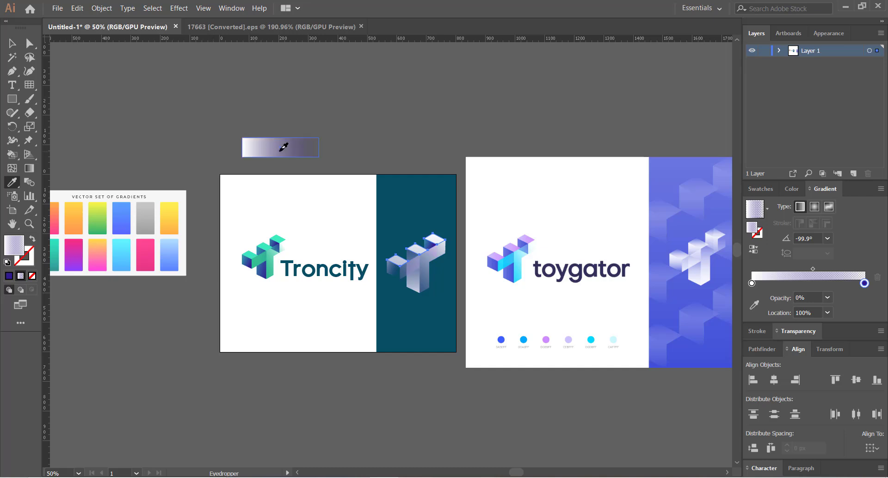
{"action": "key", "text": "g"}
{"action": "left_click_drag", "start_coordinate": [411, 218], "coordinate": [398, 305]}
{"action": "key", "text": "v"}
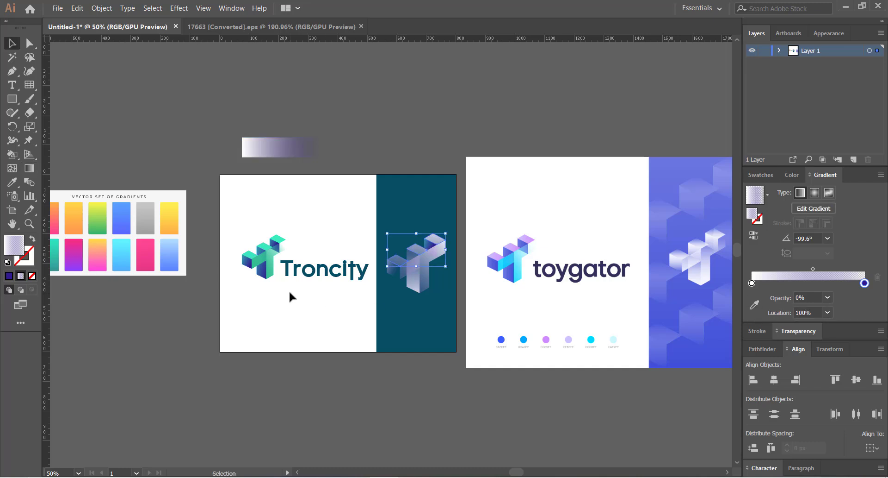
Fill the left face of the icon copy's upper-right cube with the fading white gradient sampled from the bar.
{"action": "left_click", "coordinate": [290, 295]}
{"action": "left_click", "coordinate": [429, 250]}
{"action": "key", "text": "i"}
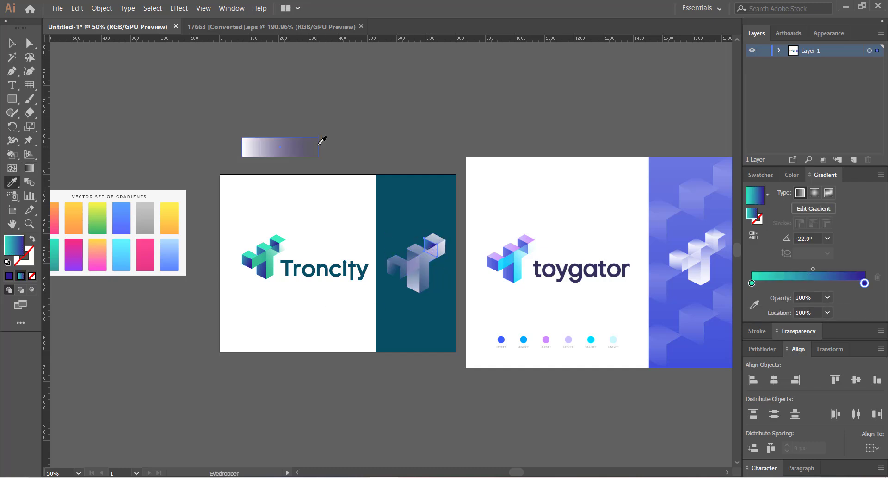
{"action": "left_click", "coordinate": [302, 148]}
{"action": "key", "text": "v"}
{"action": "left_click", "coordinate": [352, 168]}
{"action": "key", "text": "ctrl+equal"}
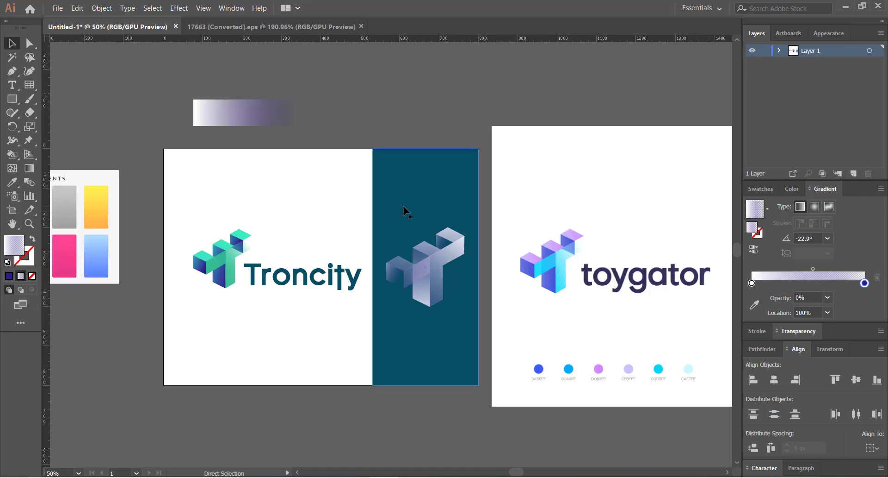
{"action": "left_click", "coordinate": [325, 224]}
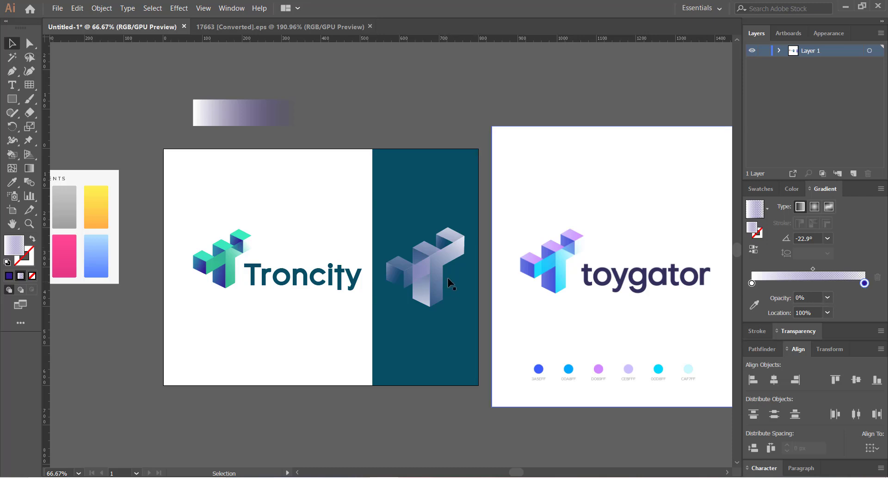
Undo the accidental move of the teal side panel and lock the panel in place.
{"action": "left_click_drag", "start_coordinate": [421, 200], "coordinate": [288, 213]}
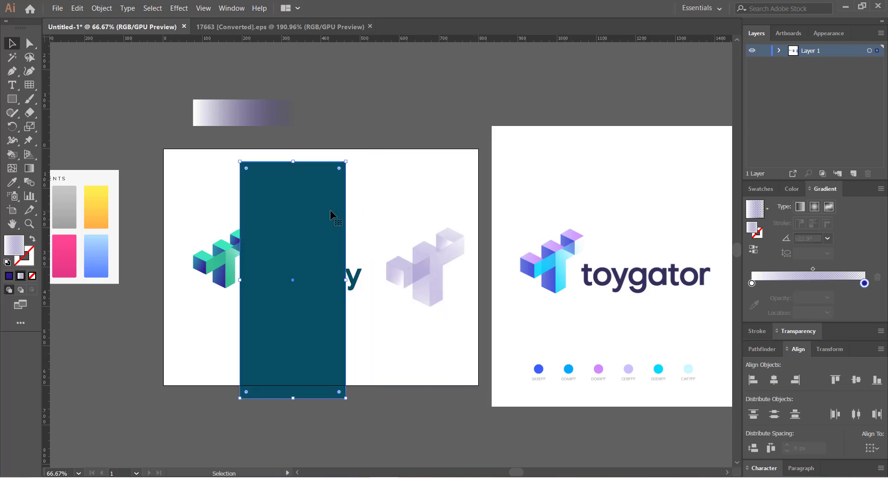
{"action": "key", "text": "ctrl+z"}
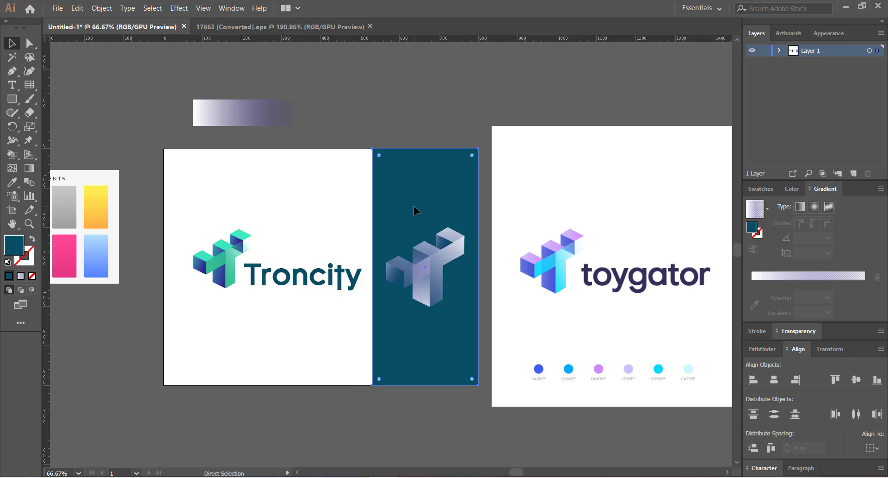
{"action": "left_click", "coordinate": [313, 216]}
{"action": "left_click_drag", "start_coordinate": [314, 216], "coordinate": [342, 206]}
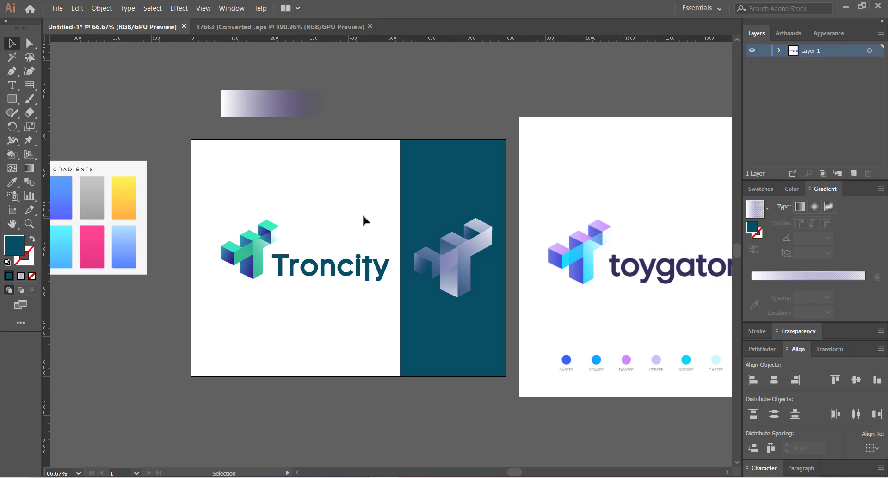
{"action": "left_click_drag", "start_coordinate": [350, 225], "coordinate": [376, 221]}
{"action": "left_click", "coordinate": [477, 197]}
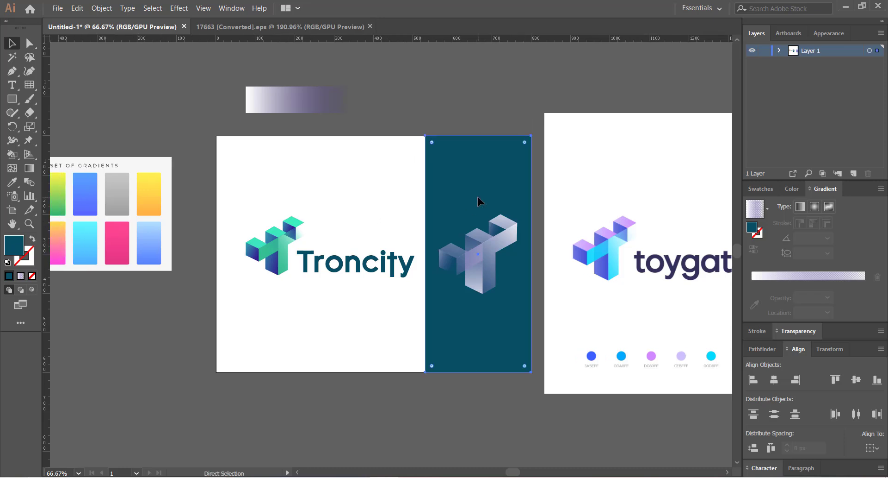
{"action": "key", "text": "ctrl+shift+a"}
Group the icon copy's faces and enlarge the icon slightly about its centre on the teal panel.
{"action": "left_click", "coordinate": [476, 261]}
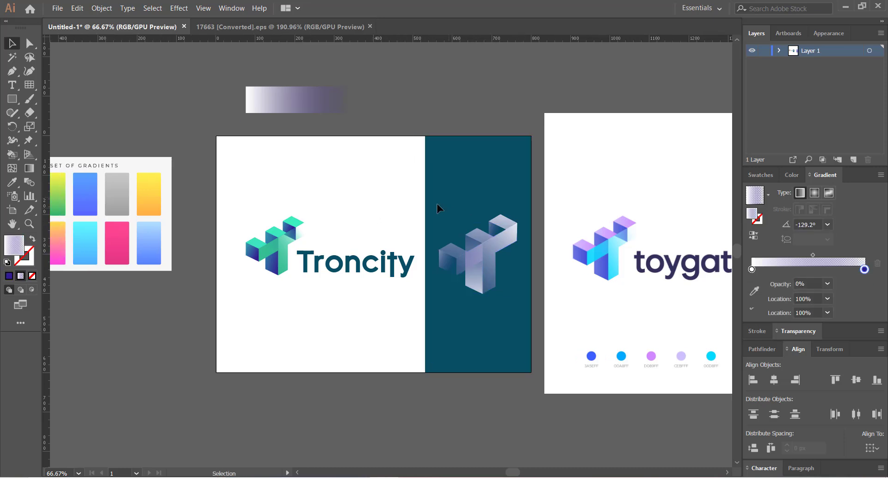
{"action": "left_click_drag", "start_coordinate": [437, 203], "coordinate": [523, 330]}
{"action": "key", "text": "ctrl+g"}
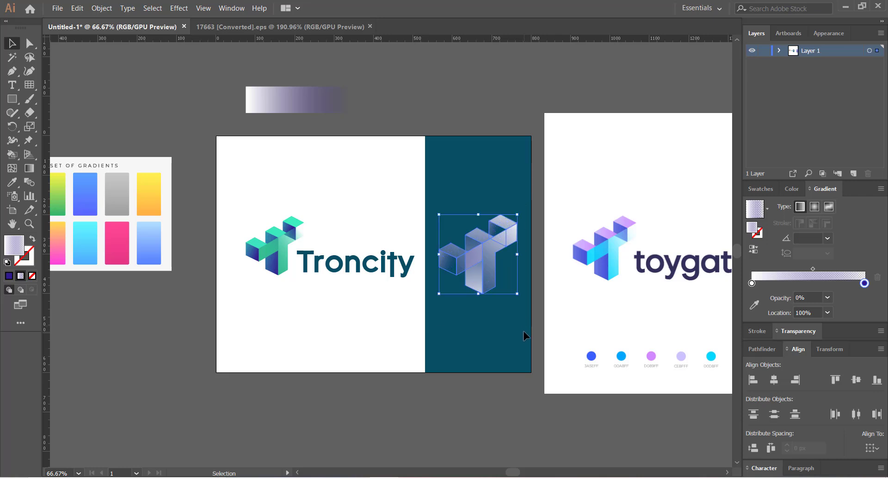
{"action": "left_click_drag", "start_coordinate": [518, 293], "coordinate": [523, 299]}
{"action": "left_click_drag", "start_coordinate": [477, 255], "coordinate": [473, 253]}
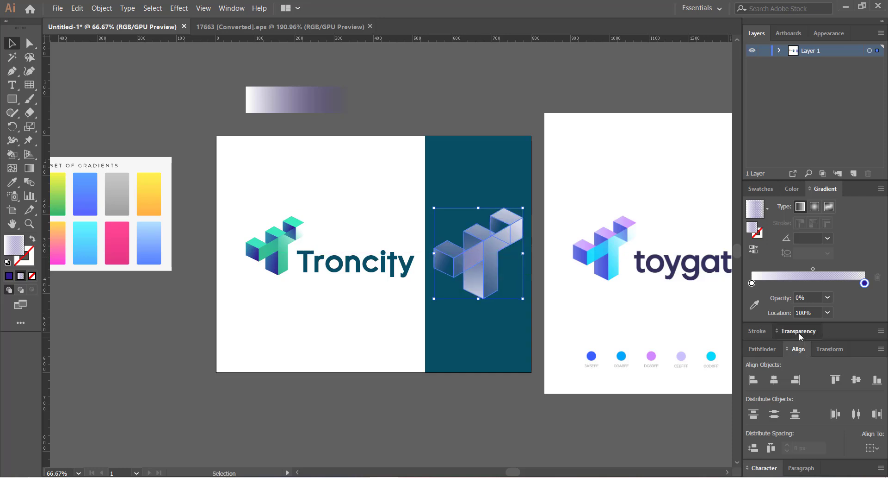
Try lowering the opacity of the white-gradient icon copy to about 55%, and undo the change.
{"action": "left_click", "coordinate": [798, 330]}
{"action": "left_click", "coordinate": [861, 390]}
{"action": "left_click", "coordinate": [838, 404]}
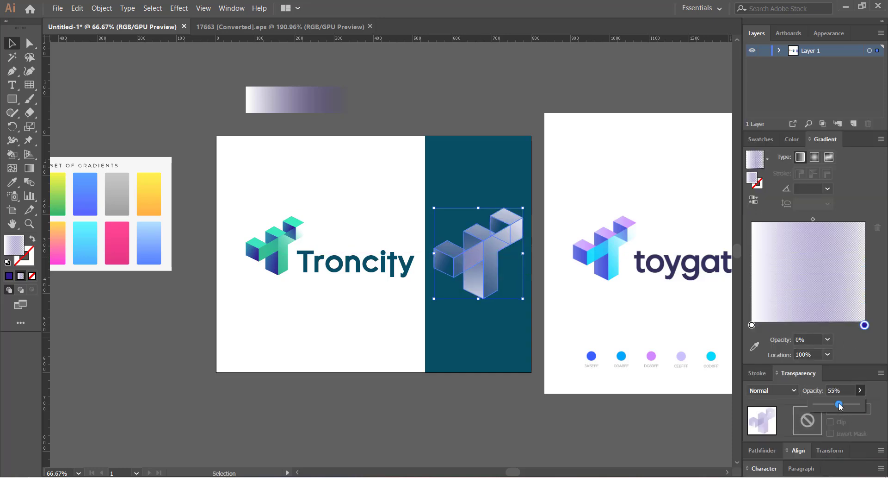
{"action": "left_click", "coordinate": [437, 357]}
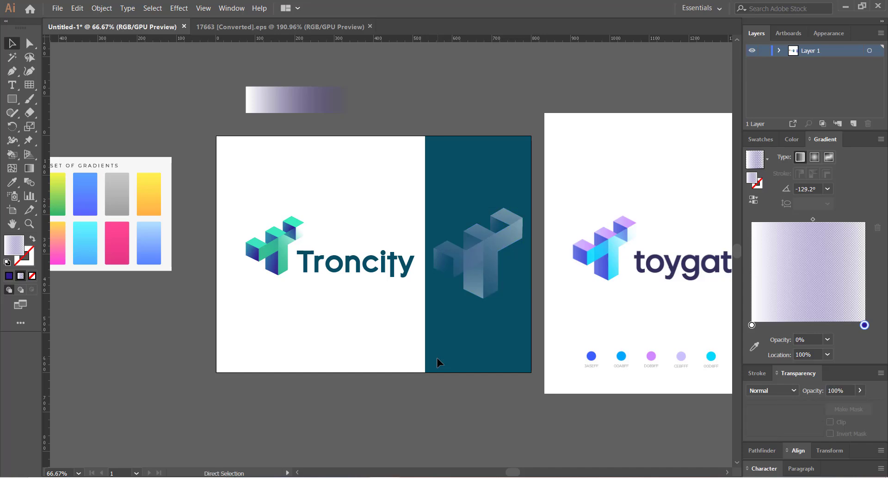
{"action": "key", "text": "ctrl+z"}
{"action": "left_click", "coordinate": [330, 325]}
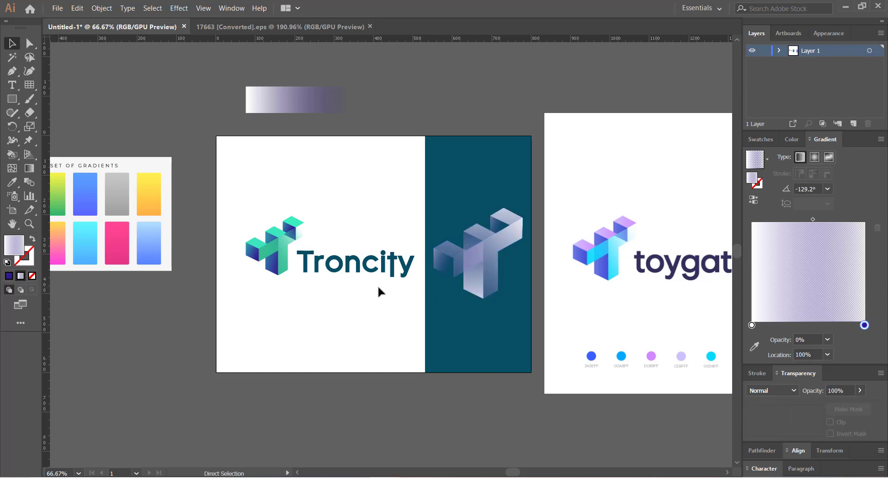
Scale the colored icon and Troncity wordmark down slightly together and keep them centred on the white area.
{"action": "key", "text": "ctrl+minus"}
{"action": "scroll", "coordinate": [377, 285], "scroll_direction": "right", "scroll_amount": 5}
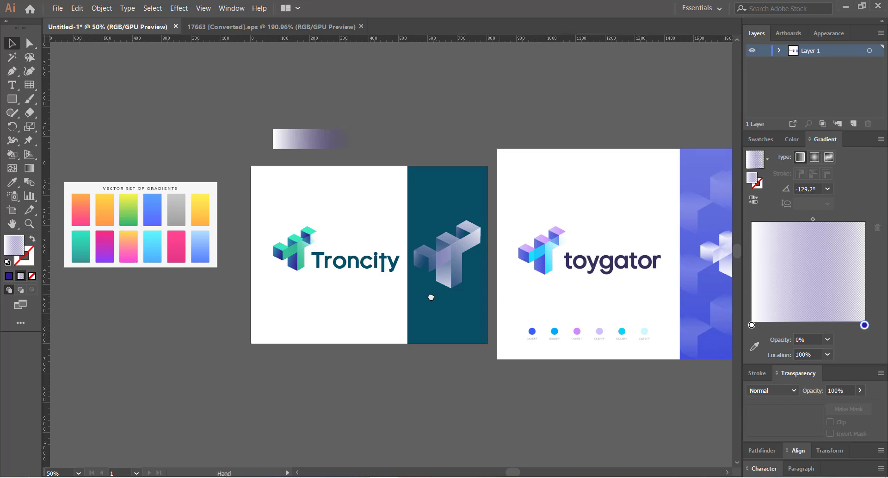
{"action": "left_click", "coordinate": [204, 257]}
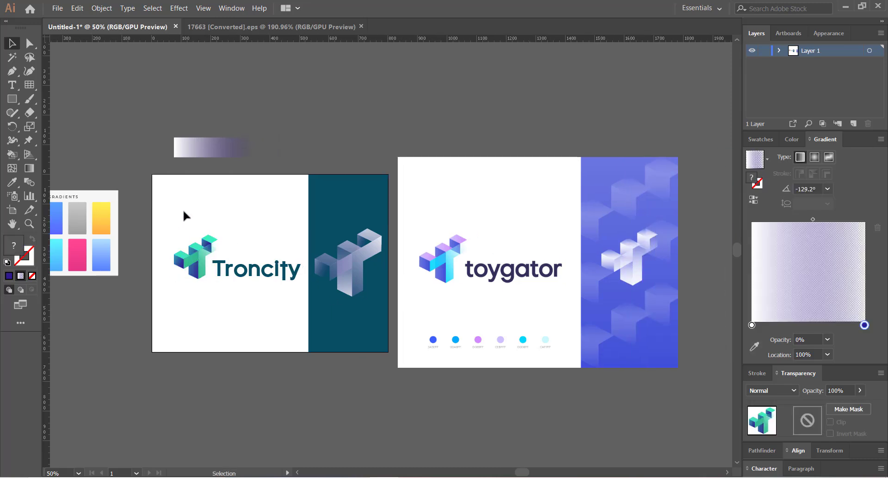
{"action": "left_click_drag", "start_coordinate": [182, 211], "coordinate": [268, 291]}
{"action": "key", "text": "a"}
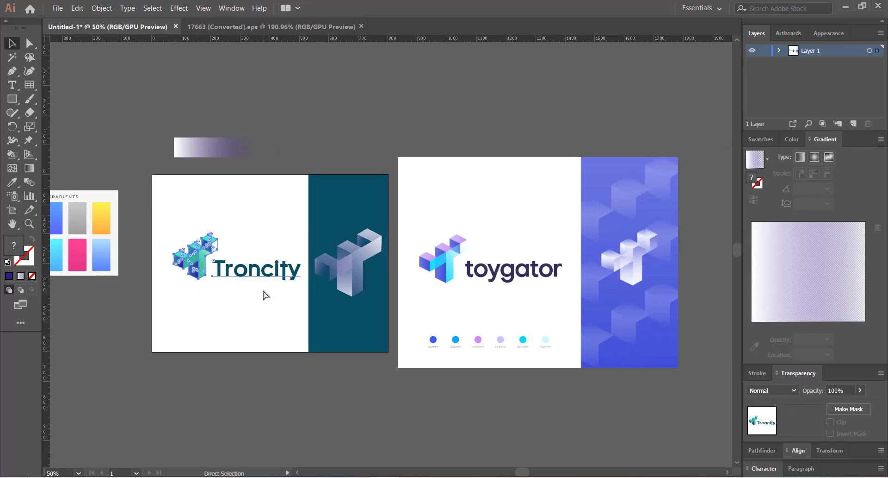
{"action": "key", "text": "v"}
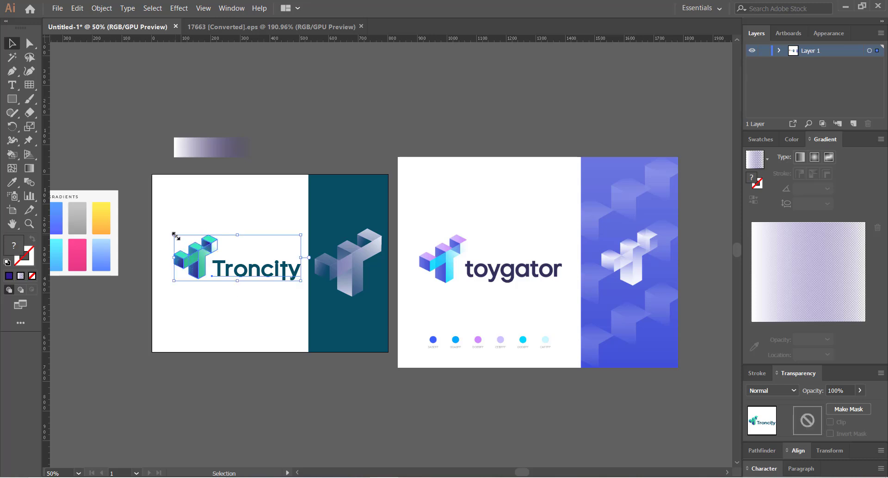
{"action": "left_click_drag", "start_coordinate": [176, 236], "coordinate": [185, 264]}
{"action": "left_click", "coordinate": [210, 304]}
{"action": "left_click_drag", "start_coordinate": [218, 313], "coordinate": [250, 297]}
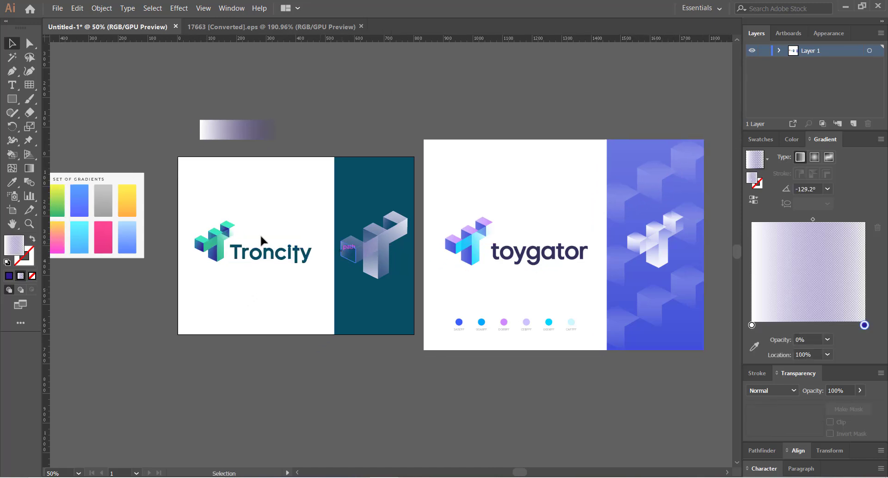
Duplicate the white-gradient icon below the artboard and ungroup the duplicate.
{"action": "left_click", "coordinate": [350, 238]}
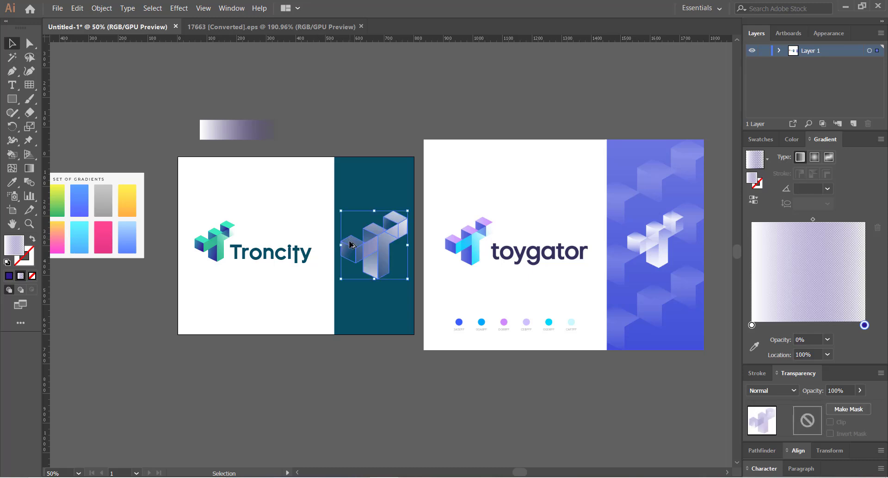
{"action": "left_click_drag", "start_coordinate": [350, 245], "coordinate": [325, 402]}
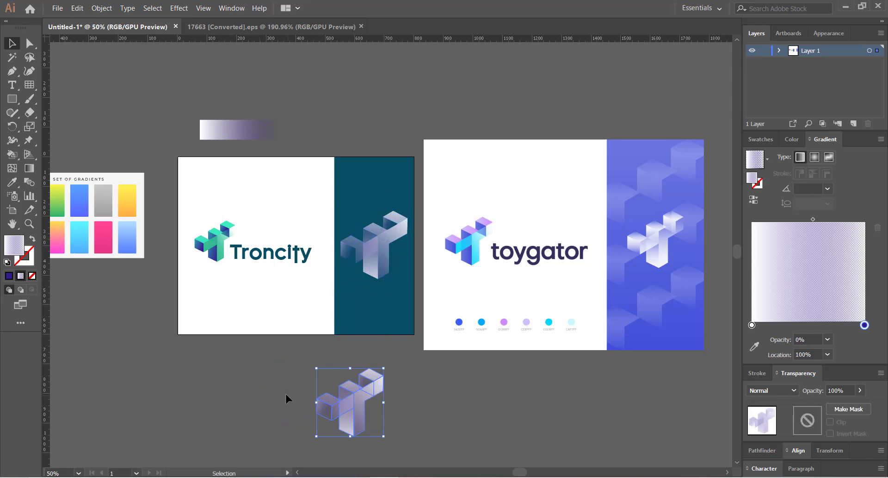
{"action": "right_click", "coordinate": [341, 390]}
{"action": "left_click", "coordinate": [372, 317]}
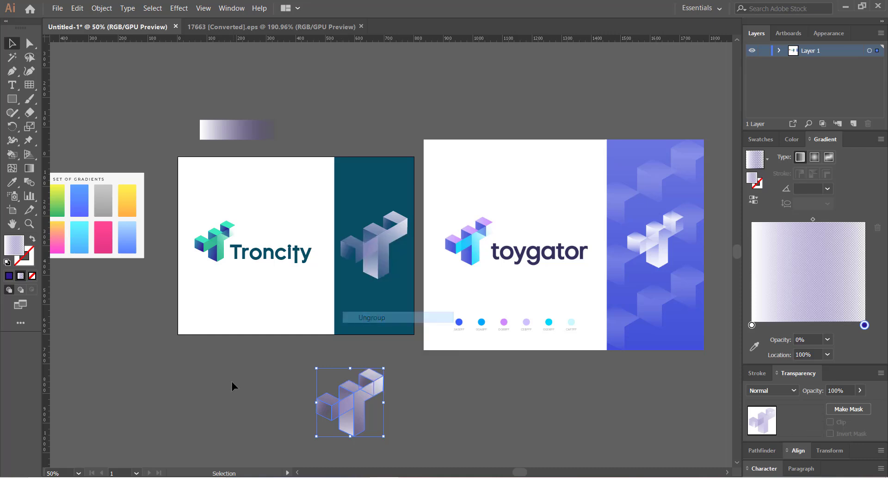
{"action": "left_click", "coordinate": [349, 445]}
Delete the tall stem's left face and the right-hand faces from the duplicate below the artboard.
{"action": "left_click", "coordinate": [372, 418]}
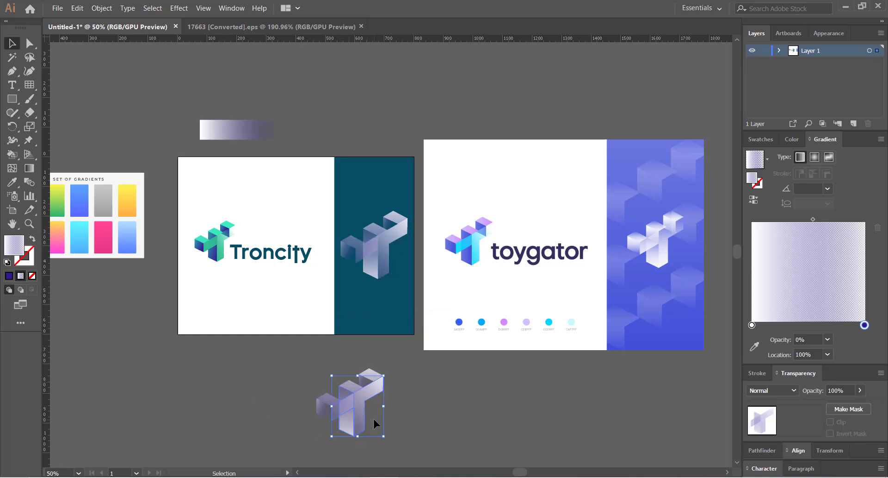
{"action": "key", "text": "Delete"}
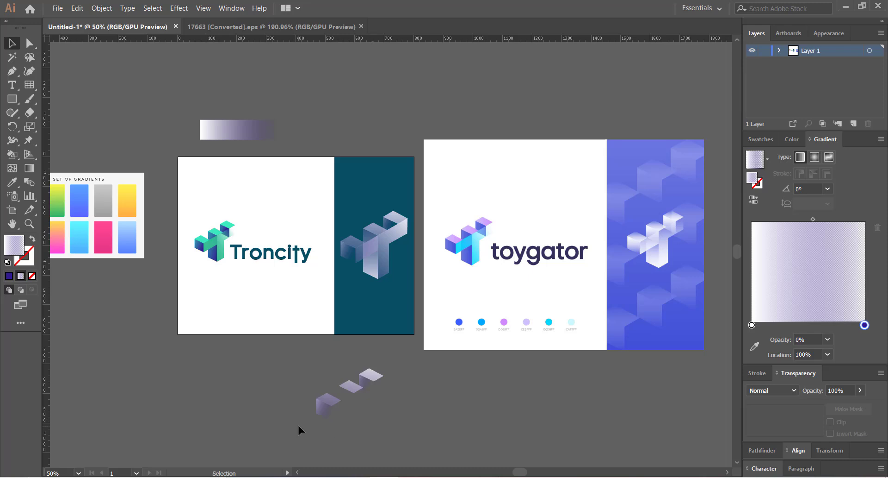
{"action": "left_click_drag", "start_coordinate": [311, 388], "coordinate": [304, 369]}
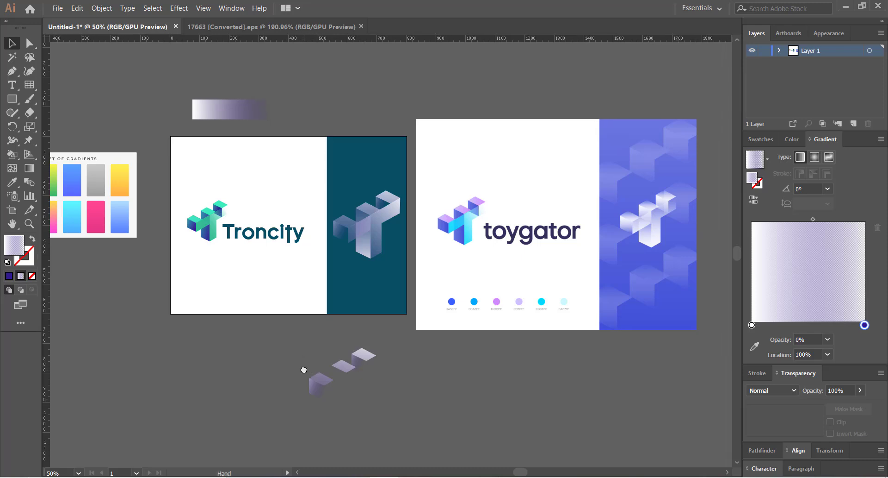
Ungroup the duplicate's three top faces so that each one can be selected separately.
{"action": "left_click", "coordinate": [344, 365]}
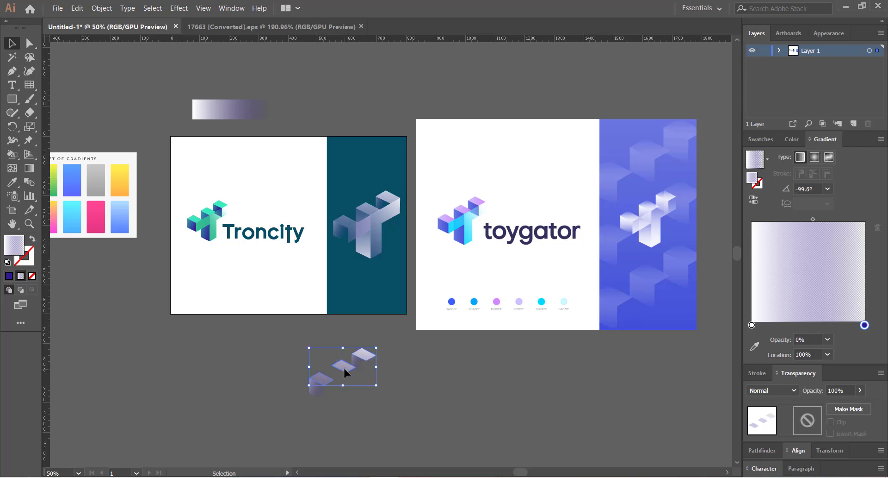
{"action": "left_click", "coordinate": [346, 376]}
{"action": "left_click", "coordinate": [344, 365]}
{"action": "right_click", "coordinate": [343, 362]}
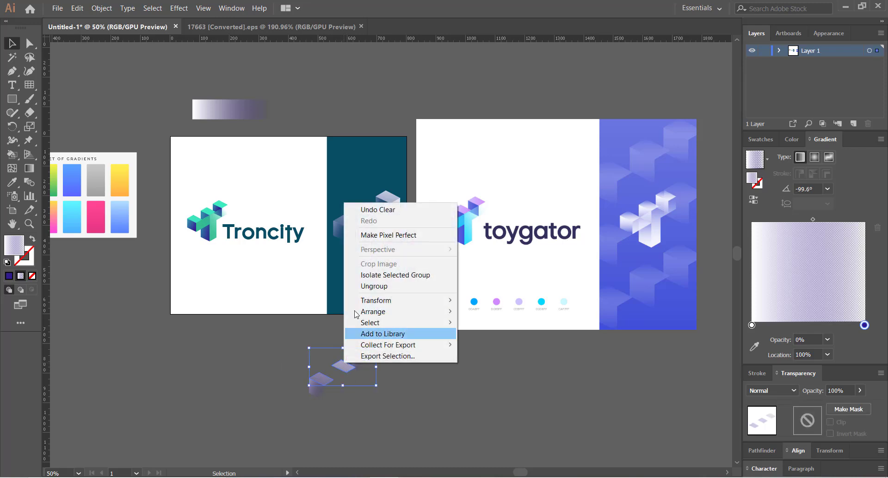
{"action": "left_click", "coordinate": [372, 285]}
{"action": "left_click", "coordinate": [267, 359]}
{"action": "left_click", "coordinate": [342, 363]}
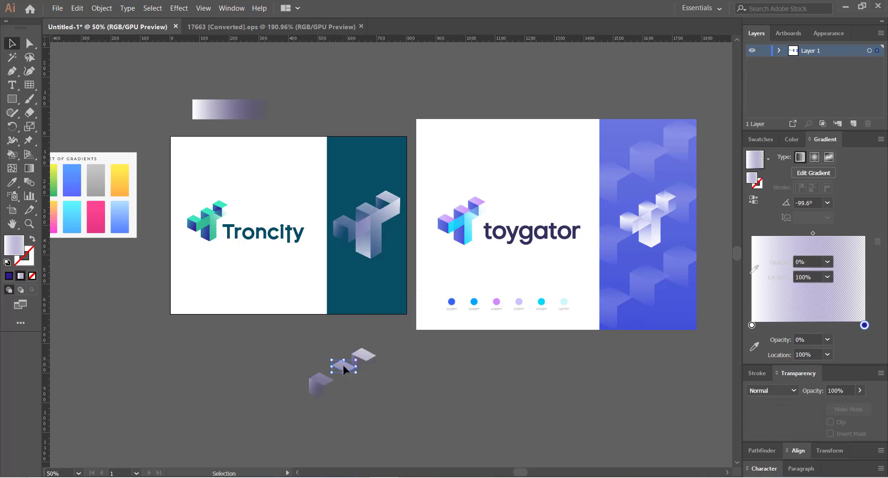
Place the duplicate's remaining faces at the top of the teal panel and enlarge them to span its width.
{"action": "left_click_drag", "start_coordinate": [284, 354], "coordinate": [377, 400]}
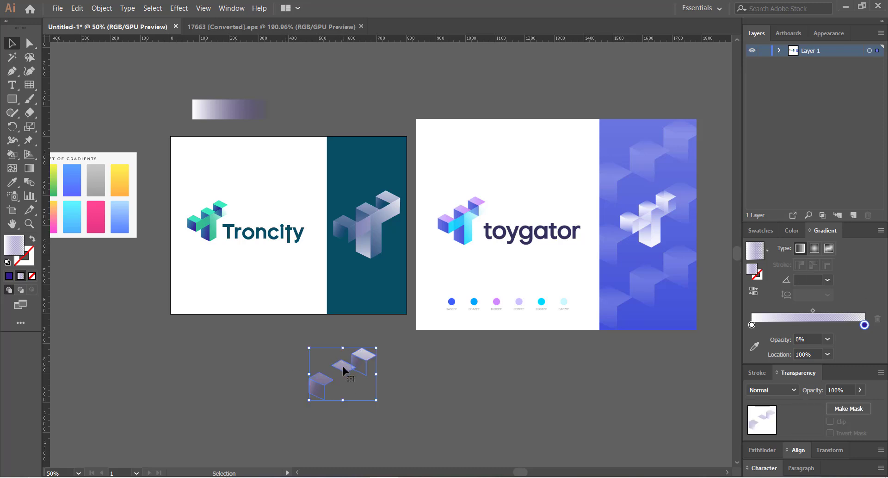
{"action": "left_click_drag", "start_coordinate": [343, 370], "coordinate": [364, 167]}
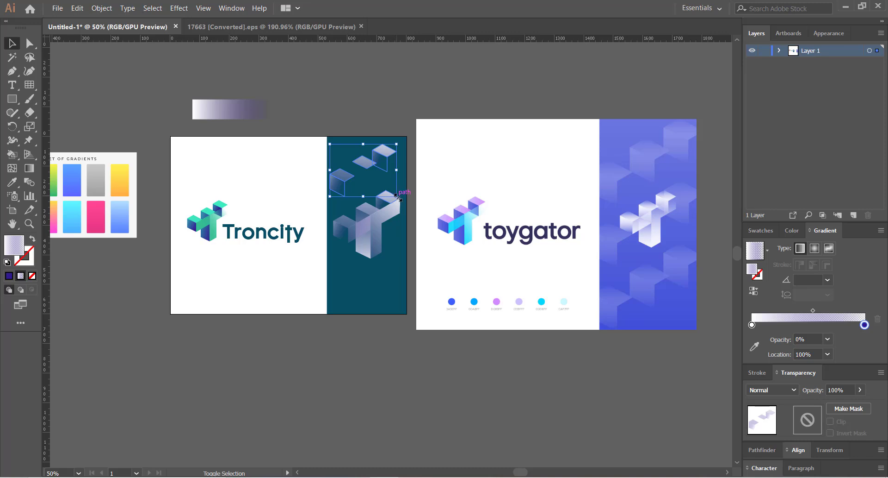
{"action": "left_click_drag", "start_coordinate": [397, 196], "coordinate": [406, 202]}
{"action": "left_click_drag", "start_coordinate": [363, 173], "coordinate": [370, 172]}
{"action": "left_click", "coordinate": [348, 115]}
{"action": "mouse_move", "coordinate": [330, 129]}
{"action": "left_mouse_down"}
{"action": "mouse_move", "coordinate": [356, 124]}
{"action": "mouse_move", "coordinate": [334, 130]}
{"action": "left_mouse_up"}
{"action": "left_click", "coordinate": [370, 167]}
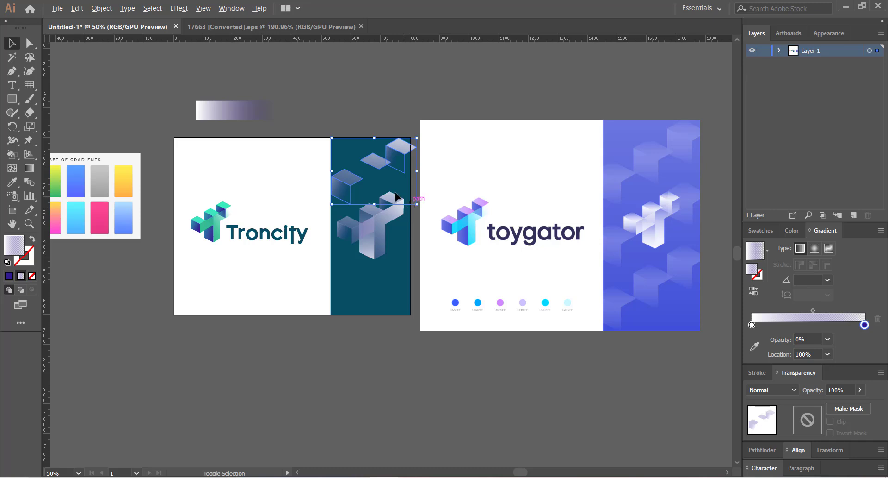
Move the enlarged cube faces back below the artboard and ungroup them.
{"action": "left_click_drag", "start_coordinate": [379, 161], "coordinate": [367, 360]}
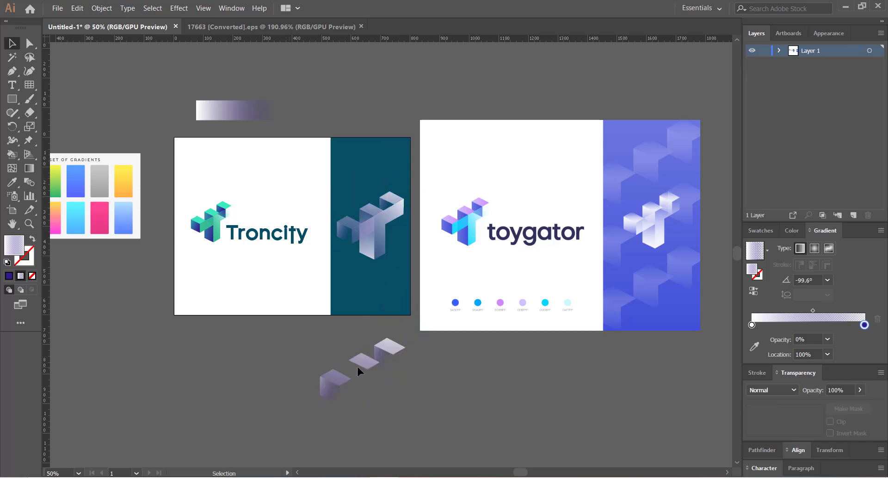
{"action": "right_click", "coordinate": [362, 364]}
{"action": "left_click", "coordinate": [387, 286]}
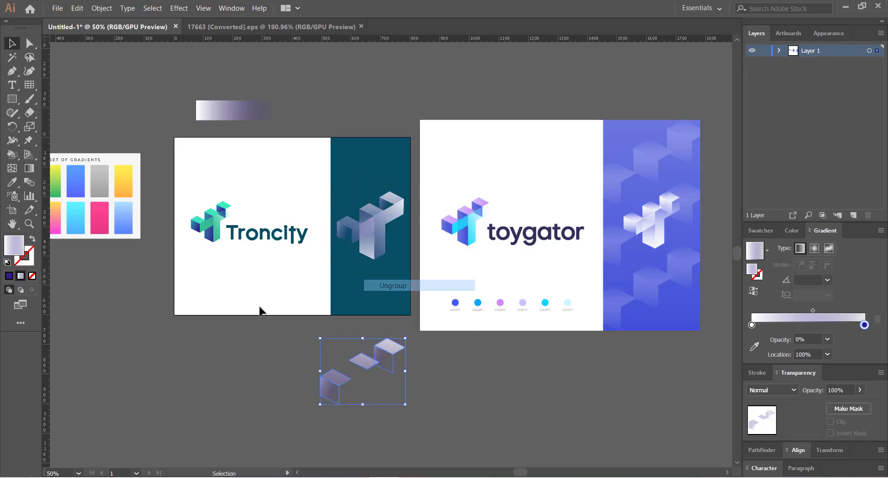
{"action": "left_click", "coordinate": [273, 328]}
Delete the lone middle top face from the cube faces below the artboard.
{"action": "key", "text": "space"}
{"action": "left_click_drag", "start_coordinate": [351, 357], "coordinate": [408, 278]}
{"action": "left_click", "coordinate": [413, 276]}
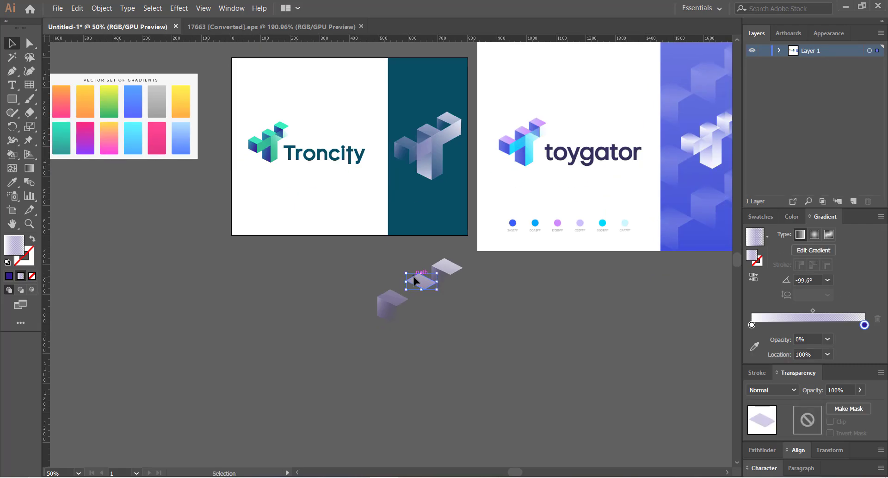
{"action": "key", "text": "Delete"}
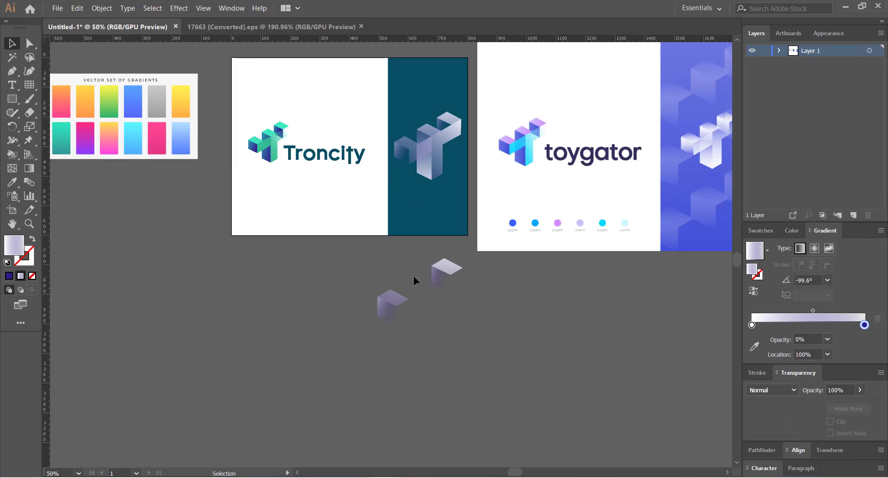
Try to fill the gap between the two cubes below the artboard with a copy of the lower-left cube.
{"action": "left_click_drag", "start_coordinate": [418, 354], "coordinate": [391, 307]}
{"action": "scroll", "coordinate": [394, 314], "scroll_direction": "up", "scroll_amount": 3}
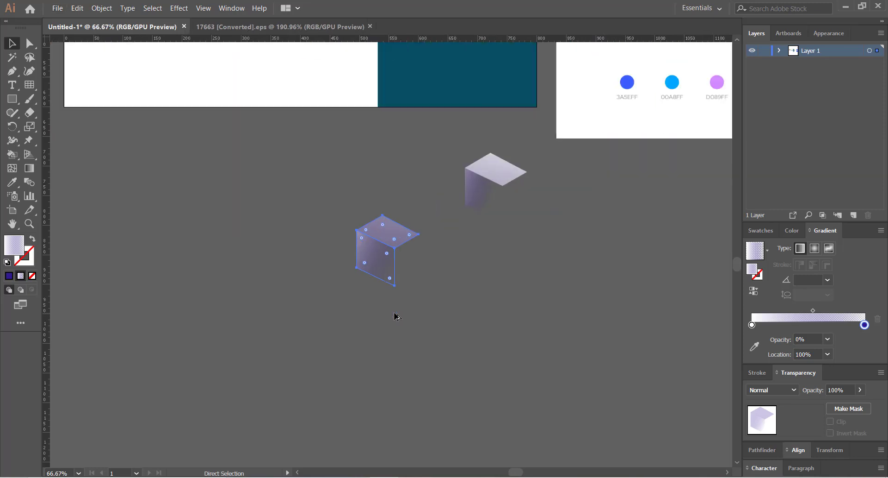
{"action": "key", "text": "space"}
{"action": "left_click_drag", "start_coordinate": [425, 171], "coordinate": [434, 244]}
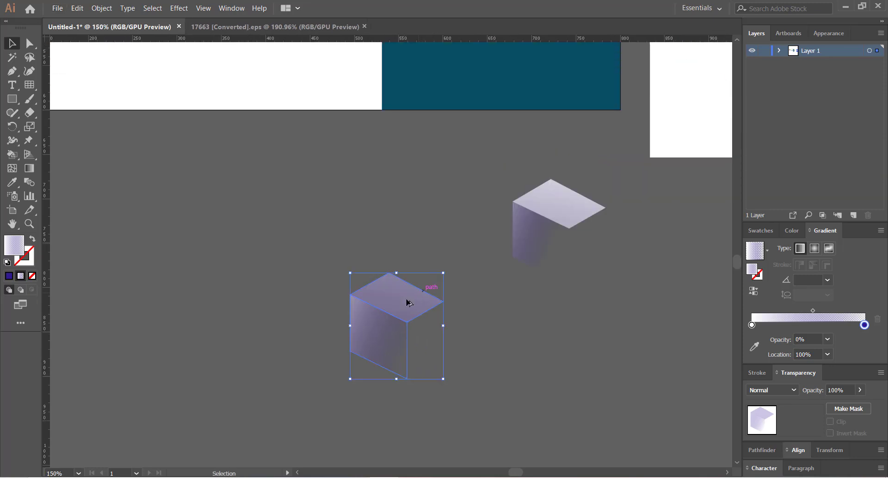
{"action": "left_click_drag", "start_coordinate": [409, 303], "coordinate": [480, 263]}
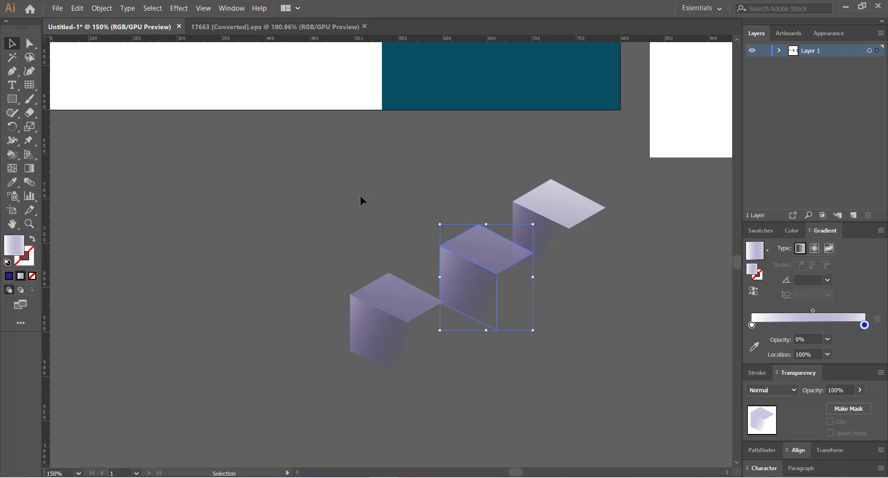
{"action": "left_click", "coordinate": [360, 196]}
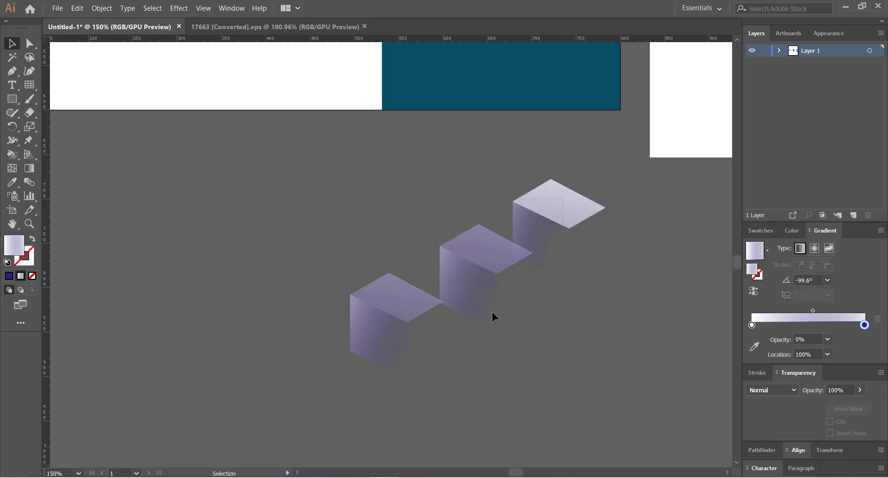
{"action": "left_click_drag", "start_coordinate": [459, 246], "coordinate": [470, 243]}
{"action": "left_click", "coordinate": [428, 265]}
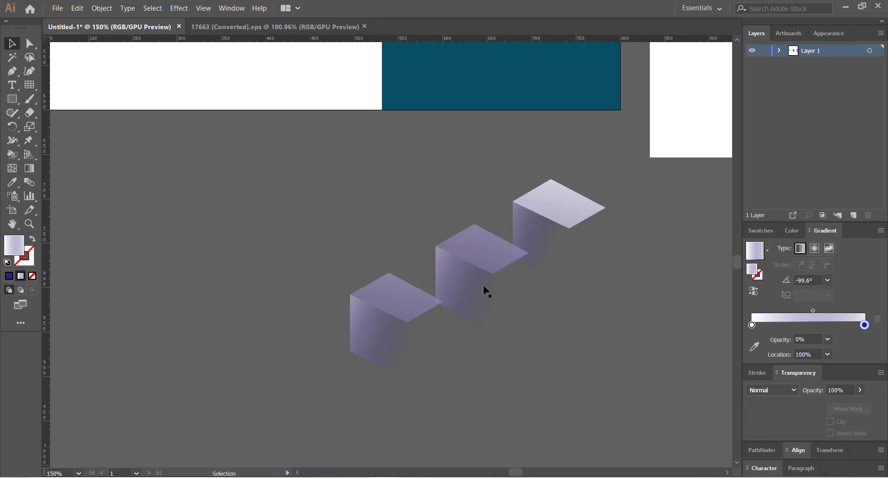
Undo the cube copy and the deletion of the middle top face.
{"action": "key", "text": "ctrl+z"}
{"action": "key", "text": "ctrl+z"}
{"action": "key", "text": "ctrl+z"}
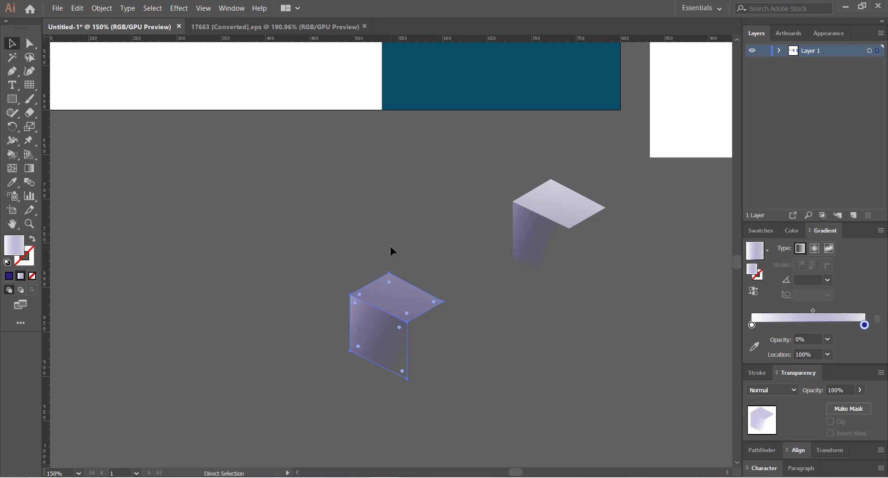
Copy the lower-left cube's front face and place it beneath the middle top face.
{"action": "left_click", "coordinate": [335, 227]}
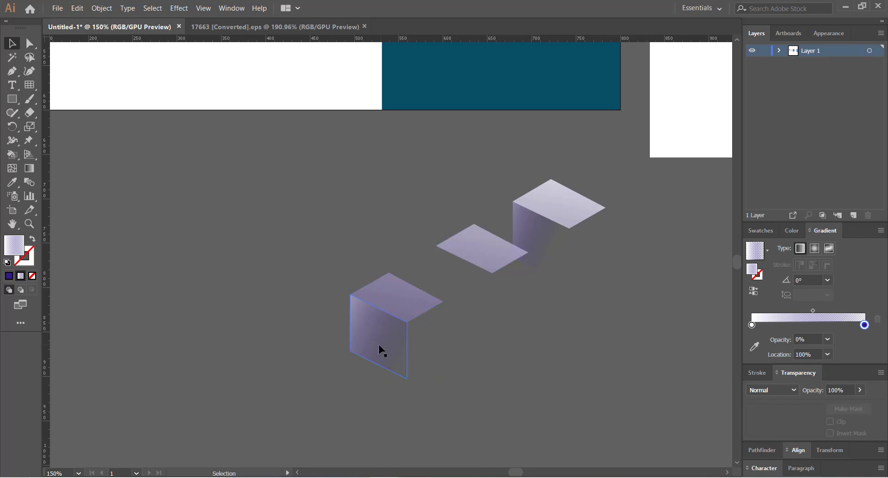
{"action": "left_click_drag", "start_coordinate": [377, 346], "coordinate": [460, 298]}
{"action": "left_click", "coordinate": [357, 216]}
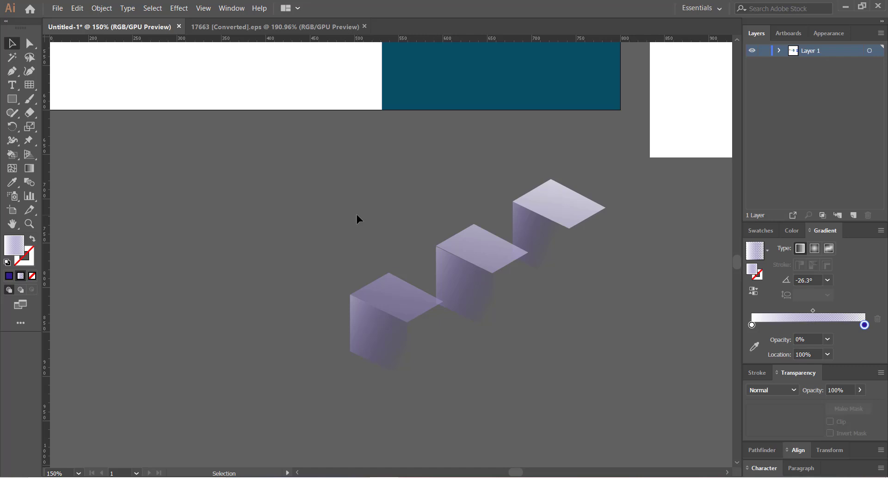
Move the lower-left cube closer to the middle cube so its top face overlaps the middle cube's front face.
{"action": "left_click", "coordinate": [388, 354]}
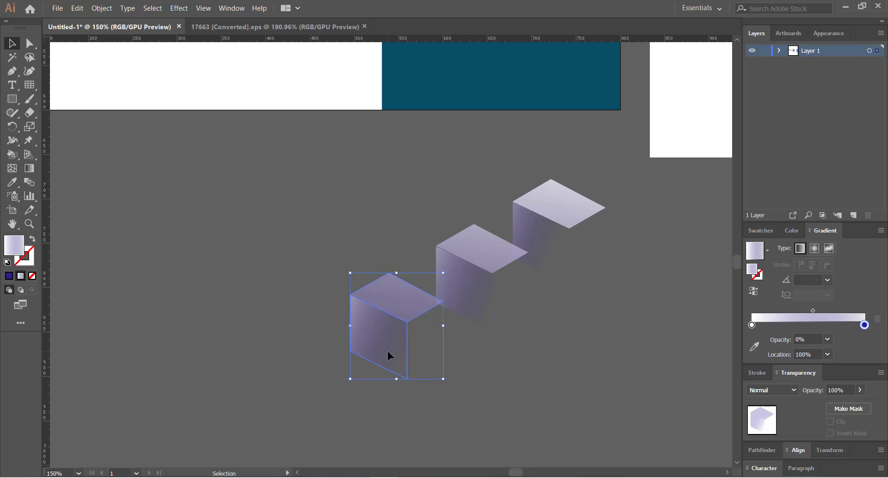
{"action": "left_click_drag", "start_coordinate": [398, 304], "coordinate": [394, 308]}
{"action": "left_click", "coordinate": [362, 254]}
{"action": "left_click_drag", "start_coordinate": [410, 341], "coordinate": [409, 342]}
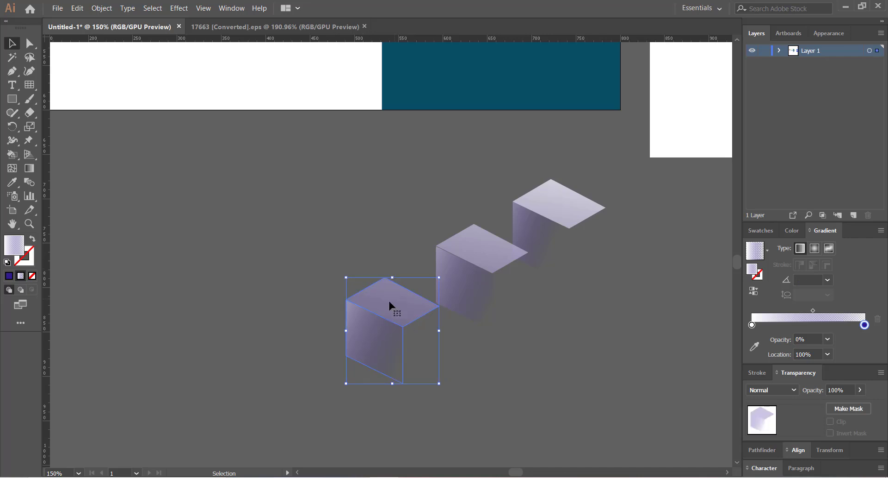
{"action": "left_click_drag", "start_coordinate": [388, 298], "coordinate": [405, 284]}
{"action": "left_click", "coordinate": [324, 228]}
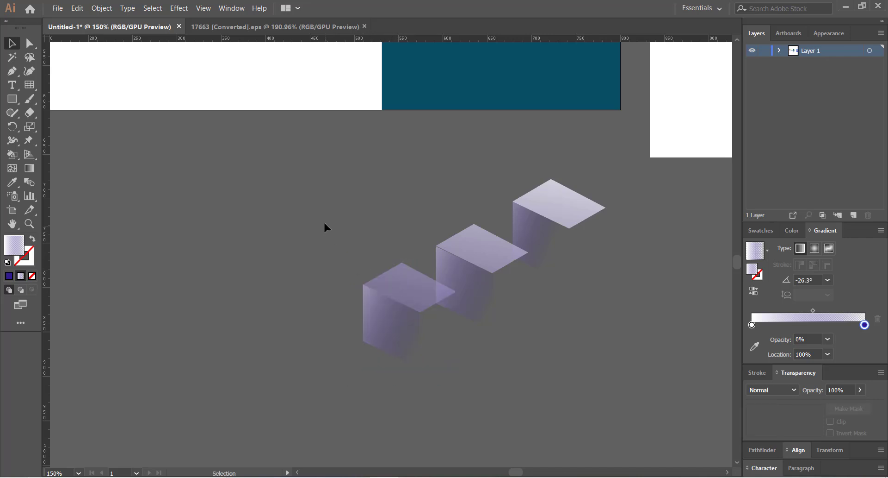
{"action": "left_click_drag", "start_coordinate": [424, 357], "coordinate": [413, 350]}
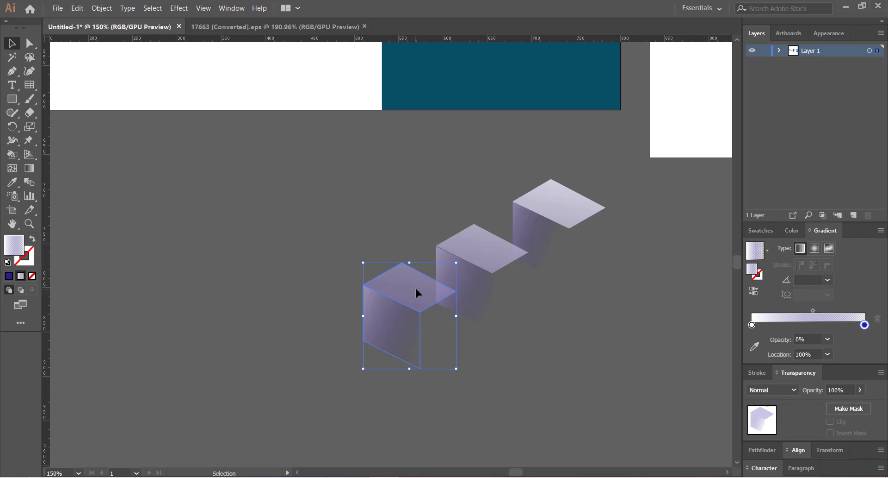
{"action": "left_click_drag", "start_coordinate": [416, 289], "coordinate": [418, 289]}
{"action": "left_click", "coordinate": [315, 272]}
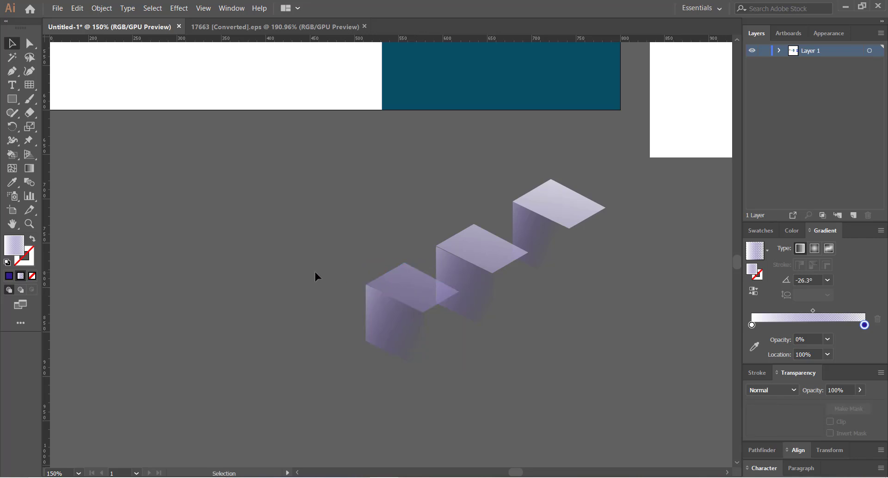
Move the upper-right cube closer to the middle cube to even out the spacing of the row.
{"action": "left_click_drag", "start_coordinate": [540, 202], "coordinate": [535, 209]}
{"action": "left_click", "coordinate": [386, 235]}
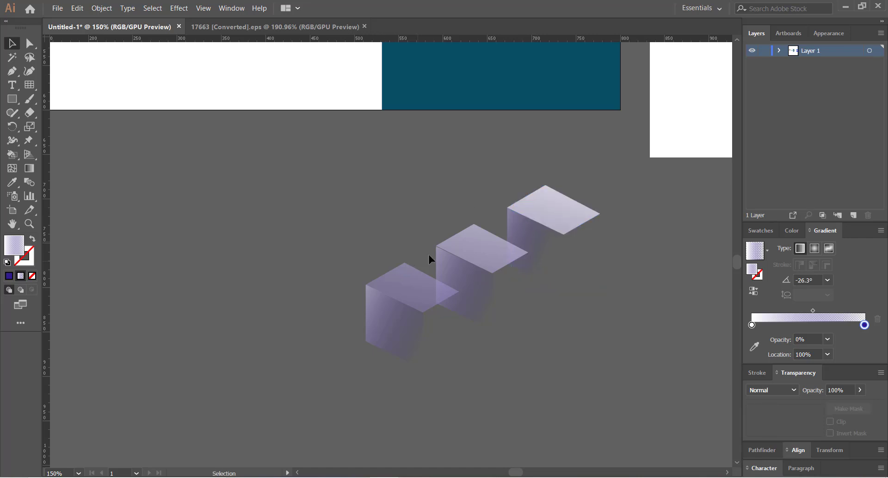
{"action": "left_click_drag", "start_coordinate": [531, 210], "coordinate": [528, 210]}
{"action": "left_click", "coordinate": [405, 187]}
Place the row of three cubes at the top of the teal panel, above the white-gradient icon.
{"action": "left_click_drag", "start_coordinate": [424, 235], "coordinate": [426, 237]}
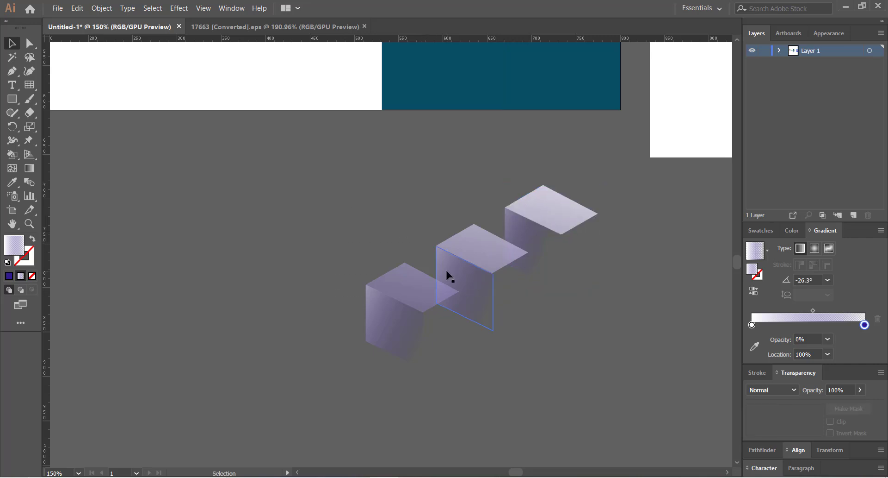
{"action": "left_click", "coordinate": [446, 267]}
{"action": "left_click", "coordinate": [357, 212]}
{"action": "scroll", "coordinate": [357, 209], "scroll_direction": "down", "scroll_amount": 2}
{"action": "left_click_drag", "start_coordinate": [356, 210], "coordinate": [388, 313]}
{"action": "left_click_drag", "start_coordinate": [552, 387], "coordinate": [554, 388]}
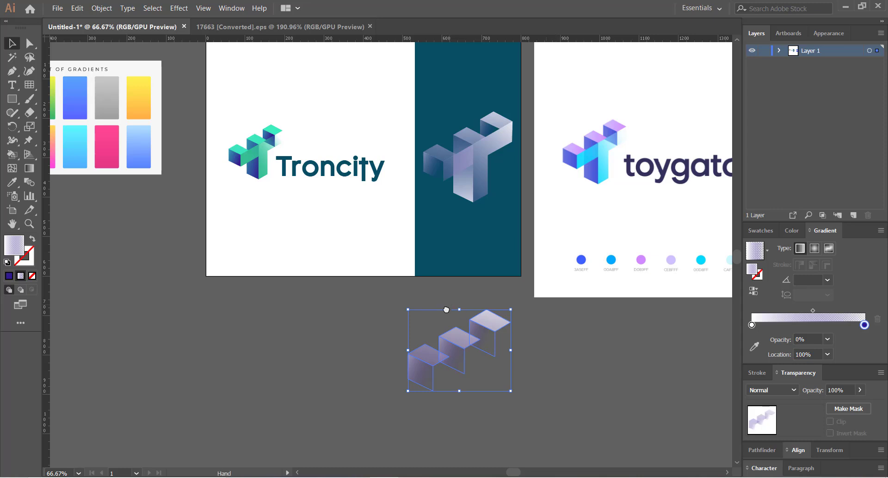
{"action": "left_click_drag", "start_coordinate": [496, 354], "coordinate": [450, 157]}
{"action": "left_click", "coordinate": [413, 117]}
{"action": "left_click_drag", "start_coordinate": [355, 118], "coordinate": [404, 113]}
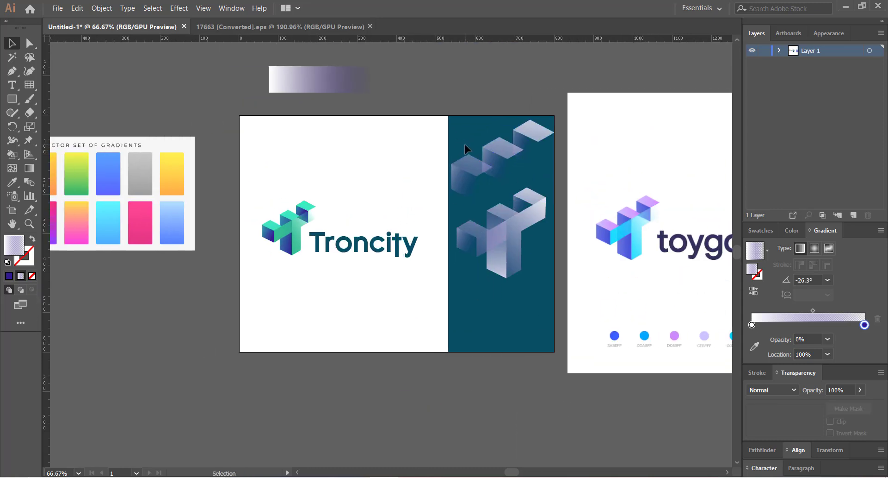
Duplicate the row of three cubes into the empty area below the artboard.
{"action": "left_click_drag", "start_coordinate": [542, 178], "coordinate": [543, 178]}
{"action": "left_click_drag", "start_coordinate": [501, 156], "coordinate": [508, 303]}
{"action": "left_click_drag", "start_coordinate": [462, 261], "coordinate": [447, 147]}
{"action": "left_click_drag", "start_coordinate": [482, 183], "coordinate": [478, 362]}
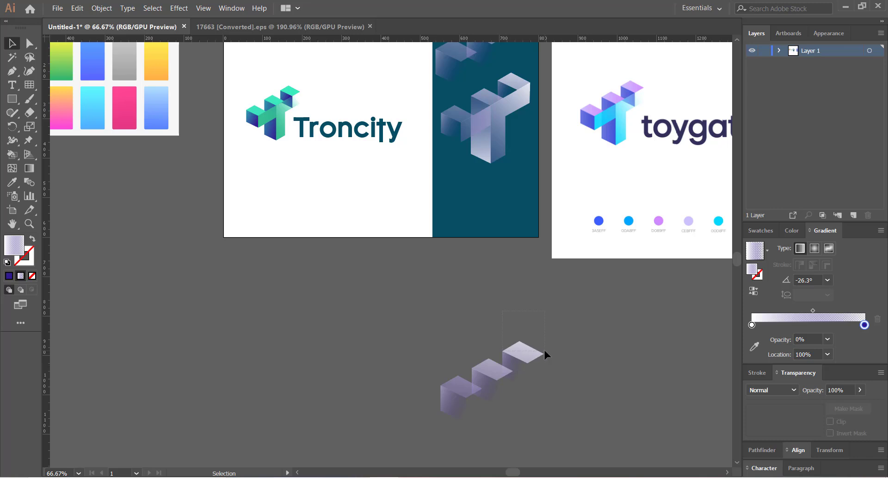
Delete the upper-right cube's faces from the duplicate row below the artboard.
{"action": "key", "text": "Delete"}
{"action": "left_click", "coordinate": [514, 357]}
{"action": "key", "text": "Delete"}
Reduce the duplicate to a single cube and place it enlarged at the bottom of the teal panel.
{"action": "left_click_drag", "start_coordinate": [438, 351], "coordinate": [493, 393]}
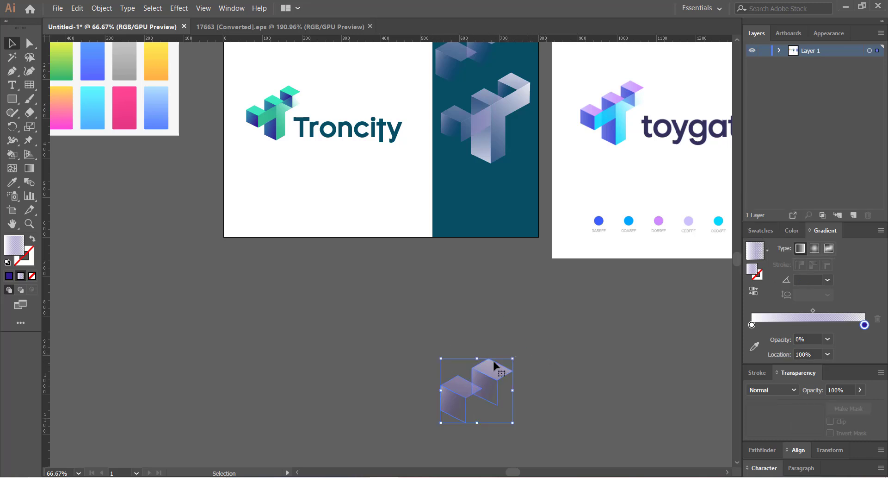
{"action": "left_click", "coordinate": [479, 320]}
{"action": "left_click_drag", "start_coordinate": [488, 323], "coordinate": [516, 235]}
{"action": "key", "text": "Delete"}
{"action": "left_click_drag", "start_coordinate": [479, 203], "coordinate": [484, 202]}
{"action": "left_click", "coordinate": [462, 246]}
Preview the artboard with the lower cube in Save for Web, and cancel without exporting.
{"action": "key", "text": "space"}
{"action": "left_click_drag", "start_coordinate": [356, 256], "coordinate": [403, 353]}
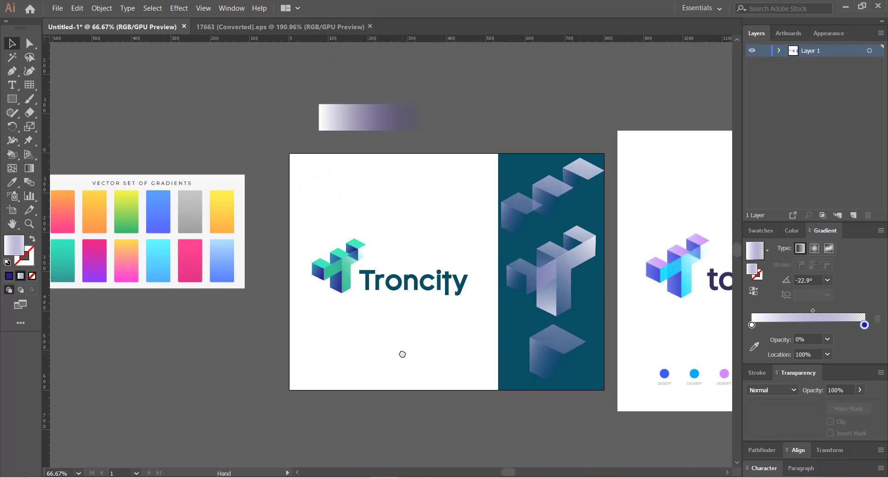
{"action": "key", "text": "ctrl+alt+shift+s"}
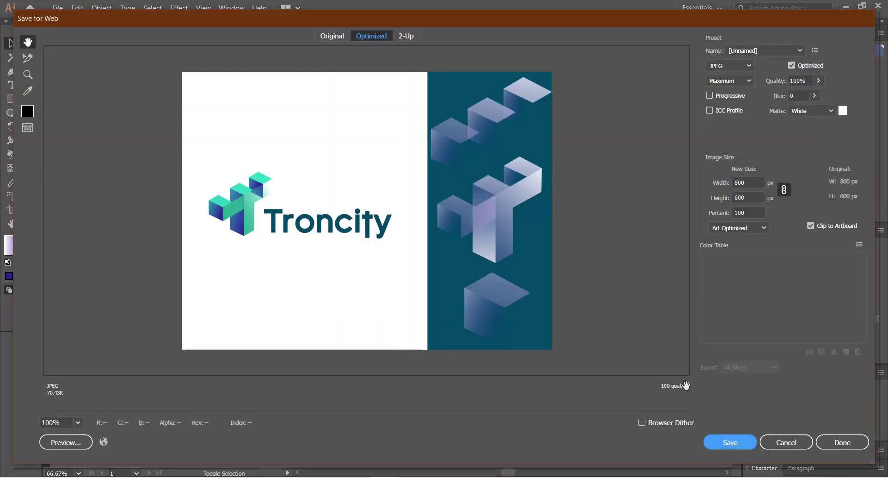
{"action": "left_click", "coordinate": [791, 440]}
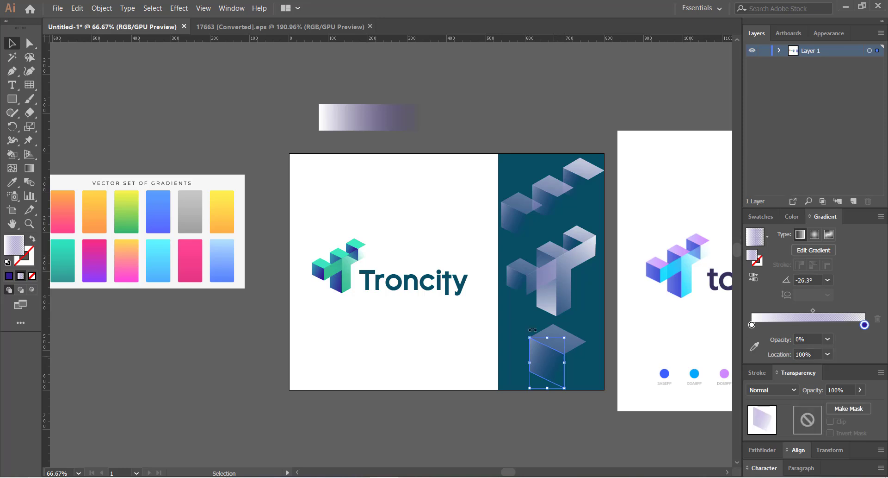
Delete the enlarged cube at the bottom of the teal panel and compare the panel with the toygator reference.
{"action": "left_click", "coordinate": [546, 367]}
{"action": "key", "text": "Delete"}
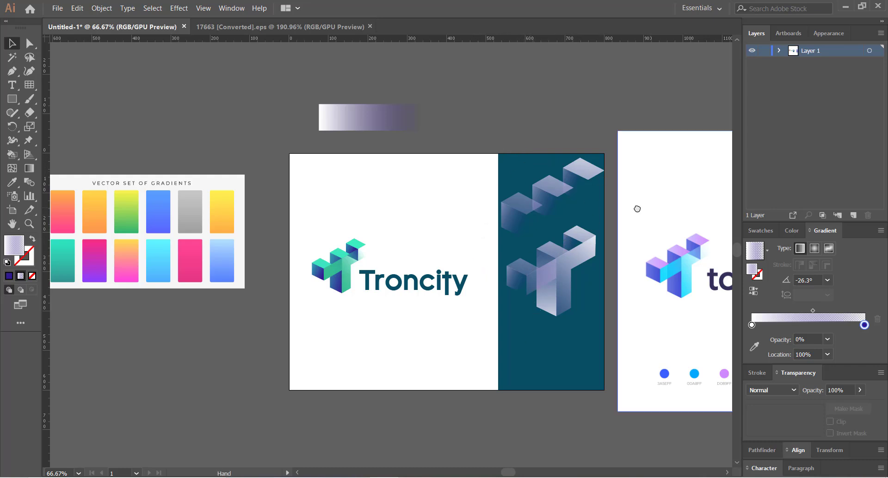
{"action": "left_click_drag", "start_coordinate": [635, 206], "coordinate": [368, 215]}
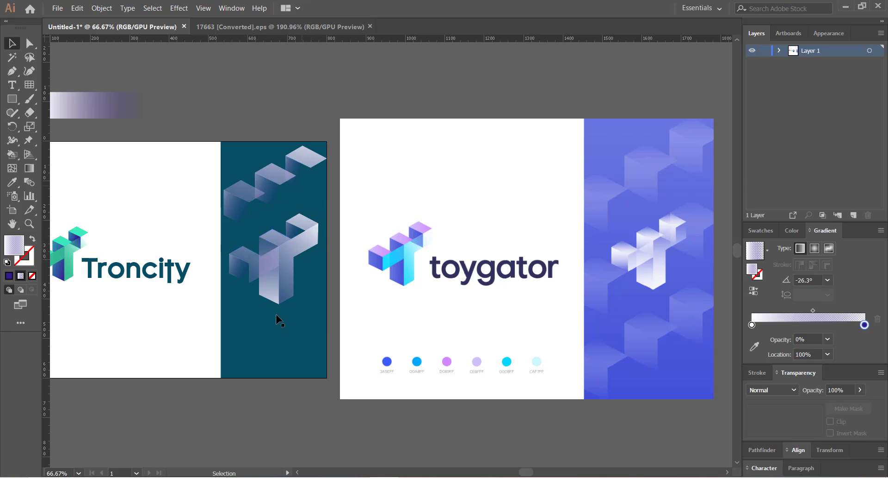
{"action": "left_click_drag", "start_coordinate": [279, 338], "coordinate": [521, 338]}
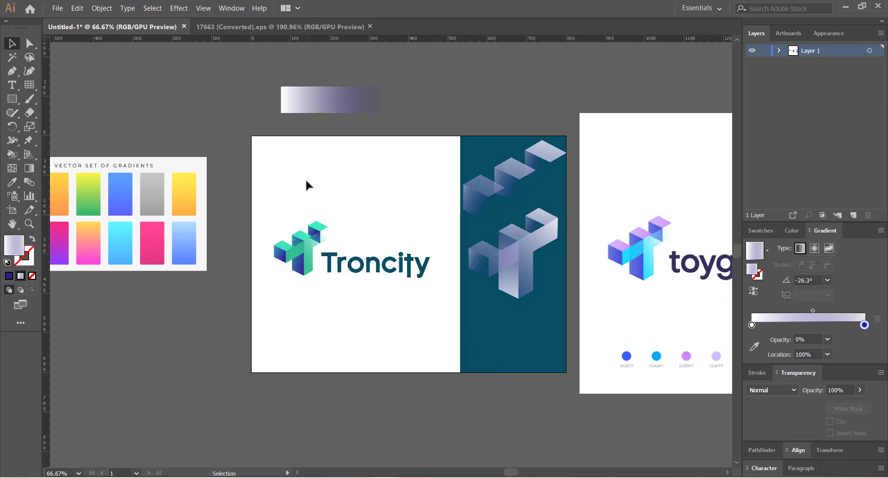
Preview the artboard's JPEG web export with only the top row of cubes, and cancel it.
{"action": "key", "text": "ctrl+alt+shift+s"}
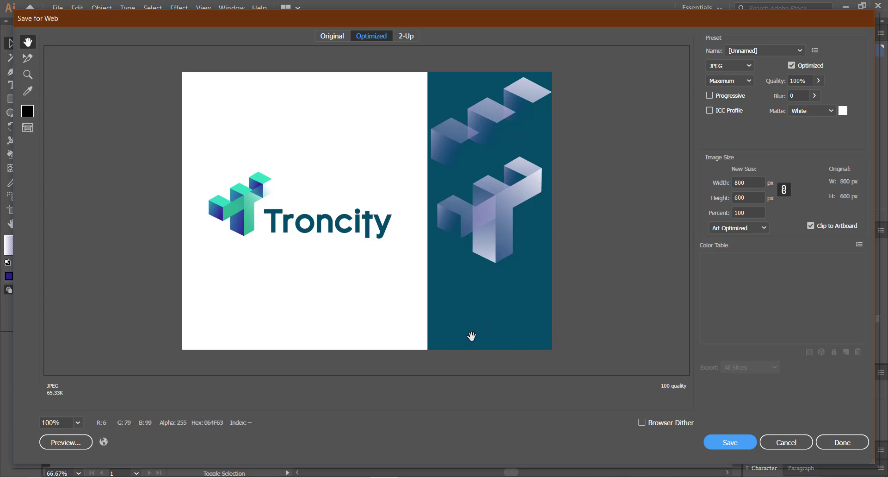
{"action": "left_click", "coordinate": [801, 445]}
{"action": "left_click_drag", "start_coordinate": [494, 332], "coordinate": [392, 311]}
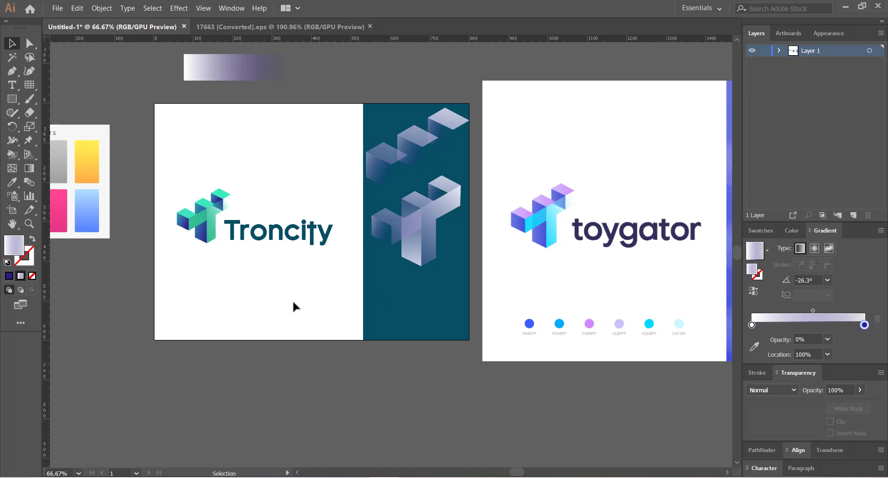
Examine the row of colour circles beneath the toygator logo against the empty area under the Troncity lockup.
{"action": "left_click_drag", "start_coordinate": [173, 255], "coordinate": [323, 344]}
{"action": "key", "text": "space"}
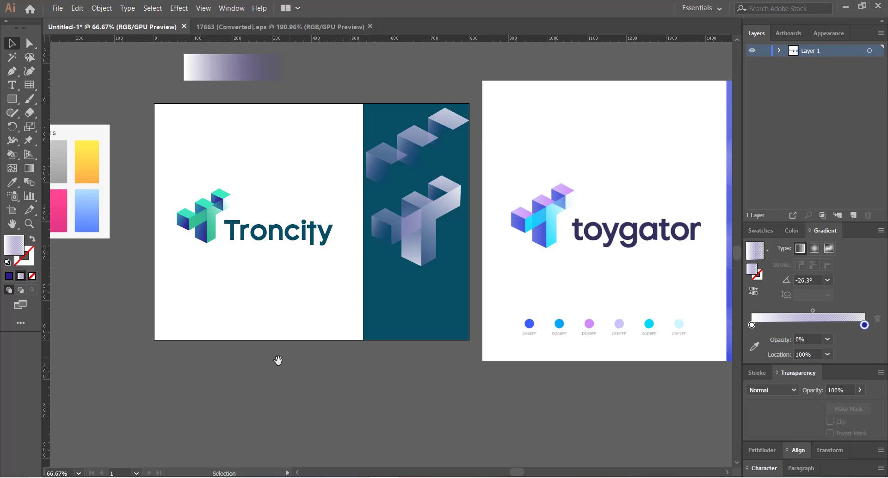
{"action": "left_click_drag", "start_coordinate": [277, 359], "coordinate": [272, 354]}
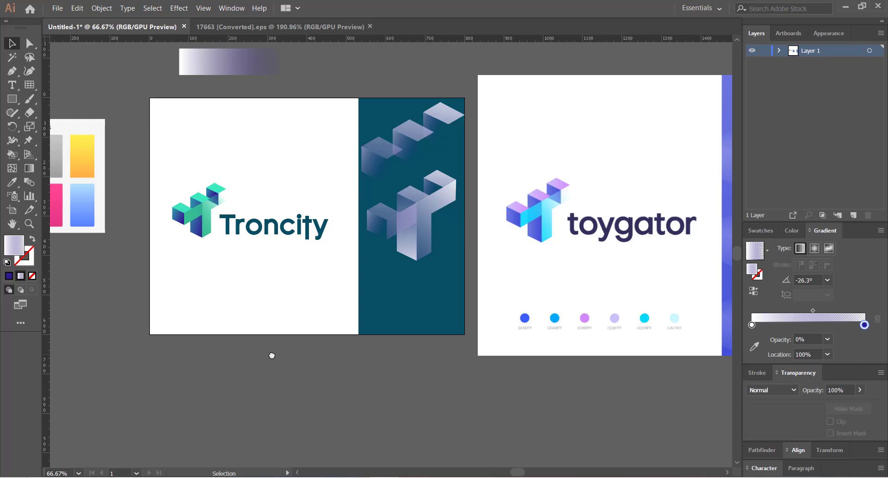
{"action": "left_click", "coordinate": [518, 346]}
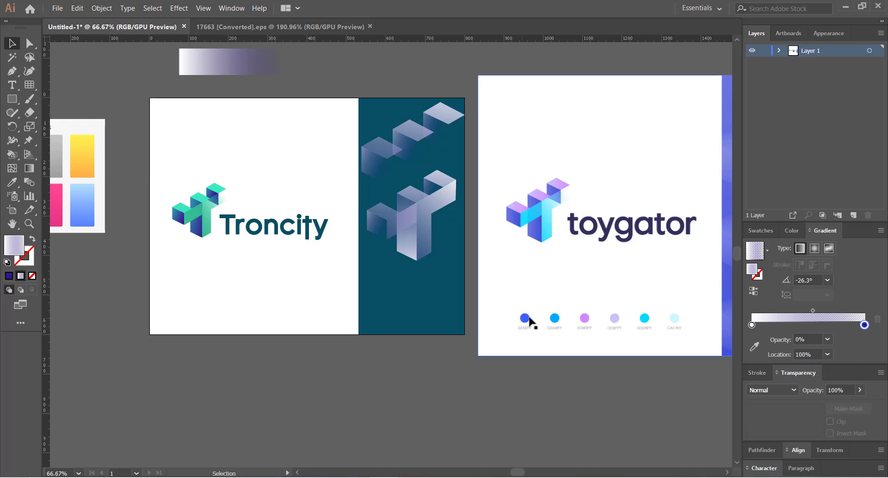
{"action": "left_click", "coordinate": [241, 305]}
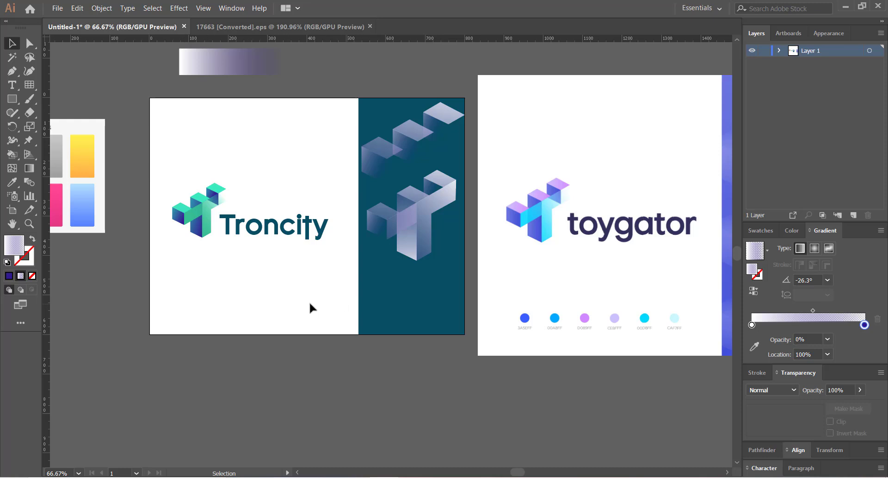
{"action": "left_click", "coordinate": [527, 308]}
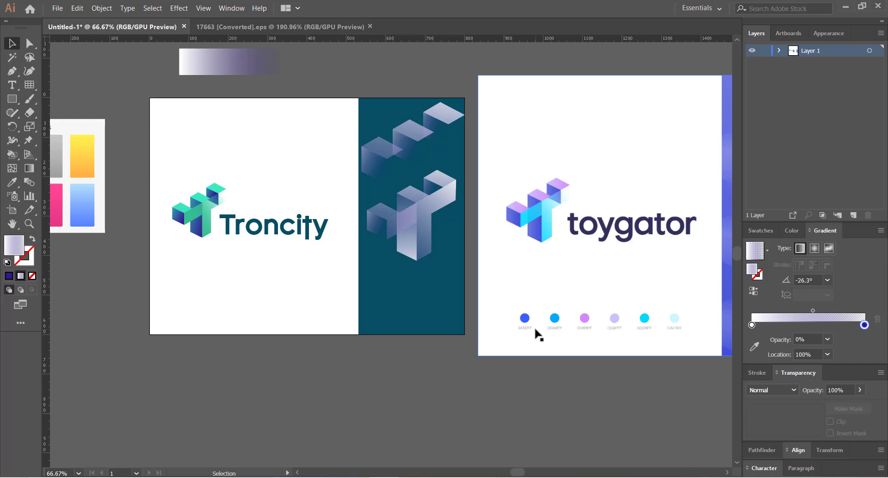
Draw a thin horizontal bar in the white area beneath the Troncity icon.
{"action": "left_click_drag", "start_coordinate": [224, 298], "coordinate": [255, 292]}
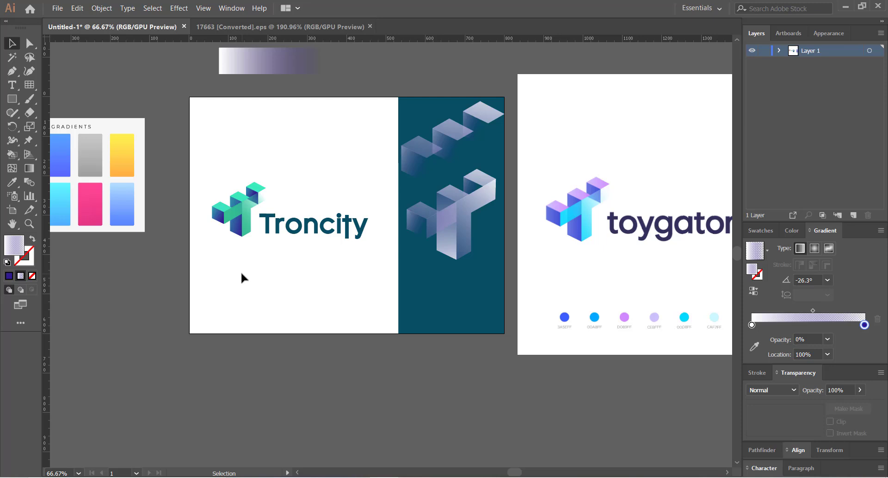
{"action": "left_click_drag", "start_coordinate": [249, 278], "coordinate": [268, 307]}
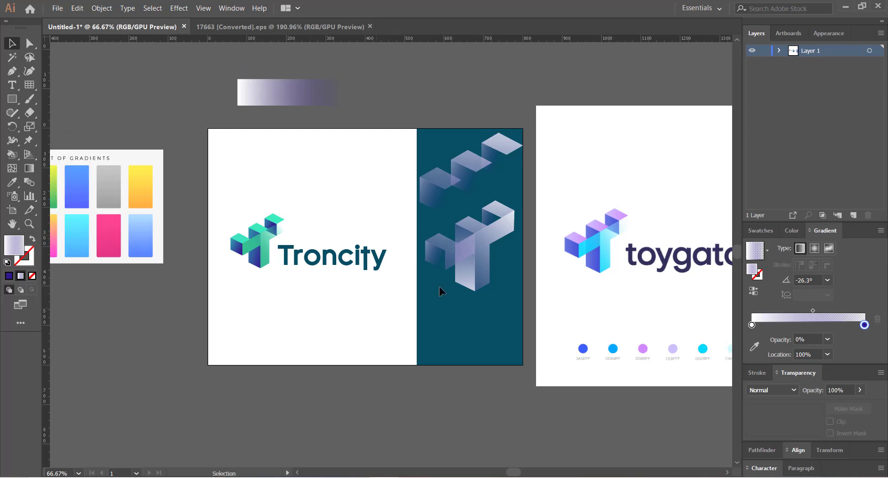
{"action": "left_click", "coordinate": [12, 98]}
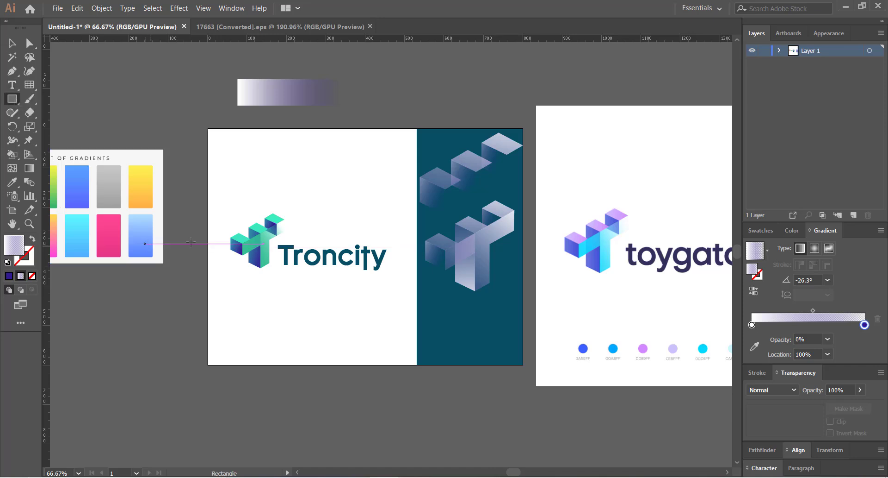
{"action": "left_click_drag", "start_coordinate": [220, 324], "coordinate": [272, 328]}
{"action": "left_click", "coordinate": [15, 48]}
{"action": "left_click", "coordinate": [254, 339]}
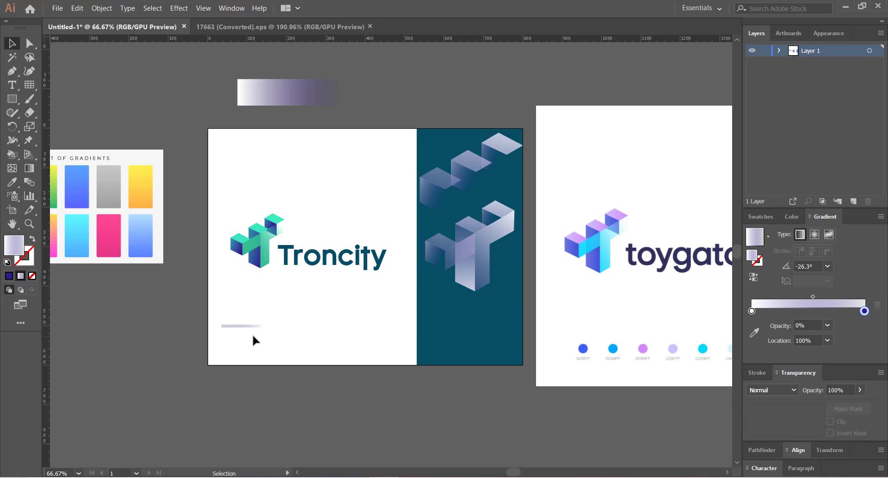
Duplicate the thin bar downward to build a stack of four closely spaced bars.
{"action": "left_click_drag", "start_coordinate": [252, 330], "coordinate": [234, 347]}
{"action": "left_click", "coordinate": [243, 307]}
{"action": "left_click", "coordinate": [242, 302]}
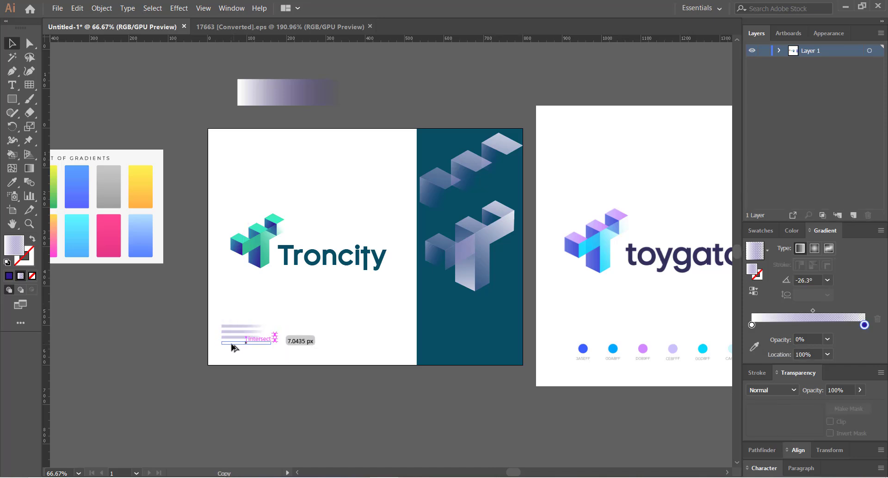
{"action": "left_click", "coordinate": [216, 311]}
{"action": "left_click_drag", "start_coordinate": [216, 312], "coordinate": [247, 366]}
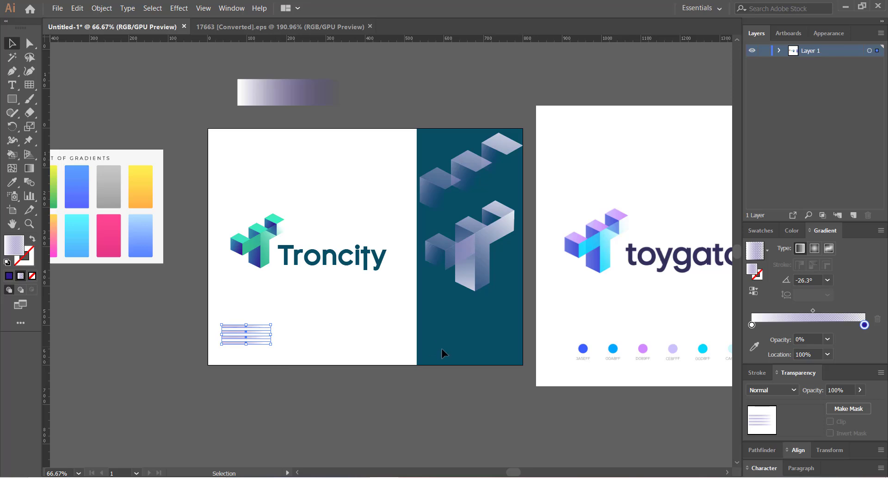
{"action": "left_click", "coordinate": [352, 311]}
Move the bar stack closer to the Troncity icon's left edge and place a vertical guide along that edge.
{"action": "scroll", "coordinate": [351, 311], "scroll_direction": "left", "scroll_amount": 3}
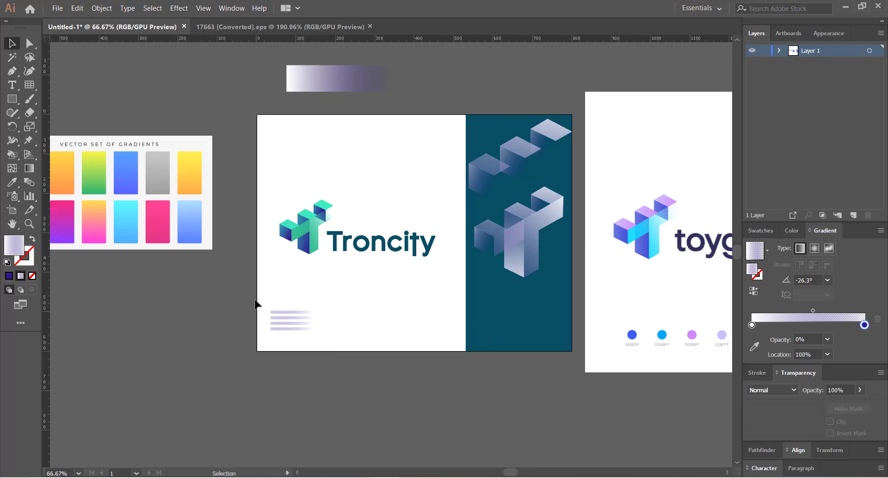
{"action": "key", "text": "ctrl+="}
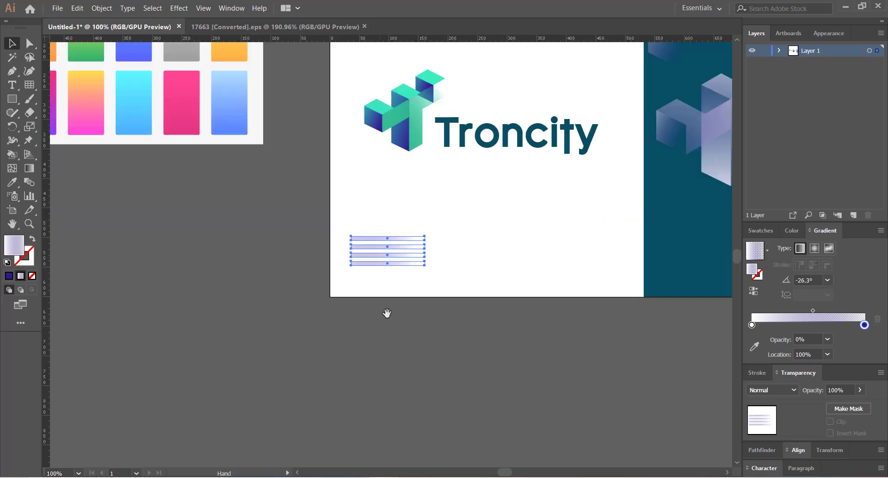
{"action": "mouse_move", "coordinate": [396, 257]}
{"action": "left_mouse_down"}
{"action": "mouse_move", "coordinate": [389, 271]}
{"action": "mouse_move", "coordinate": [406, 270]}
{"action": "left_mouse_up"}
{"action": "left_click_drag", "start_coordinate": [48, 256], "coordinate": [362, 291]}
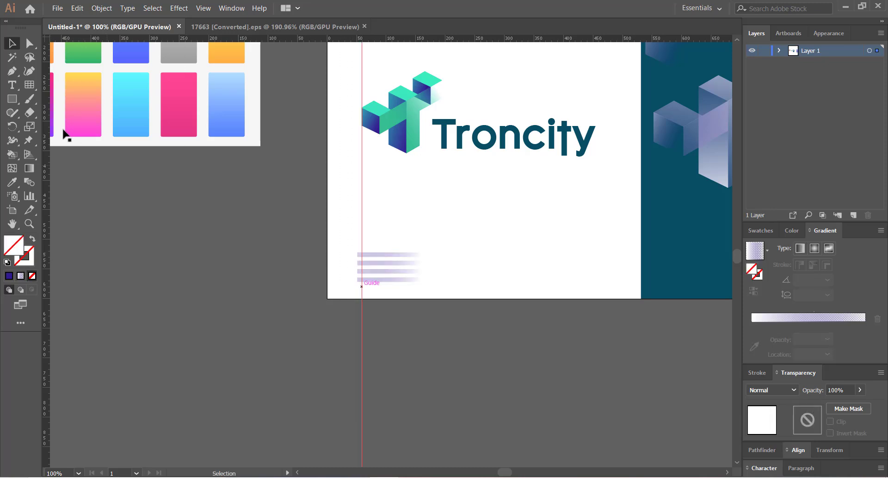
Fill all four bars with the teal-to-indigo gradient sampled from the Troncity icon.
{"action": "left_click", "coordinate": [402, 271]}
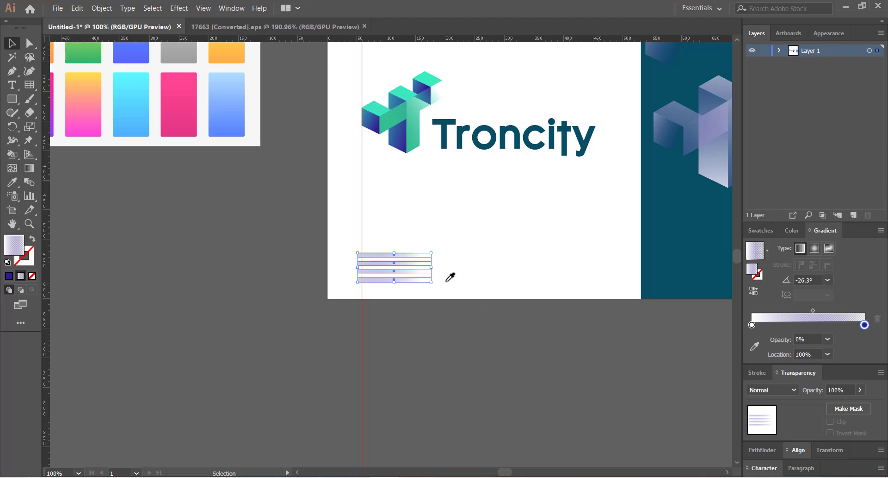
{"action": "key", "text": "i"}
{"action": "left_click", "coordinate": [391, 114]}
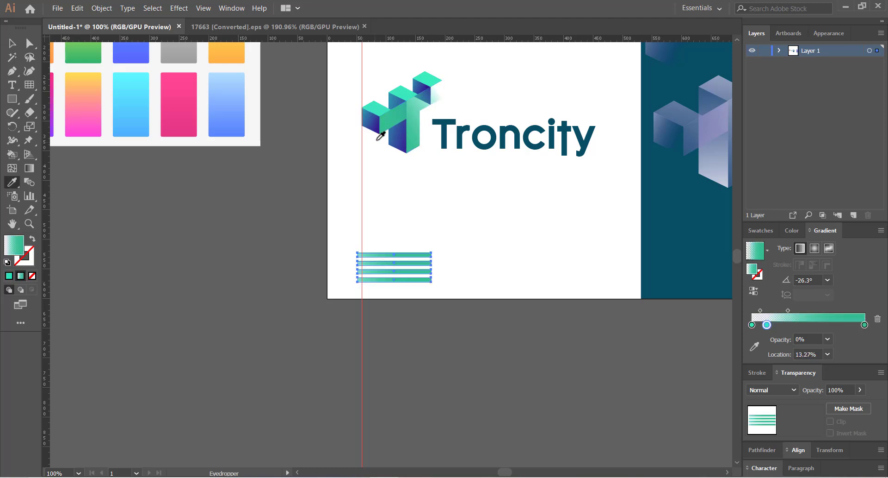
{"action": "left_click", "coordinate": [401, 133]}
{"action": "key", "text": "v"}
{"action": "left_click_drag", "start_coordinate": [402, 223], "coordinate": [437, 292]}
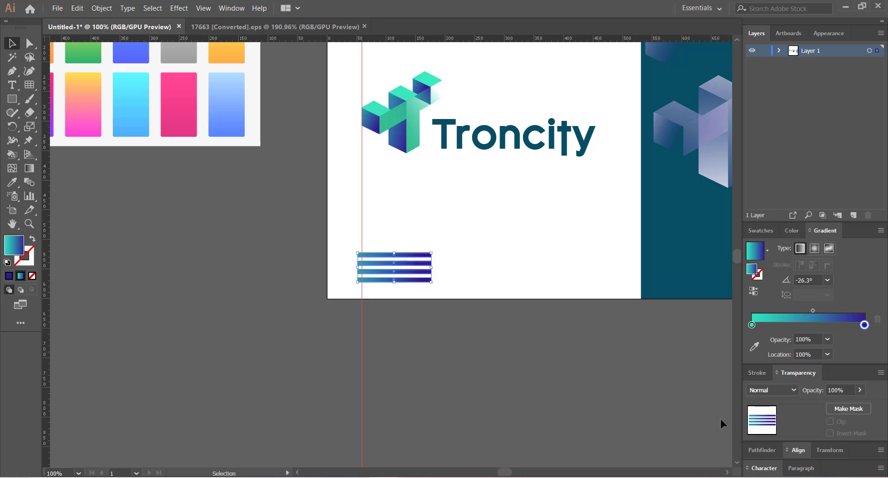
Move the four bars just to the right of the vertical guide and distribute their vertical spacing evenly.
{"action": "left_click", "coordinate": [798, 449]}
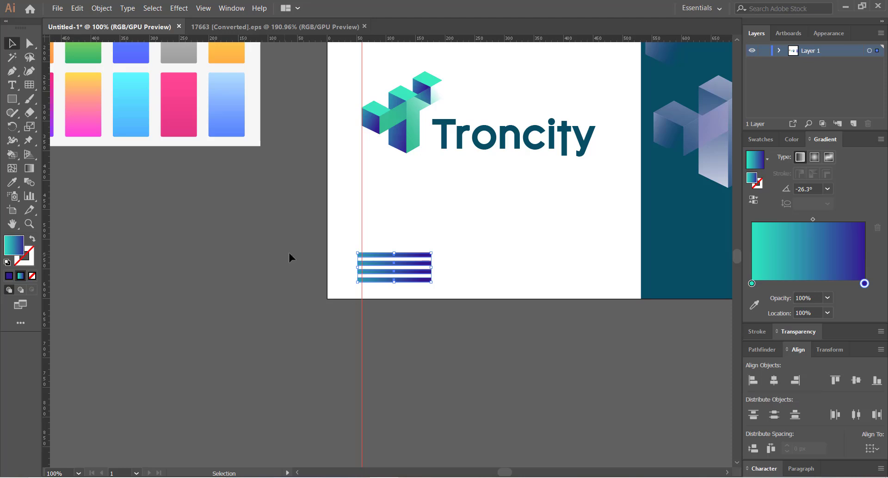
{"action": "left_click_drag", "start_coordinate": [376, 266], "coordinate": [378, 262]}
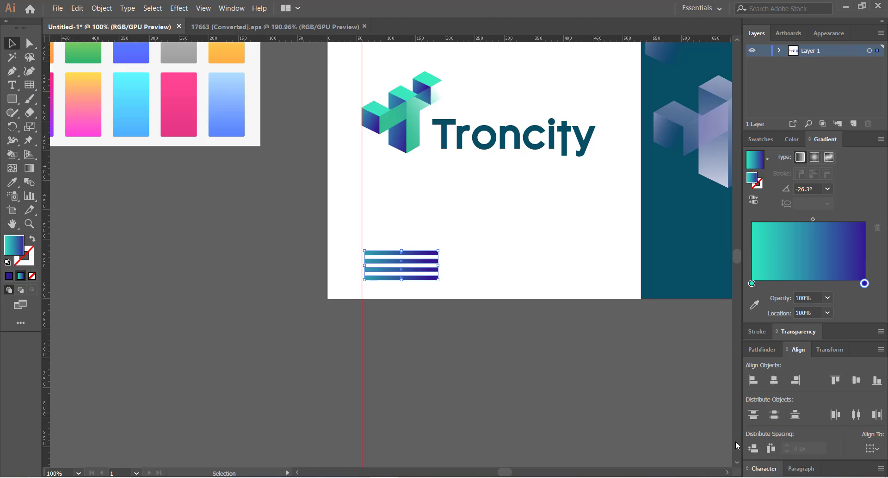
{"action": "left_click", "coordinate": [754, 448]}
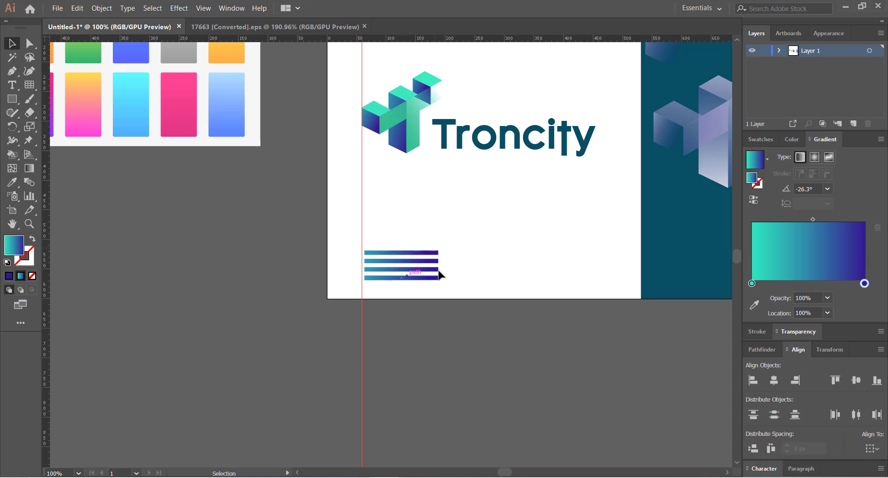
Nudge the four bars left until their edges meet the vertical guide, and remove the guide from the artboard.
{"action": "left_click", "coordinate": [445, 291]}
{"action": "key", "text": "a"}
{"action": "scroll", "coordinate": [463, 302], "scroll_direction": "up", "scroll_amount": 2}
{"action": "key", "text": "v"}
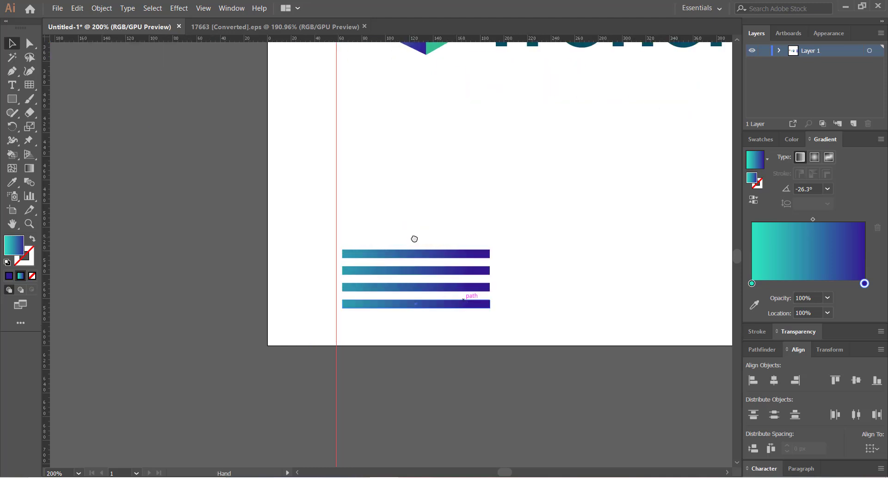
{"action": "left_click_drag", "start_coordinate": [423, 220], "coordinate": [441, 292]}
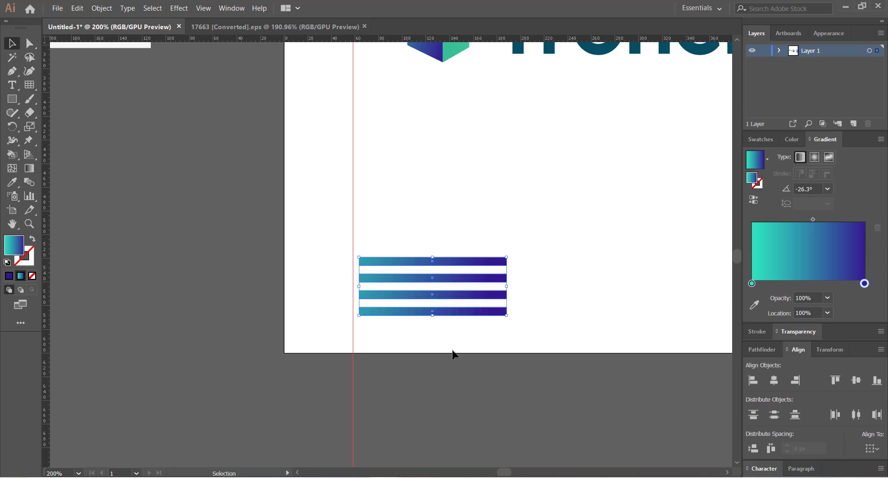
{"action": "key", "text": "Left"}
{"action": "key", "text": "Left"}
{"action": "key", "text": "Left"}
{"action": "key", "text": "Left"}
{"action": "key", "text": "Left"}
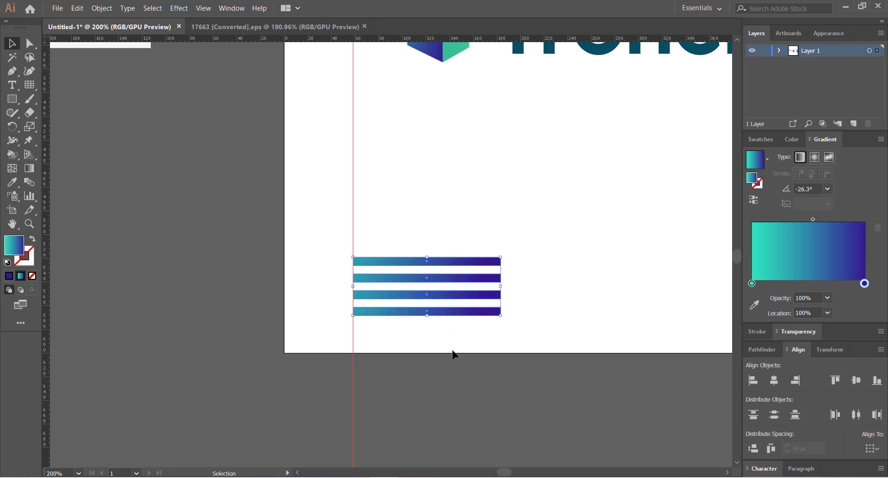
{"action": "left_click", "coordinate": [417, 236]}
{"action": "left_click_drag", "start_coordinate": [353, 222], "coordinate": [46, 204]}
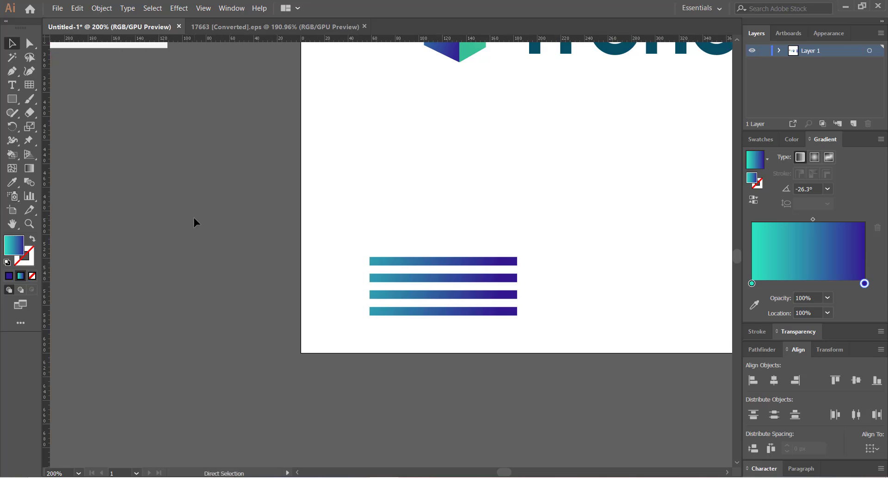
Place a copy of one gradient bar on the pasteboard beneath the gradient swatch sheet as a colour source.
{"action": "key", "text": "ctrl+minus"}
{"action": "key", "text": "ctrl+minus"}
{"action": "key", "text": "ctrl+minus"}
{"action": "scroll", "coordinate": [334, 296], "scroll_direction": "up", "scroll_amount": 3}
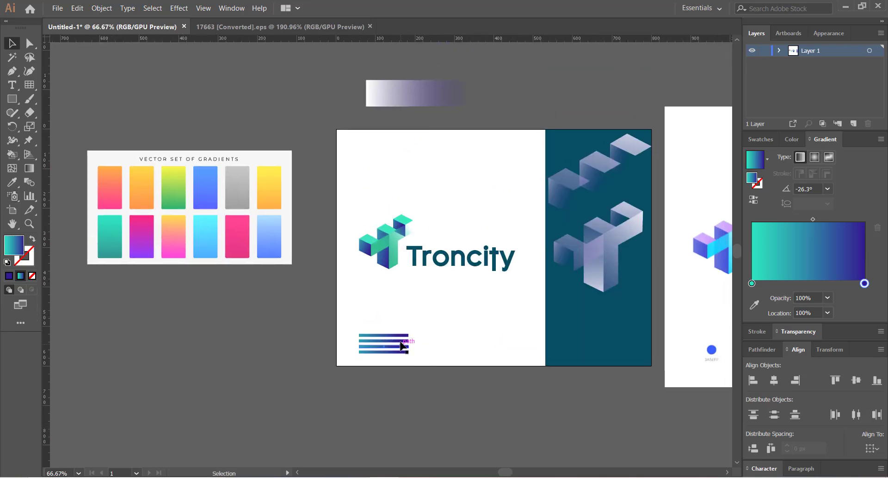
{"action": "left_click_drag", "start_coordinate": [397, 341], "coordinate": [238, 321]}
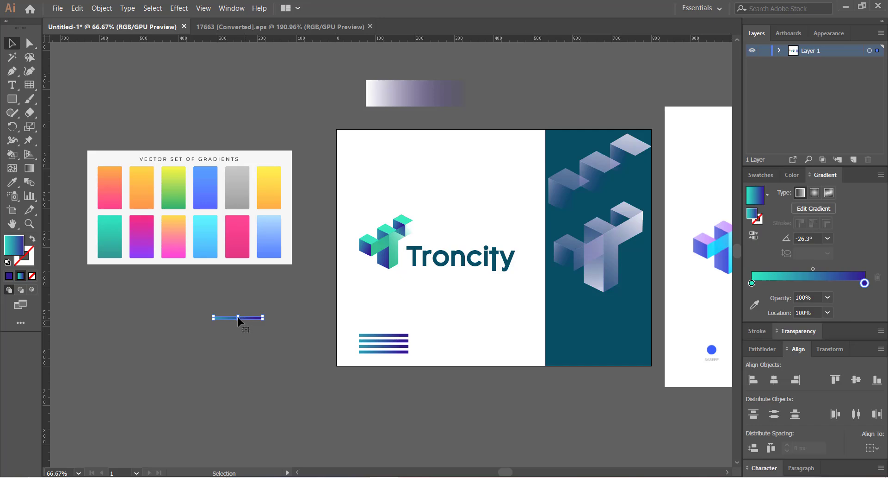
Copy the hex code 331990 from the indigo end stop of the spare bar's gradient.
{"action": "double_click", "coordinate": [864, 284]}
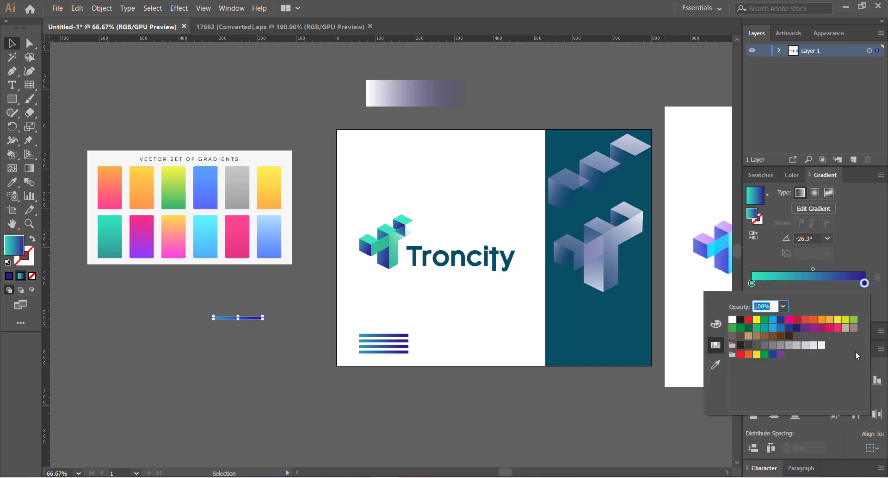
{"action": "left_click", "coordinate": [716, 324]}
{"action": "left_click", "coordinate": [848, 385]}
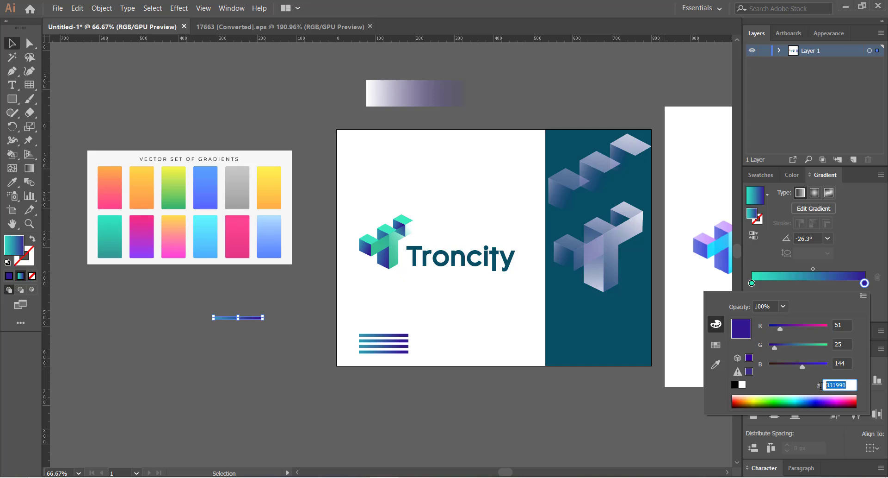
{"action": "key", "text": "Return"}
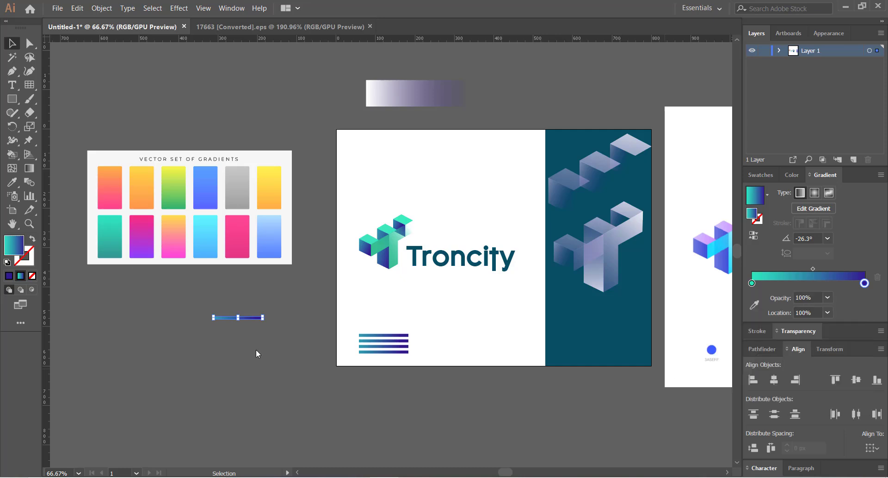
Fill the top bar of the stack with solid indigo 331990.
{"action": "left_click", "coordinate": [377, 334]}
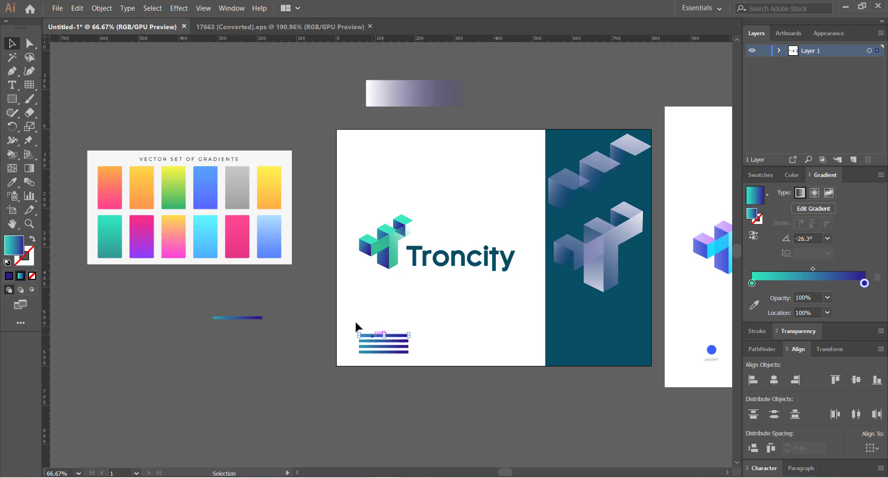
{"action": "double_click", "coordinate": [10, 249]}
{"action": "key", "text": "Return"}
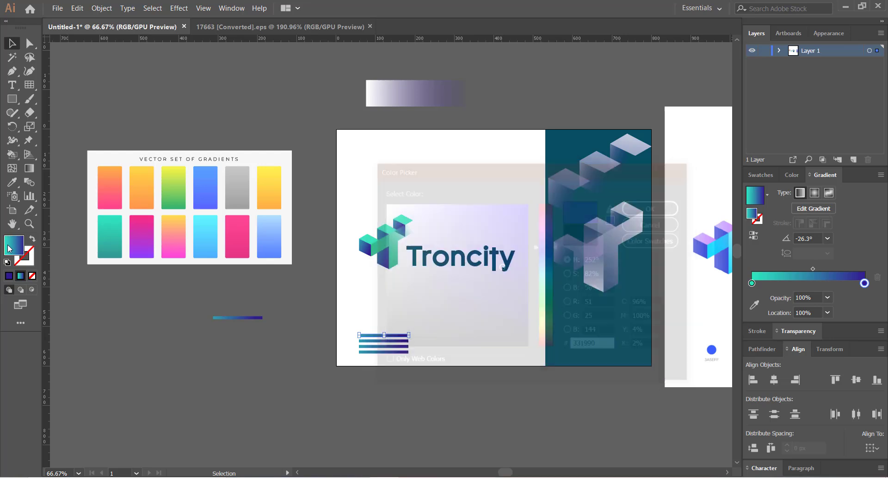
{"action": "left_click", "coordinate": [173, 331]}
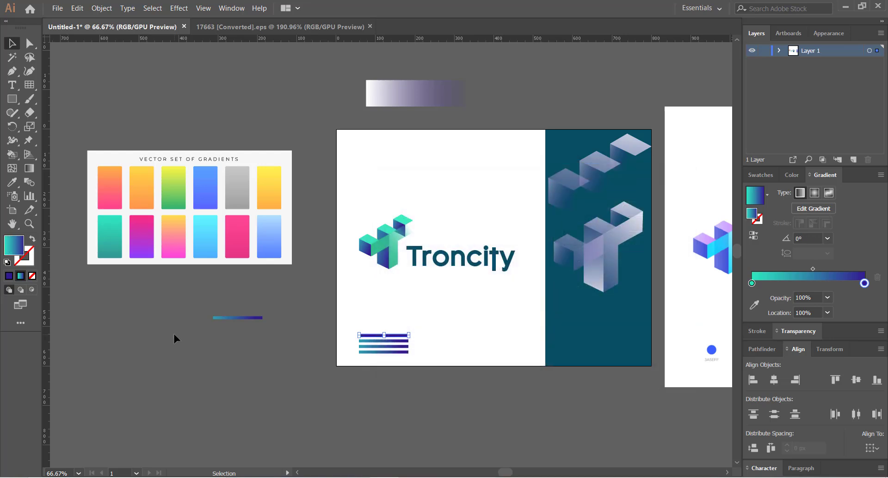
{"action": "left_click", "coordinate": [383, 337]}
{"action": "left_click", "coordinate": [8, 276]}
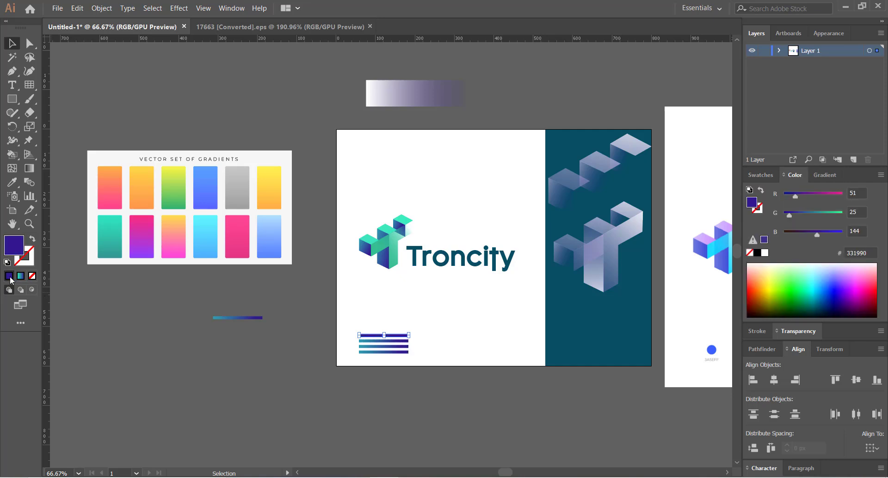
{"action": "left_click", "coordinate": [177, 338]}
Copy the hex code 2de4bf from the teal start stop of the spare bar's gradient.
{"action": "left_click", "coordinate": [239, 318]}
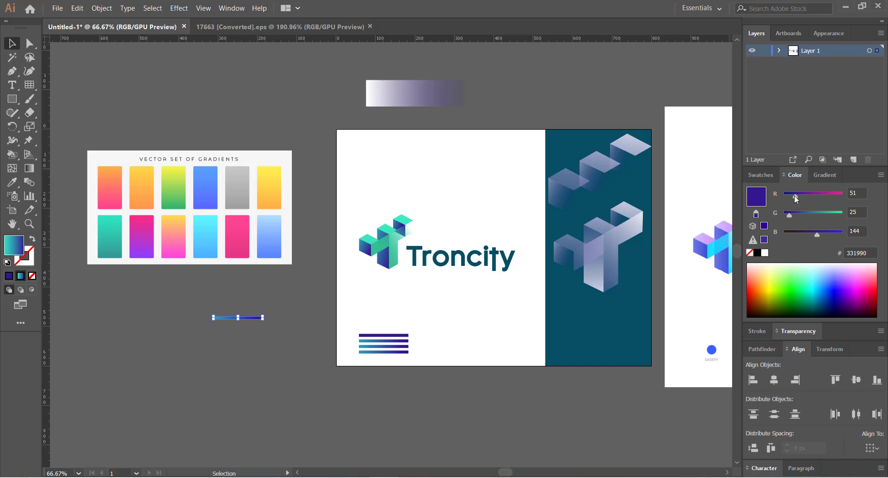
{"action": "left_click", "coordinate": [826, 174]}
{"action": "double_click", "coordinate": [751, 283]}
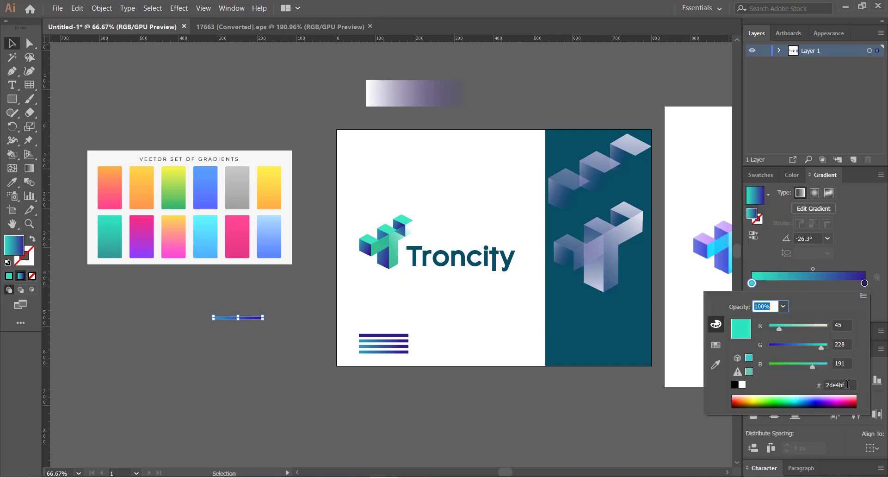
{"action": "left_click_drag", "start_coordinate": [848, 384], "coordinate": [818, 384]}
{"action": "key", "text": "ctrl+c"}
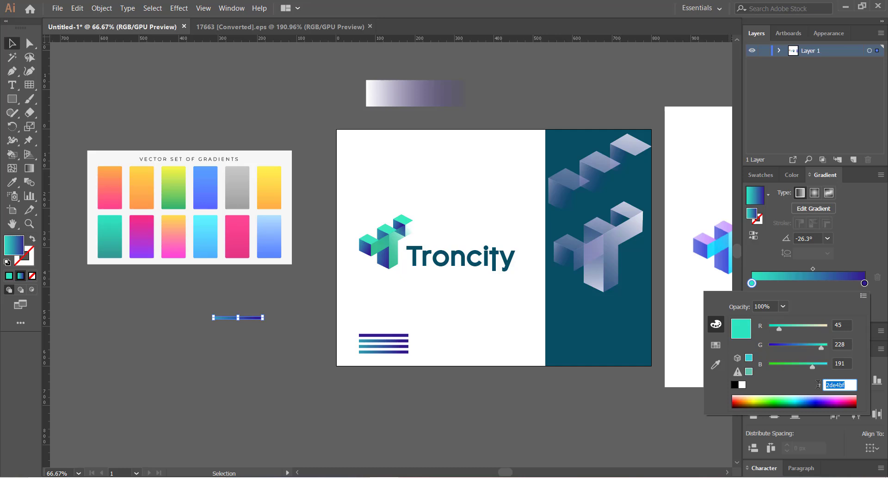
{"action": "left_click", "coordinate": [111, 290]}
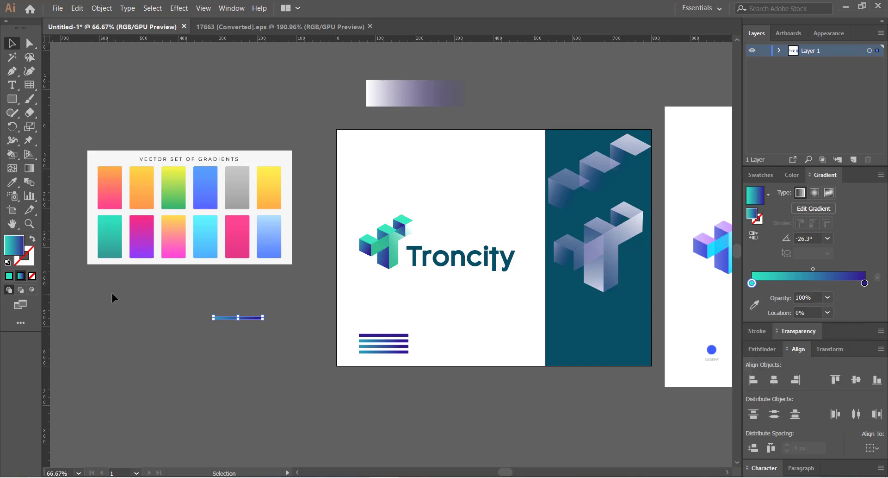
Fill the second bar of the stack with solid teal 2de4bf.
{"action": "left_click", "coordinate": [111, 291]}
{"action": "left_click", "coordinate": [361, 342]}
{"action": "double_click", "coordinate": [14, 249]}
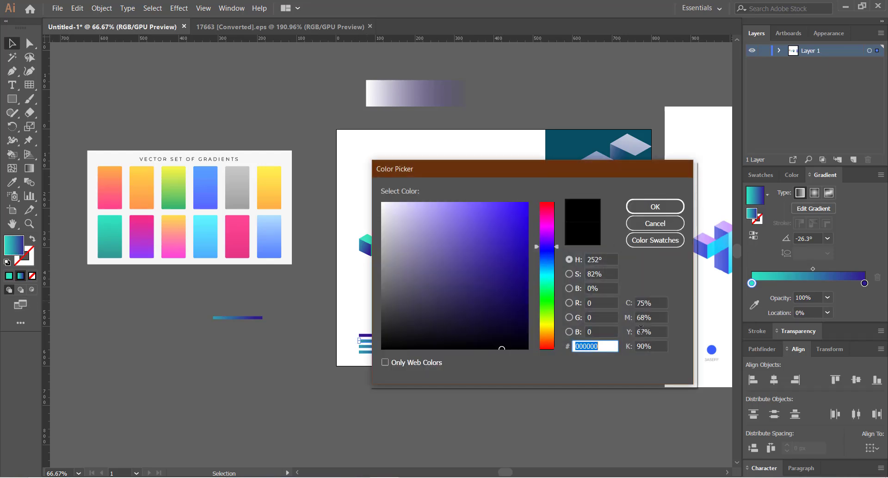
{"action": "key", "text": "ctrl+v"}
{"action": "key", "text": "Return"}
{"action": "left_click", "coordinate": [9, 276]}
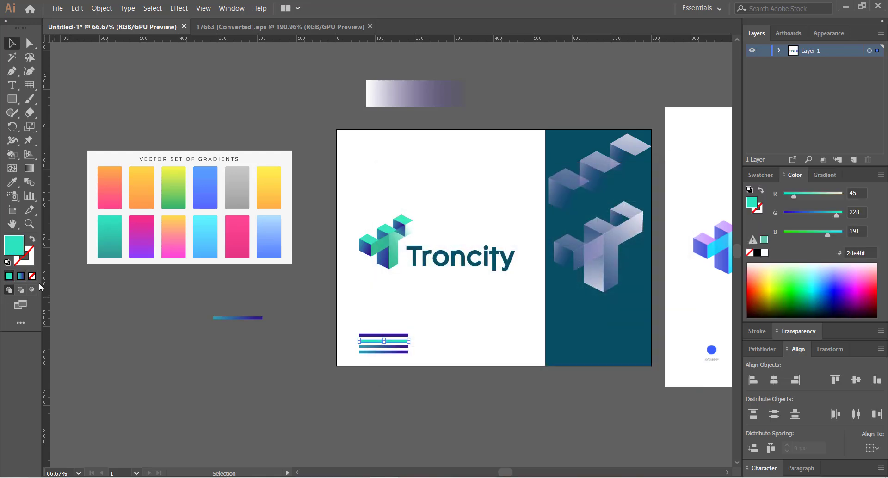
{"action": "left_click", "coordinate": [270, 385]}
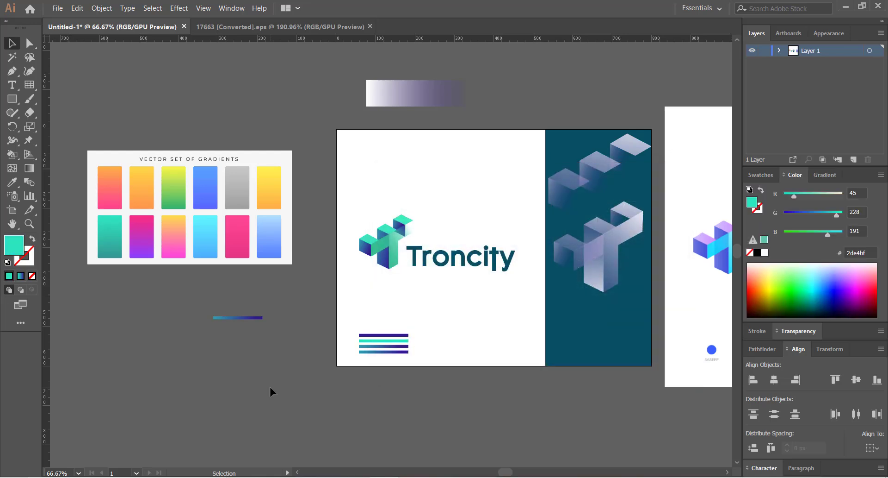
Sample the green gradient from the small Troncity icon onto the spare bar outside the artboard.
{"action": "left_click", "coordinate": [390, 249]}
{"action": "left_click", "coordinate": [215, 344]}
{"action": "key", "text": "i"}
{"action": "left_click", "coordinate": [361, 262]}
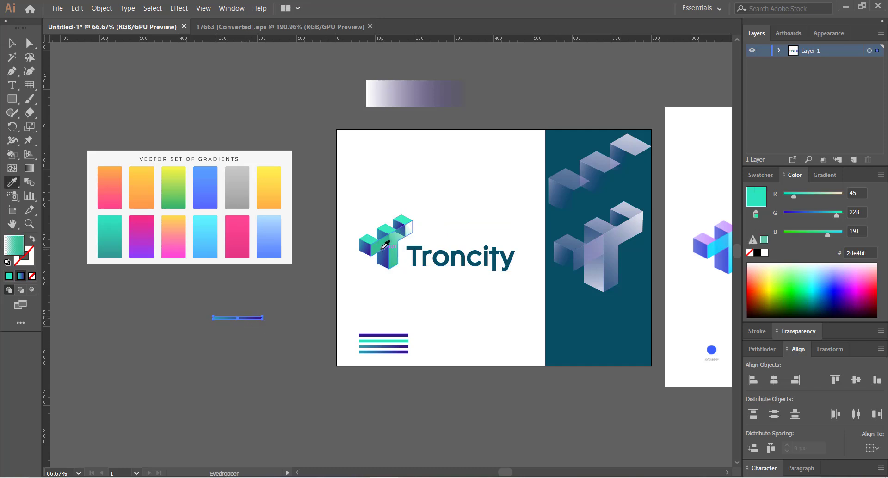
{"action": "key", "text": "v"}
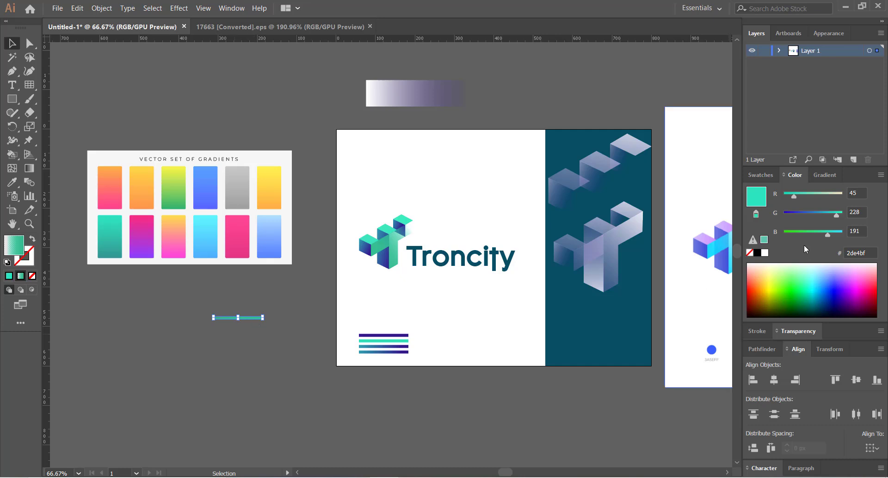
Copy the hex code 33bd90 from the green end stop of the spare bar's gradient.
{"action": "left_click", "coordinate": [826, 176]}
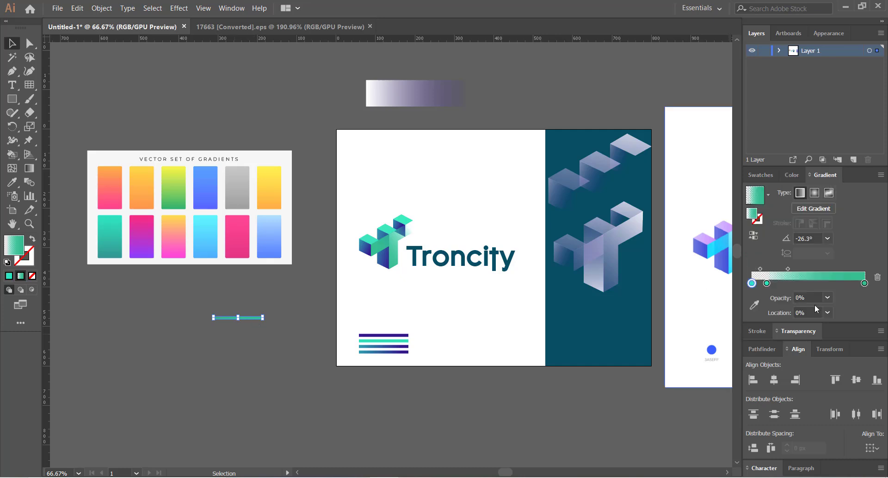
{"action": "double_click", "coordinate": [864, 283]}
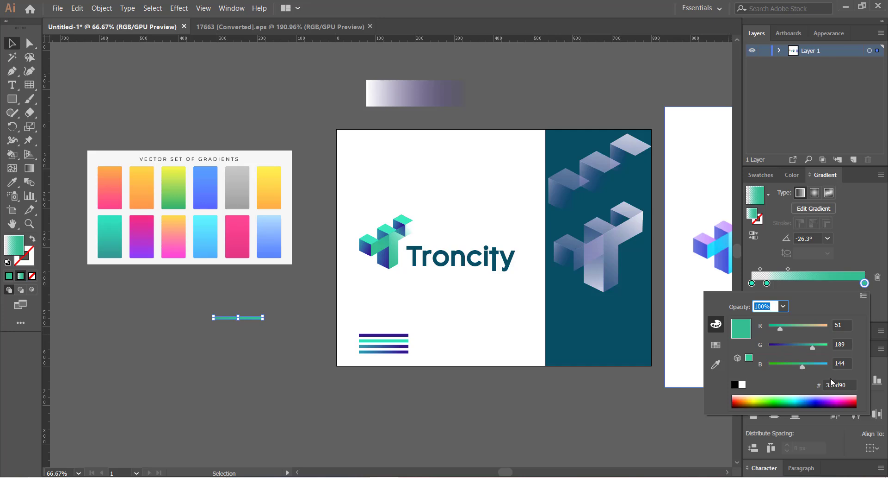
{"action": "left_click_drag", "start_coordinate": [847, 383], "coordinate": [821, 380]}
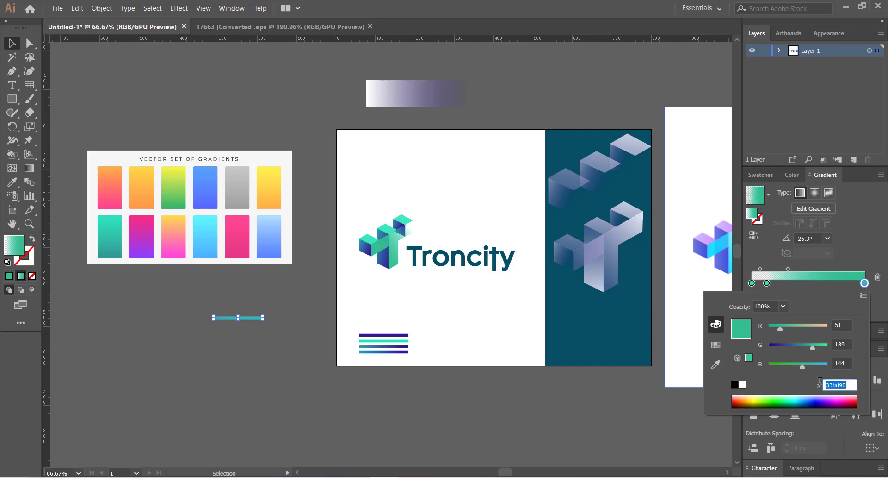
{"action": "key", "text": "Return"}
Fill the third bar of the stack with solid green 33bd90.
{"action": "left_click", "coordinate": [383, 347]}
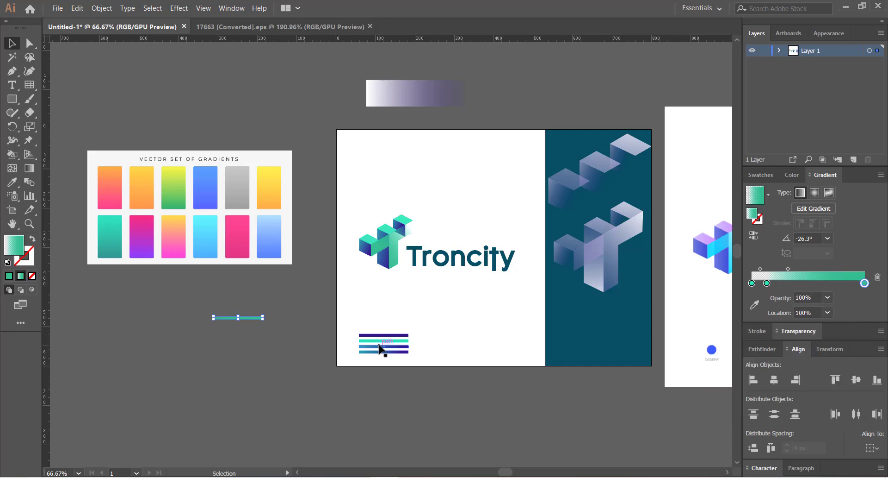
{"action": "left_click", "coordinate": [9, 276]}
{"action": "double_click", "coordinate": [14, 244]}
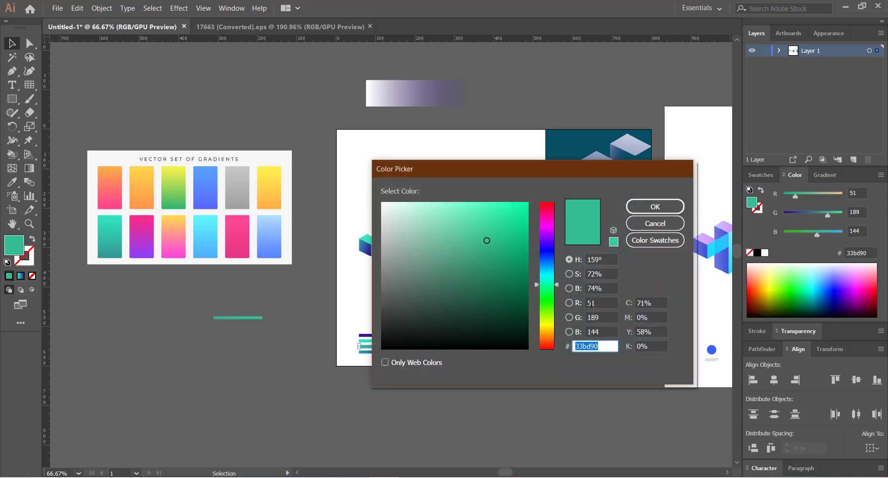
{"action": "left_click", "coordinate": [654, 206]}
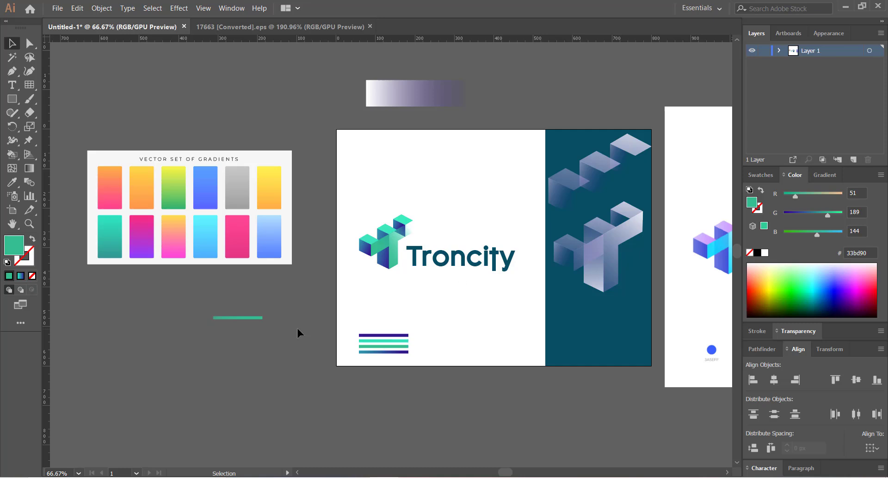
Turn the spare bar solid teal from its gradient stop at 13.27% and copy the hex code 2de4bf.
{"action": "left_click", "coordinate": [254, 317]}
{"action": "left_click", "coordinate": [823, 176]}
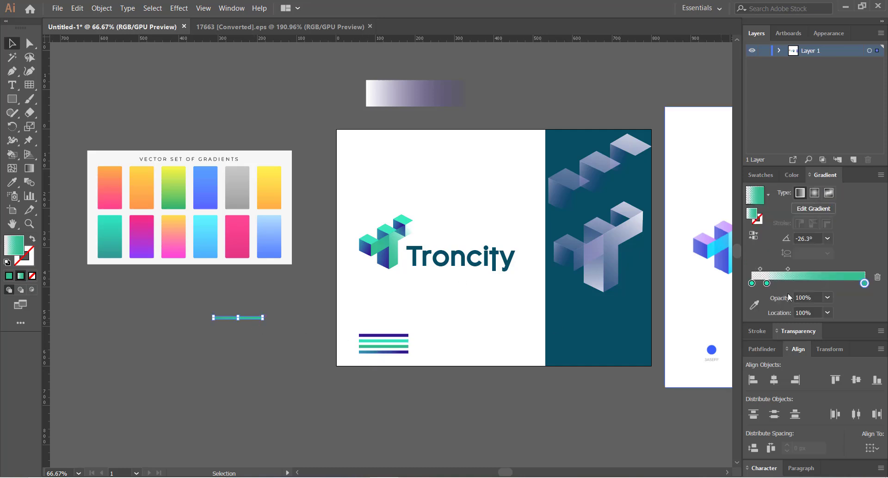
{"action": "left_click", "coordinate": [767, 283]}
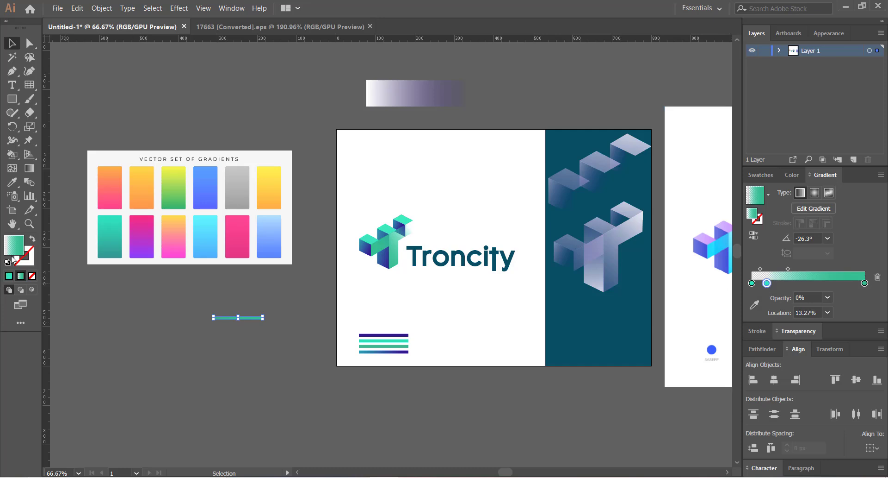
{"action": "left_click", "coordinate": [9, 276]}
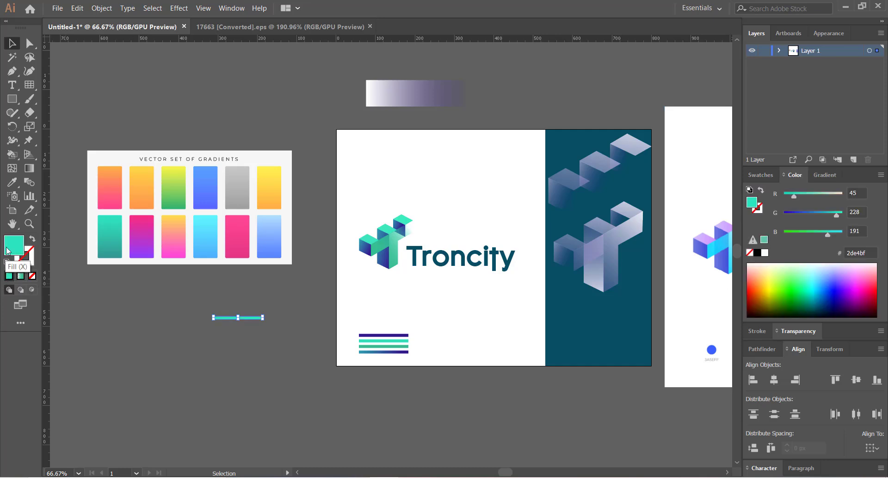
{"action": "double_click", "coordinate": [8, 251]}
{"action": "key", "text": "ctrl+c"}
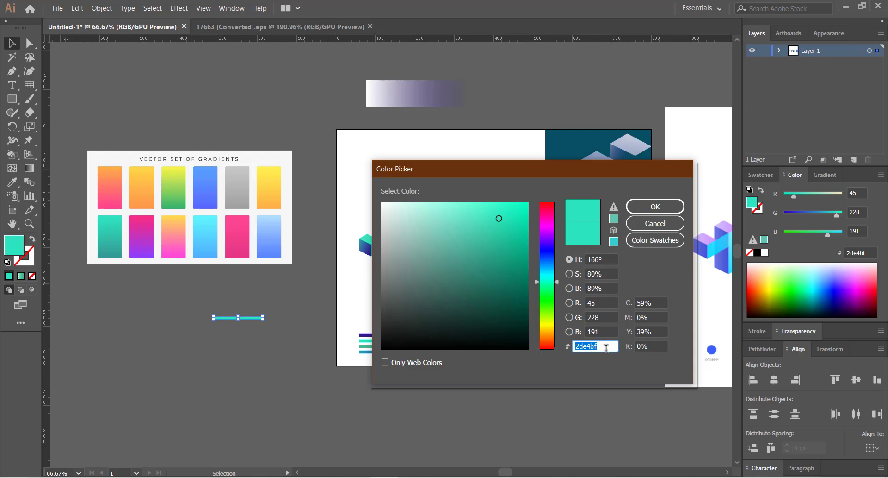
{"action": "left_click", "coordinate": [666, 227]}
{"action": "left_click", "coordinate": [355, 369]}
Fill the bottom bar of the stack with solid teal 2de4bf.
{"action": "left_click", "coordinate": [403, 353]}
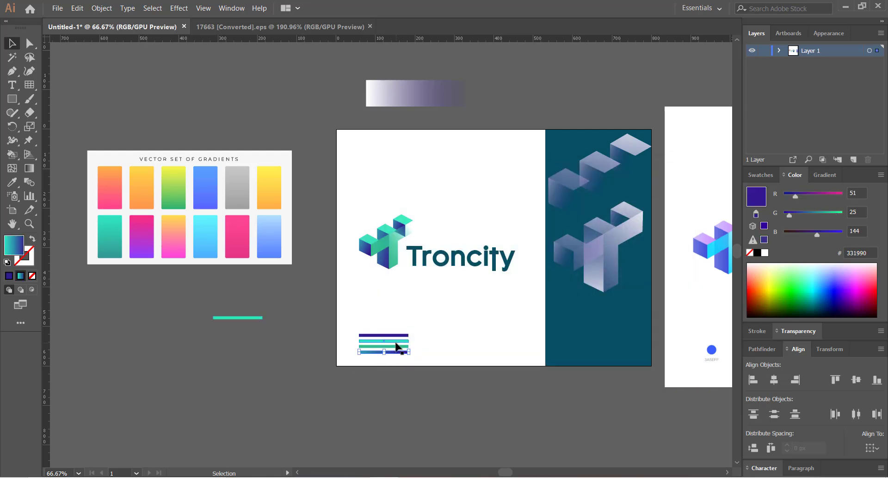
{"action": "double_click", "coordinate": [18, 249]}
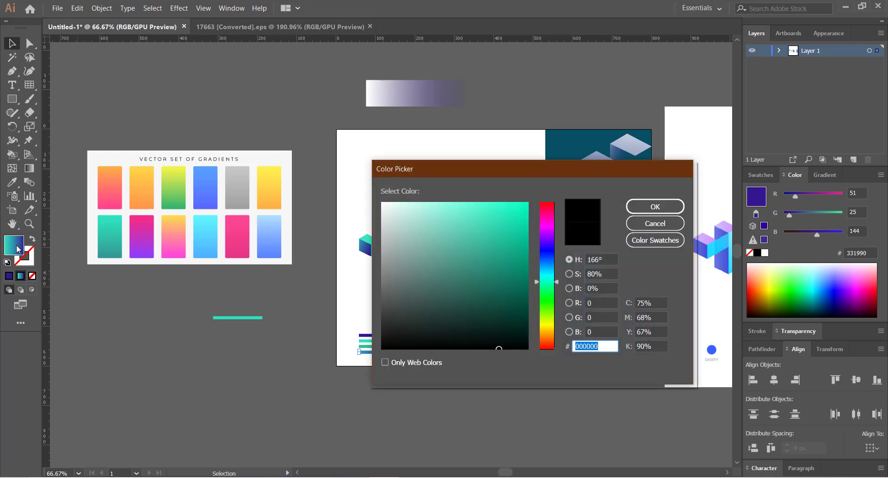
{"action": "key", "text": "ctrl+v"}
{"action": "key", "text": "Return"}
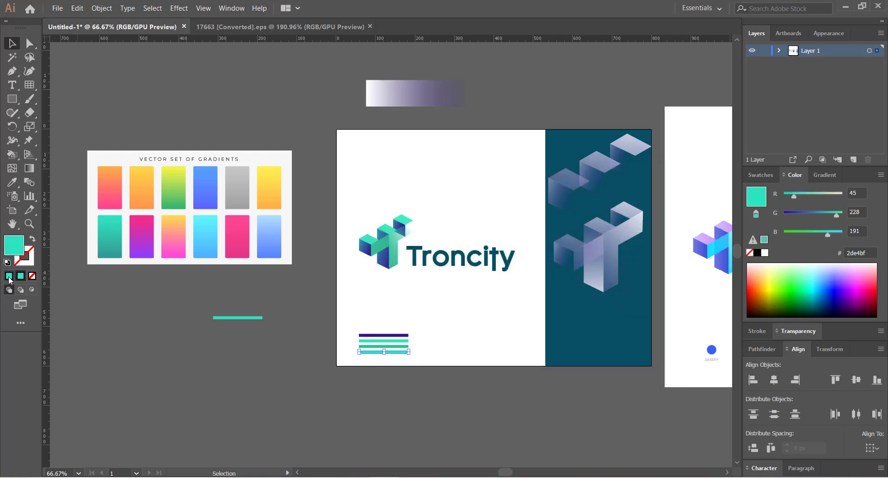
{"action": "left_click", "coordinate": [172, 316]}
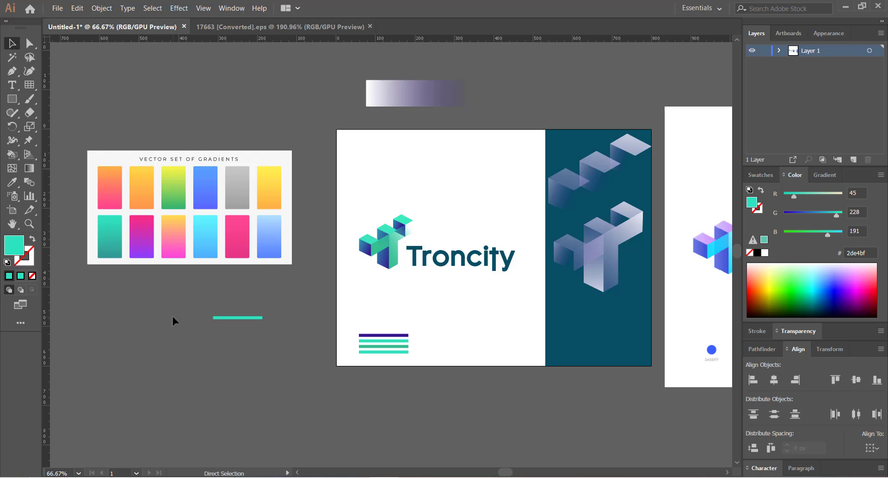
Compare the fill hex codes of the bottom bar and the second bar in the stack.
{"action": "key", "text": "ctrl+equal"}
{"action": "key", "text": "ctrl+equal"}
{"action": "key", "text": "ctrl+equal"}
{"action": "left_click_drag", "start_coordinate": [198, 390], "coordinate": [328, 259]}
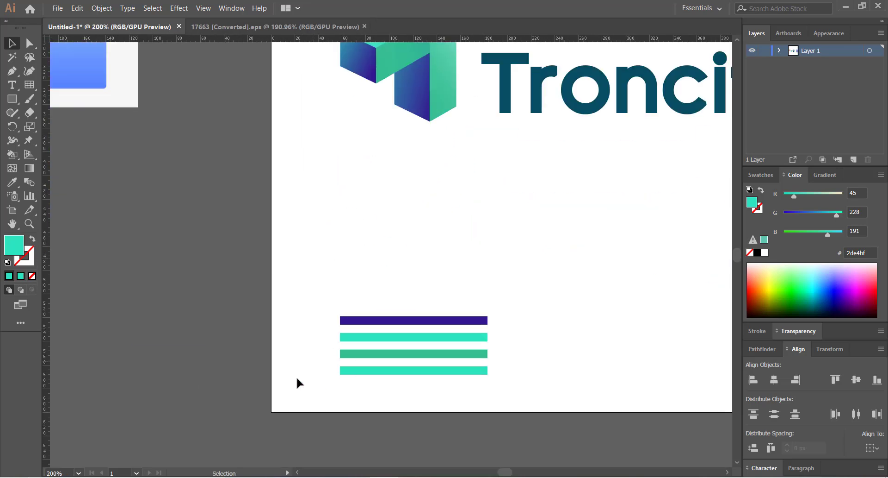
{"action": "left_click", "coordinate": [362, 373]}
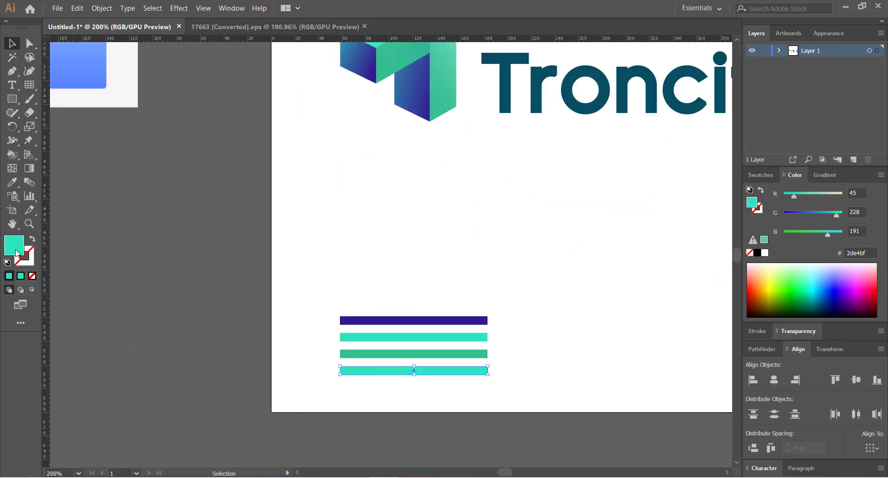
{"action": "double_click", "coordinate": [14, 246]}
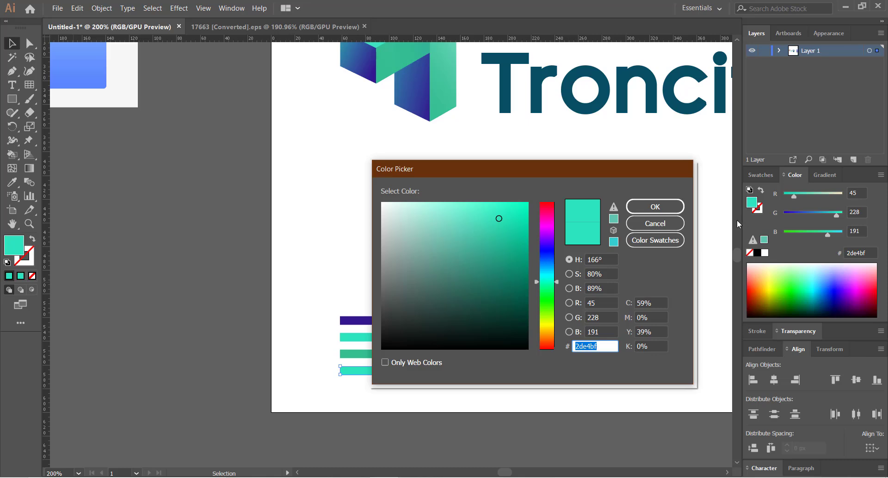
{"action": "left_click", "coordinate": [656, 206]}
{"action": "left_click", "coordinate": [401, 338]}
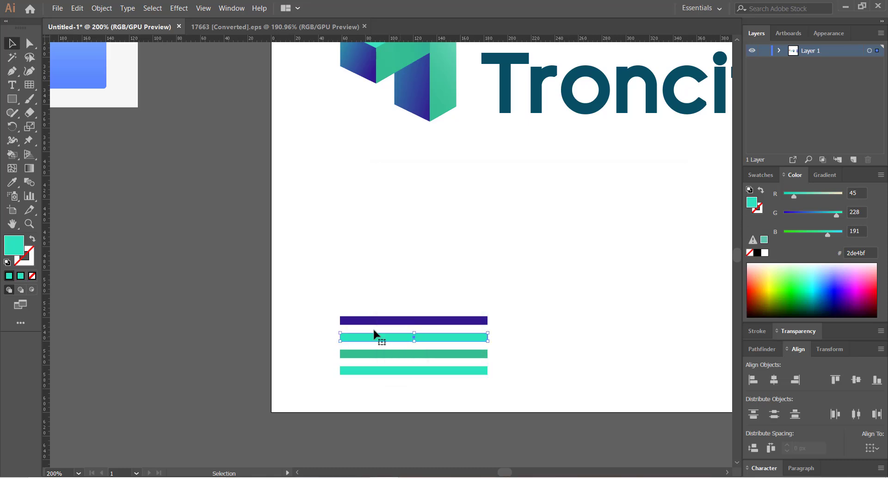
{"action": "double_click", "coordinate": [14, 245]}
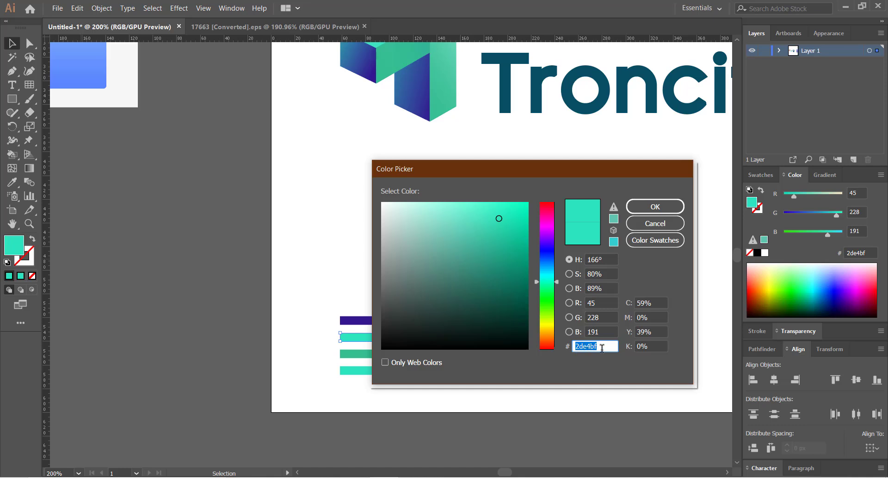
{"action": "left_click", "coordinate": [656, 207]}
Delete the duplicate teal bar and rearrange the remaining three into an indigo, green, teal stack.
{"action": "left_click", "coordinate": [393, 371]}
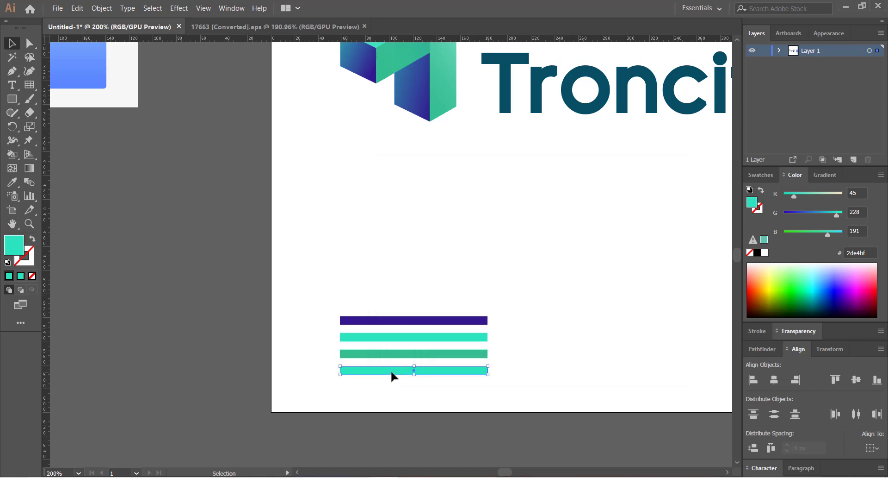
{"action": "key", "text": "Delete"}
{"action": "mouse_move", "coordinate": [426, 338]}
{"action": "left_mouse_down"}
{"action": "mouse_move", "coordinate": [422, 360]}
{"action": "mouse_move", "coordinate": [422, 338]}
{"action": "left_mouse_up"}
{"action": "left_click", "coordinate": [354, 321]}
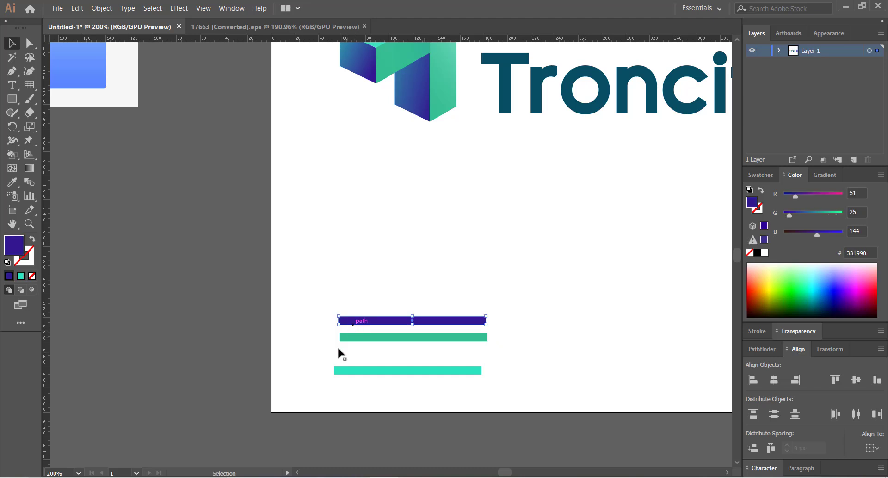
{"action": "left_click_drag", "start_coordinate": [386, 371], "coordinate": [369, 347]}
Align the left edges of the indigo, green and teal bars.
{"action": "left_click_drag", "start_coordinate": [324, 274], "coordinate": [391, 396]}
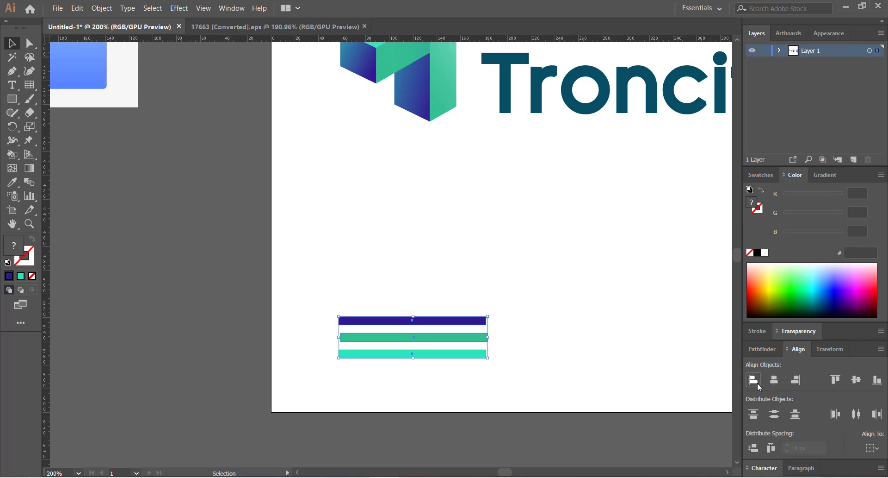
{"action": "left_click", "coordinate": [759, 387]}
{"action": "left_click", "coordinate": [475, 273]}
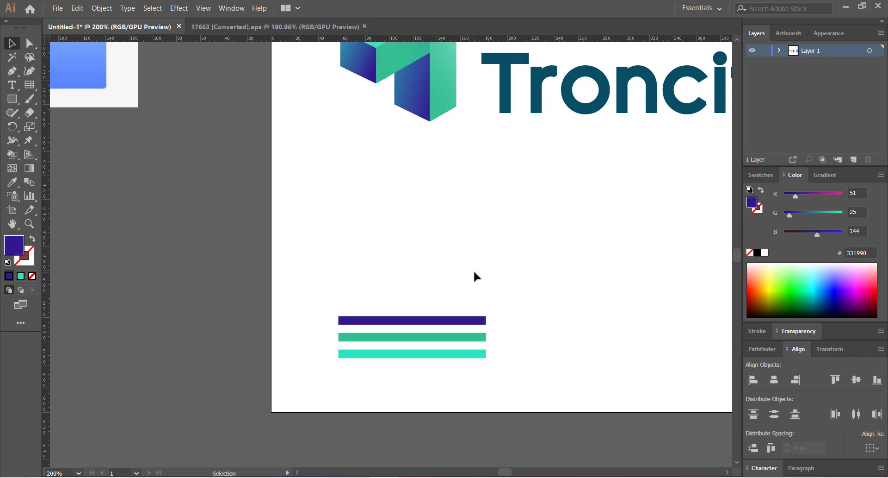
Move the bottom teal bar slightly lower and distribute the vertical spacing of the three bars evenly.
{"action": "key", "text": "ctrl+minus"}
{"action": "key", "text": "ctrl+minus"}
{"action": "key", "text": "ctrl+minus"}
{"action": "left_click_drag", "start_coordinate": [423, 260], "coordinate": [436, 267]}
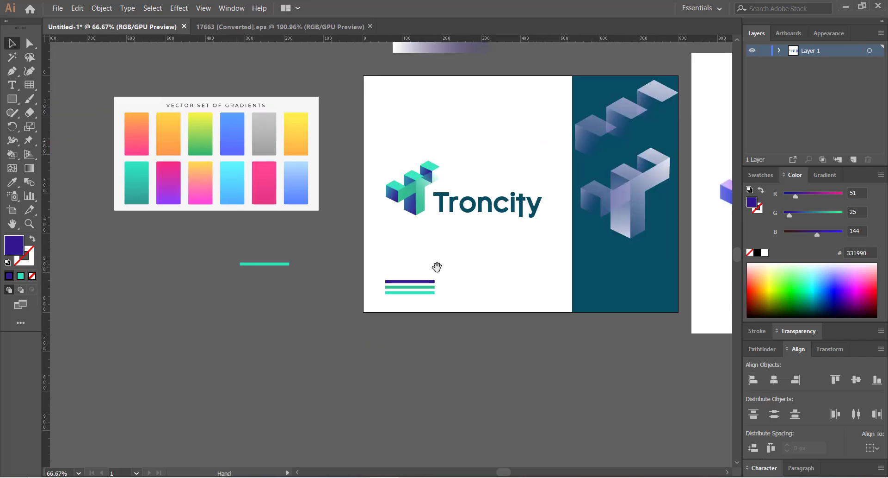
{"action": "left_click", "coordinate": [399, 292]}
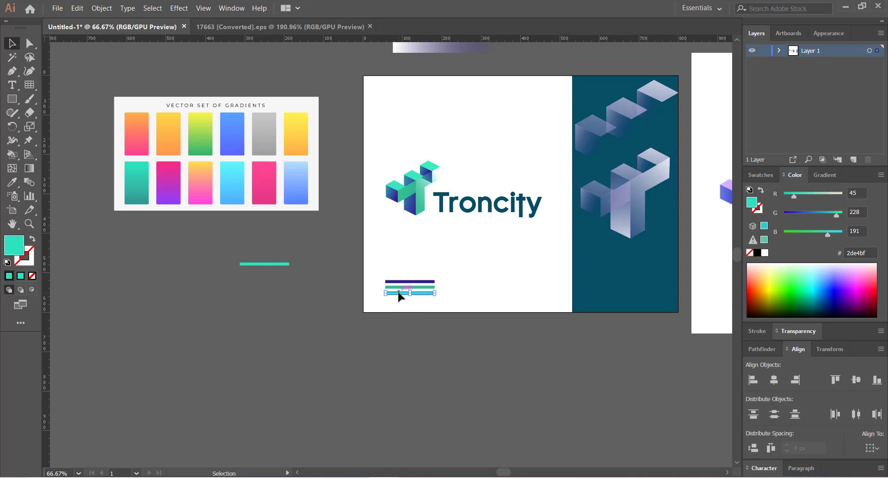
{"action": "left_click", "coordinate": [387, 274]}
{"action": "left_click_drag", "start_coordinate": [380, 255], "coordinate": [467, 319]}
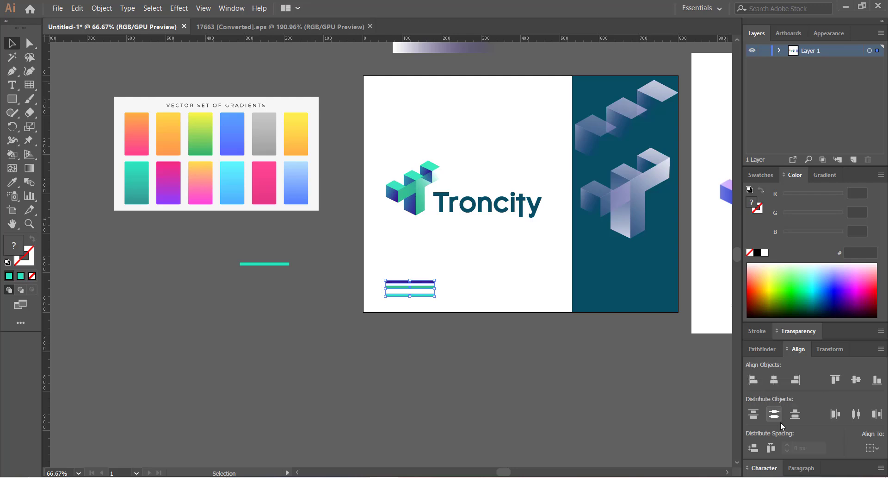
{"action": "left_click", "coordinate": [753, 447]}
{"action": "left_click", "coordinate": [399, 332]}
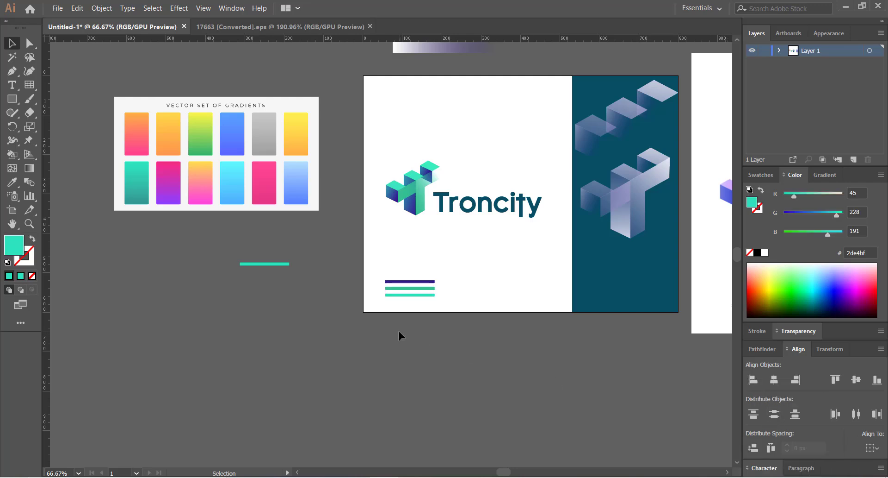
Add the text "color" between the Troncity logo and the stack of bars.
{"action": "key", "text": "ctrl+1"}
{"action": "left_click_drag", "start_coordinate": [409, 299], "coordinate": [397, 330]}
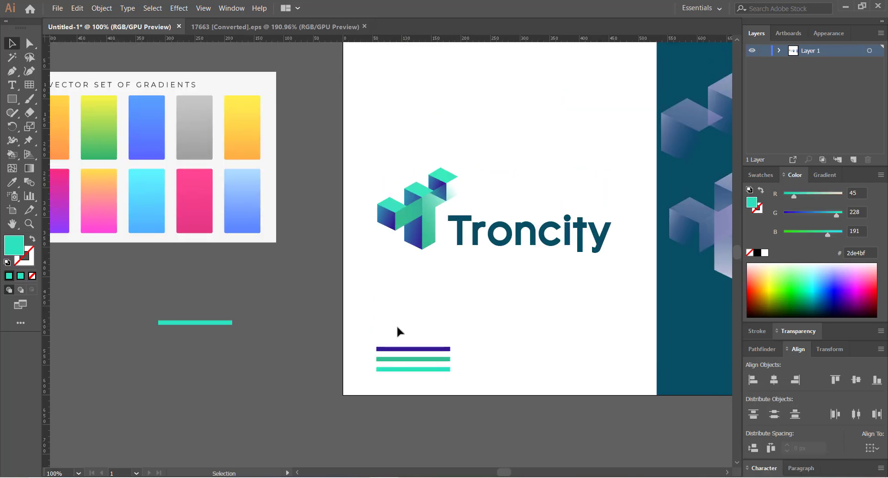
{"action": "left_click", "coordinate": [12, 85]}
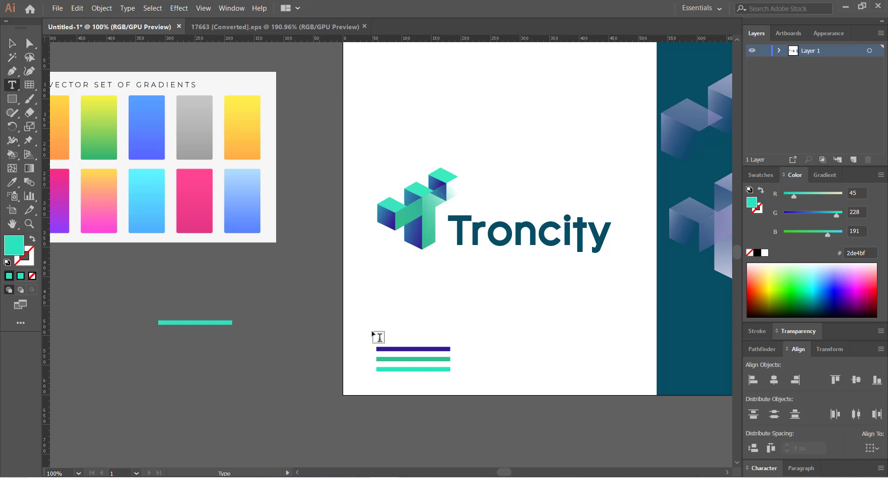
{"action": "left_click", "coordinate": [426, 319]}
{"action": "type", "text": "color"}
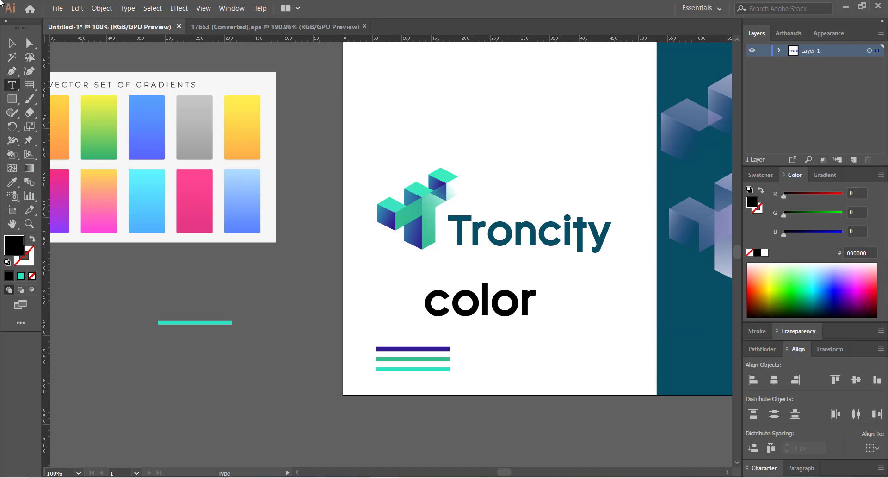
Set the font size of the "color" text to 12 pt.
{"action": "left_click", "coordinate": [12, 43]}
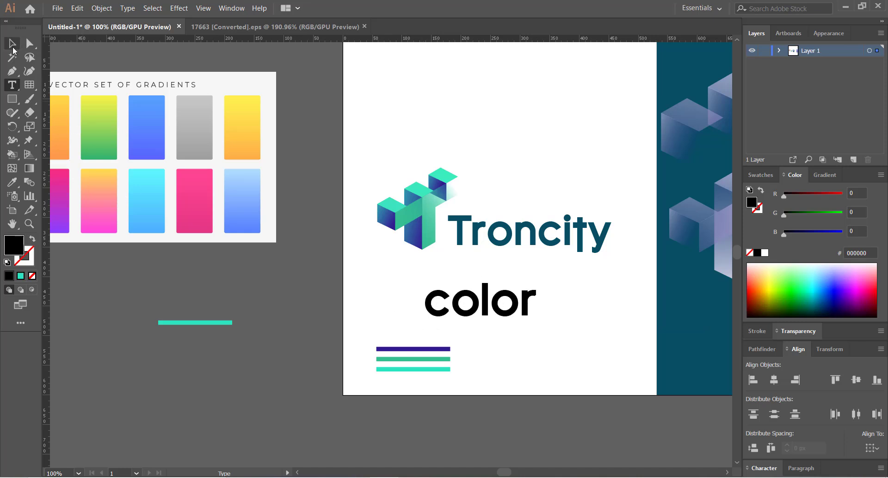
{"action": "left_click", "coordinate": [759, 469]}
{"action": "left_click", "coordinate": [800, 452]}
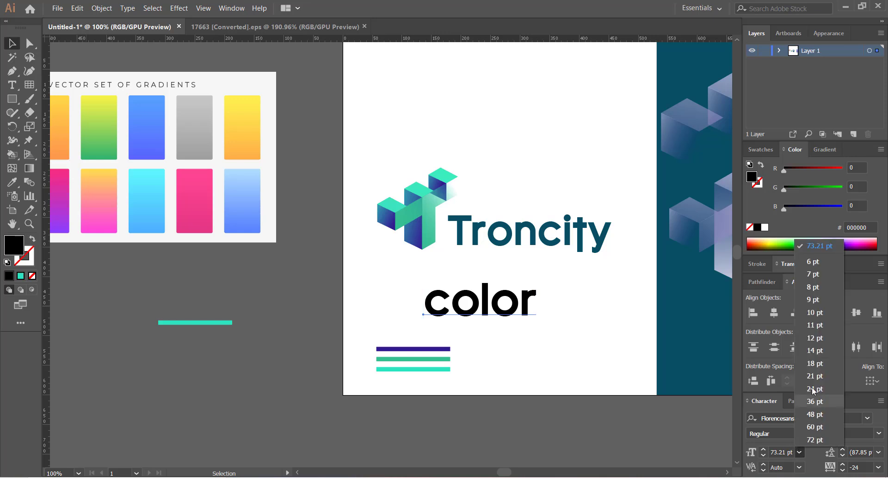
{"action": "left_click", "coordinate": [816, 338]}
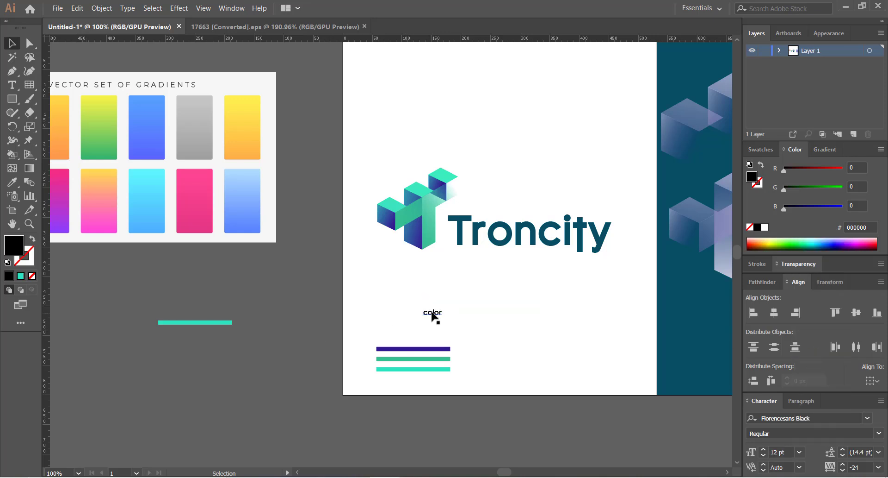
Place the "color" text just above the indigo bar at its left end and set its tracking to 500.
{"action": "left_click_drag", "start_coordinate": [435, 317], "coordinate": [389, 346]}
{"action": "left_click", "coordinate": [879, 467]}
{"action": "left_click", "coordinate": [873, 457]}
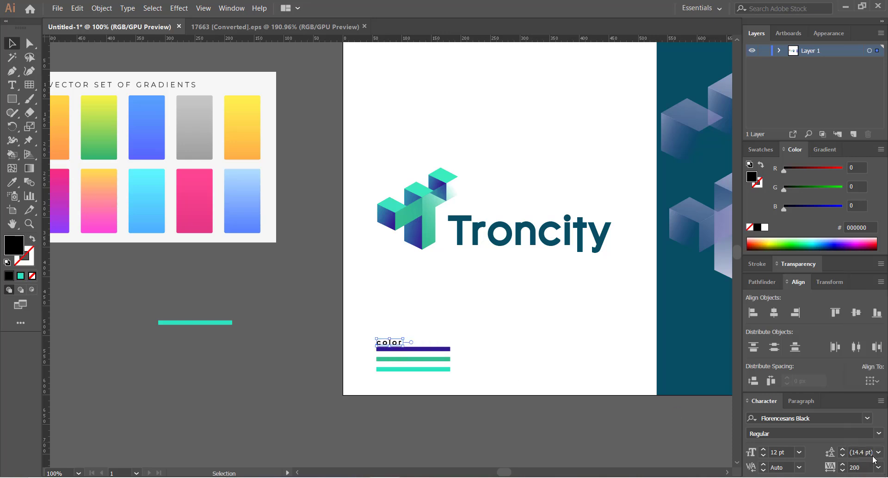
{"action": "left_click", "coordinate": [827, 467]}
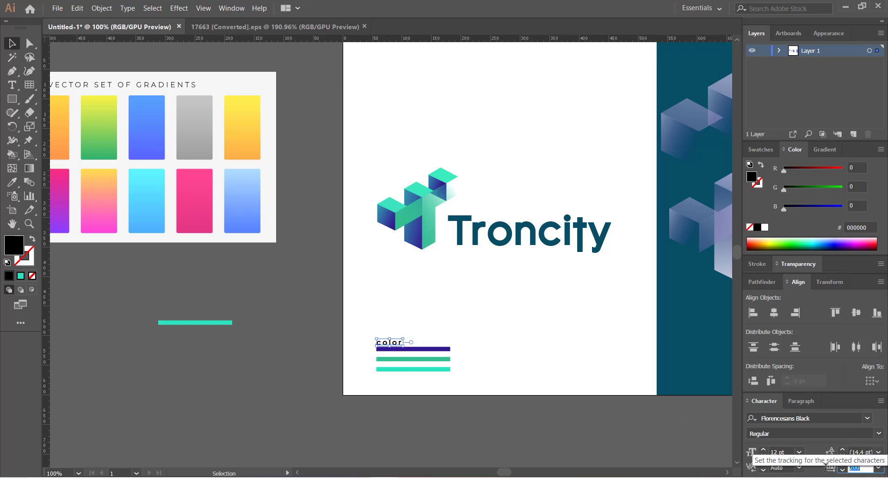
{"action": "type", "text": "500"}
{"action": "key", "text": "Return"}
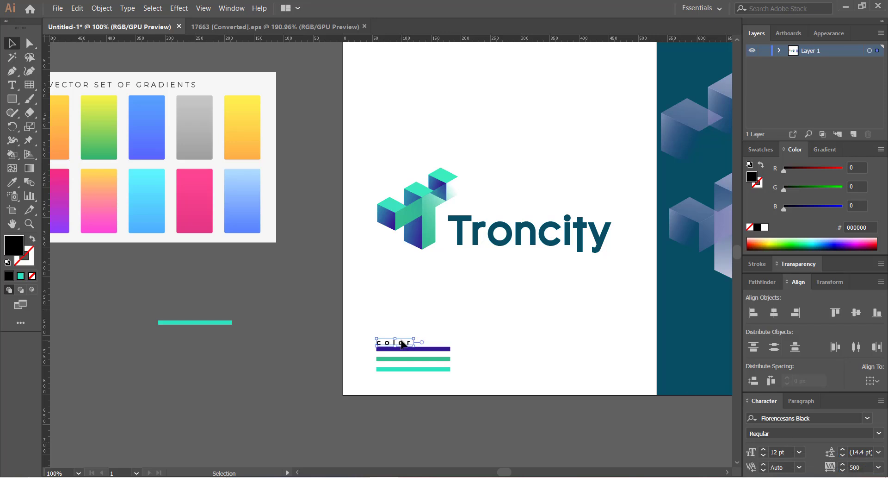
Fill the "color" text with a mid-grey swatch.
{"action": "left_click", "coordinate": [775, 150]}
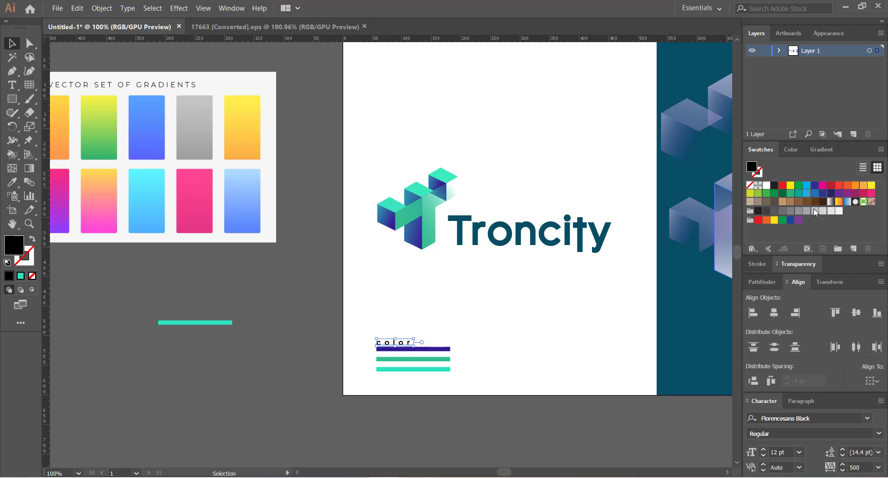
{"action": "left_click", "coordinate": [799, 211]}
{"action": "left_click", "coordinate": [478, 280]}
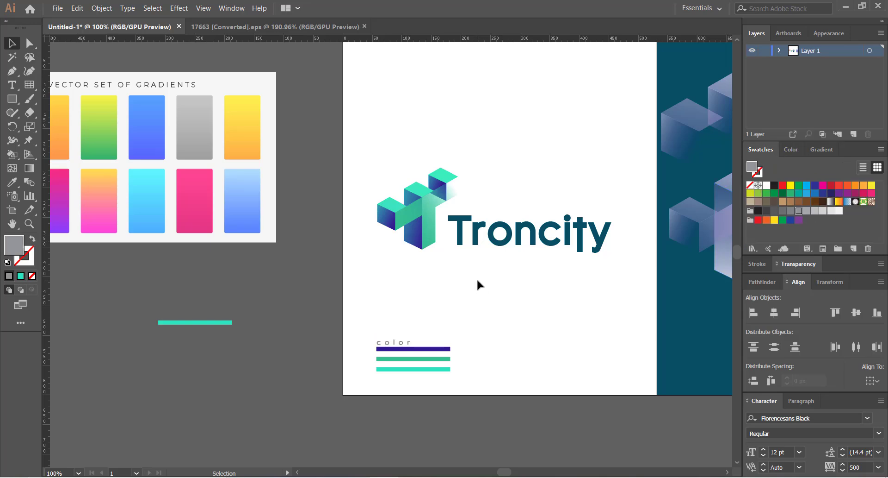
Ungroup the Troncity logo so that the wordmark is separate from the icon.
{"action": "key", "text": "ctrl+minus"}
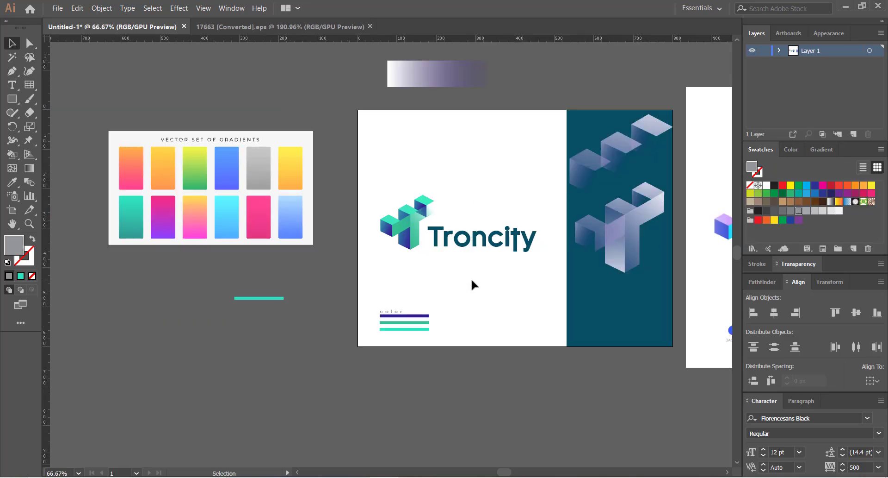
{"action": "left_click_drag", "start_coordinate": [471, 280], "coordinate": [459, 291]}
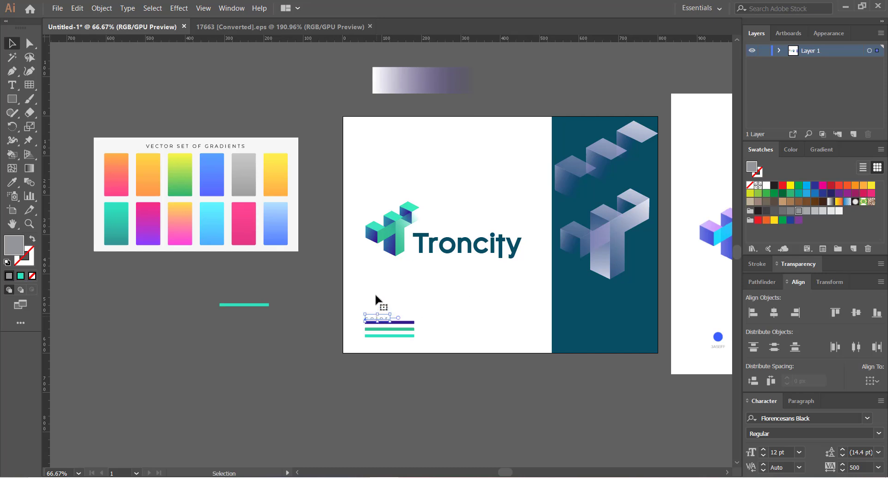
{"action": "left_click_drag", "start_coordinate": [403, 292], "coordinate": [421, 293]}
{"action": "left_click", "coordinate": [468, 258]}
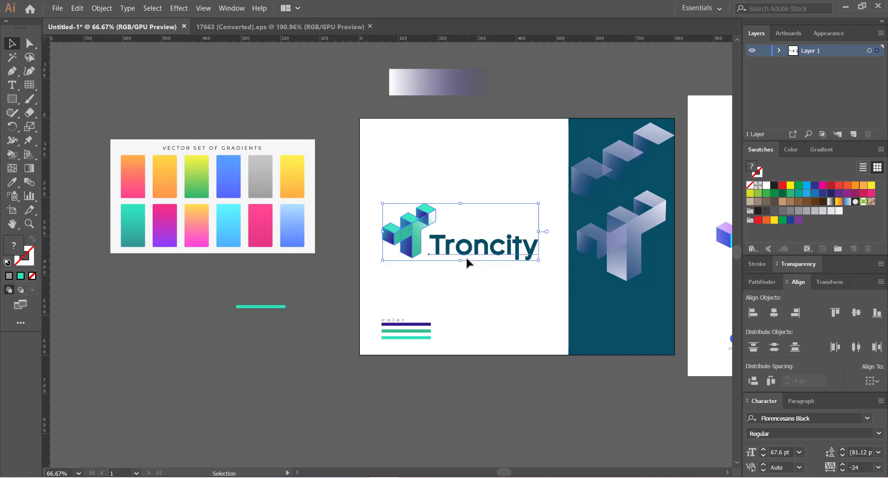
{"action": "right_click", "coordinate": [468, 254]}
{"action": "left_click", "coordinate": [482, 336]}
{"action": "left_click", "coordinate": [496, 264]}
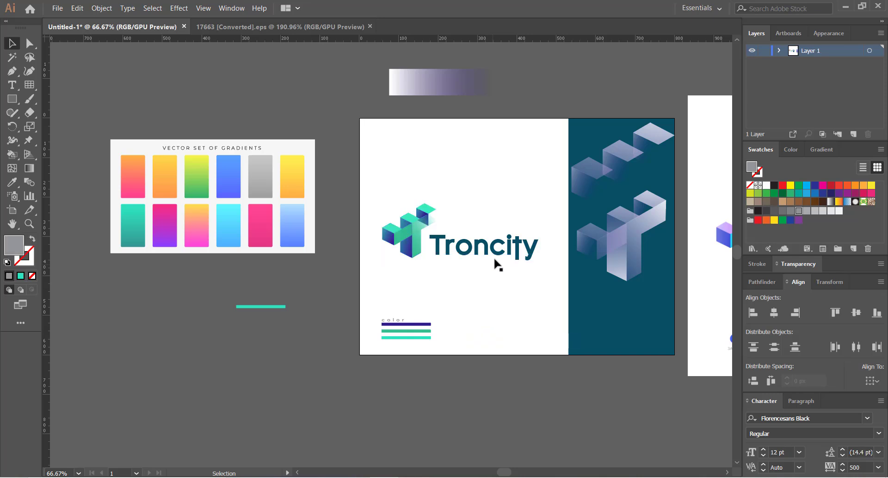
Check which font the Troncity wordmark uses.
{"action": "left_click", "coordinate": [494, 257]}
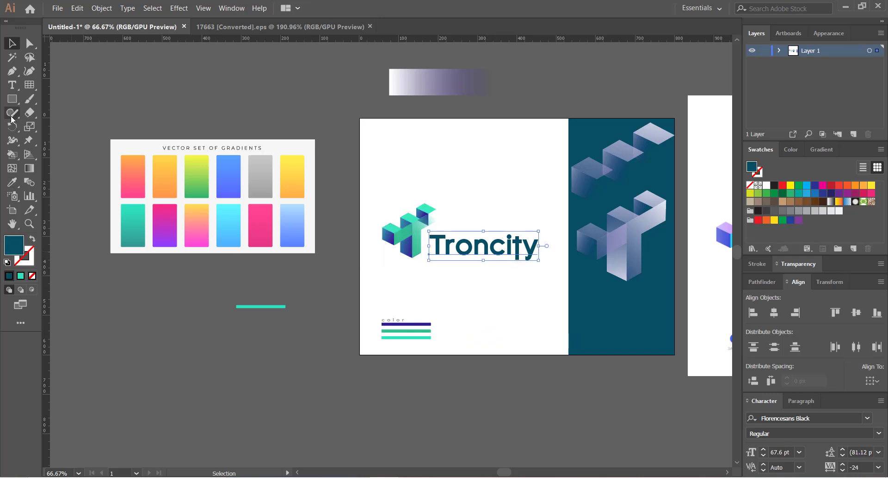
{"action": "left_click", "coordinate": [8, 86]}
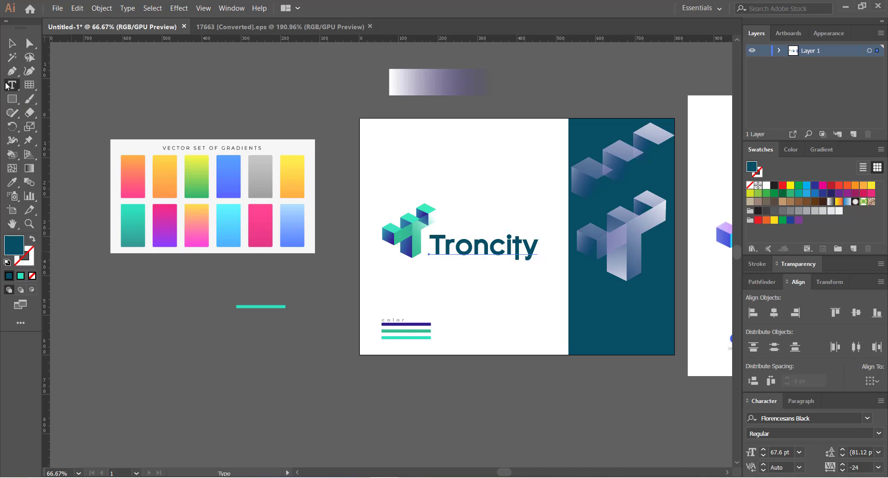
{"action": "left_click", "coordinate": [12, 43]}
{"action": "left_click", "coordinate": [484, 268]}
{"action": "left_click", "coordinate": [509, 248]}
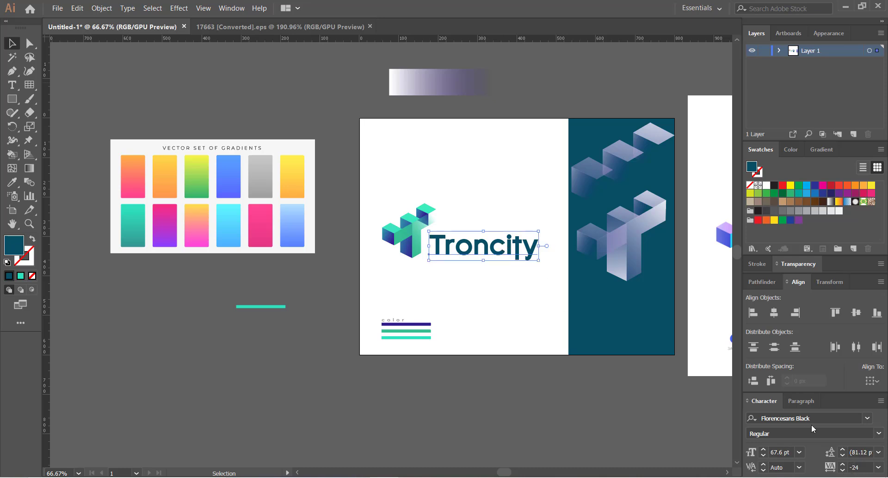
{"action": "left_click", "coordinate": [769, 419]}
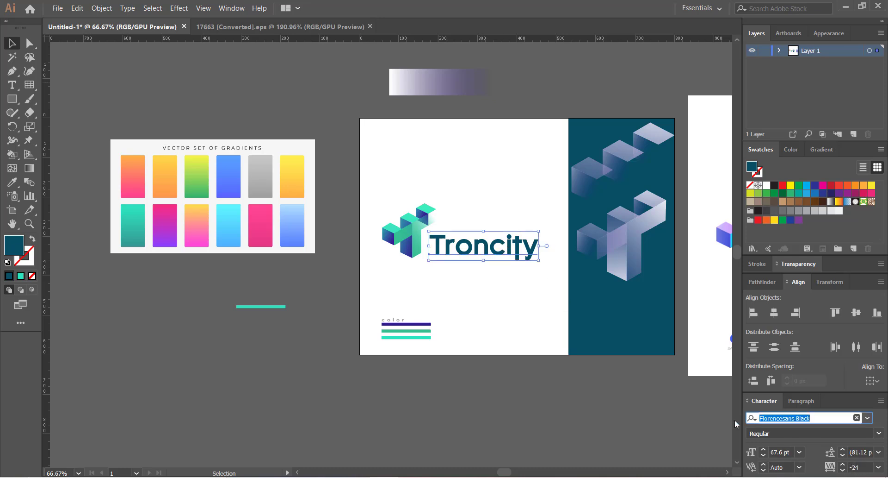
{"action": "left_click", "coordinate": [474, 310]}
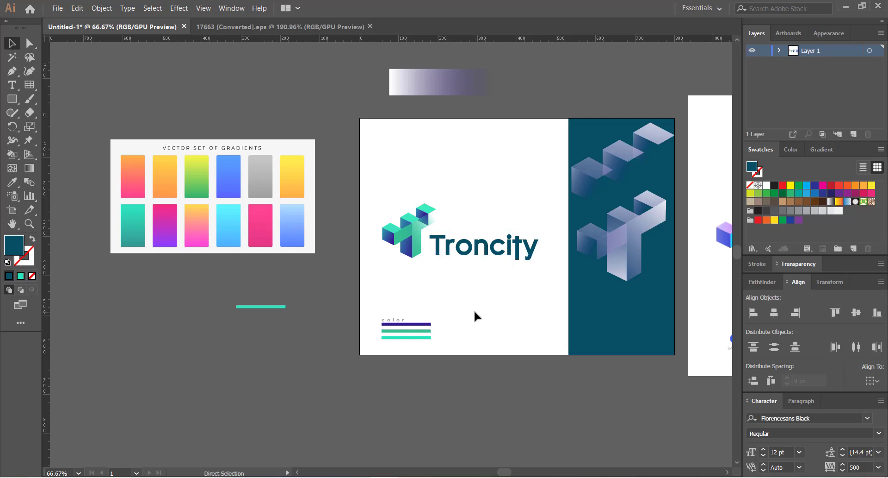
Move the "color" label slightly up to leave more space above the indigo bar.
{"action": "key", "text": "ctrl+plus"}
{"action": "key", "text": "ctrl+plus"}
{"action": "left_click_drag", "start_coordinate": [550, 426], "coordinate": [468, 317]}
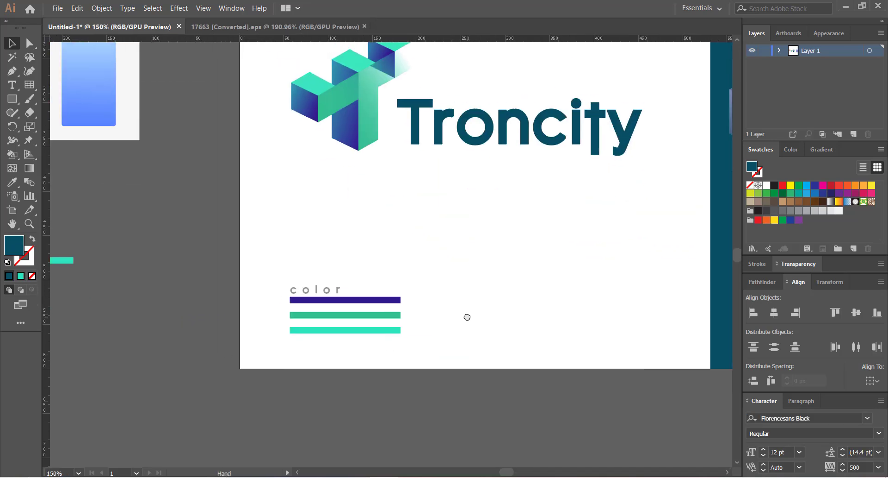
{"action": "left_click", "coordinate": [303, 290]}
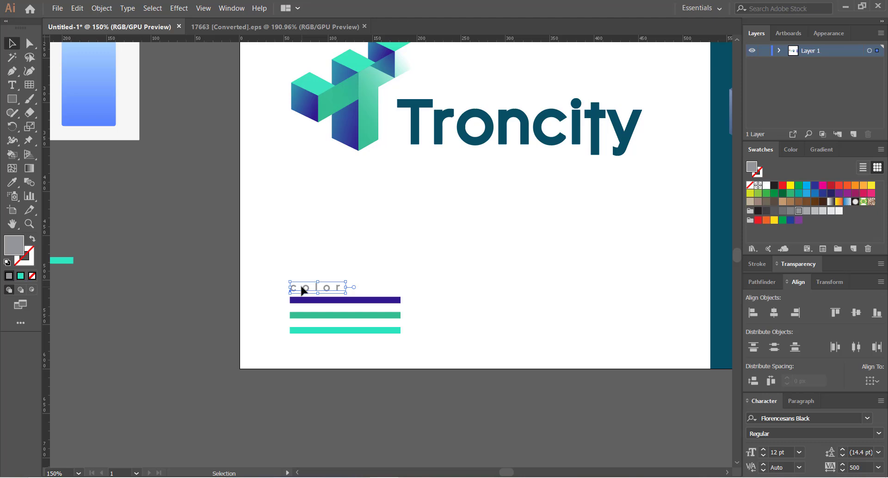
{"action": "left_click_drag", "start_coordinate": [303, 290], "coordinate": [302, 288]}
{"action": "left_click", "coordinate": [323, 264]}
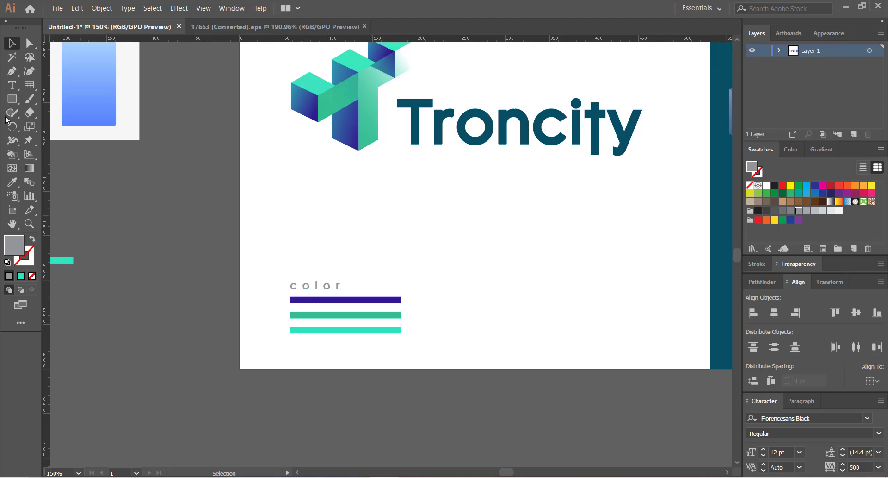
Add the text "TYPO" to the right of the "color" label, below the Troncity wordmark.
{"action": "left_click", "coordinate": [12, 85]}
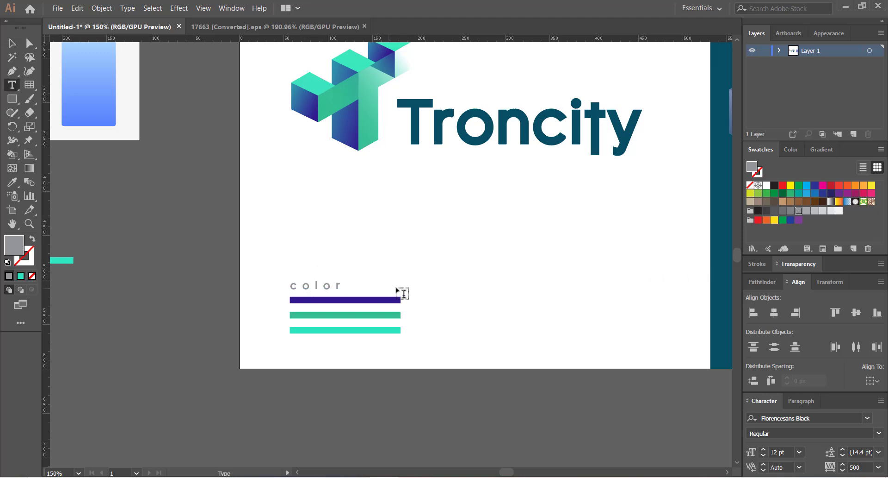
{"action": "left_click", "coordinate": [538, 281]}
{"action": "type", "text": "F"}
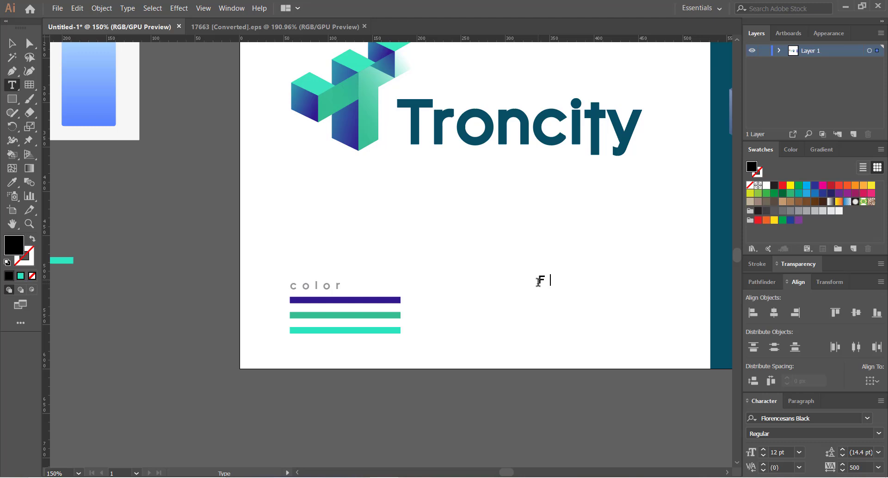
{"action": "key", "text": "BackSpace"}
{"action": "key", "text": "BackSpace"}
{"action": "key", "text": "BackSpace"}
{"action": "type", "text": "typo"}
{"action": "key", "text": "BackSpace"}
{"action": "key", "text": "BackSpace"}
{"action": "key", "text": "BackSpace"}
{"action": "key", "text": "BackSpace"}
{"action": "type", "text": "T"}
{"action": "type", "text": "U"}
{"action": "key", "text": "BackSpace"}
{"action": "type", "text": "YPO"}
{"action": "left_click", "coordinate": [13, 43]}
Copy the grey fill of the "color" label onto the "TYPO" text with the Eyedropper.
{"action": "key", "text": "i"}
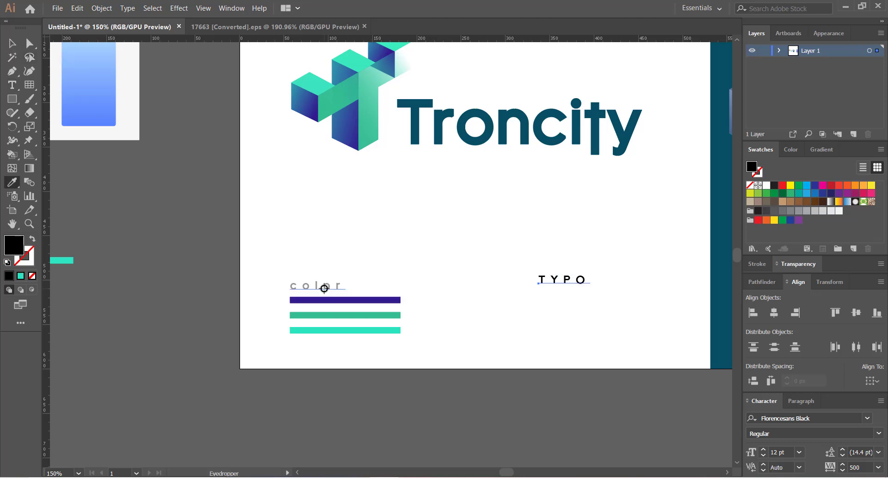
{"action": "left_click", "coordinate": [329, 284]}
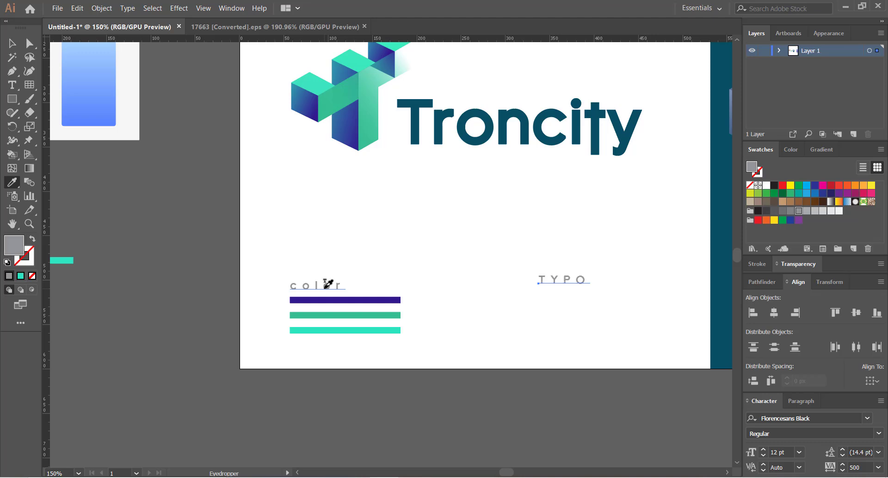
{"action": "key", "text": "v"}
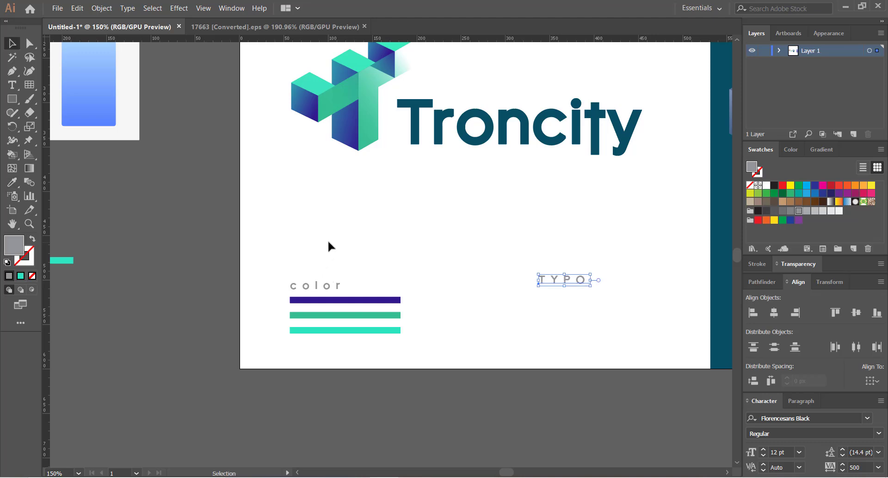
{"action": "left_click", "coordinate": [328, 242]}
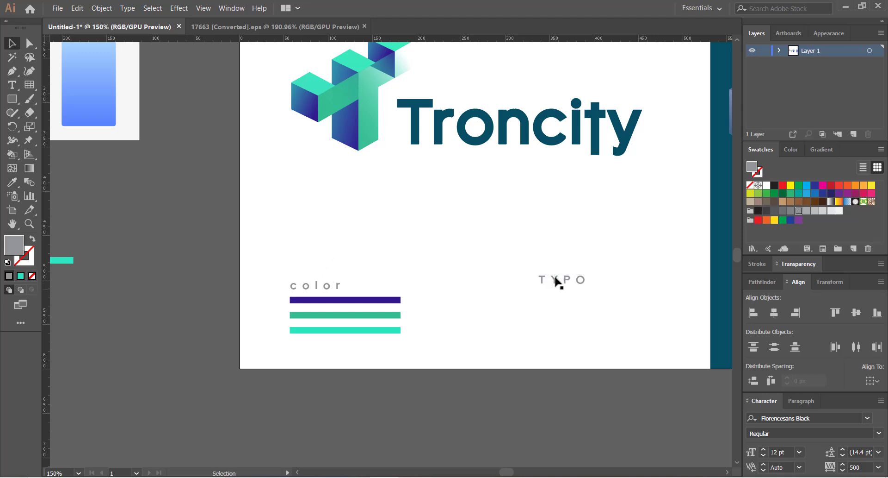
Apply All Caps formatting to the "color" label.
{"action": "left_click", "coordinate": [309, 288]}
{"action": "left_click", "coordinate": [881, 401]}
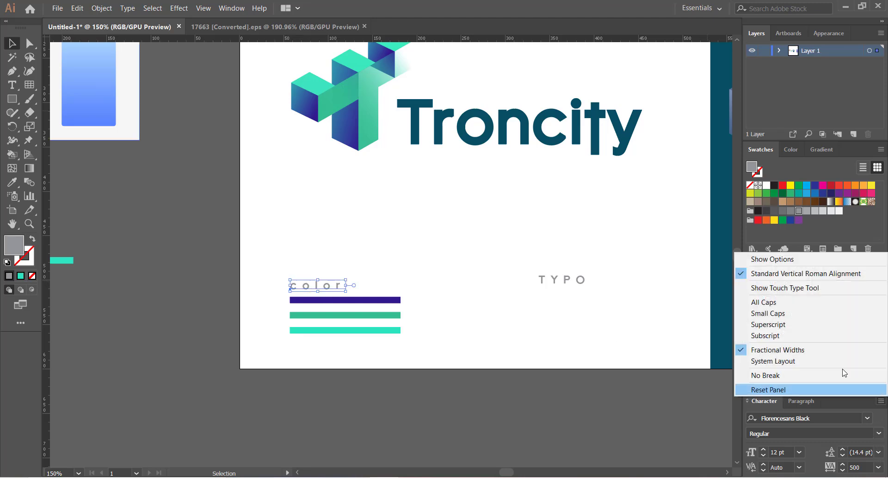
{"action": "left_click", "coordinate": [843, 302]}
{"action": "left_click", "coordinate": [334, 227]}
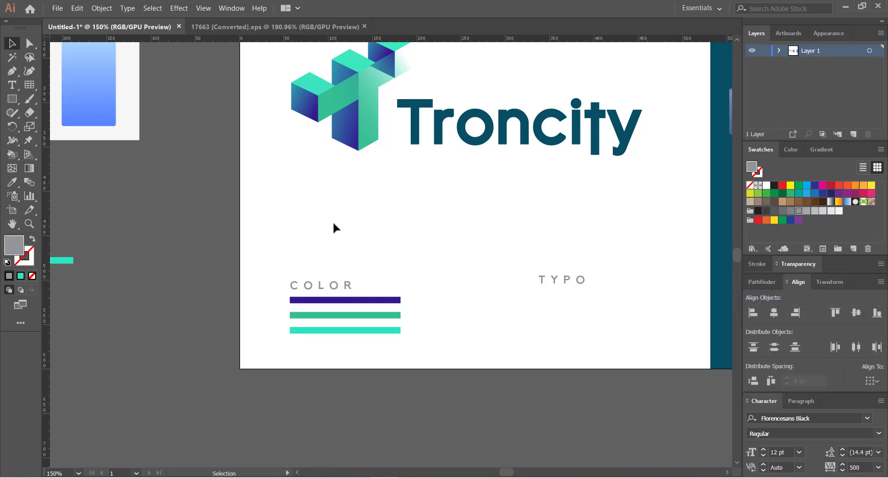
Set the font size of both the "COLOR" and "TYPO" labels to 10 pt.
{"action": "left_click", "coordinate": [341, 286]}
{"action": "left_click", "coordinate": [547, 282], "text": "shift"}
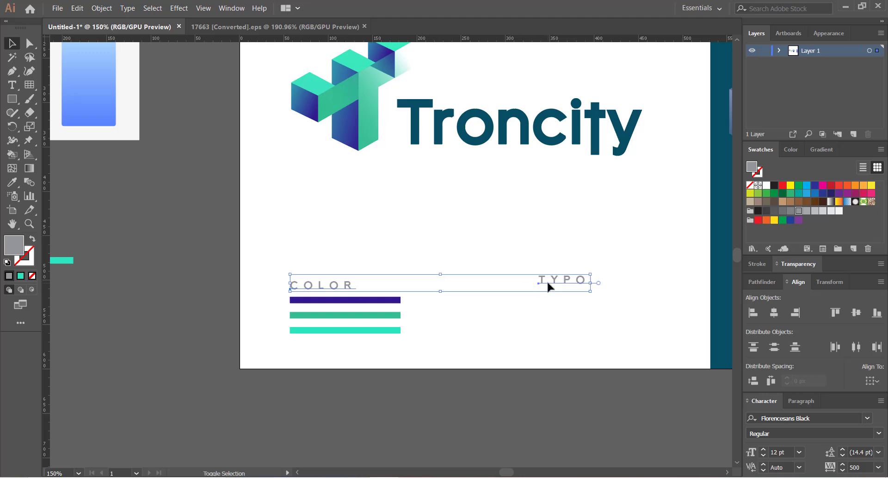
{"action": "left_click", "coordinate": [763, 455]}
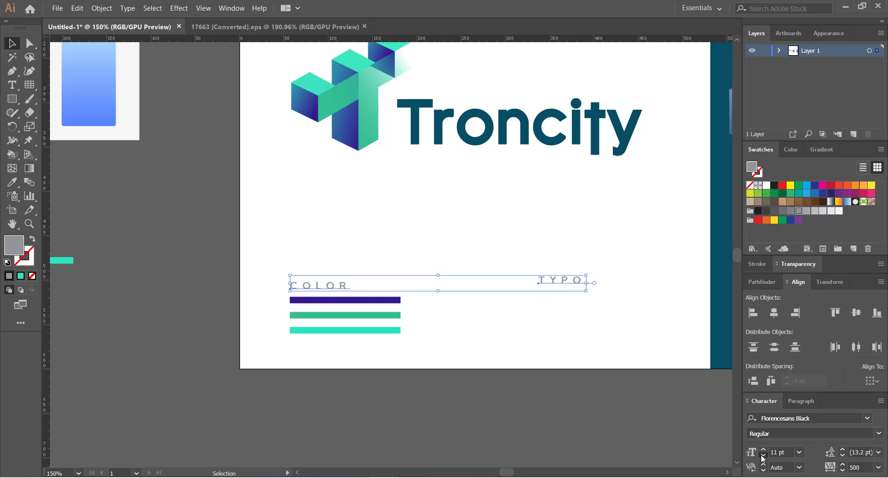
{"action": "left_click", "coordinate": [763, 455]}
{"action": "left_click", "coordinate": [550, 268]}
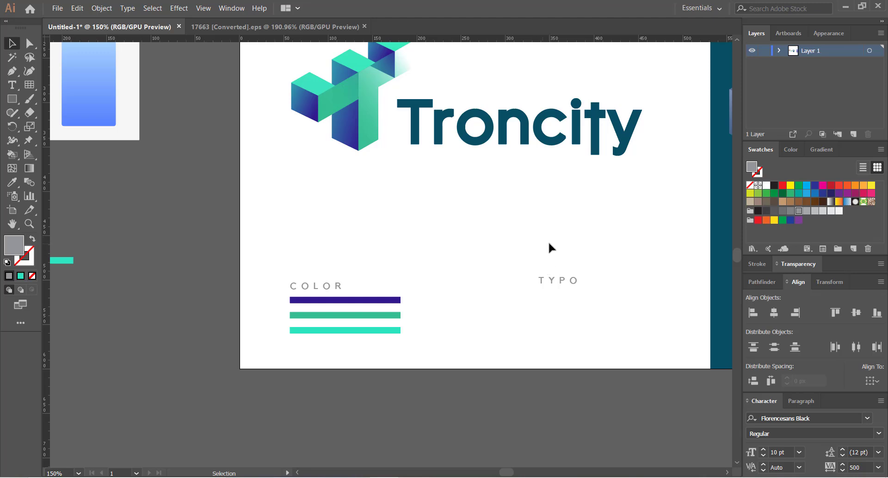
Move the "TYPO" label left, closer to the colour bars.
{"action": "left_click_drag", "start_coordinate": [550, 244], "coordinate": [502, 248]}
{"action": "left_click_drag", "start_coordinate": [493, 289], "coordinate": [441, 295]}
{"action": "left_click", "coordinate": [371, 299]}
Add the text "FLORENCESANS BLACK" directly beneath the "TYPO" label.
{"action": "left_click", "coordinate": [12, 85]}
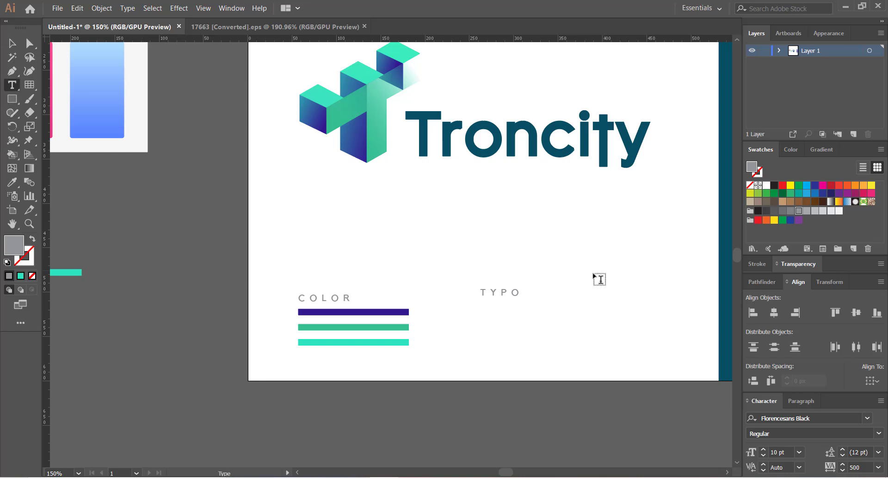
{"action": "left_click", "coordinate": [483, 308]}
{"action": "key", "text": "ctrl"}
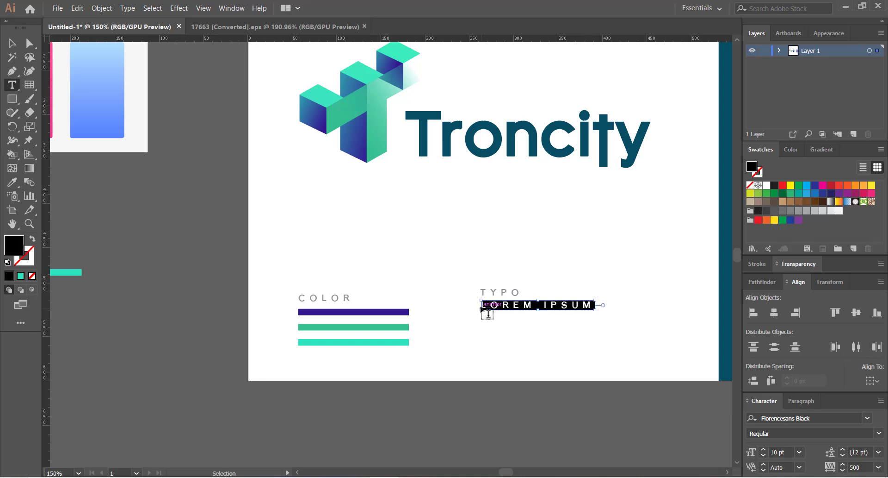
{"action": "type", "text": "FLORENCESANS BLACK"}
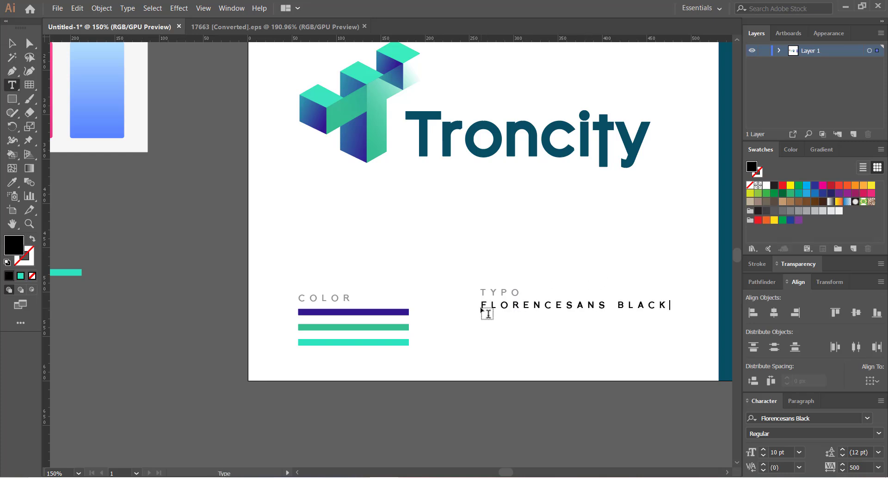
{"action": "left_click", "coordinate": [13, 45]}
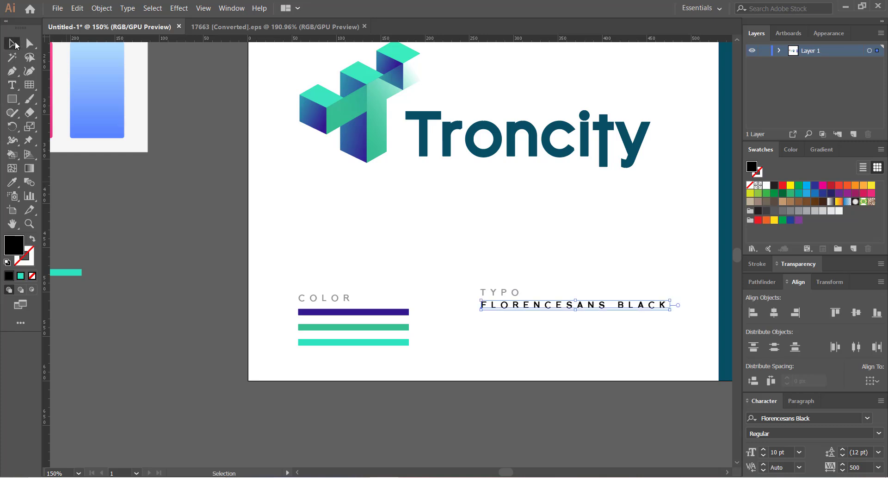
Set the tracking of the "FLORENCESANS BLACK" text to 0.
{"action": "left_click", "coordinate": [878, 467]}
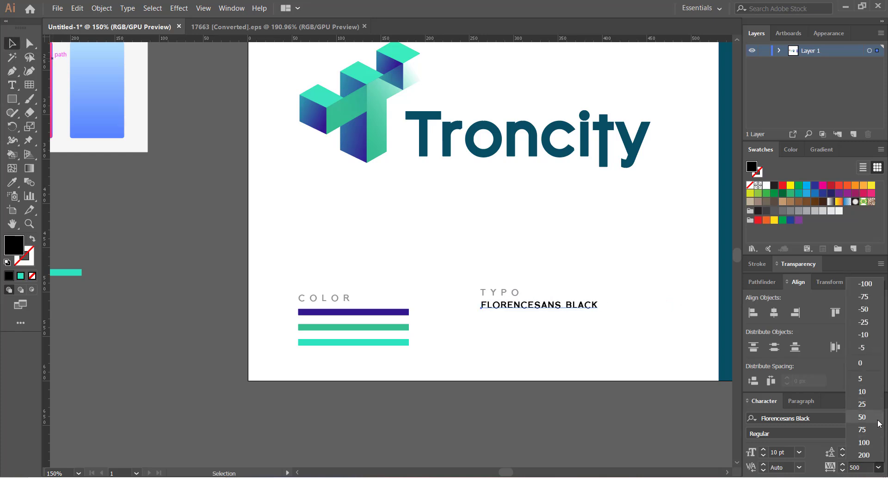
{"action": "left_click", "coordinate": [865, 364]}
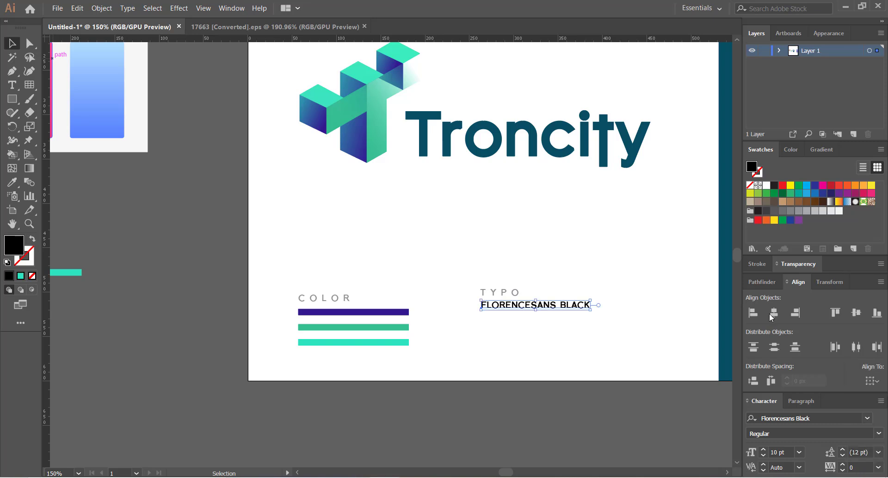
{"action": "left_click", "coordinate": [629, 267]}
{"action": "key", "text": "space"}
{"action": "left_click_drag", "start_coordinate": [631, 263], "coordinate": [615, 274]}
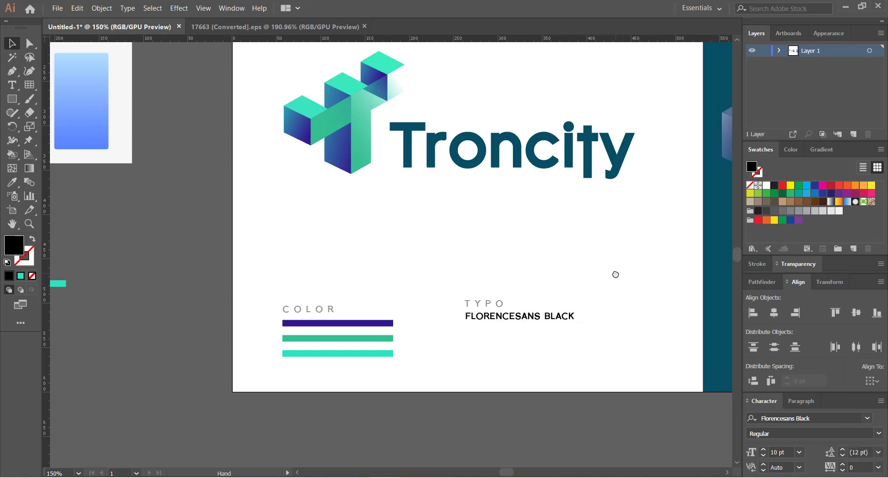
Set the font size of the "FLORENCESANS BLACK" text to 8 pt.
{"action": "left_click", "coordinate": [528, 319]}
{"action": "left_click", "coordinate": [765, 455]}
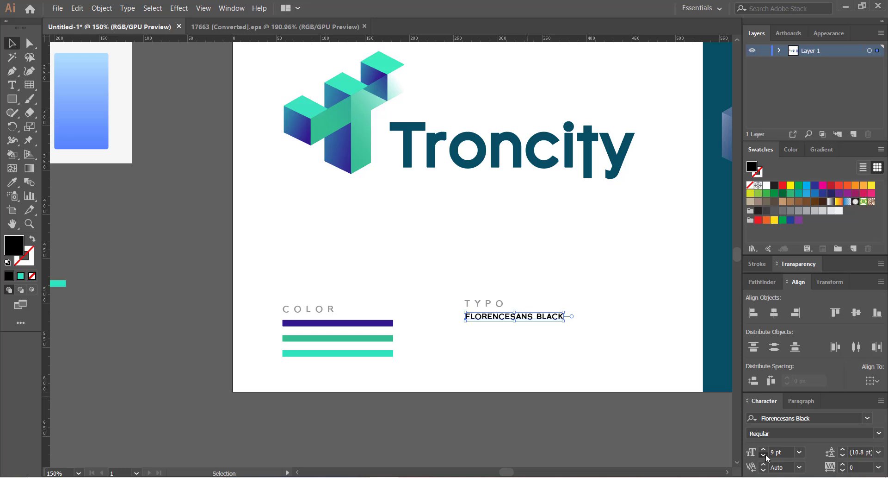
{"action": "left_click", "coordinate": [766, 455]}
{"action": "left_click", "coordinate": [766, 454]}
{"action": "left_click", "coordinate": [509, 354]}
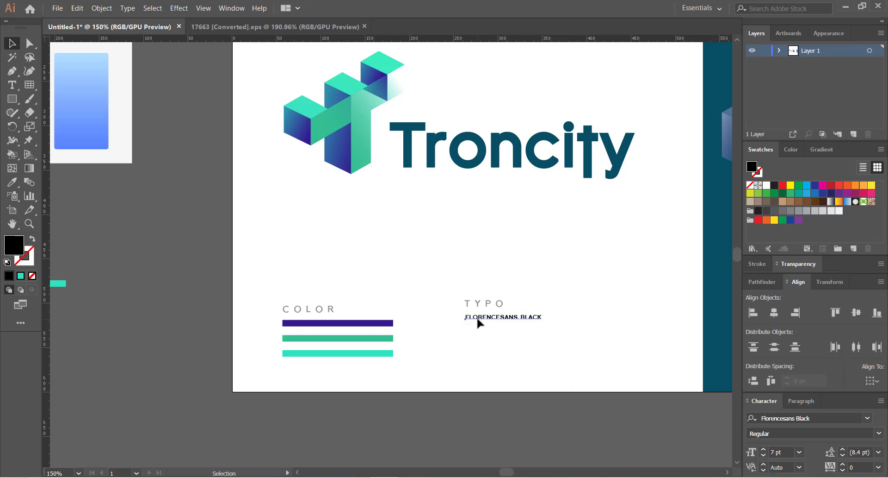
{"action": "left_click", "coordinate": [478, 318]}
{"action": "left_click", "coordinate": [764, 454]}
{"action": "left_click", "coordinate": [663, 323]}
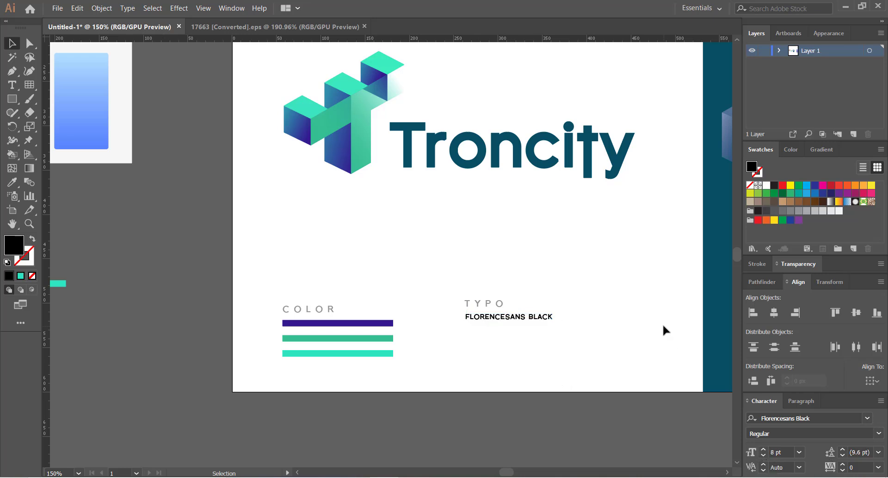
Recolour the "FLORENCESANS BLACK" text with a light grey swatch, slightly lighter than the "TYPO" label.
{"action": "key", "text": "ctrl+minus"}
{"action": "key", "text": "ctrl+minus"}
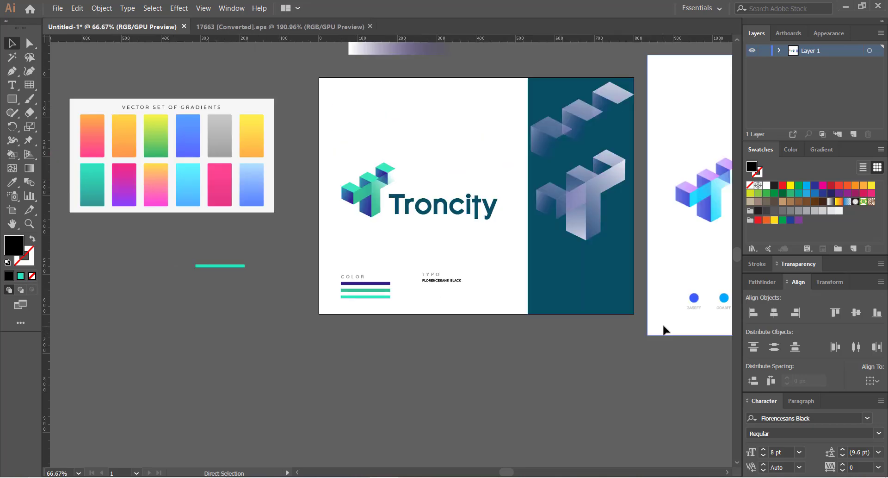
{"action": "key", "text": "ctrl+plus"}
{"action": "key", "text": "ctrl+plus"}
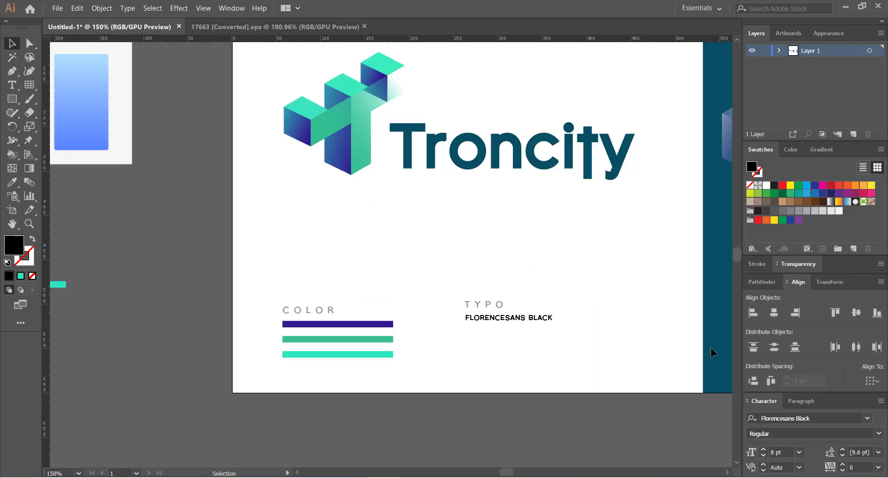
{"action": "key", "text": "space"}
{"action": "left_click_drag", "start_coordinate": [550, 364], "coordinate": [577, 359]}
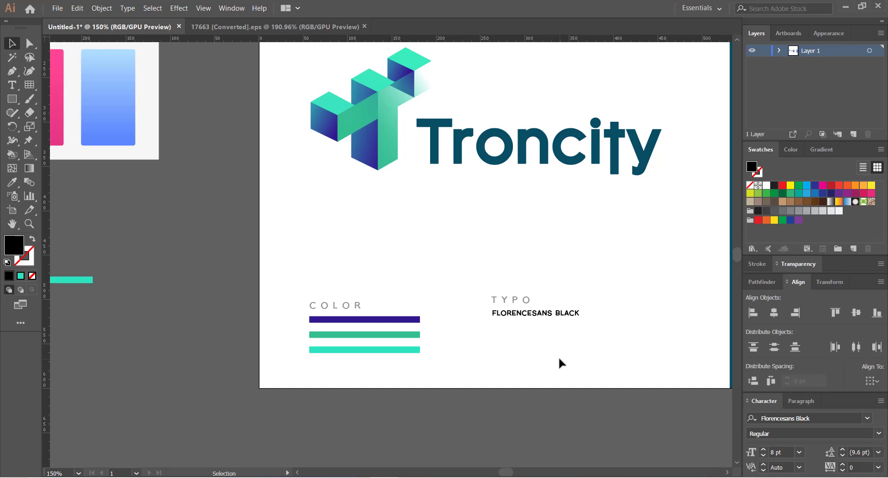
{"action": "left_click_drag", "start_coordinate": [559, 357], "coordinate": [521, 362]}
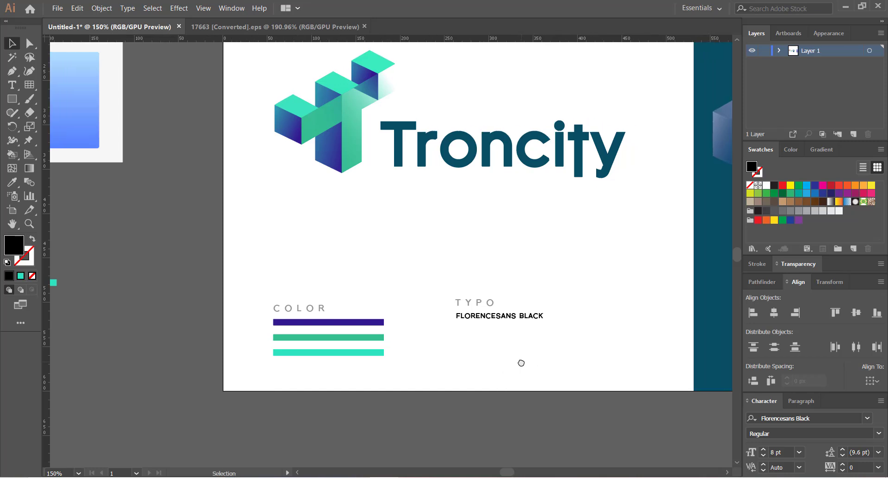
{"action": "left_click", "coordinate": [494, 319]}
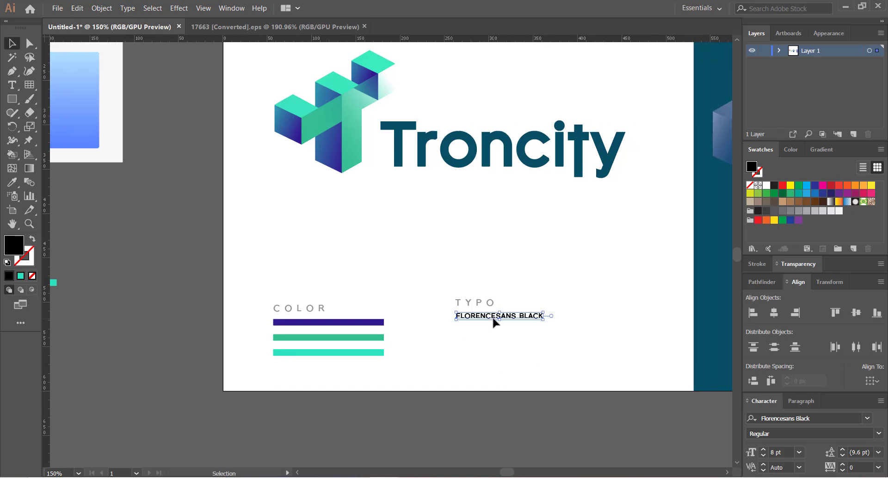
{"action": "key", "text": "i"}
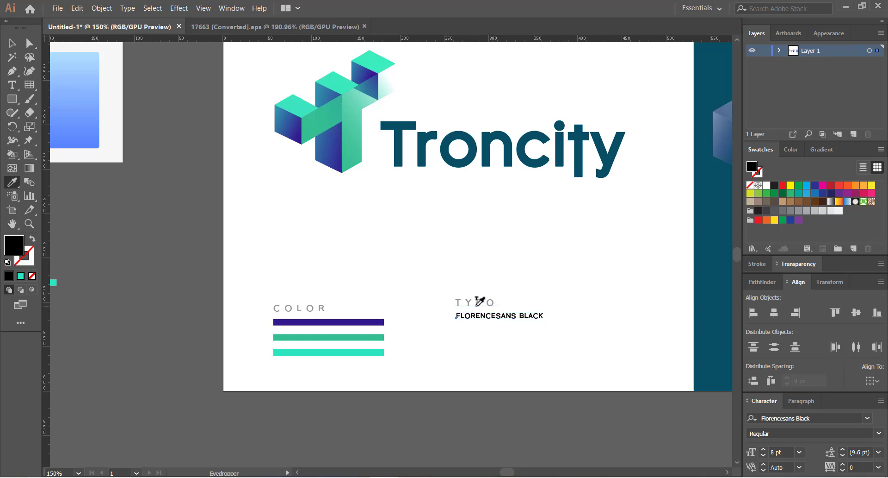
{"action": "left_click", "coordinate": [823, 211]}
{"action": "key", "text": "v"}
{"action": "left_click", "coordinate": [599, 254]}
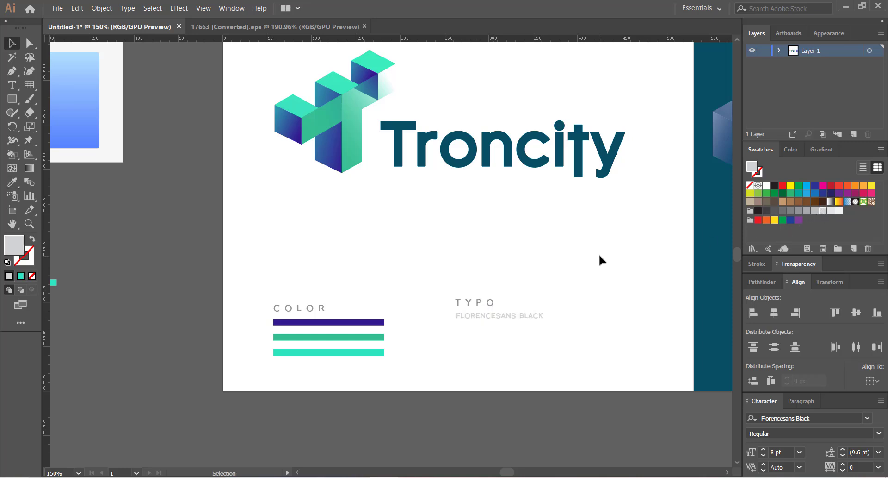
{"action": "left_click", "coordinate": [517, 319]}
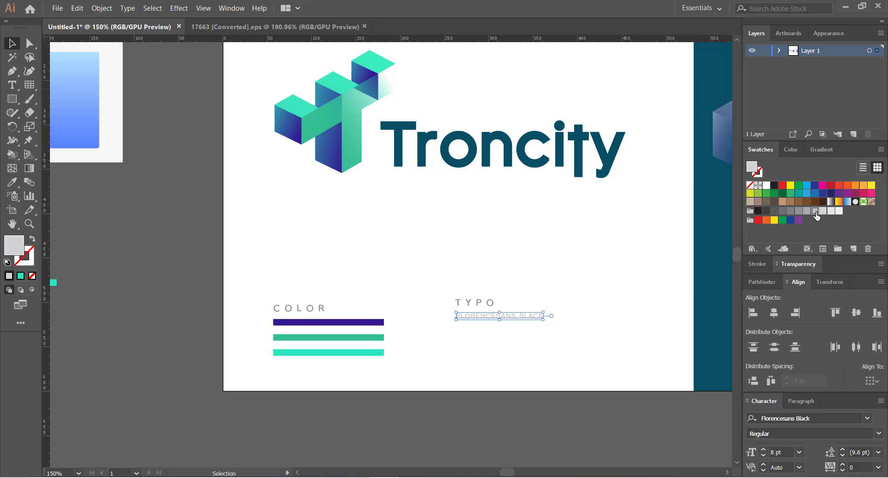
{"action": "left_click", "coordinate": [495, 257]}
Align the "COLOR" and "TYPO" labels to each other by their vertical centres.
{"action": "key", "text": "space"}
{"action": "left_click_drag", "start_coordinate": [535, 264], "coordinate": [521, 260]}
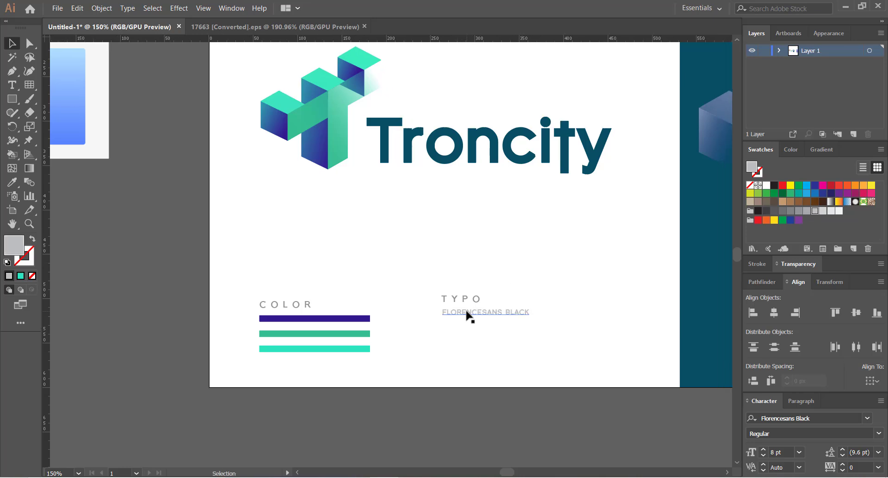
{"action": "left_click", "coordinate": [461, 300]}
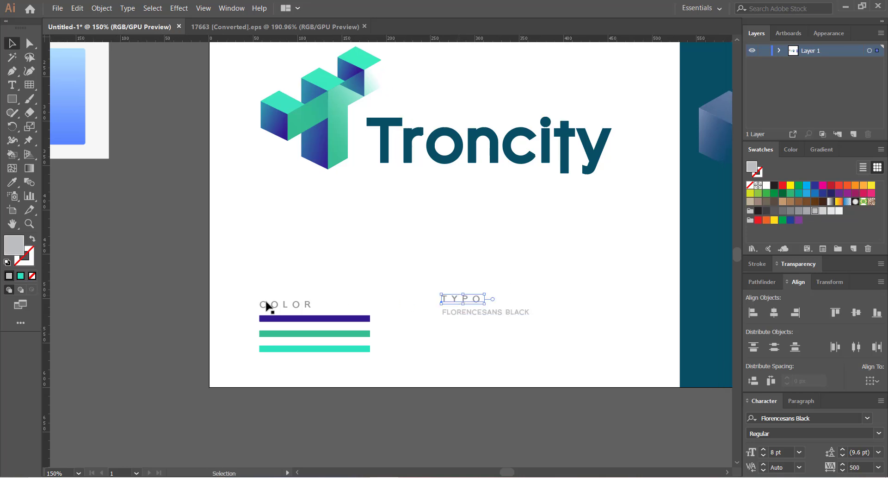
{"action": "left_click", "coordinate": [294, 306], "text": "shift"}
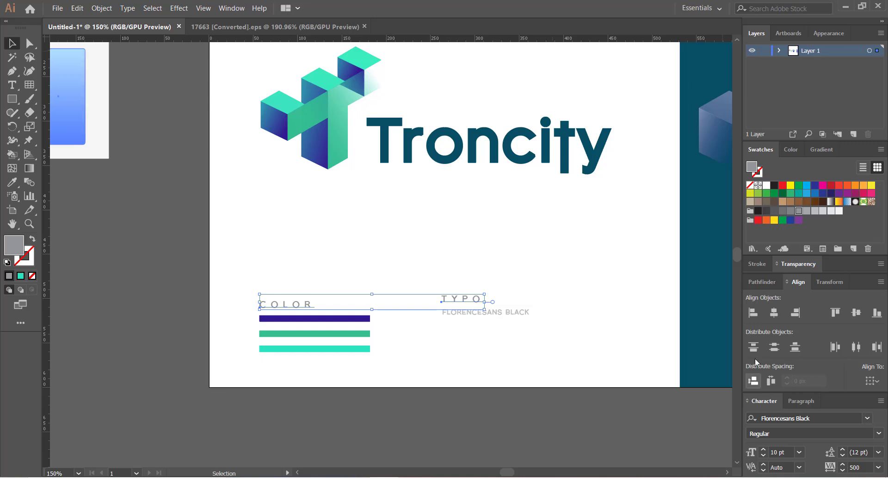
{"action": "left_click", "coordinate": [856, 313]}
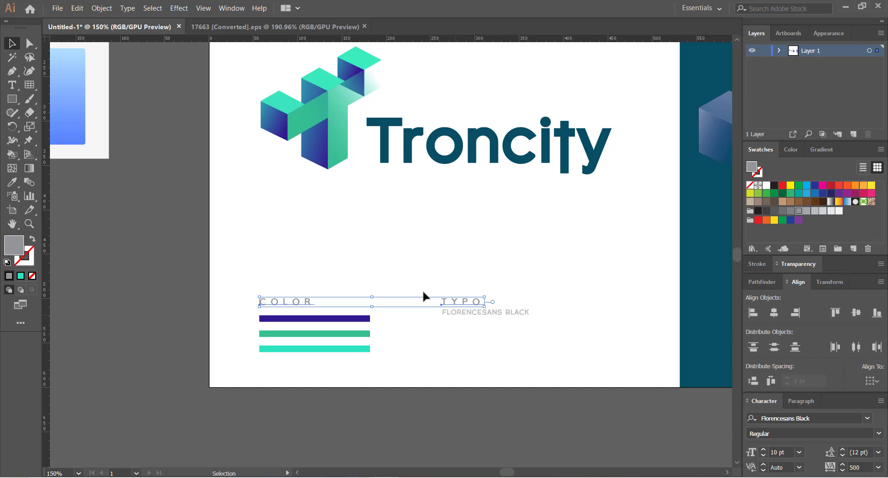
{"action": "left_click", "coordinate": [412, 266]}
Add a lorem ipsum paragraph text box beneath "FLORENCESANS BLACK", nearly reaching the teal panel, with the font size at 6 pt.
{"action": "left_click", "coordinate": [451, 313]}
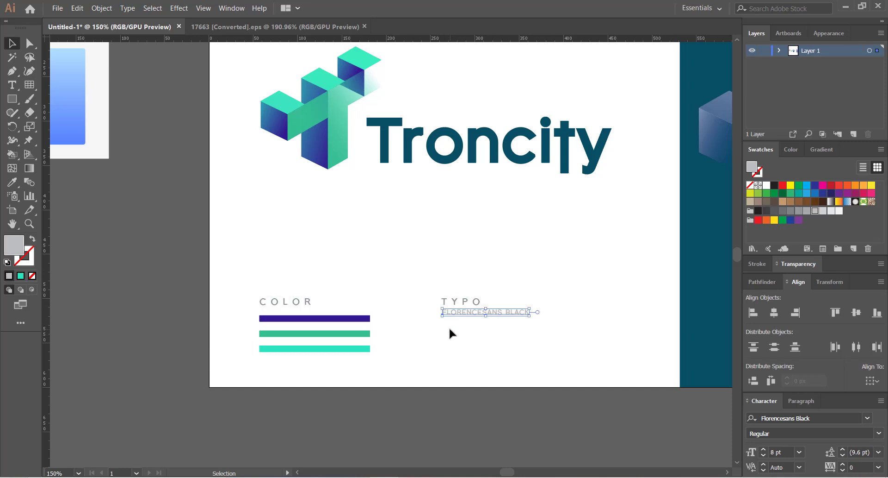
{"action": "left_click", "coordinate": [449, 326]}
{"action": "key", "text": "t"}
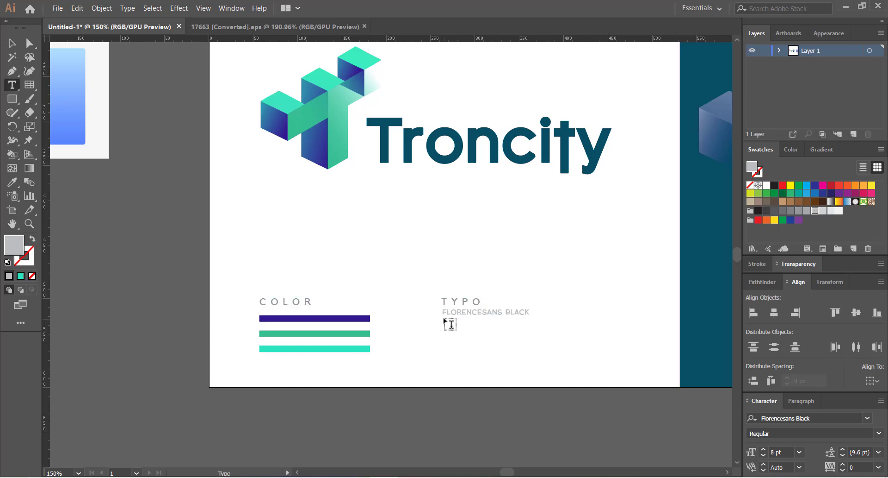
{"action": "left_click_drag", "start_coordinate": [444, 318], "coordinate": [677, 384]}
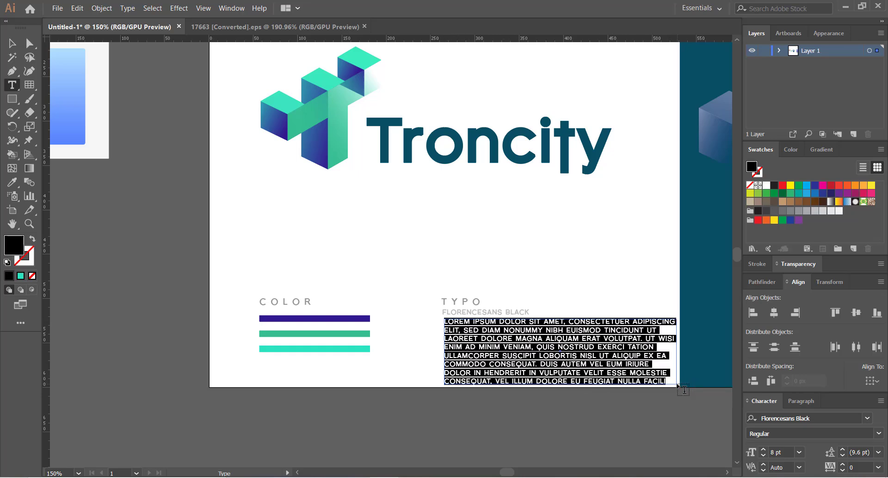
{"action": "left_click", "coordinate": [764, 456]}
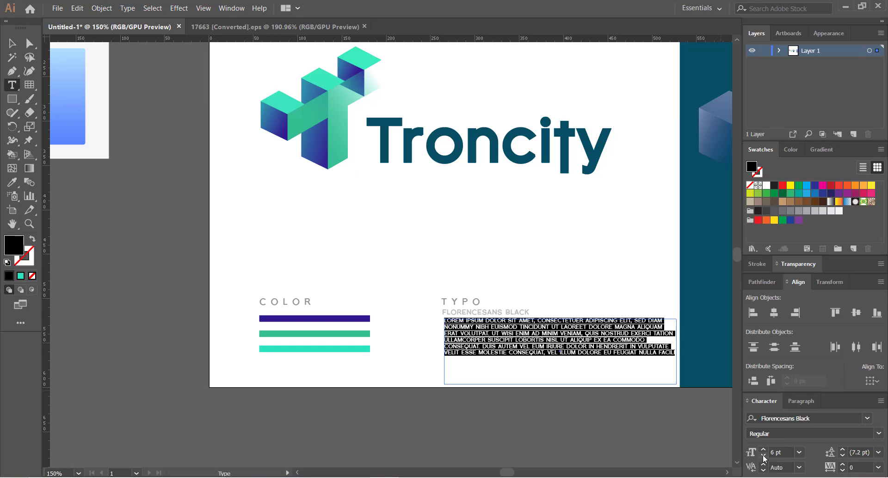
{"action": "left_click", "coordinate": [12, 43]}
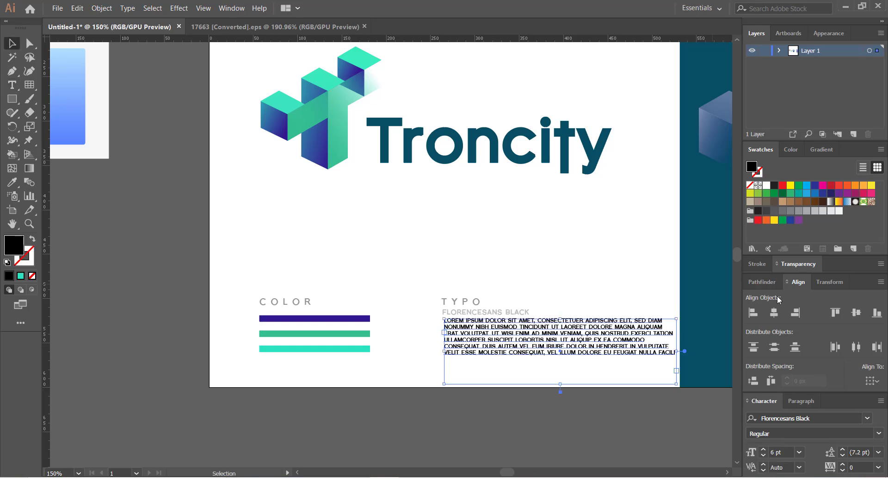
Recolour the lorem ipsum paragraph with a grey swatch one shade lighter than the "FLORENCESANS BLACK" text.
{"action": "left_click", "coordinate": [758, 264]}
{"action": "left_click", "coordinate": [823, 202]}
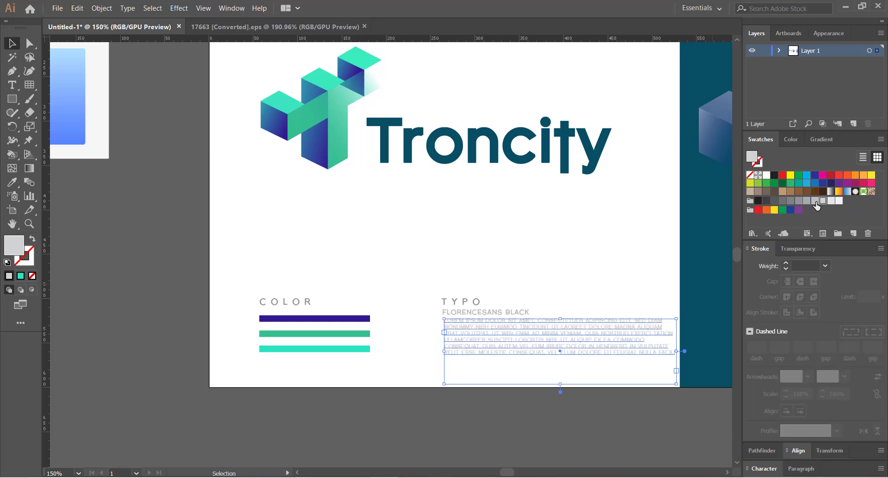
{"action": "left_click", "coordinate": [815, 200]}
{"action": "left_click", "coordinate": [503, 209]}
{"action": "left_click", "coordinate": [567, 324]}
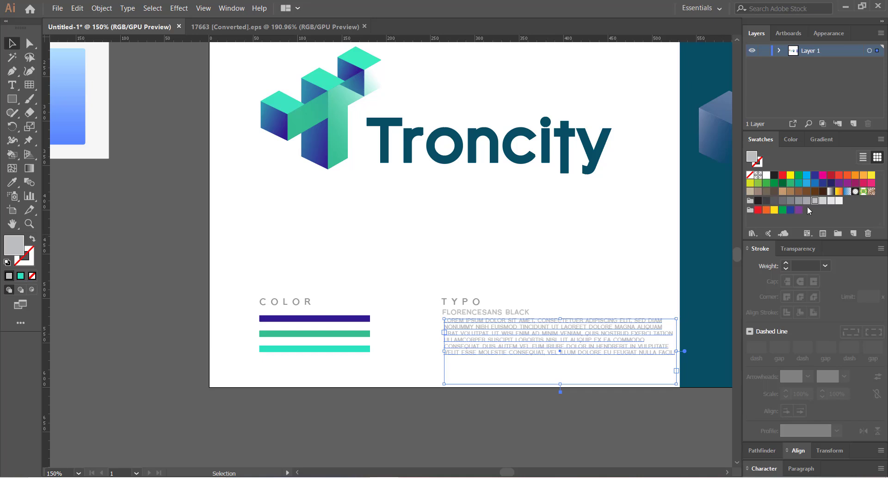
{"action": "left_click", "coordinate": [824, 202]}
{"action": "left_click", "coordinate": [570, 243]}
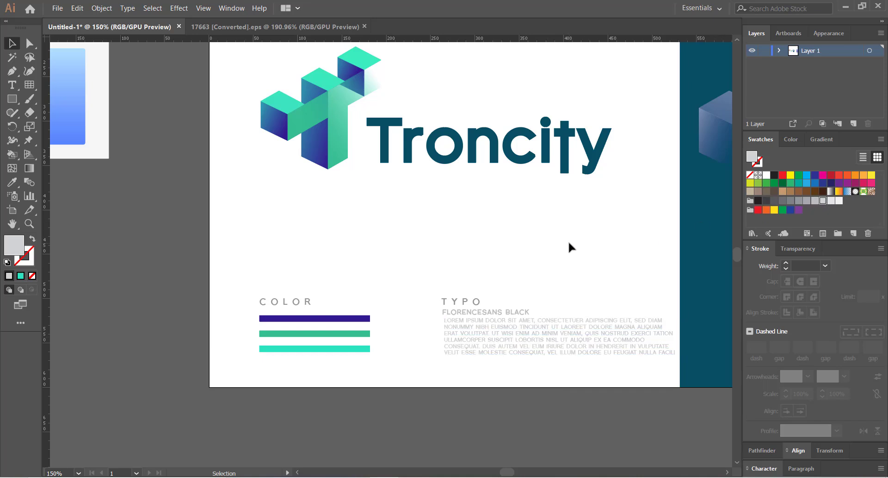
Turn off All Caps for the lorem ipsum paragraph.
{"action": "left_click", "coordinate": [584, 343]}
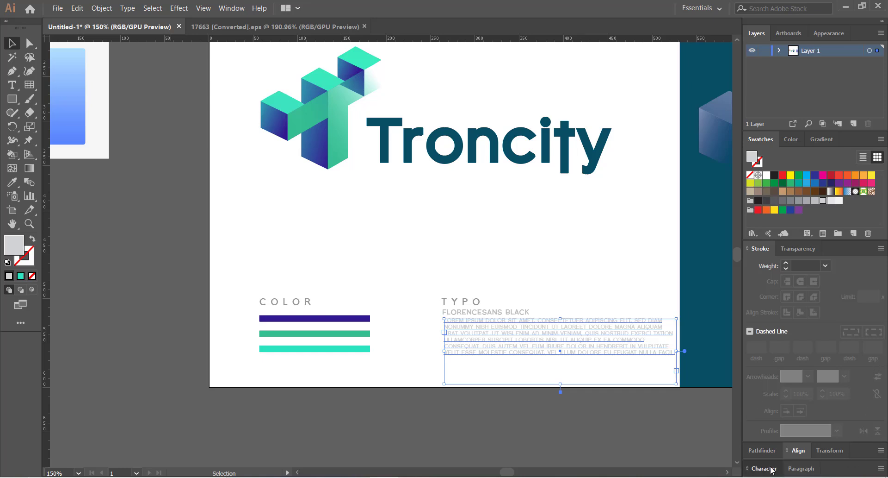
{"action": "left_click", "coordinate": [754, 469]}
{"action": "left_click", "coordinate": [881, 316]}
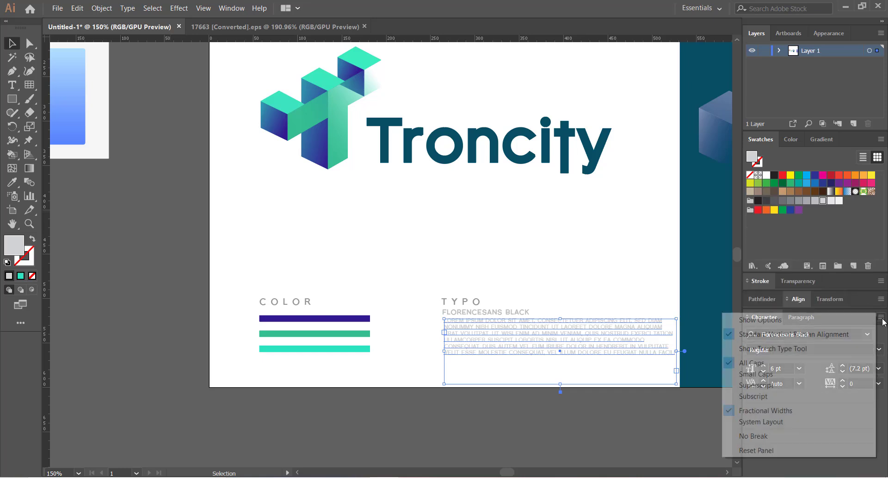
{"action": "left_click", "coordinate": [752, 362]}
{"action": "left_click", "coordinate": [510, 237]}
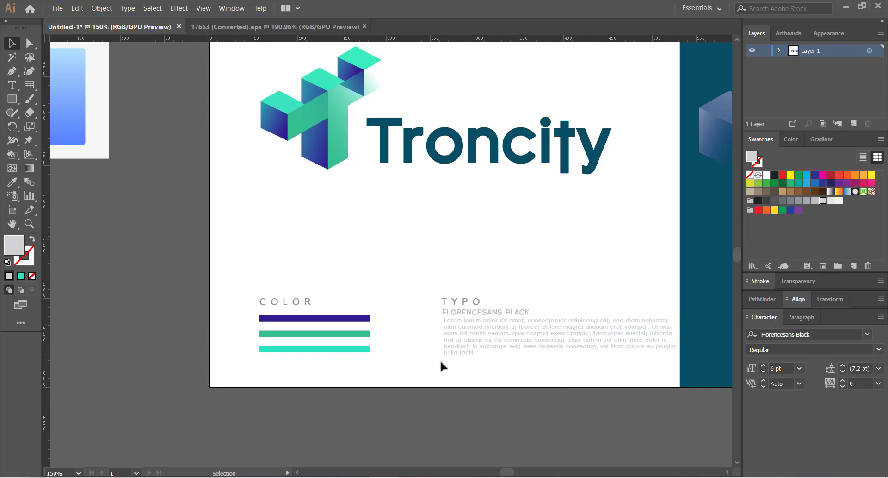
{"action": "key", "text": "t"}
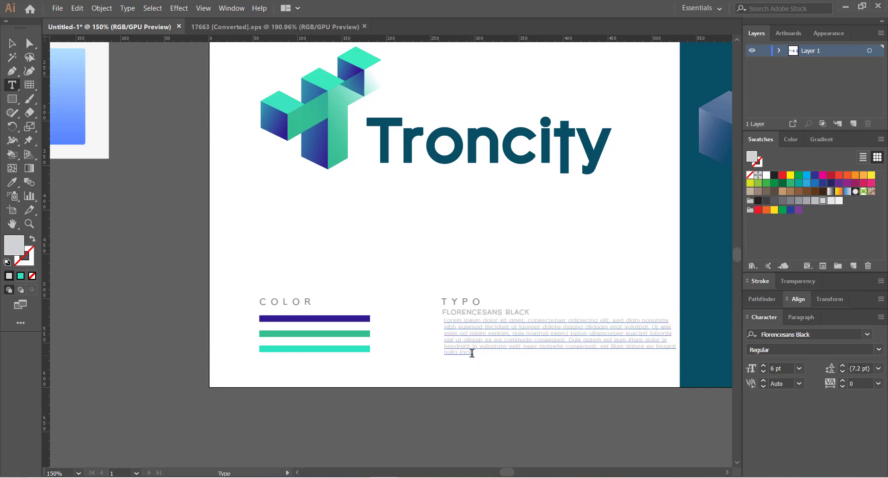
{"action": "left_click", "coordinate": [474, 353]}
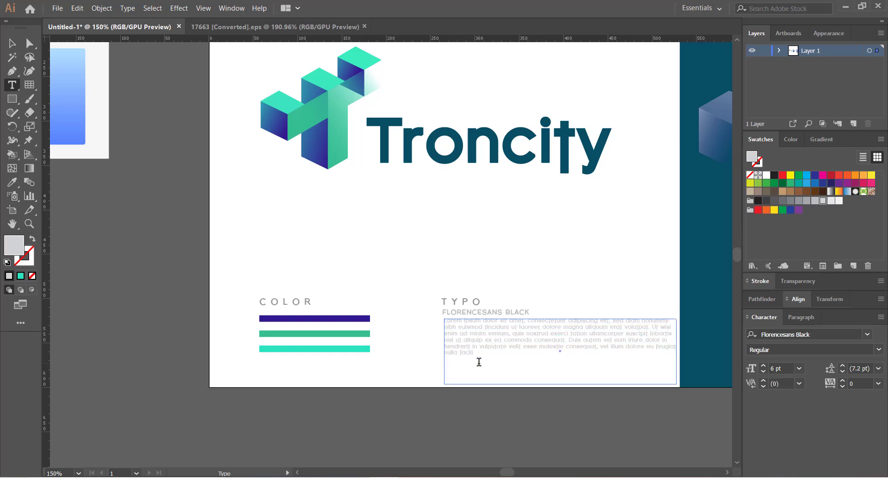
{"action": "key", "text": "Escape"}
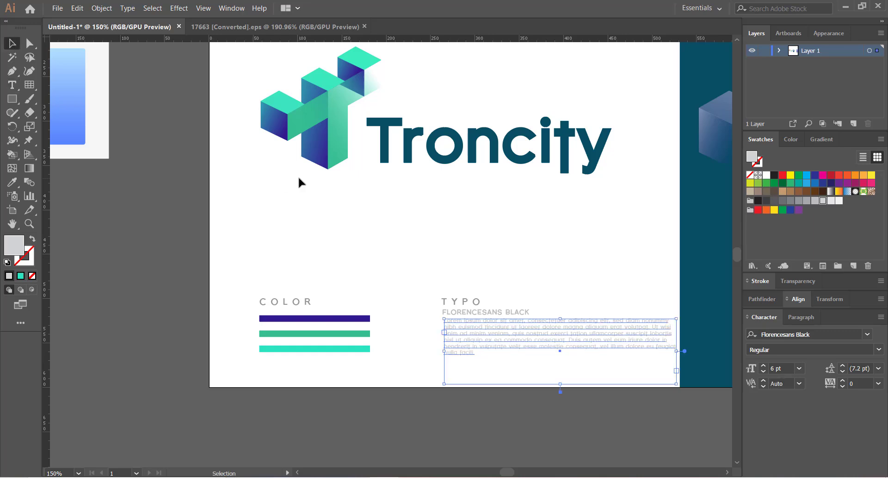
{"action": "left_click", "coordinate": [299, 178]}
Examine the overall presentation layout, including the logo lockup, colour bars, typography block and teal icon panel.
{"action": "key", "text": "ctrl+minus"}
{"action": "key", "text": "ctrl+minus"}
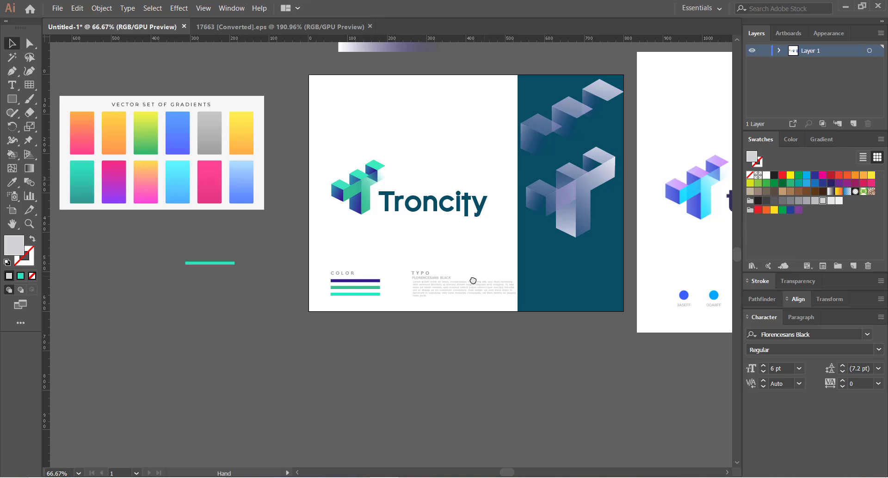
{"action": "left_click_drag", "start_coordinate": [469, 282], "coordinate": [408, 335]}
{"action": "left_click_drag", "start_coordinate": [253, 196], "coordinate": [410, 304]}
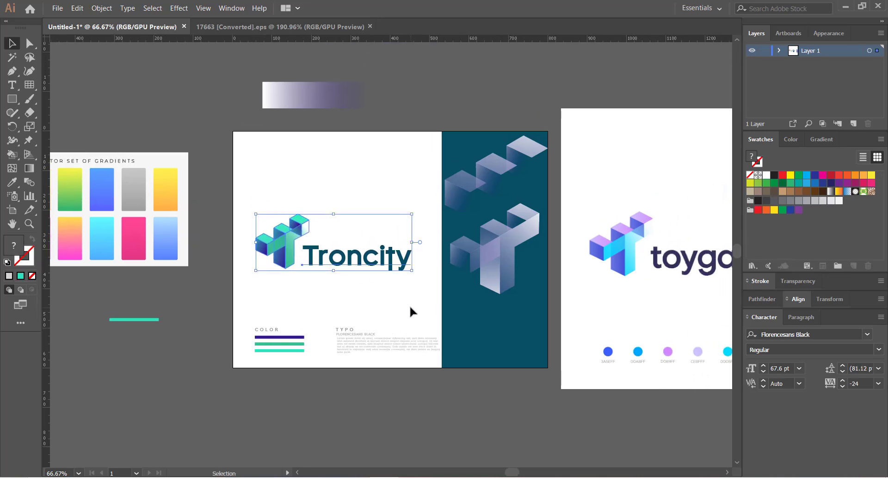
{"action": "left_click", "coordinate": [410, 305]}
{"action": "left_click_drag", "start_coordinate": [320, 295], "coordinate": [363, 297]}
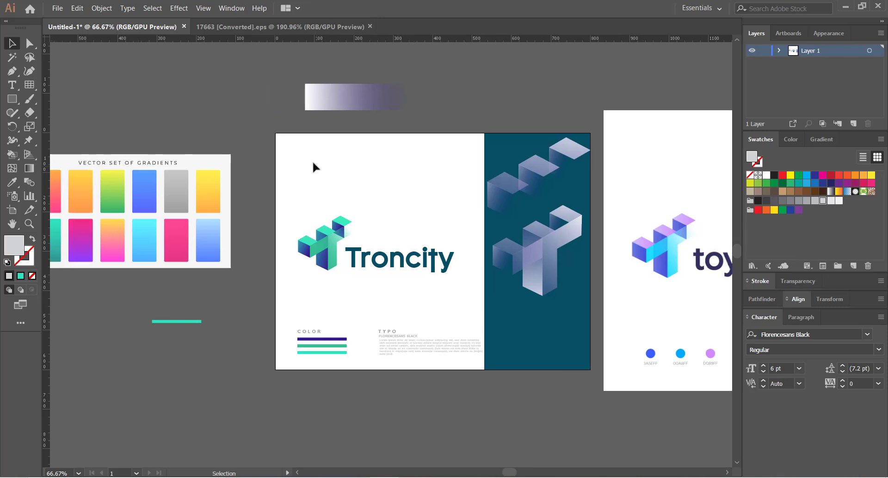
{"action": "left_click_drag", "start_coordinate": [304, 155], "coordinate": [462, 310]}
{"action": "left_click", "coordinate": [393, 305]}
{"action": "left_click_drag", "start_coordinate": [307, 322], "coordinate": [329, 323]}
{"action": "left_click_drag", "start_coordinate": [312, 147], "coordinate": [556, 361]}
{"action": "left_click", "coordinate": [306, 176]}
{"action": "left_click_drag", "start_coordinate": [318, 161], "coordinate": [575, 324]}
{"action": "left_click", "coordinate": [298, 178]}
{"action": "left_click_drag", "start_coordinate": [318, 168], "coordinate": [488, 307]}
{"action": "left_click", "coordinate": [434, 309]}
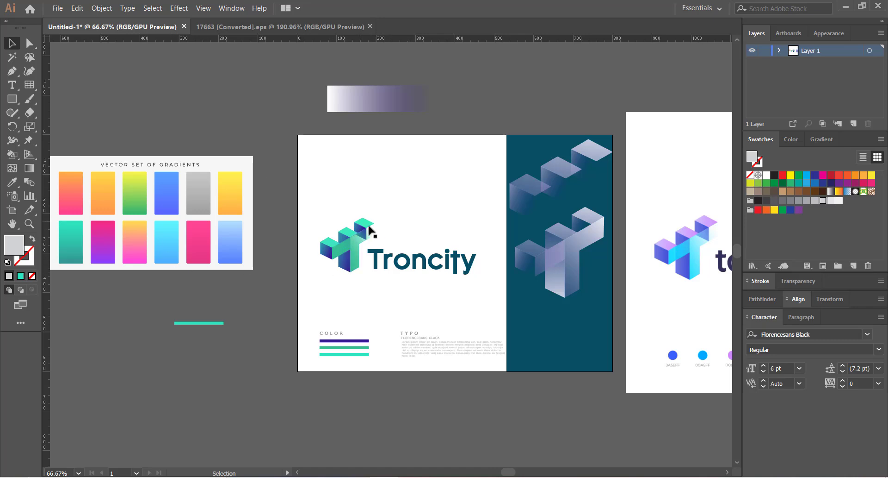
{"action": "left_click_drag", "start_coordinate": [314, 197], "coordinate": [361, 281]}
{"action": "left_click", "coordinate": [373, 186]}
{"action": "left_click_drag", "start_coordinate": [339, 220], "coordinate": [353, 234]}
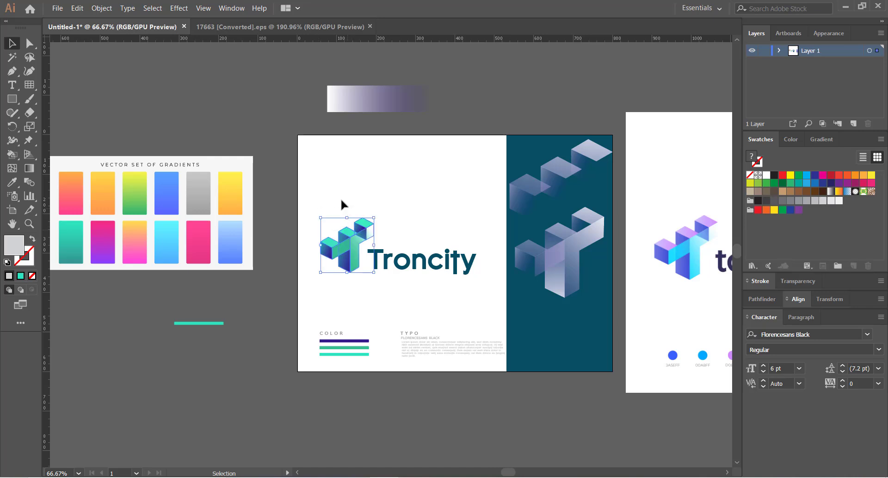
{"action": "left_click", "coordinate": [341, 201]}
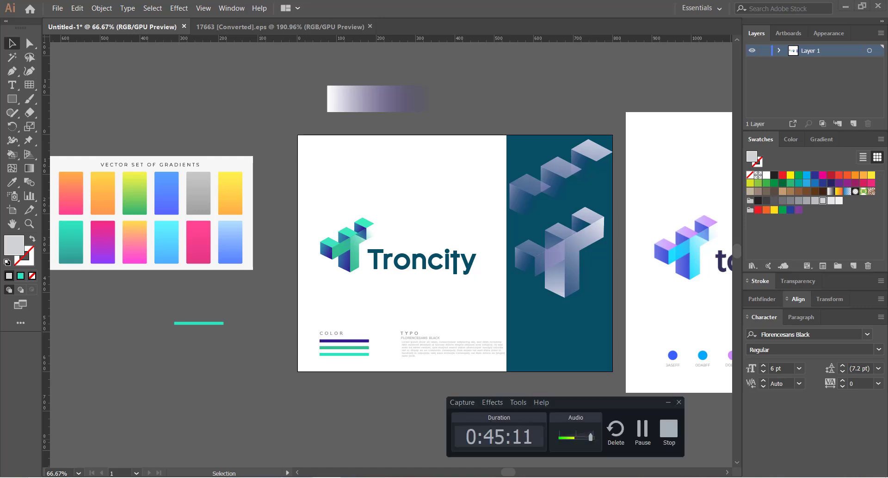
Delete the Troncity logo, icon artwork, colour bars, typography block, grey gradient strip and toygator reference, keeping the locked teal panel.
{"action": "left_click_drag", "start_coordinate": [416, 263], "coordinate": [445, 250]}
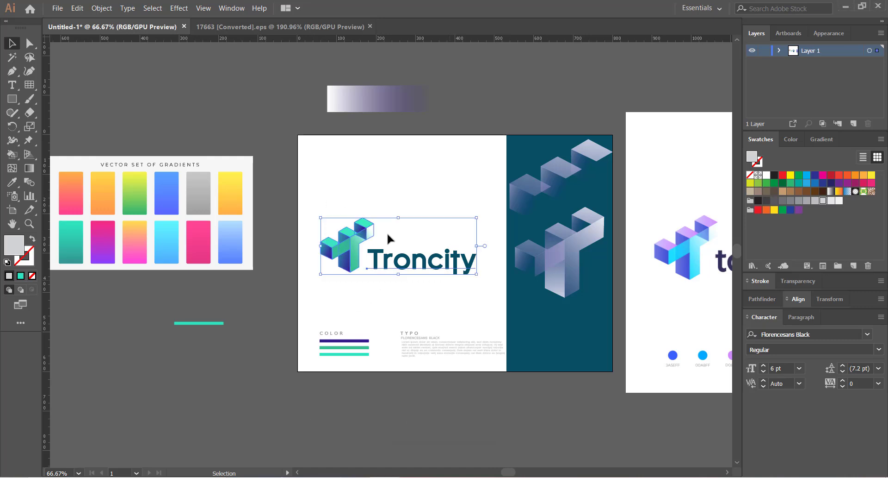
{"action": "left_click", "coordinate": [351, 157]}
{"action": "scroll", "coordinate": [412, 208], "scroll_direction": "right", "scroll_amount": 3}
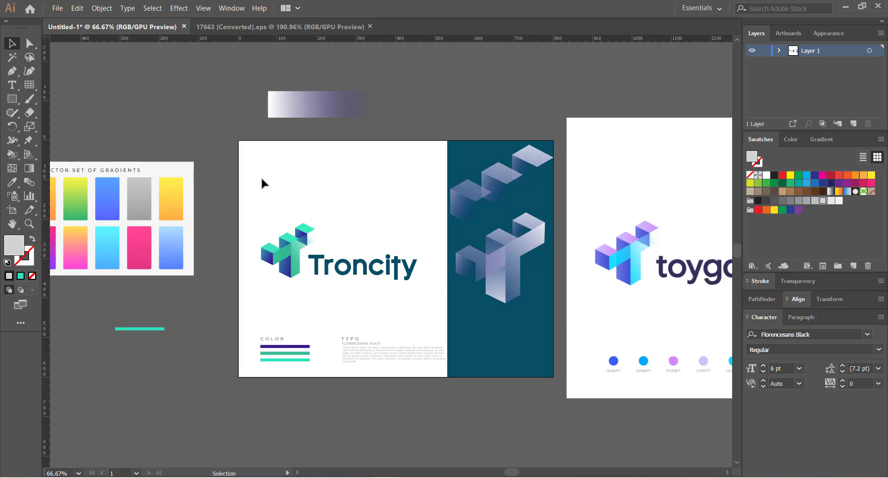
{"action": "left_click_drag", "start_coordinate": [245, 96], "coordinate": [661, 399]}
{"action": "key", "text": "Delete"}
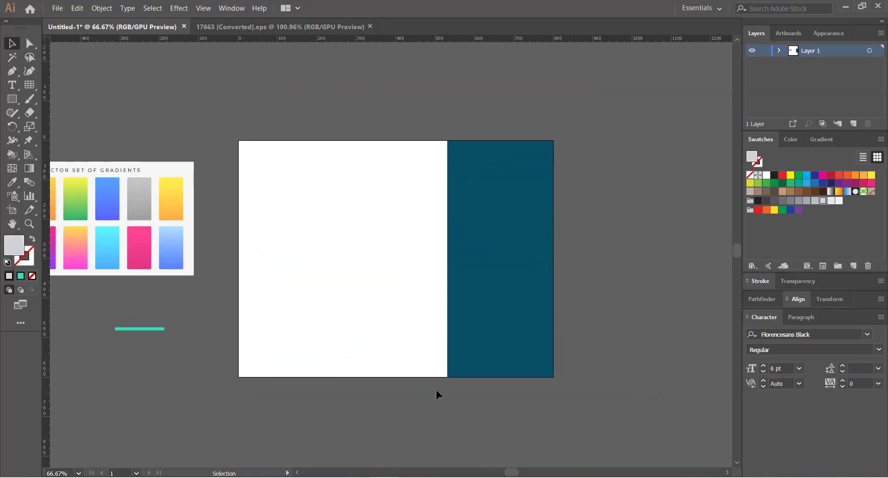
Switch to File Explorer and open the Modern logo folder inside E:\Ai\Learning logo.
{"action": "left_click", "coordinate": [384, 477]}
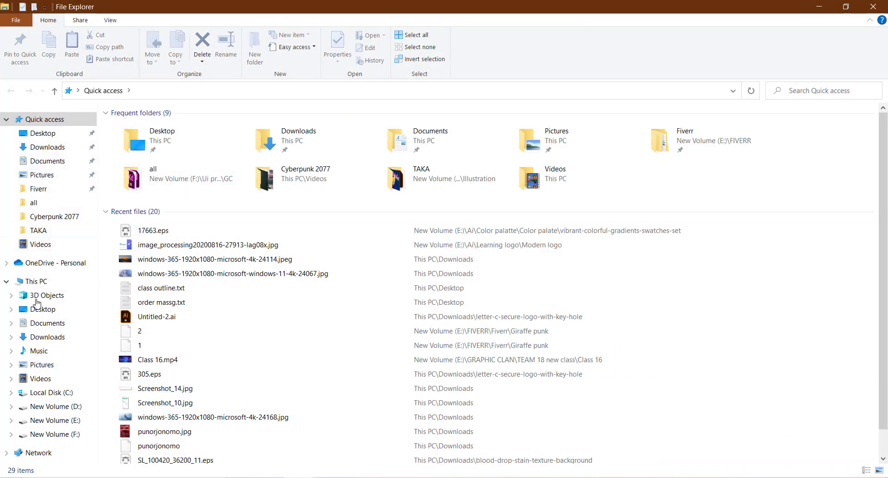
{"action": "left_click", "coordinate": [69, 421]}
{"action": "double_click", "coordinate": [132, 133]}
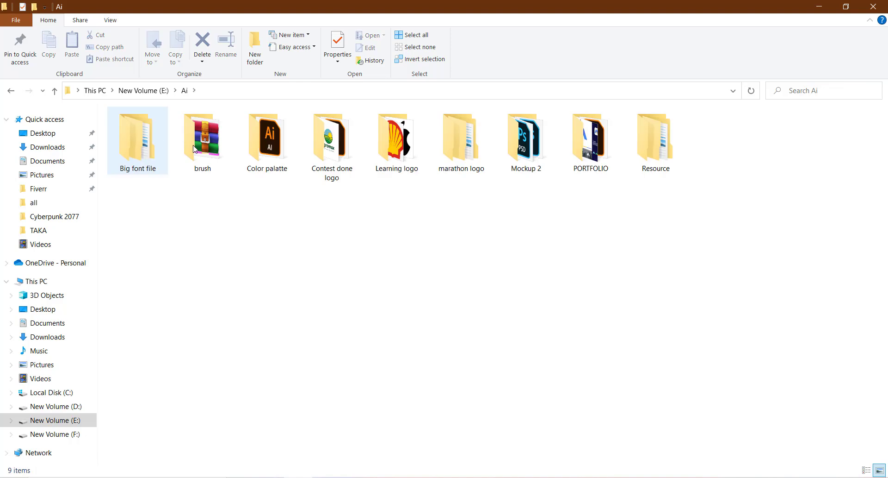
{"action": "double_click", "coordinate": [267, 141]}
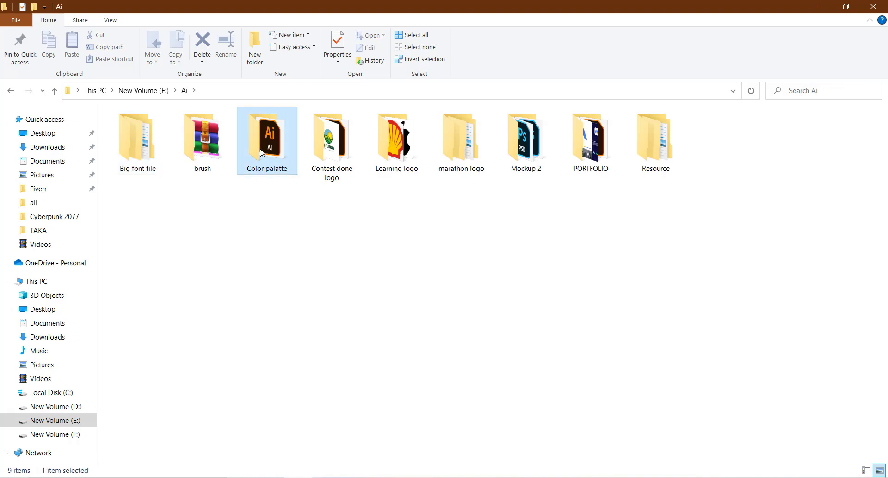
{"action": "left_click", "coordinate": [55, 91]}
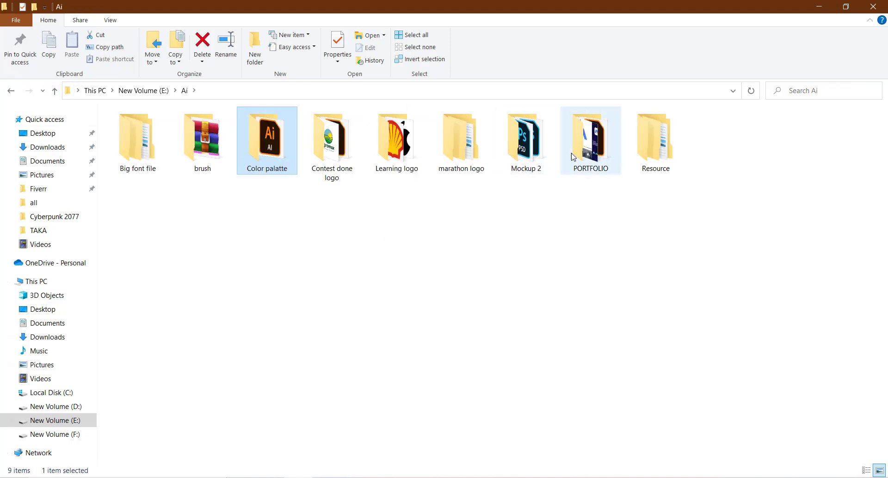
{"action": "left_click", "coordinate": [404, 167]}
{"action": "double_click", "coordinate": [404, 167]}
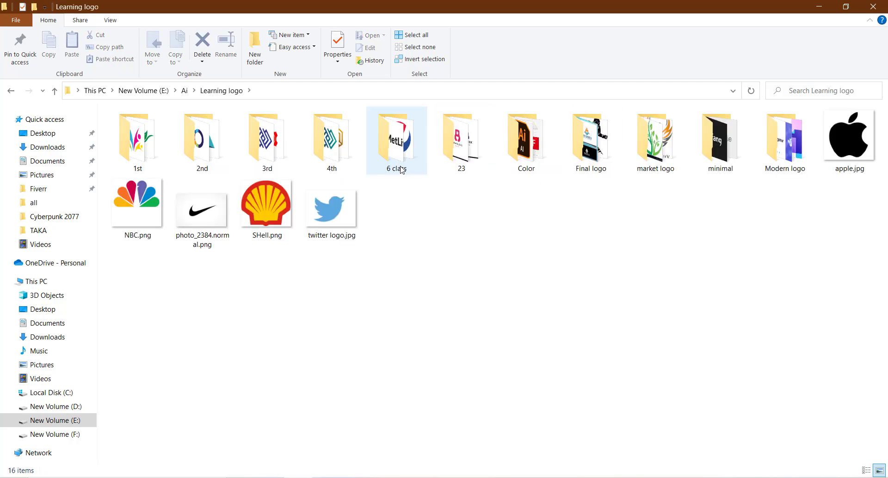
{"action": "double_click", "coordinate": [793, 168]}
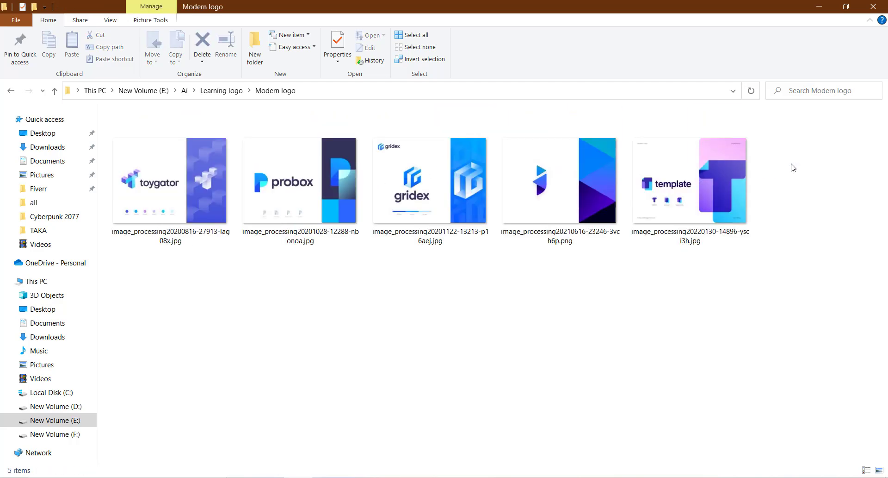
View the probox and gridex reference images to examine their logo presentation layouts, closing each preview.
{"action": "double_click", "coordinate": [286, 197]}
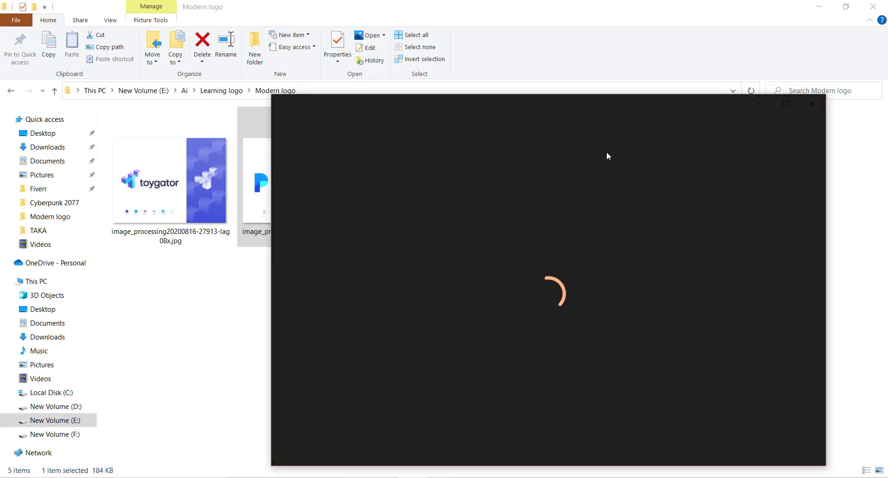
{"action": "left_click", "coordinate": [804, 105]}
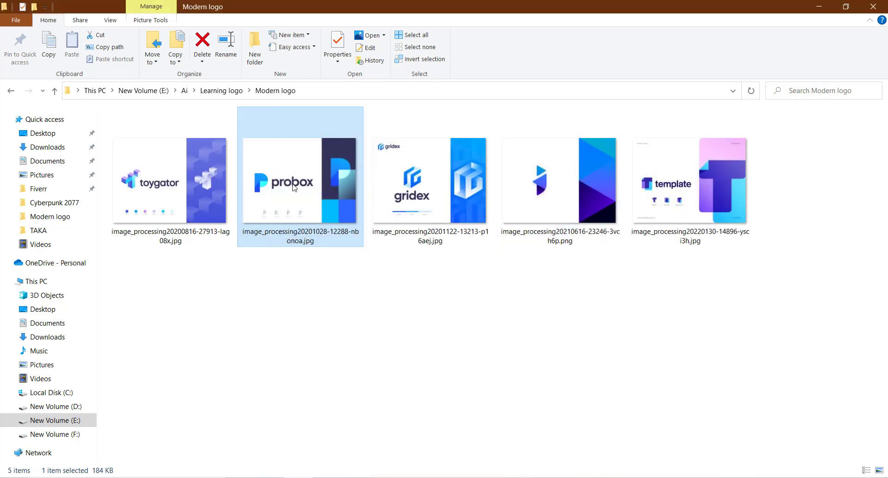
{"action": "double_click", "coordinate": [293, 185]}
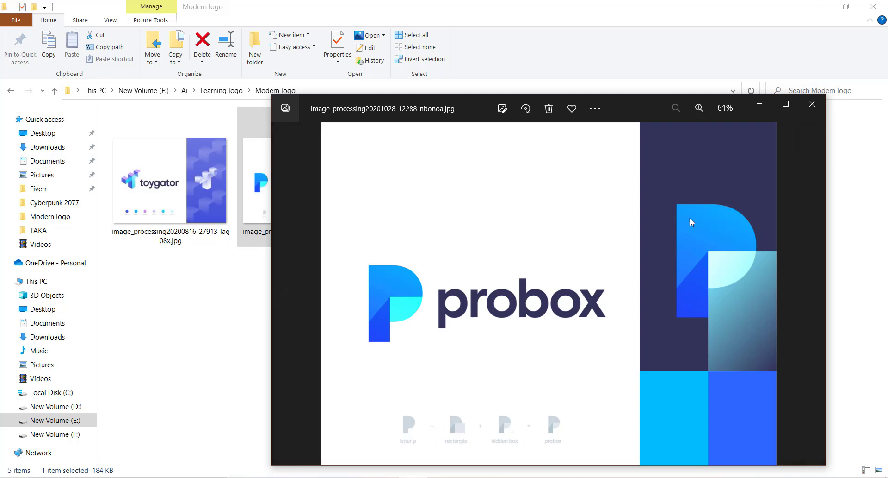
{"action": "left_click", "coordinate": [812, 104]}
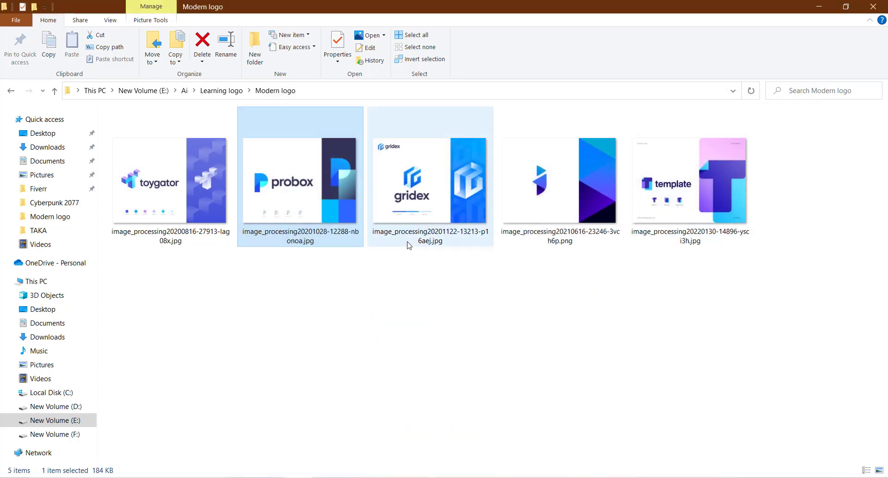
{"action": "double_click", "coordinate": [439, 216]}
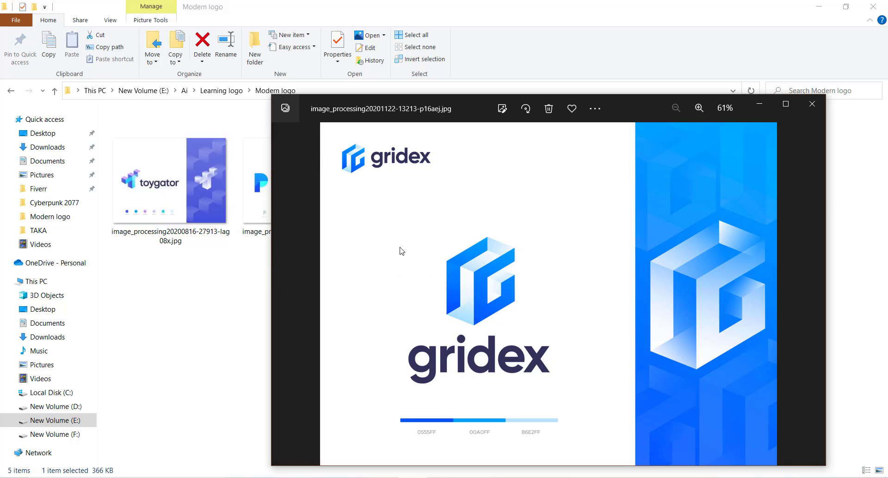
{"action": "left_click", "coordinate": [813, 104]}
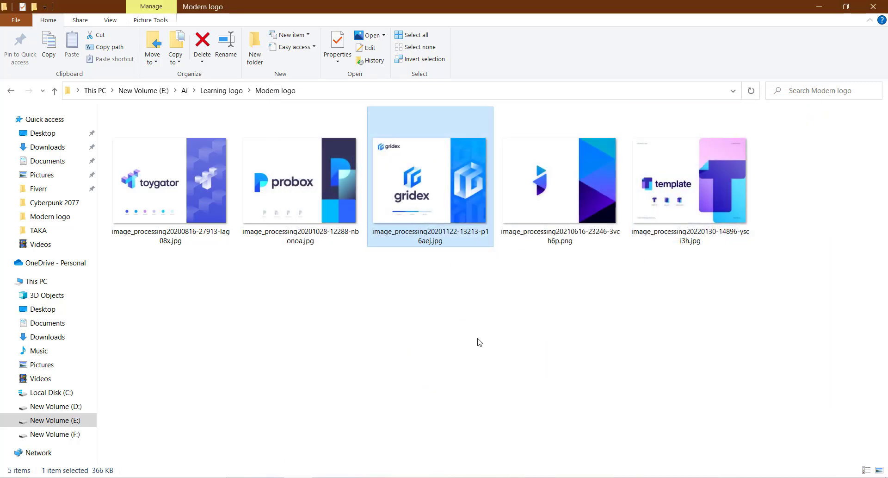
View the triangular-mark PNG and the template logo image to examine their side-panel designs, closing each preview.
{"action": "left_click", "coordinate": [478, 341]}
{"action": "double_click", "coordinate": [559, 191]}
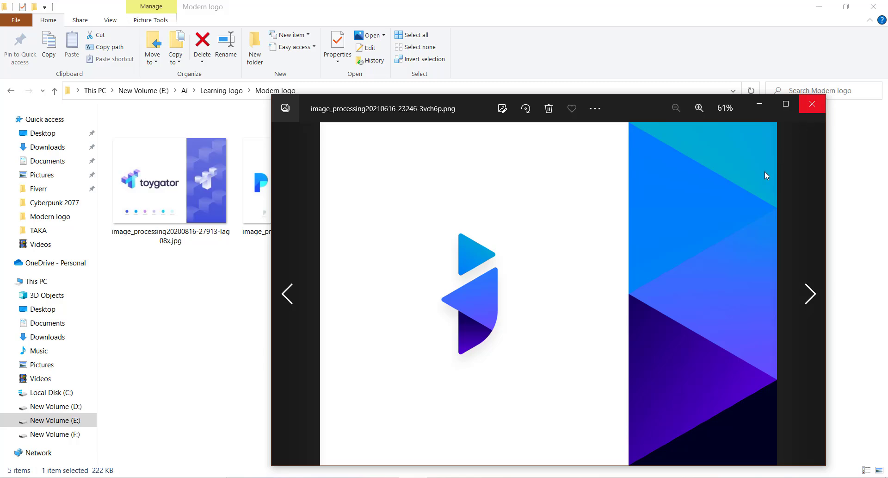
{"action": "left_click", "coordinate": [812, 103]}
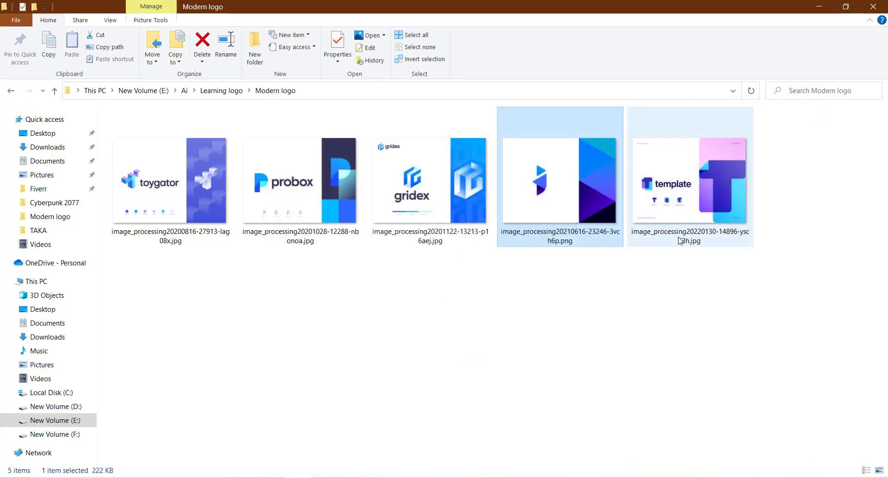
{"action": "double_click", "coordinate": [680, 240]}
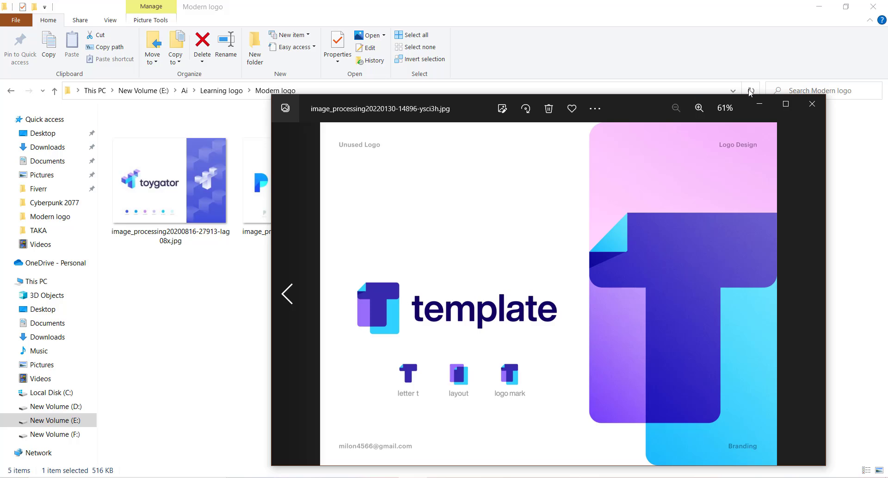
{"action": "left_click", "coordinate": [813, 105]}
{"action": "left_click", "coordinate": [634, 333]}
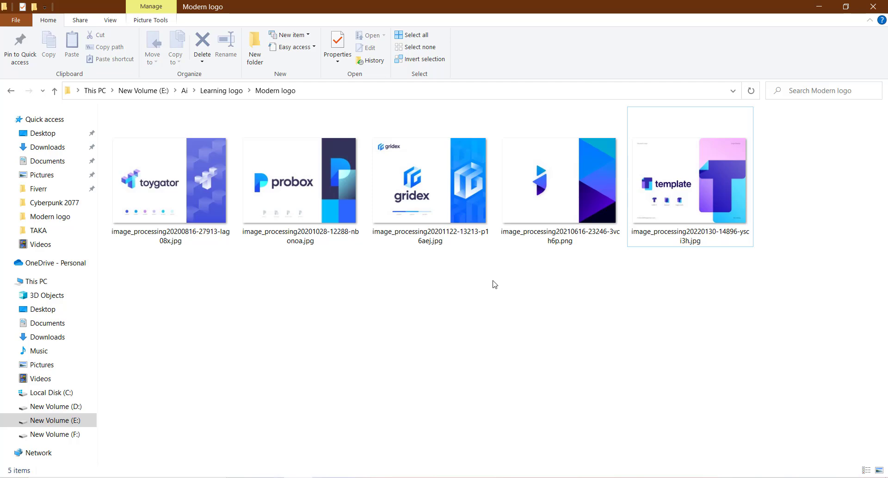
Review the gridex and probox presentations once more, close the image previews and return to Illustrator.
{"action": "double_click", "coordinate": [434, 222]}
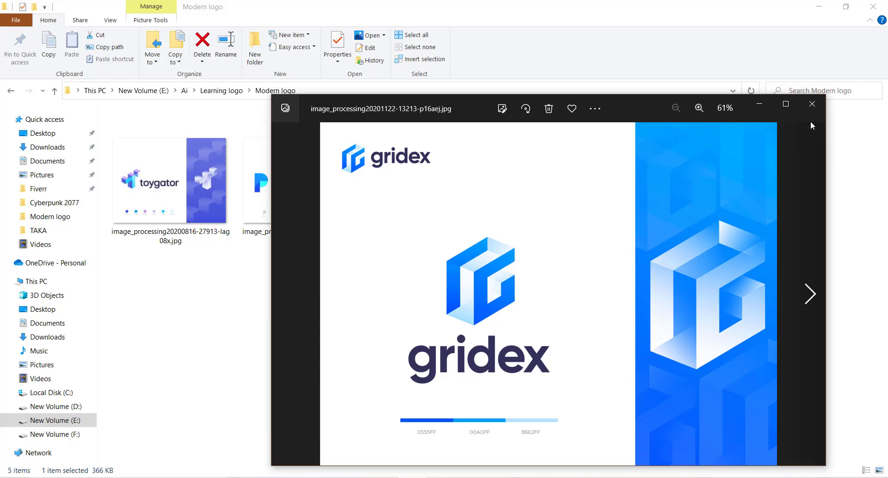
{"action": "left_click", "coordinate": [812, 104]}
{"action": "left_click", "coordinate": [818, 93]}
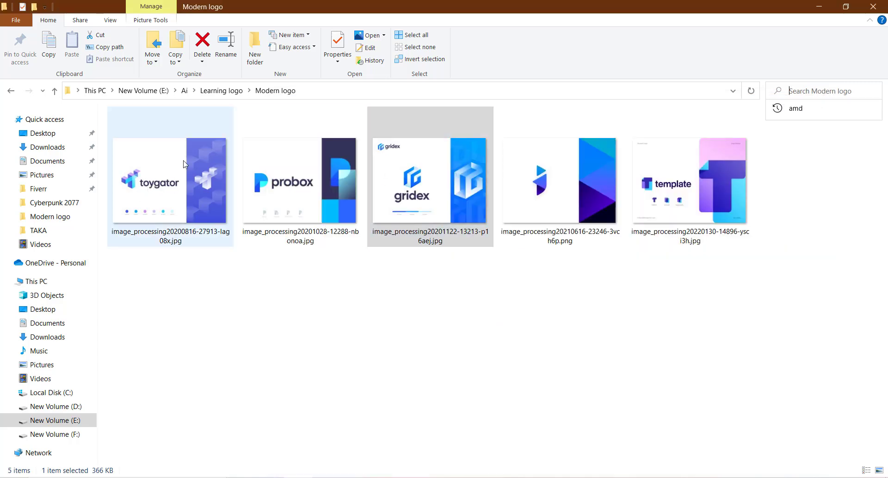
{"action": "left_click", "coordinate": [166, 277]}
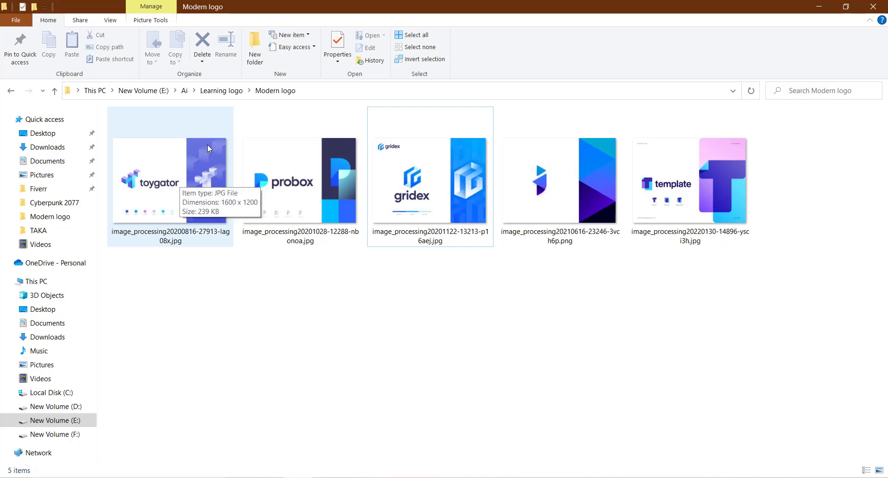
{"action": "double_click", "coordinate": [428, 183]}
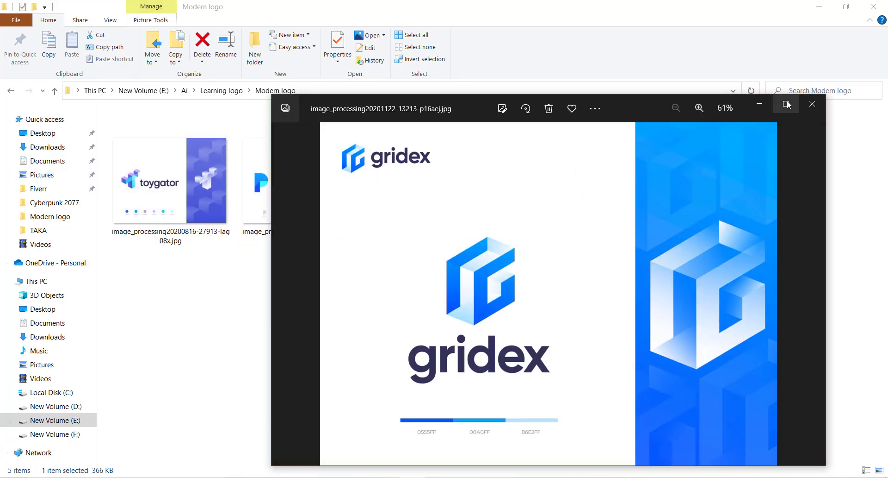
{"action": "left_click", "coordinate": [813, 104]}
{"action": "double_click", "coordinate": [331, 187]}
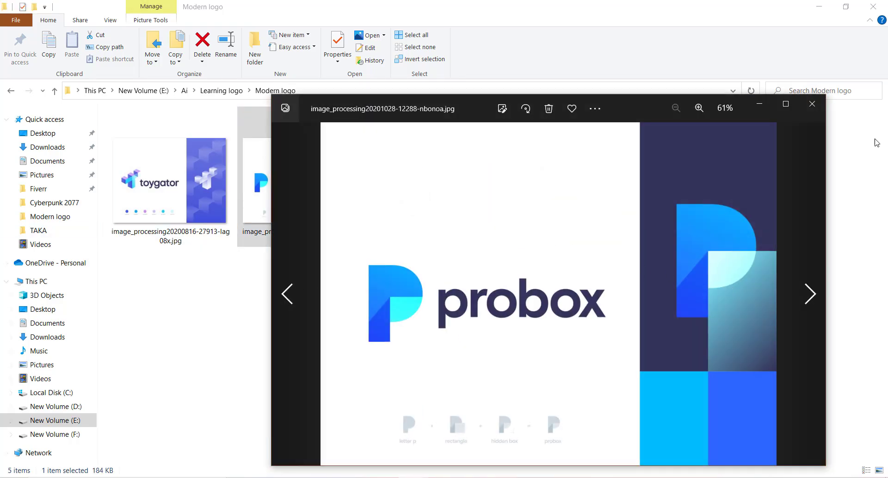
{"action": "left_click", "coordinate": [812, 106]}
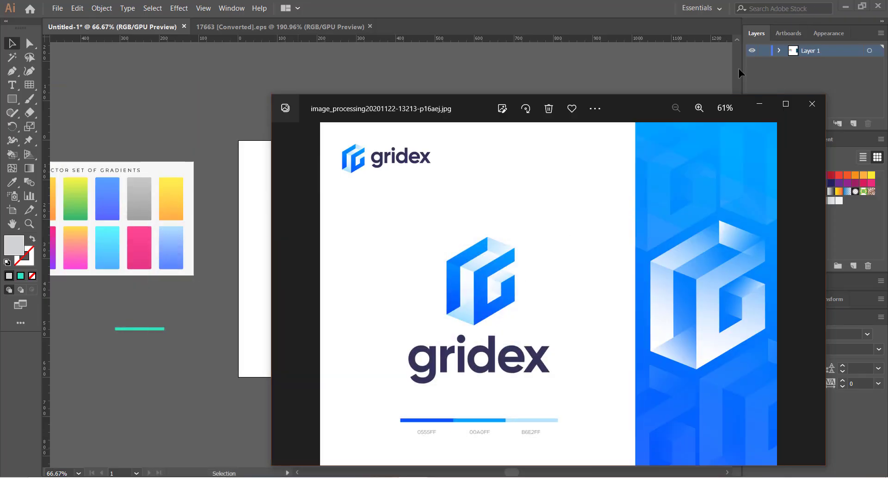
{"action": "left_click", "coordinate": [813, 104]}
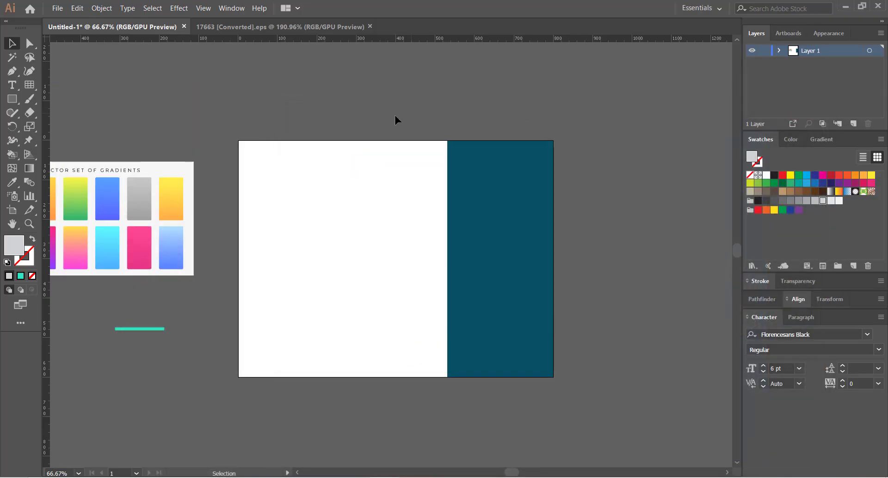
Delete the vector gradient set and the leftover teal bar from the pasteboard beside the artboard.
{"action": "scroll", "coordinate": [278, 129], "scroll_direction": "left", "scroll_amount": 3}
{"action": "left_click", "coordinate": [231, 174]}
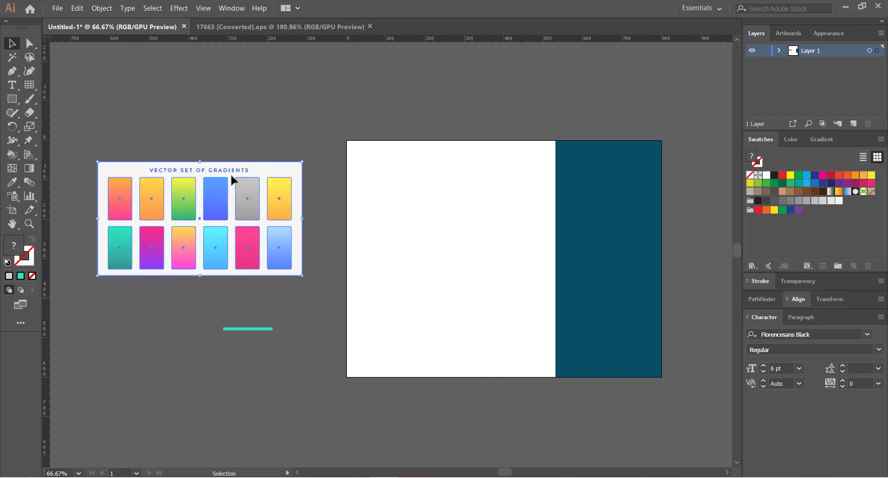
{"action": "key", "text": "Delete"}
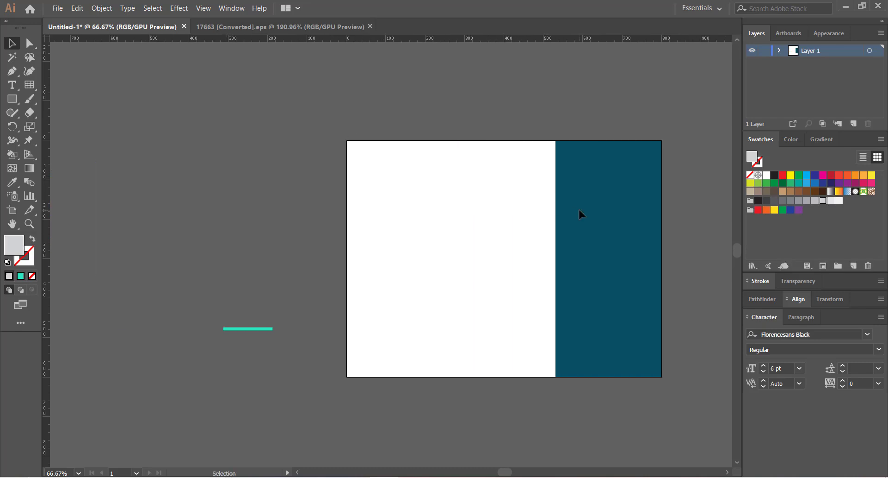
{"action": "left_click", "coordinate": [269, 336]}
{"action": "key", "text": "Delete"}
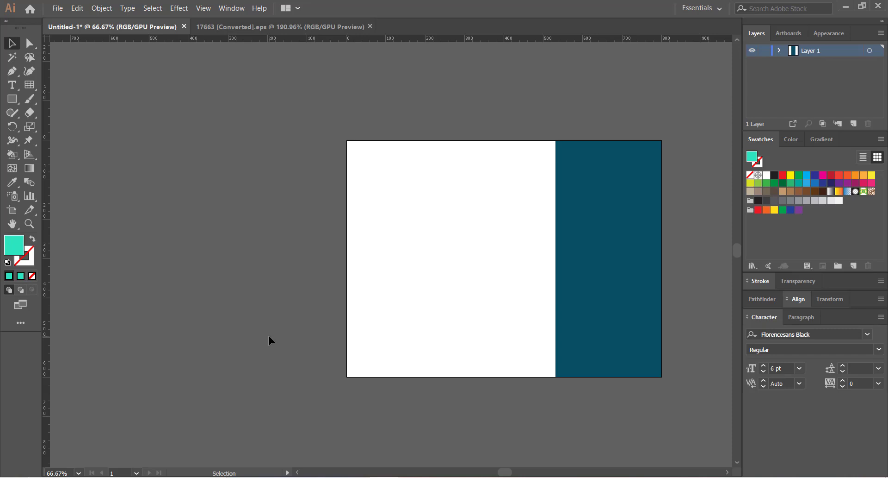
{"action": "left_click_drag", "start_coordinate": [401, 177], "coordinate": [513, 283]}
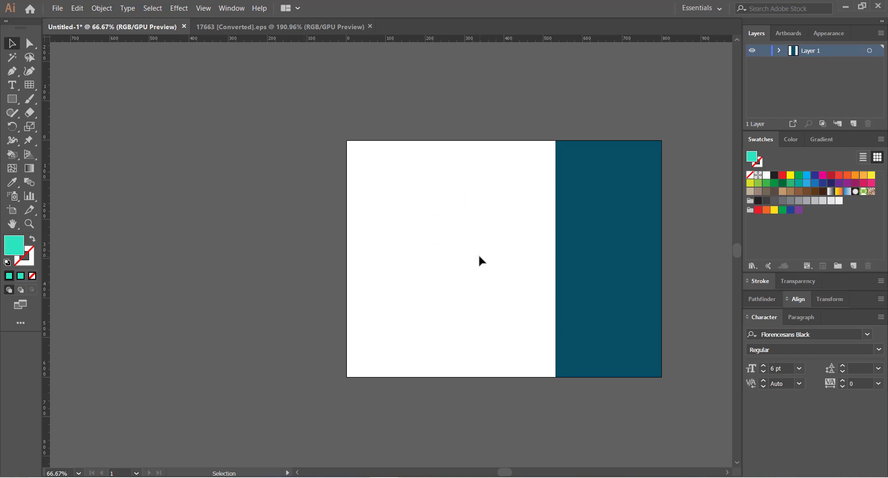